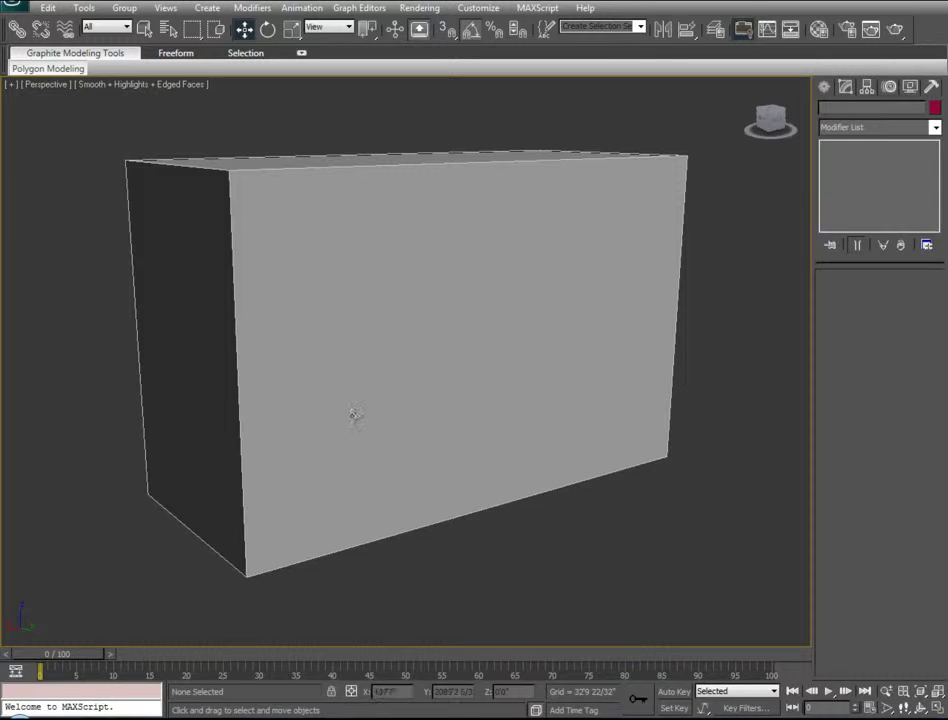
- Convert the large box mesh to an Editable Poly
middle_click_drag(311, 432, 497, 339, "alt")
left_click(490, 336)
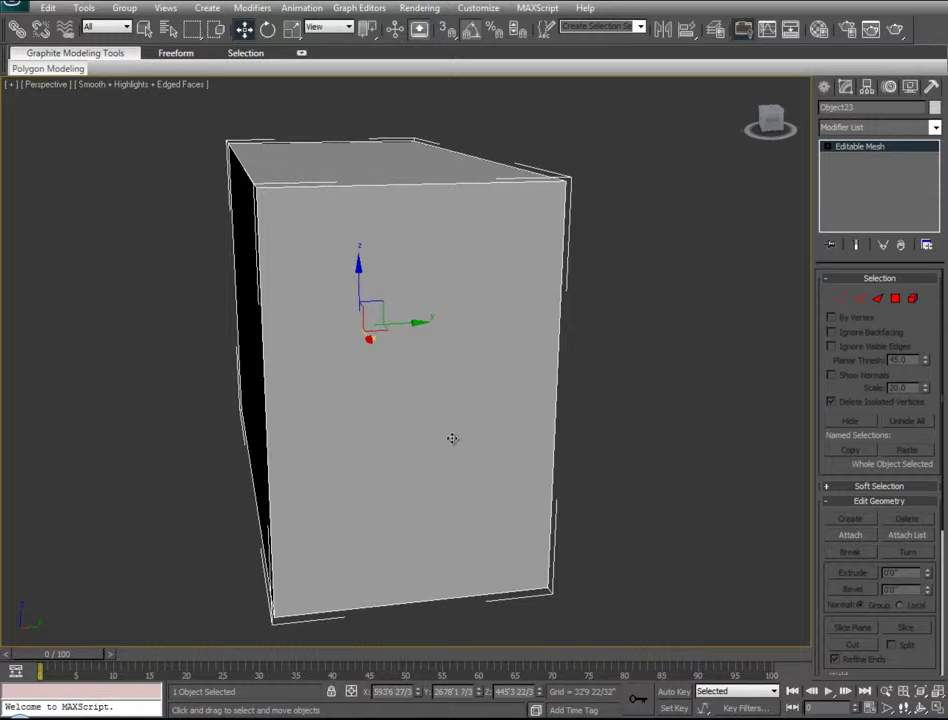
right_click(421, 292)
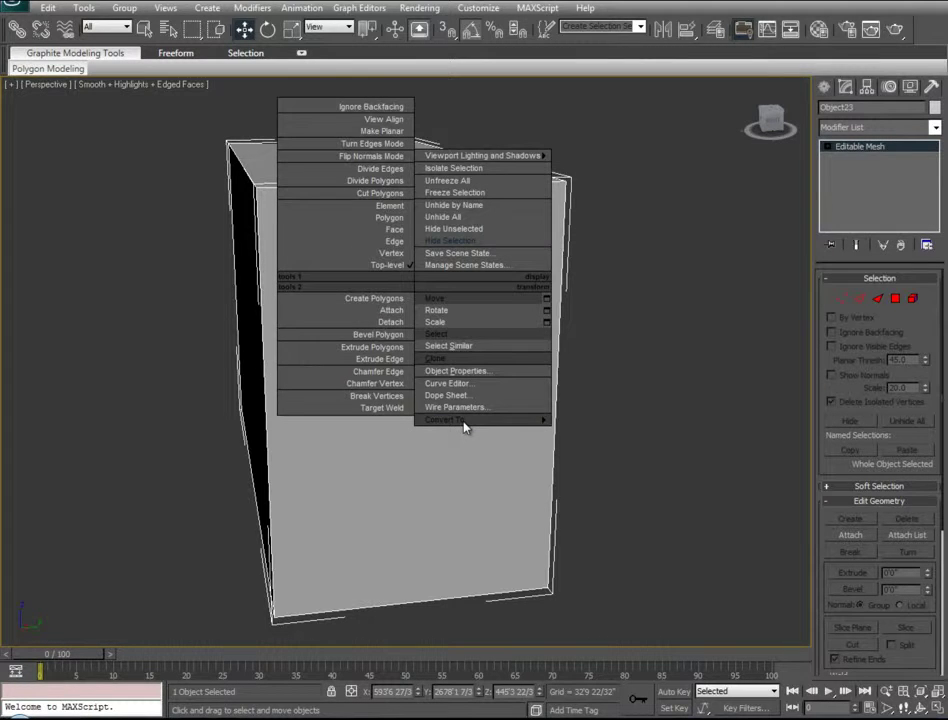
mouse_move(462, 421)
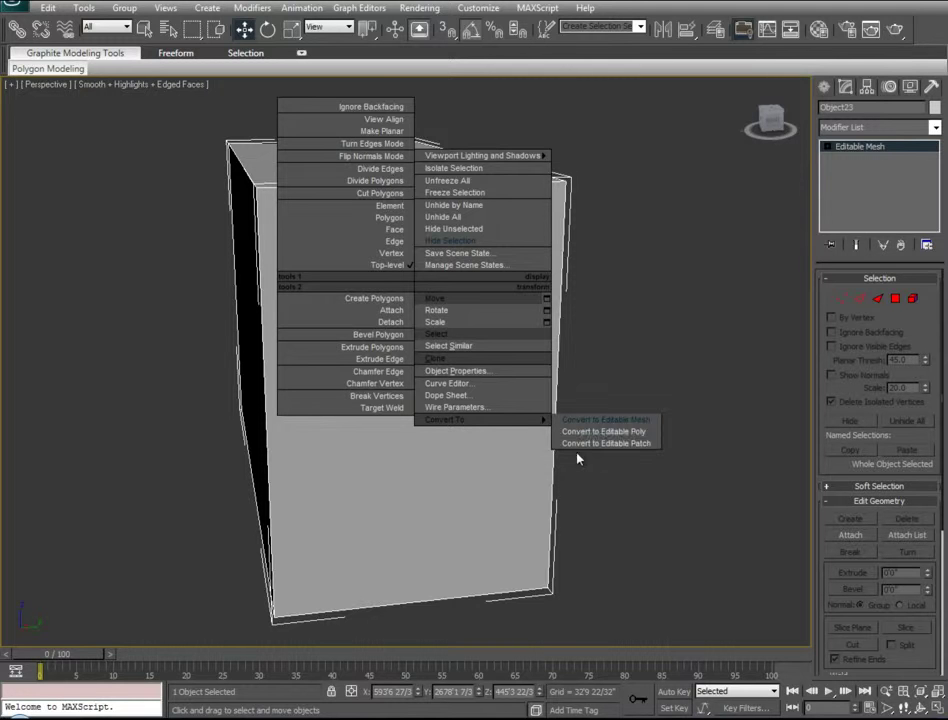
left_click(586, 436)
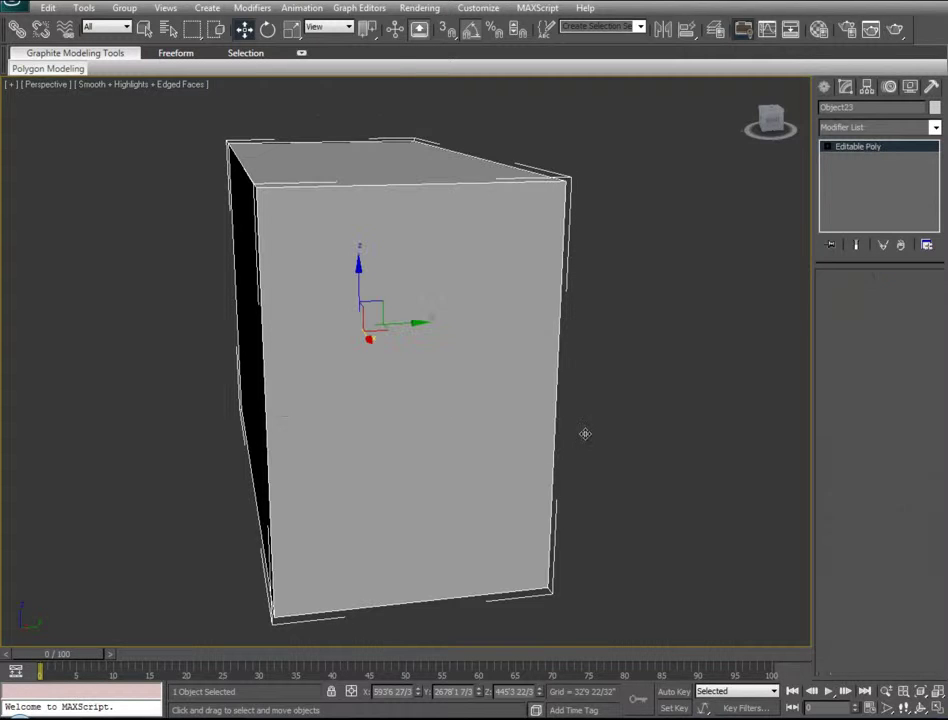
- Select the ring of four vertical edges on the box and connect them with one horizontal edge loop
middle_click_drag(683, 362, 645, 403, "alt")
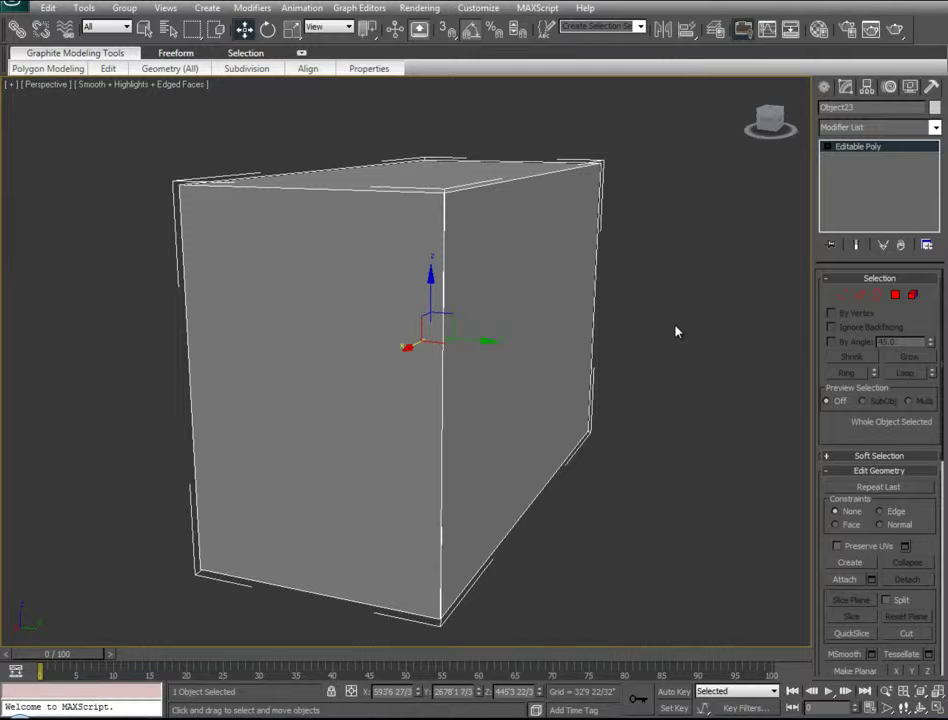
left_click(859, 298)
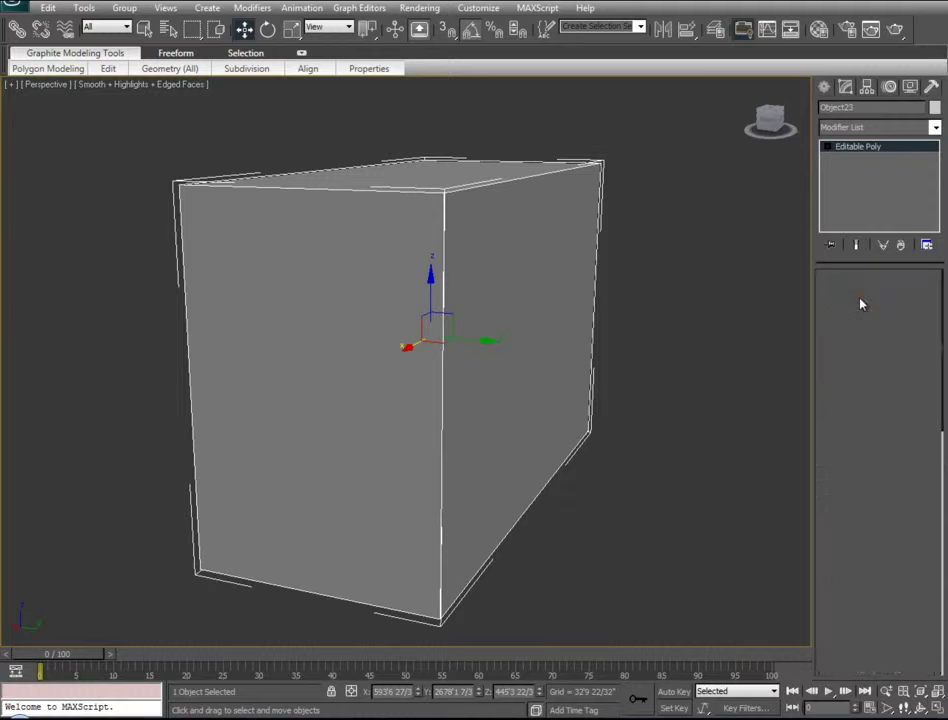
left_click(440, 250)
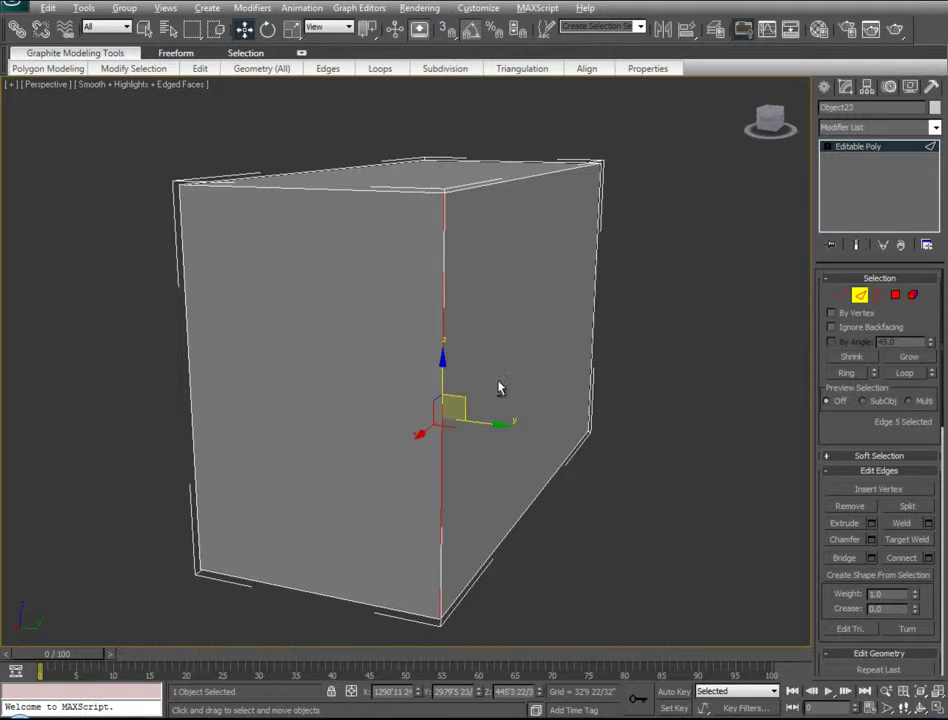
middle_click_drag(501, 387, 645, 390, "alt")
left_click(845, 373)
middle_click_drag(204, 376, 322, 370, "alt")
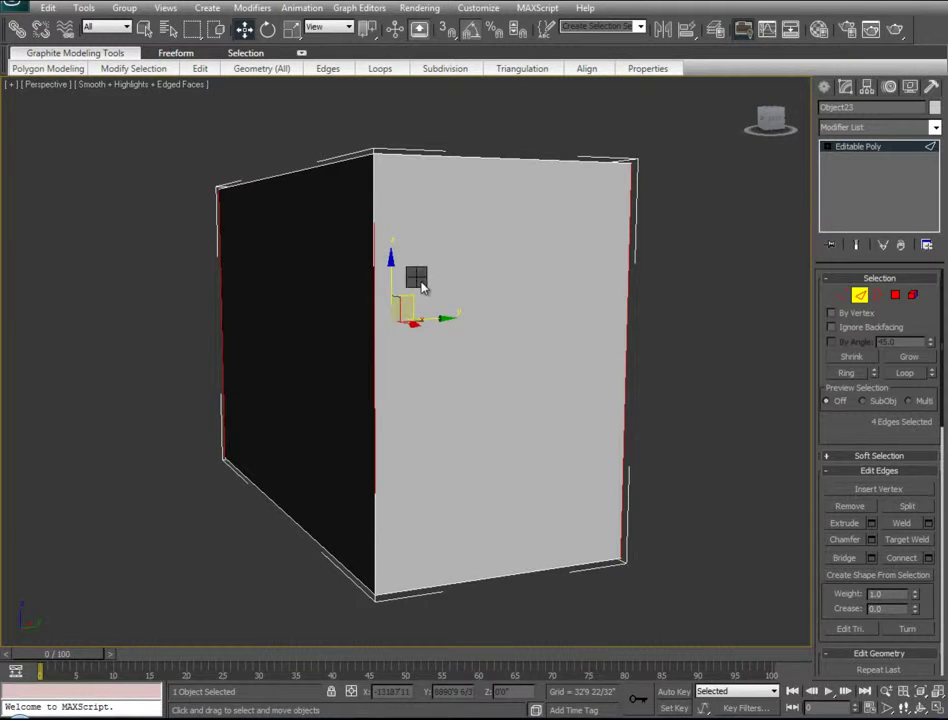
right_click(421, 287)
left_click(380, 332)
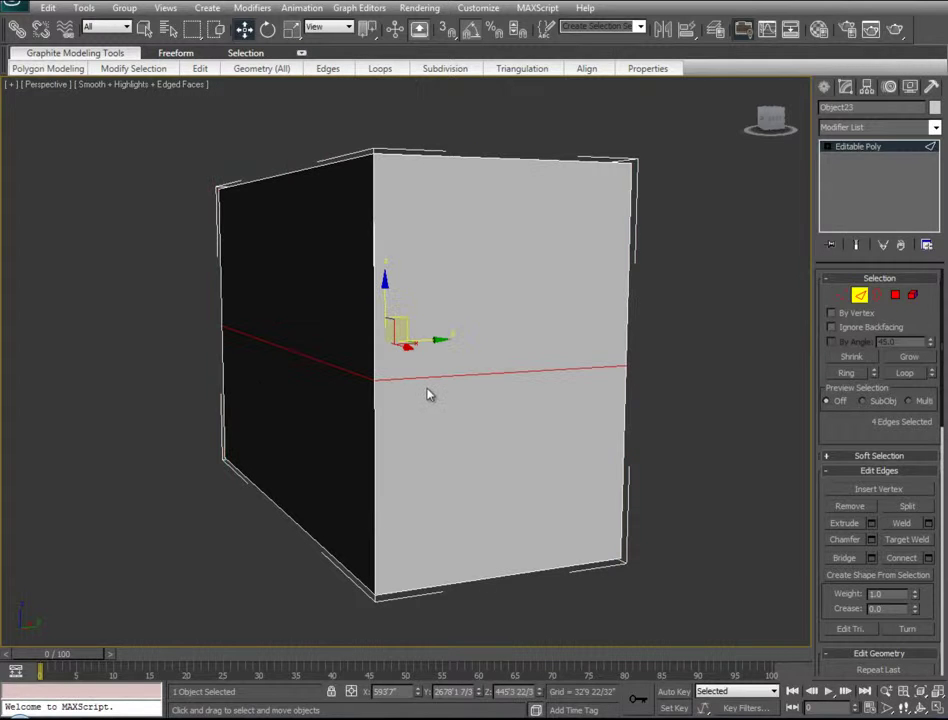
- Raise the new horizontal edge loop close to the top of the box, to a Z position of about 823 ft
mouse_move(218, 378)
middle_mouse_down("alt")
mouse_move(406, 368)
mouse_move(220, 368)
middle_mouse_up("alt")
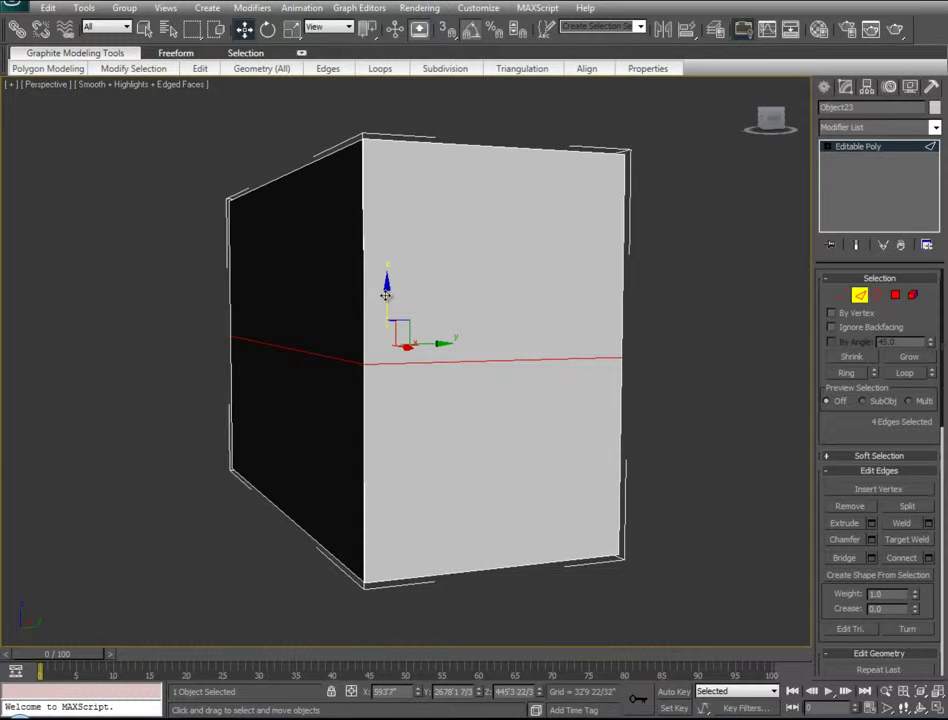
left_click_drag(386, 294, 377, 160)
middle_click_drag(377, 160, 590, 201, "alt")
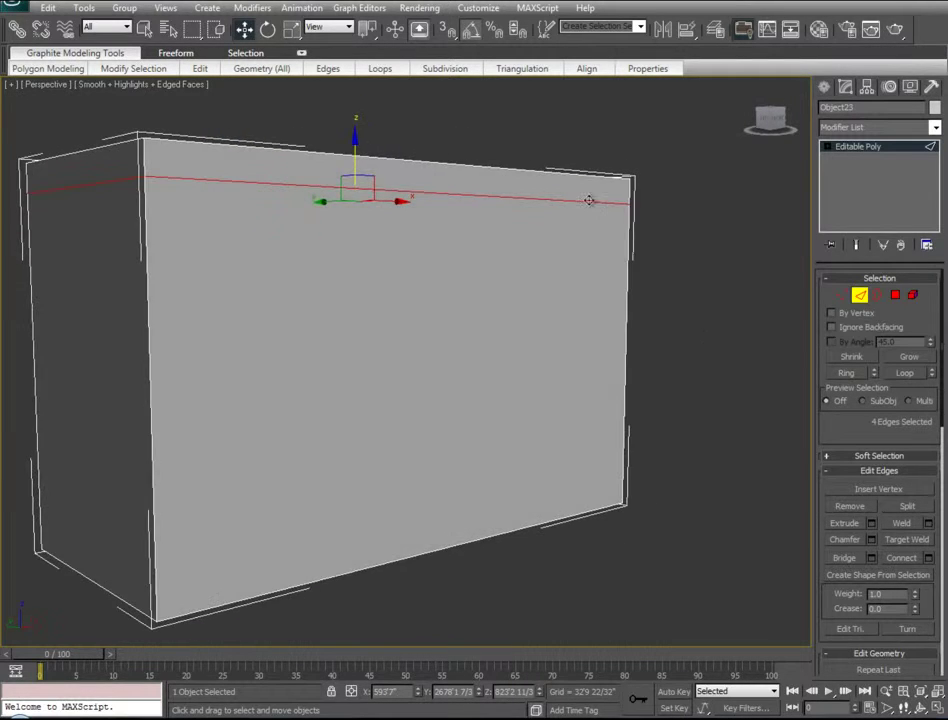
- Select the four narrow side polygons that form the band around the top of the box
left_click(896, 296)
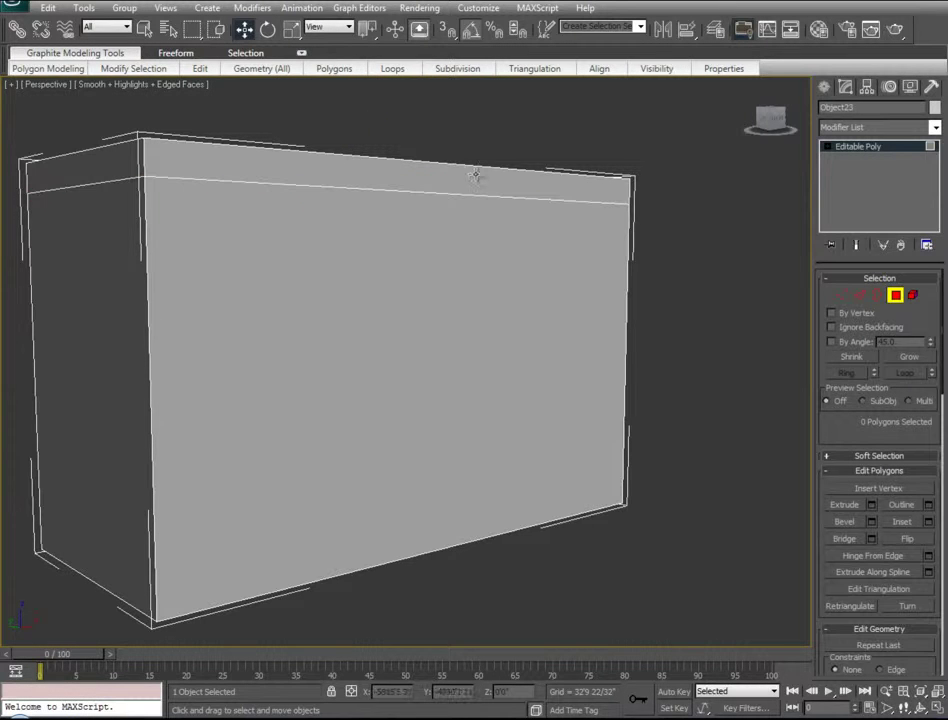
left_click(478, 176)
left_click(113, 168, "ctrl")
middle_click_drag(152, 264, 279, 181, "alt")
middle_click_drag(220, 258, 336, 239, "alt")
left_click(217, 182, "ctrl")
left_click(217, 181, "ctrl")
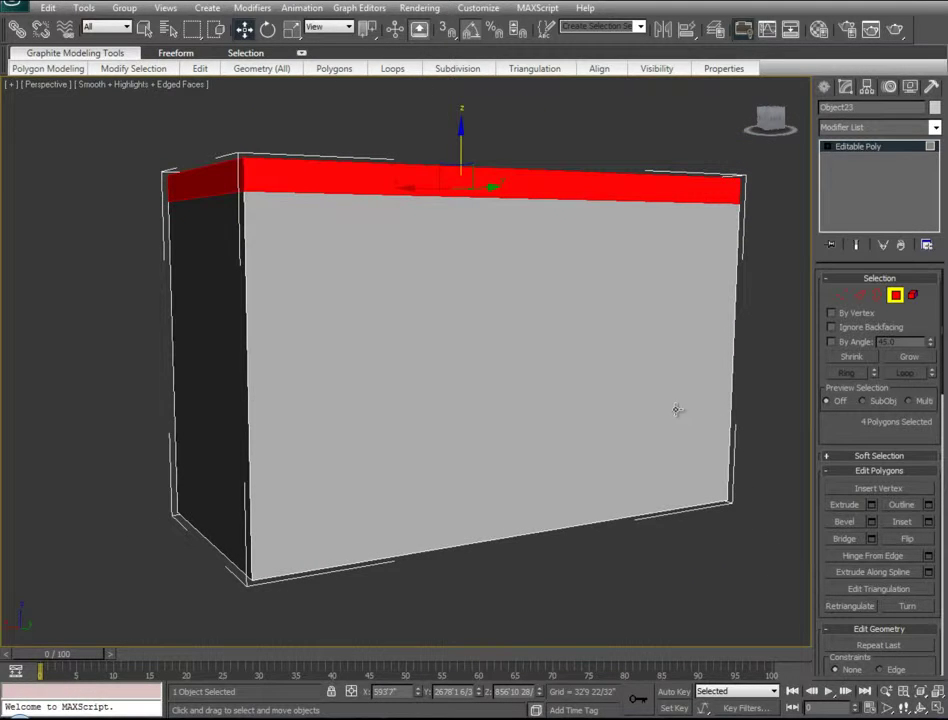
- Extrude the selected band polygons as a group with an extrusion height of 0
left_click(872, 505)
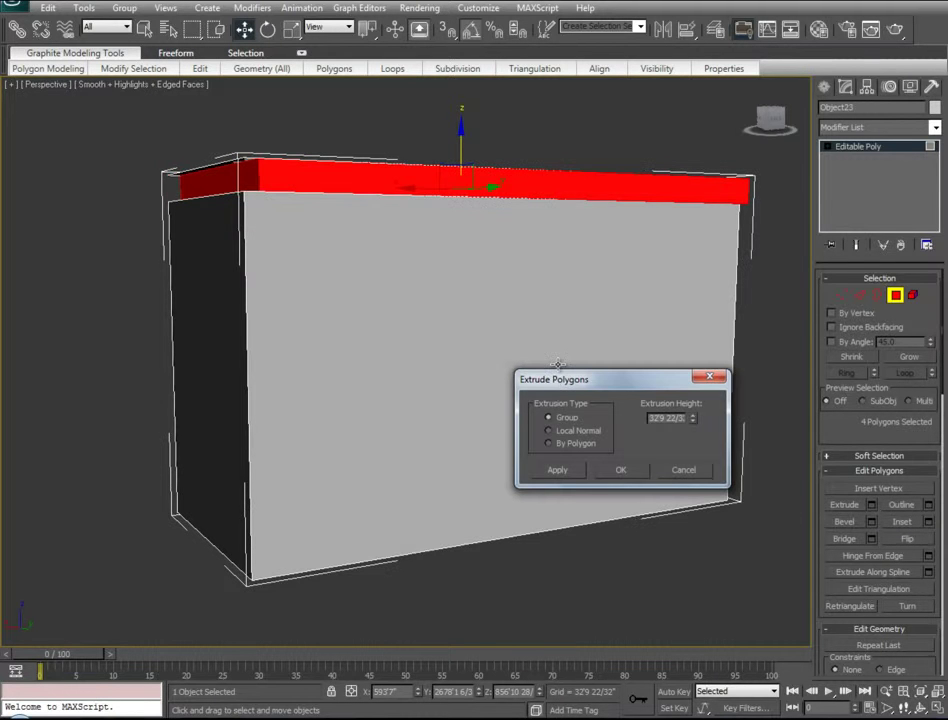
double_click(650, 418)
type("0")
key("Return")
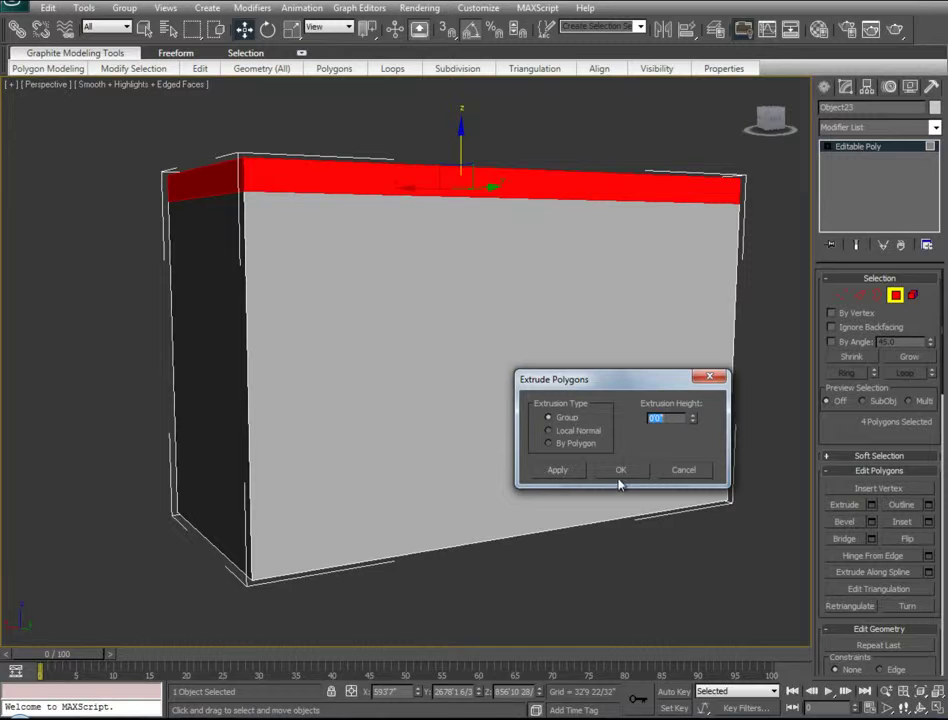
left_click(624, 470)
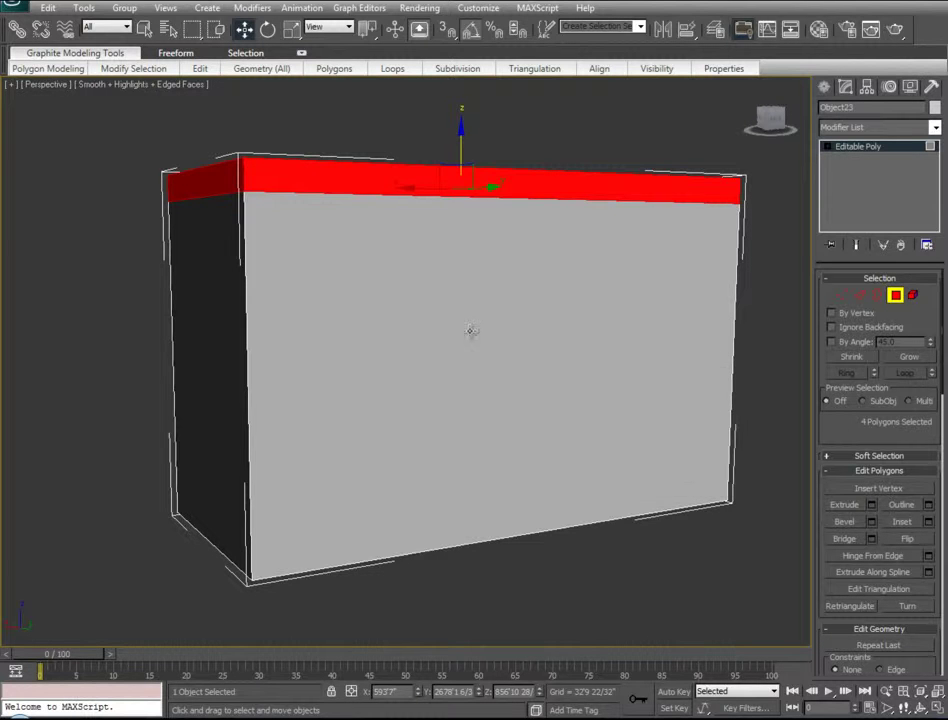
- Scale the extruded band outward along X and Y to form an overhanging roof ledge, and deselect its polygons
middle_click_drag(398, 262, 419, 294, "alt")
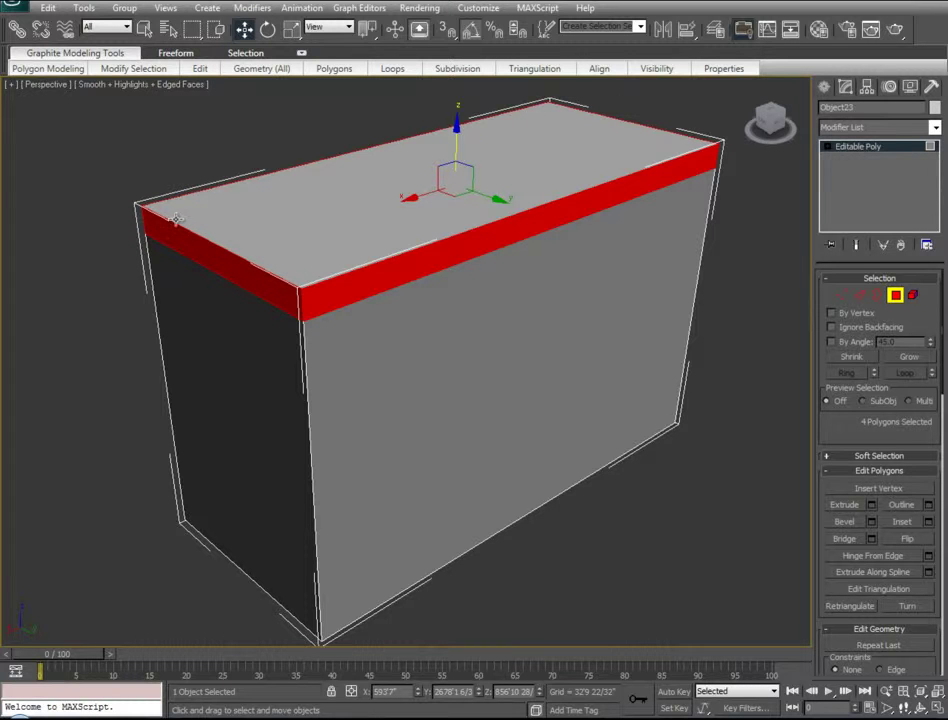
right_click(440, 192)
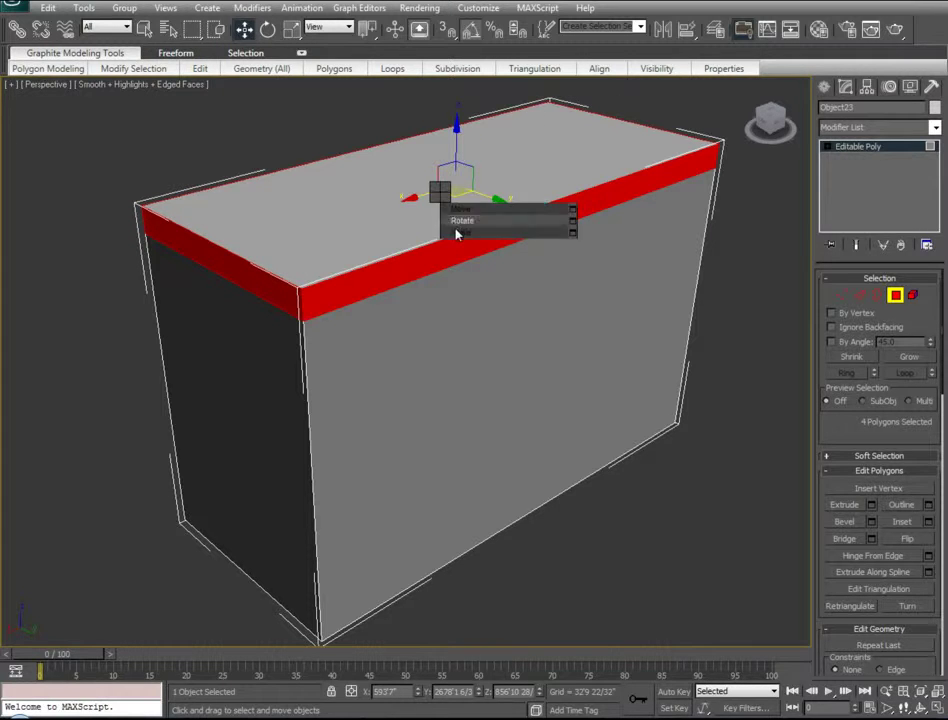
left_click(459, 181)
right_click(412, 195)
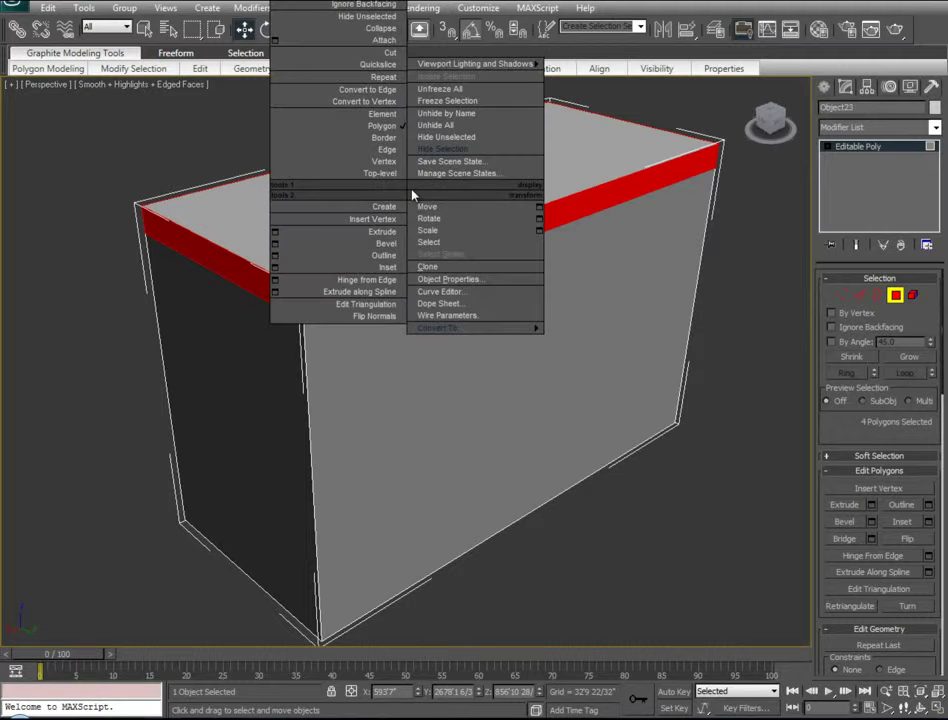
left_click(436, 229)
left_click_drag(410, 201, 400, 200)
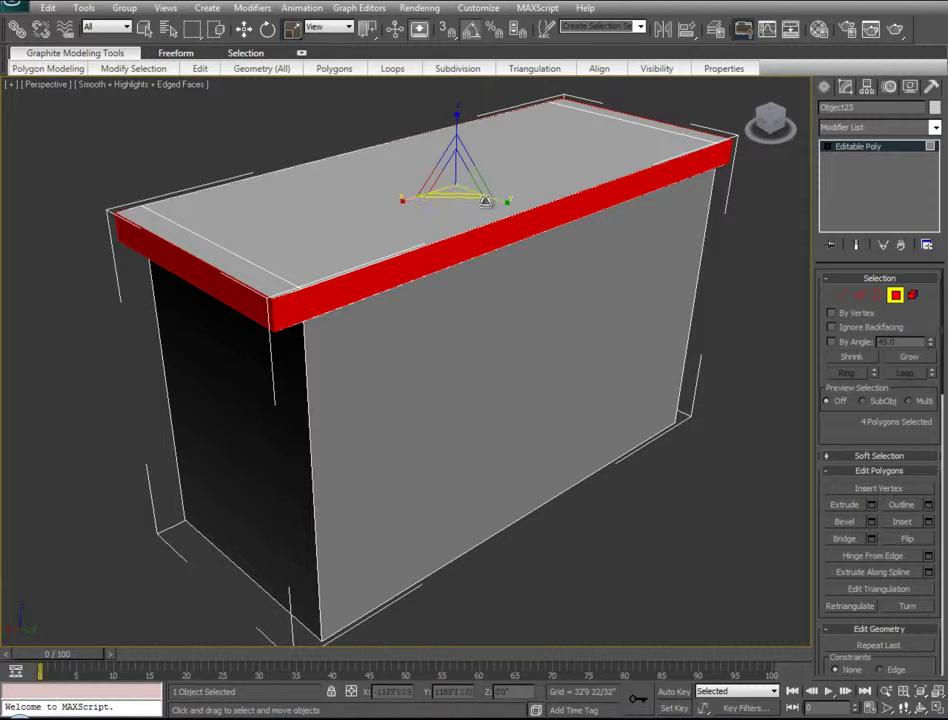
left_click_drag(502, 199, 510, 203)
middle_click_drag(510, 203, 638, 249, "alt")
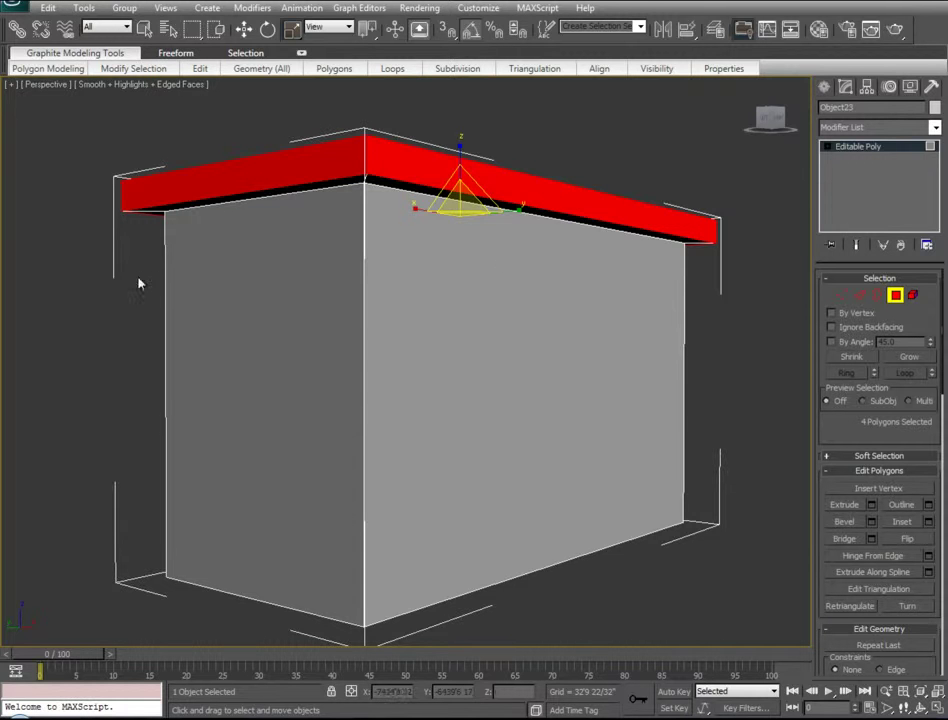
left_click(125, 332)
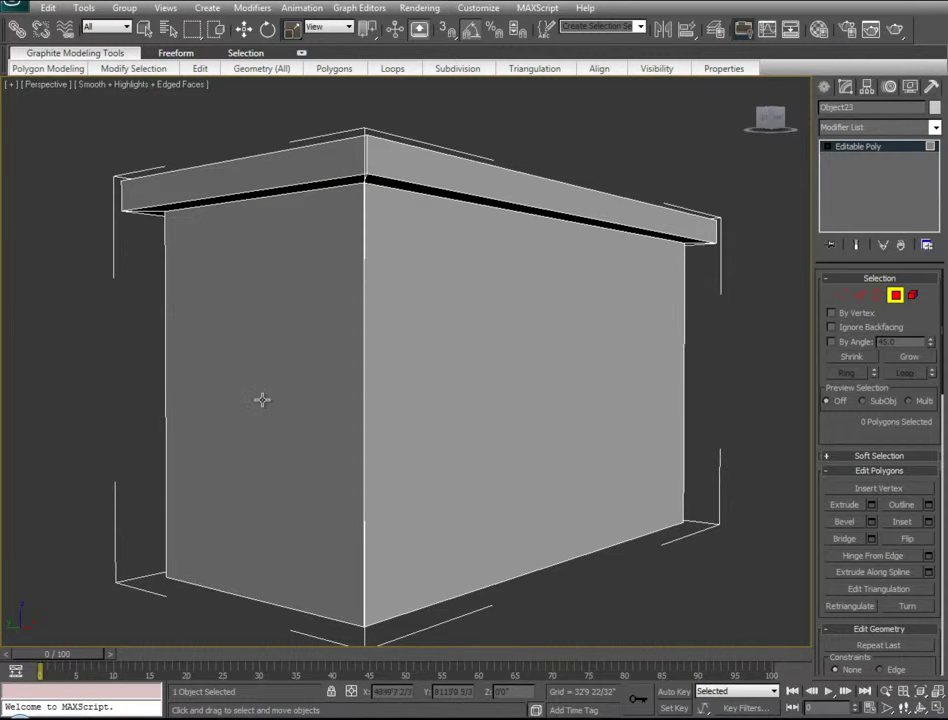
- Switch the viewport to the Front view with the whole building in sight
middle_click_drag(244, 405, 470, 374, "alt")
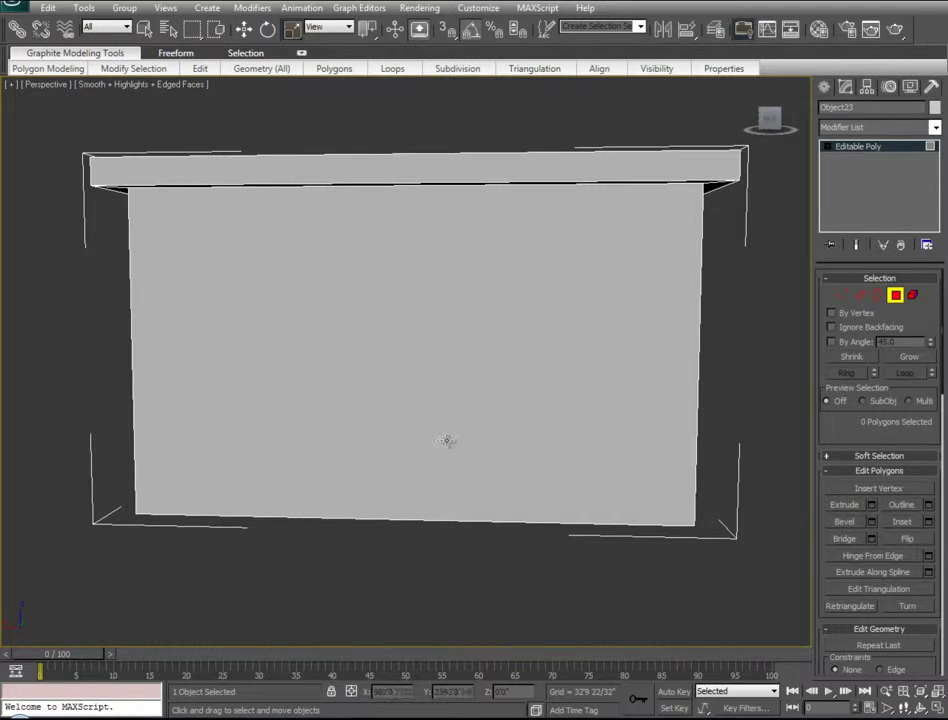
key("f")
middle_click_drag(491, 322, 347, 428)
scroll(347, 428, "down", 2)
middle_click_drag(508, 353, 408, 417)
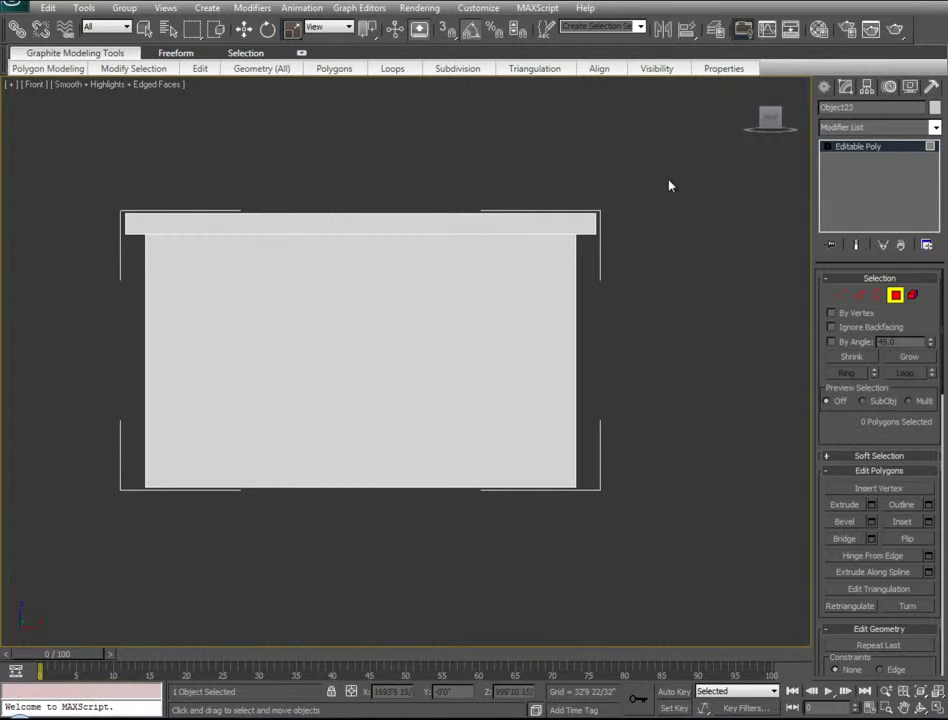
- Set the display unit scale to metric meters
left_click(478, 7)
left_click(478, 203)
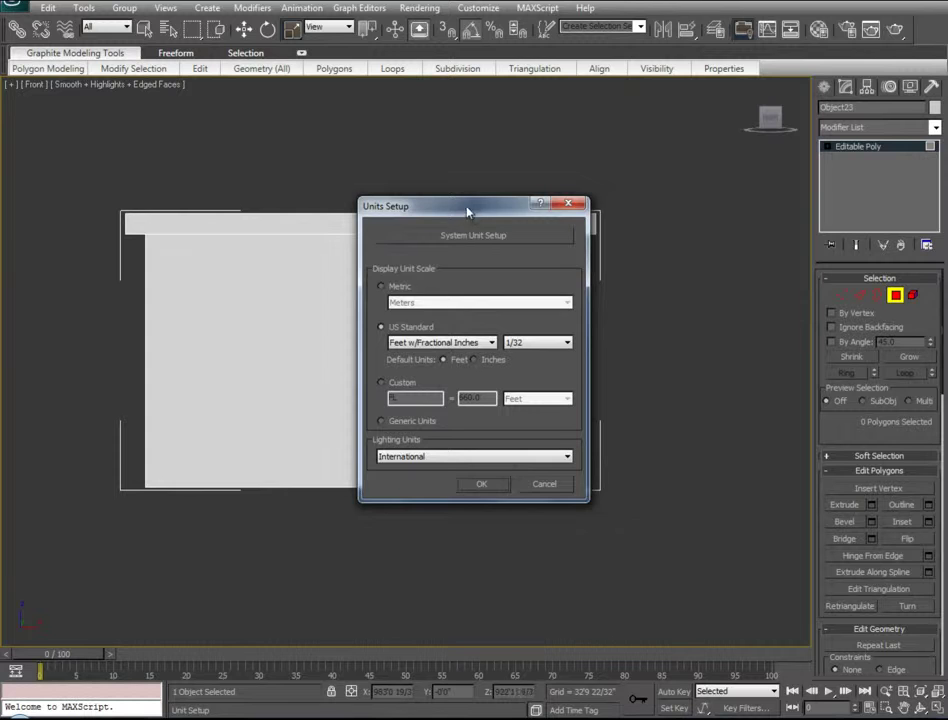
left_click_drag(467, 211, 557, 208)
left_click(471, 283)
left_click(512, 300)
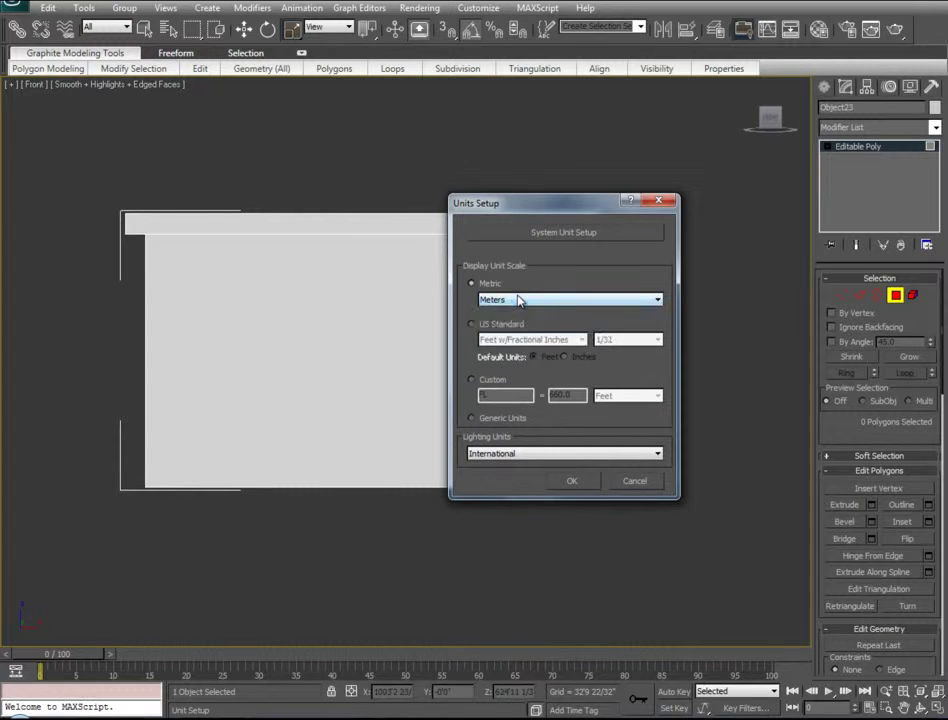
left_click(518, 300)
left_click(540, 298)
left_click(578, 482)
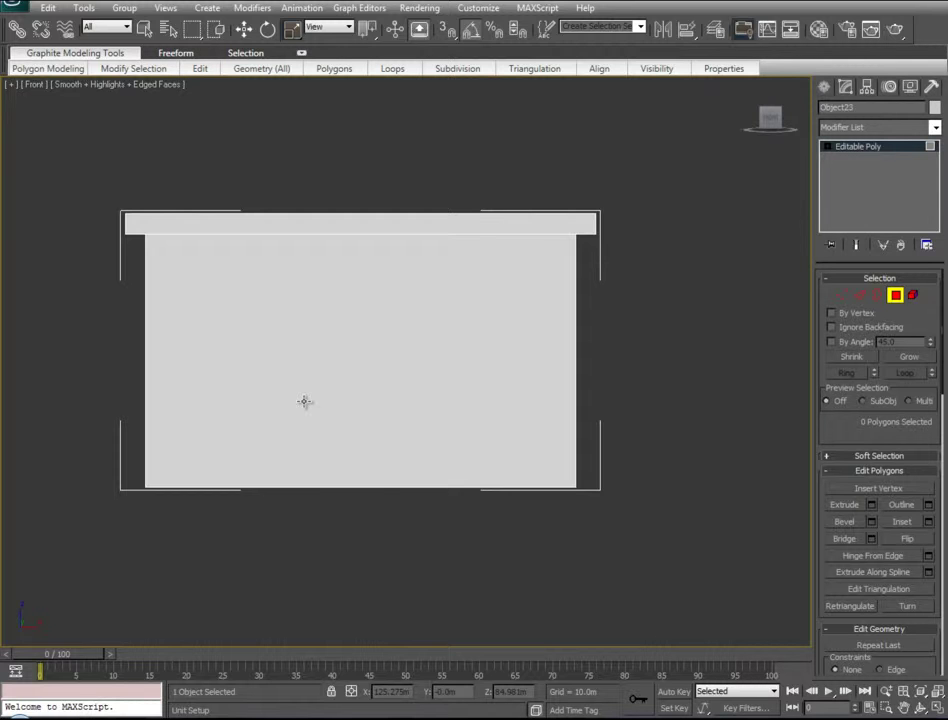
- With grid snapping on, draw a box 40 m long and 20 m wide beside the building
middle_click_drag(631, 311, 592, 294)
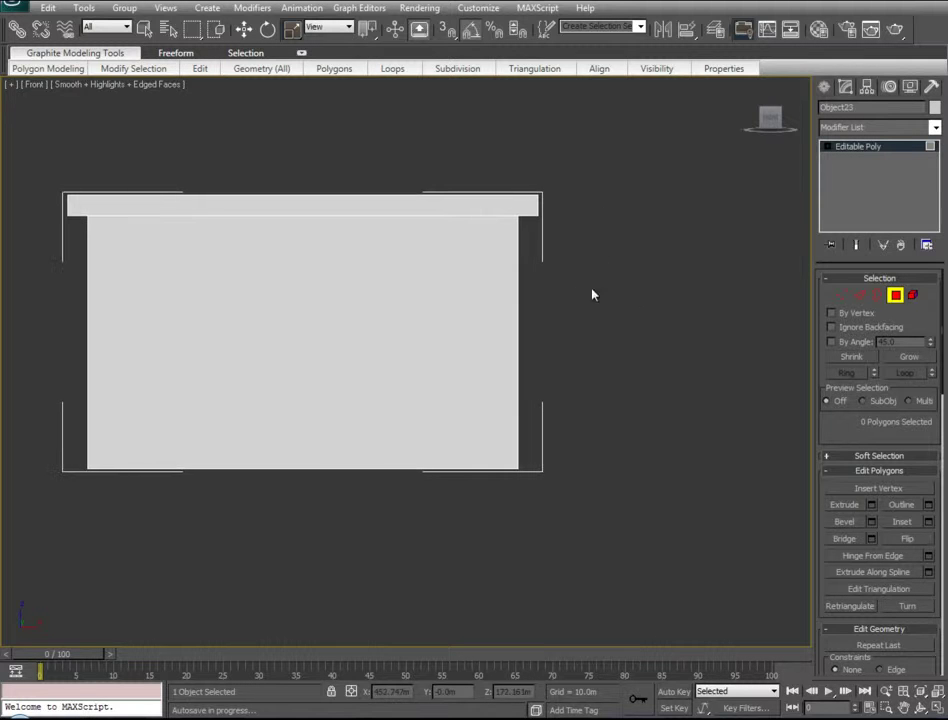
left_click(824, 88)
left_click(852, 186)
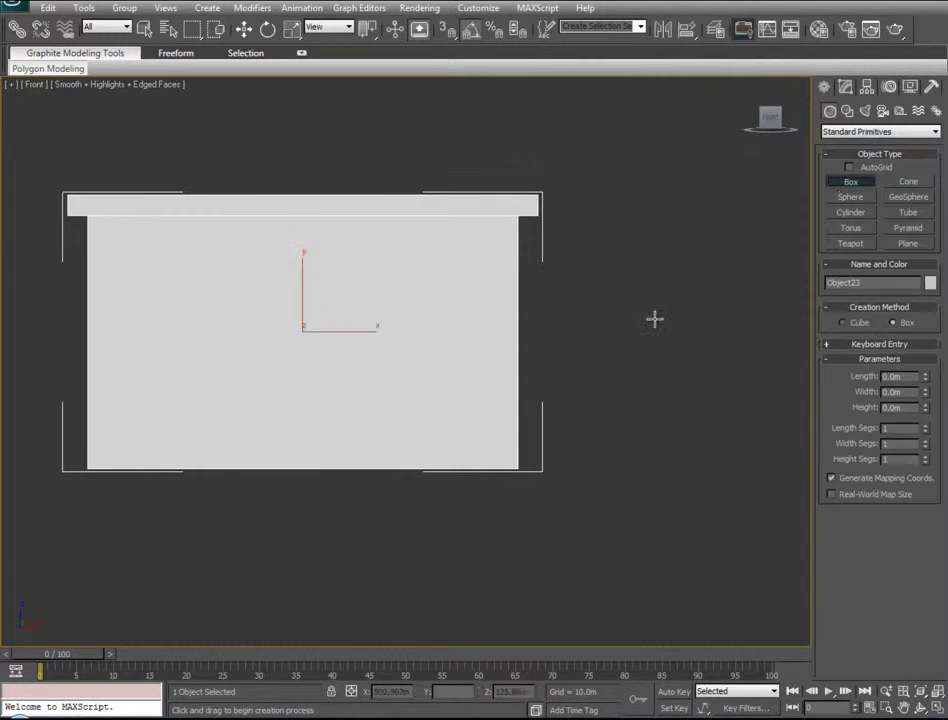
middle_click_drag(588, 332, 562, 349)
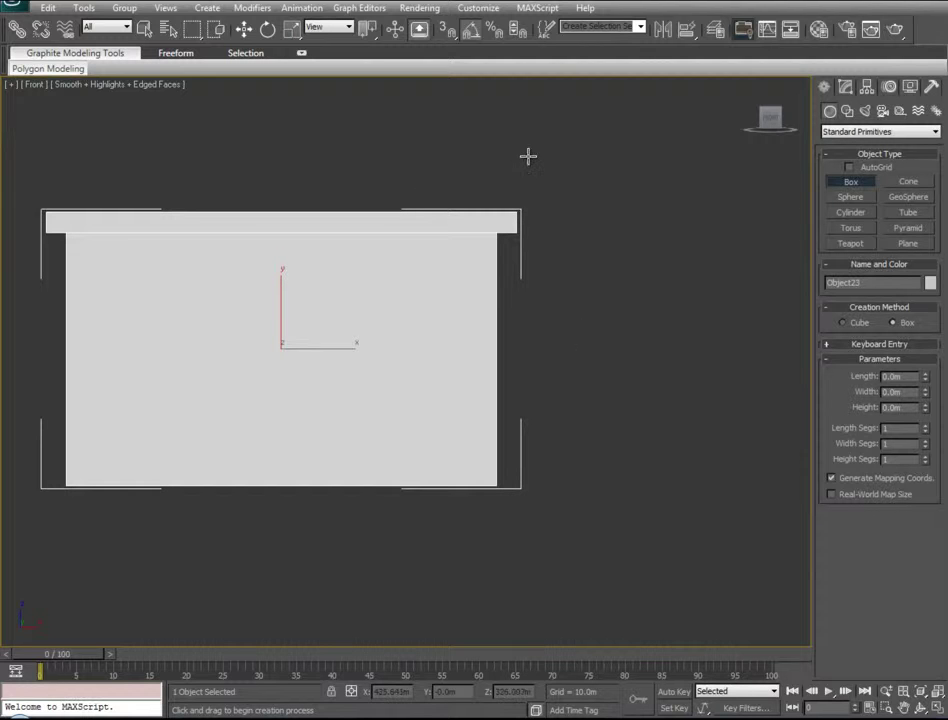
left_click(449, 33)
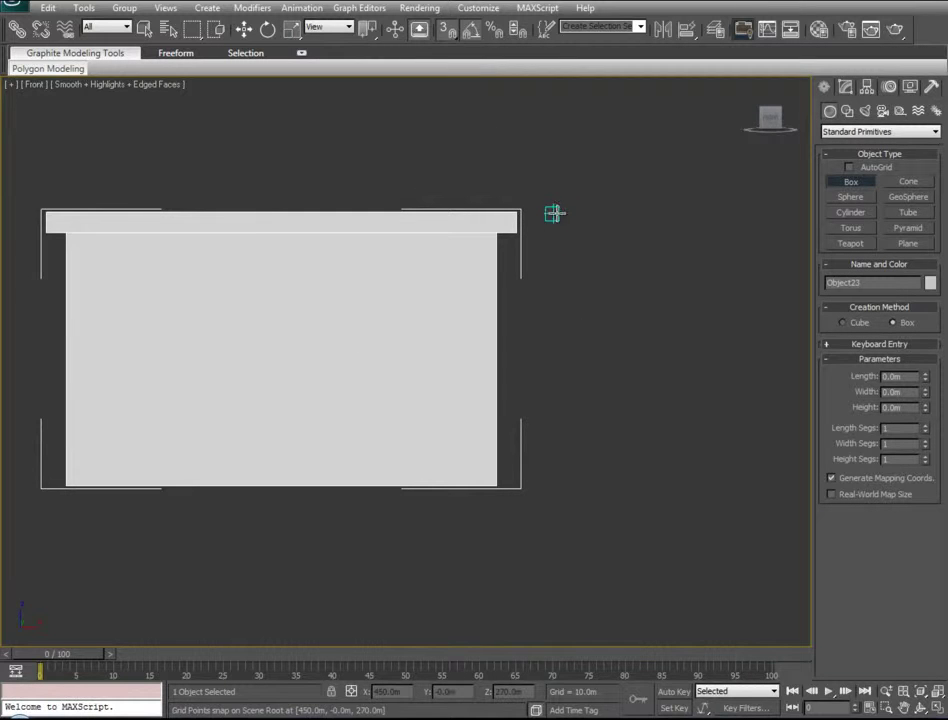
left_click_drag(565, 212, 574, 242)
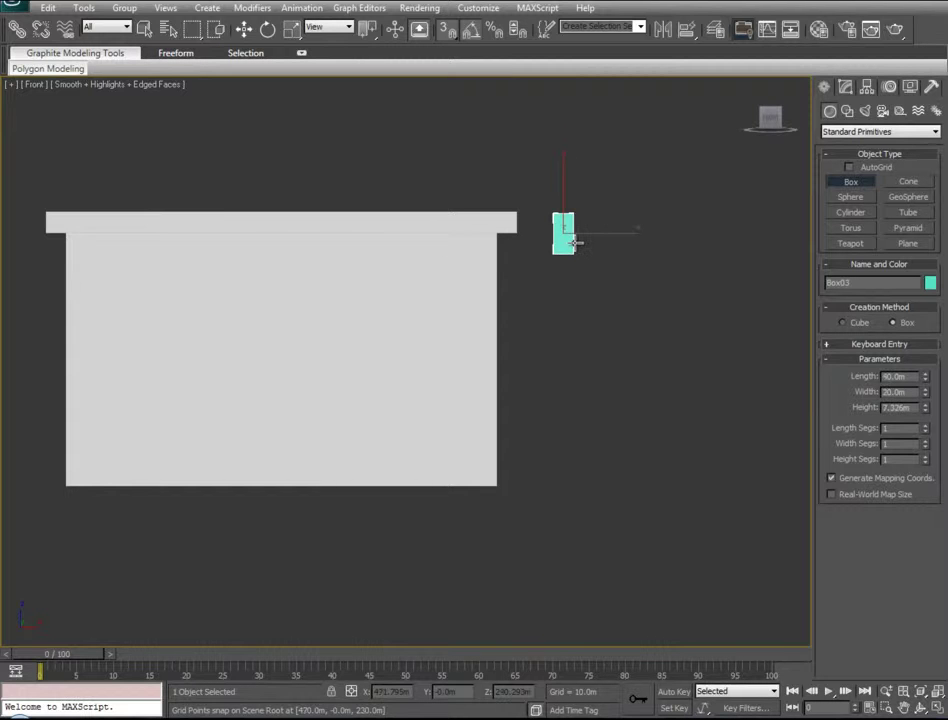
left_click(575, 248)
right_click(609, 254)
- Move the small box in front of the building's facade, with its base on the building's bottom edge
key("w")
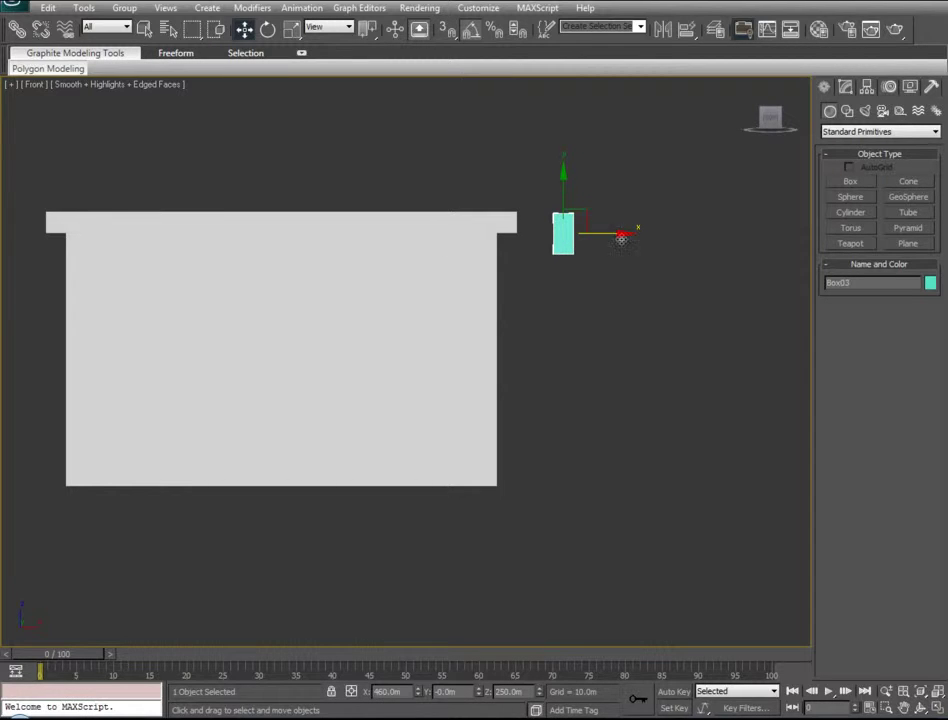
left_click_drag(588, 211, 333, 444)
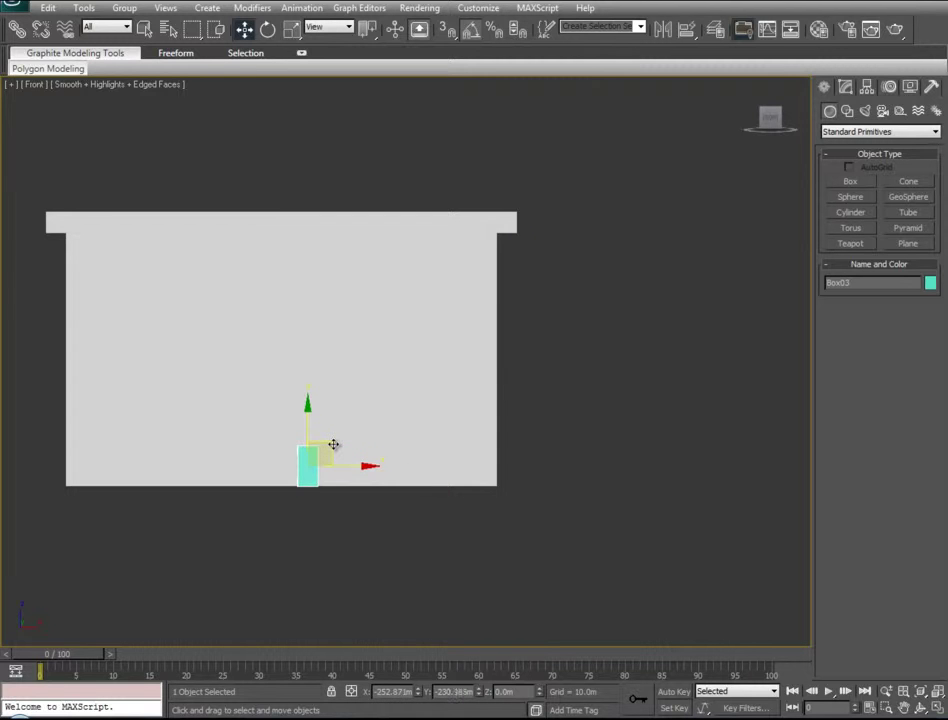
middle_click_drag(381, 463, 434, 391)
scroll(434, 391, "up", 4)
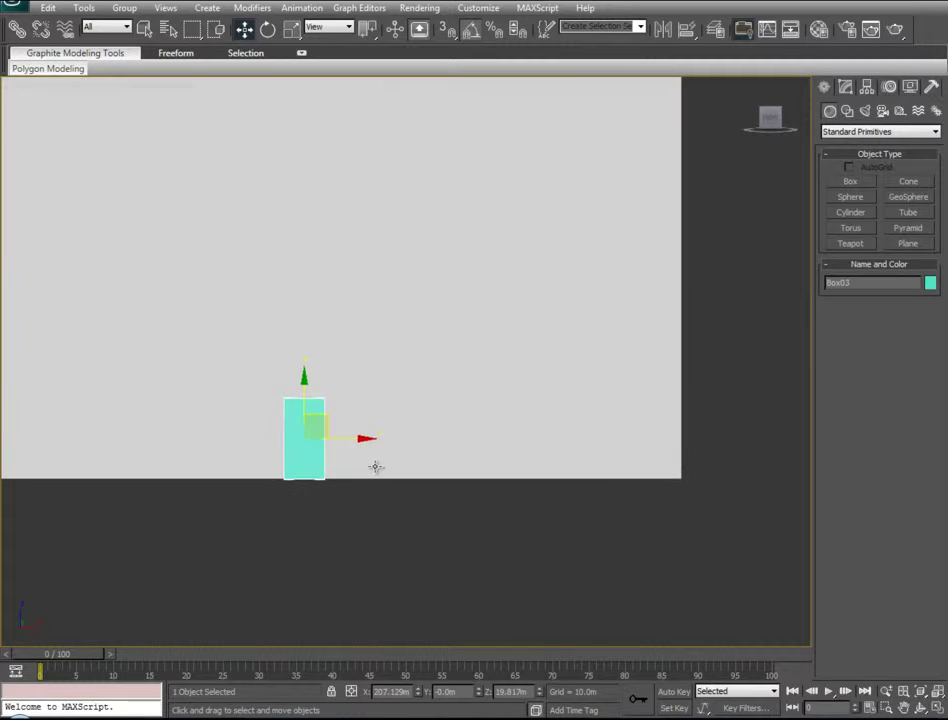
- Select all the roof and ledge vertices of the building and lower them, leaving the walls about 180 m high
middle_click_drag(374, 465, 527, 432)
scroll(527, 432, "down", 5)
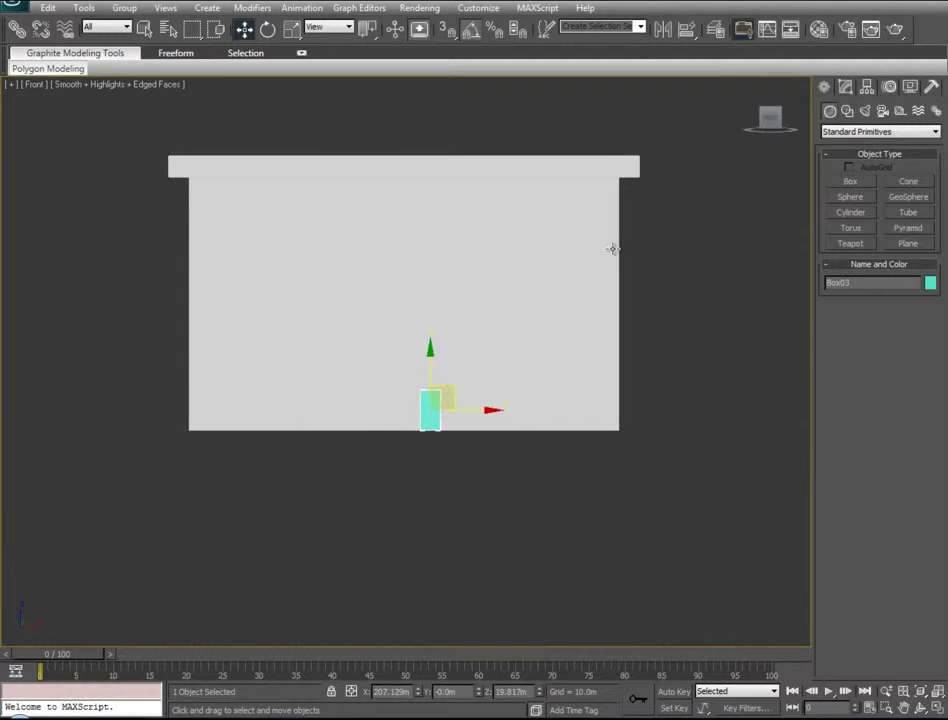
left_click(613, 250)
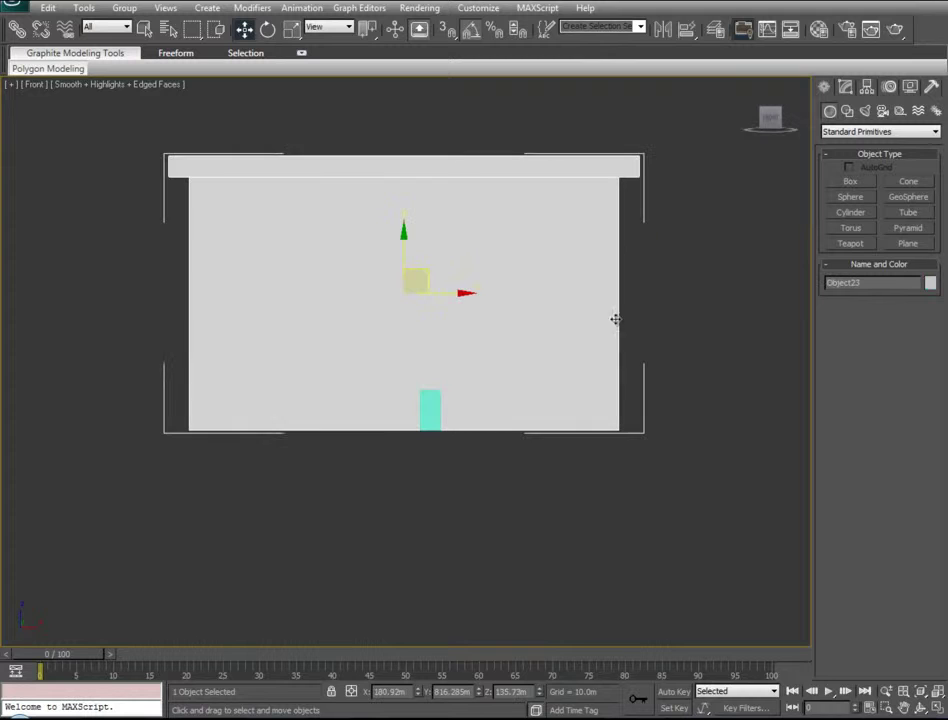
left_click(845, 88)
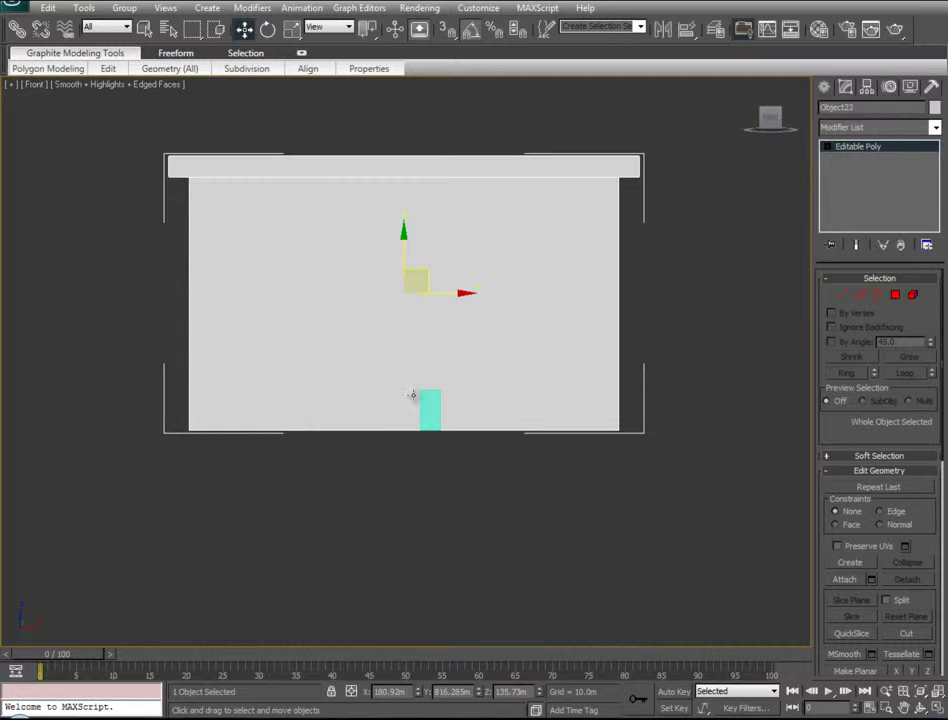
left_click(843, 297)
left_click_drag(684, 135, 46, 262)
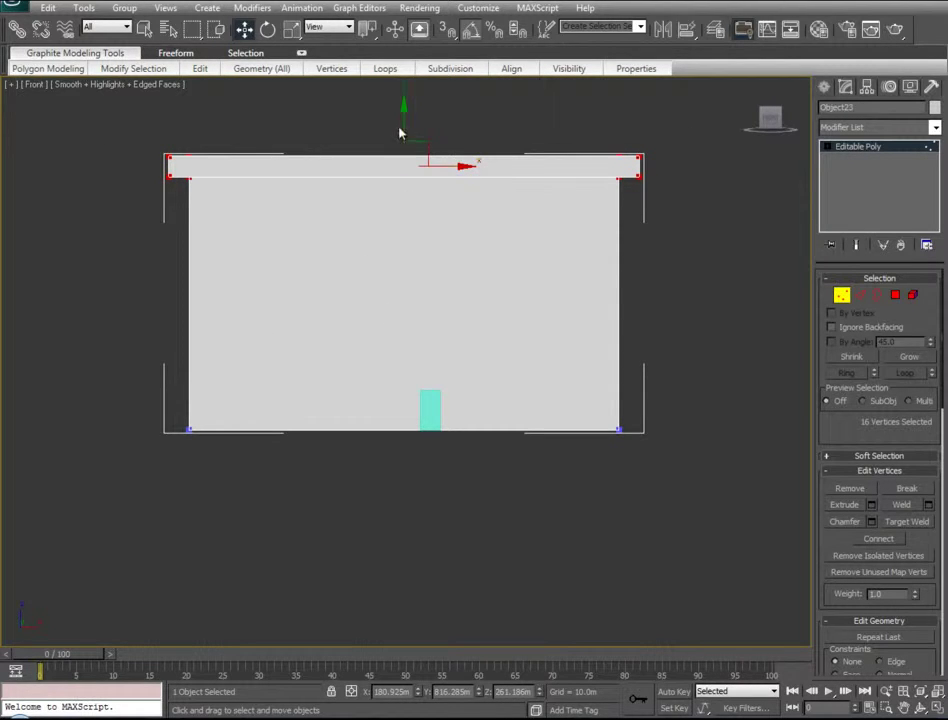
left_click_drag(402, 133, 399, 188)
left_click_drag(398, 186, 398, 196)
left_click(523, 506)
- Connect the four vertical corner edges of the walls with a horizontal edge loop and lower it to the small box's top
key("p")
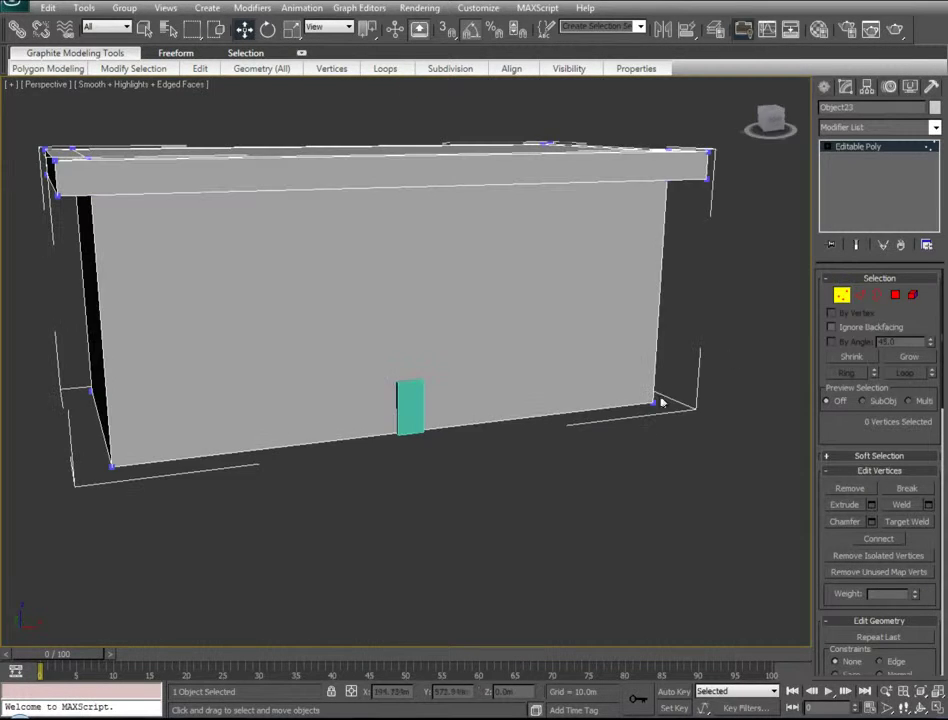
left_click(841, 296)
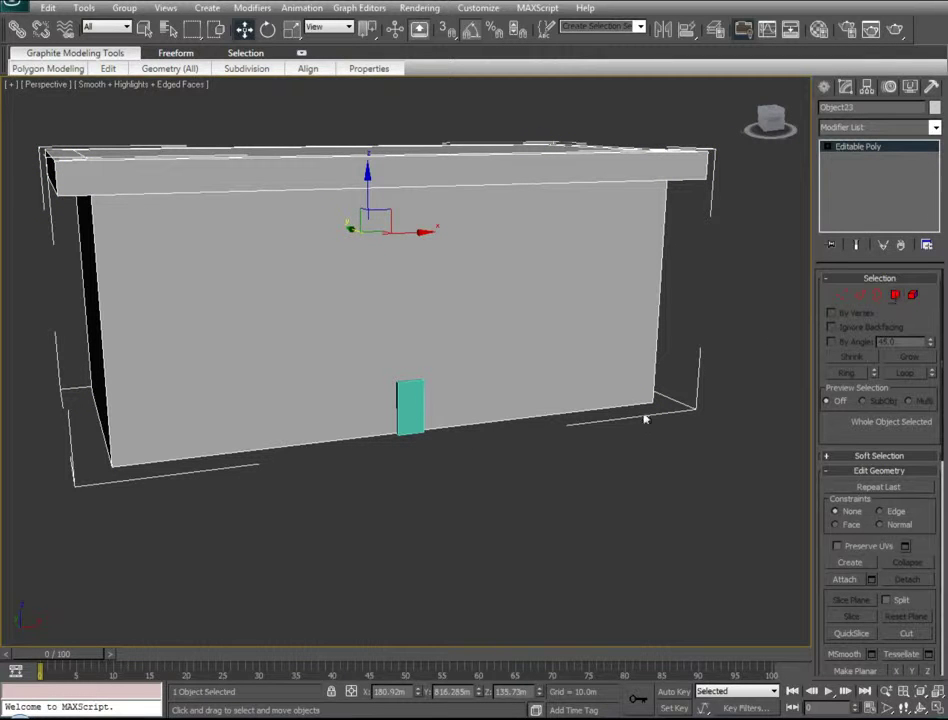
left_click(865, 300)
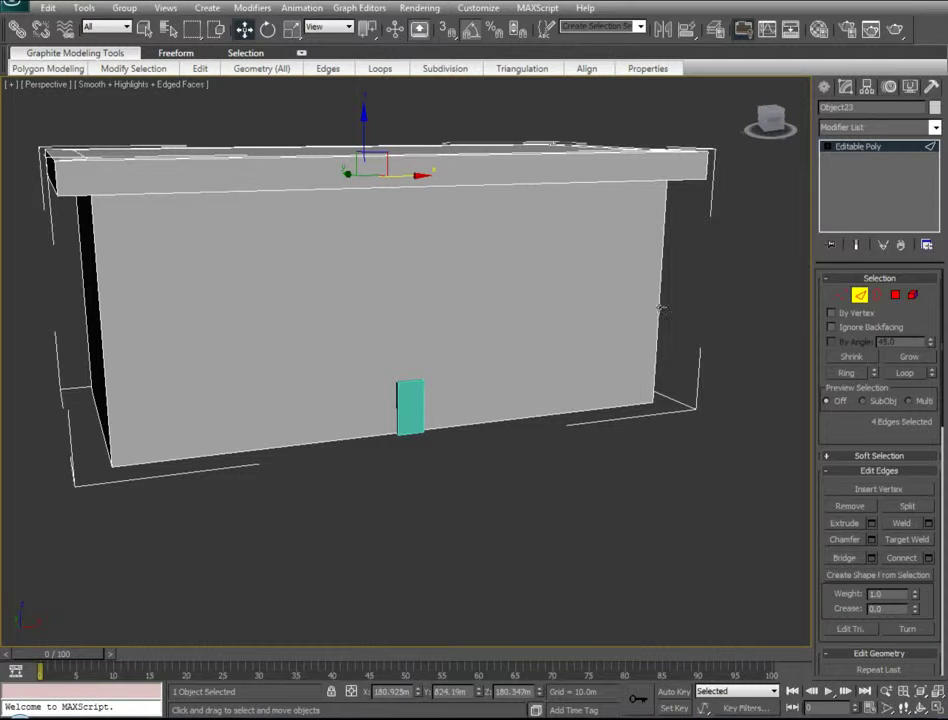
left_click(101, 314)
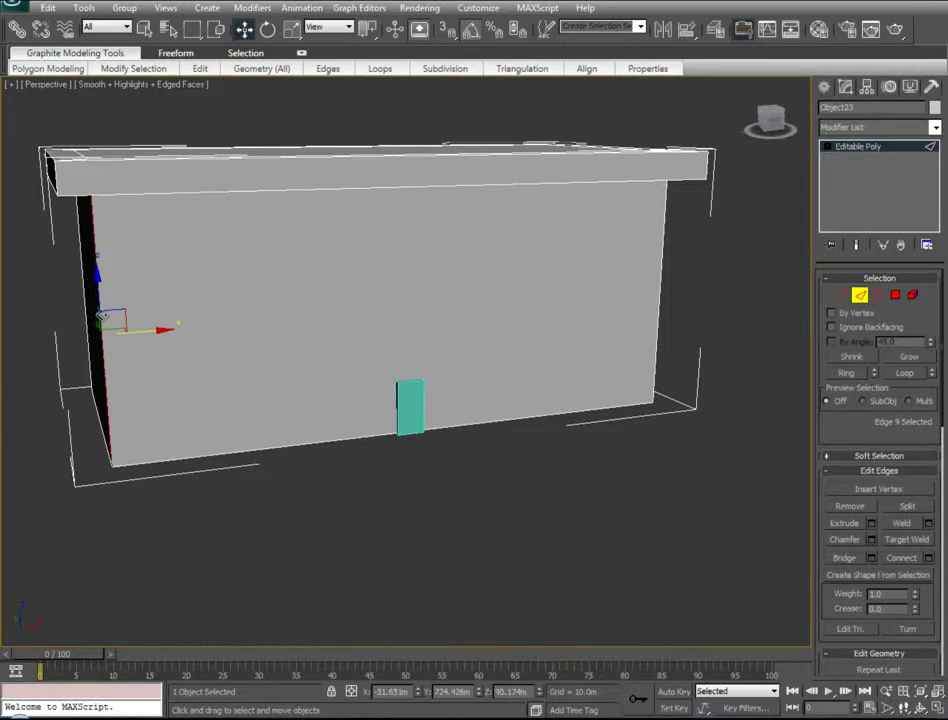
left_click(847, 373)
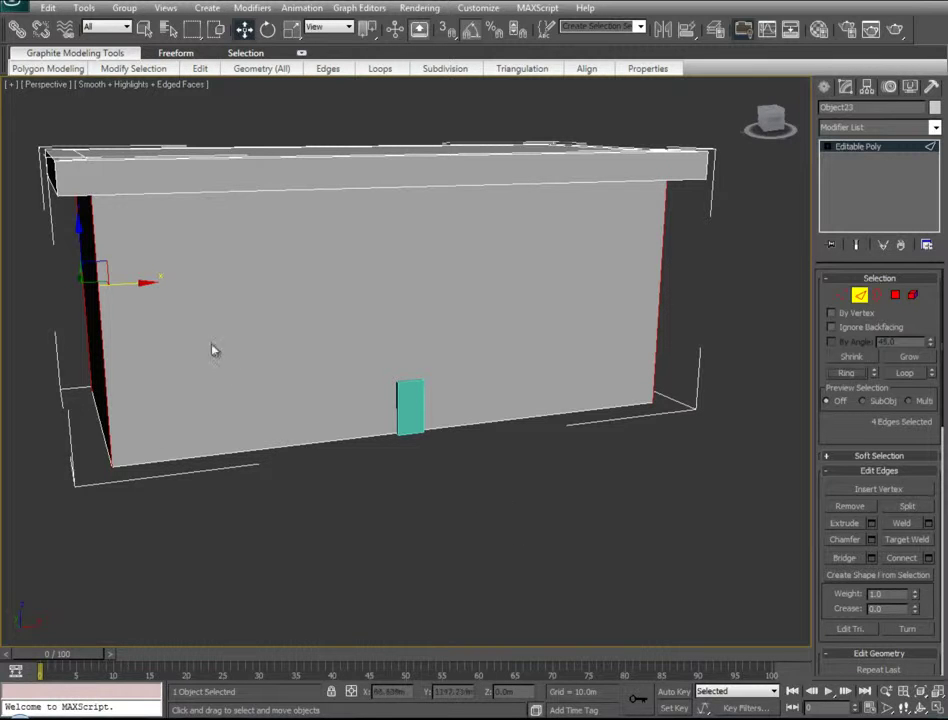
right_click(111, 297)
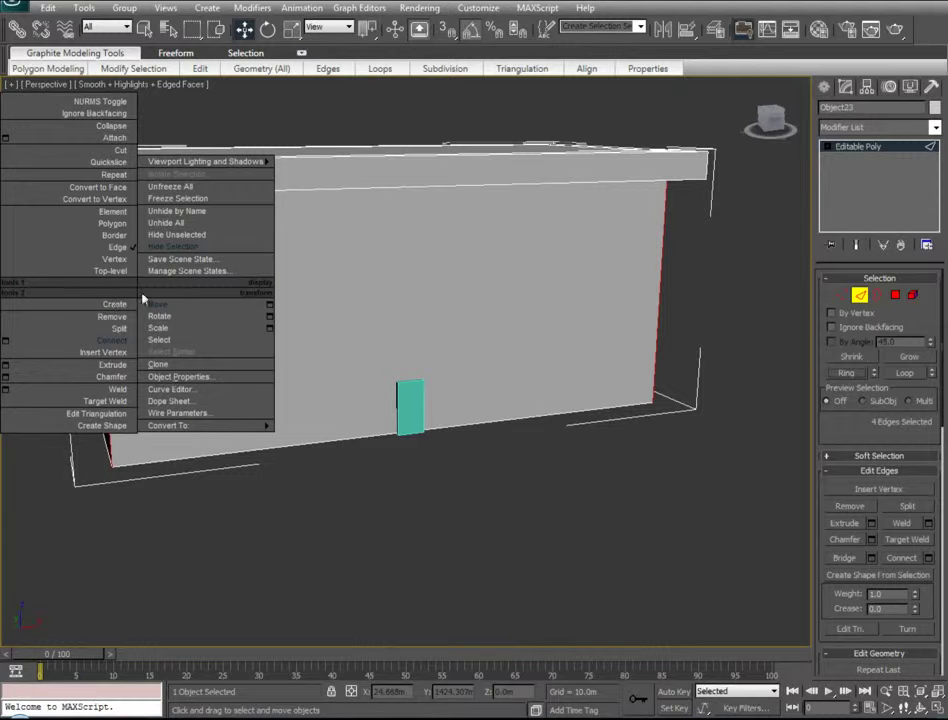
left_click(120, 342)
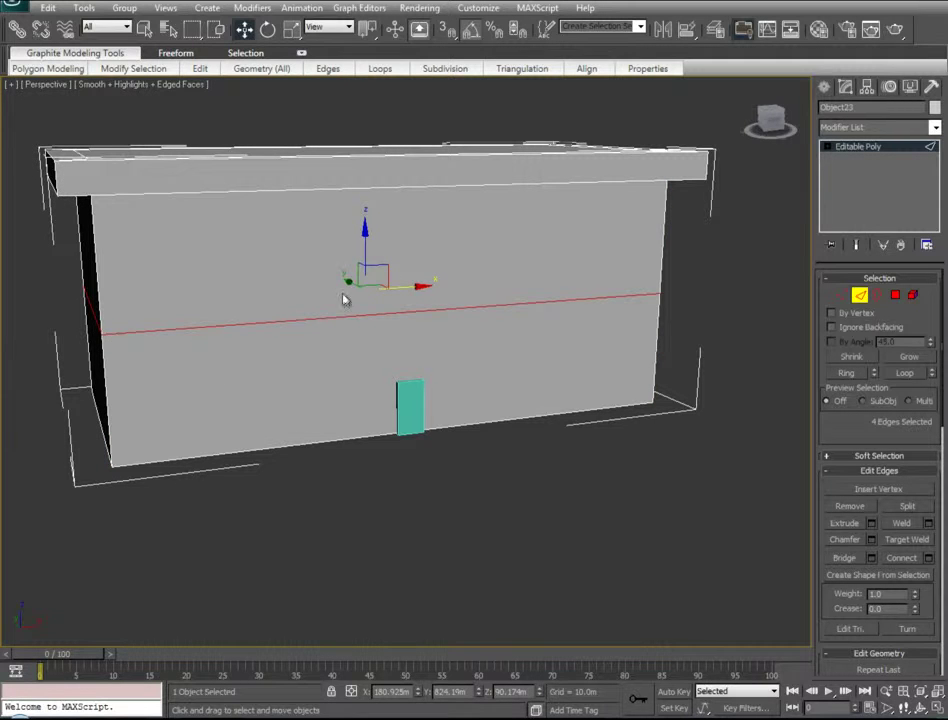
left_click_drag(365, 240, 356, 301)
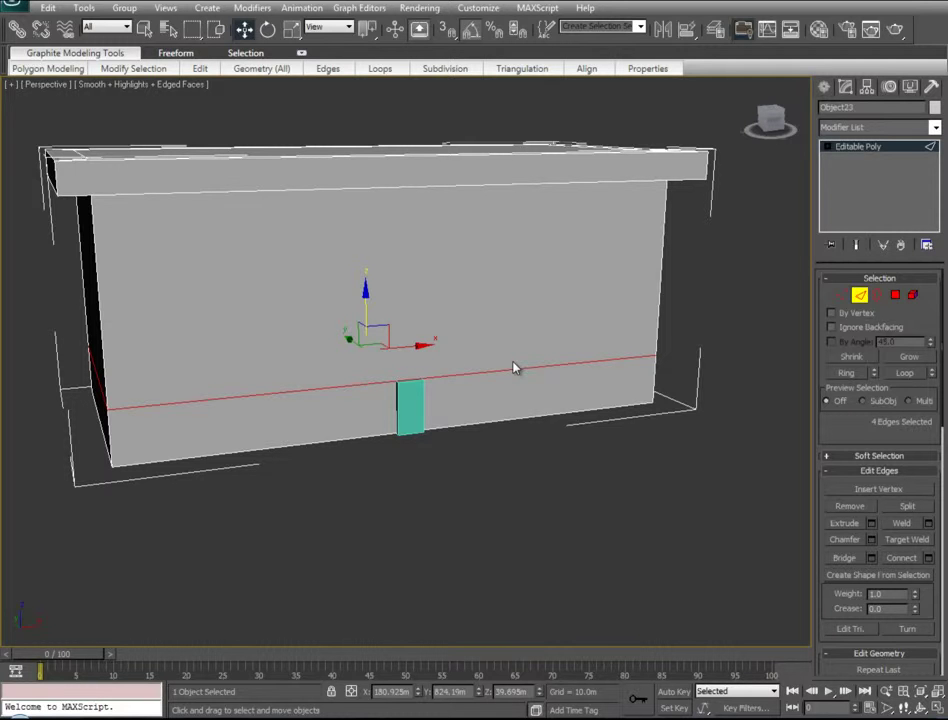
- With the building see-through, connect the facade's bottom edge to the new loop edge and align the vertical edge with the small box's left side
key("alt+x")
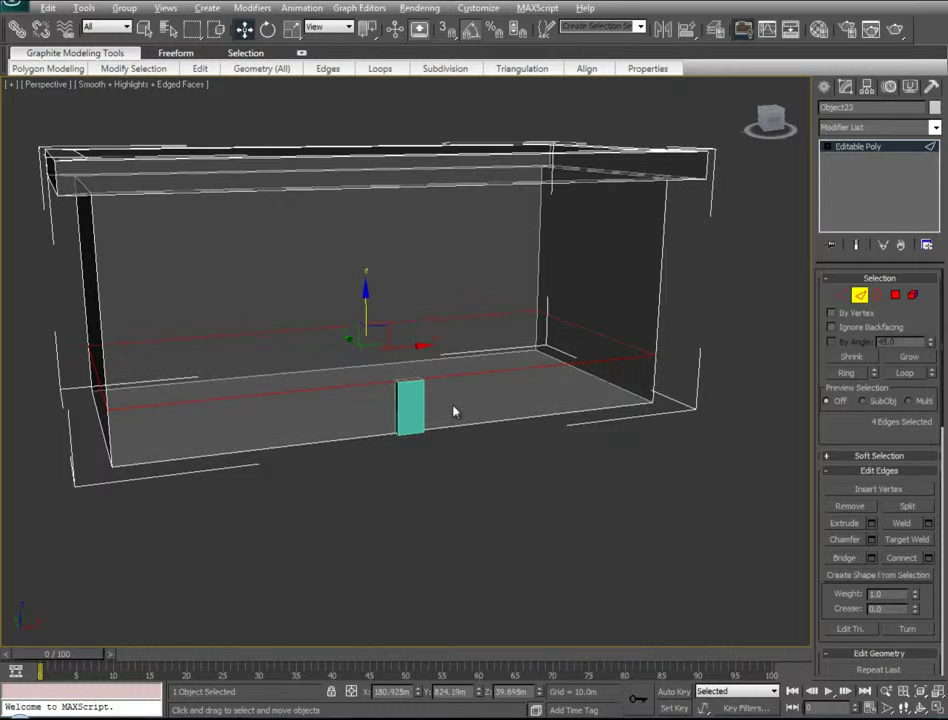
key("f")
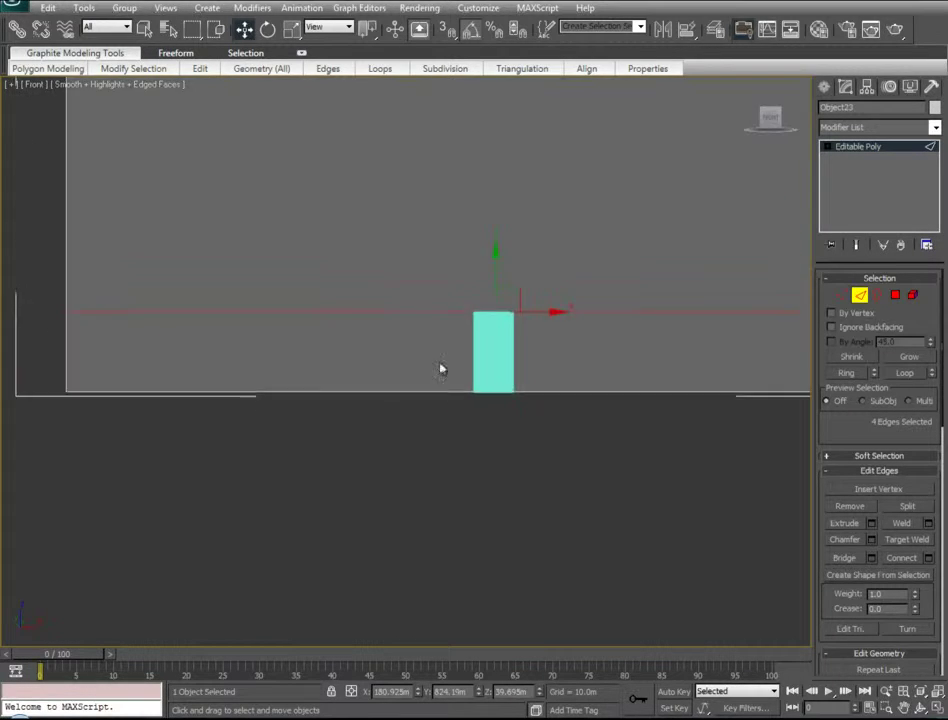
left_click(440, 389)
left_click(430, 392)
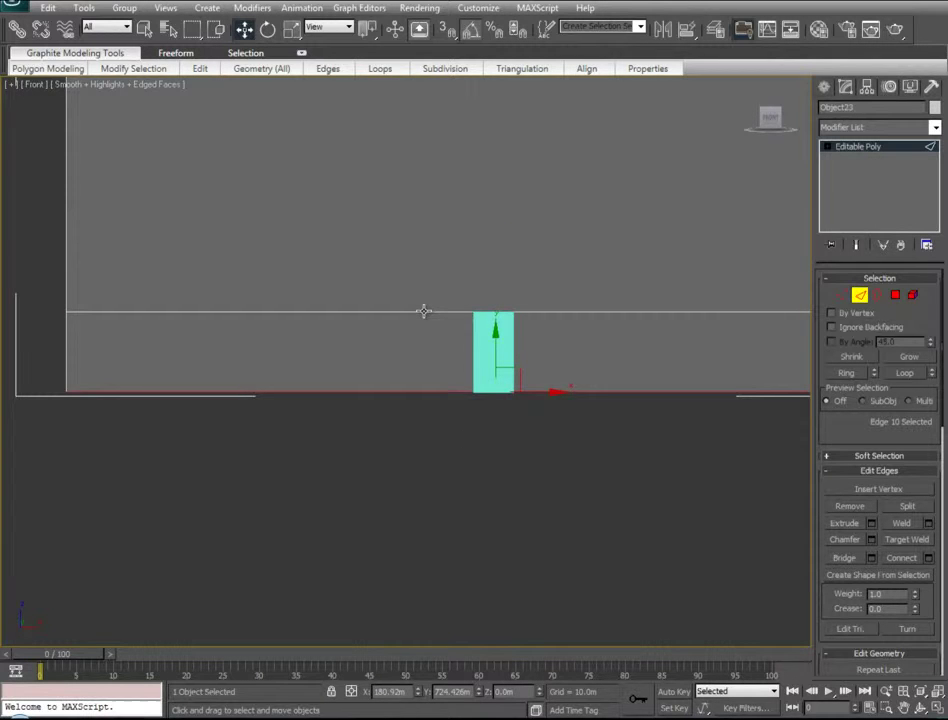
left_click(424, 311, "ctrl")
middle_click_drag(457, 358, 385, 368)
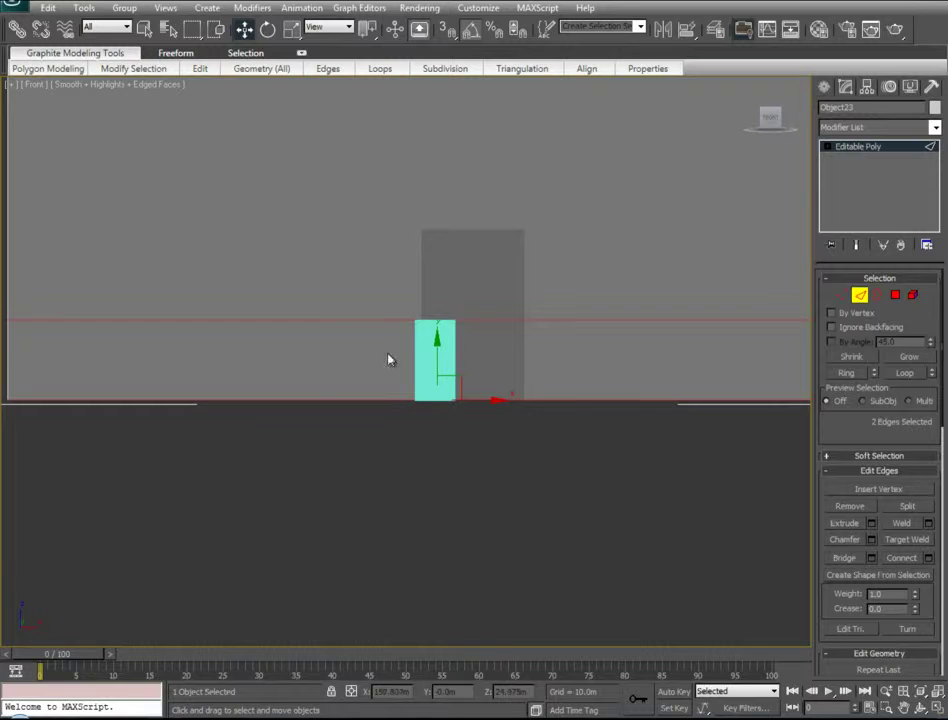
right_click(314, 349)
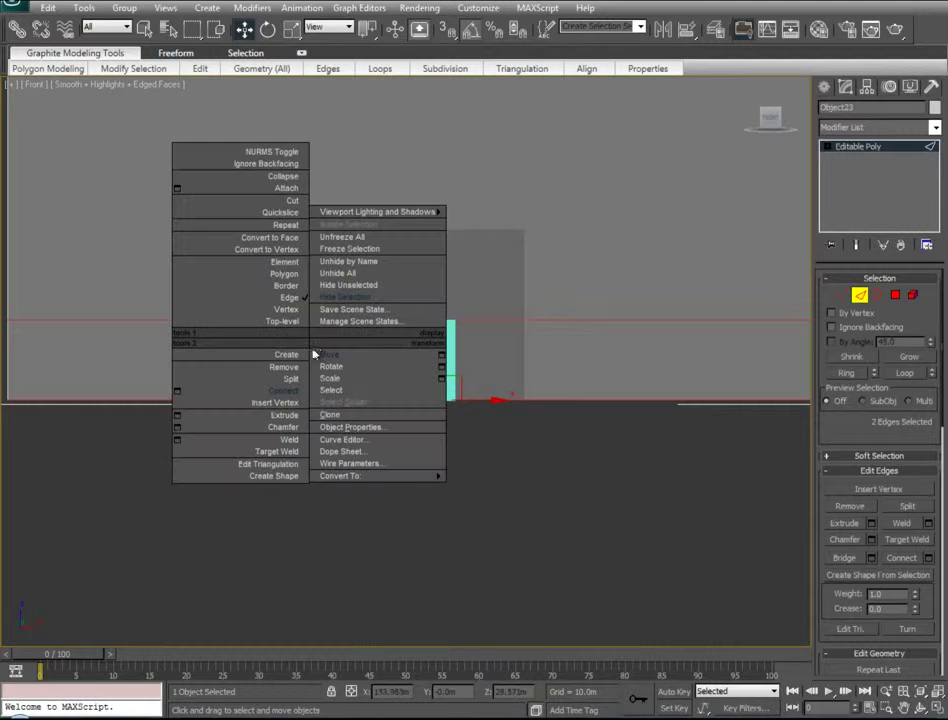
left_click(290, 399)
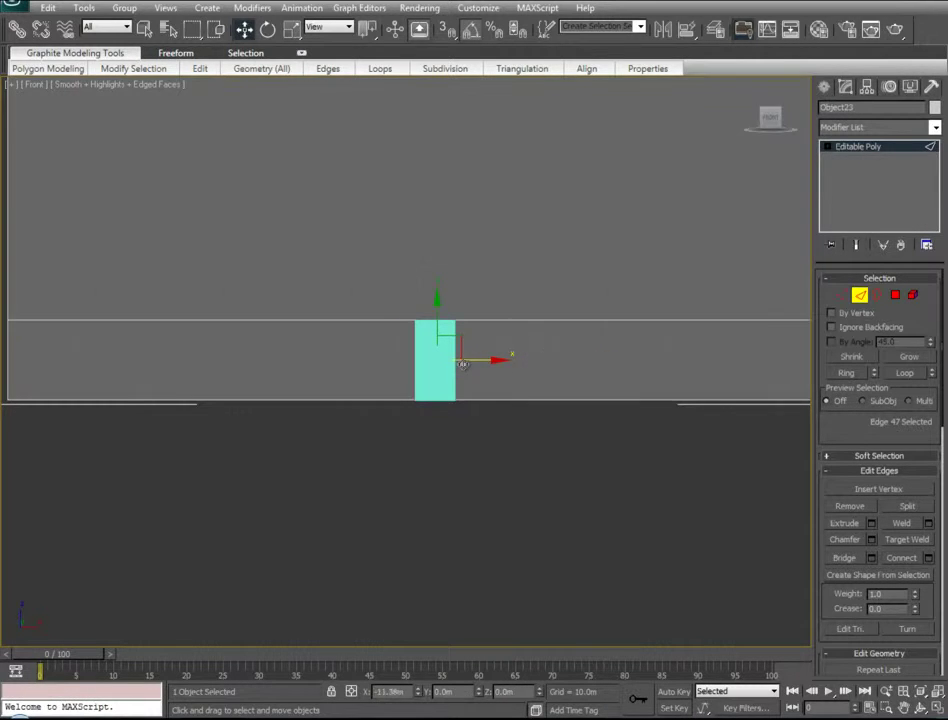
left_click_drag(486, 359, 455, 366)
- Connect the remaining facade edges right of the small box and align the new vertical edge with the box's right side
left_click(518, 318)
left_click(520, 399, "ctrl")
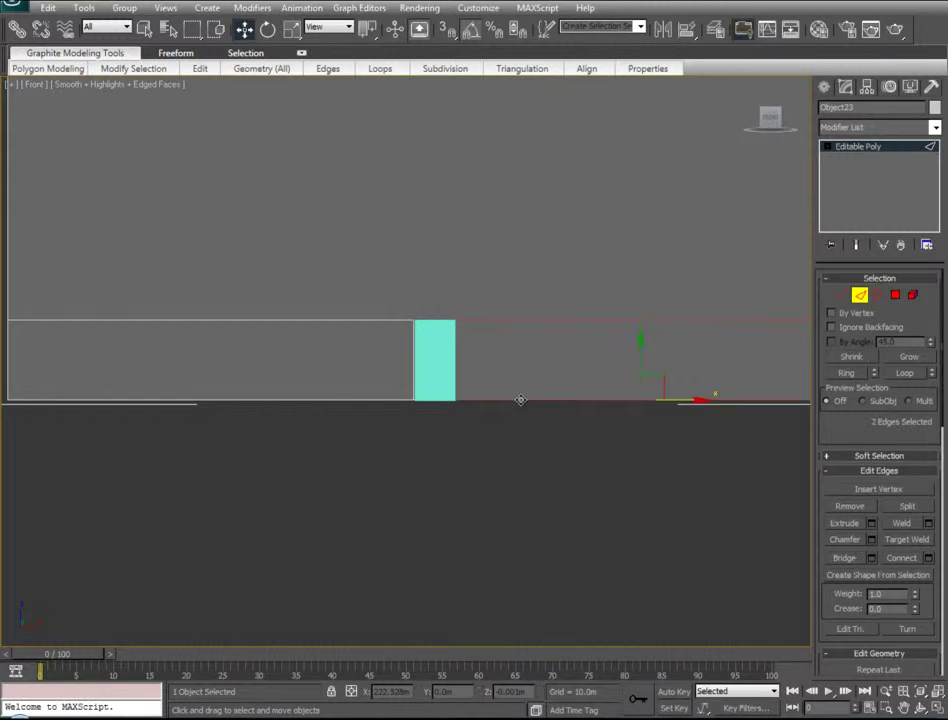
right_click(529, 368)
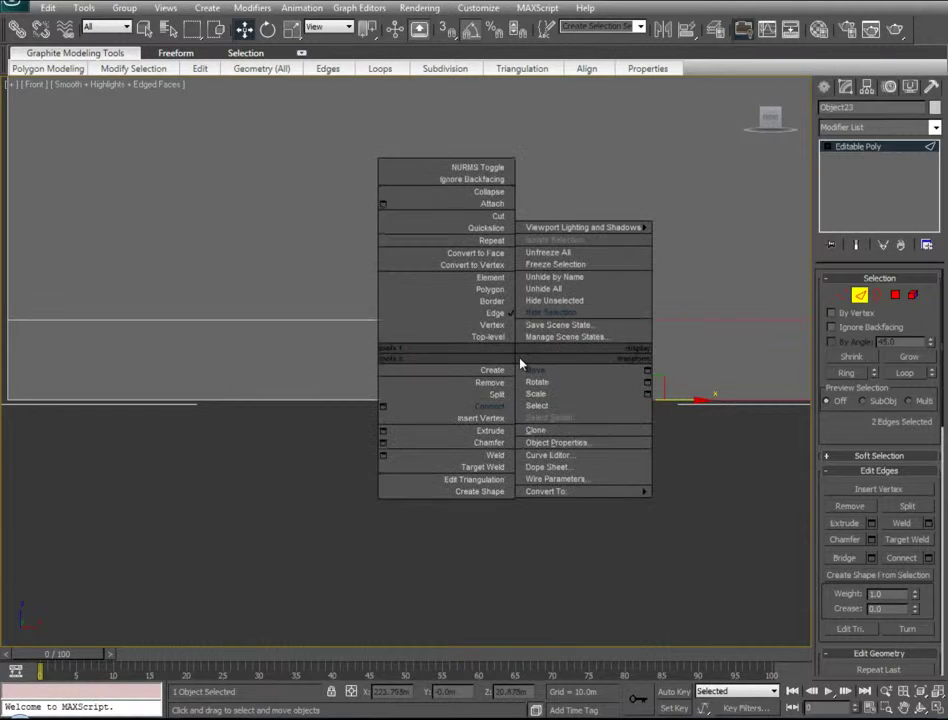
left_click(493, 405)
left_click_drag(681, 360, 512, 378)
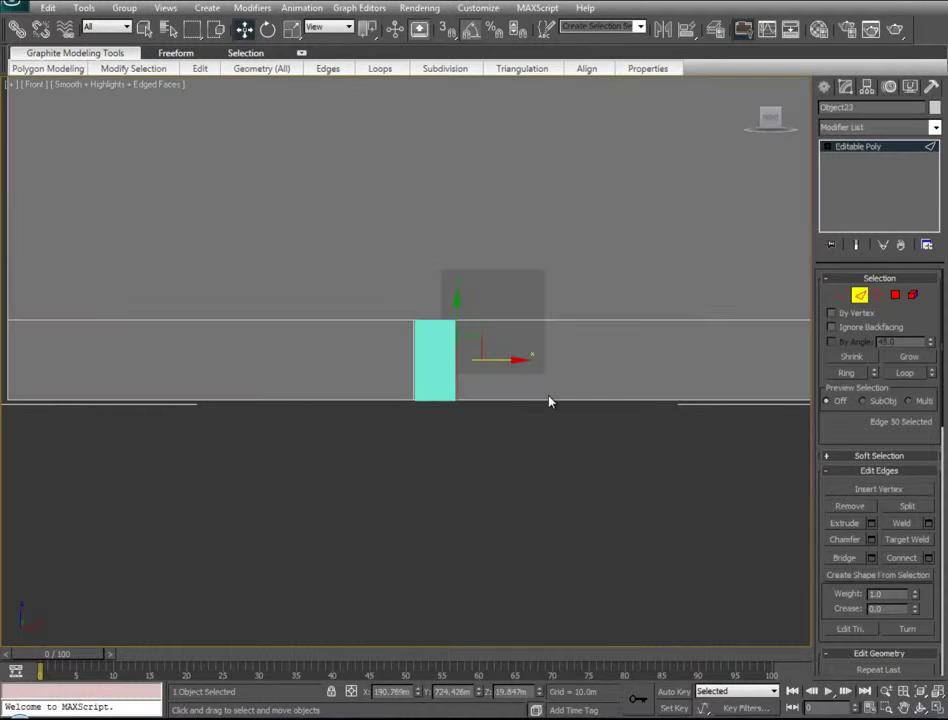
- Leave edge editing in the Perspective view and move the small box forward, away from the facade
key("p")
middle_click_drag(398, 412, 413, 421, "alt")
key("z")
middle_click_drag(546, 428, 480, 430, "alt")
scroll(512, 416, "down", 3)
middle_click_drag(537, 410, 625, 410, "alt")
left_click(861, 295)
left_click(474, 371)
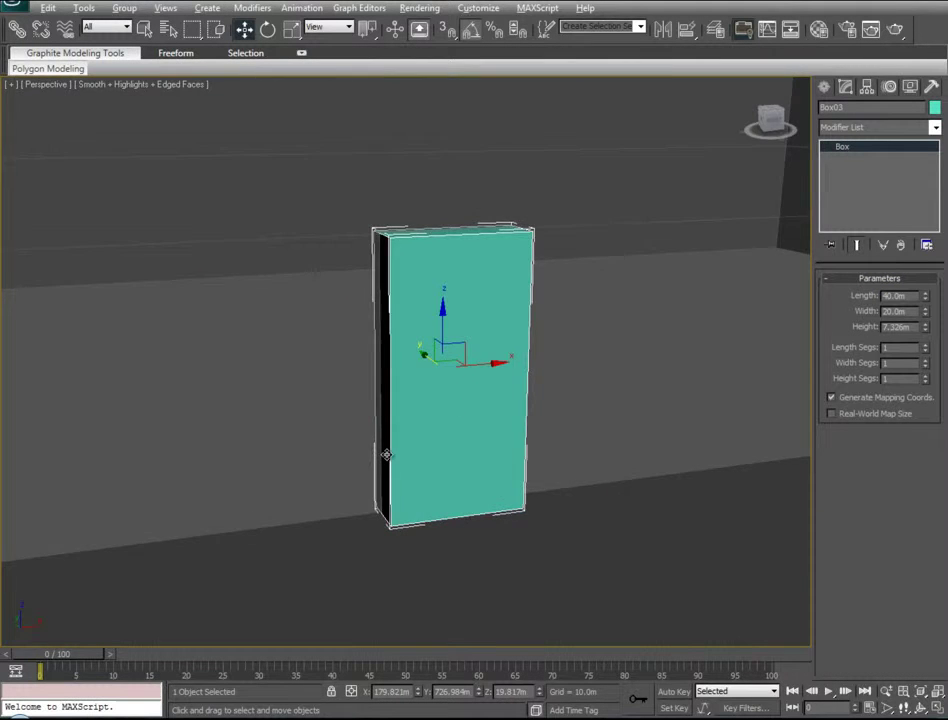
middle_click_drag(386, 455, 424, 458, "alt")
middle_click_drag(406, 362, 438, 440, "alt")
- Extrude the building's door-shaped facade polygon with a height of 0 m and push it about 3 m inward
left_click(438, 442)
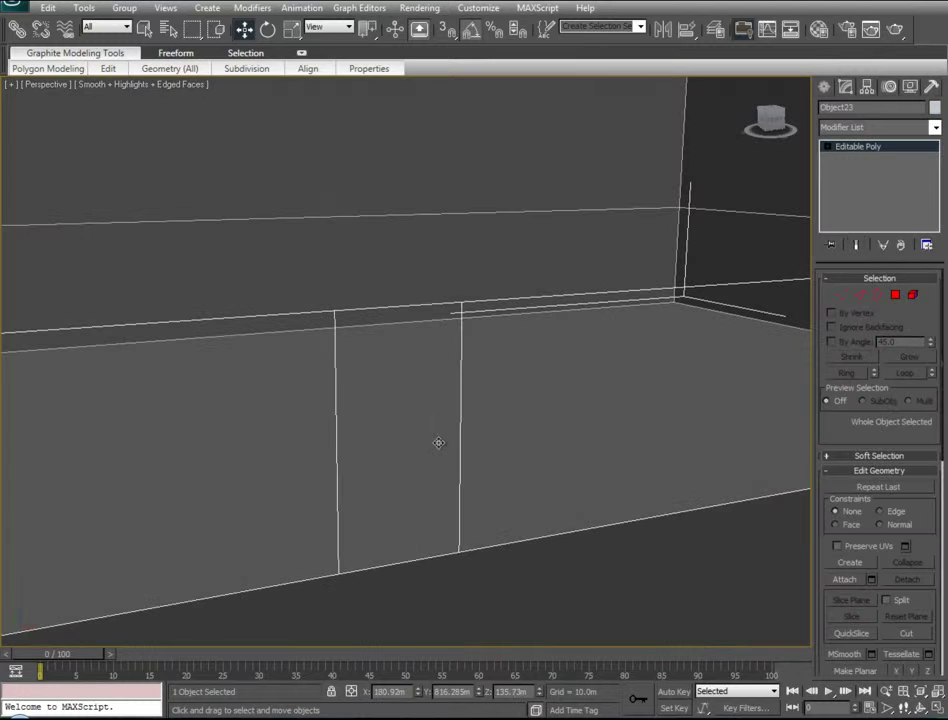
left_click(896, 295)
left_click(419, 402)
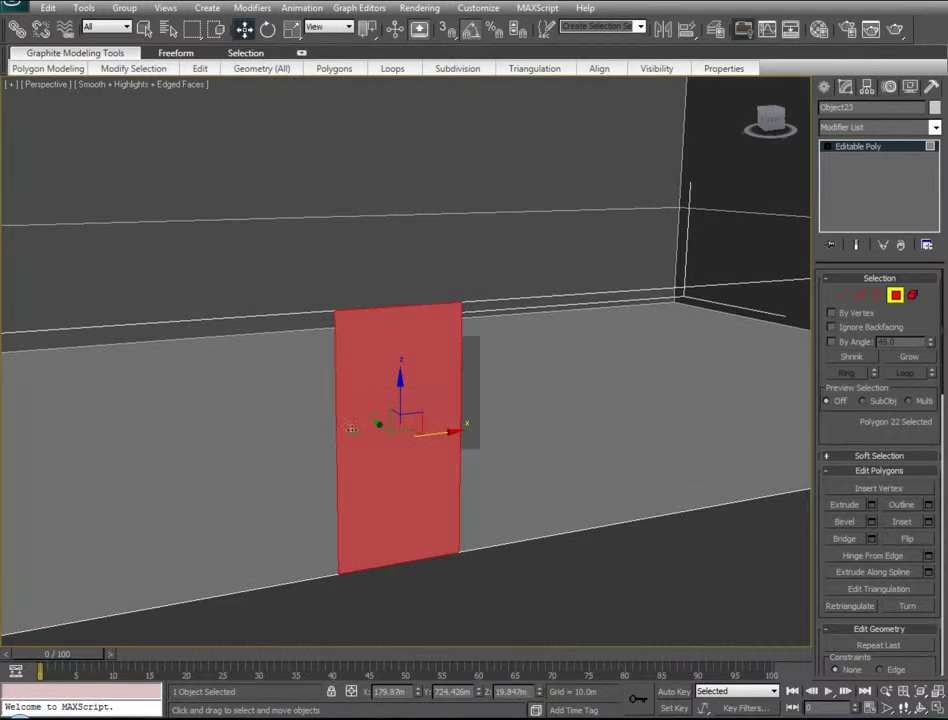
middle_click_drag(301, 423, 515, 449, "alt")
left_click(872, 505)
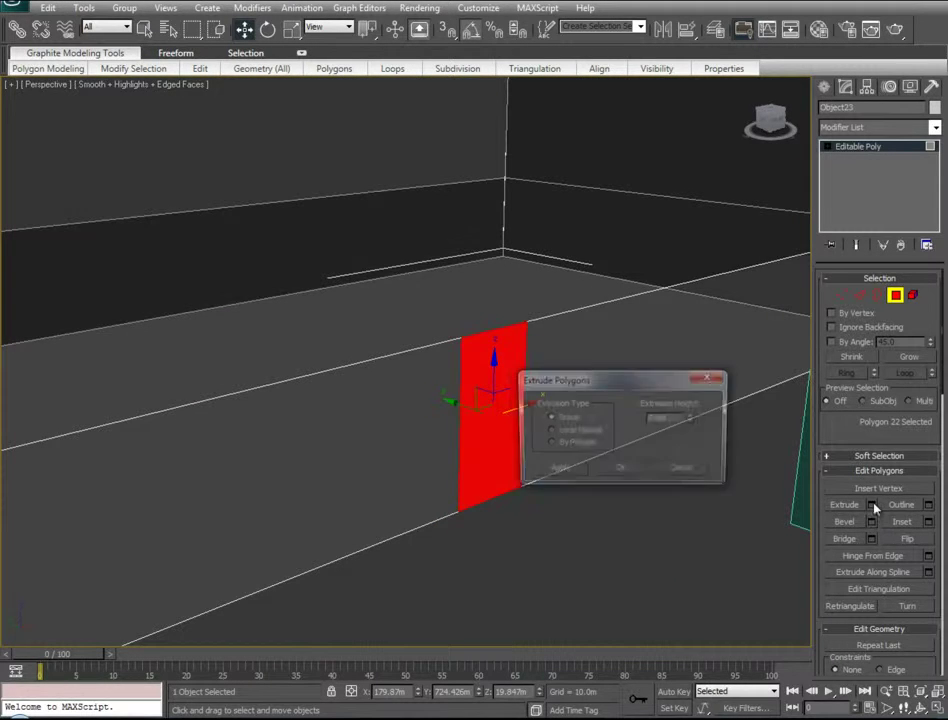
left_click_drag(672, 390, 744, 481)
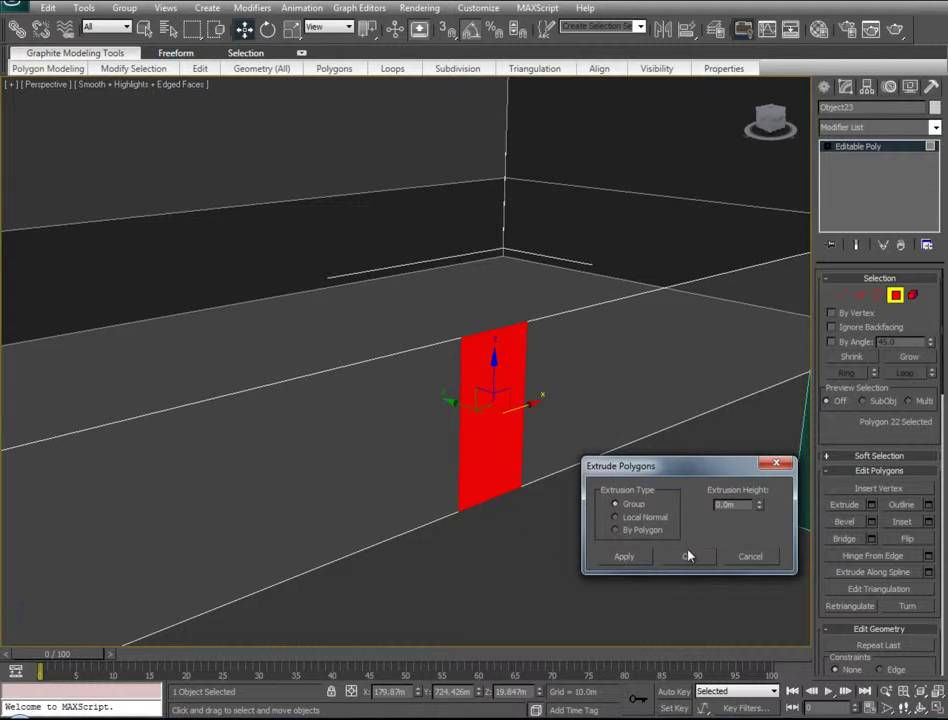
left_click(681, 556)
middle_click_drag(449, 398, 525, 491, "alt")
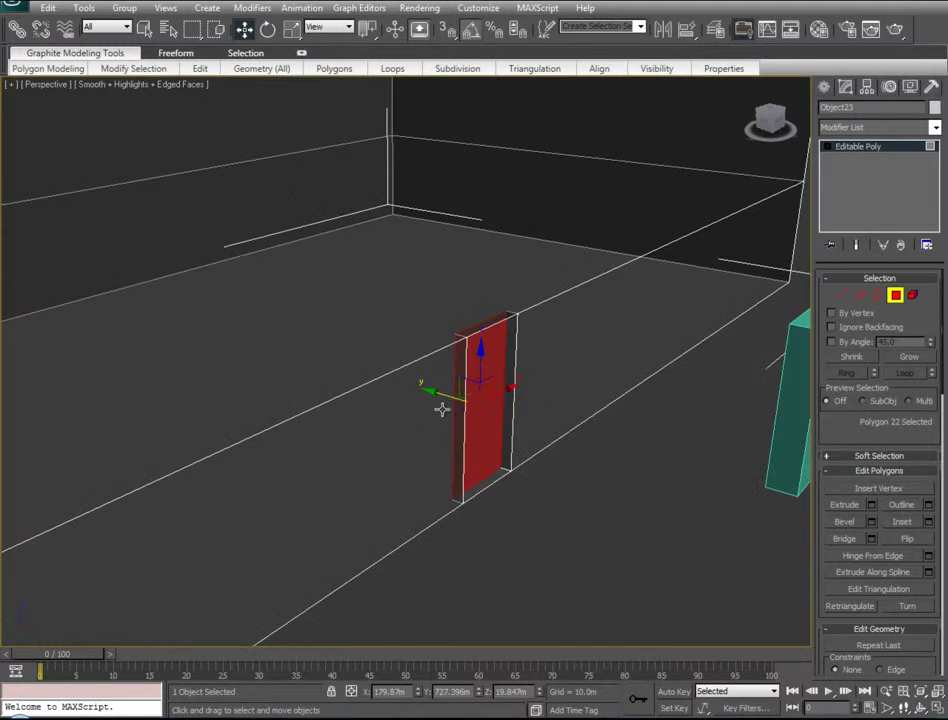
left_click_drag(440, 411, 446, 479)
- Extrude the recessed door polygon again with a height of 0 m and push it about 194 m deeper into the building
middle_click_drag(514, 496, 493, 509, "alt")
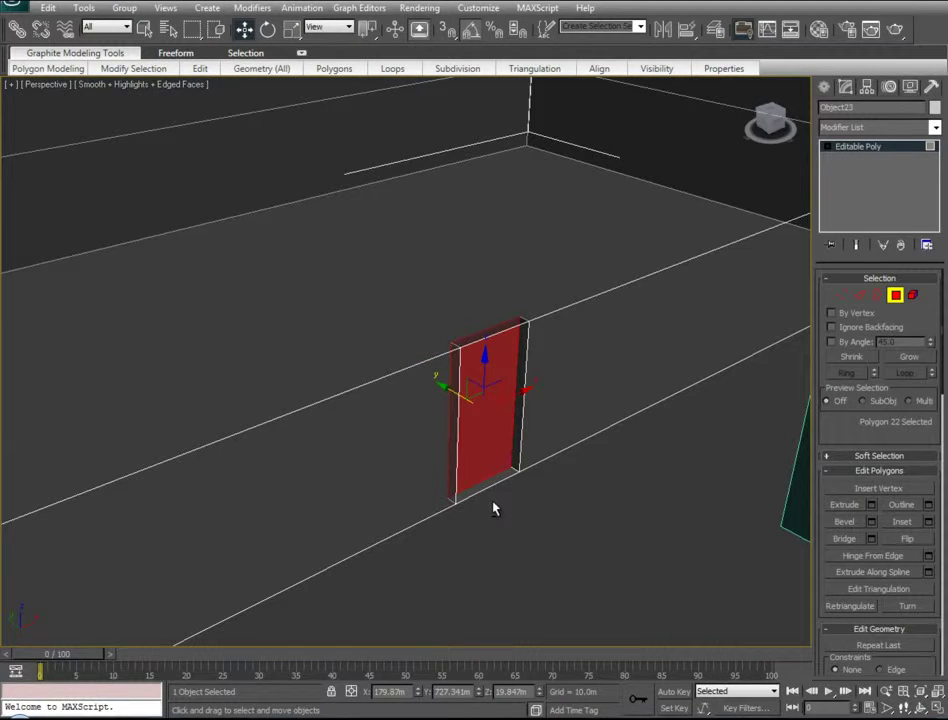
left_click(872, 505)
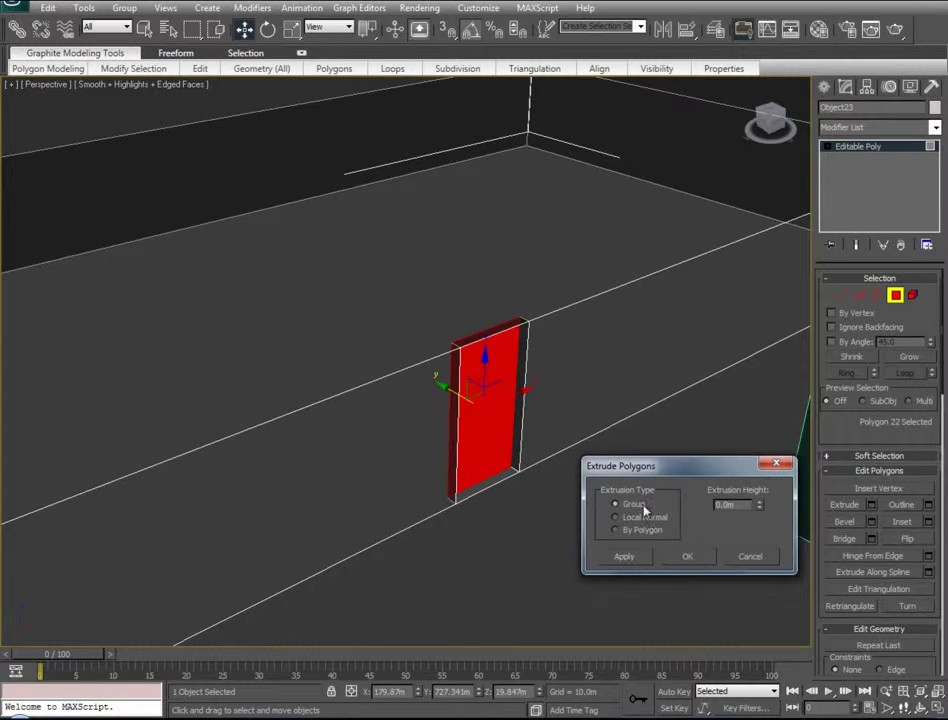
left_click(692, 557)
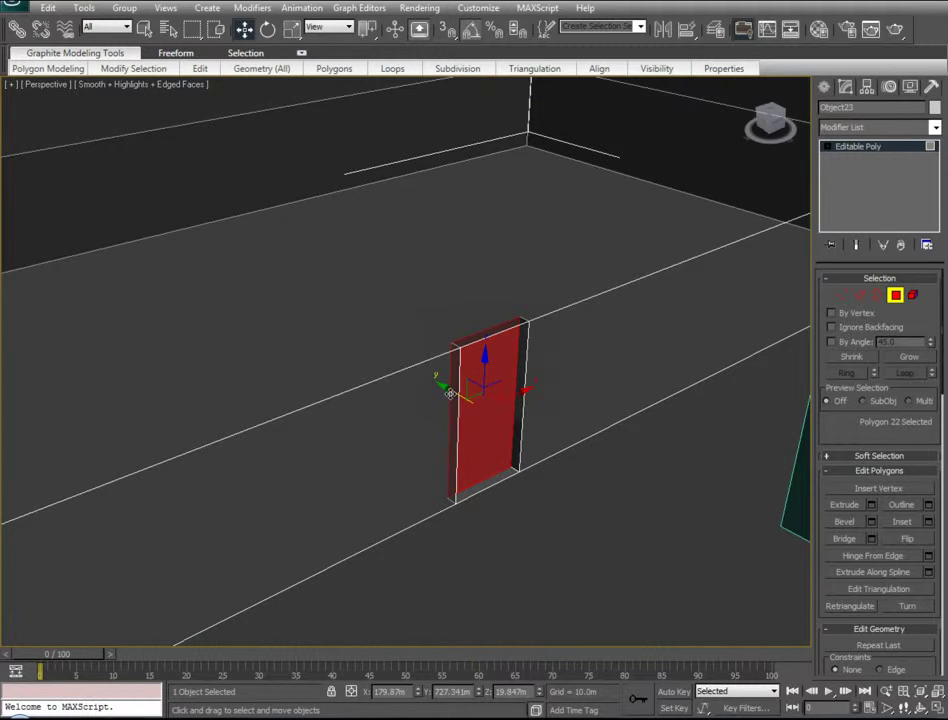
left_click_drag(448, 390, 152, 345)
middle_click_drag(152, 345, 333, 328)
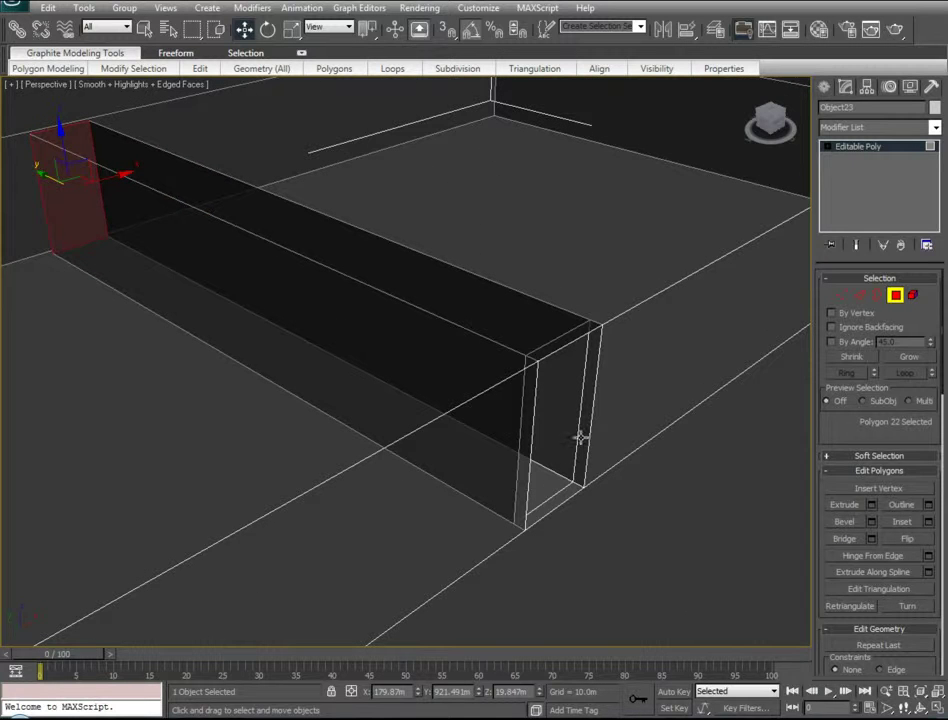
- Extrude the passage's right side polygon beyond the door recess with a height of 0 m and move it outward to the right
left_click(557, 390)
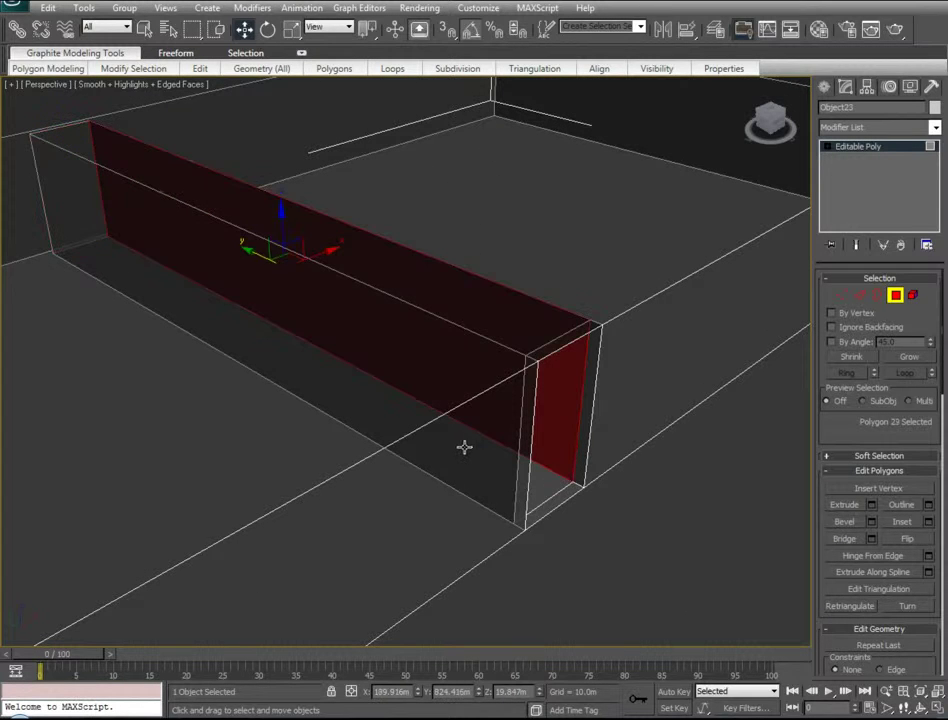
middle_click_drag(535, 455, 364, 445, "alt")
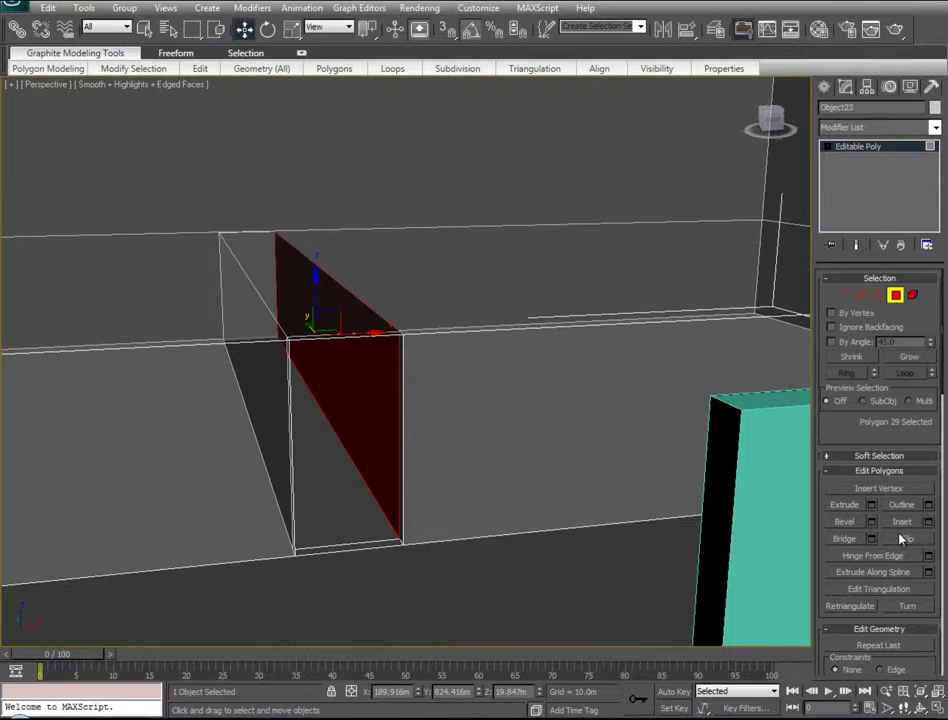
left_click(874, 510)
left_click(688, 557)
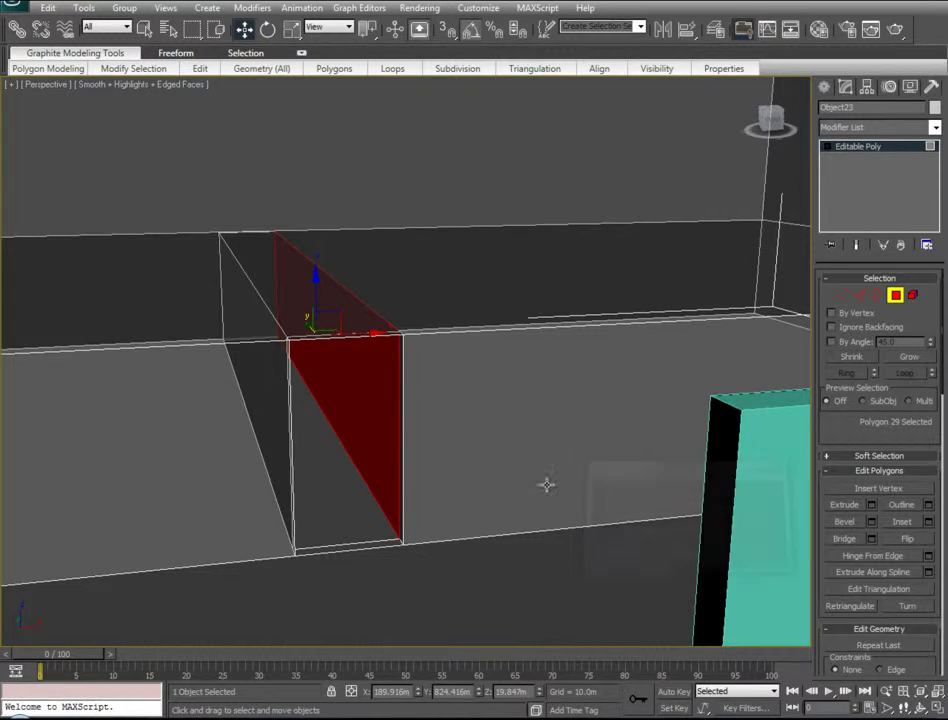
left_click_drag(371, 344, 832, 313)
- Extrude the passage's left side polygon beyond the door recess with a height of 0 m and move it outward to the left
middle_click_drag(480, 370, 320, 358, "alt")
left_click(320, 358)
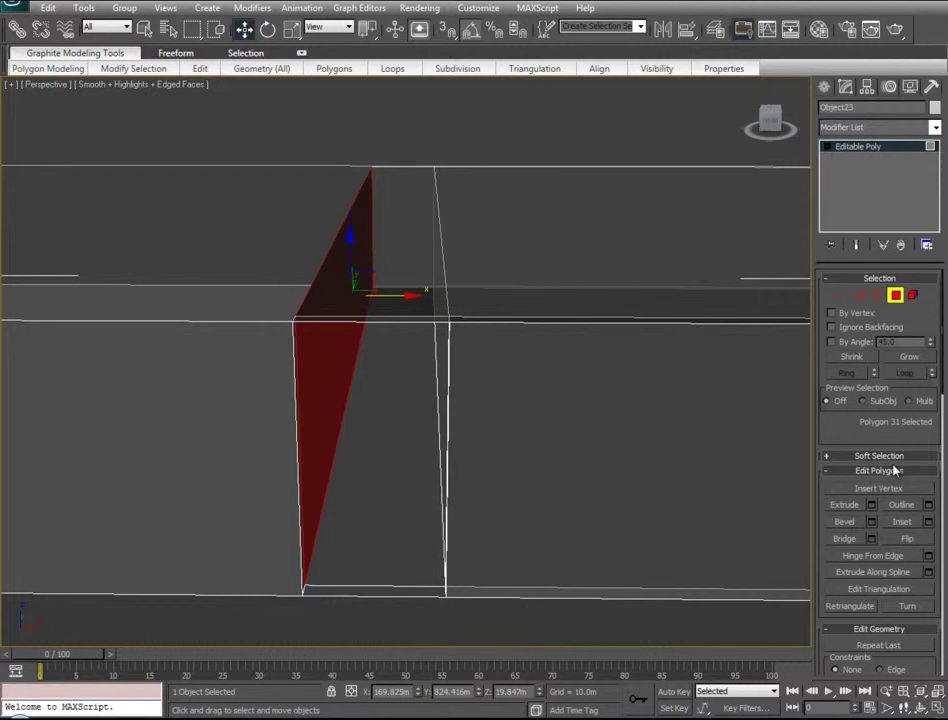
left_click(871, 505)
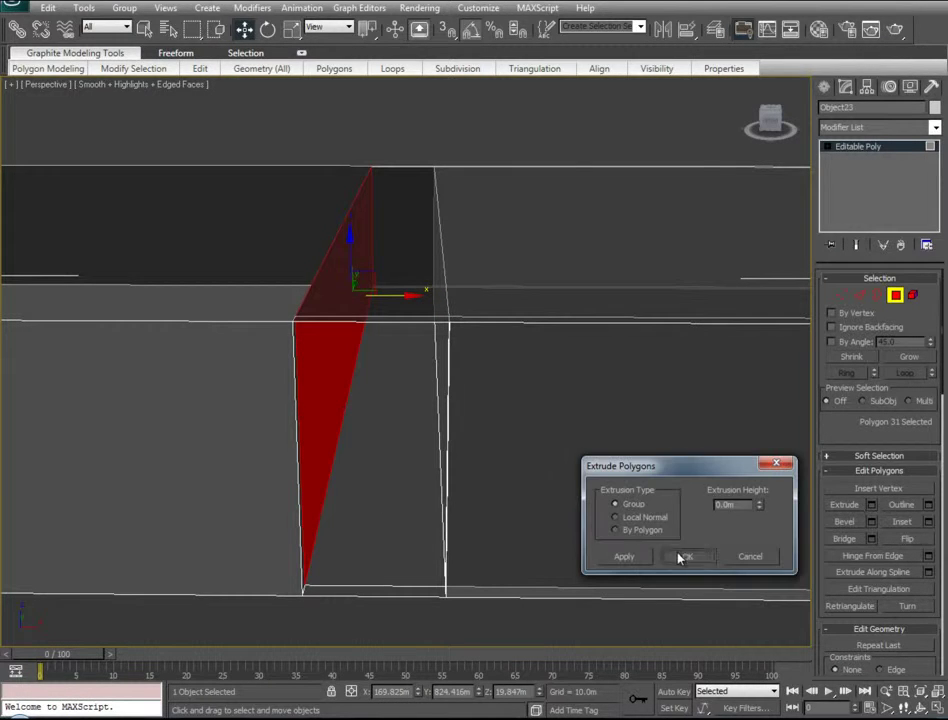
left_click(681, 557)
left_click_drag(391, 290, 8, 312)
- Extrude the three interior ceiling polygons together with a height of 0 m and raise them about 5 m
scroll(432, 431, "down", 2)
middle_click_drag(250, 390, 423, 404)
left_click(446, 385)
left_click(481, 351, "ctrl")
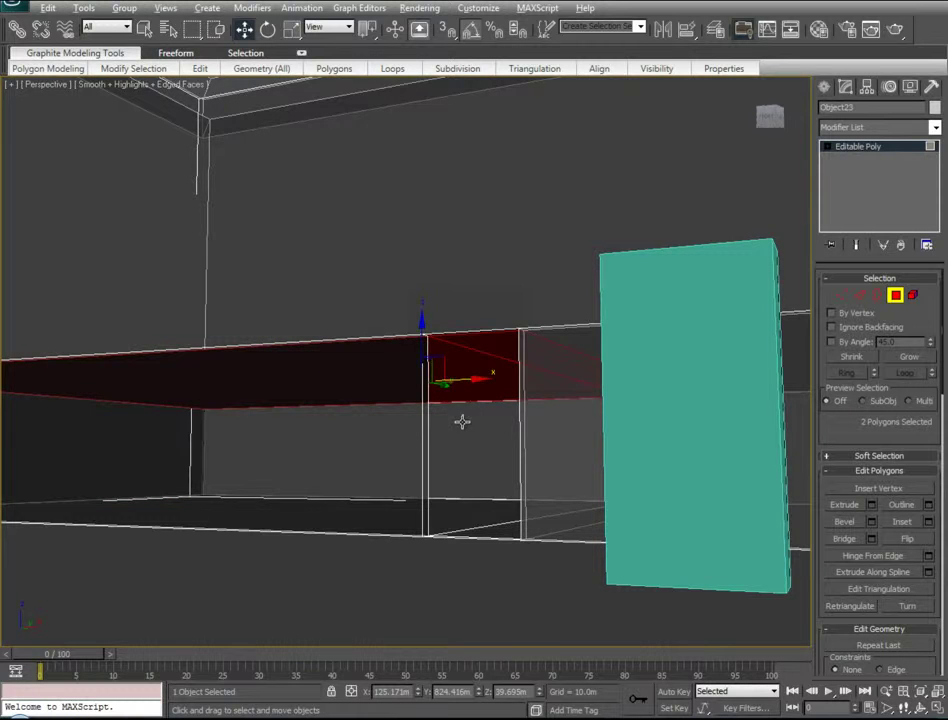
middle_click_drag(461, 419, 520, 425, "alt")
left_click(538, 364, "ctrl")
middle_click_drag(454, 430, 509, 428, "alt")
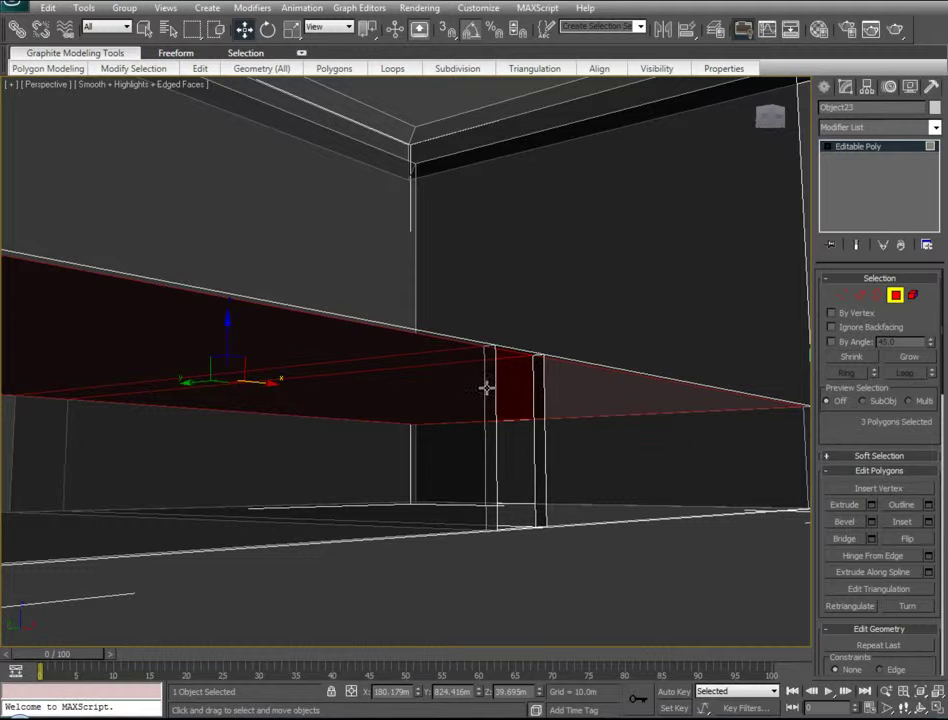
middle_click_drag(455, 414, 812, 432, "alt")
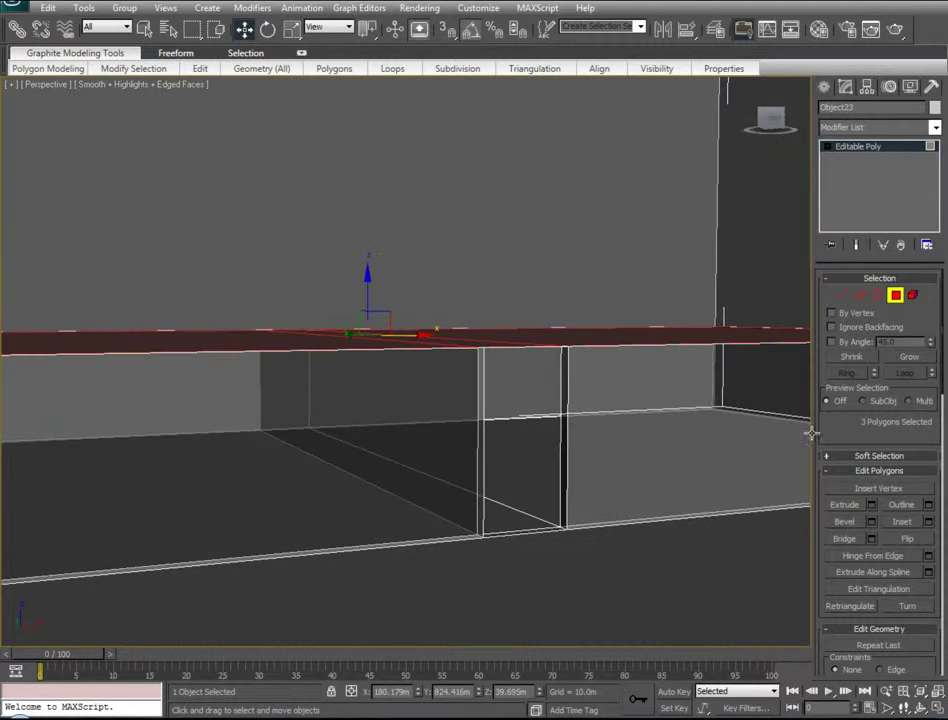
left_click(871, 505)
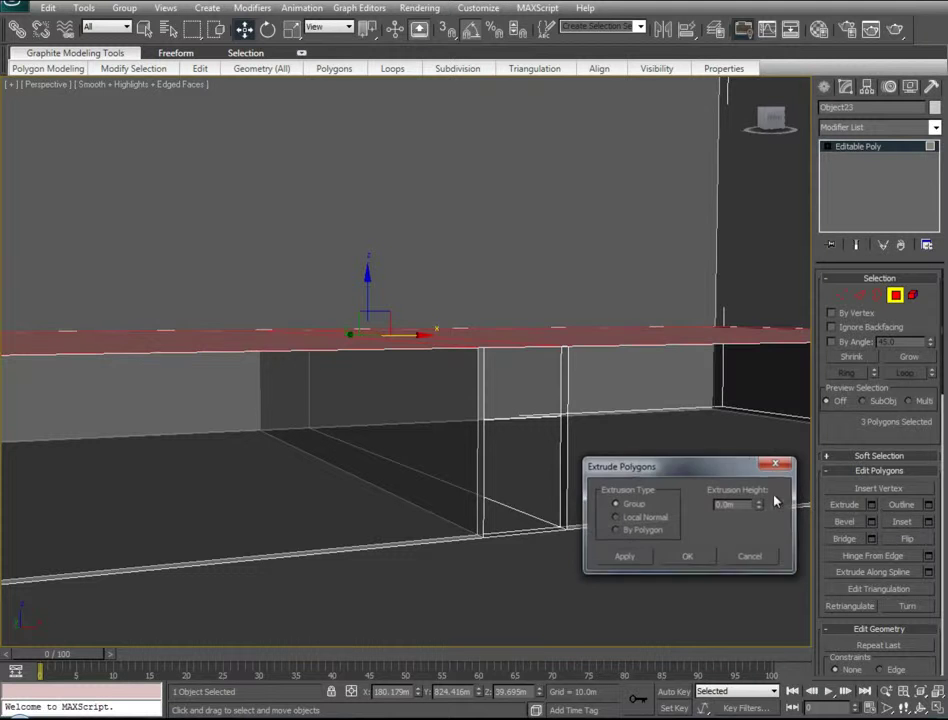
left_click(687, 555)
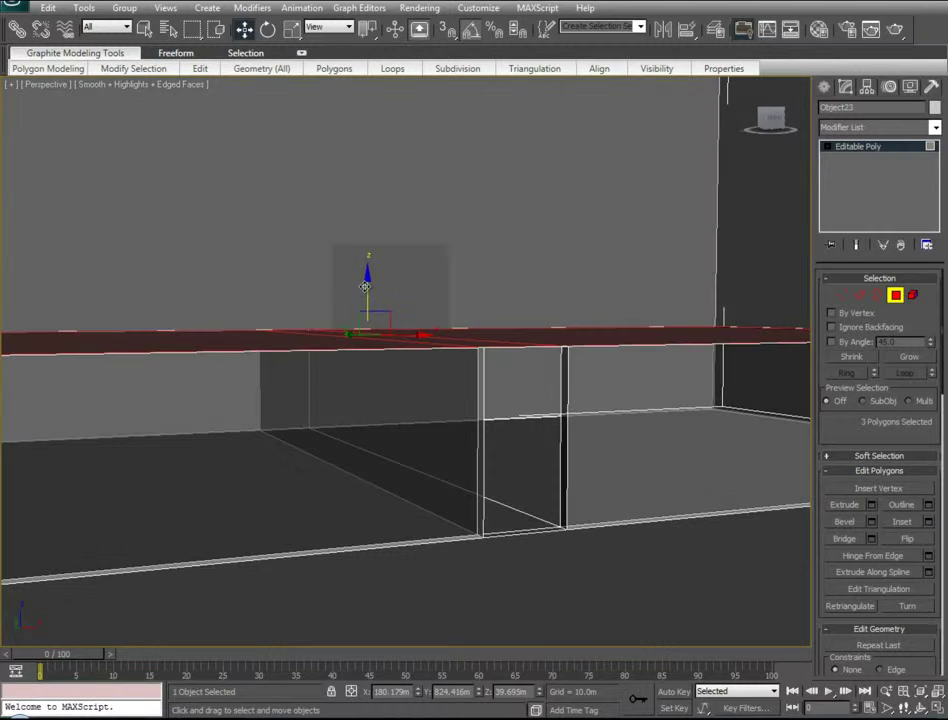
left_click_drag(367, 282, 366, 267)
middle_click_drag(538, 496, 601, 325, "alt")
left_click_drag(649, 268, 654, 261)
- Turn off the see-through display of the building so its outer faces are shaded solid
middle_click_drag(309, 506, 468, 546, "alt")
key("f")
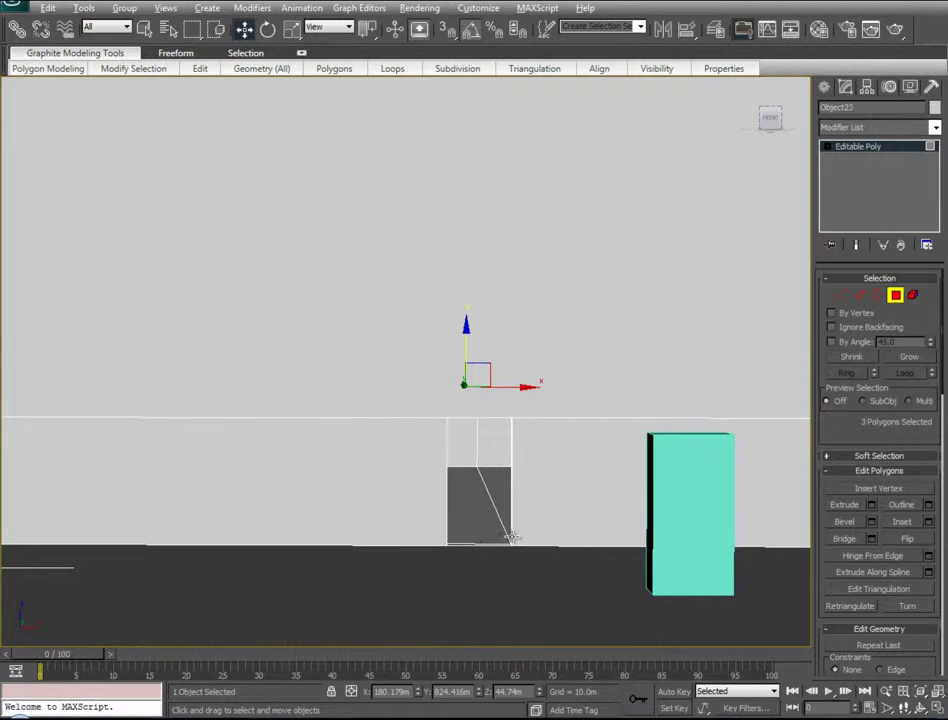
middle_click_drag(557, 537, 609, 597, "alt")
scroll(475, 551, "down", 3)
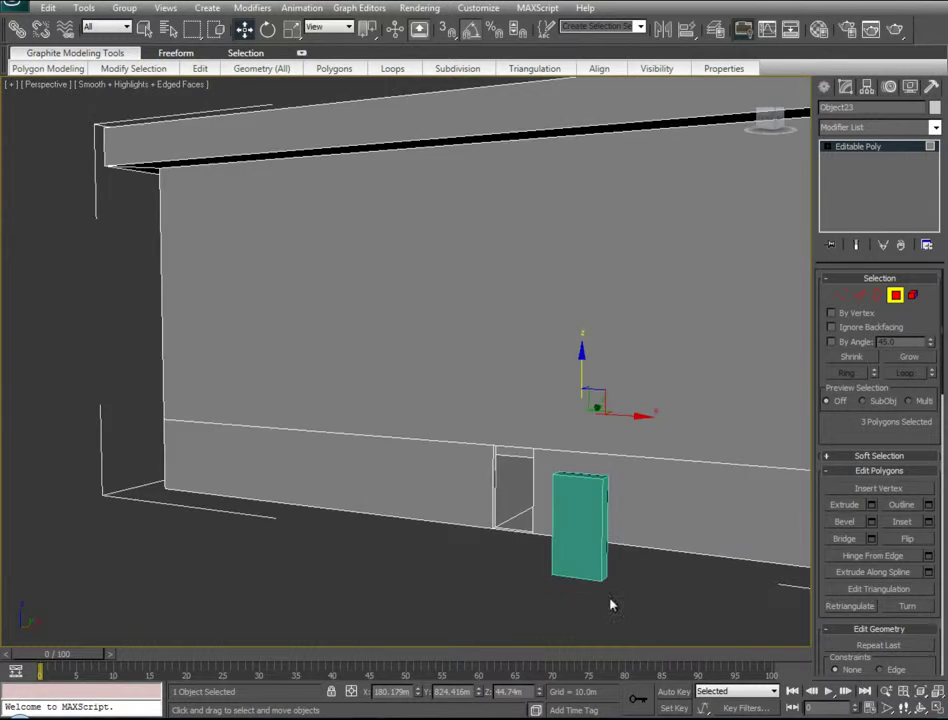
middle_click_drag(396, 551, 465, 552, "alt")
key("alt+x")
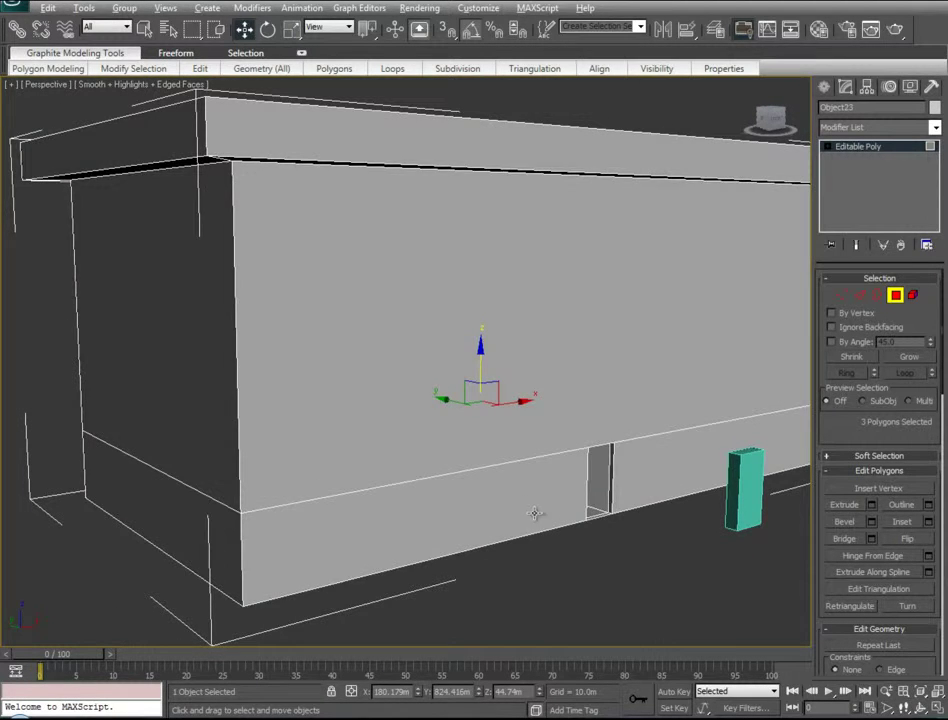
- Select all the building's outer wall and roof ledge polygons and hide them, leaving only the interior
middle_click_drag(537, 513, 600, 500, "alt")
left_click(447, 318)
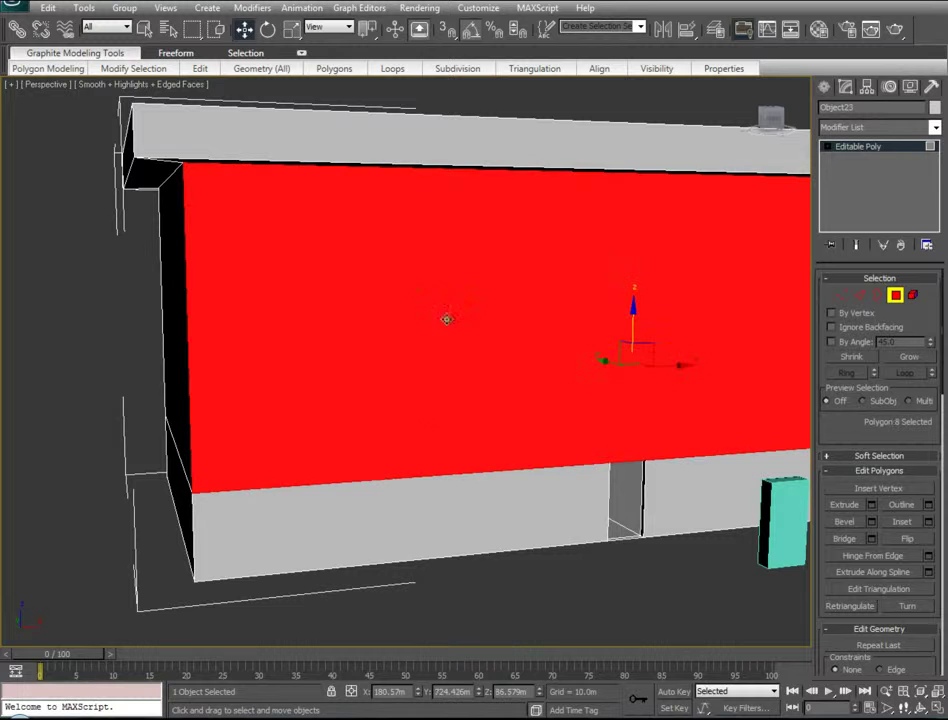
left_click(408, 538, "ctrl")
middle_click_drag(256, 480, 366, 402, "alt")
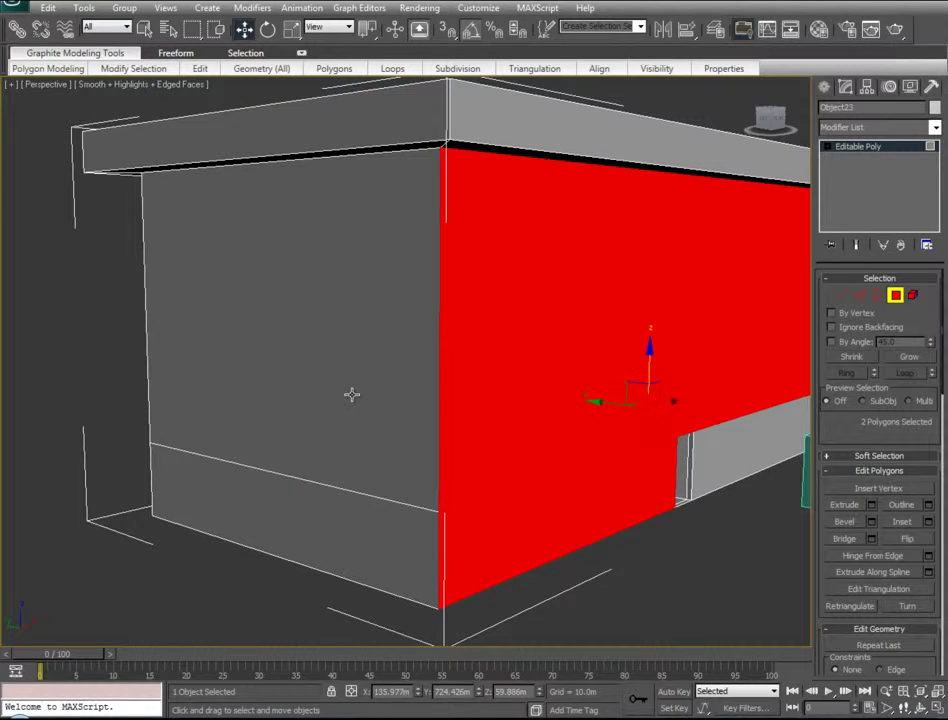
left_click(358, 398, "ctrl")
left_click(338, 548, "ctrl")
middle_click_drag(239, 529, 379, 366, "alt")
left_click(379, 366, "ctrl")
left_click(362, 537, "ctrl")
middle_click_drag(290, 521, 25, 468, "alt")
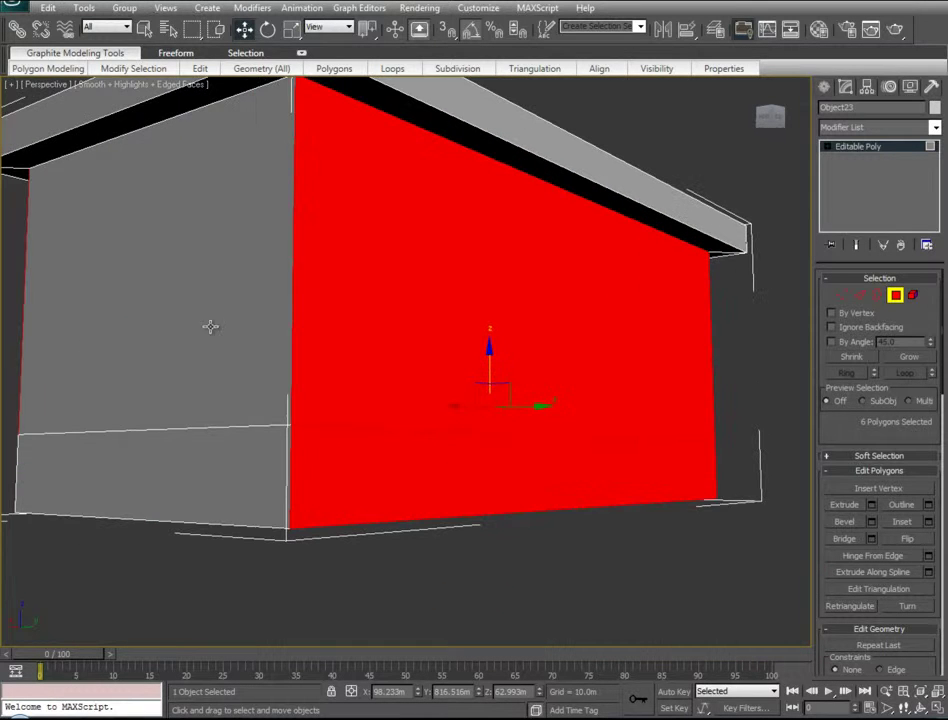
left_click(201, 326, "ctrl")
left_click(208, 455, "ctrl")
middle_click_drag(186, 370, 358, 514, "alt")
left_click_drag(681, 160, 106, 312, "ctrl")
middle_click_drag(145, 424, 409, 325, "alt")
middle_click_drag(477, 574, 562, 487, "alt")
scroll(876, 424, "down", 5)
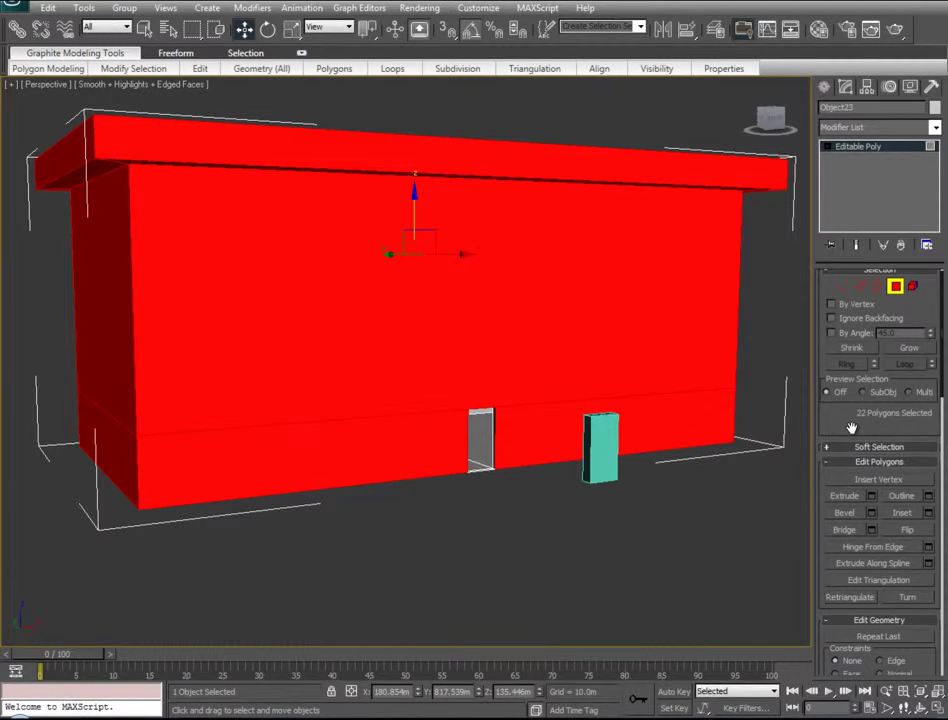
scroll(886, 440, "down", 10)
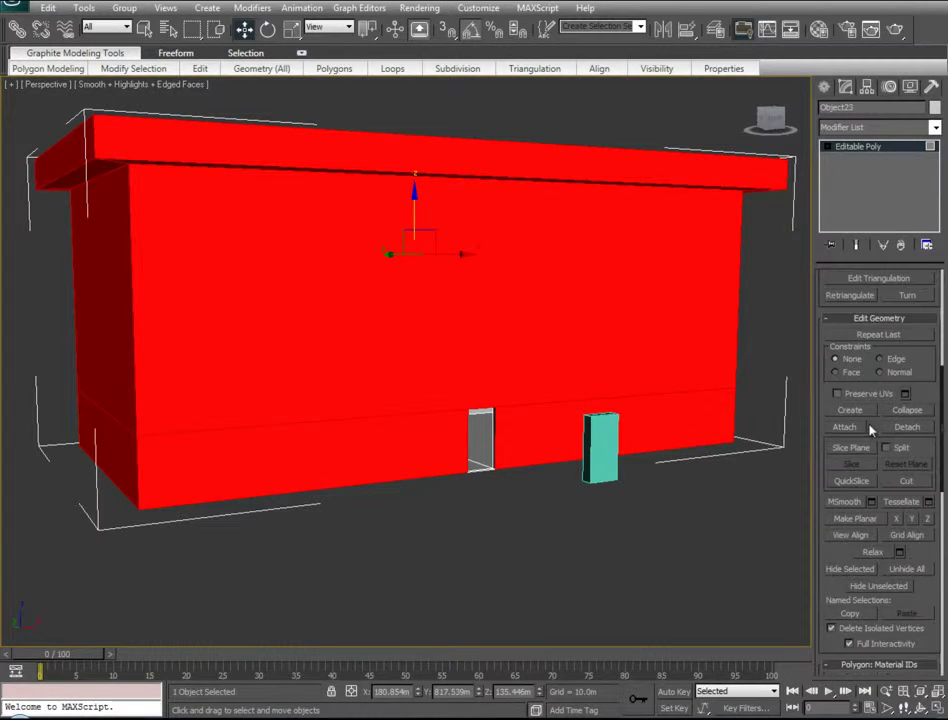
left_click(839, 570)
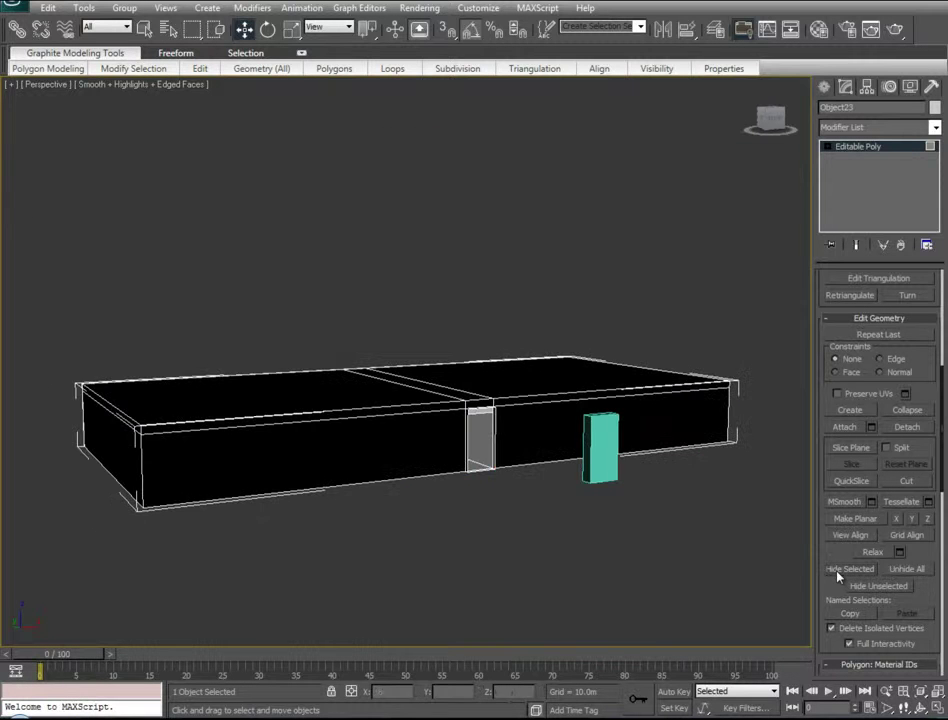
middle_click_drag(495, 534, 481, 537, "alt")
middle_click_drag(445, 539, 496, 511, "alt")
middle_click_drag(363, 474, 430, 482, "alt")
scroll(430, 482, "up", 3)
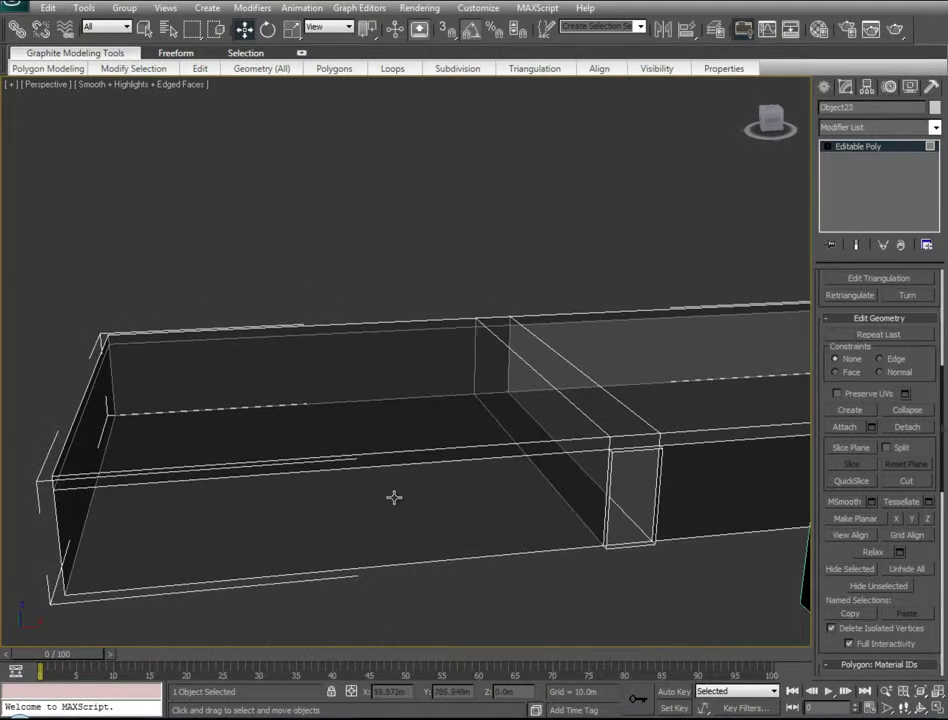
middle_click_drag(370, 503, 457, 502, "alt")
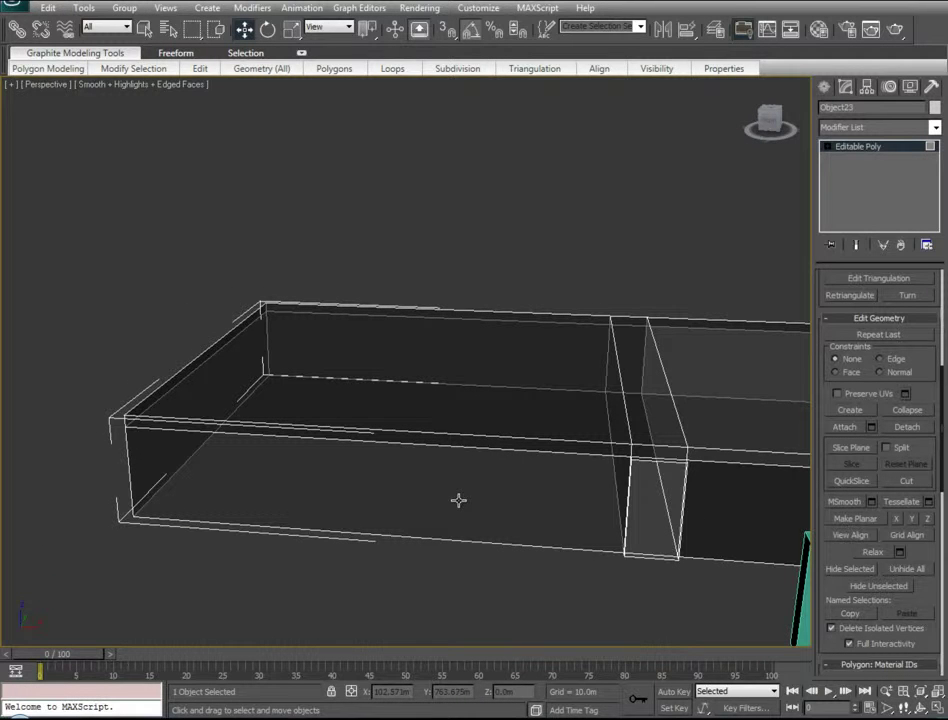
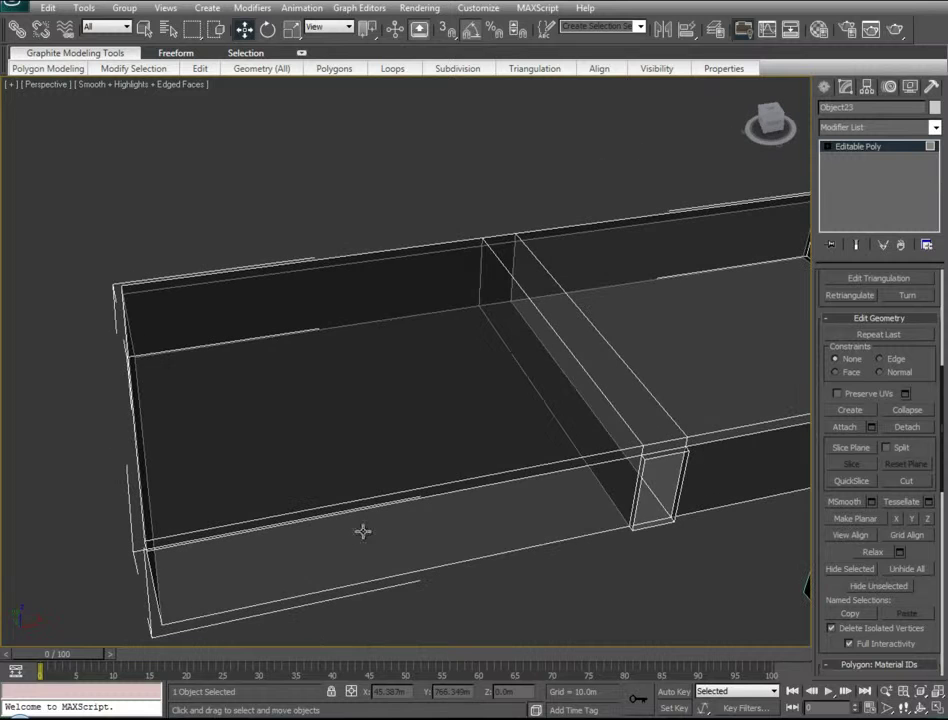
- Remove the eight edges that outline the former passage across the interior's ceiling, floor and back wall
scroll(929, 362, "up", 5)
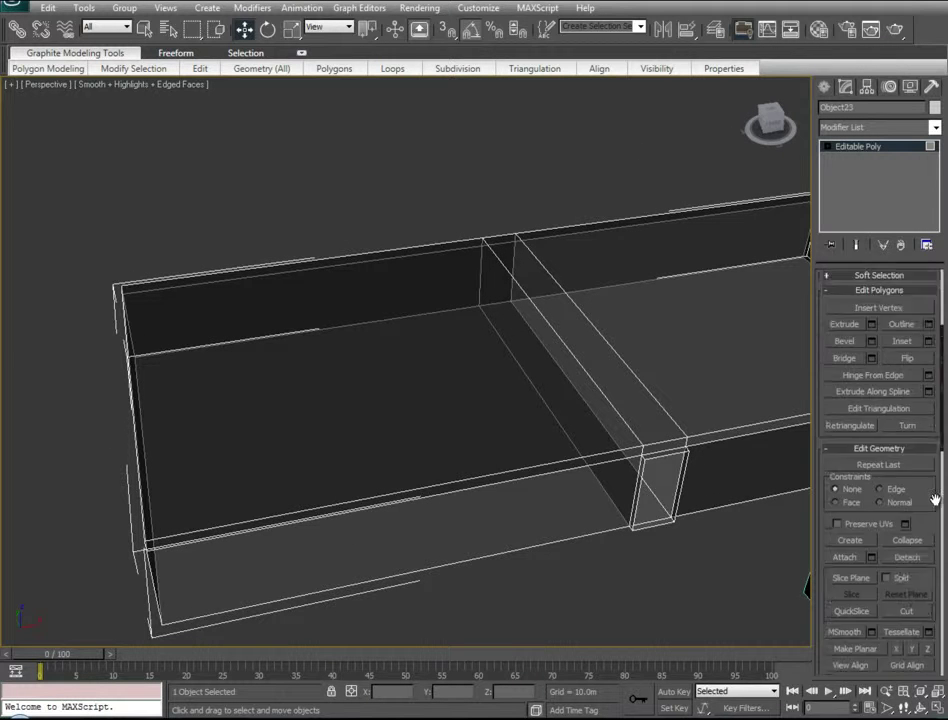
left_click(861, 296)
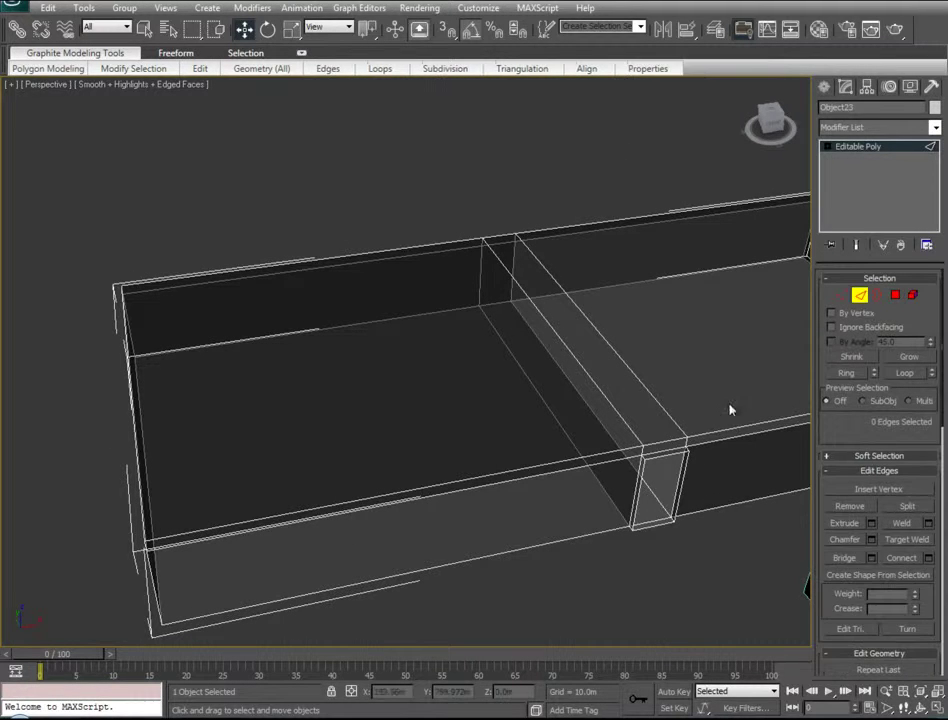
middle_click_drag(548, 506, 407, 515, "alt")
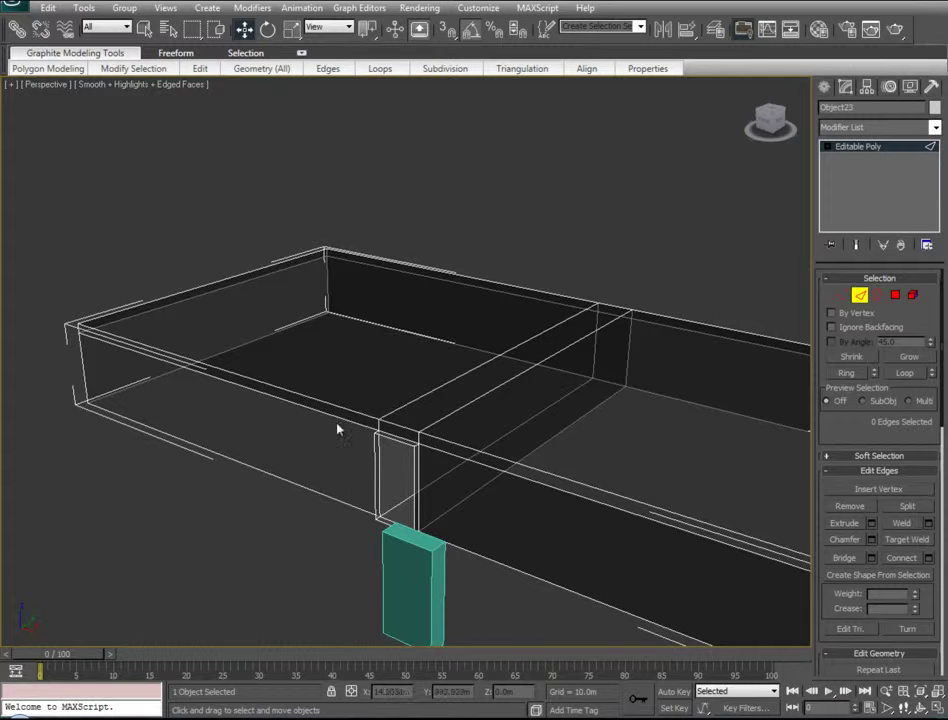
left_click(564, 430)
left_click(521, 424, "ctrl")
left_click(596, 368, "ctrl")
left_click(626, 352, "ctrl")
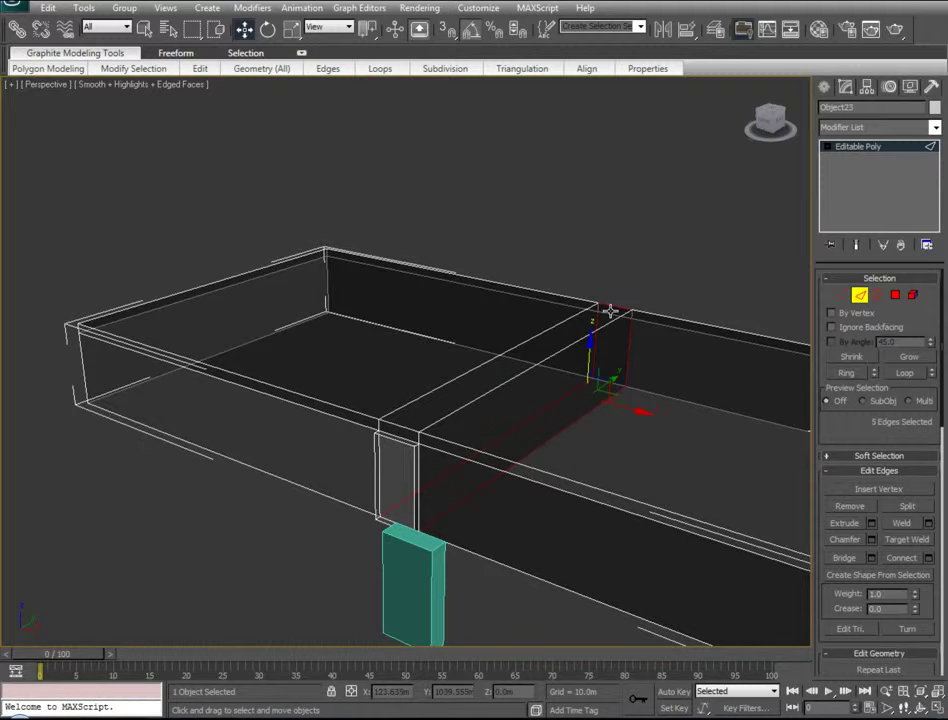
left_click(600, 374, "ctrl")
left_click(550, 329, "ctrl")
left_click(597, 328, "ctrl")
middle_click_drag(597, 328, 423, 417, "alt")
middle_click_drag(519, 413, 614, 341, "alt")
left_click(611, 332, "alt")
middle_click_drag(508, 425, 488, 440, "alt")
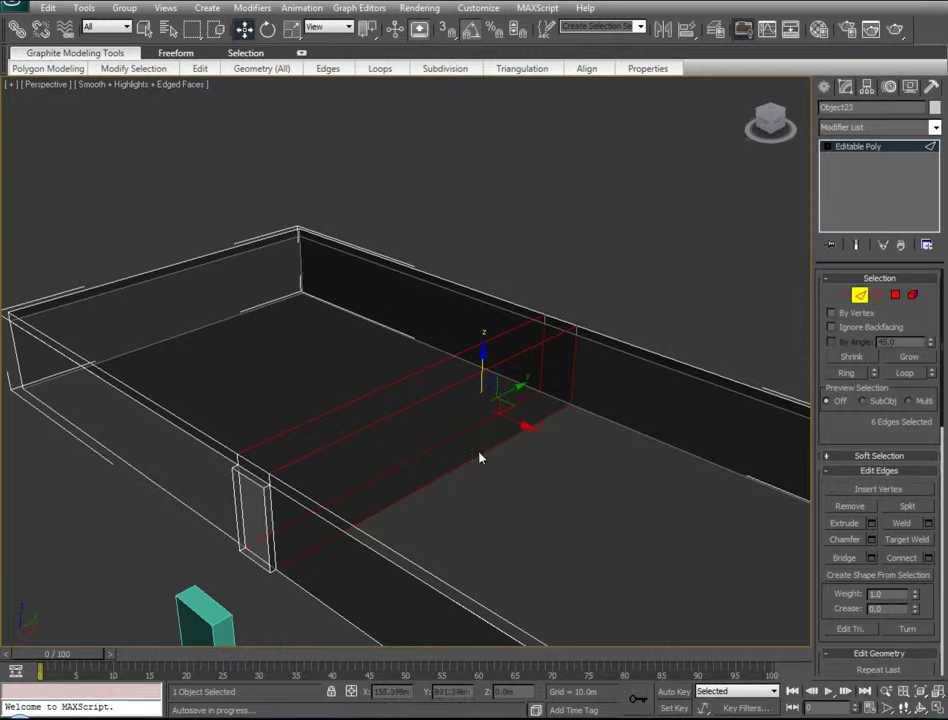
left_click(545, 320, "ctrl")
left_click(569, 326, "ctrl")
middle_click_drag(376, 386, 406, 367, "alt")
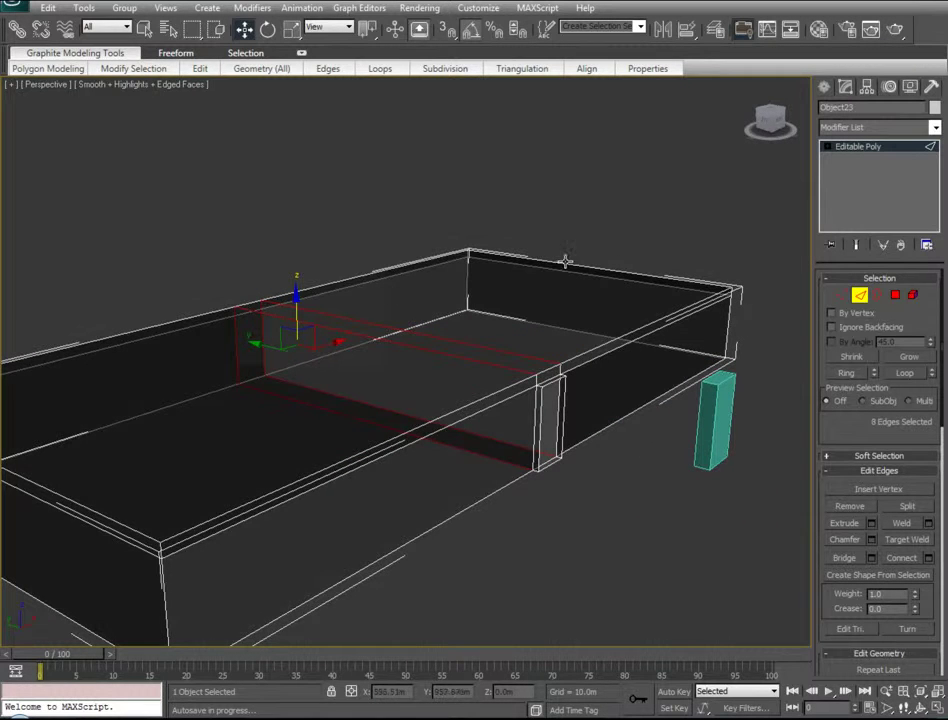
middle_click_drag(525, 571, 698, 519, "alt")
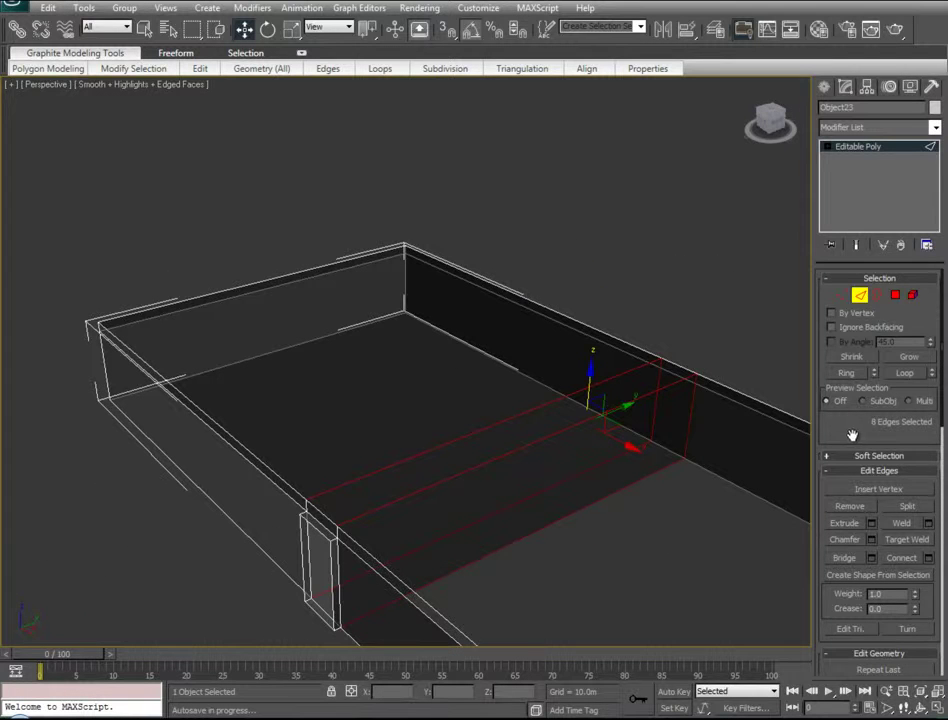
scroll(852, 435, "down", 1)
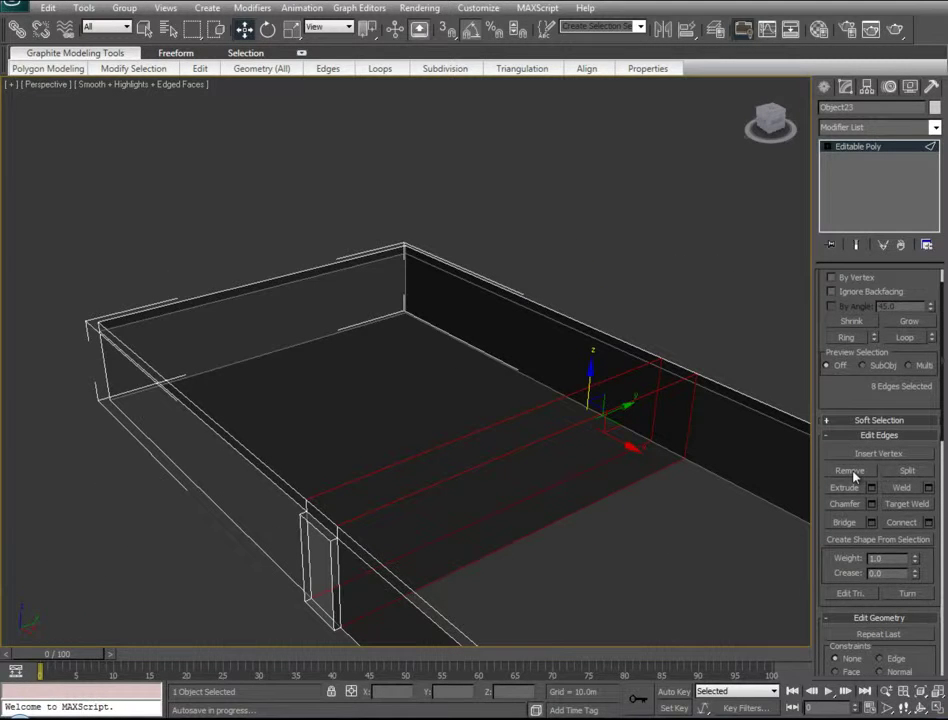
left_click(850, 470)
middle_click_drag(780, 445, 715, 430, "alt")
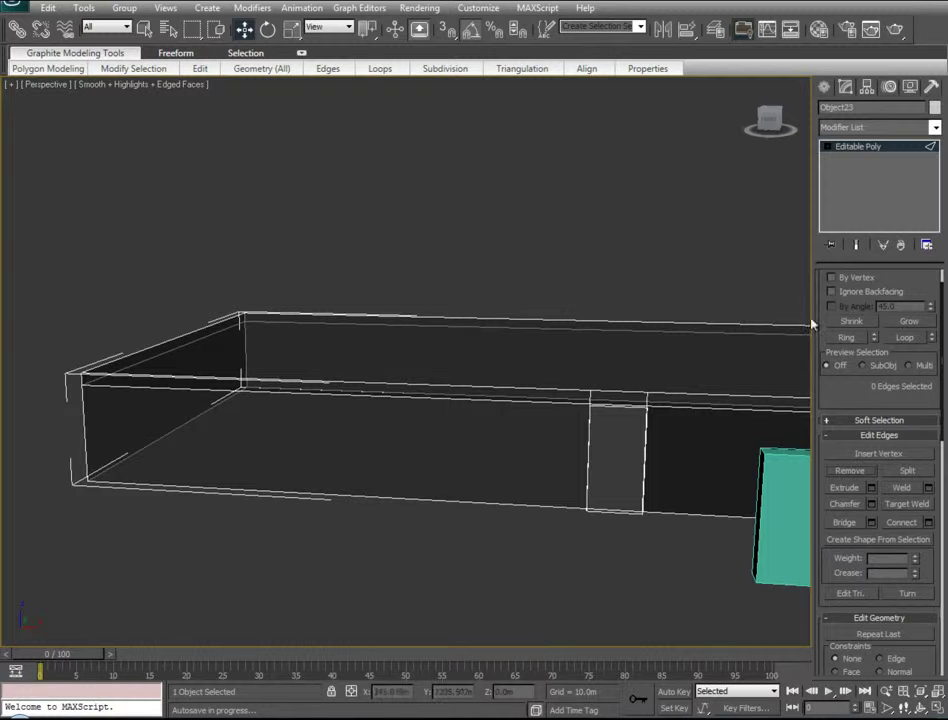
- Remove the seven horizontal edges that run around the interior walls just below the ceiling
left_click_drag(908, 282, 913, 424)
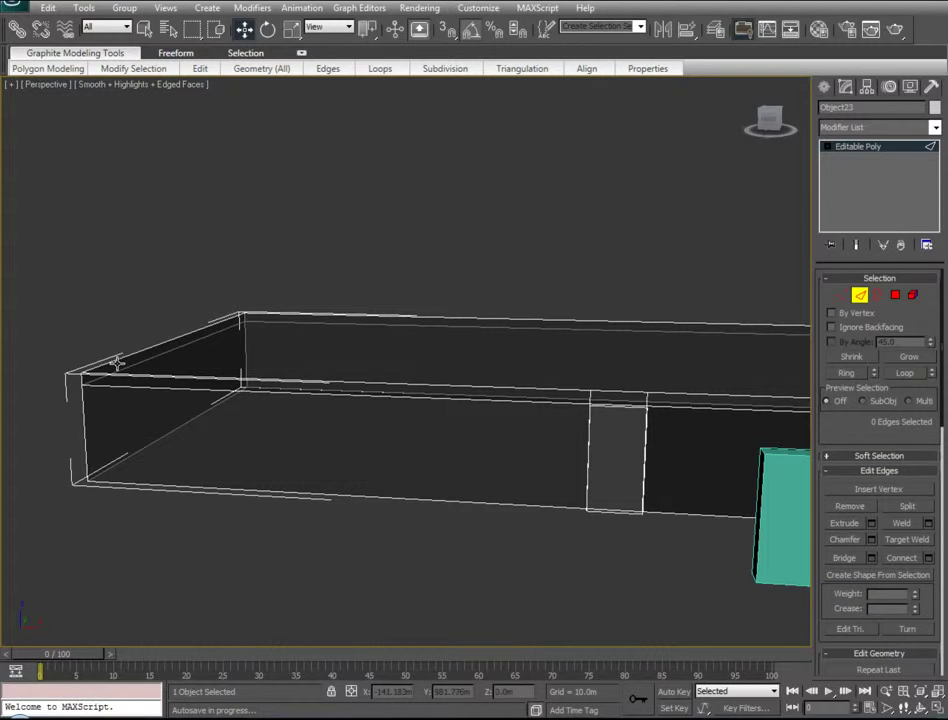
left_click(154, 356)
left_click(288, 320, "ctrl")
middle_click_drag(328, 381, 372, 385, "alt")
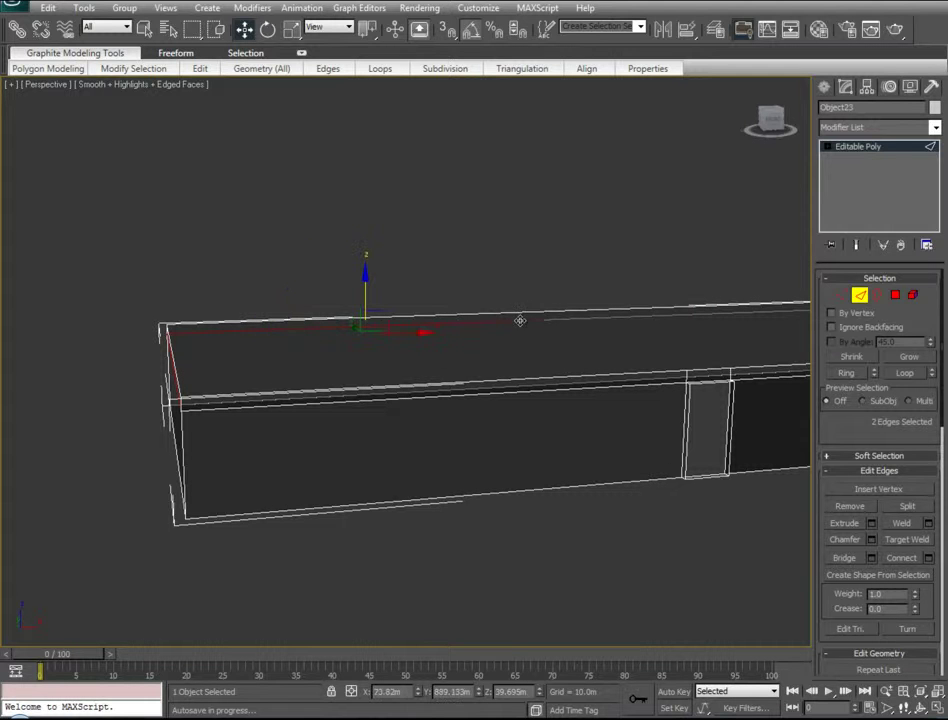
left_click(561, 318, "ctrl")
middle_click_drag(446, 381, 520, 381, "alt")
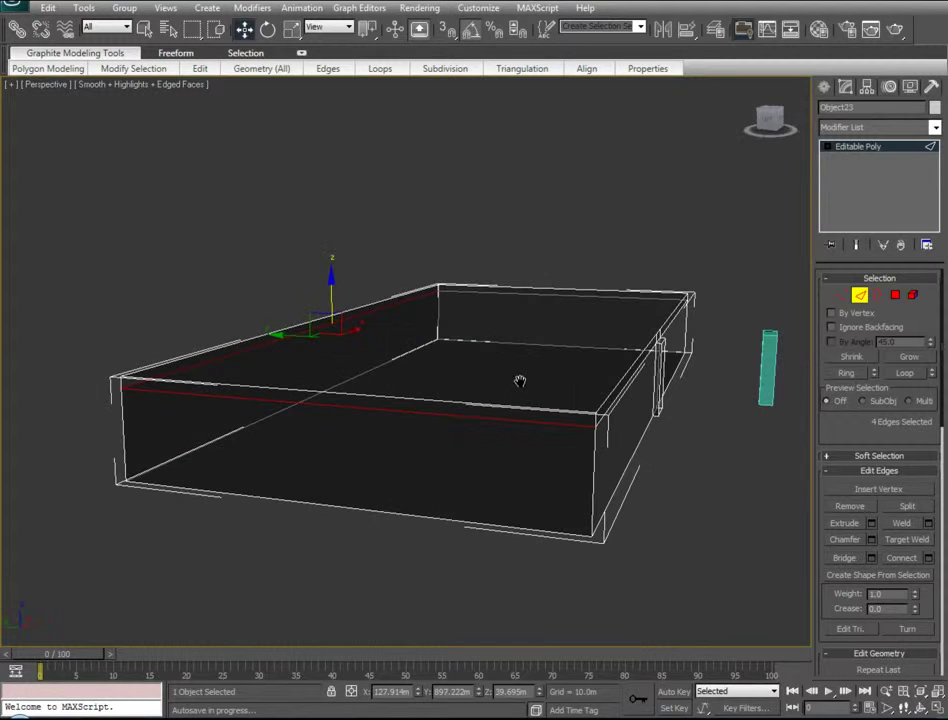
left_click(482, 292, "ctrl")
middle_click_drag(406, 342, 412, 290, "alt")
left_click(412, 290, "ctrl")
left_click(539, 325, "ctrl")
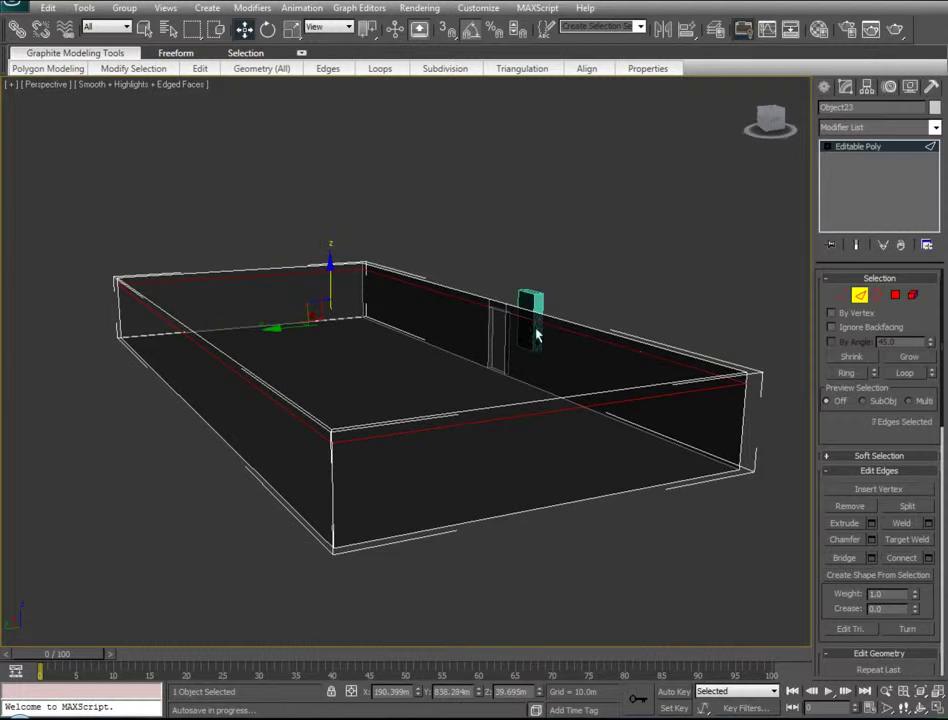
middle_click_drag(441, 366, 671, 364, "alt")
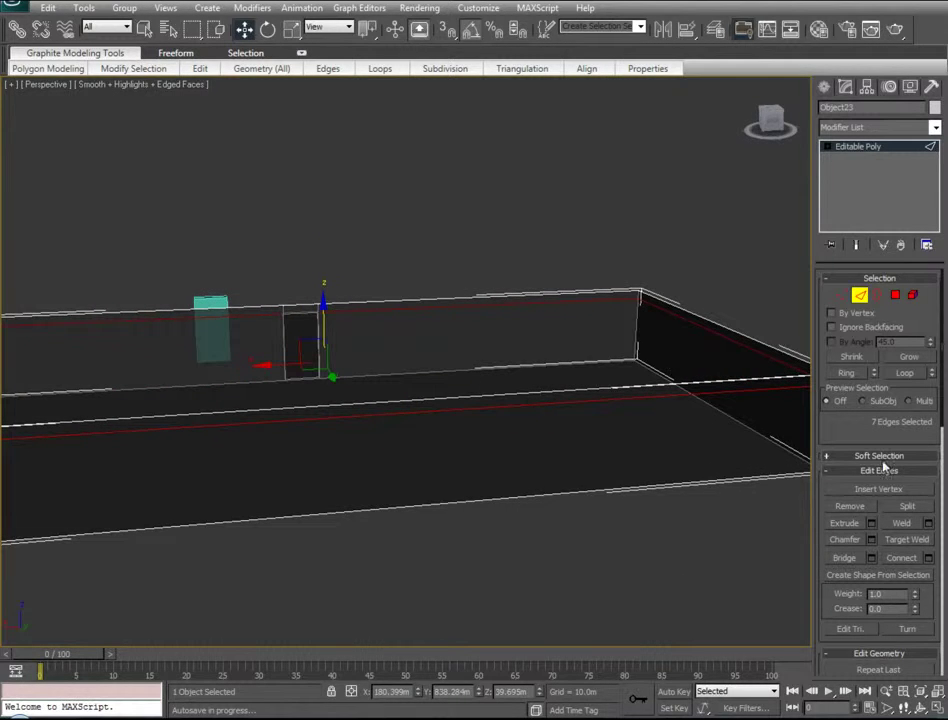
left_click(858, 508)
middle_click_drag(480, 220, 633, 227, "alt")
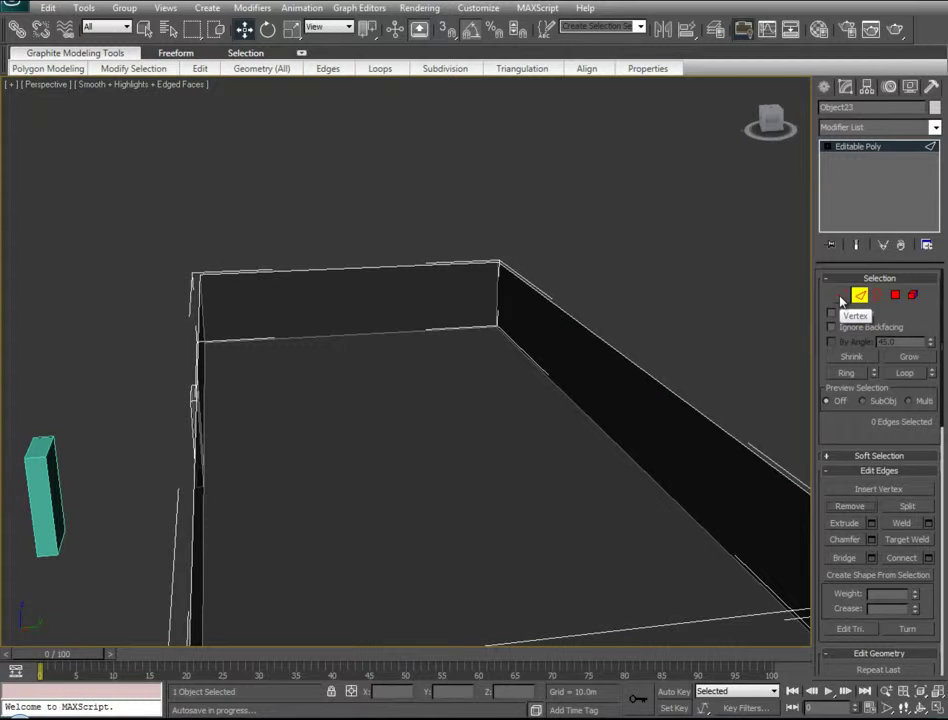
- Remove the eight leftover interior vertices: four along the back wall's top and bottom edges and one just below the ceiling in each corner
left_click(841, 297)
middle_click_drag(281, 396, 390, 400, "alt")
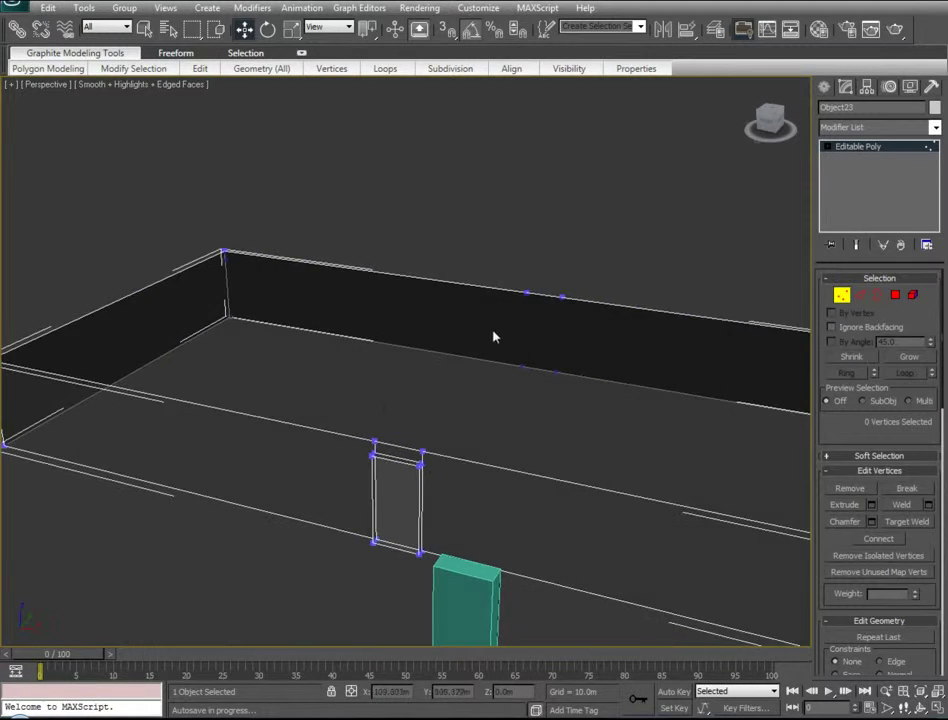
left_click(561, 298)
left_click(527, 293, "ctrl")
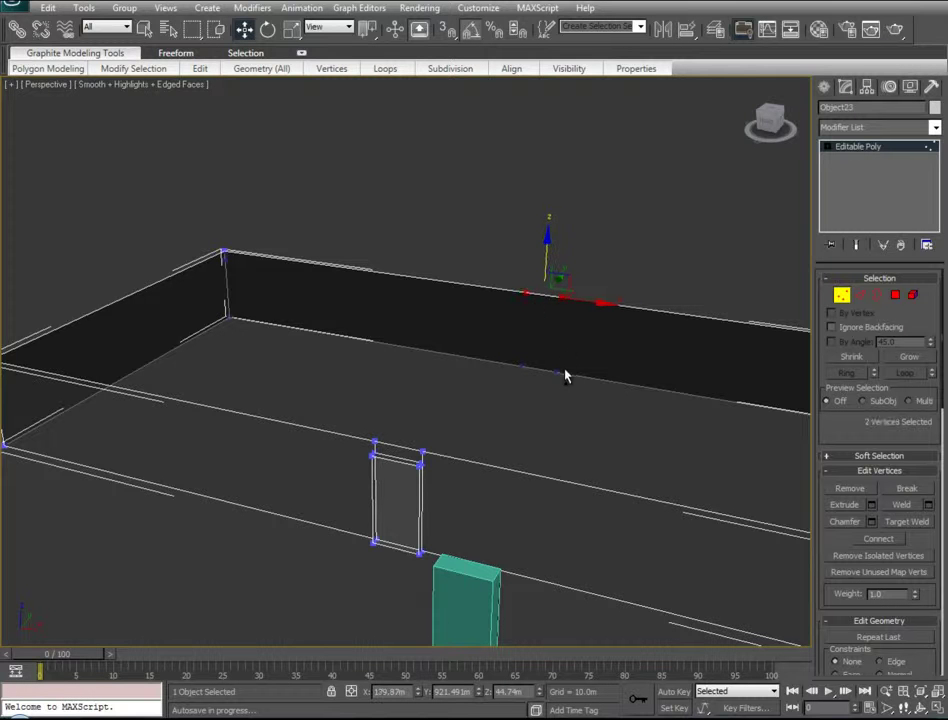
left_click(557, 373, "ctrl")
left_click(520, 366, "ctrl")
middle_click_drag(262, 398, 298, 420, "alt")
left_click(276, 281, "ctrl")
middle_click_drag(342, 392, 463, 297, "alt")
left_click(473, 269, "ctrl")
middle_click_drag(336, 362, 540, 280, "alt")
left_click(529, 256, "ctrl")
middle_click_drag(328, 377, 410, 373, "alt")
left_click(482, 292, "ctrl")
middle_click_drag(482, 292, 430, 343, "alt")
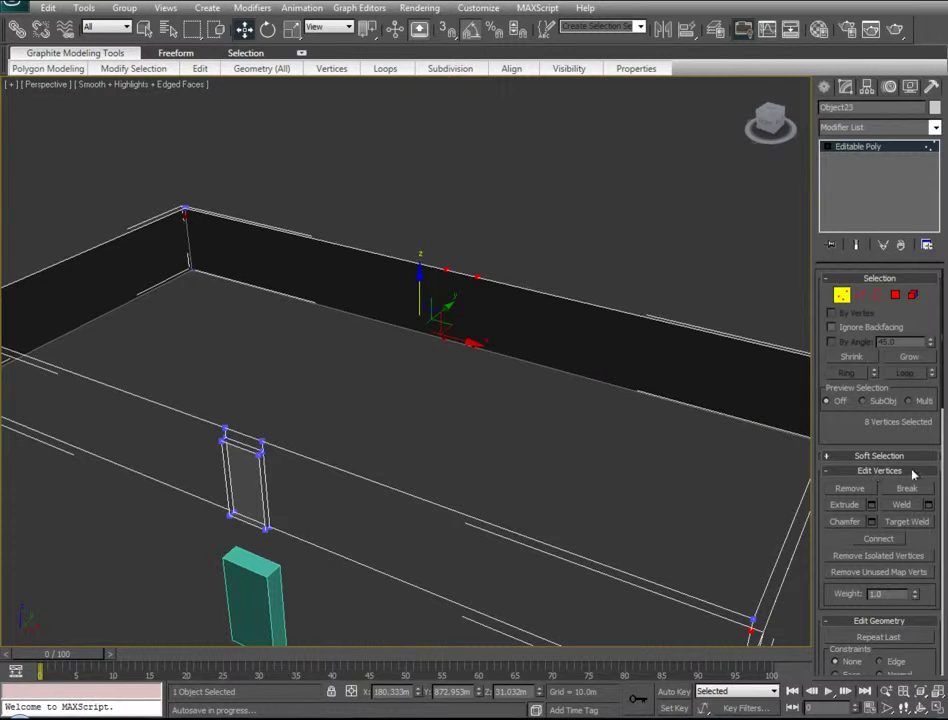
left_click(849, 488)
- Connect the four long ceiling and floor edges to the left of the doorway, adding an edge loop across the interior
middle_click_drag(347, 457, 245, 450, "alt")
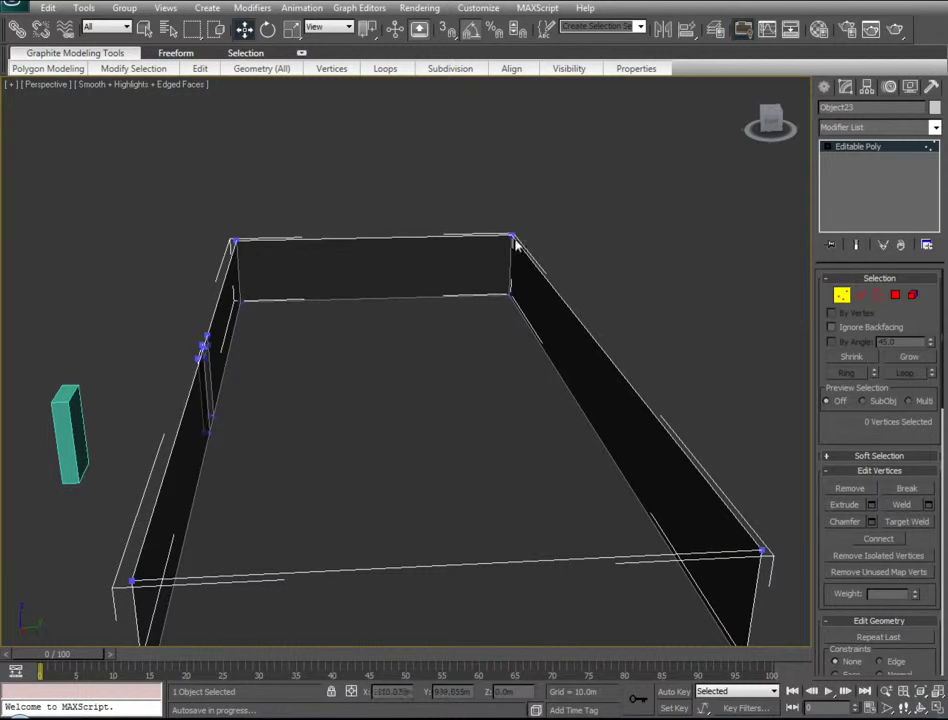
middle_click_drag(283, 533, 434, 542, "alt")
scroll(434, 542, "up", 4)
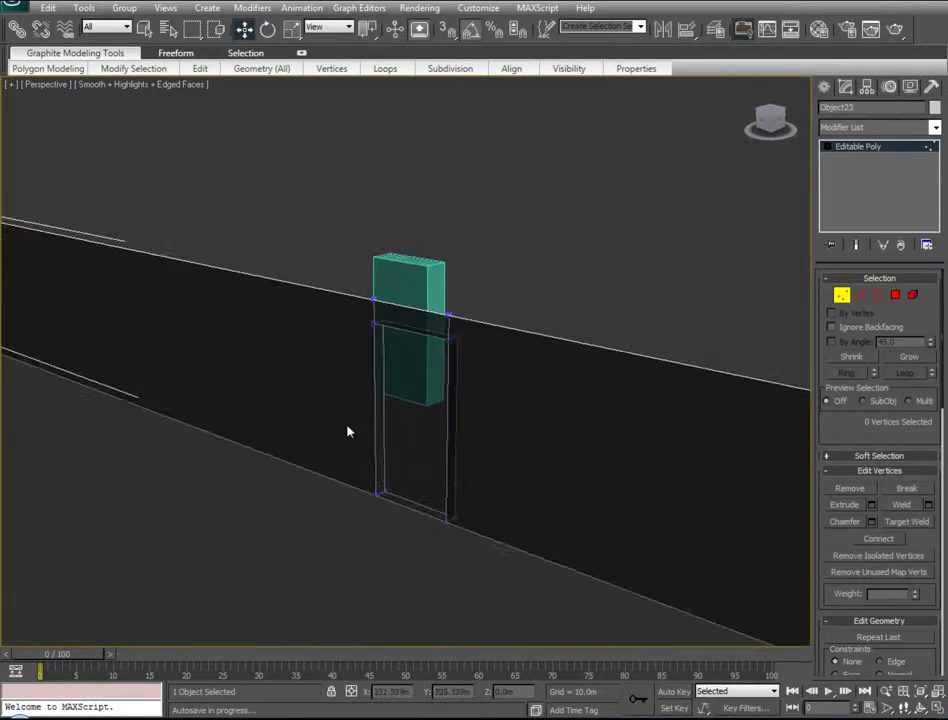
middle_click_drag(348, 432, 703, 491, "alt")
key("2")
left_click(275, 259)
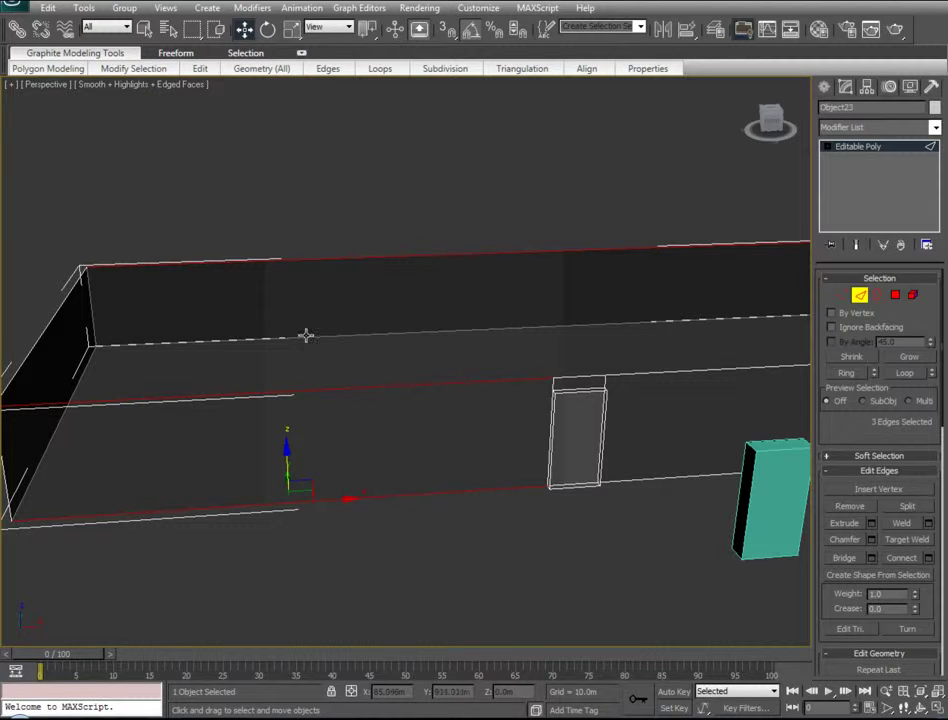
left_click(306, 335, "ctrl")
right_click(318, 349)
left_click(314, 405)
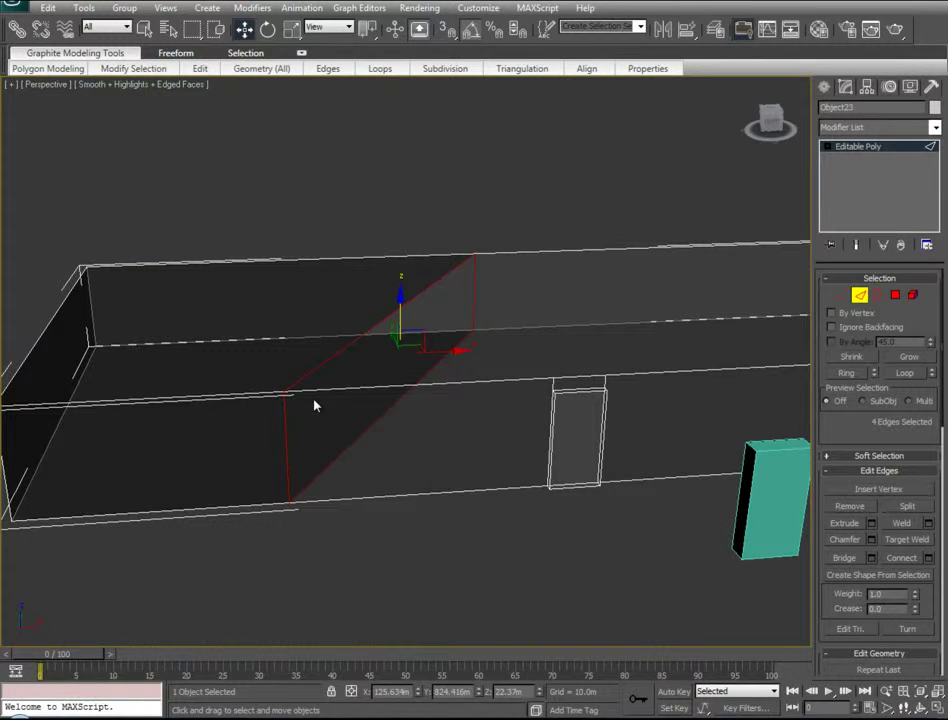
- Connect the four long ceiling and floor edges to the right of the doorway, adding a second loop across the interior
middle_click_drag(574, 370, 455, 265, "alt")
left_click(453, 264)
left_click(470, 389, "ctrl")
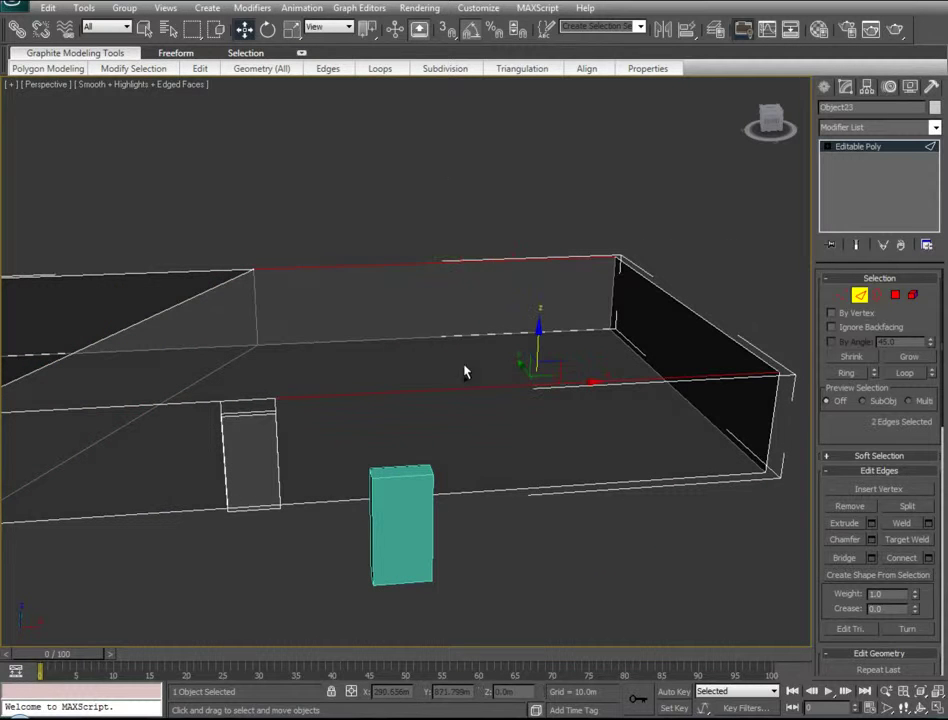
left_click(455, 335, "ctrl")
left_click(491, 489, "ctrl")
right_click(473, 455)
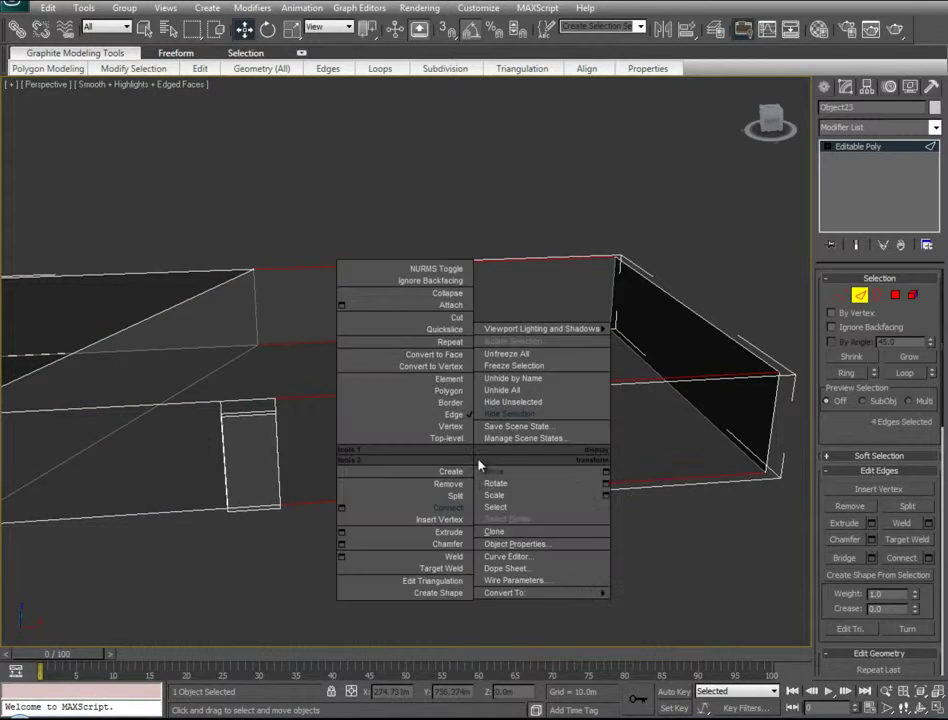
left_click(461, 515)
middle_click_drag(446, 402, 726, 334, "alt")
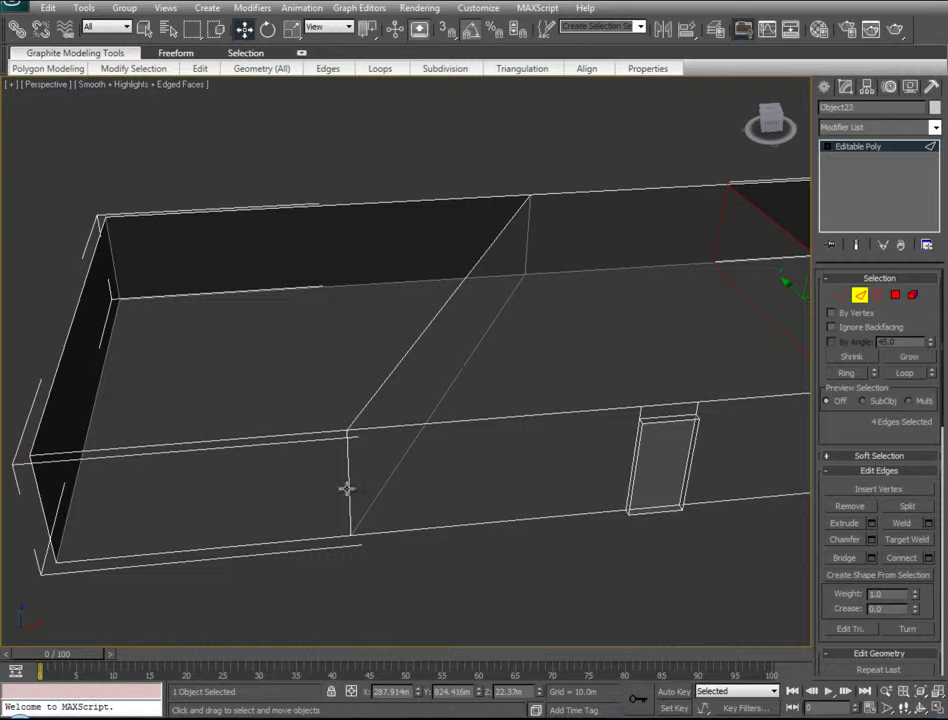
middle_click_drag(544, 268, 533, 317)
left_click(576, 342)
left_click(478, 456, "ctrl")
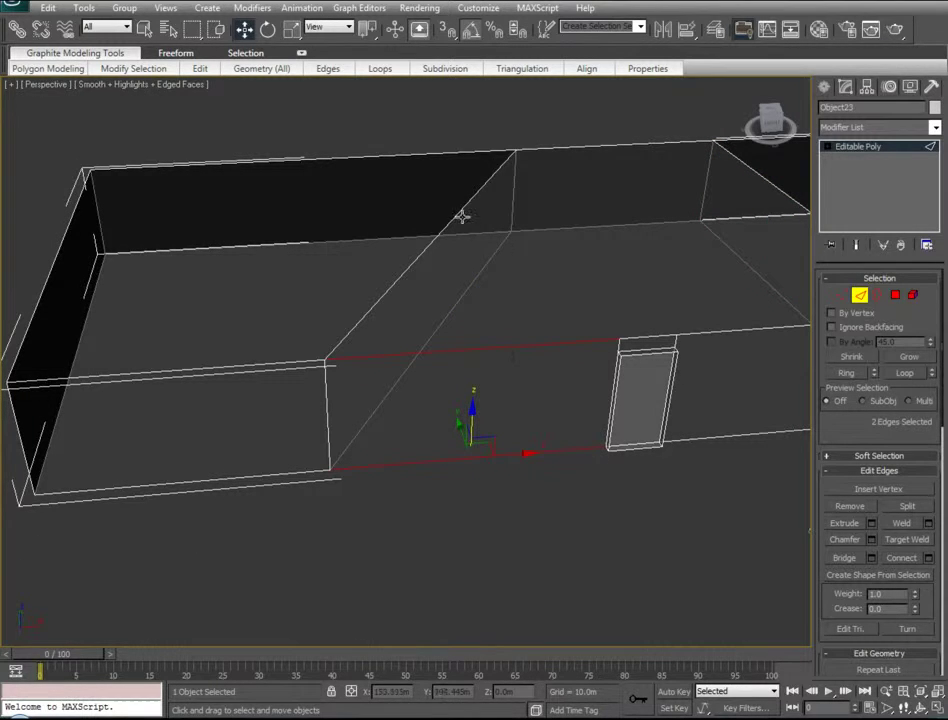
left_click(449, 153, "ctrl")
left_click(387, 238, "ctrl")
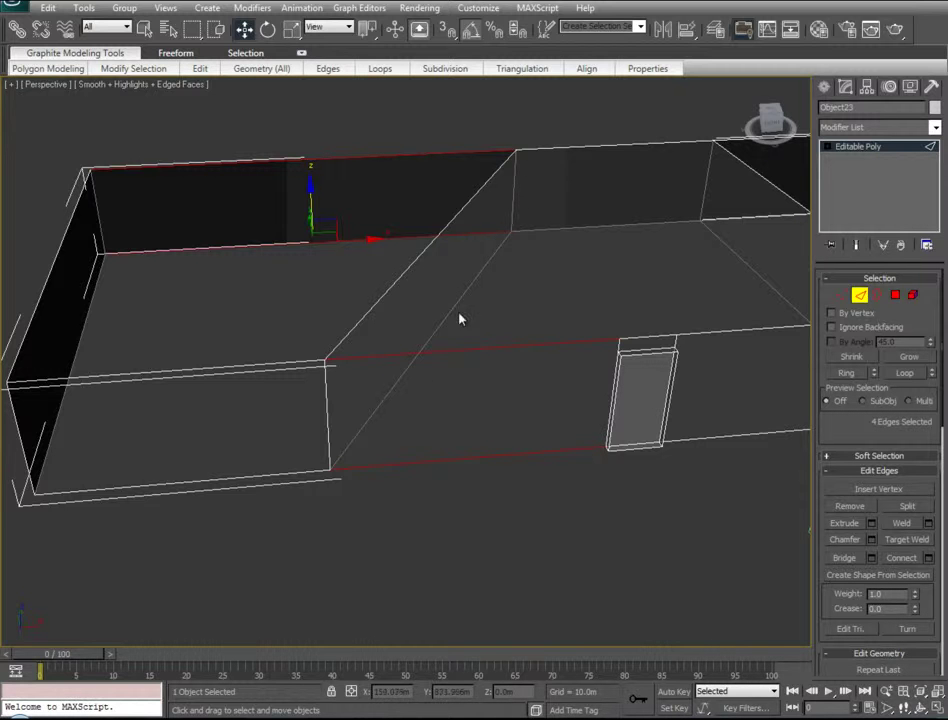
middle_click_drag(707, 303, 415, 297, "alt")
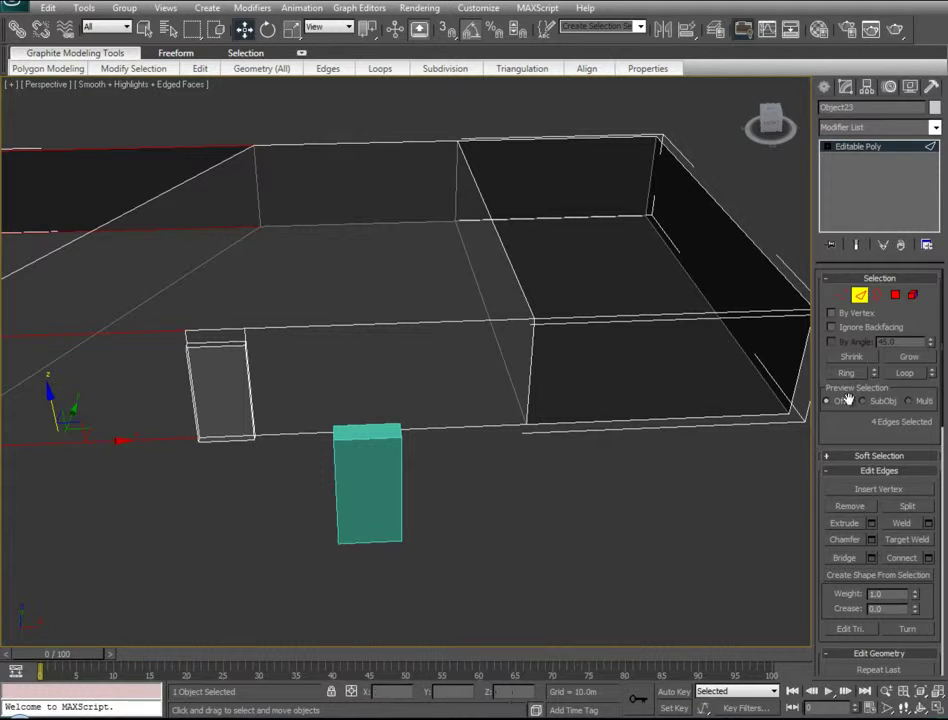
middle_click_drag(434, 440, 612, 411, "alt")
- Scale the four vertices of the loop left of the doorway flat along X and move them along X to about 144.5 m
left_click(842, 295)
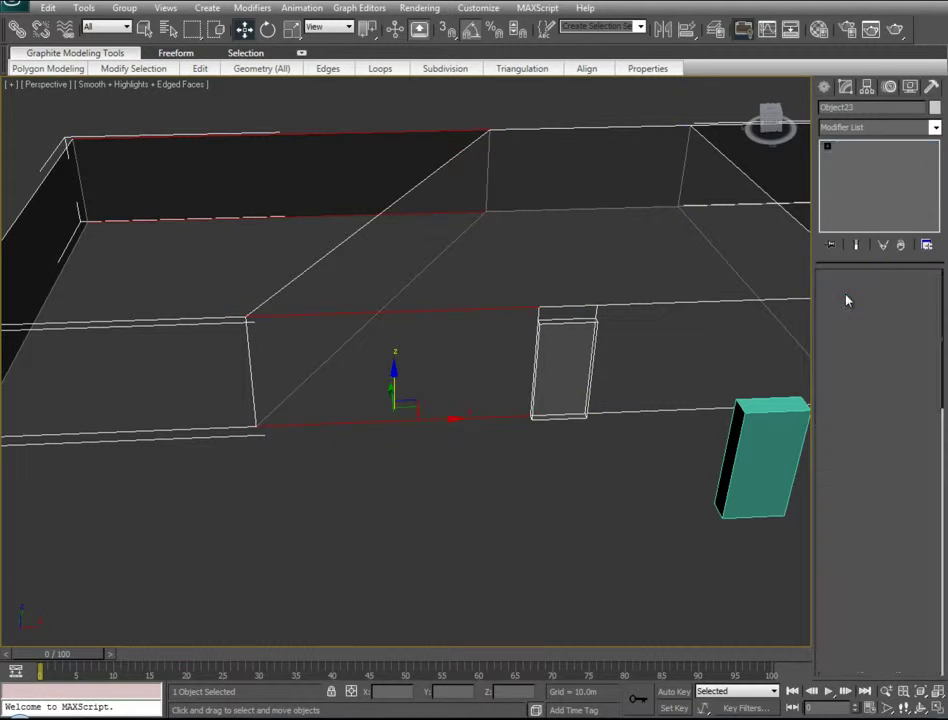
left_click_drag(502, 111, 469, 241)
left_click_drag(307, 262, 224, 451, "ctrl")
middle_click_drag(368, 394, 420, 400)
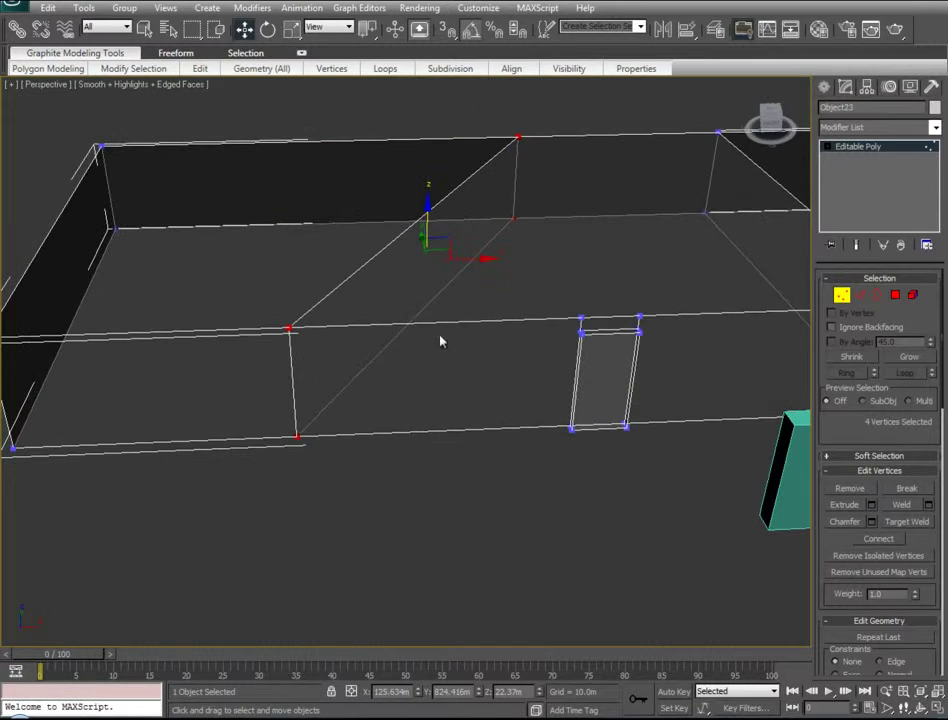
right_click(483, 291)
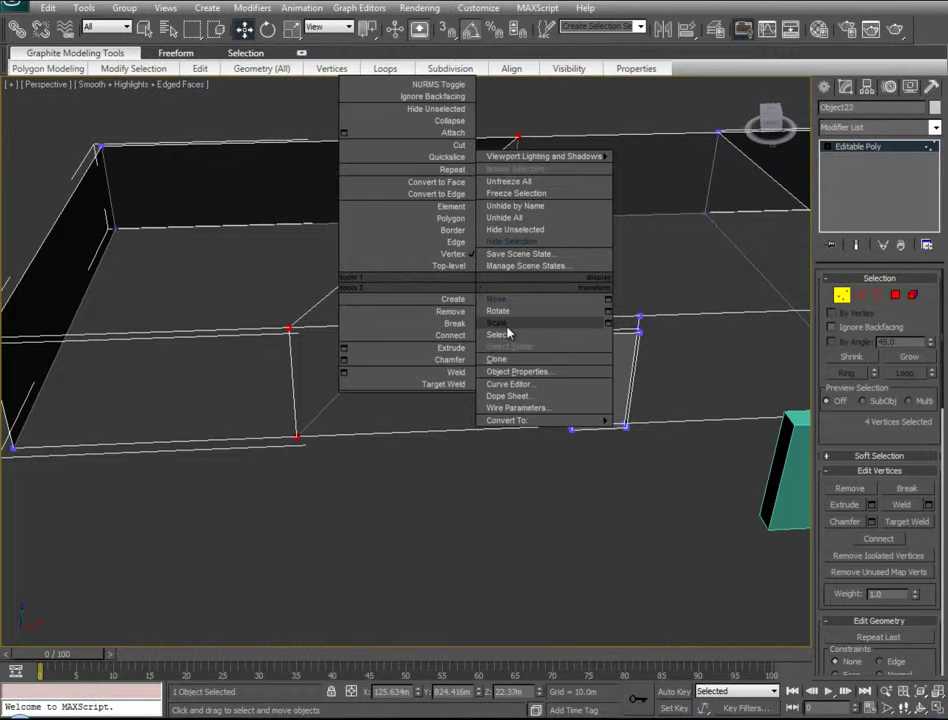
left_click(508, 332)
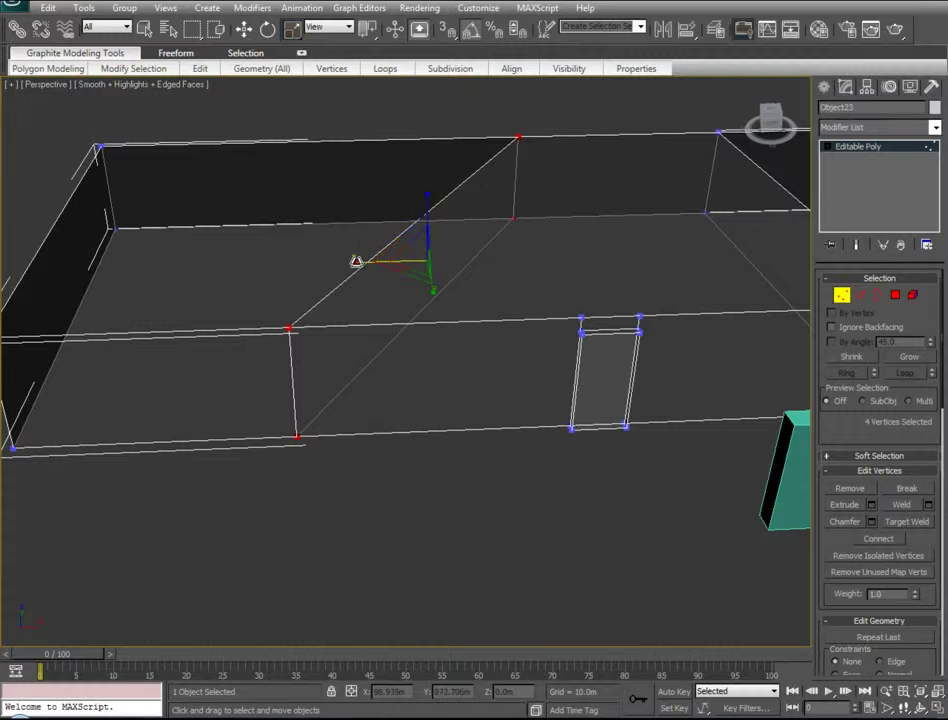
left_click_drag(356, 261, 148, 248)
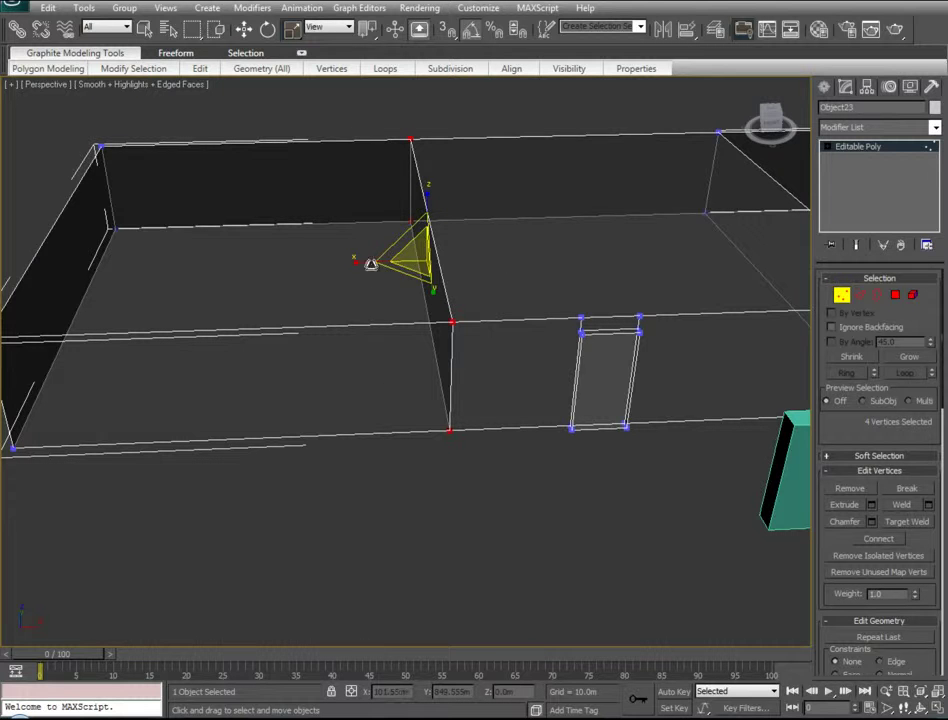
left_click_drag(693, 248, 646, 263)
key("w")
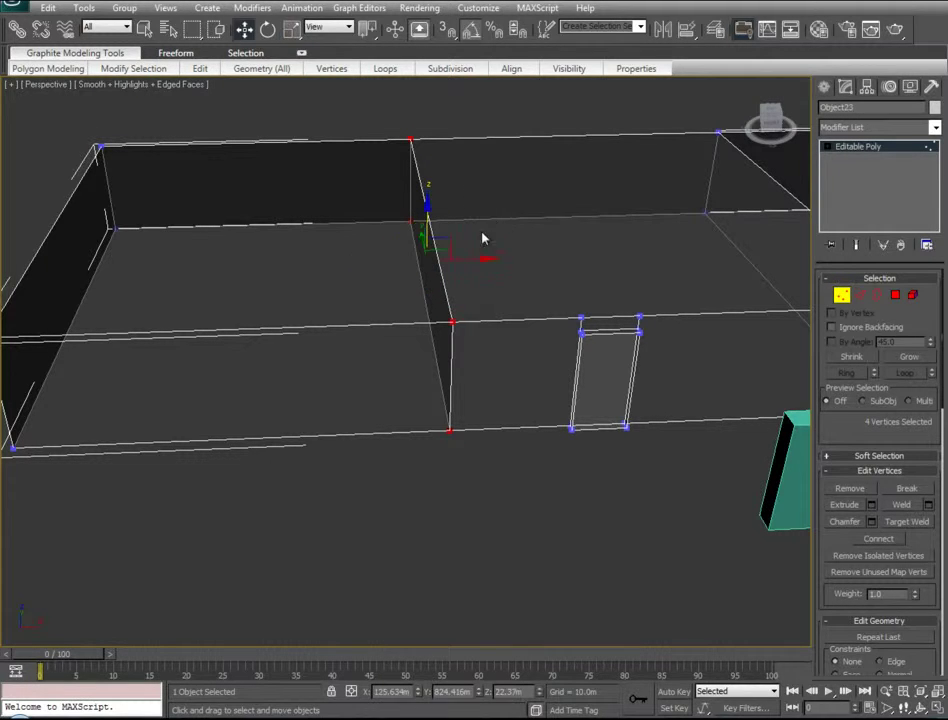
left_click_drag(484, 256, 522, 279)
- Scale the four vertices of the loop right of the doorway flat along X and move them along X to about 214.6 m
middle_click_drag(549, 278, 297, 254)
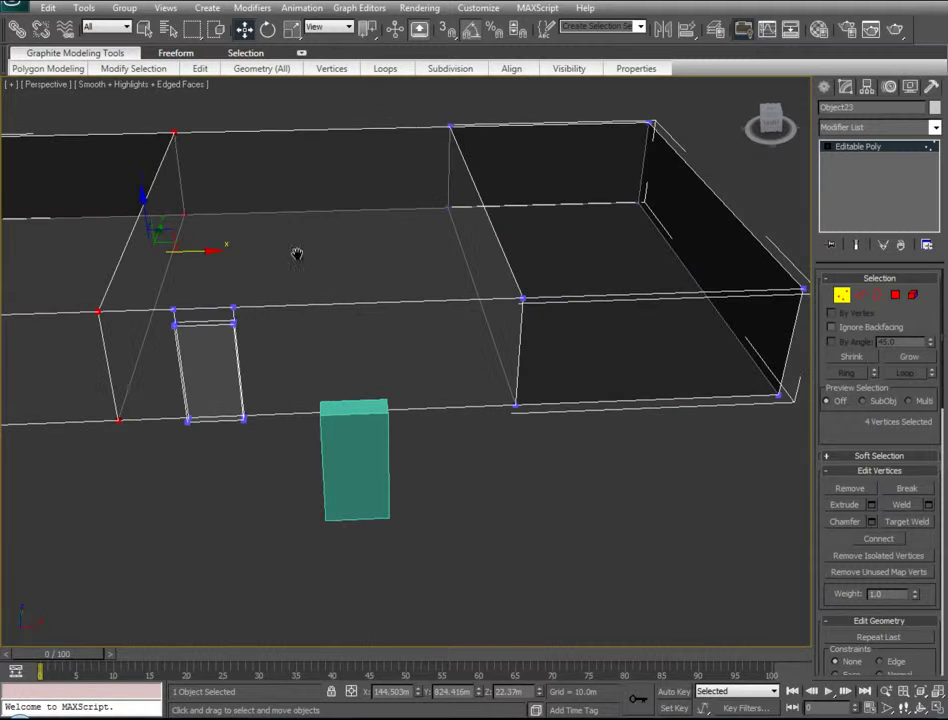
left_click_drag(422, 131, 544, 440)
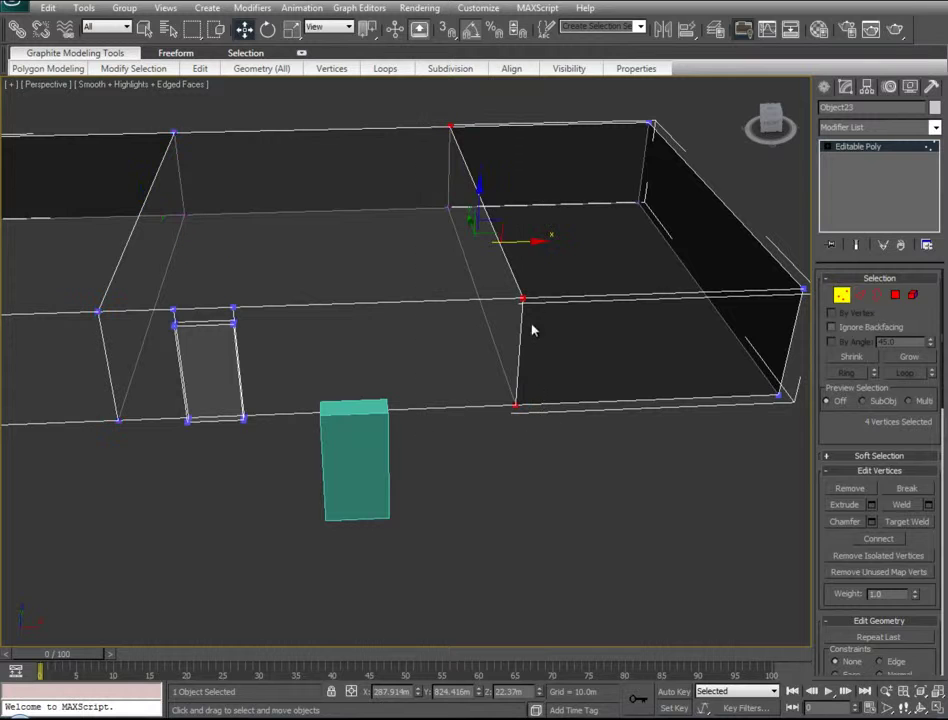
right_click(555, 268)
left_click(565, 272)
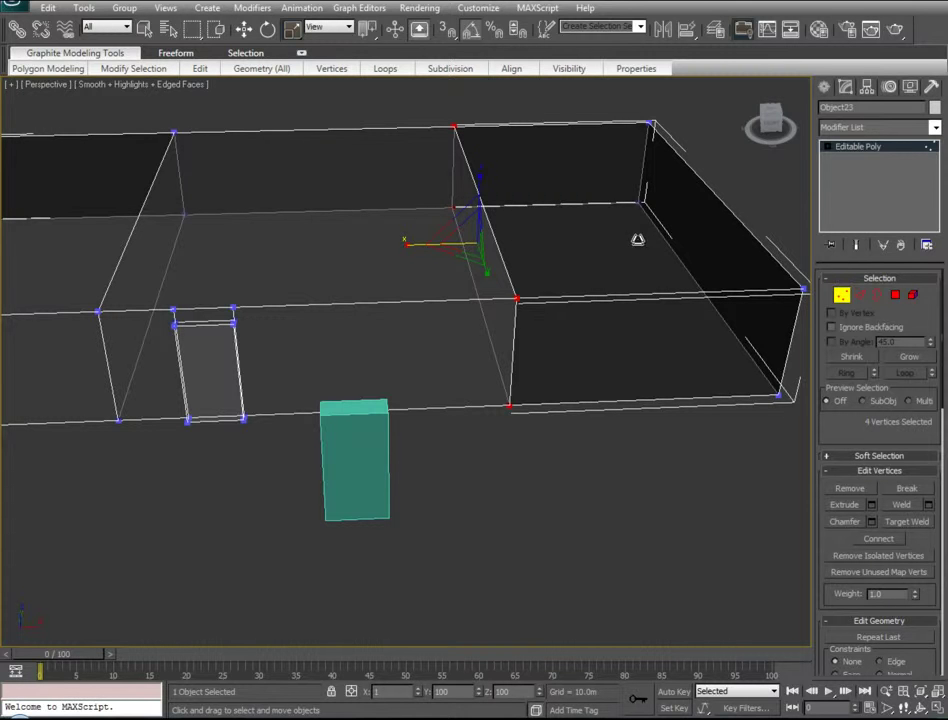
left_click_drag(403, 243, 944, 222)
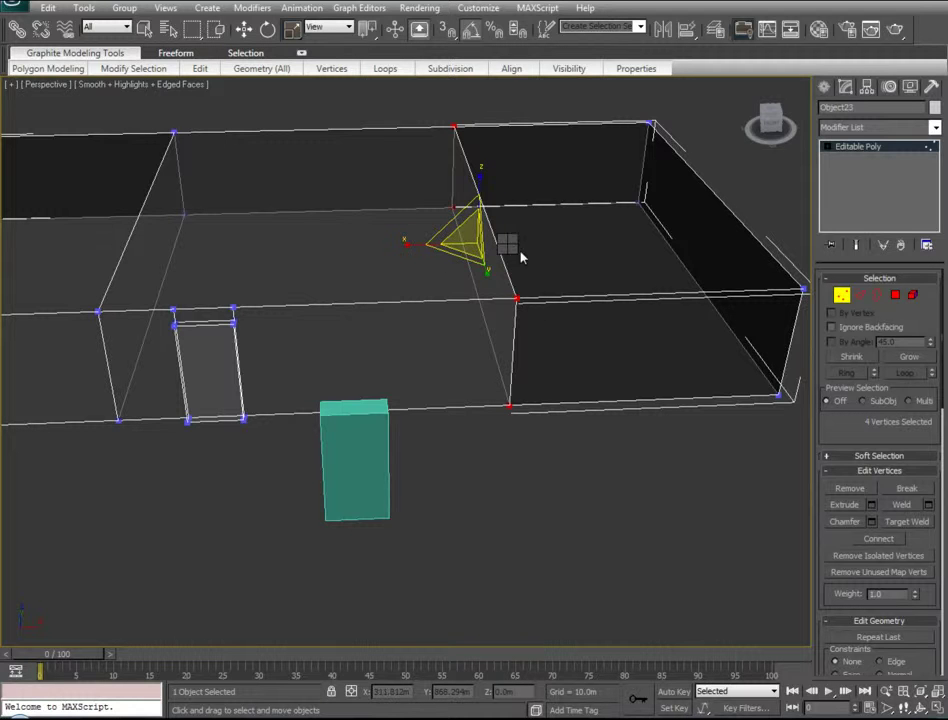
left_click_drag(535, 268, 365, 276)
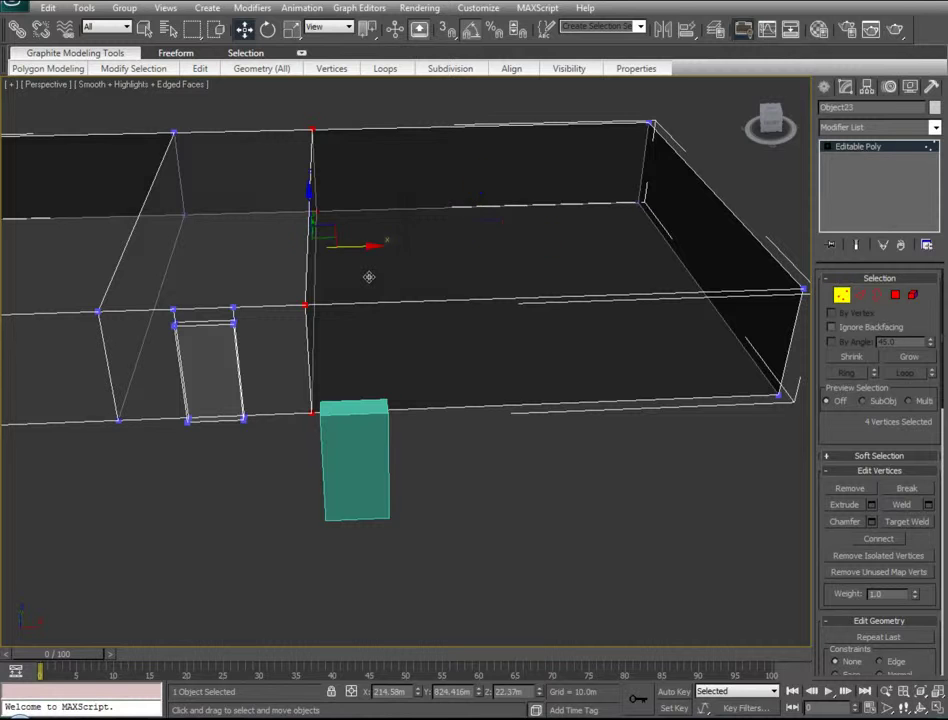
- Connect the ring of eight edges running between the front and back walls, and move the new lengthwise loop about 51 m toward the back wall
middle_click_drag(201, 301, 539, 249, "alt")
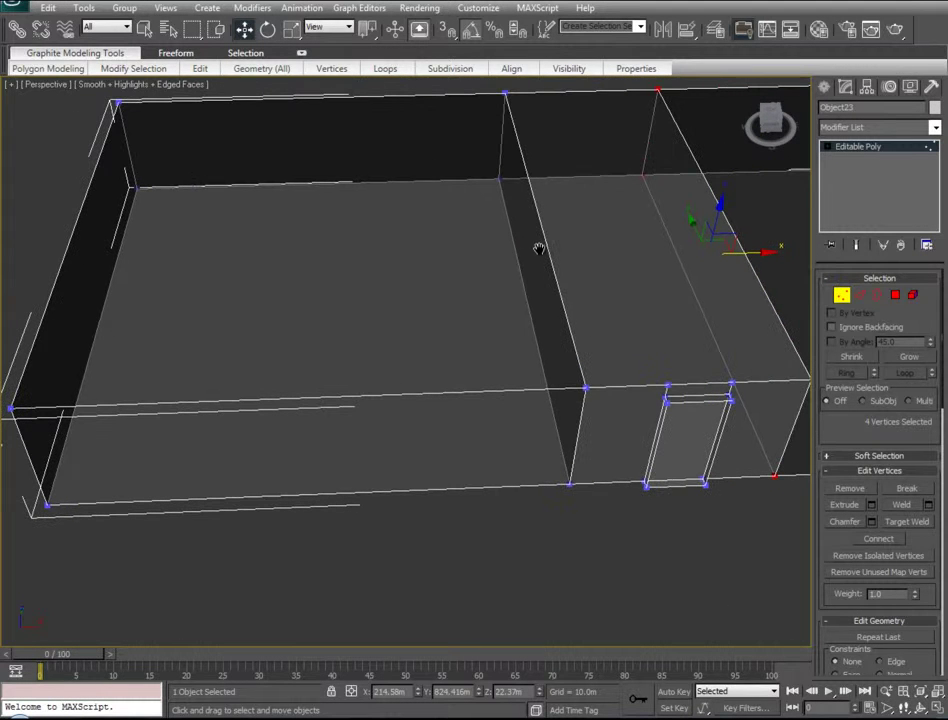
left_click(860, 295)
left_click(121, 238)
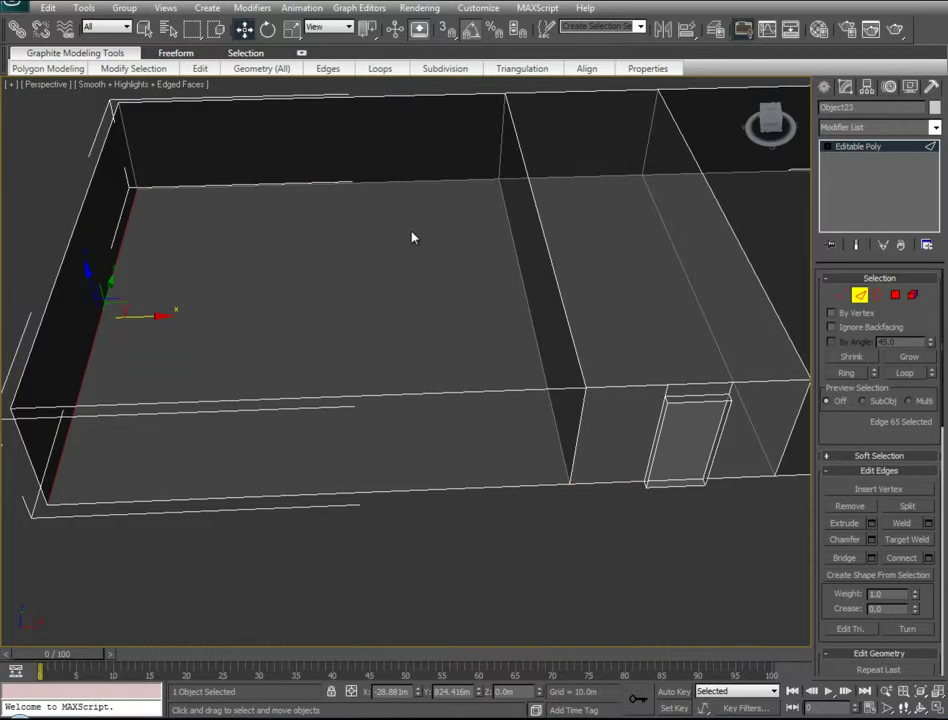
left_click(508, 227, "ctrl")
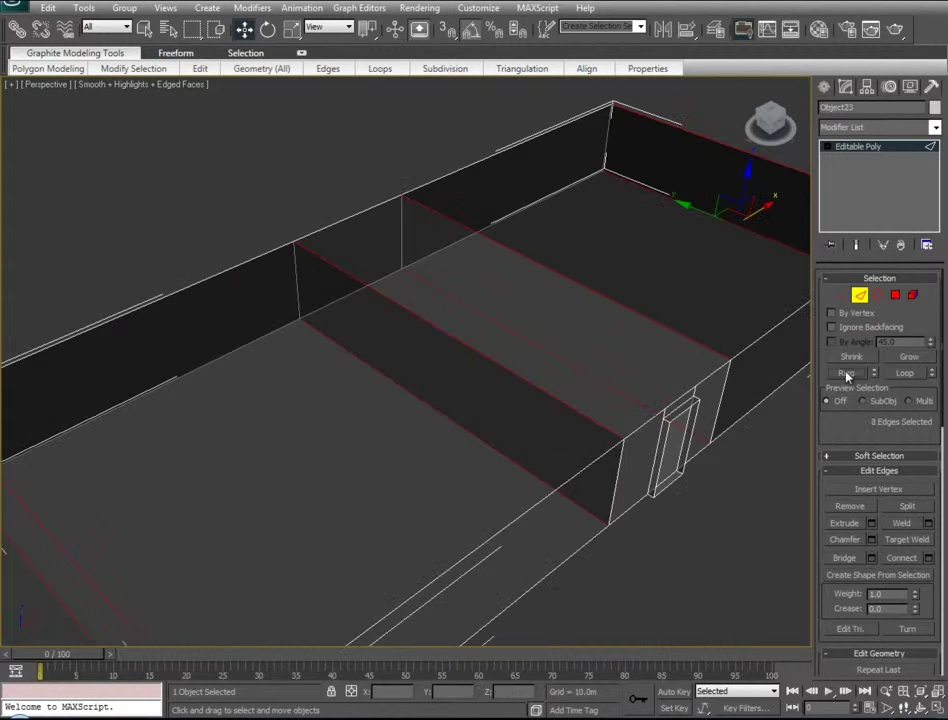
middle_click_drag(344, 374, 421, 334, "alt")
right_click(421, 333)
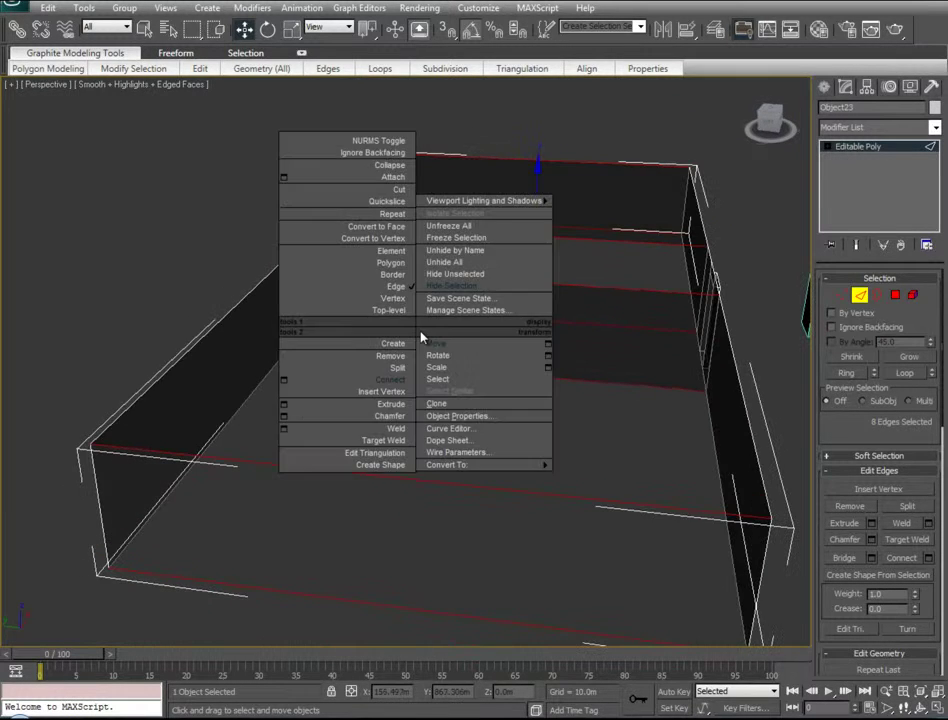
left_click(391, 384)
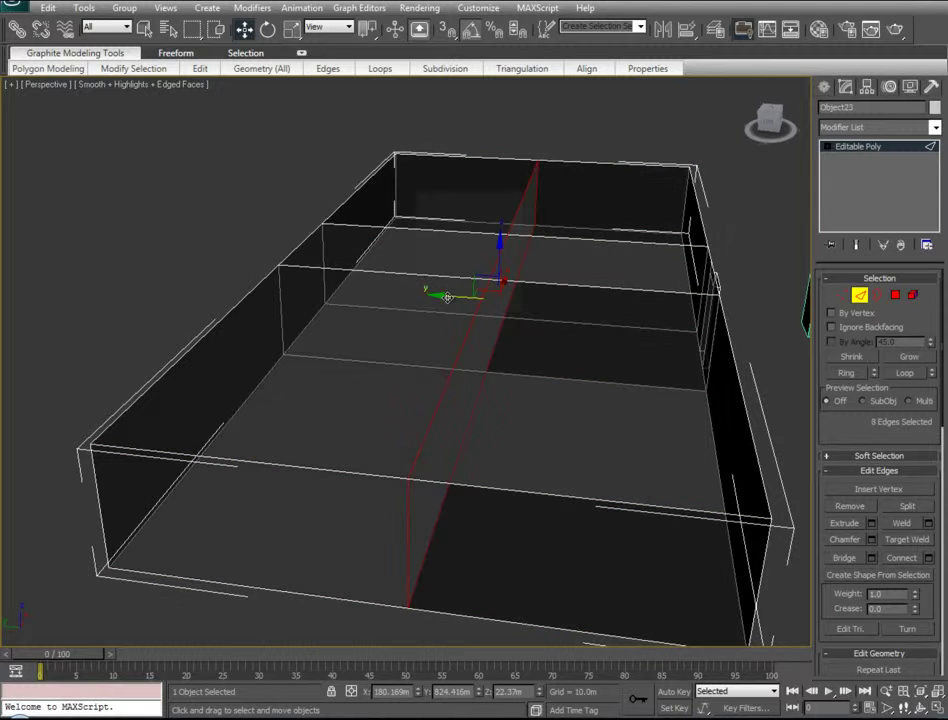
left_click_drag(447, 298, 344, 310)
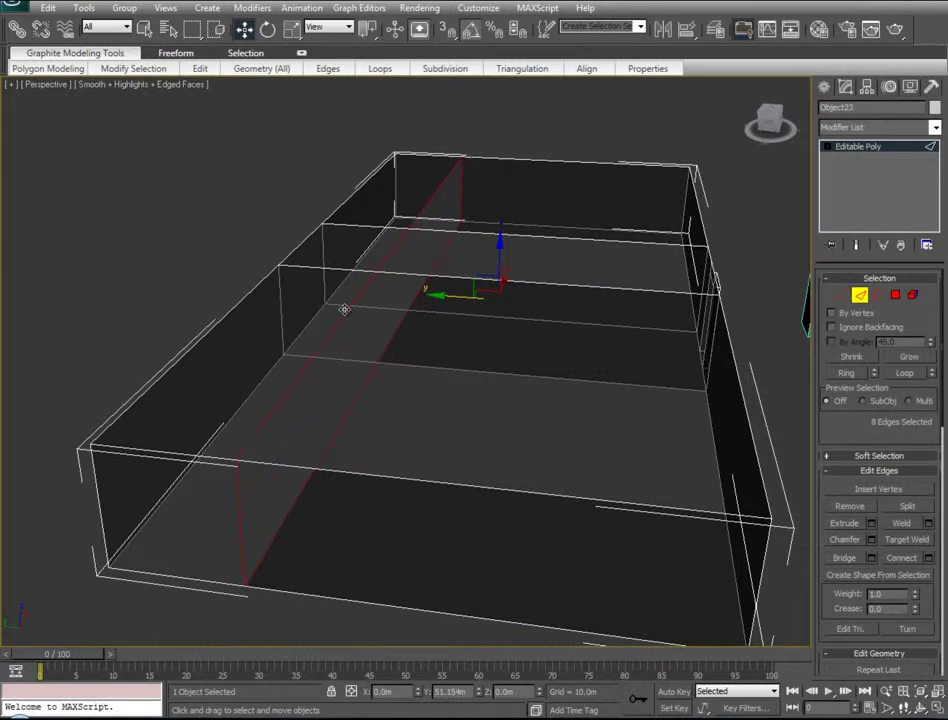
- Connect the eight edges between the lengthwise loop and the doorway wall, and move the new loop close beside the existing lengthwise loop
middle_click_drag(431, 364, 470, 368, "alt")
left_click_drag(431, 99, 436, 622)
right_click(421, 500)
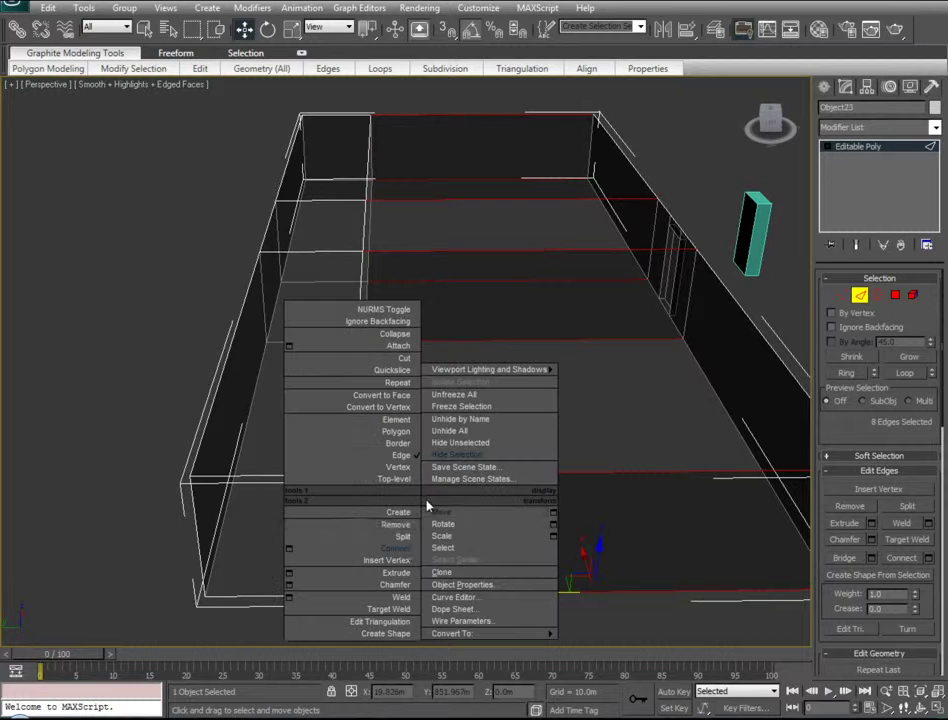
left_click(404, 556)
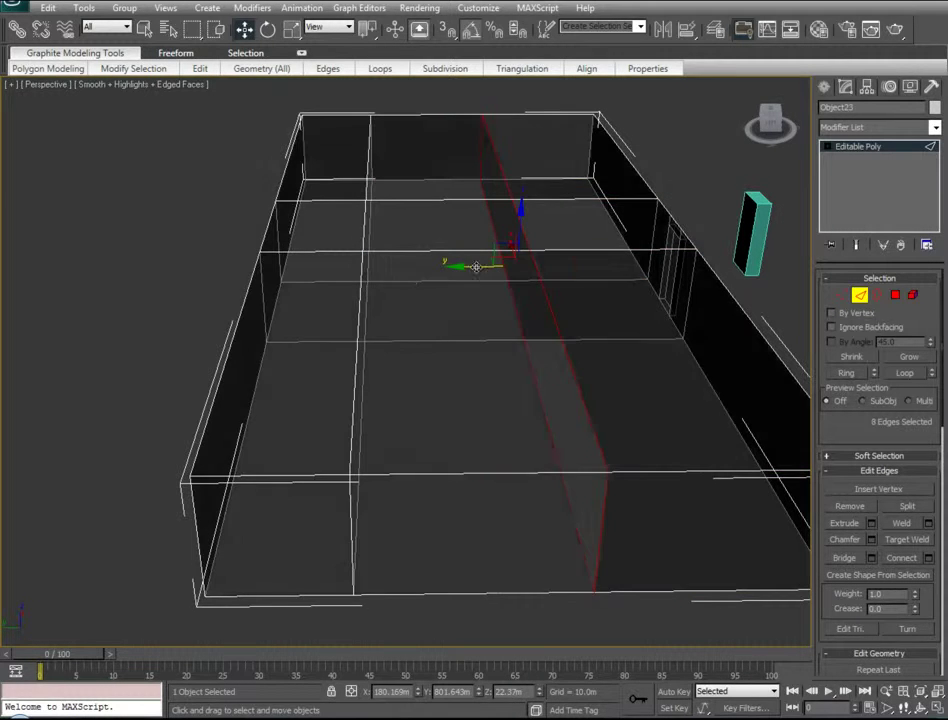
left_click_drag(410, 284, 338, 315)
left_click(326, 341)
- Connect the eight long edges between the lower-X end wall and its nearest crosswise loop, and move the new loop about 77 m close to that loop
middle_click_drag(326, 341, 455, 333, "alt")
left_click(501, 332)
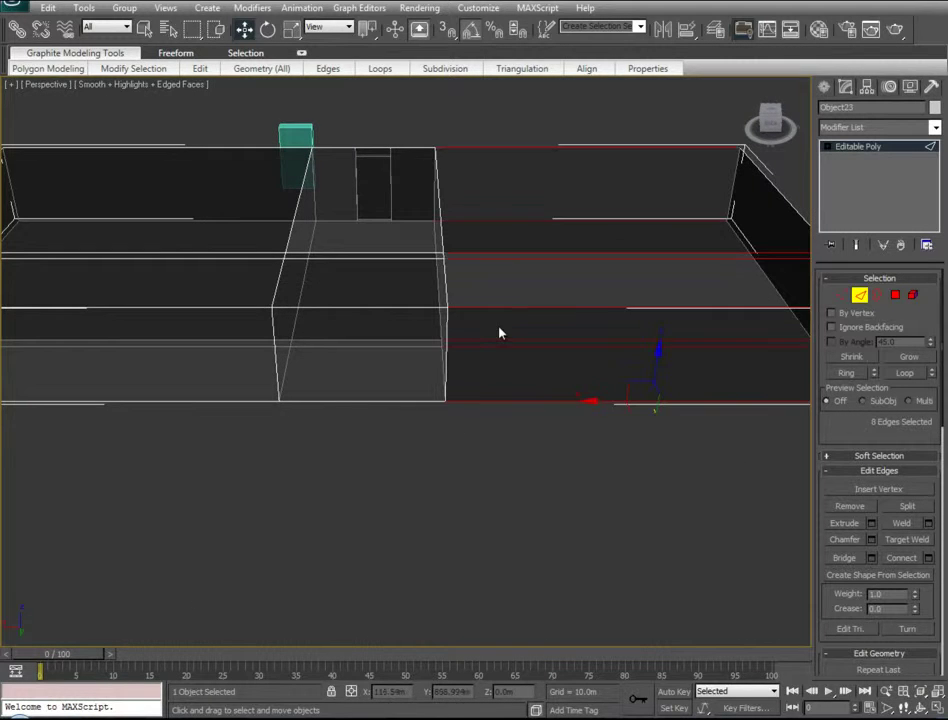
right_click(494, 324)
left_click(476, 382)
left_click_drag(573, 305, 405, 315)
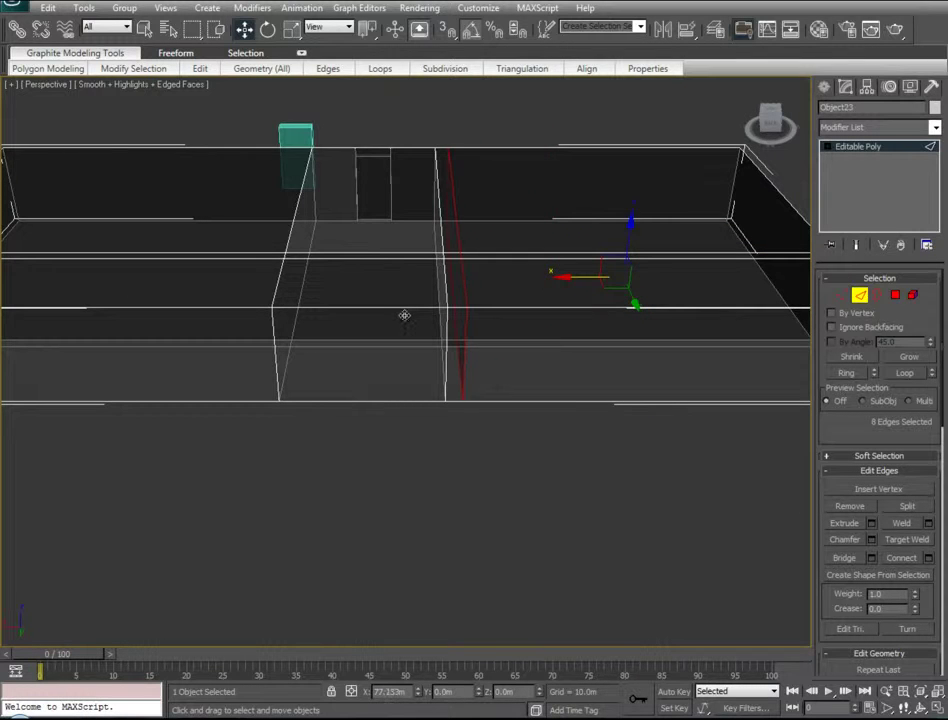
- Connect the long edges between the higher-X end wall and its nearest crosswise loop, and move the new loop along X to about 221.1 m
middle_click_drag(402, 315, 463, 329, "alt")
left_click_drag(273, 140, 263, 402)
right_click(260, 292)
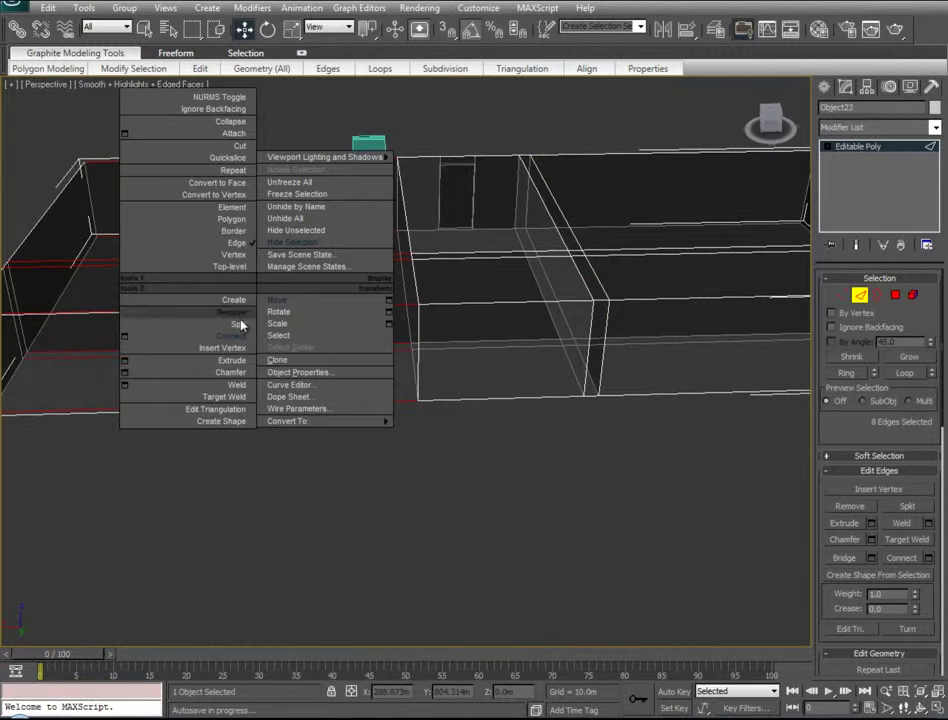
left_click(243, 338)
left_click_drag(171, 285, 344, 293)
middle_click_drag(410, 258, 349, 300, "alt")
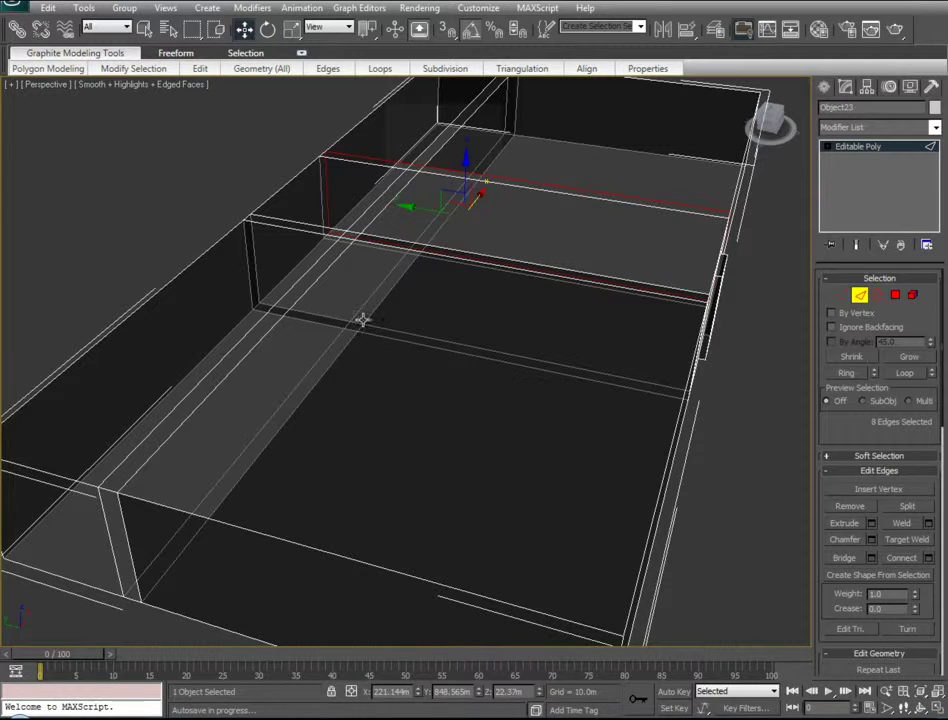
- Connect the two parallel floor edges of the lengthwise loop pair in the lower-X room with a short cross edge
middle_click_drag(293, 482, 214, 496, "alt")
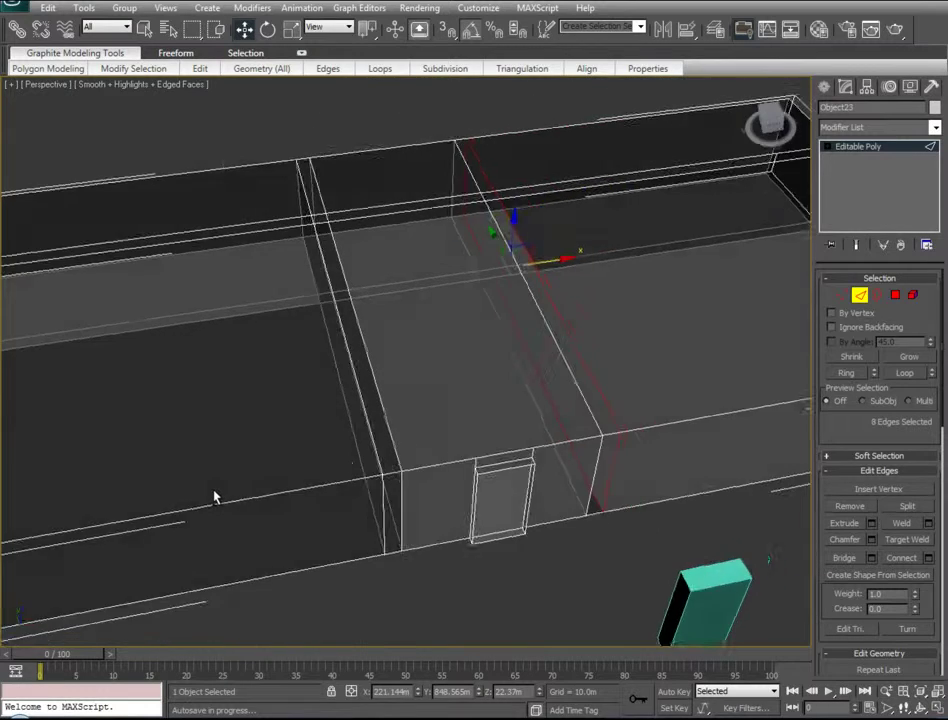
scroll(474, 501, "up", 3)
scroll(432, 296, "down", 5)
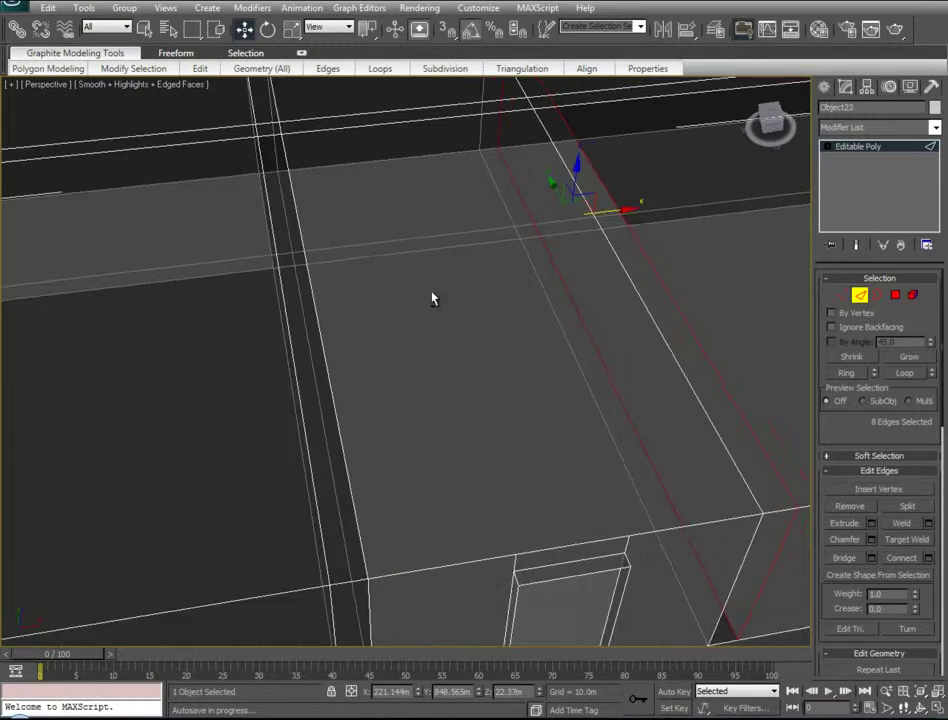
middle_click_drag(224, 366, 298, 341, "alt")
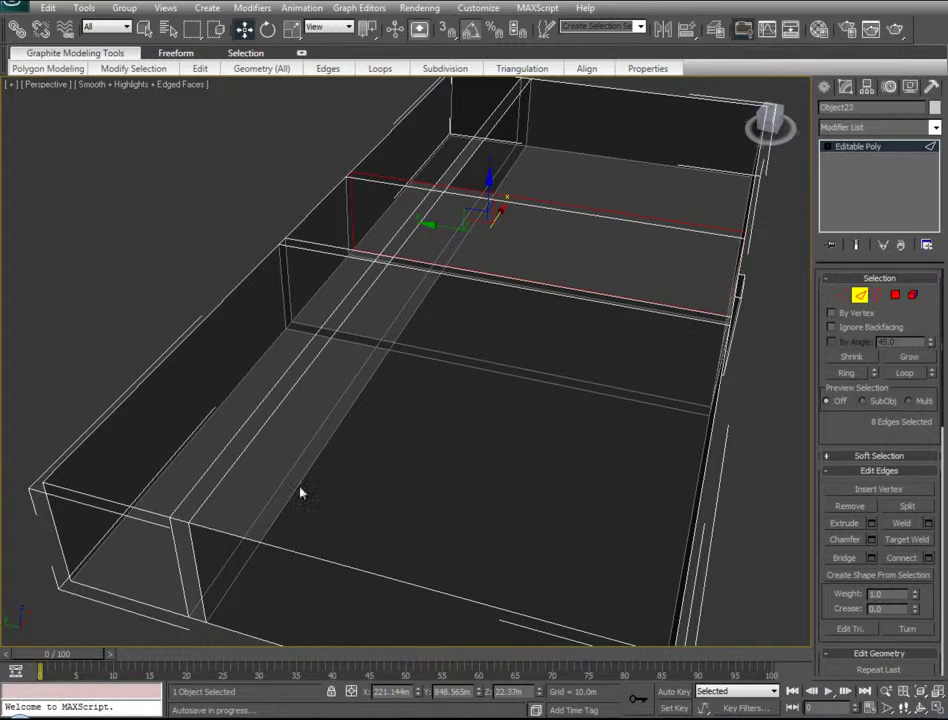
middle_click_drag(525, 368, 744, 312, "alt")
left_click(856, 298)
left_click(383, 336)
right_click(376, 342)
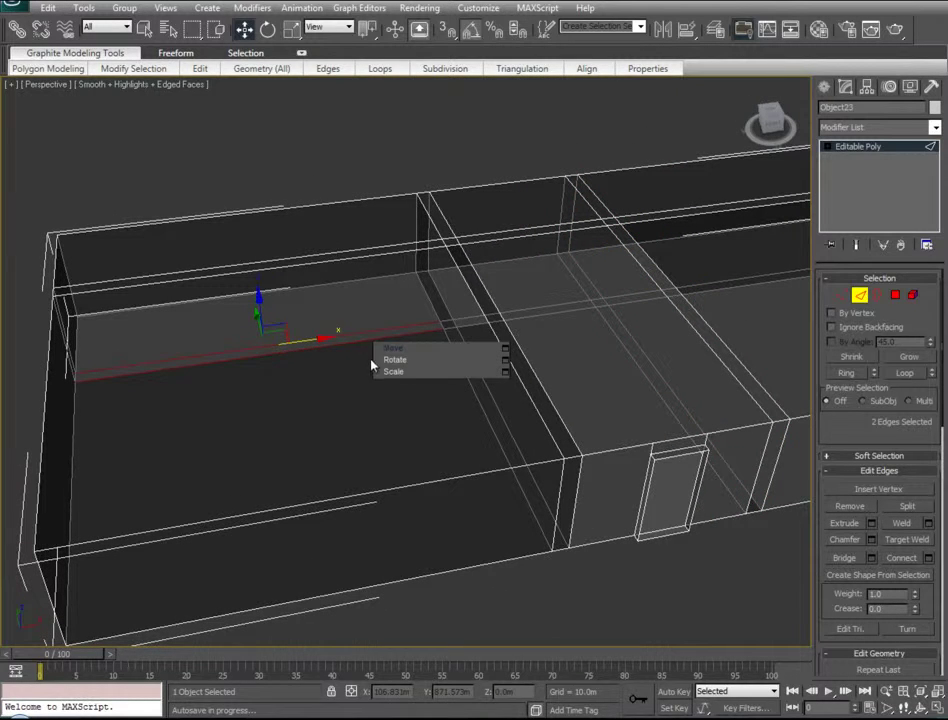
left_click(361, 339)
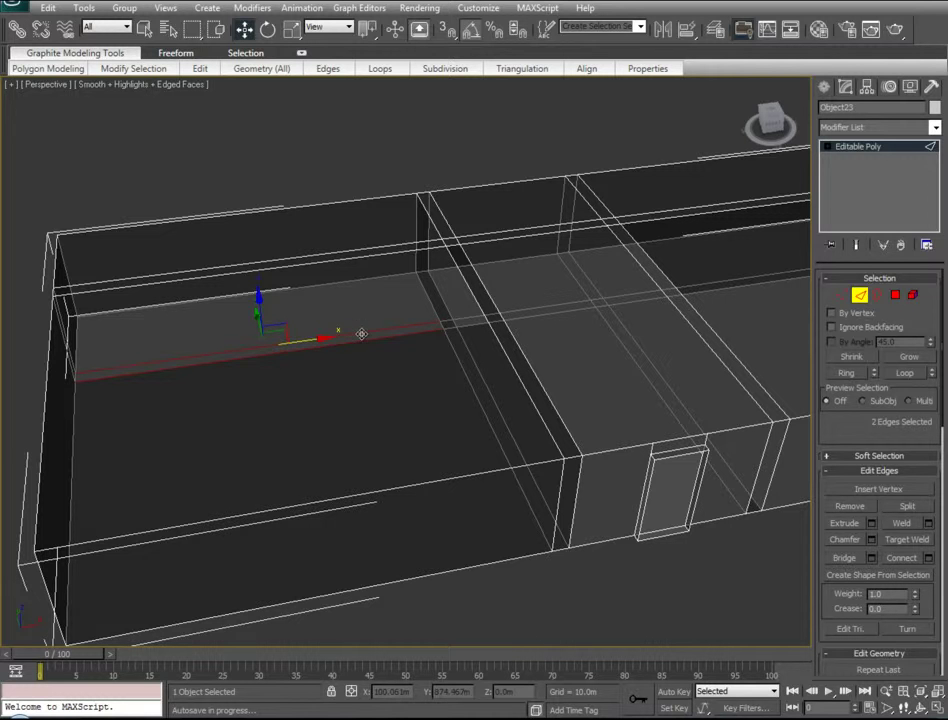
right_click(361, 334)
left_click(338, 384)
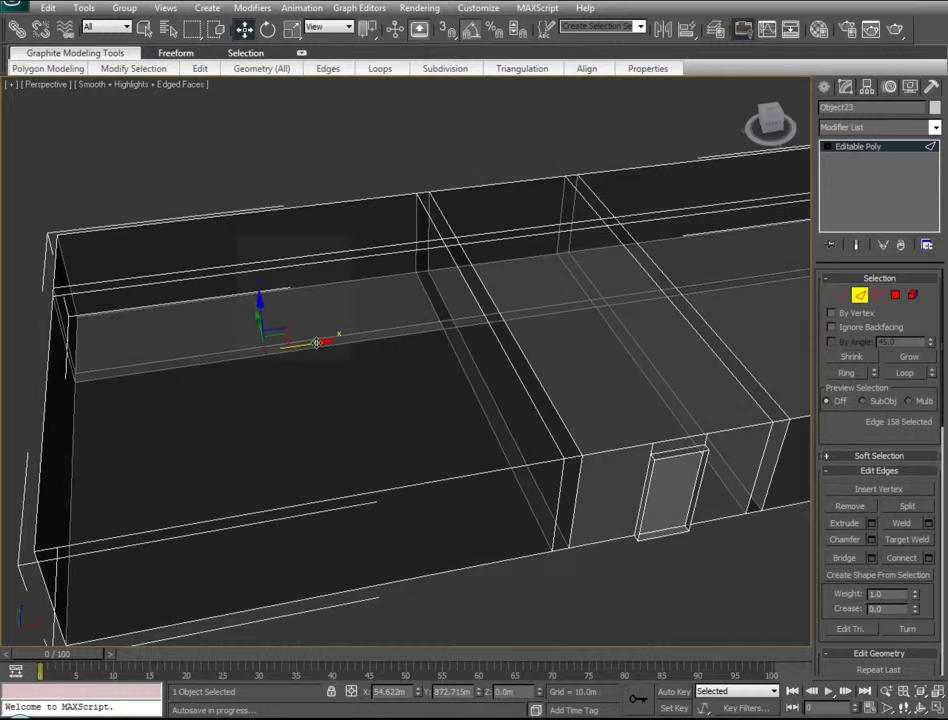
- Connect the lower-X portions of the same two floor edges, and move the new cross edge along X toward the first one
left_click(303, 350, "ctrl")
right_click(305, 353)
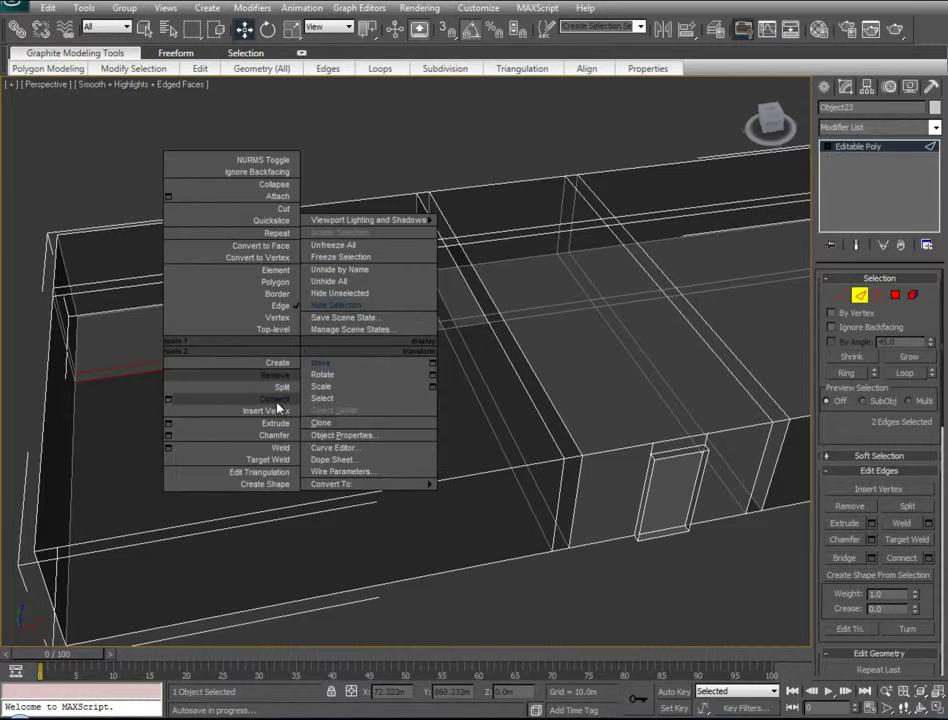
left_click(271, 388)
left_click_drag(270, 350, 304, 345)
- Connect the two top edges of the lengthwise pair in the lower-X room, and align the new cross edge above the higher-X floor one
middle_click_drag(309, 356, 321, 380, "alt")
left_click(363, 255)
left_click(361, 264, "ctrl")
right_click(361, 270)
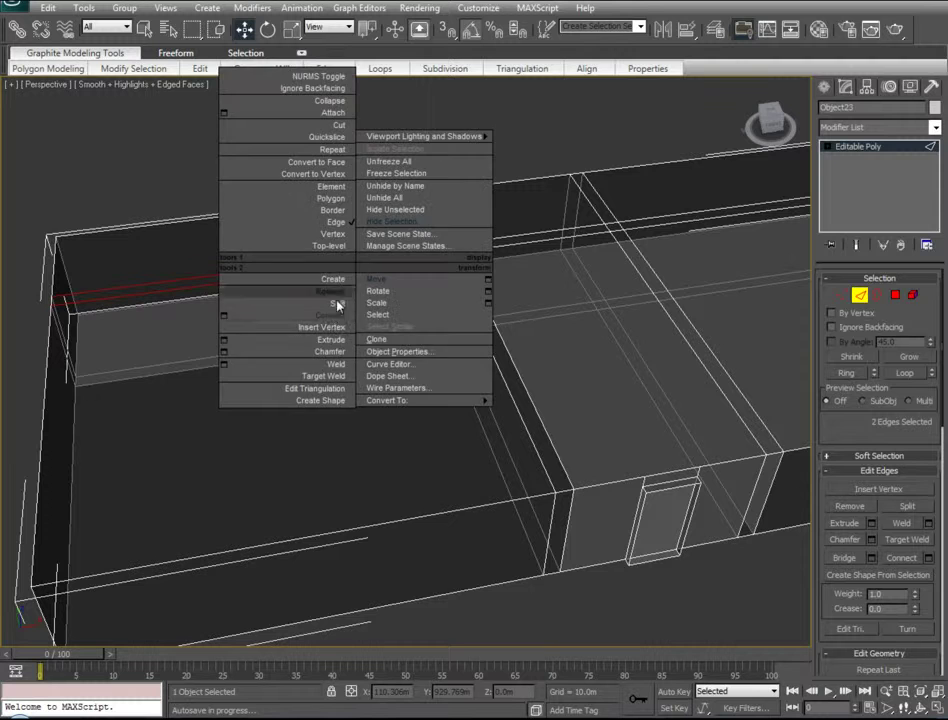
left_click(332, 322)
left_click_drag(405, 260, 396, 260)
- Connect the lower-X portions of those two top edges, and move the new cross edge along X above the lower-X floor one
left_click(267, 269)
left_click(271, 277, "ctrl")
right_click(271, 276)
left_click(252, 330)
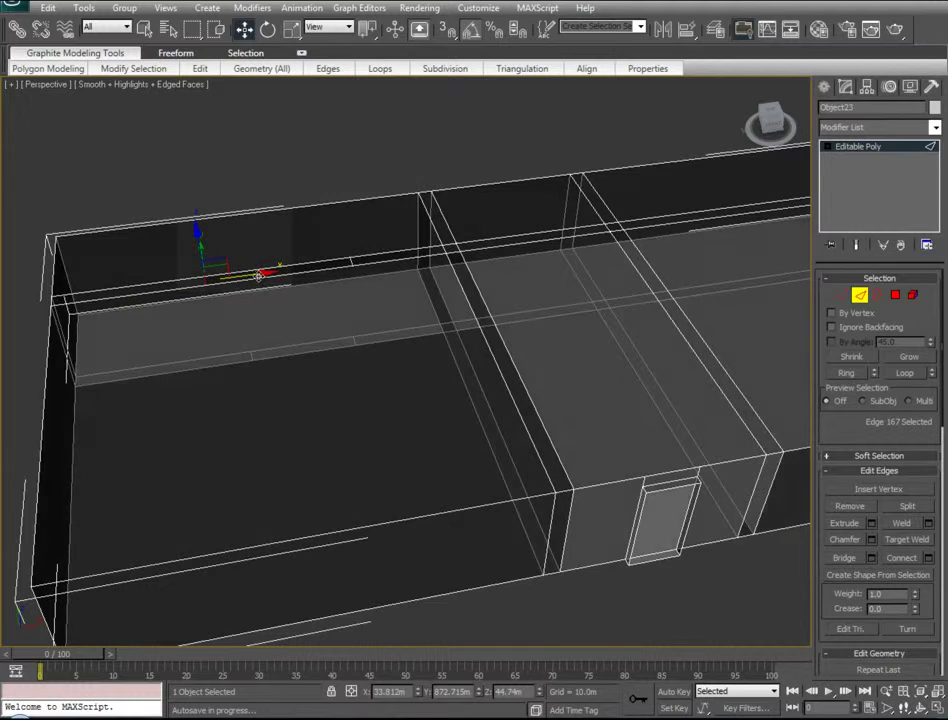
left_click_drag(258, 276, 430, 345)
- Add two short cross edges between the floor edges of the crosswise pair on the doorway's lower-X side, moving the first toward the back wall
middle_click_drag(525, 357, 458, 385, "alt")
left_click(510, 400)
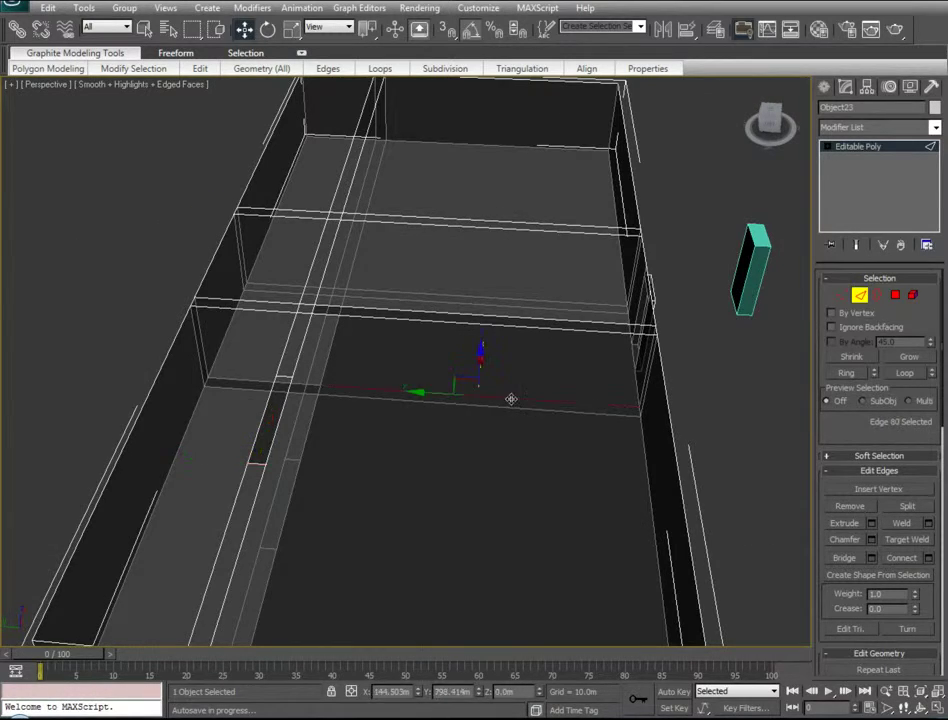
right_click(508, 410)
left_click(485, 451)
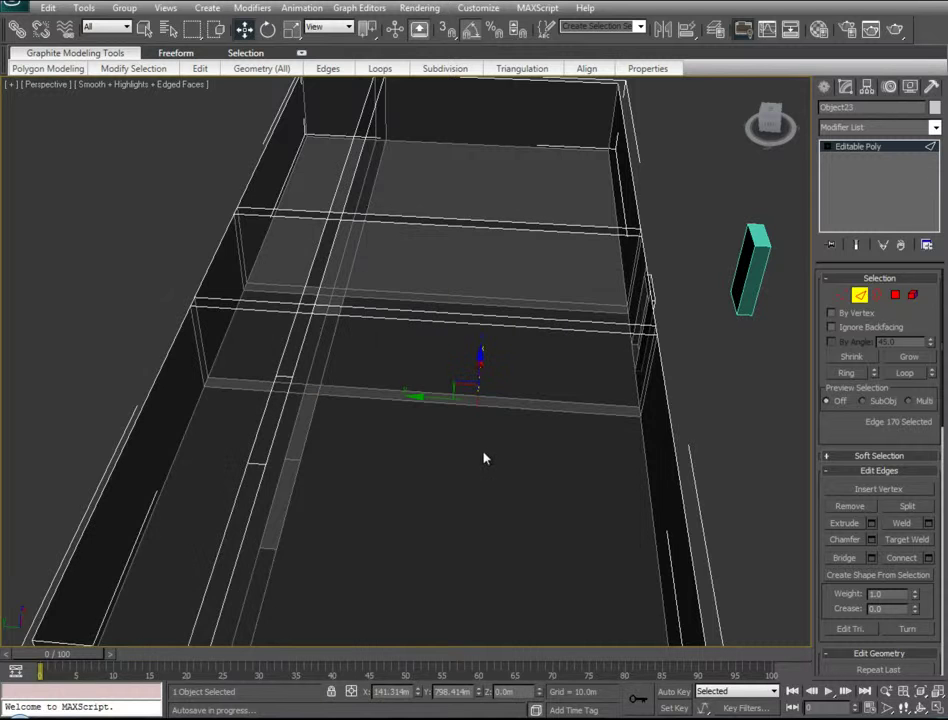
left_click_drag(423, 397, 399, 403)
left_click(498, 401)
right_click(496, 405)
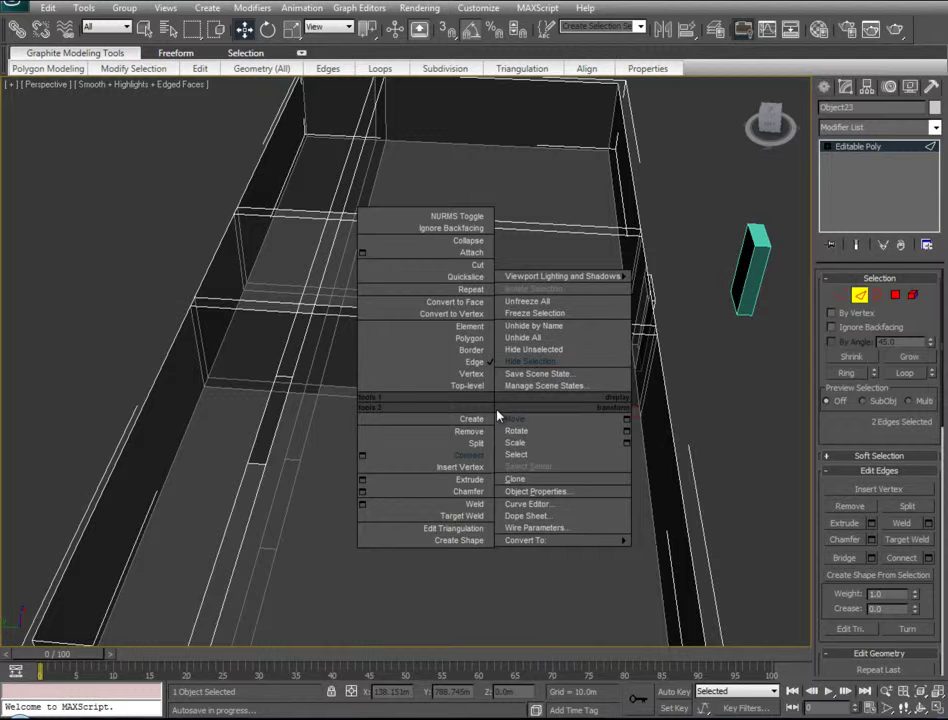
left_click(470, 456)
- Add two matching cross edges between the top edges of the same crosswise pair, moving the first toward the back wall
left_click(457, 321)
left_click(458, 323, "ctrl")
right_click(458, 324)
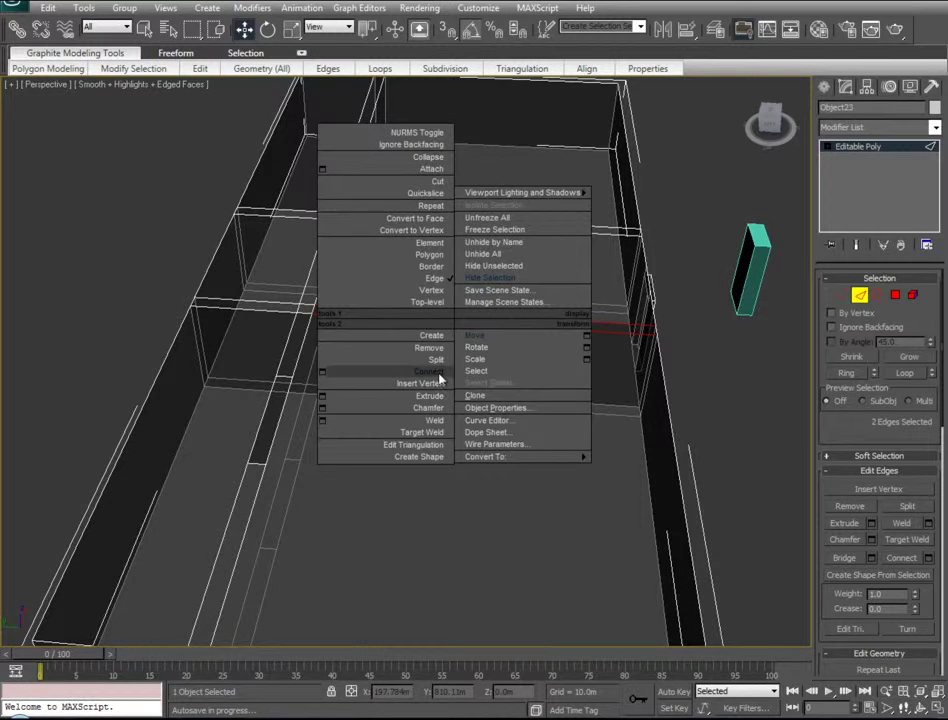
left_click(439, 374)
left_click_drag(436, 316, 374, 334)
left_click(506, 318)
left_click(506, 325, "ctrl")
right_click(506, 326)
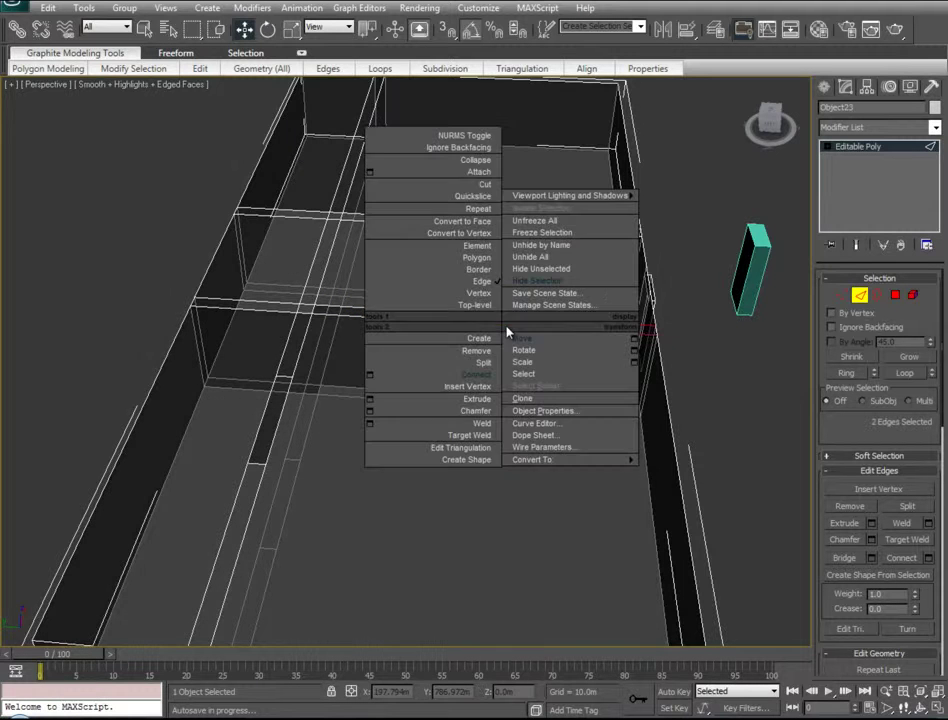
left_click(477, 374)
- Connect the two floor edges of the higher-X crosswise pair, try moving the new cross edge toward the doorway wall, and undo the last two changes
middle_click_drag(477, 321, 299, 308, "alt")
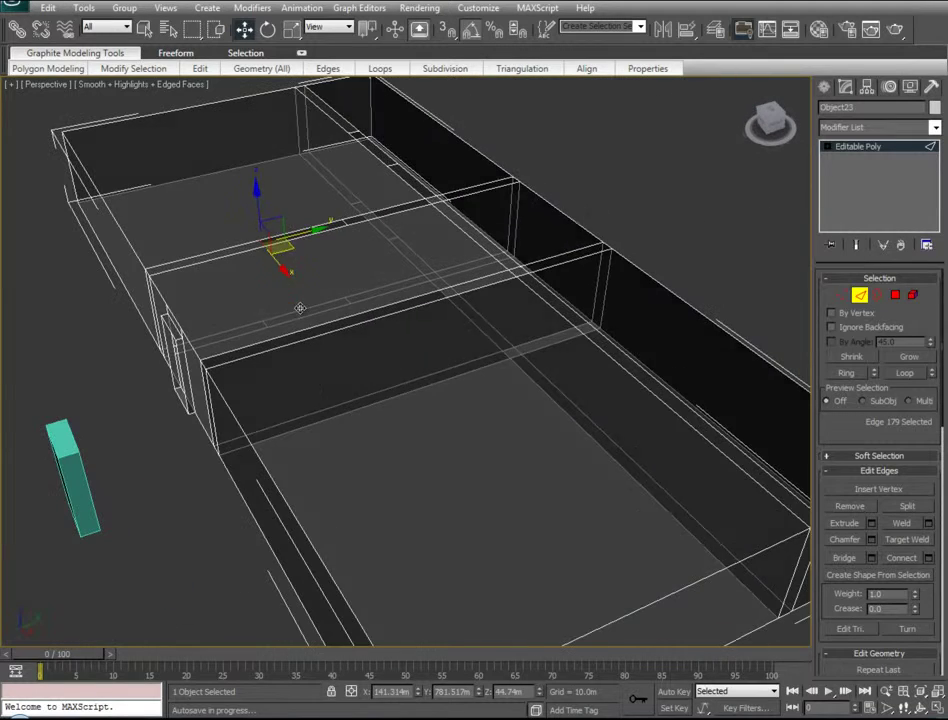
left_click(430, 384)
left_click(423, 381, "ctrl")
right_click(440, 383)
left_click(415, 427)
left_click_drag(408, 387, 357, 417)
key("ctrl+z")
key("ctrl+z")
- In the front view, scale the four lengthwise-pair vertices at about X 96.4 m flat along X
middle_click_drag(357, 417, 315, 305, "alt")
key("f")
key("1")
left_click_drag(300, 254, 246, 432)
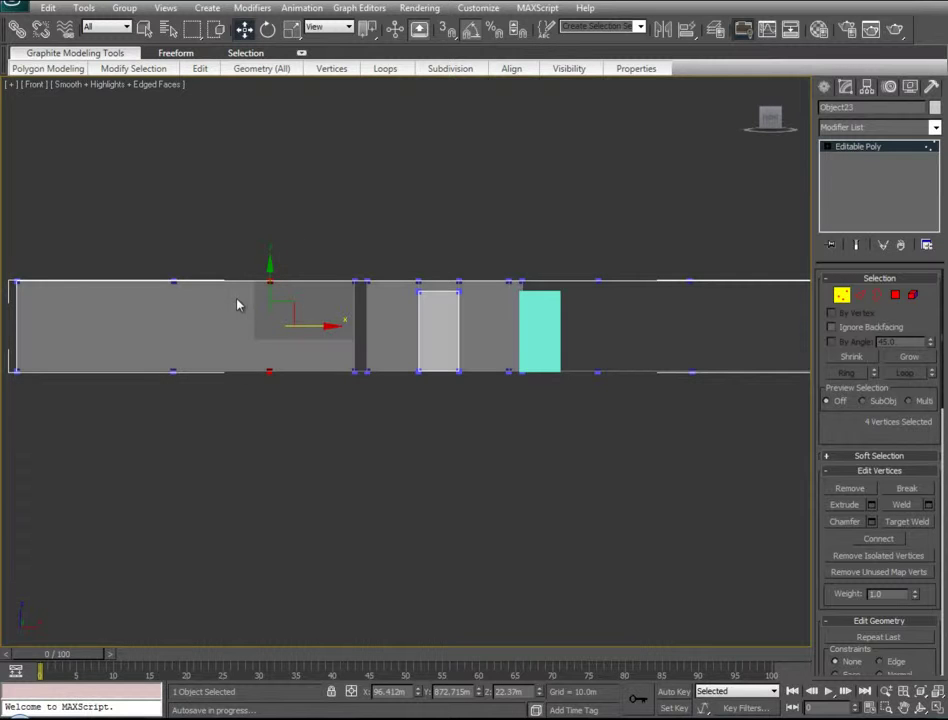
right_click(238, 305)
left_click(258, 336)
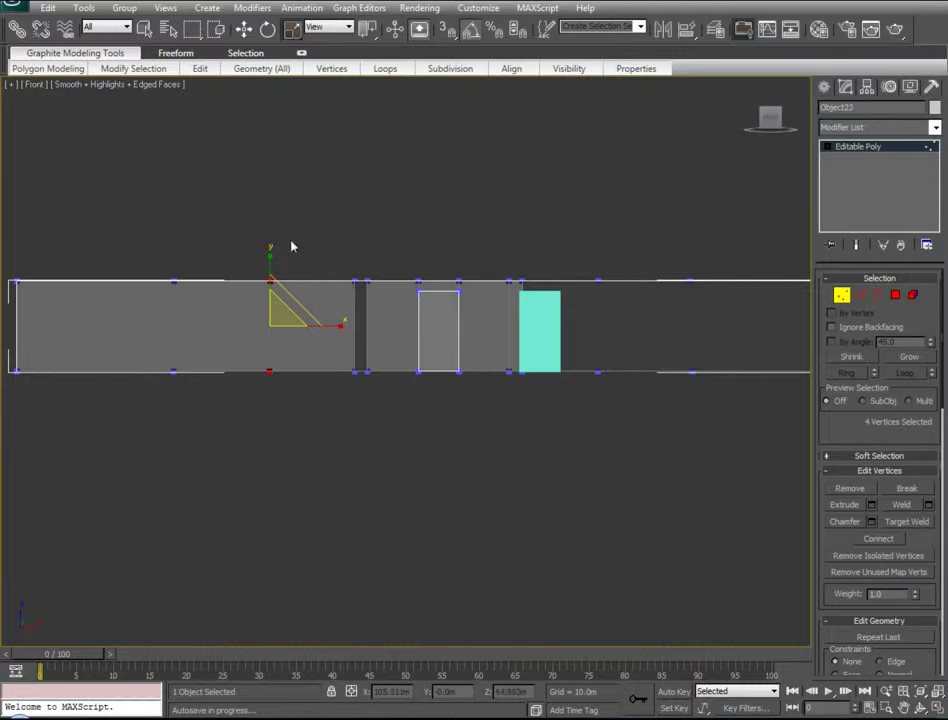
left_click(291, 269)
left_click_drag(291, 269, 252, 407)
key("p")
middle_click_drag(330, 409, 424, 372, "alt")
key("z")
key("f")
key("z")
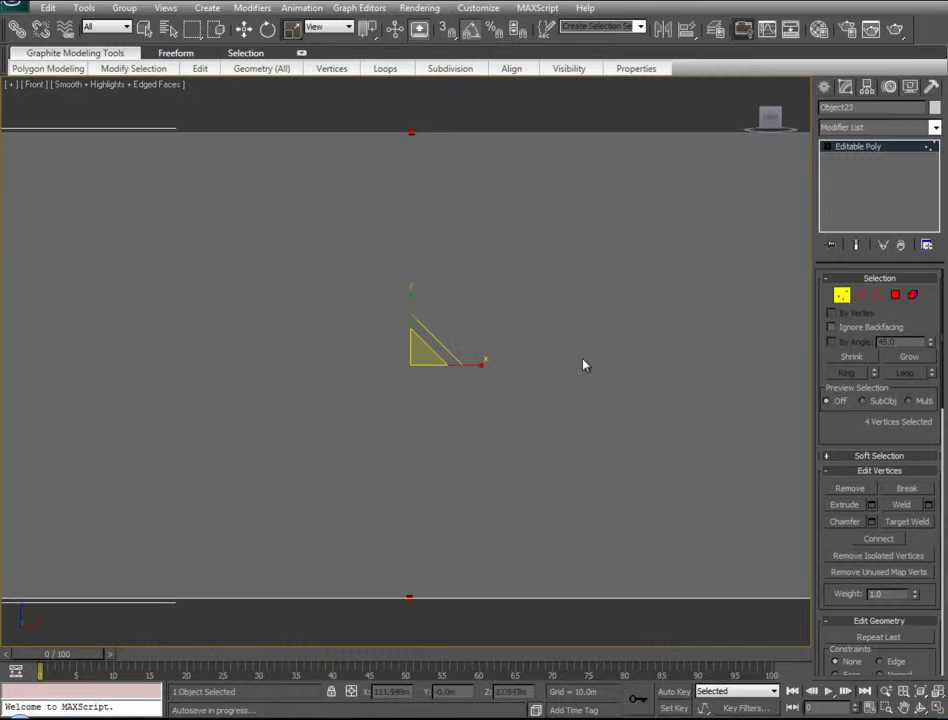
scroll(494, 402, "down", 5)
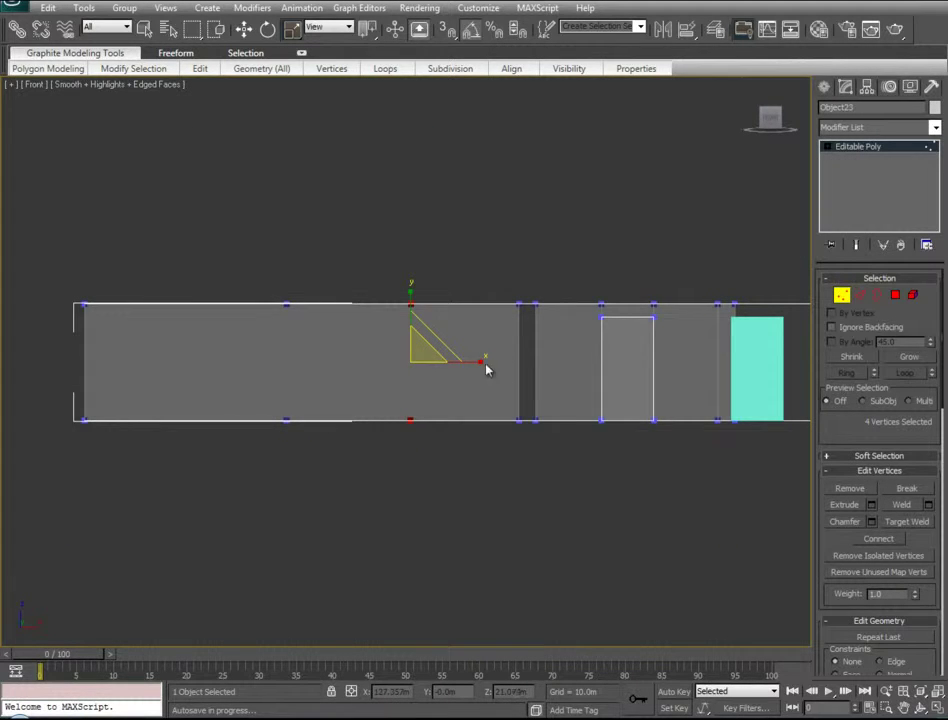
left_click_drag(481, 363, 3, 403)
- Scale the other three columns of lengthwise-pair cross-edge vertices along X, one column at a time, to 1, 1 and 2 percent
left_click_drag(298, 365, 263, 454)
key("r")
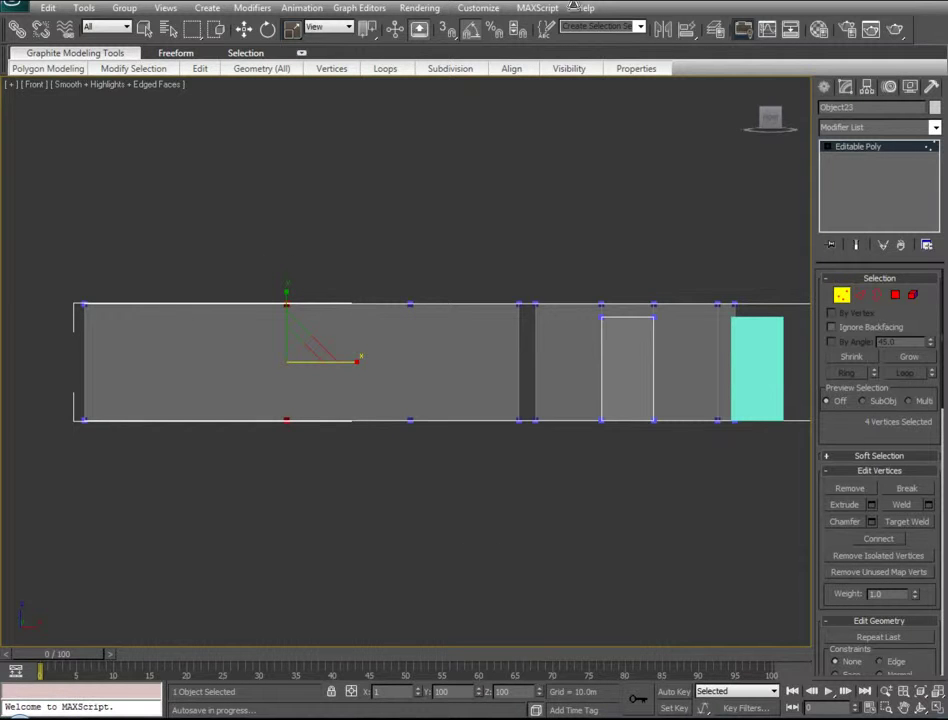
middle_click_drag(638, 470, 198, 467)
left_click_drag(432, 275, 370, 475)
left_click_drag(450, 366, 500, 430)
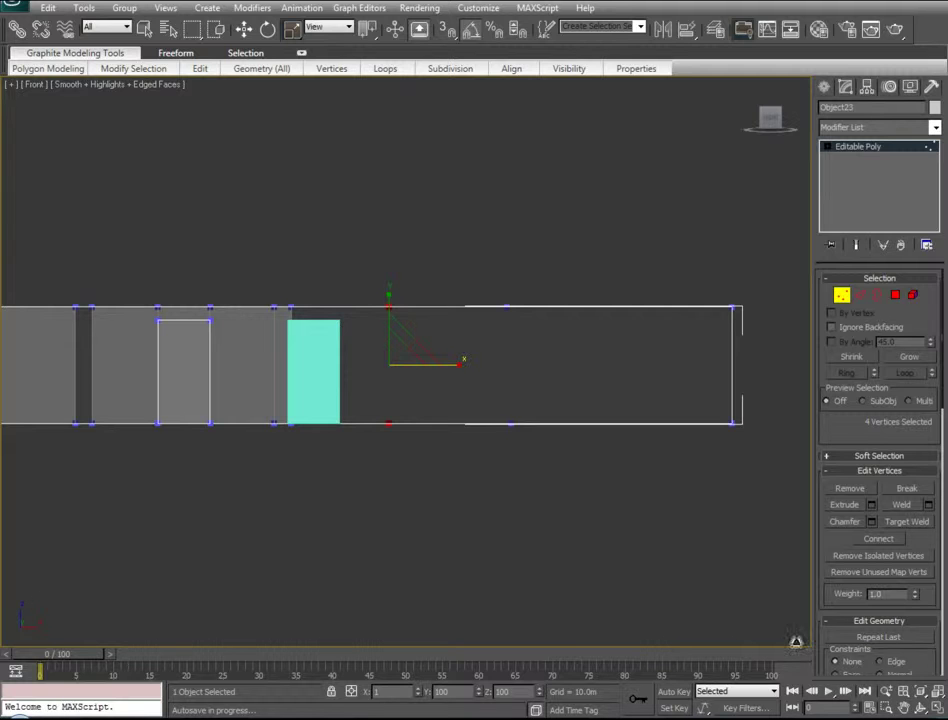
left_click_drag(546, 281, 497, 556)
left_click_drag(578, 367, 597, 436)
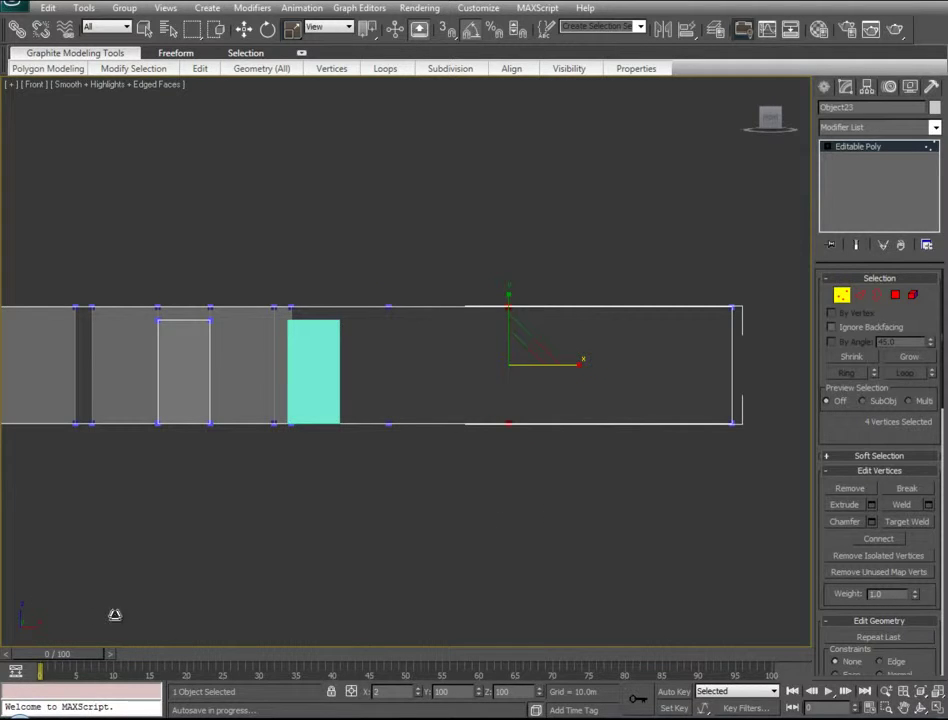
left_click_drag(686, 422, 716, 581)
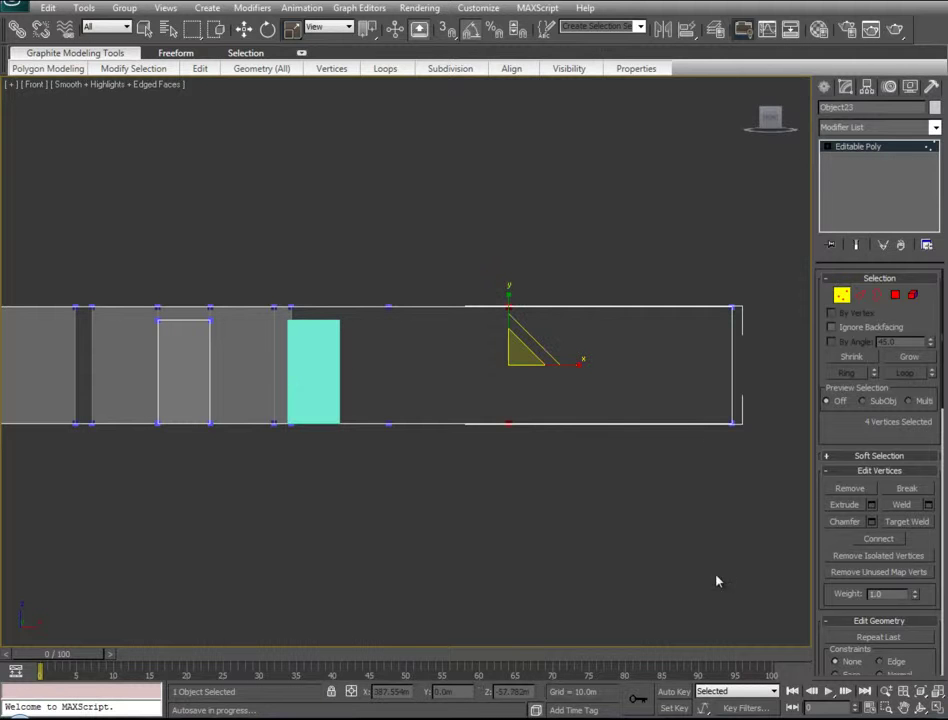
key("l")
key("d")
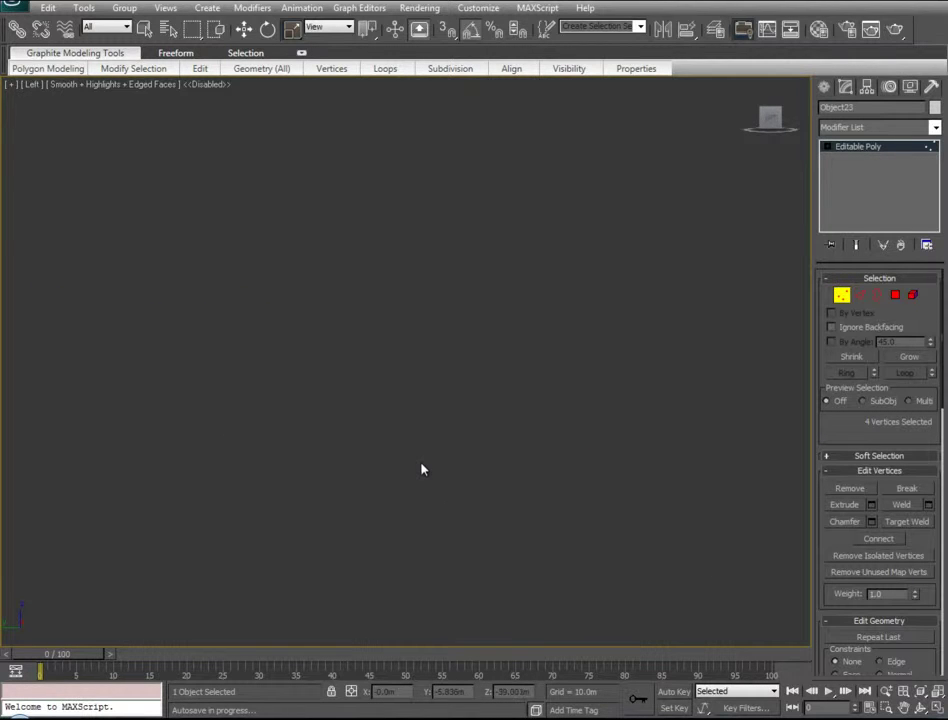
key("d")
mouse_move(453, 460)
middle_mouse_down()
mouse_move(525, 449)
mouse_move(561, 431)
mouse_move(463, 440)
middle_mouse_up()
scroll(525, 449, "down", 5)
scroll(406, 317, "up", 2)
left_click_drag(405, 287, 378, 440)
- In the top view, scale the six vertices of the cross edges nearer the doorway wall on both crosswise pairs flat along Y
key("t")
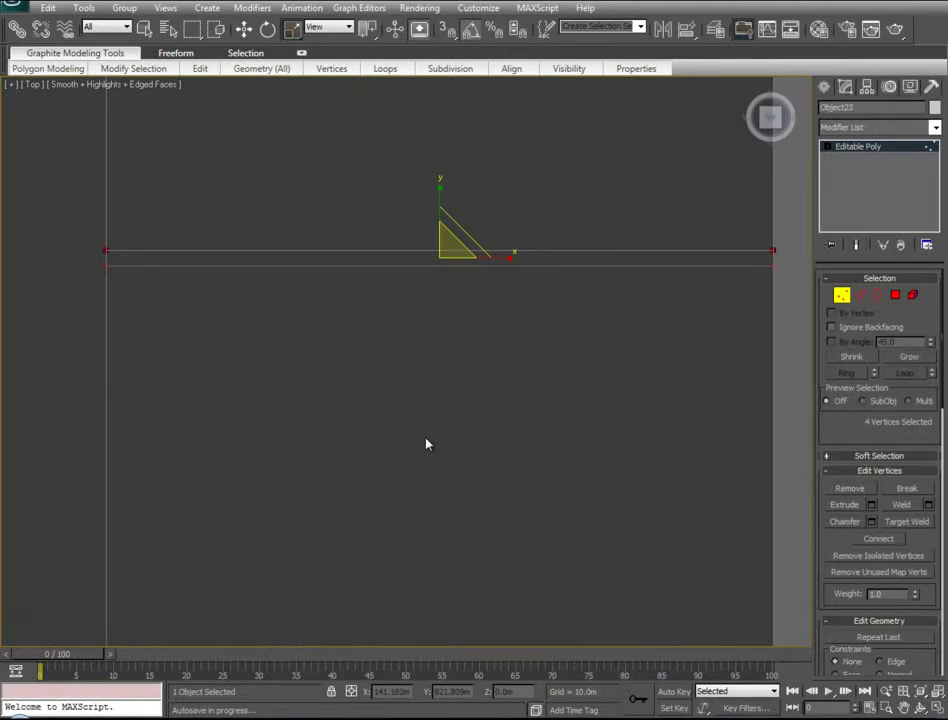
scroll(478, 440, "up", 4)
scroll(495, 440, "down", 3)
scroll(492, 437, "up", 2)
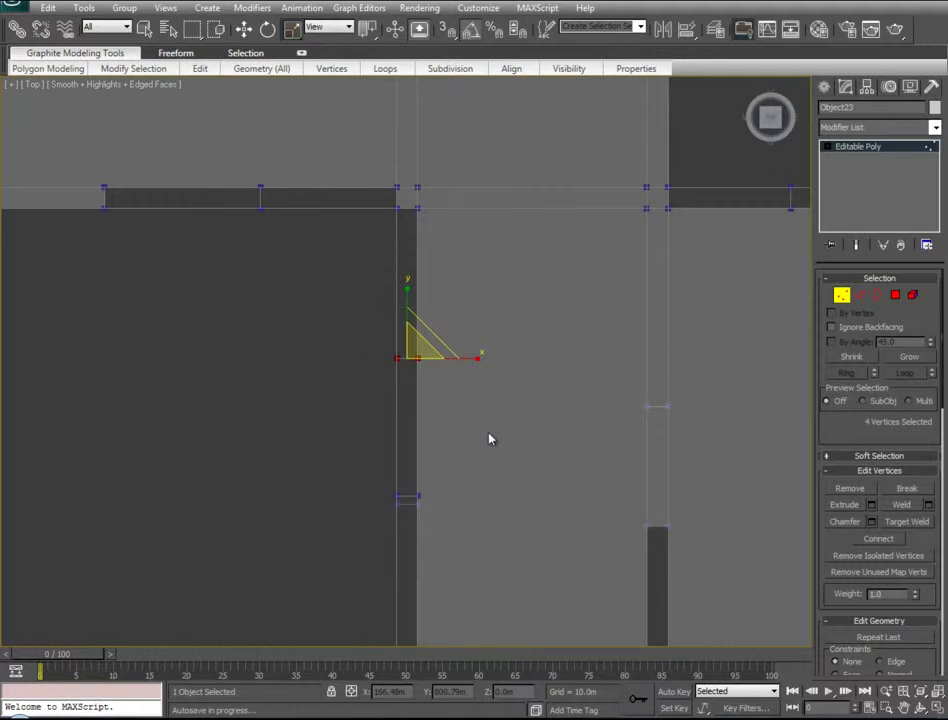
middle_click_drag(478, 478, 473, 383)
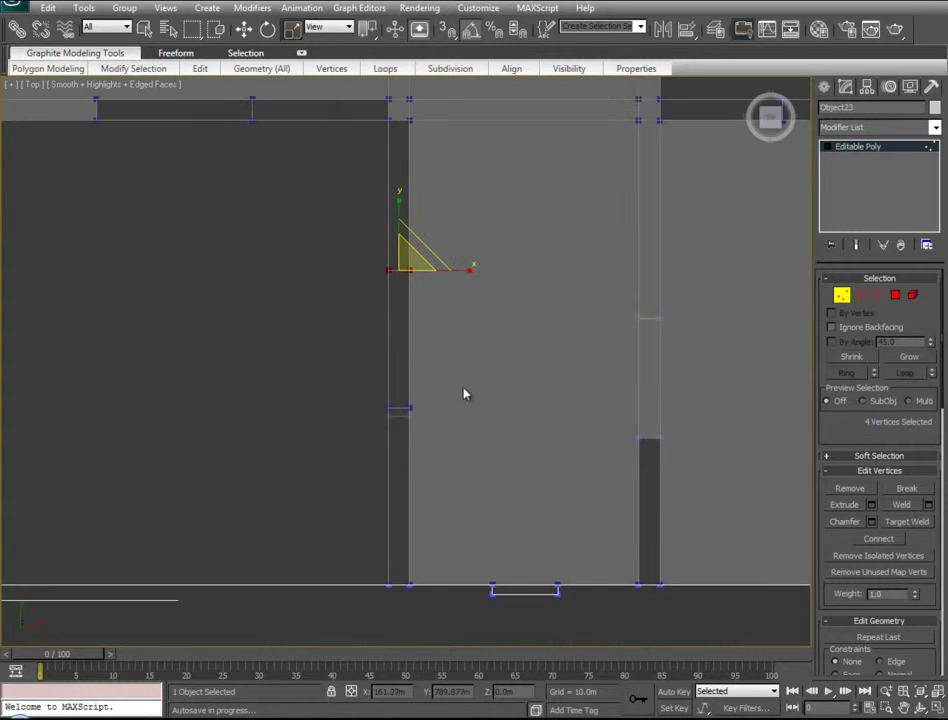
scroll(464, 393, "down", 2)
left_click_drag(632, 396, 463, 459)
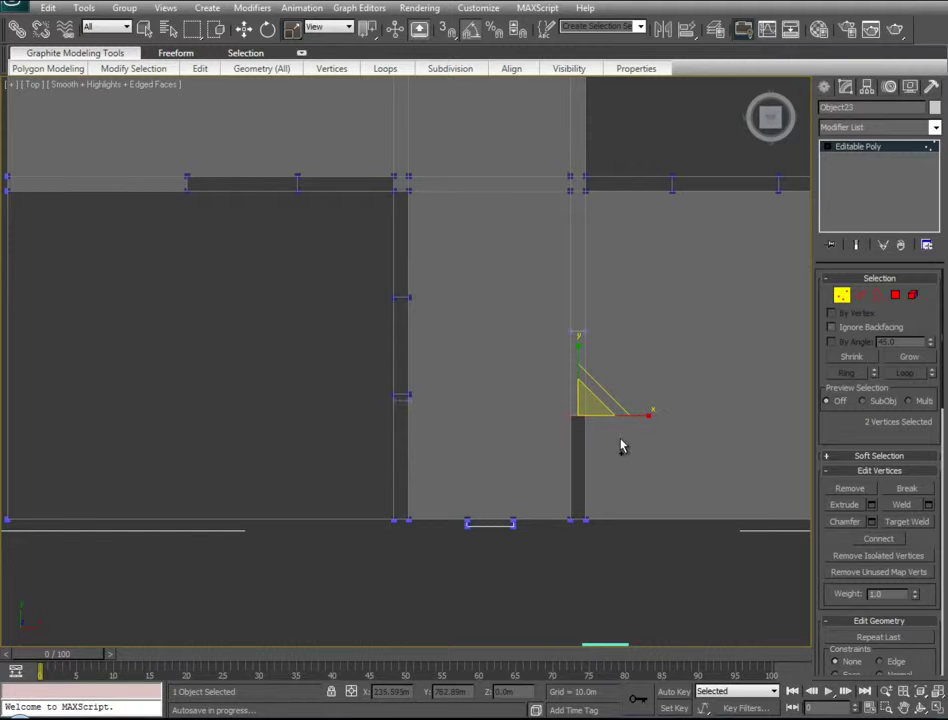
key("ctrl+z")
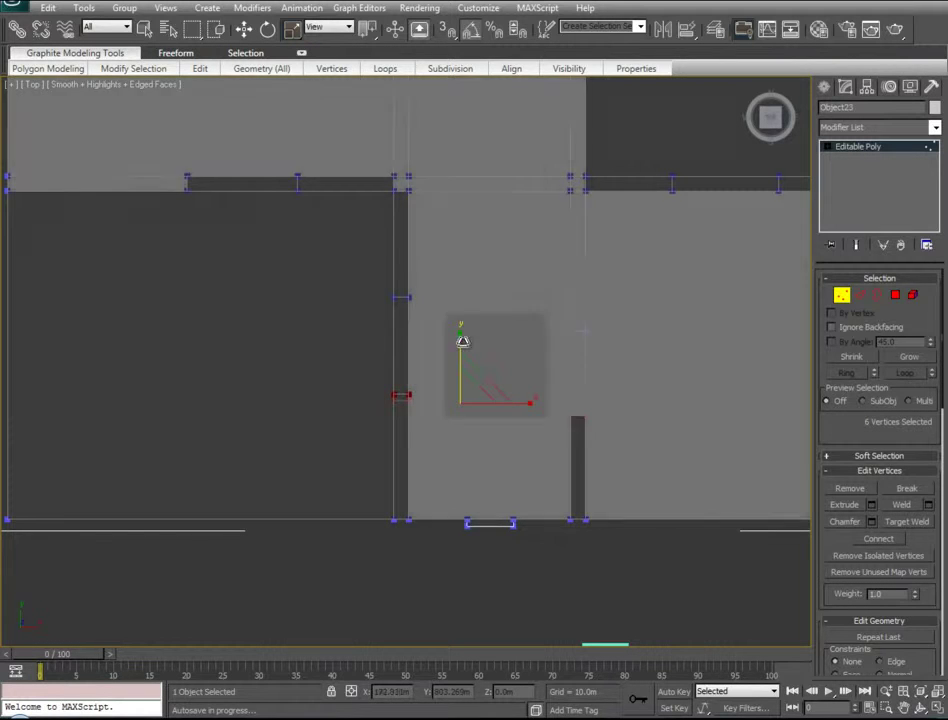
left_click_drag(462, 341, 758, 361)
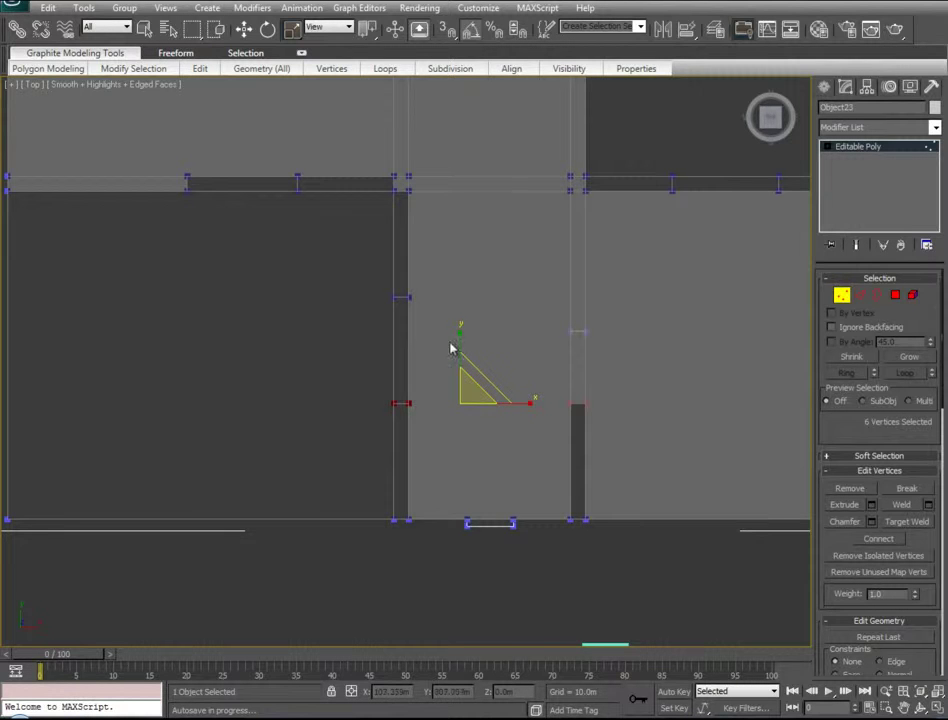
left_click_drag(450, 348, 466, 373)
left_click_drag(922, 440, 635, 603)
- Scale the six vertices of the cross edges nearer the back wall to 0 percent along Y, exit vertex editing and return to perspective view
left_click_drag(362, 276, 622, 345)
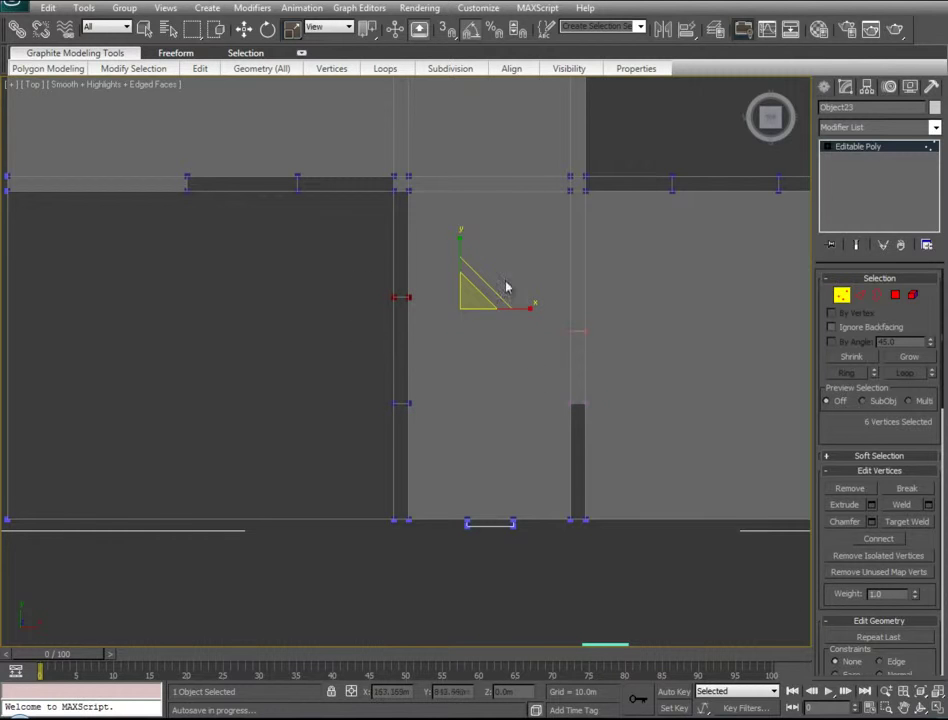
left_click_drag(461, 250, 627, 637)
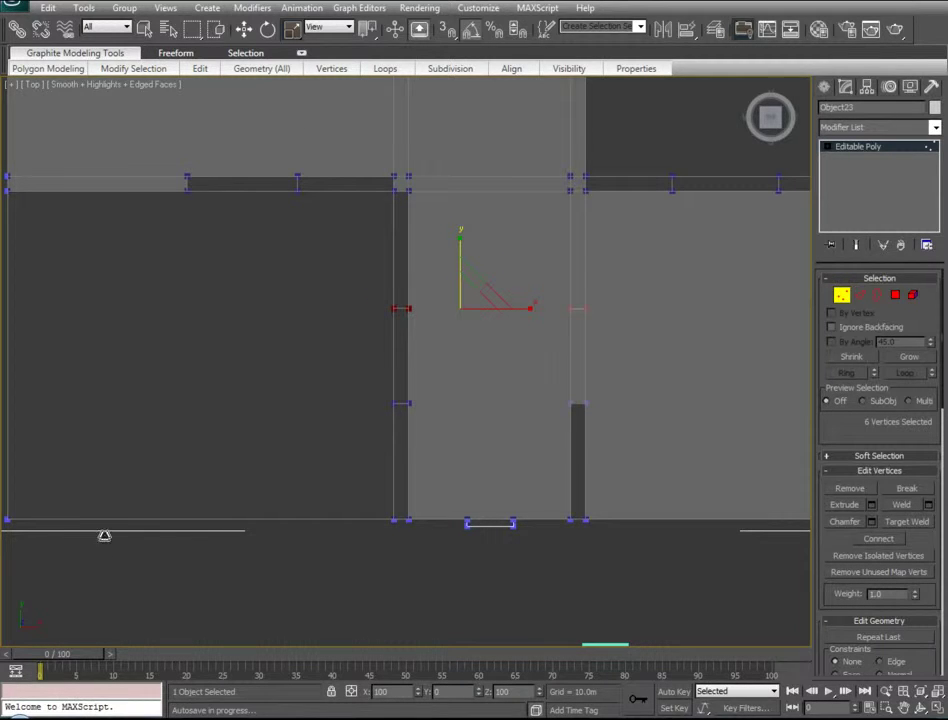
left_click(342, 412)
key("1")
key("p")
middle_click_drag(732, 258, 738, 237, "alt")
middle_click_drag(541, 291, 277, 485)
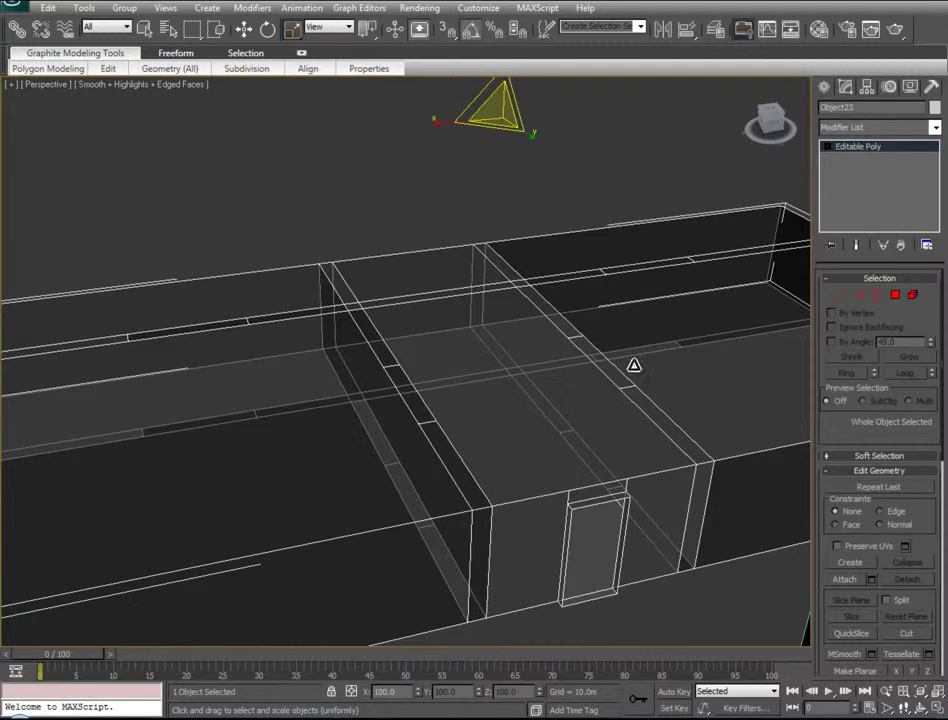
- Switch the building to polygon editing and leave no polygons selected
left_click(295, 246)
left_click(652, 351)
left_click(896, 296)
left_click(726, 324)
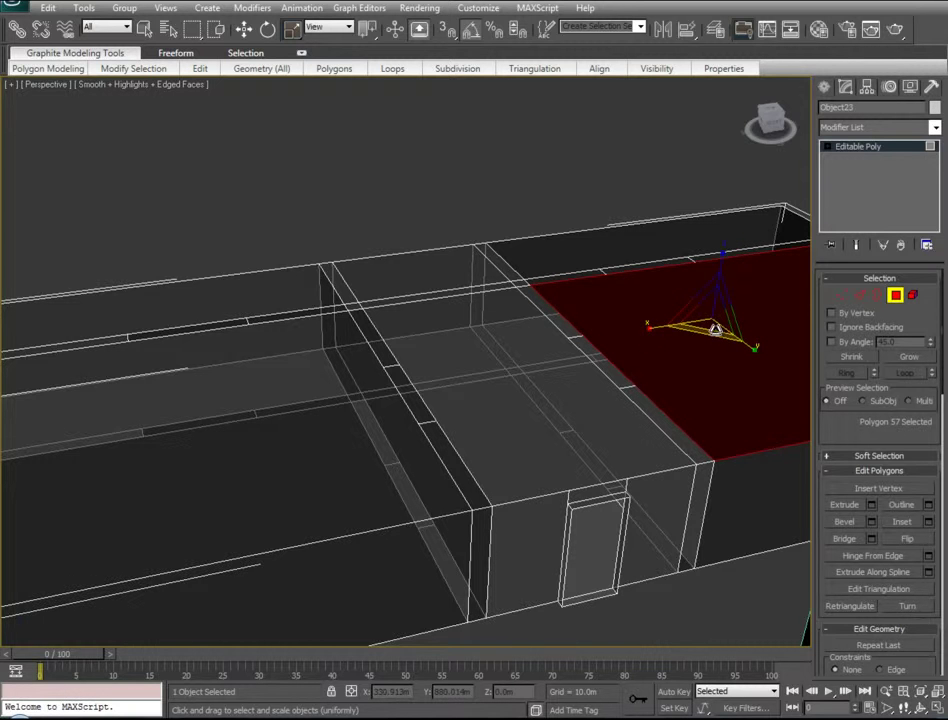
left_click(509, 238)
mouse_move(611, 404)
middle_mouse_down("alt")
mouse_move(584, 404)
mouse_move(607, 420)
middle_mouse_up("alt")
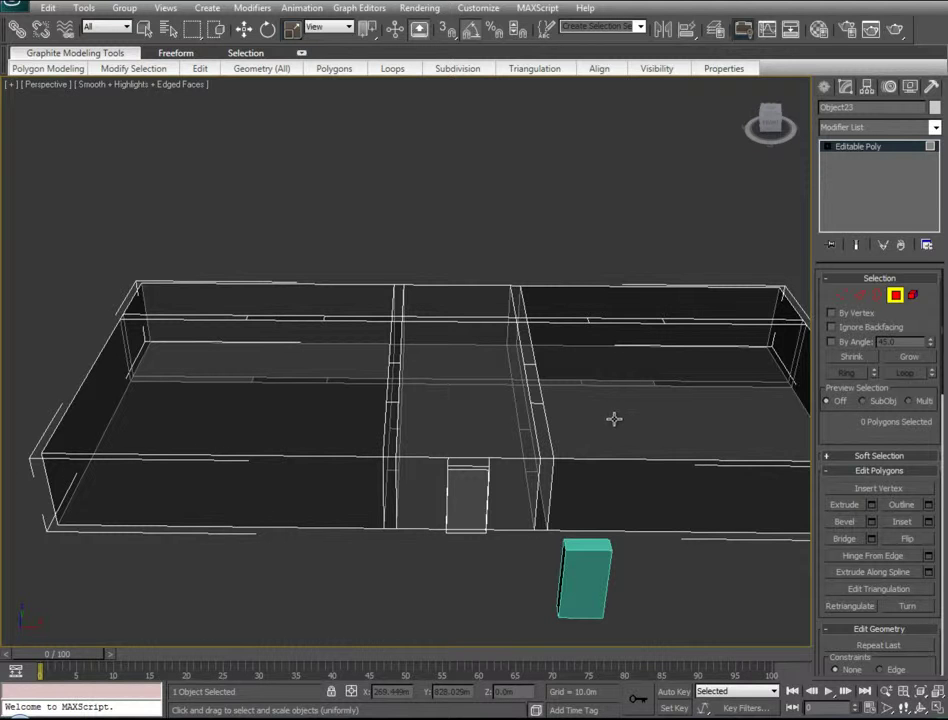
- Select the six large ceiling panels between the partition strips and hide them to expose the interior floor
left_click(630, 413)
left_click(286, 398, "ctrl")
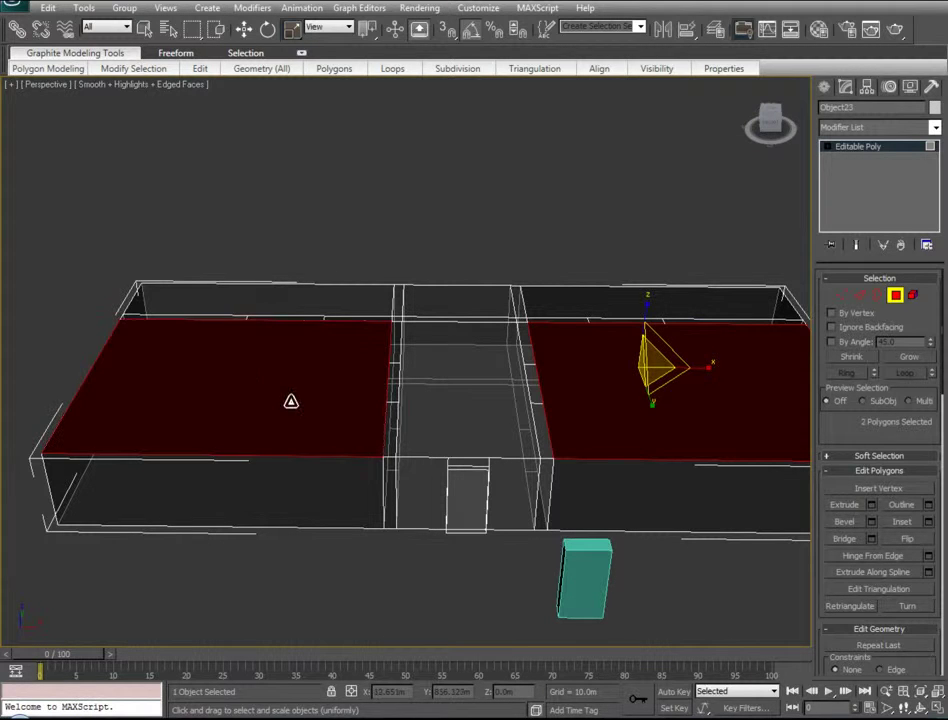
left_click(275, 296, "ctrl")
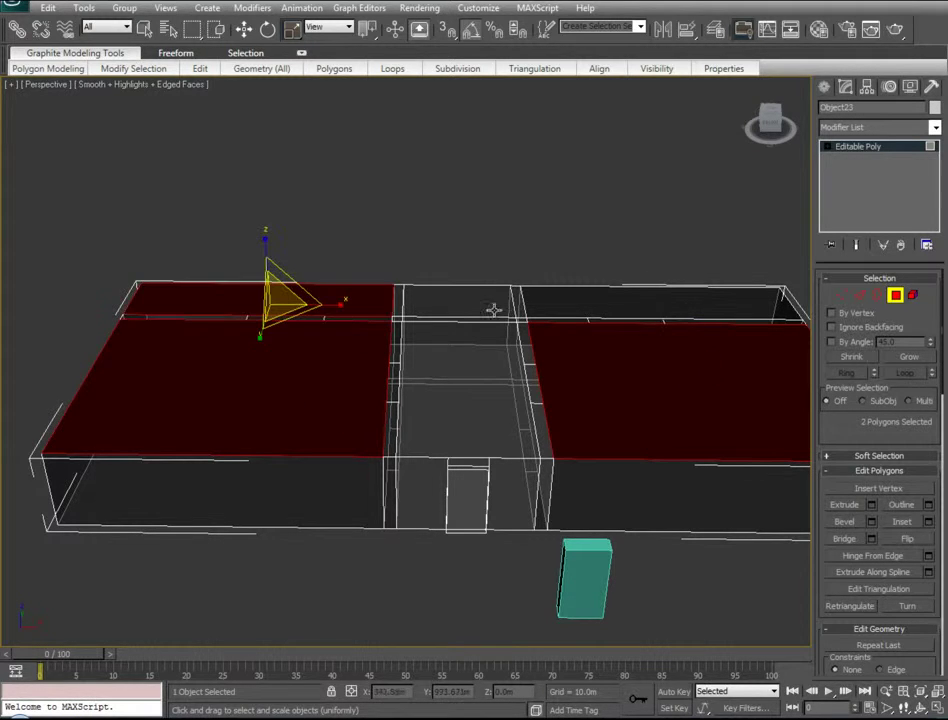
left_click(662, 301, "ctrl")
left_click(465, 298, "ctrl")
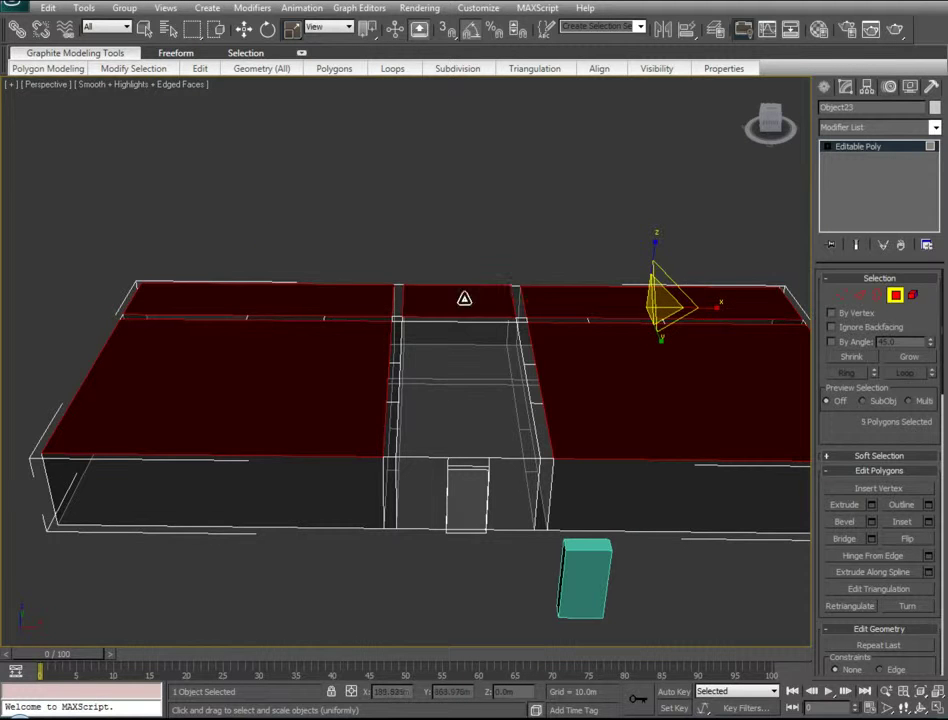
left_click(460, 384, "ctrl")
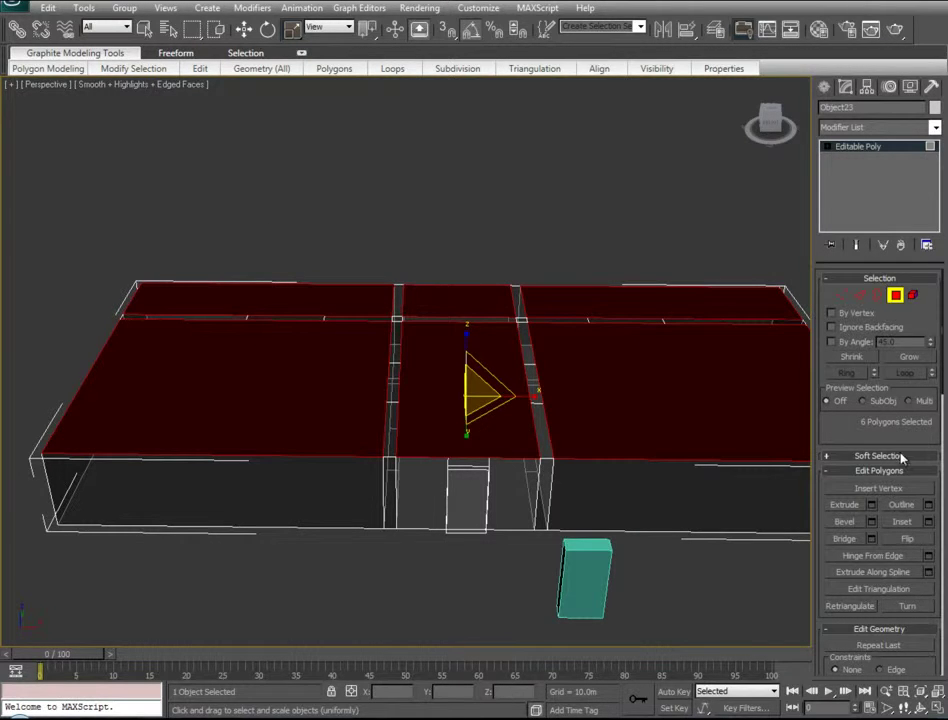
scroll(903, 457, "down", 5)
scroll(884, 541, "down", 2)
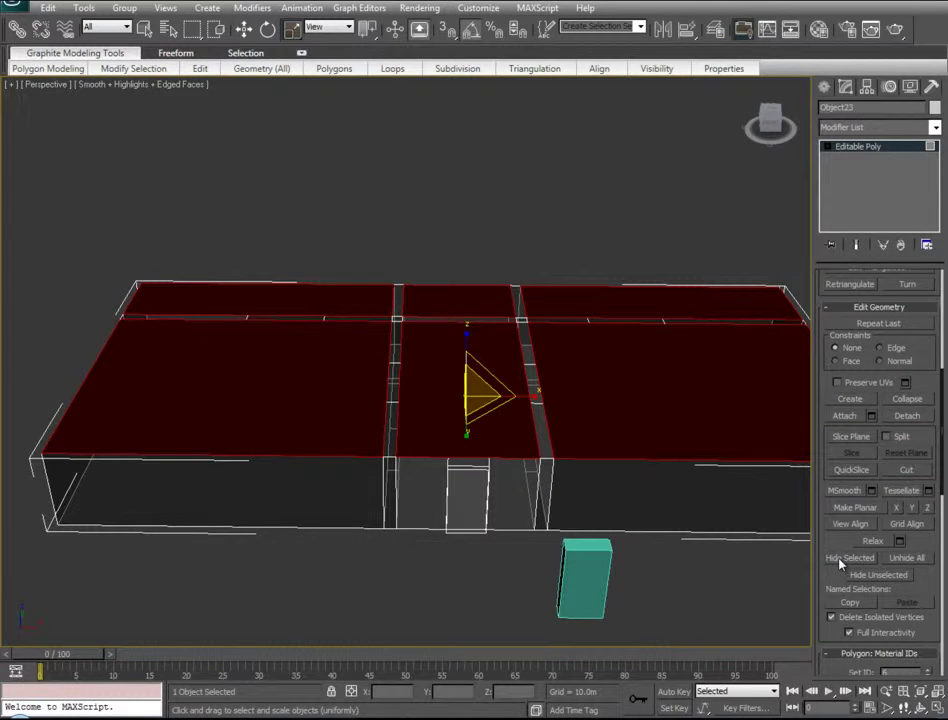
left_click(841, 560)
middle_click_drag(308, 431, 338, 440, "alt")
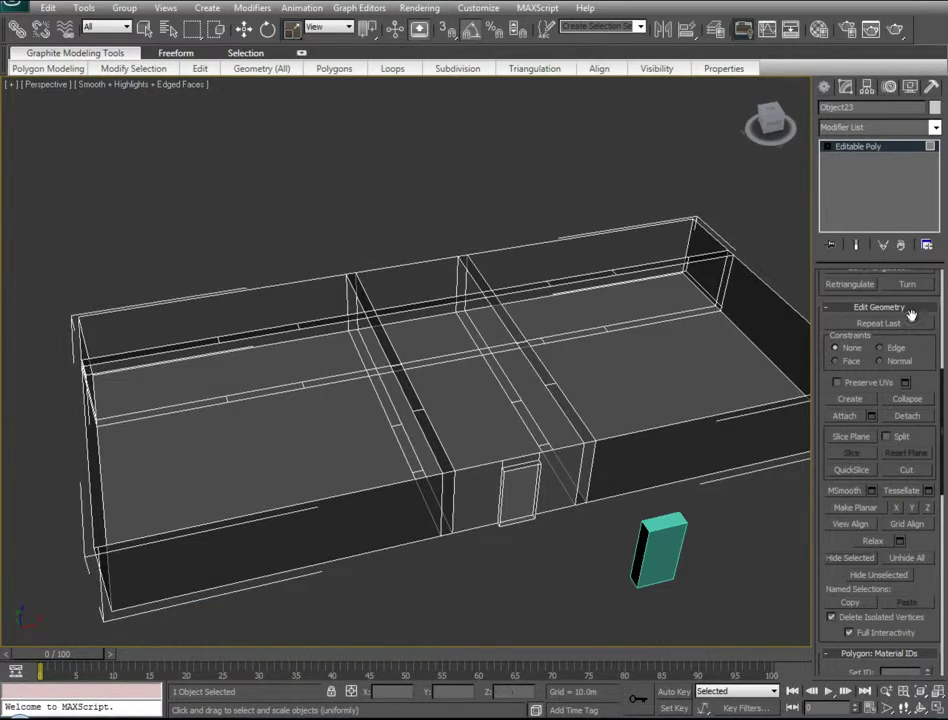
- Select the ten partition strips on the floor, leaving the doorway gaps out, and apply a Group extrusion with a height of 0.0 m
left_click_drag(928, 295, 928, 617)
left_click(334, 377)
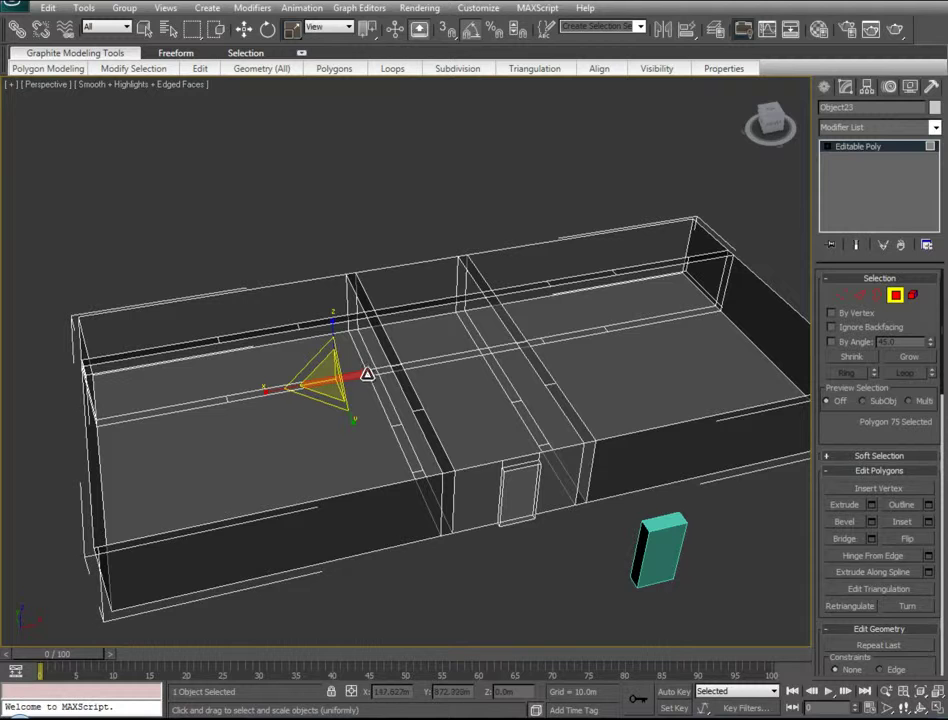
left_click(373, 375, "ctrl")
left_click_drag(375, 387, 227, 403)
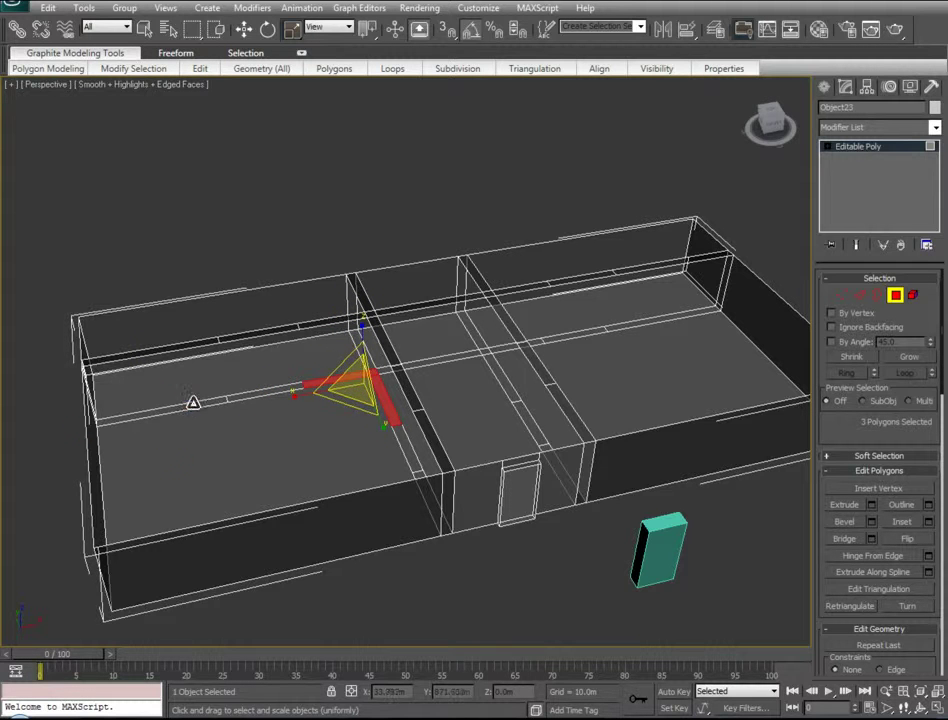
left_click(193, 402, "ctrl")
left_click(510, 345, "ctrl")
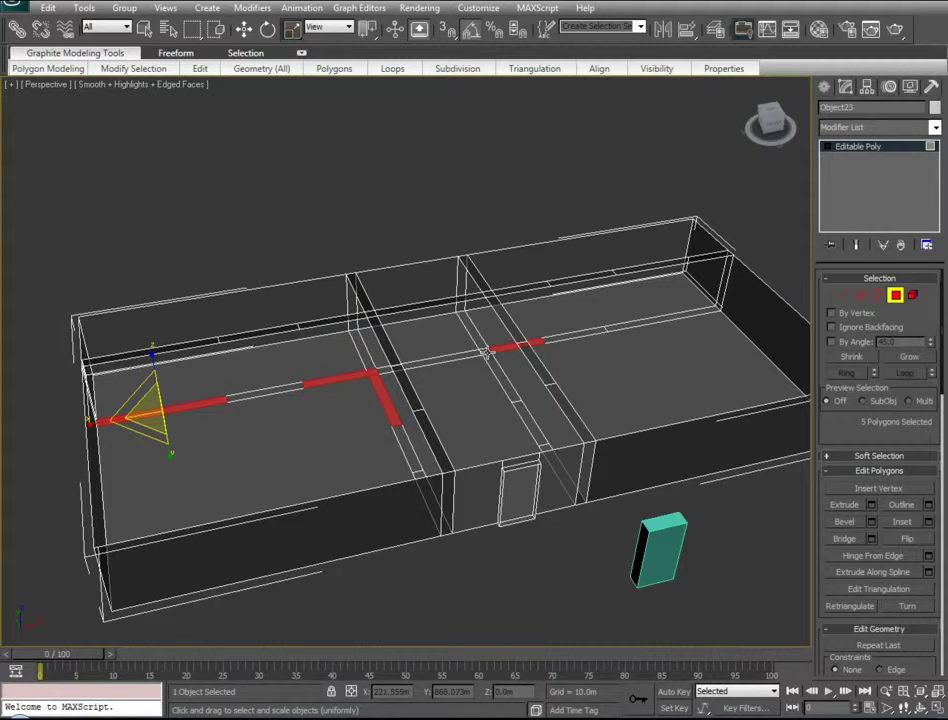
left_click(507, 385, "ctrl")
left_click(422, 471, "ctrl")
left_click(550, 448, "ctrl")
left_click(614, 327, "ctrl")
middle_click_drag(251, 438, 533, 444, "alt")
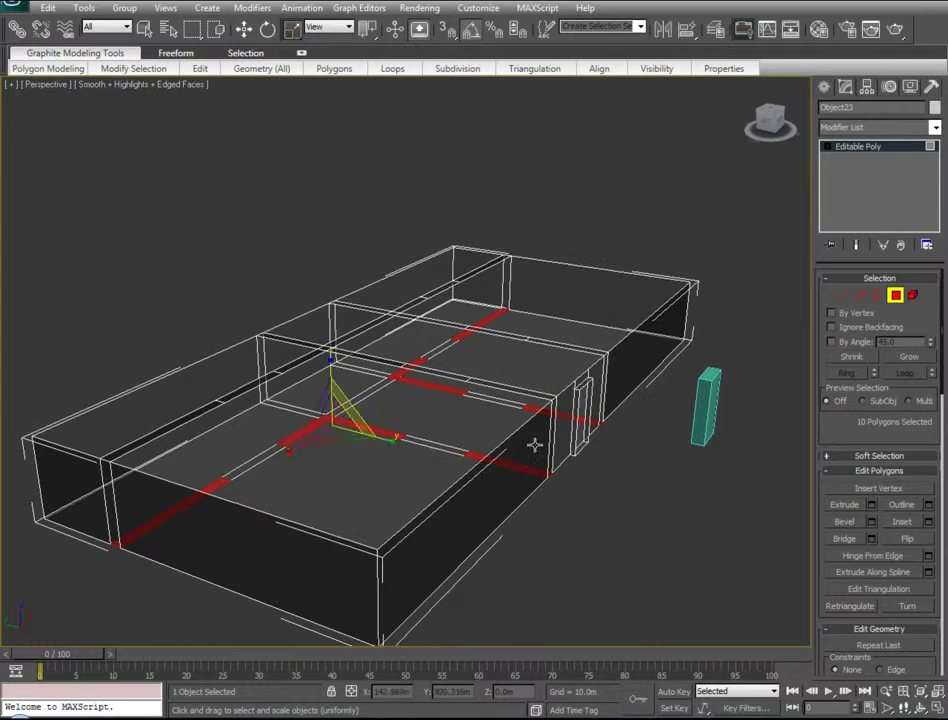
left_click(871, 506)
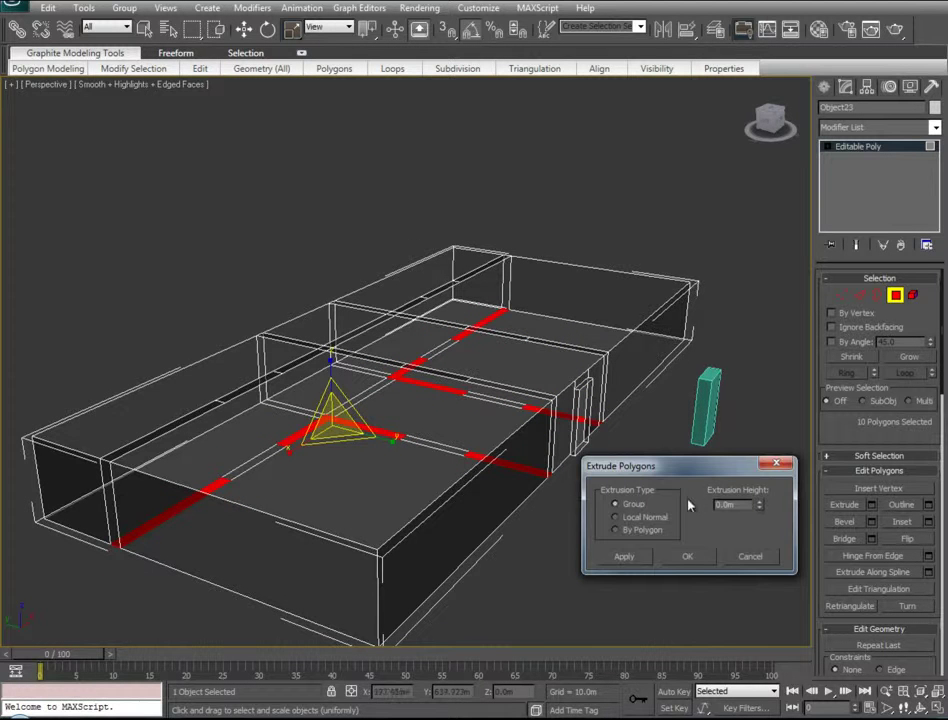
left_click(688, 557)
middle_click_drag(310, 400, 400, 388, "alt")
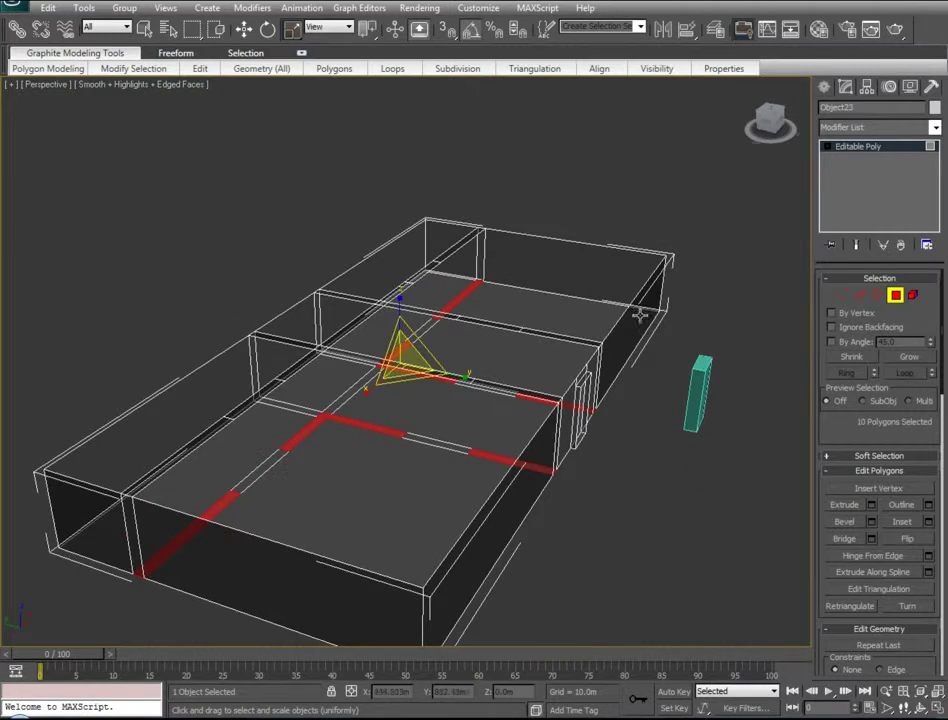
middle_click_drag(440, 398, 551, 425, "alt")
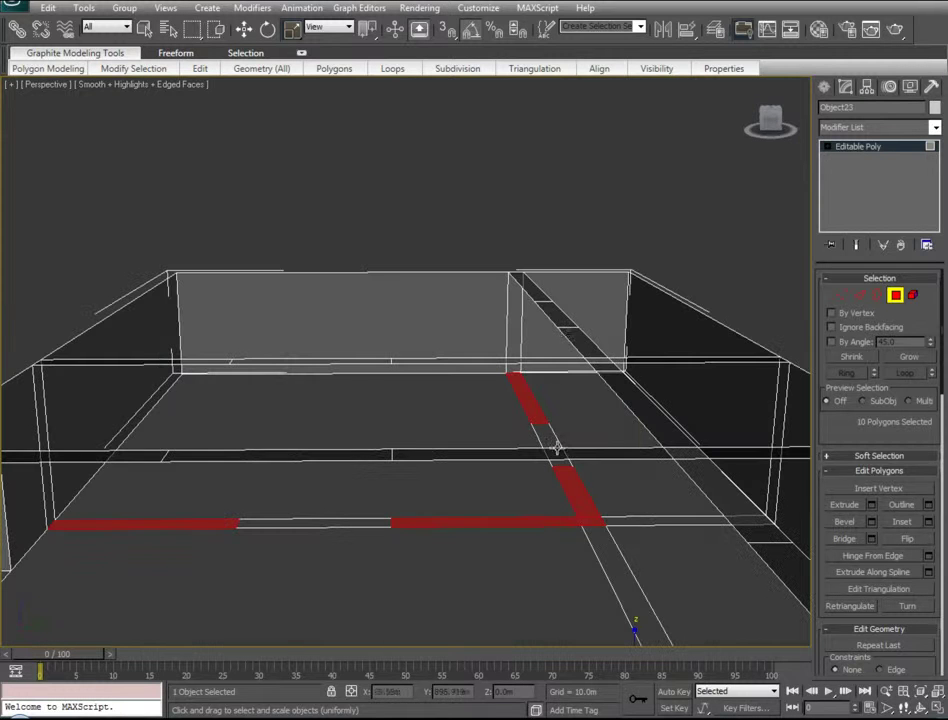
left_click(515, 313)
middle_click_drag(470, 370, 313, 344, "alt")
left_click(320, 324, "ctrl")
left_click(322, 288, "ctrl")
middle_click_drag(413, 366, 536, 341, "alt")
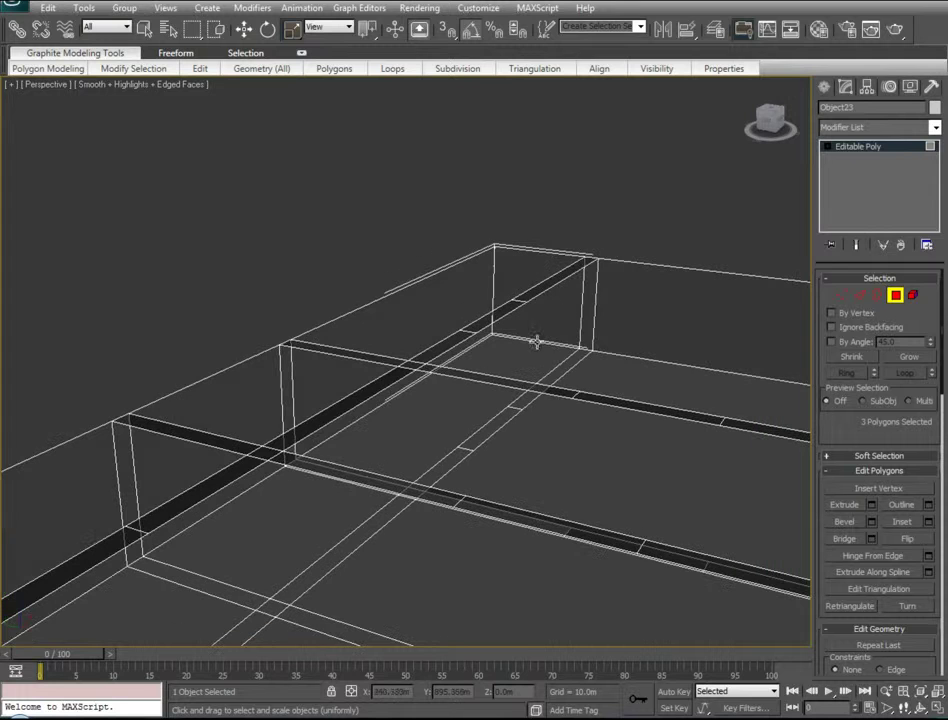
left_click(591, 300, "ctrl")
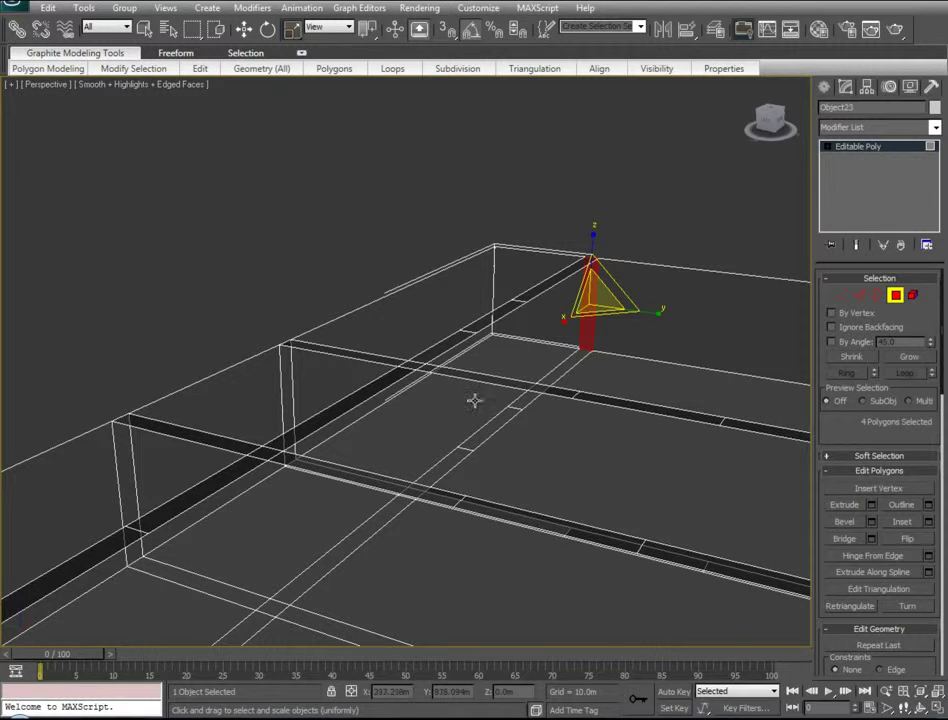
middle_click_drag(513, 395, 601, 406, "alt")
left_click(433, 358, "ctrl")
left_click(222, 396, "ctrl")
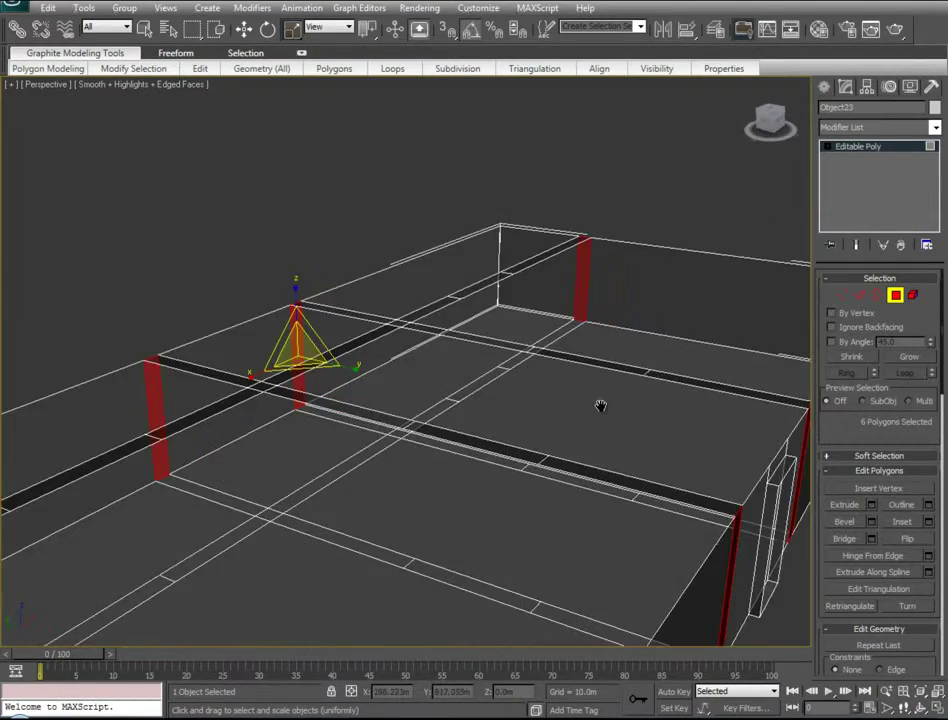
left_click(576, 407)
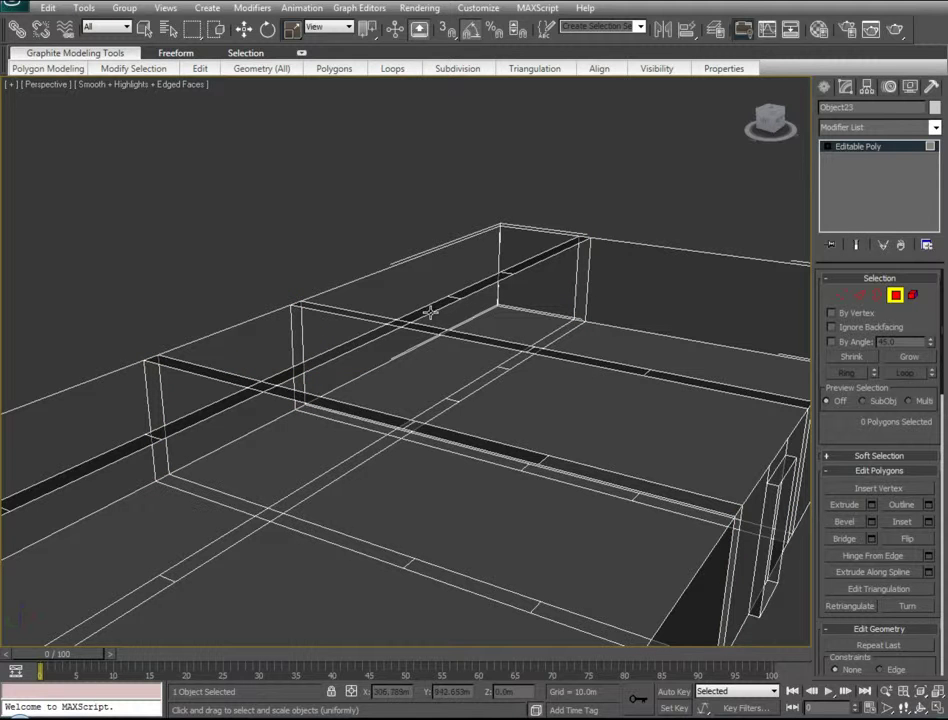
- Select the thirteen partition strips on the ceiling, skipping the four doorway segments, and delete them
left_click(522, 265)
left_click(430, 306, "ctrl")
left_click(390, 319, "ctrl")
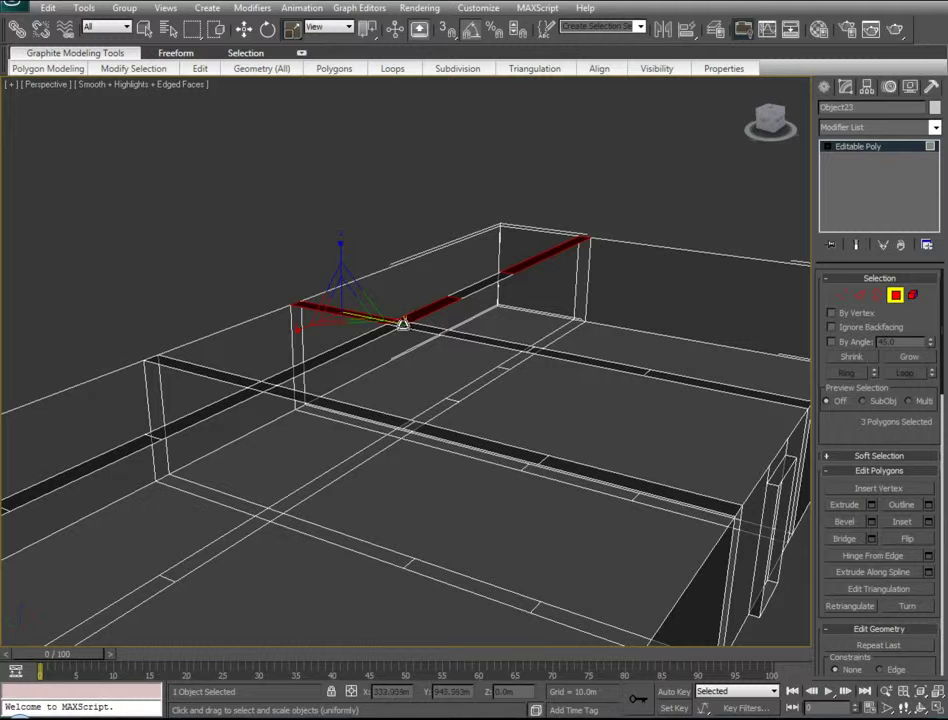
left_click(417, 327, "ctrl")
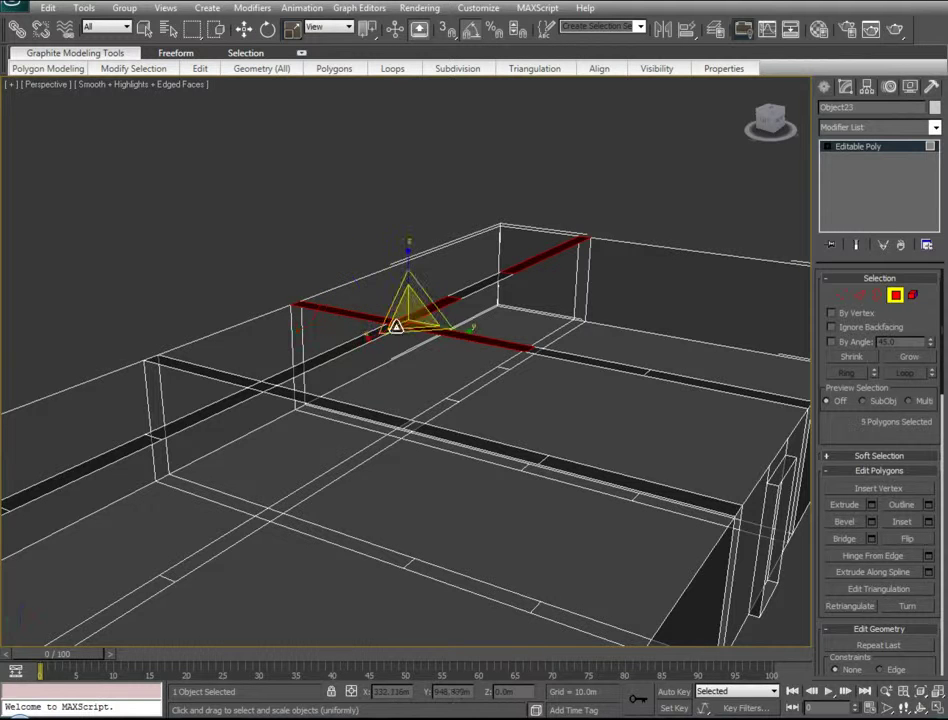
left_click(345, 344, "ctrl")
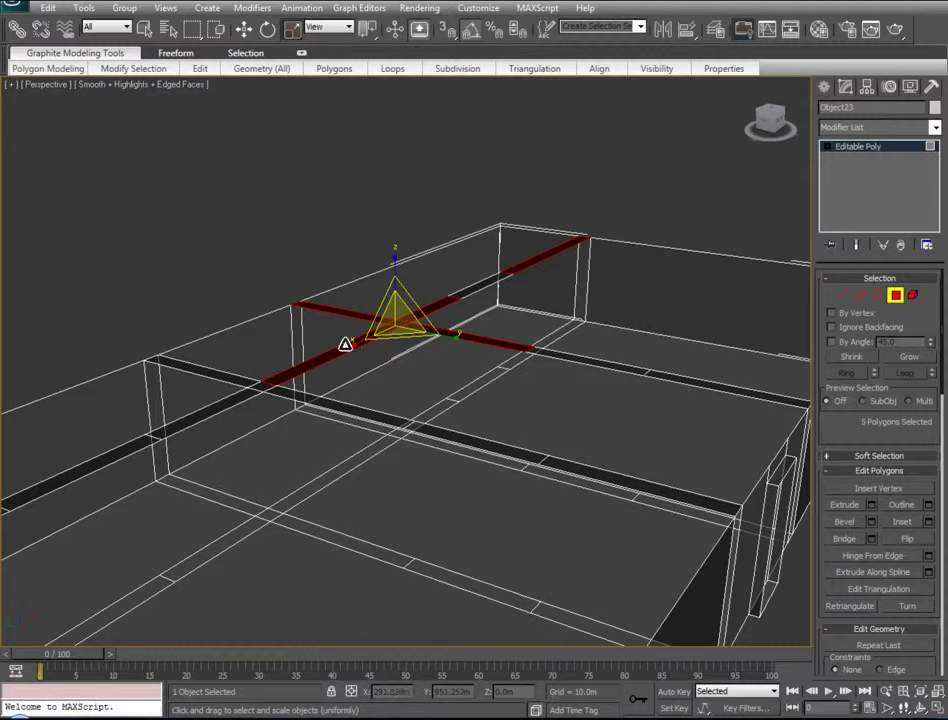
left_click(666, 374, "ctrl")
left_click(597, 473, "ctrl")
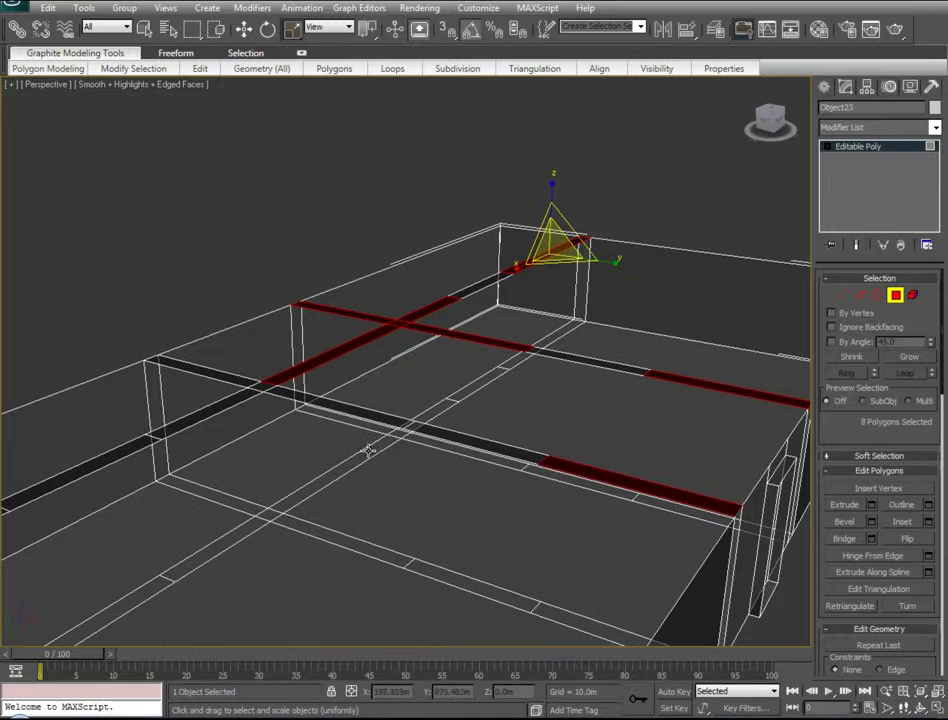
left_click(331, 411, "ctrl")
middle_click_drag(393, 430, 340, 390, "alt")
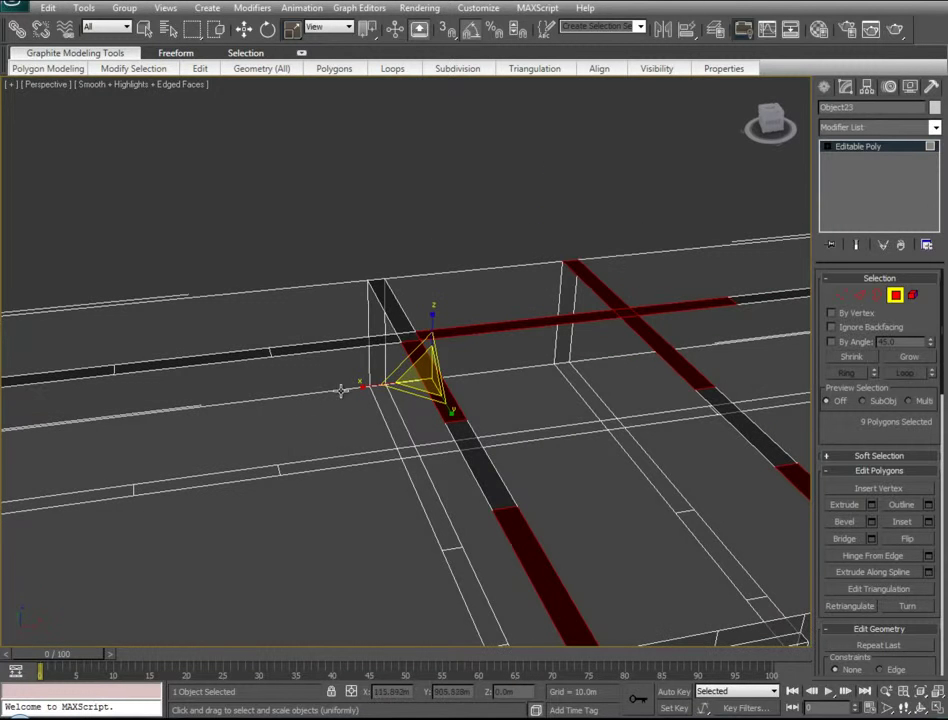
left_click(406, 339, "ctrl")
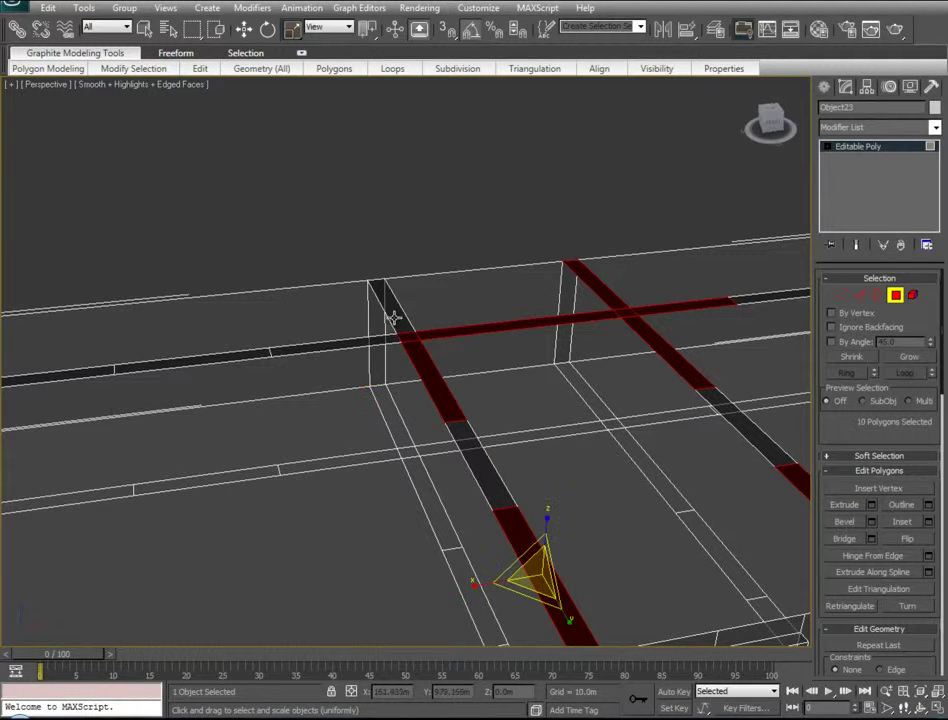
left_click(393, 318, "ctrl")
left_click(371, 341, "ctrl")
middle_click_drag(321, 382, 379, 351, "alt")
left_click(360, 335, "ctrl")
middle_click_drag(341, 439, 460, 447, "alt")
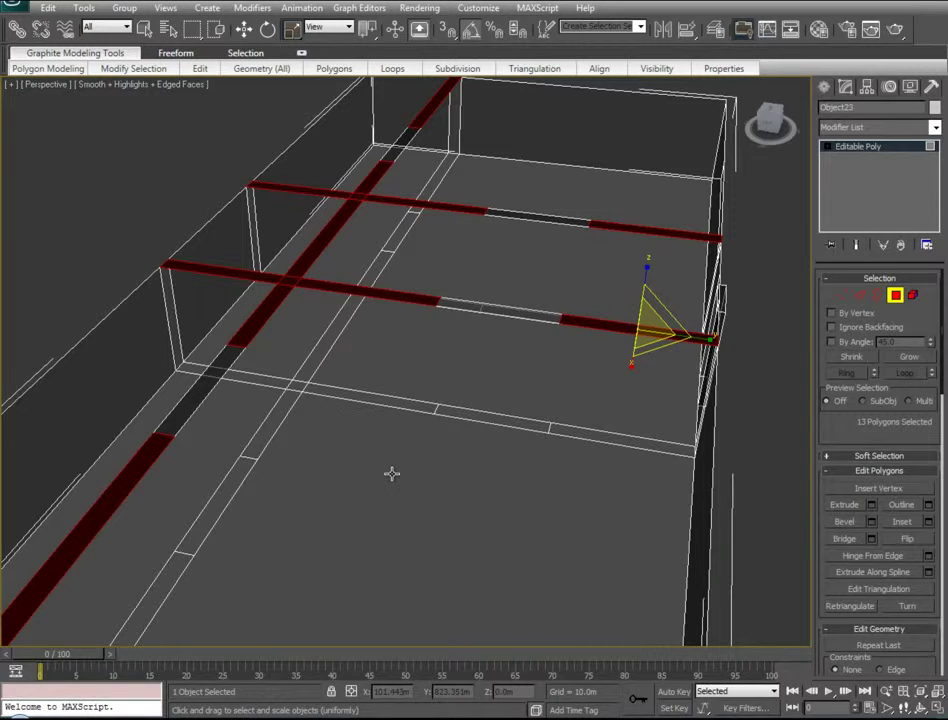
key("Delete")
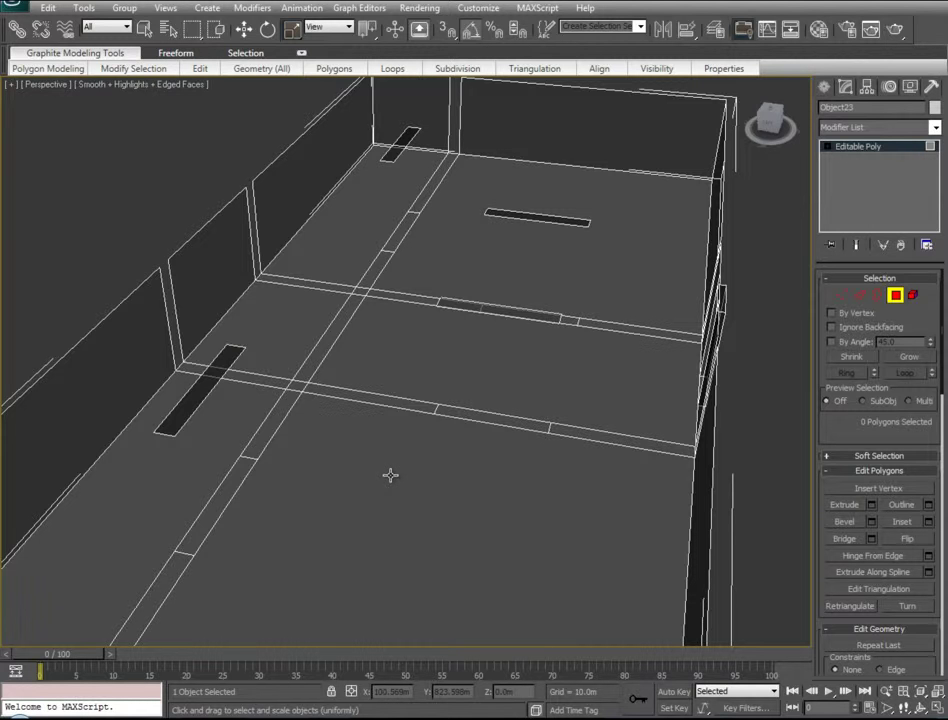
- Select the ten partition strips on the floor, leaving out the doorway gaps and the strip segments across the corridor
middle_click_drag(307, 475, 376, 404, "alt")
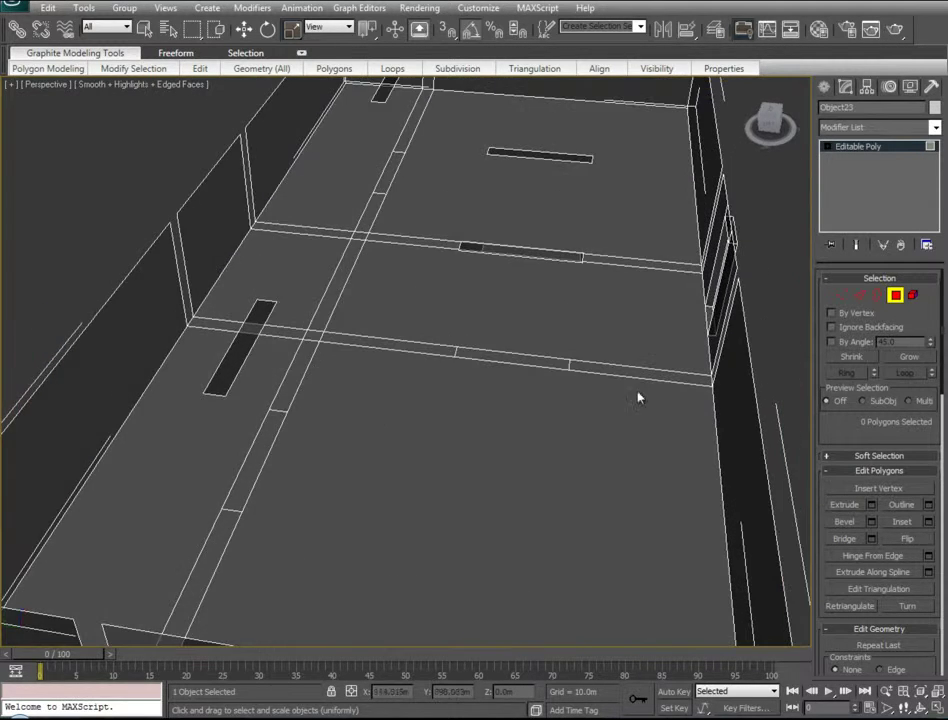
left_click(673, 370)
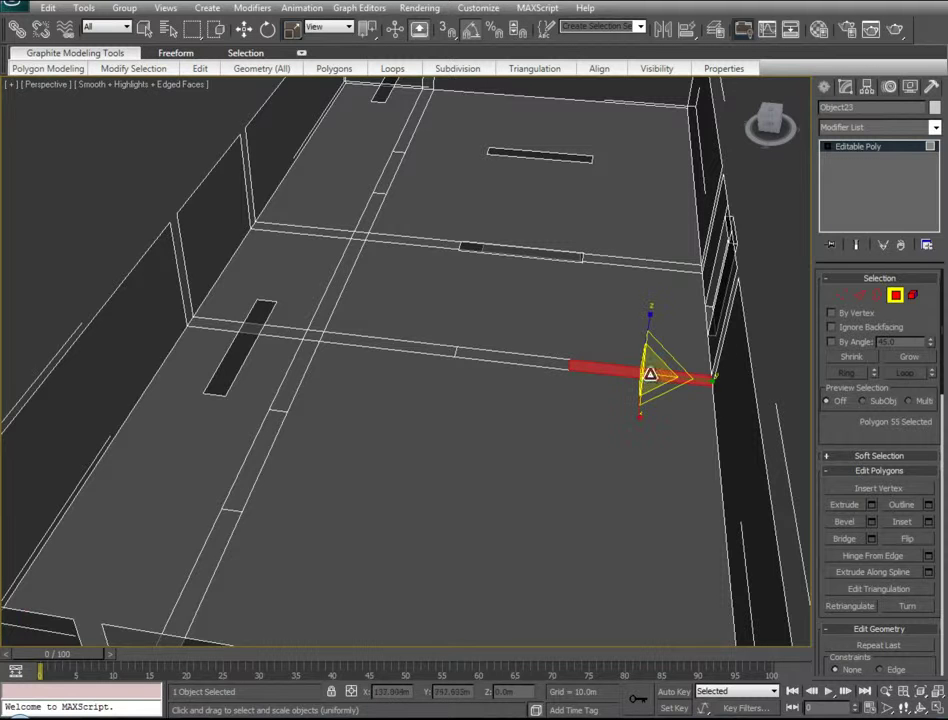
left_click(363, 336, "ctrl")
left_click(322, 325, "ctrl")
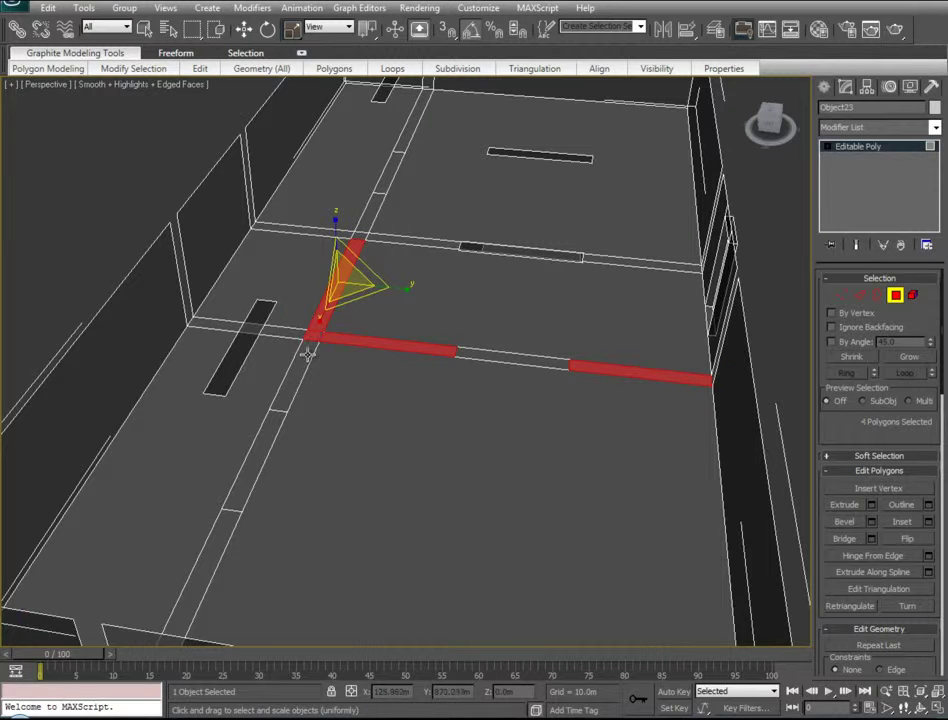
left_click(302, 375, "ctrl")
left_click(345, 280, "ctrl")
left_click(338, 283, "alt")
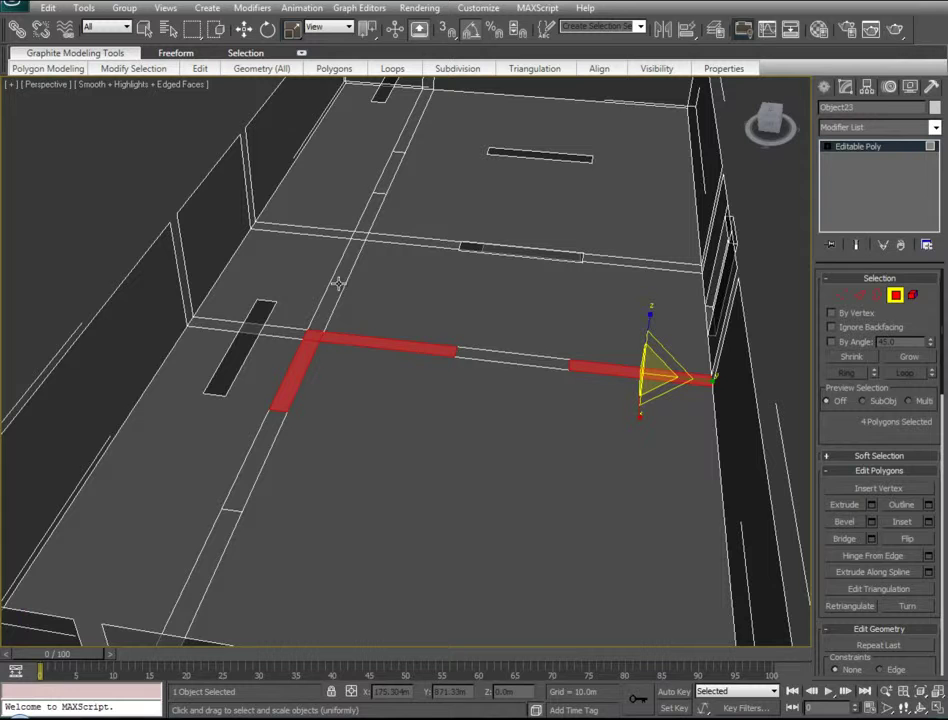
left_click(362, 236, "ctrl")
left_click(369, 222, "ctrl")
left_click(406, 241, "ctrl")
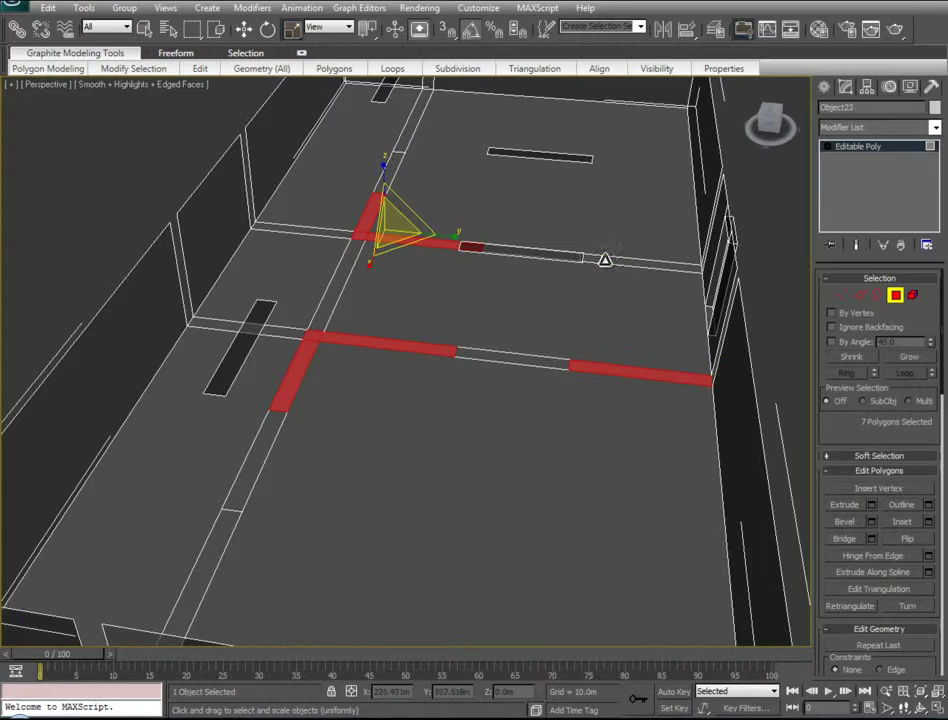
left_click(604, 259, "ctrl")
left_click(405, 133, "ctrl")
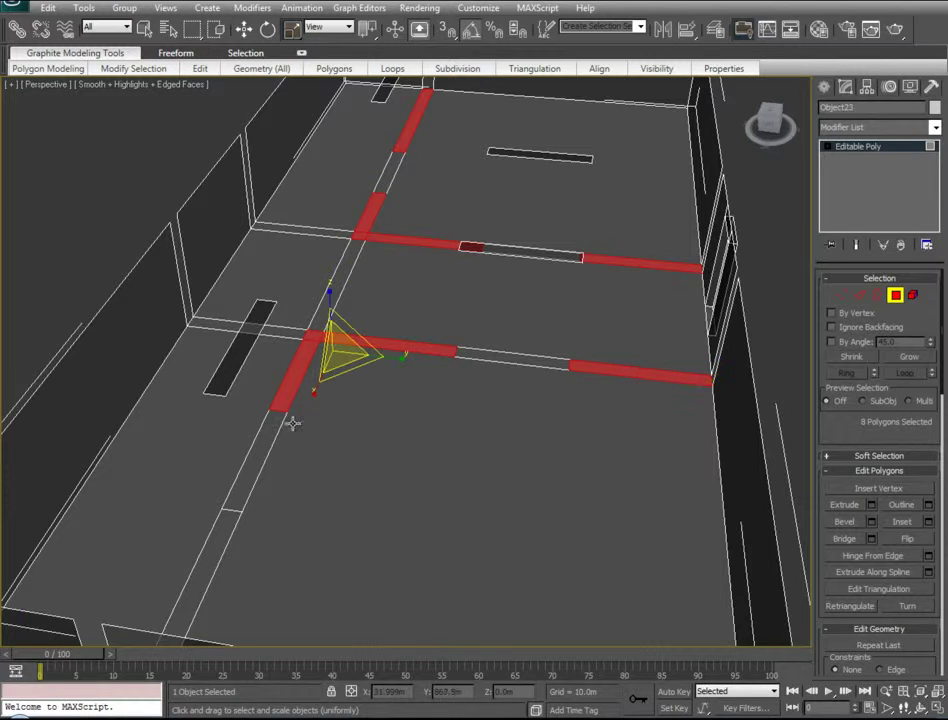
left_click(250, 477, "ctrl")
left_click(224, 530, "ctrl")
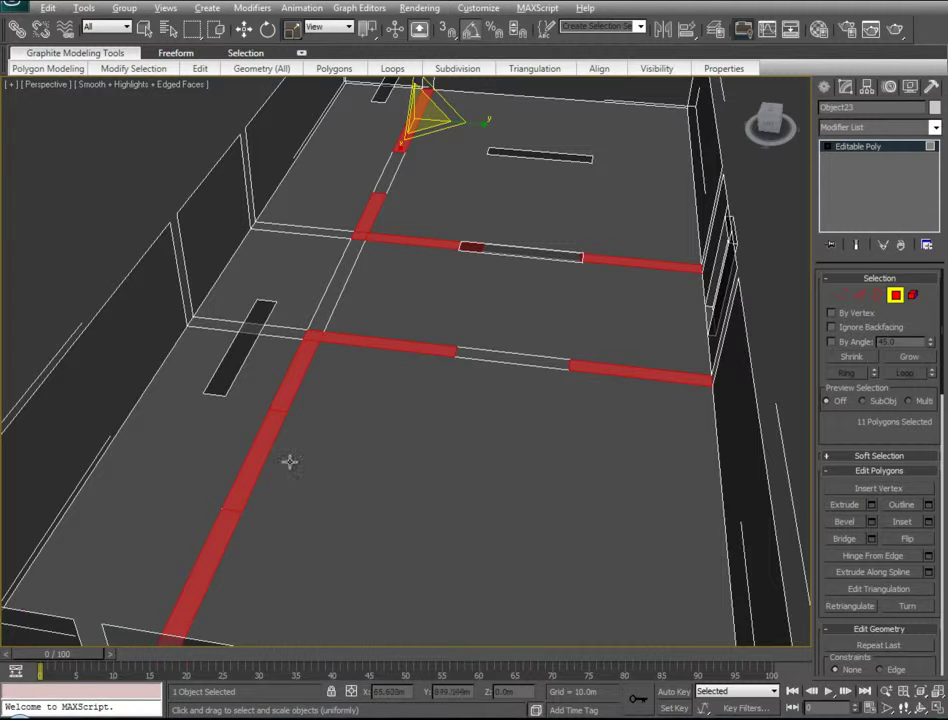
left_click(256, 449, "alt")
mouse_move(334, 470)
middle_mouse_down("alt")
mouse_move(377, 529)
mouse_move(349, 467)
middle_mouse_up("alt")
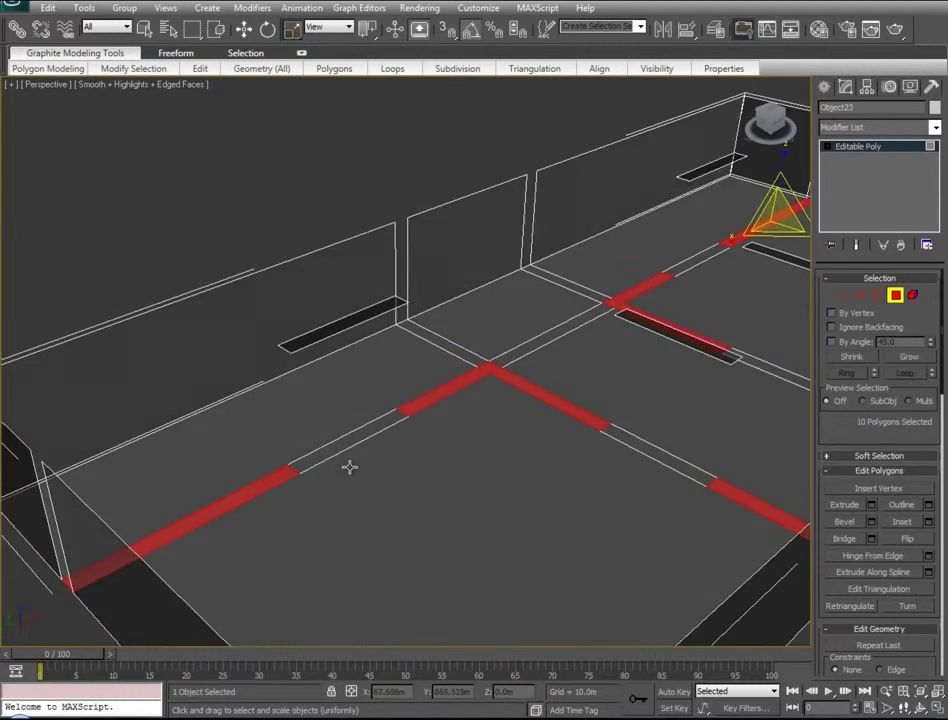
- Move the selected strips up to ceiling height to raise the partition walls, and clear the polygon selection
scroll(340, 469, "down", 5)
right_click(592, 327)
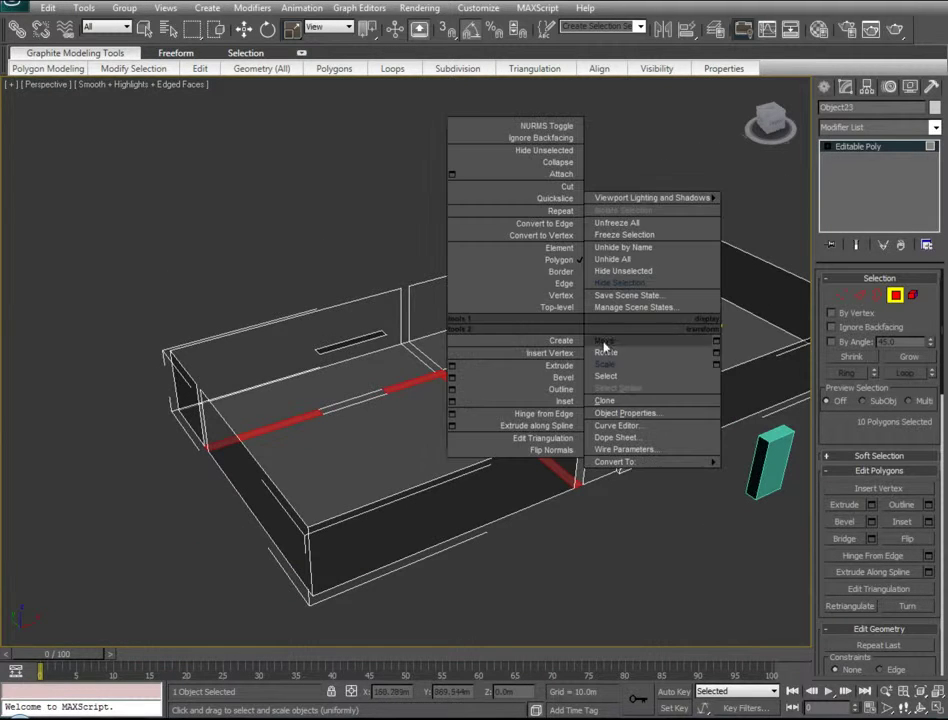
left_click(603, 343)
left_click_drag(636, 262, 669, 186)
scroll(508, 306, "up", 6)
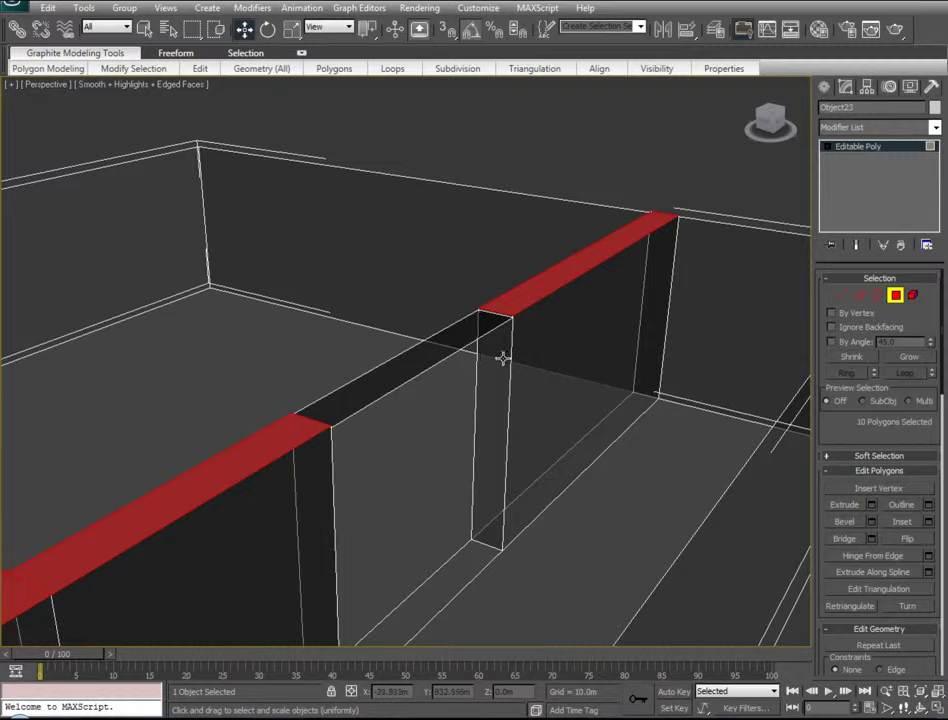
key("ctrl+d")
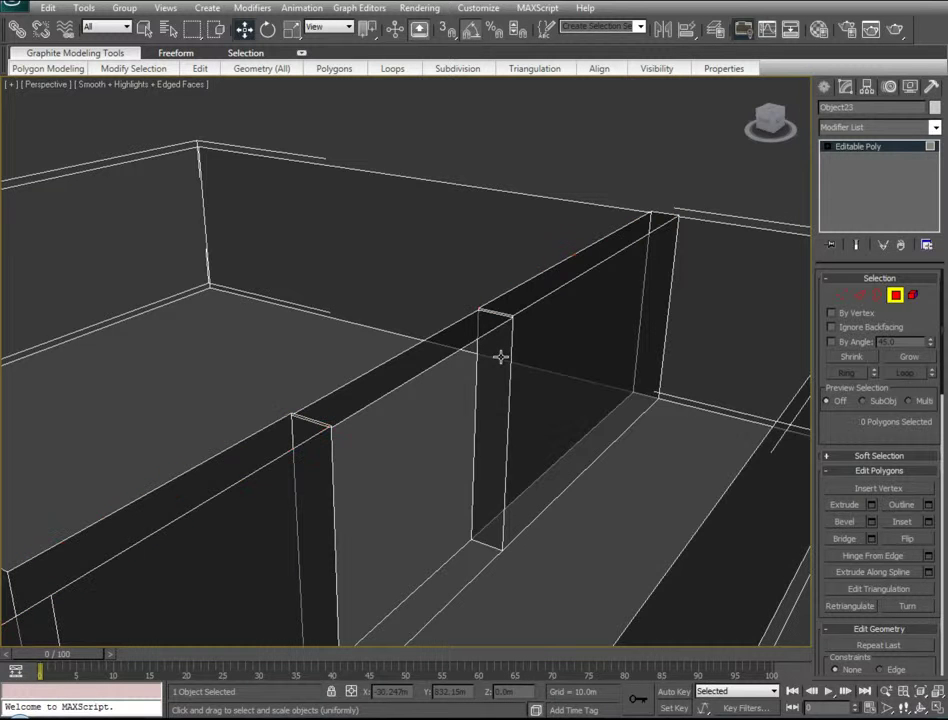
- Select the building's upper row of vertices in the front view, excluding the door opening's top corners, and switch to Scale for levelling them
middle_click_drag(455, 423, 404, 457, "alt")
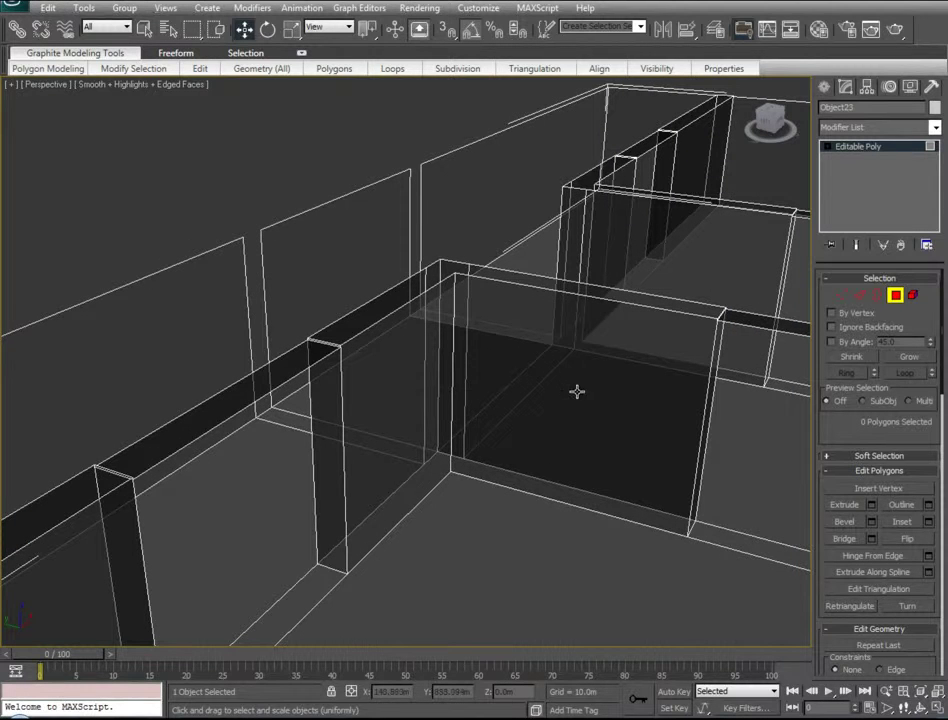
key("f")
middle_click_drag(635, 361, 508, 360)
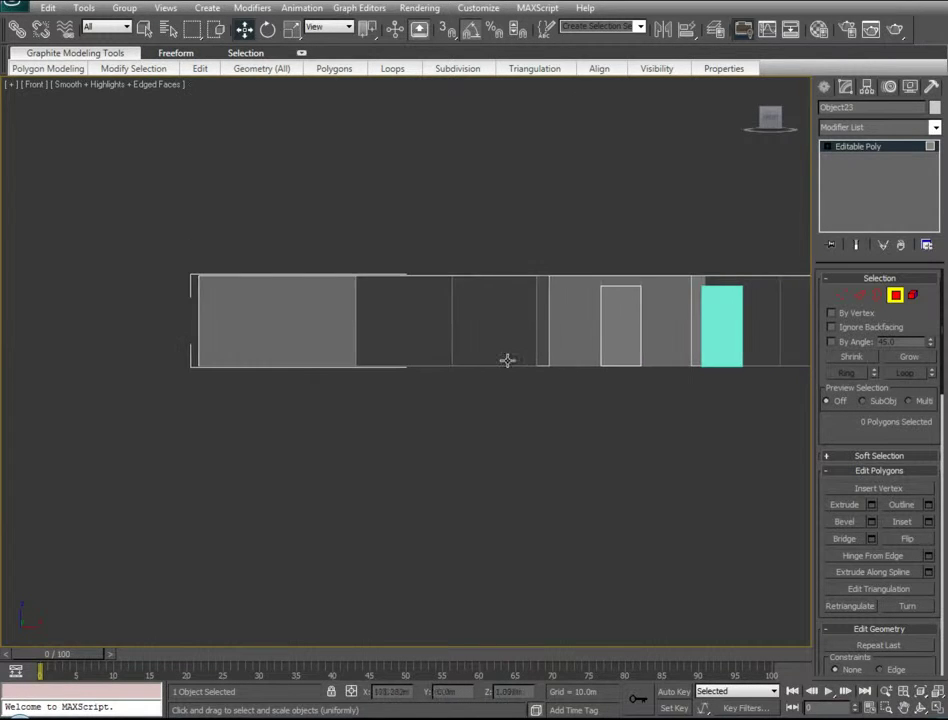
left_click(842, 295)
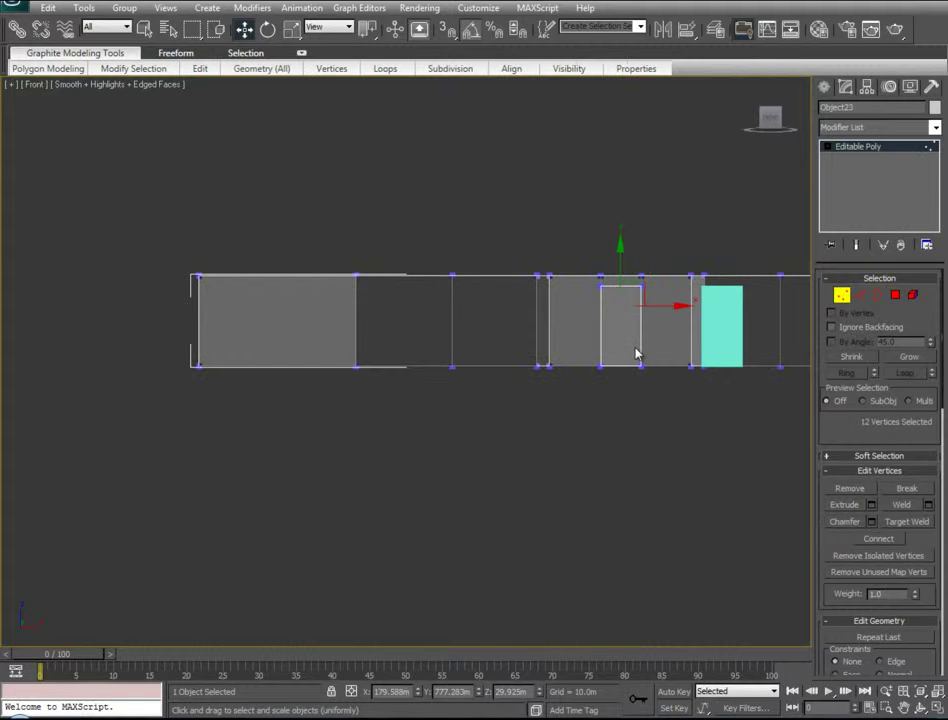
middle_click_drag(635, 352, 491, 355)
scroll(491, 355, "down", 2)
left_click_drag(786, 295, 140, 315)
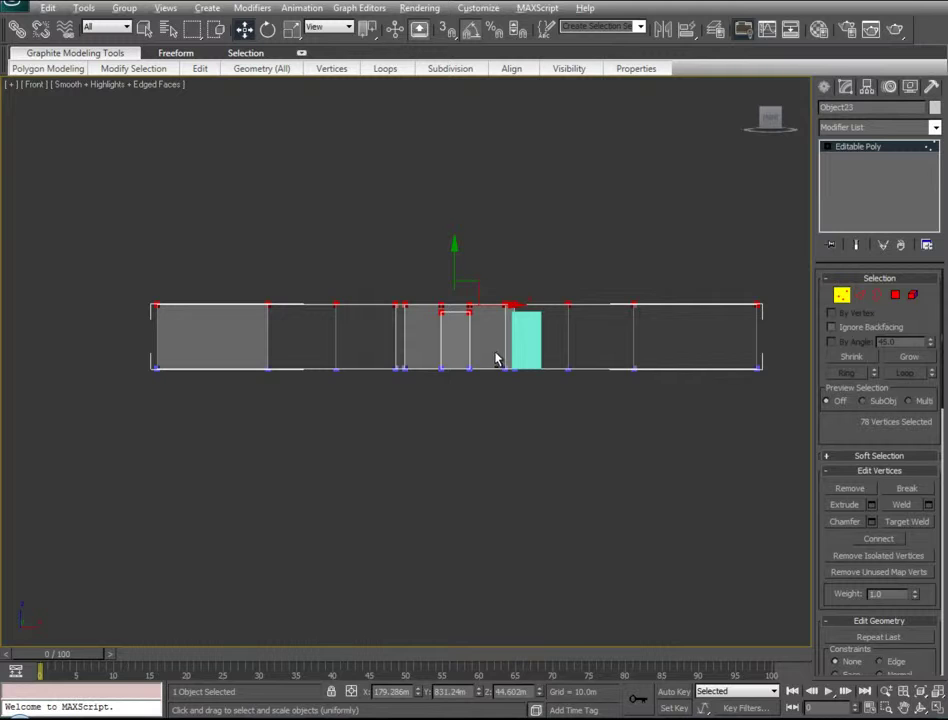
middle_click_drag(495, 352, 461, 365)
scroll(442, 364, "up", 5)
left_click_drag(572, 313, 357, 202)
middle_click_drag(476, 280, 478, 423)
scroll(485, 416, "down", 4)
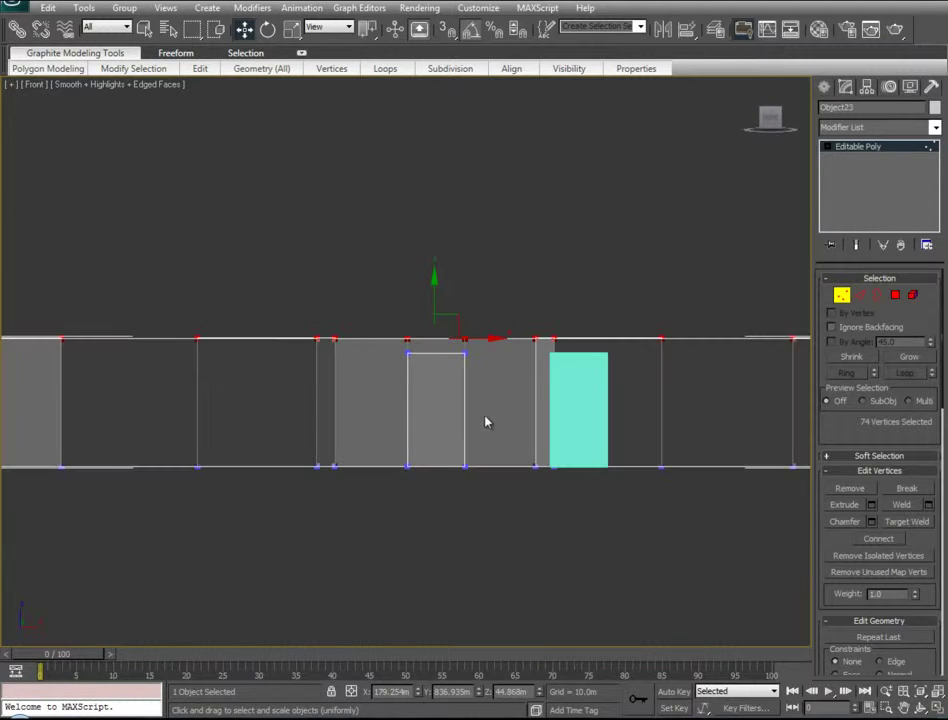
scroll(440, 428, "down", 1)
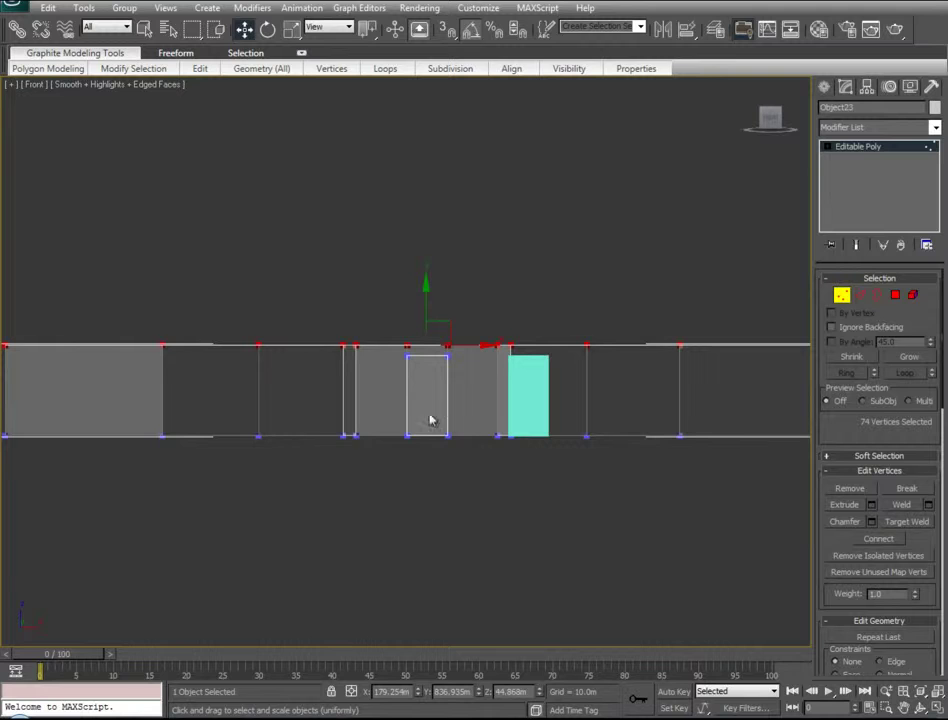
right_click(383, 317)
left_click(394, 360)
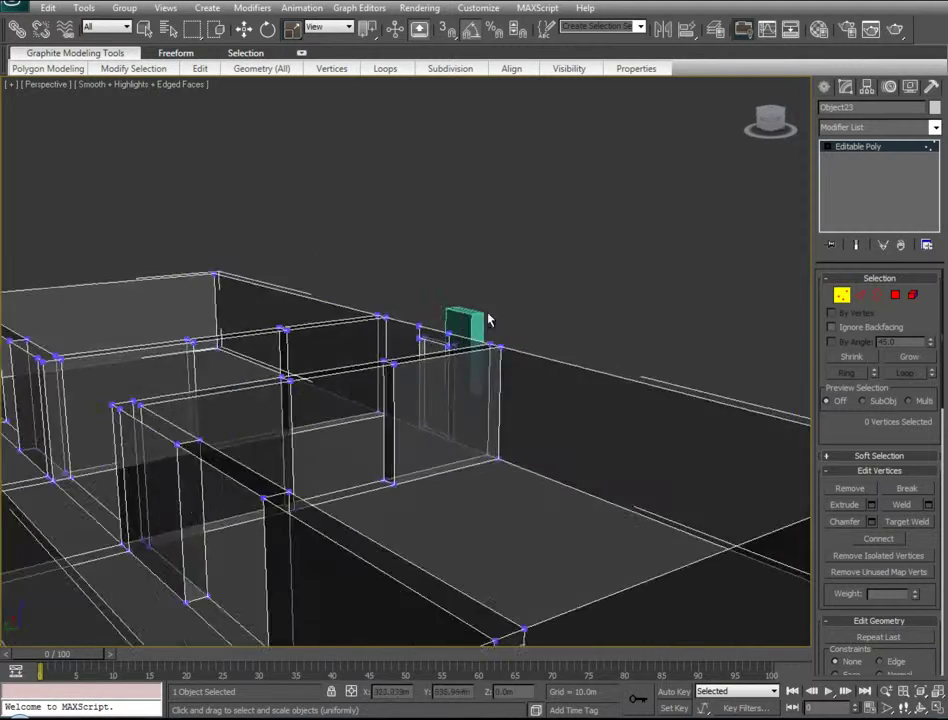
- Select all vertices along the tops of the partition walls, including doorway corners, wall junctions and outer-wall ends
middle_click_drag(487, 316, 391, 328, "alt")
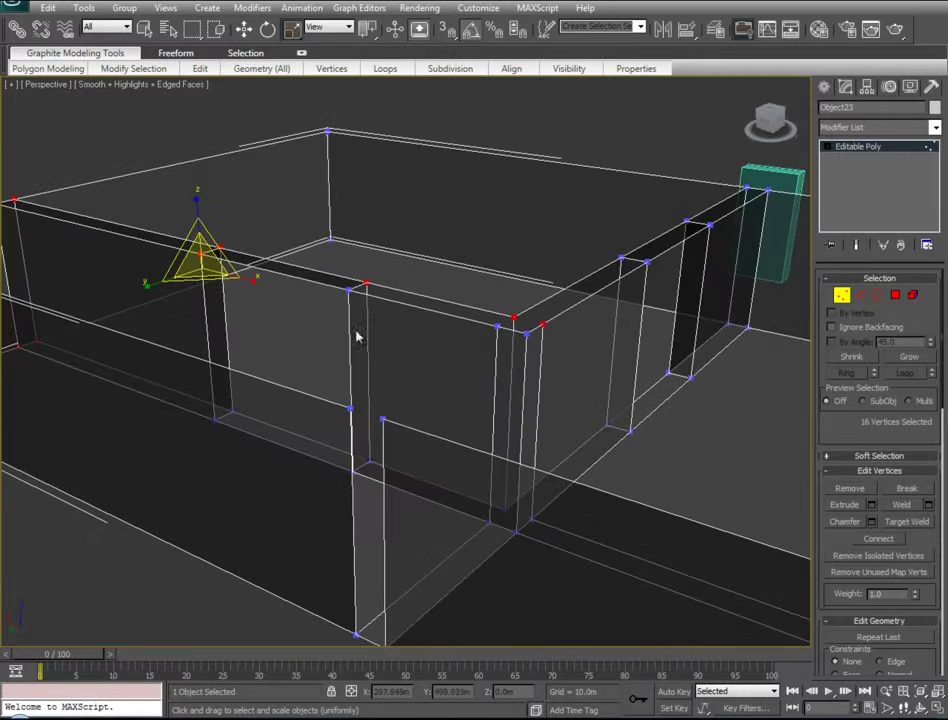
left_click_drag(703, 167, 780, 210, "ctrl")
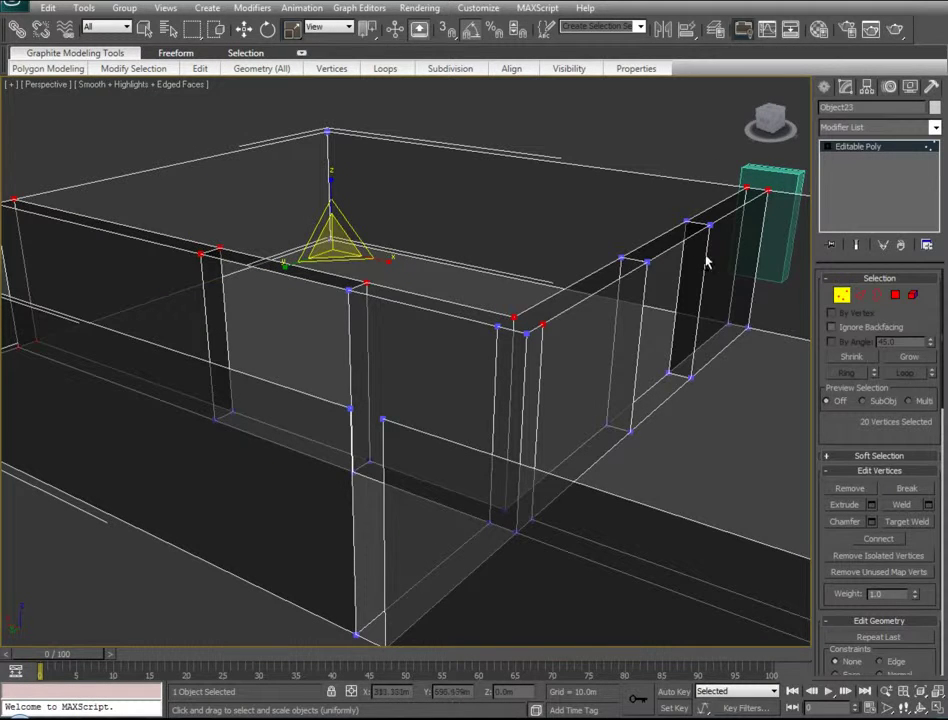
left_click_drag(706, 256, 724, 252, "ctrl")
left_click_drag(590, 241, 650, 267, "ctrl")
left_click_drag(485, 308, 528, 346, "ctrl")
middle_click_drag(434, 313, 450, 316, "alt")
left_click_drag(372, 282, 398, 321, "ctrl")
middle_click_drag(566, 247, 406, 276)
left_click_drag(549, 231, 608, 275, "ctrl")
middle_click_drag(470, 270, 552, 245, "alt")
left_click_drag(561, 195, 642, 291, "ctrl")
middle_click_drag(395, 271, 468, 276, "alt")
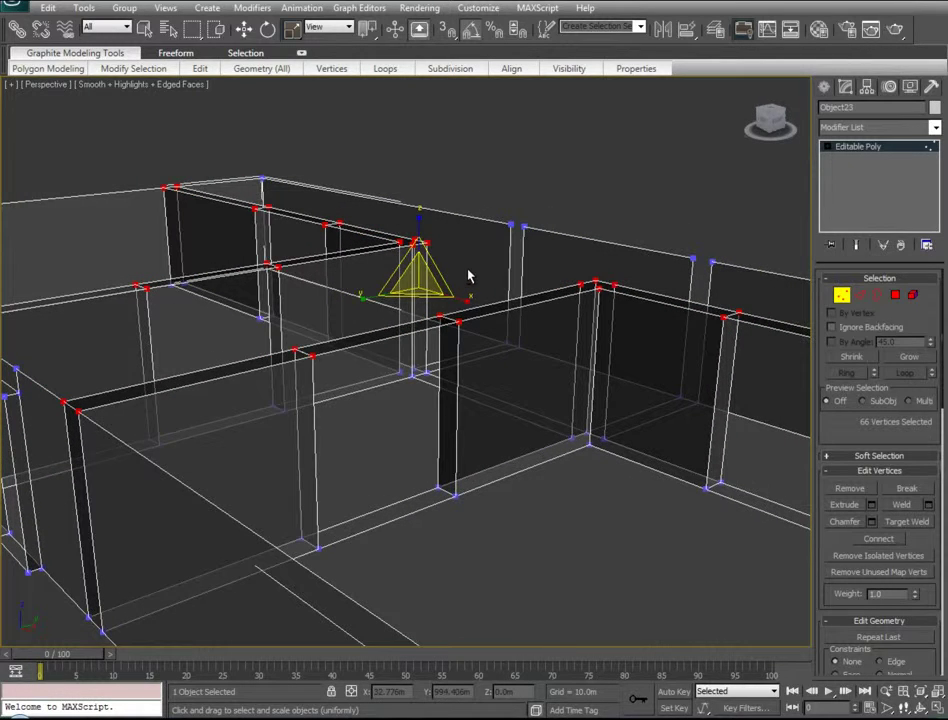
- Switch to polygon editing and unhide all the hidden ceiling polygons
left_click(842, 296)
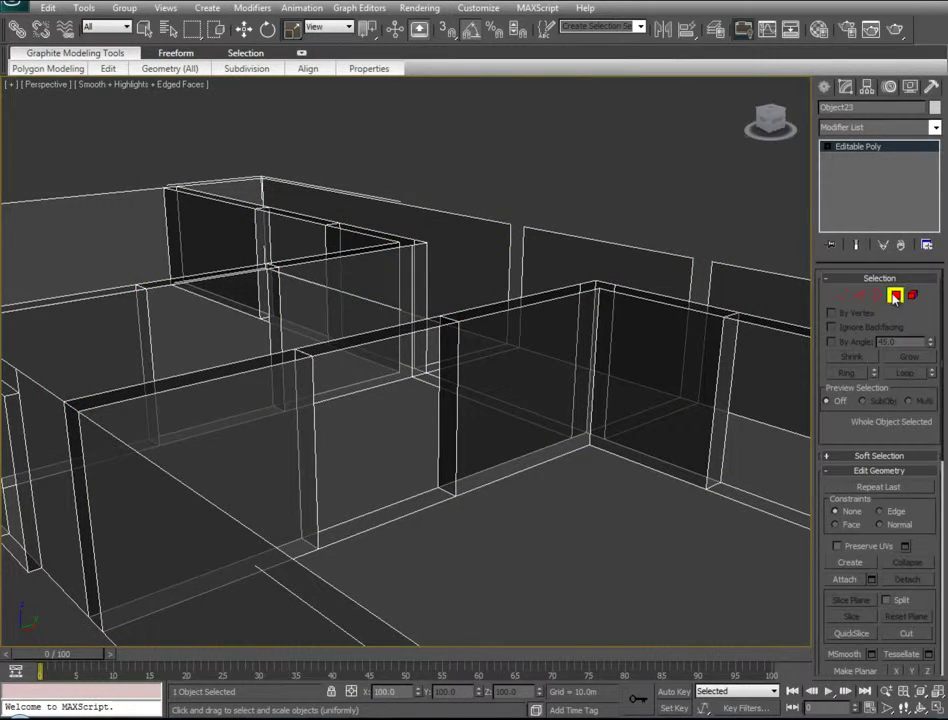
left_click(895, 295)
scroll(848, 409, "down", 1)
scroll(849, 409, "down", 6)
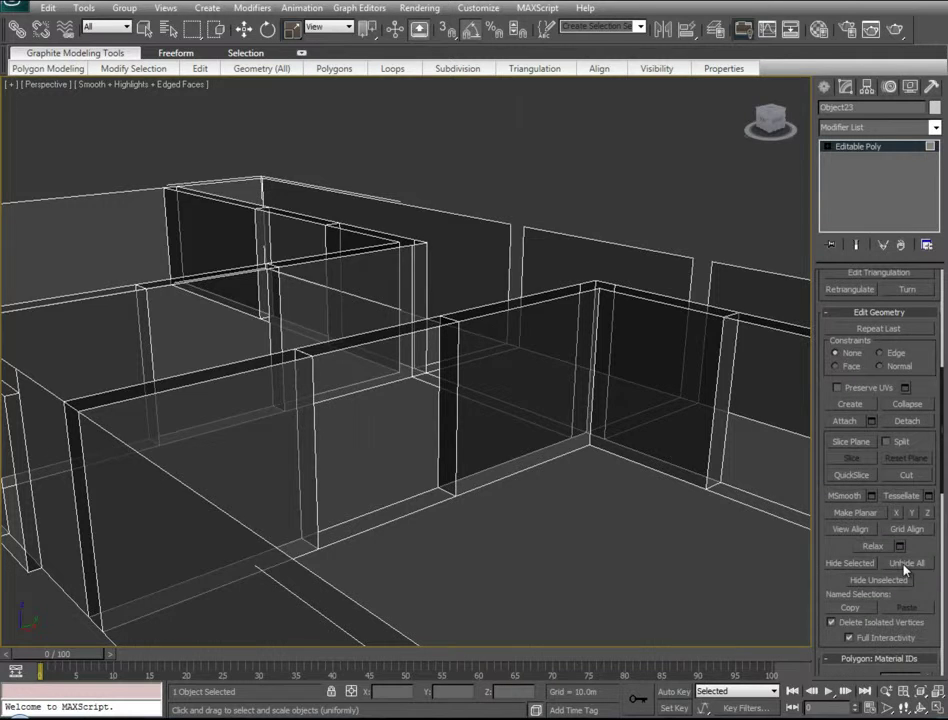
left_click(906, 566)
scroll(560, 518, "up", 10)
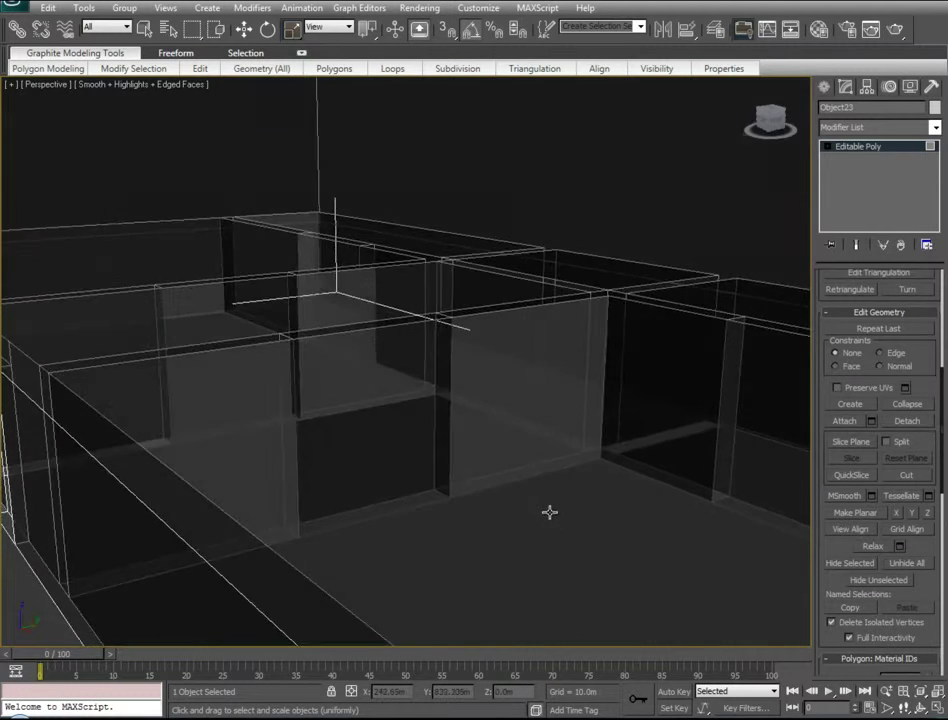
scroll(533, 502, "up", 3)
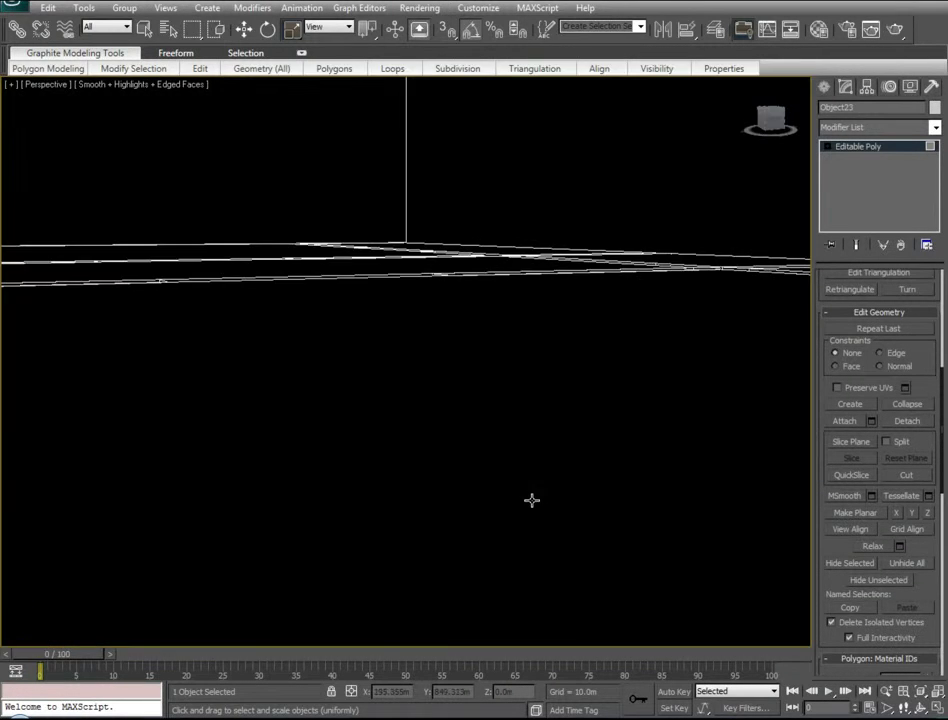
scroll(692, 495, "down", 5)
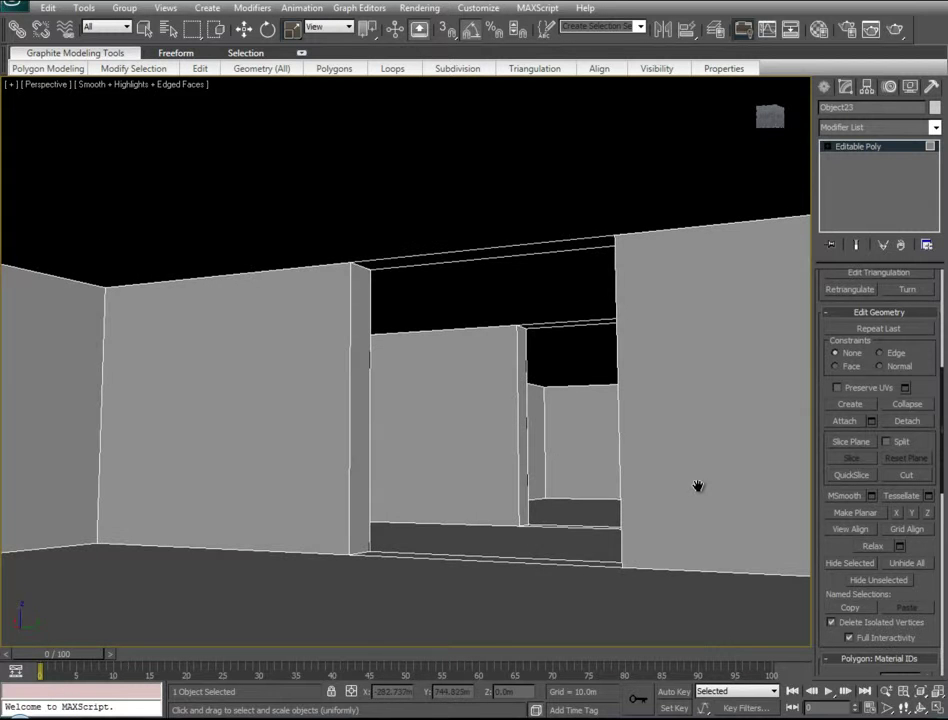
- Return to vertex editing and weld the selected wall-top vertices to the ceiling with a threshold of 0.1 m
left_click_drag(821, 303, 855, 616)
key("1")
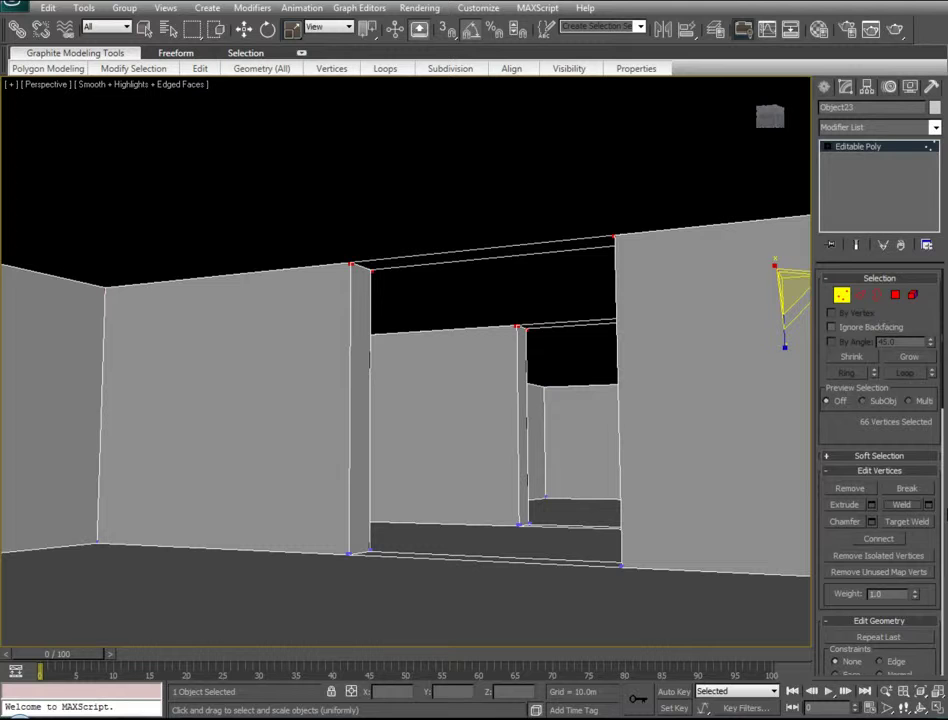
left_click(930, 508)
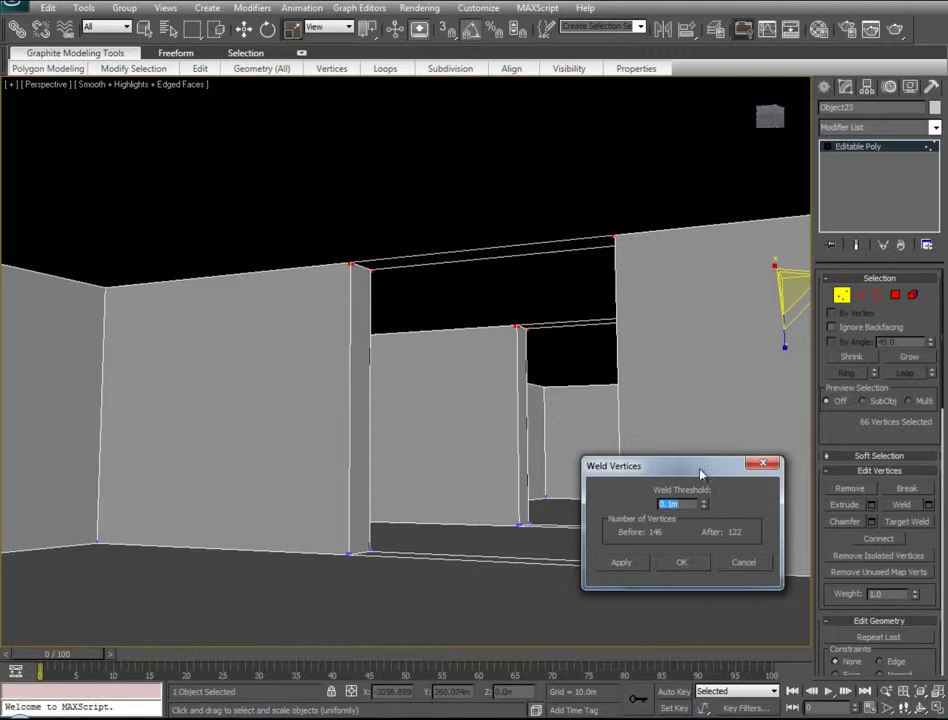
left_click_drag(694, 518, 705, 426)
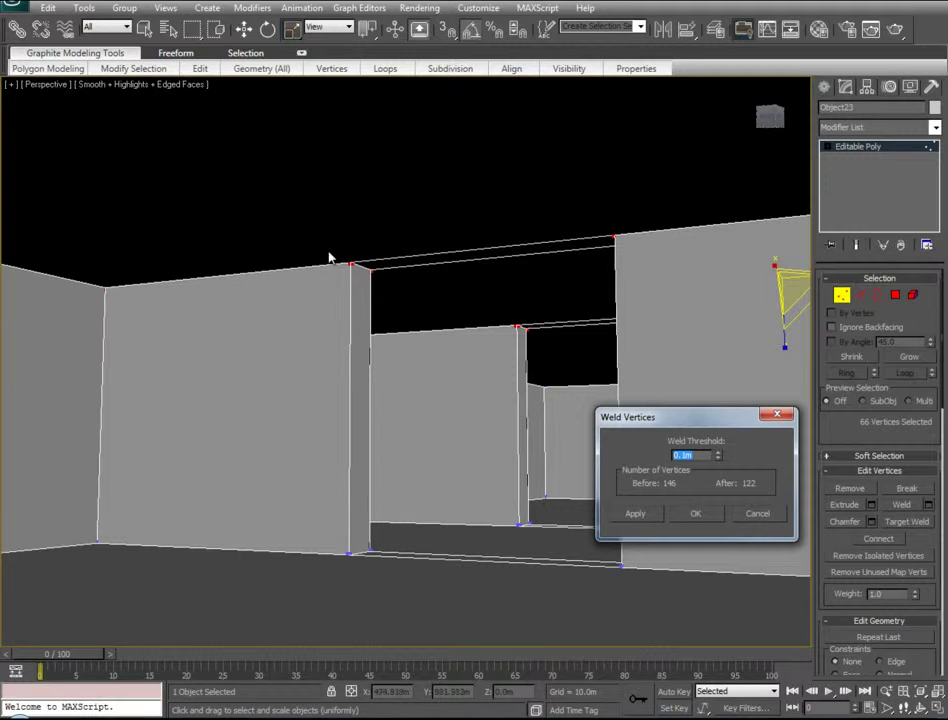
left_click_drag(655, 417, 630, 419)
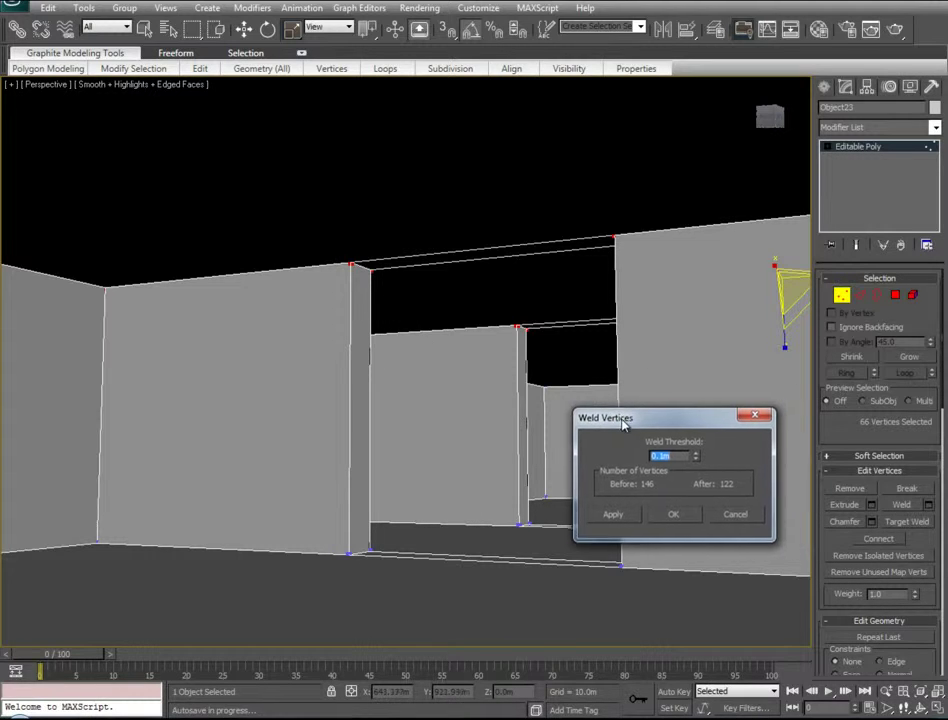
left_click(622, 515)
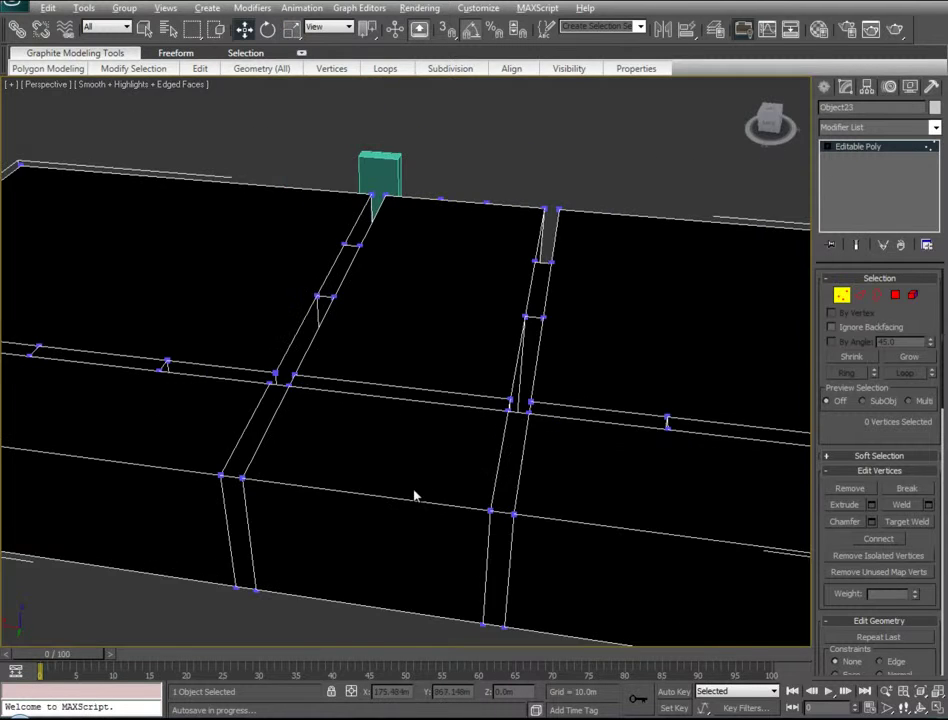
- Switch to edge editing in see-through display and remove the leftover edges looping around the walls, floor and ceiling inside the rooms
middle_click_drag(415, 495, 710, 420, "alt")
mouse_move(338, 464)
middle_mouse_down("alt")
mouse_move(362, 469)
mouse_move(345, 445)
middle_mouse_up("alt")
scroll(378, 485, "up", 4)
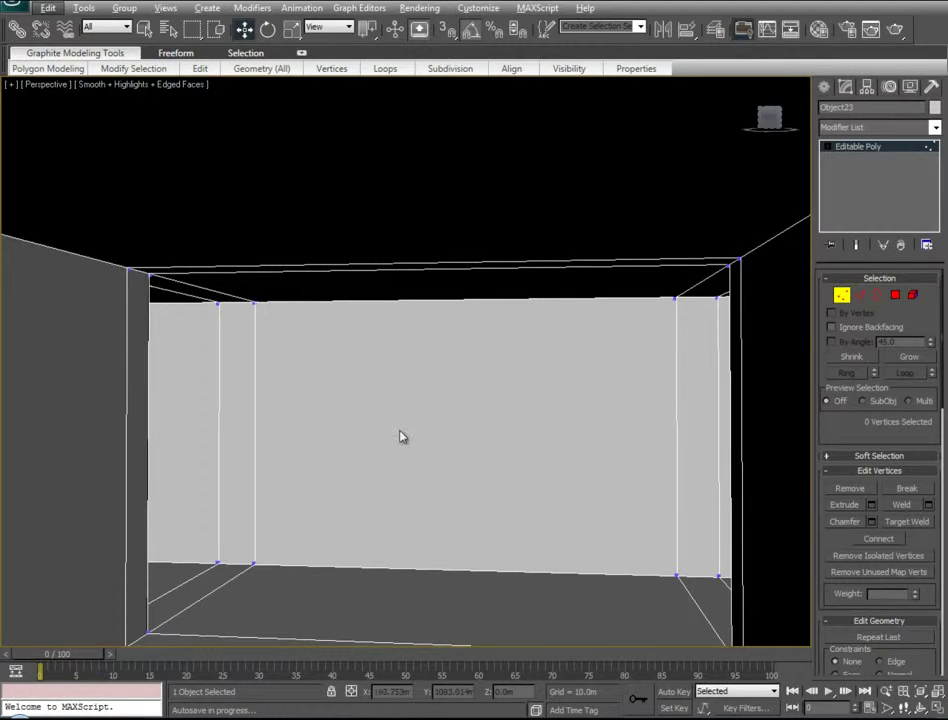
key("2")
key("alt+x")
left_click(700, 607)
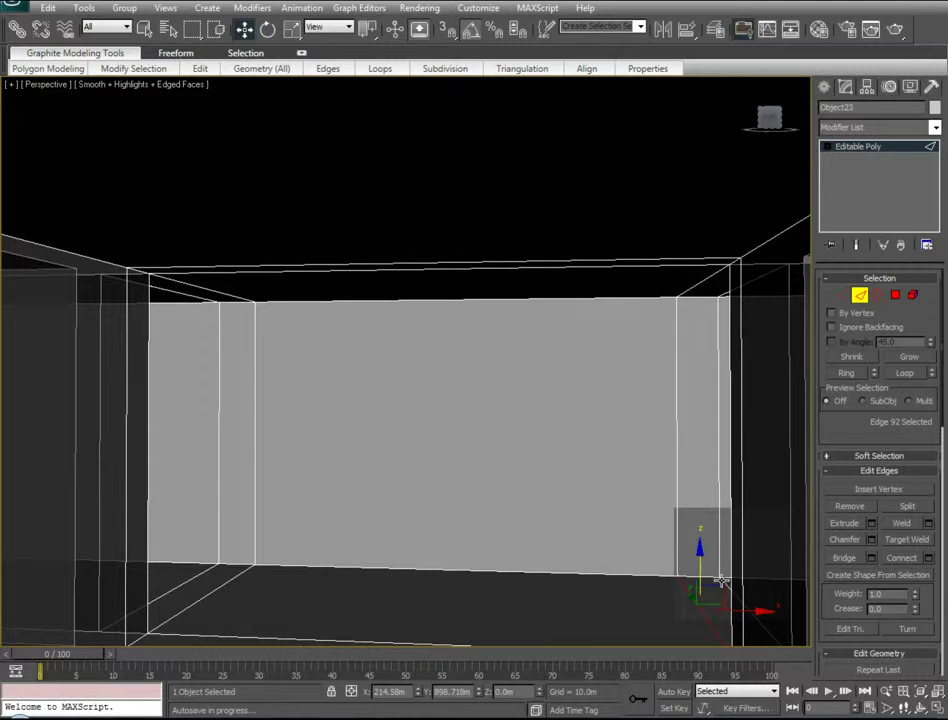
key("alt+r")
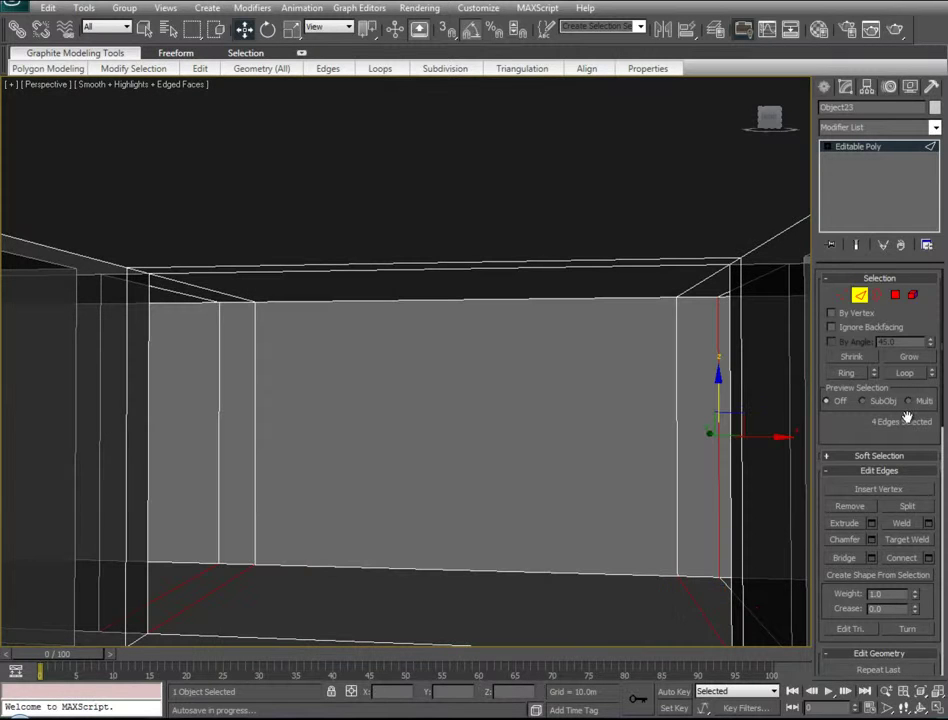
left_click(914, 381)
left_click(848, 507)
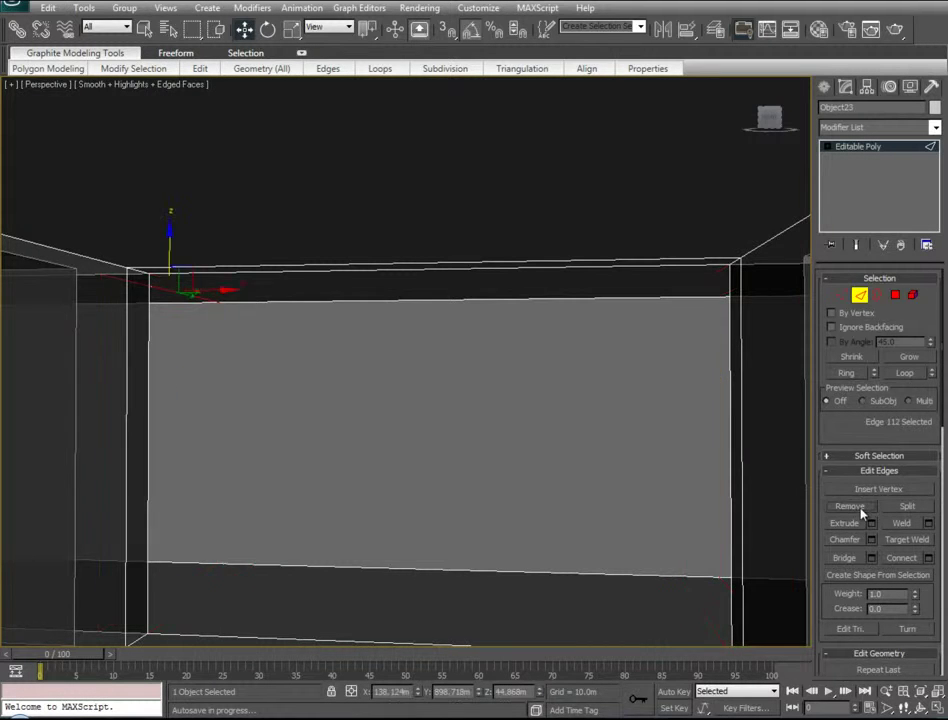
- Turn off see-through display, then select and remove the leftover edge loop around the corridor end beside the partition wall
middle_click_drag(447, 558, 30, 483)
key("alt+x")
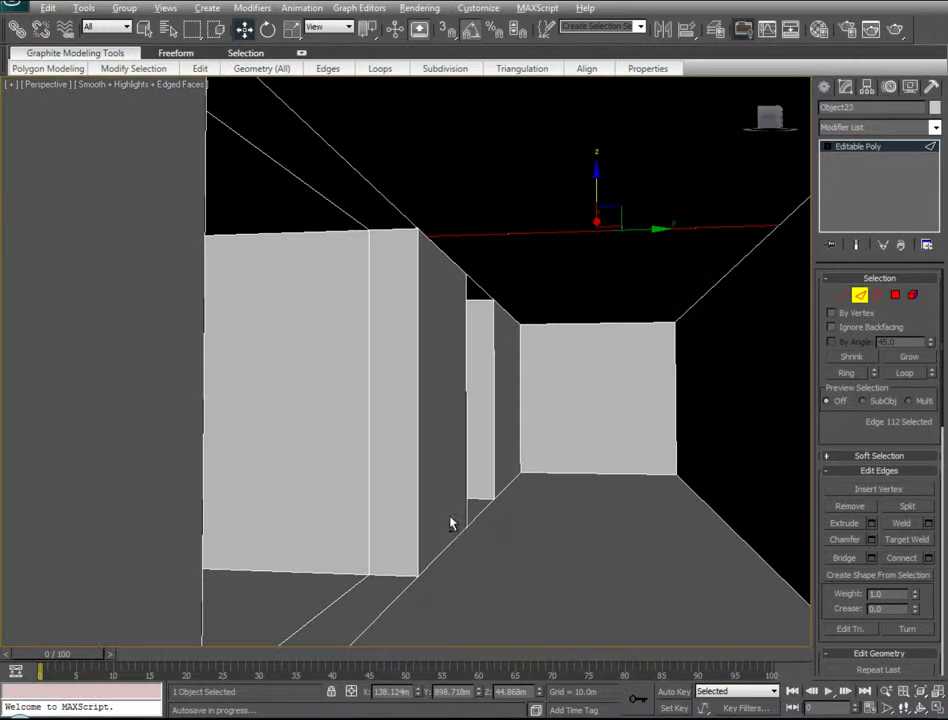
left_click(367, 327)
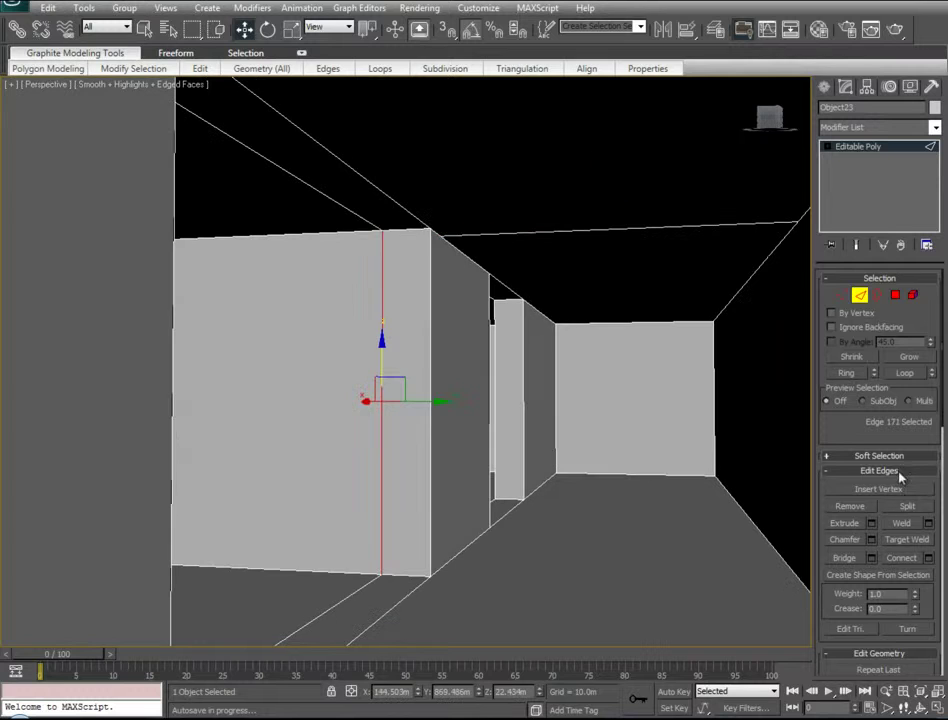
left_click(906, 373)
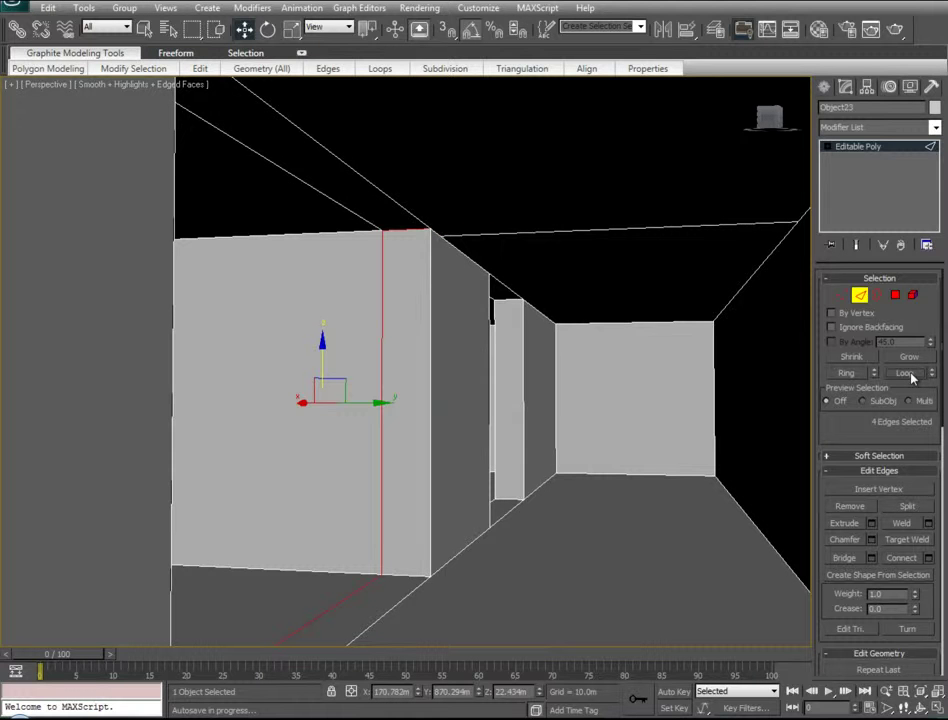
left_click(351, 216)
left_click(381, 254)
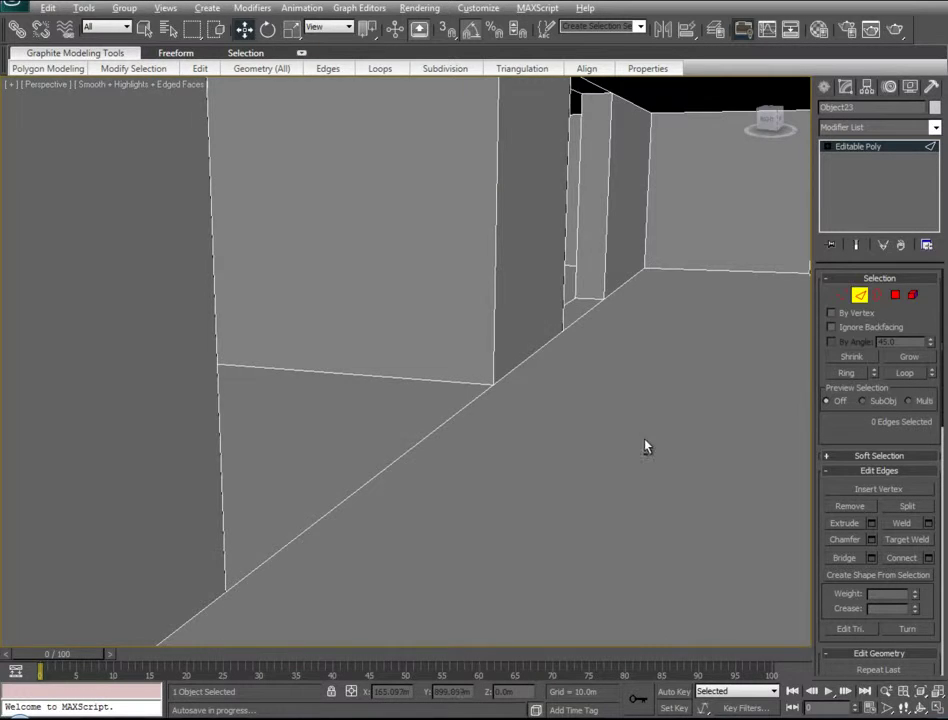
- Remove the leftover vertical edge from the light wall beyond the opening at the corridor's opposite end
middle_click_drag(645, 447, 389, 527, "alt")
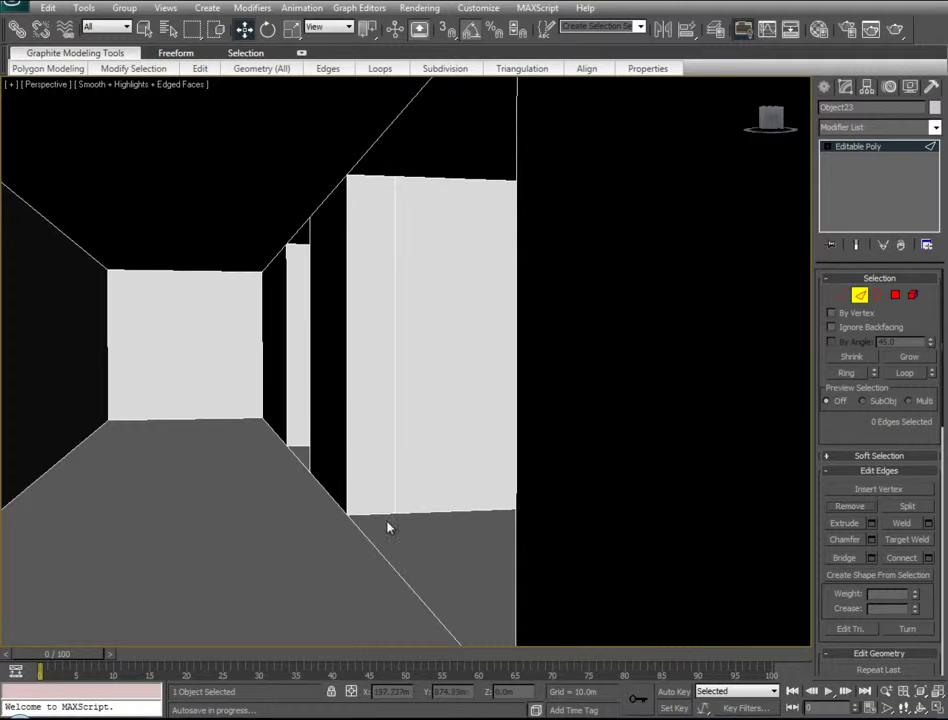
left_click(395, 383)
left_click(840, 508)
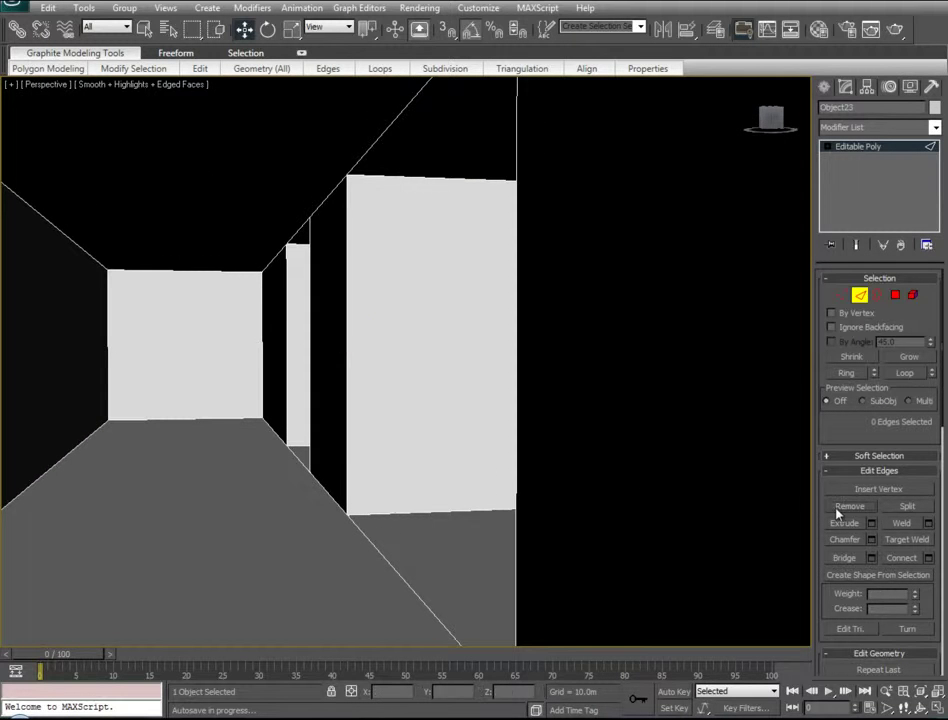
- Examine the remaining interior and the whole building in see-through display for stray edges
middle_click_drag(330, 449, 358, 452, "alt")
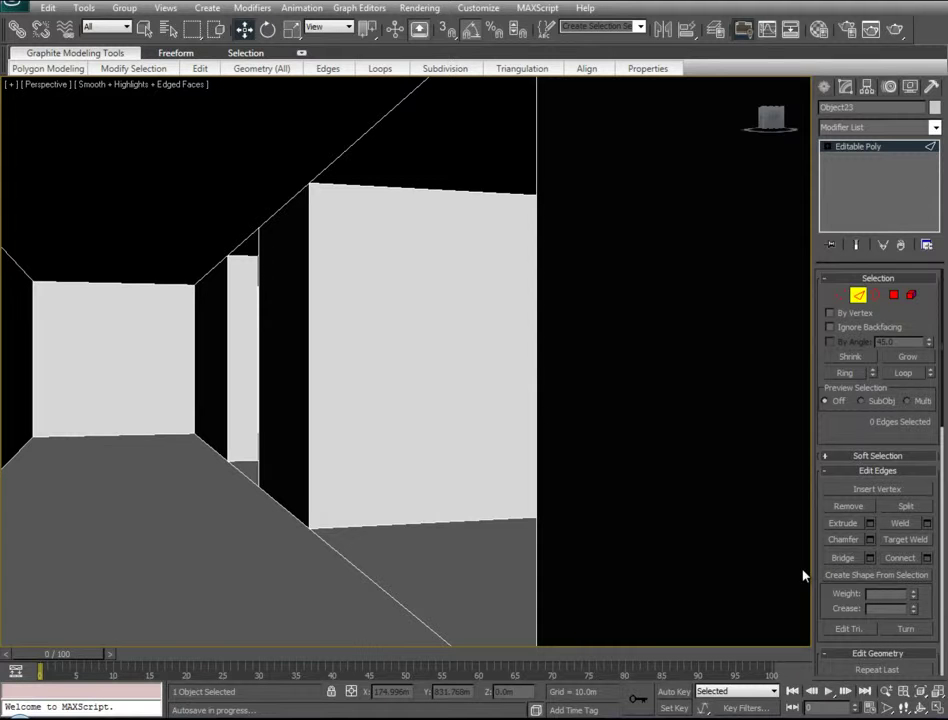
middle_click_drag(567, 460, 514, 411, "alt")
key("alt+x")
middle_click_drag(251, 462, 347, 486, "alt")
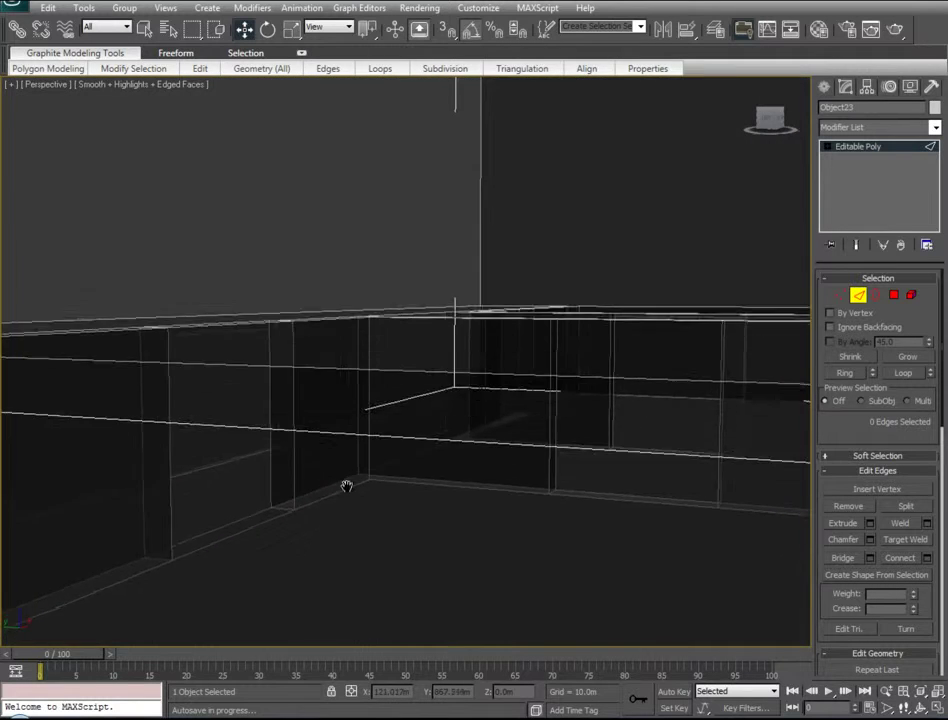
scroll(379, 495, "down", 4)
middle_click_drag(550, 451, 499, 447, "alt")
scroll(496, 448, "down", 3)
scroll(496, 449, "up", 3)
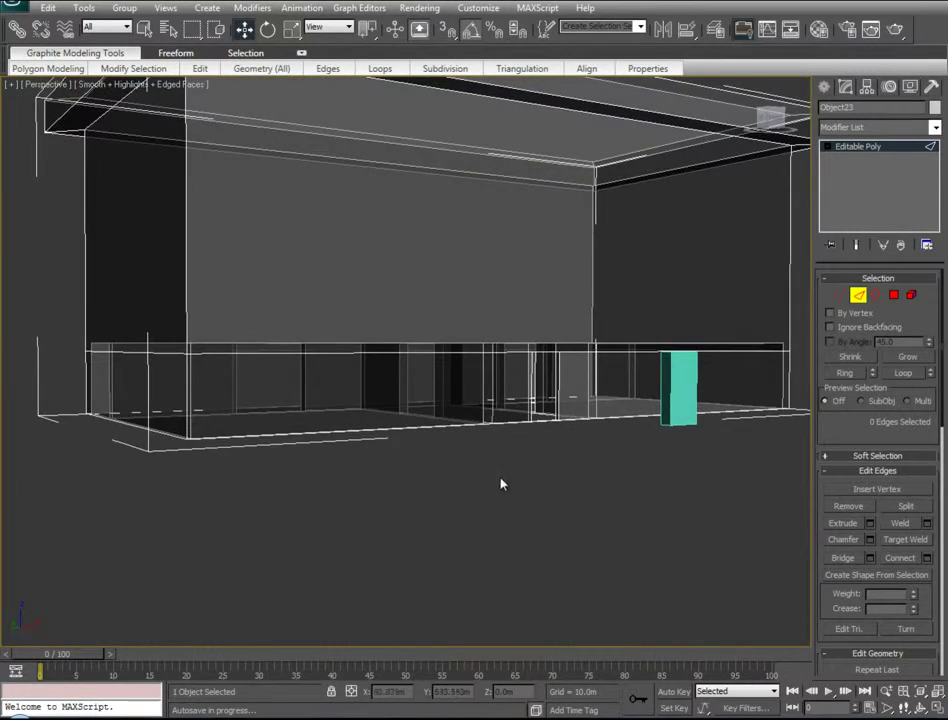
middle_click_drag(408, 344, 425, 418, "alt")
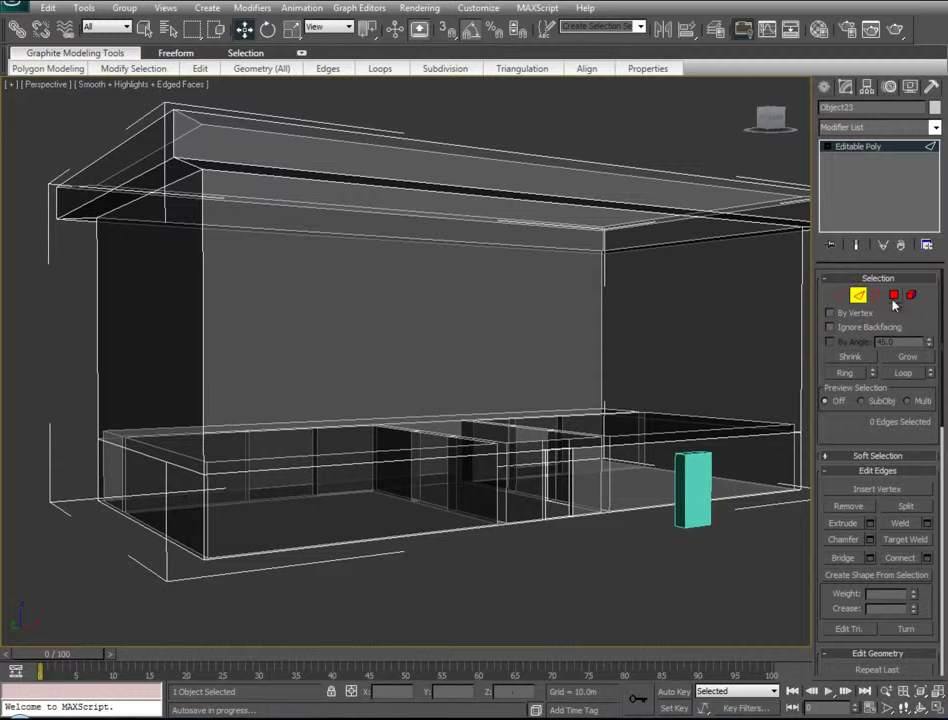
- Switch to polygon editing, hide the building's outer wall and roof polygons, and view the room layout from the top
key("4")
left_click_drag(32, 127, 590, 224)
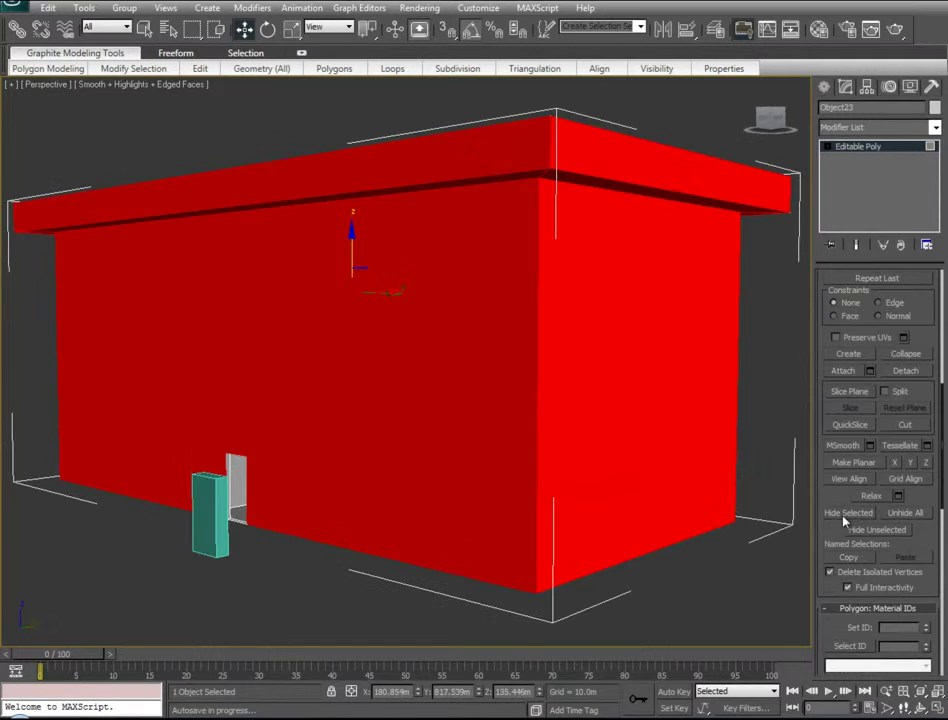
left_click(846, 513)
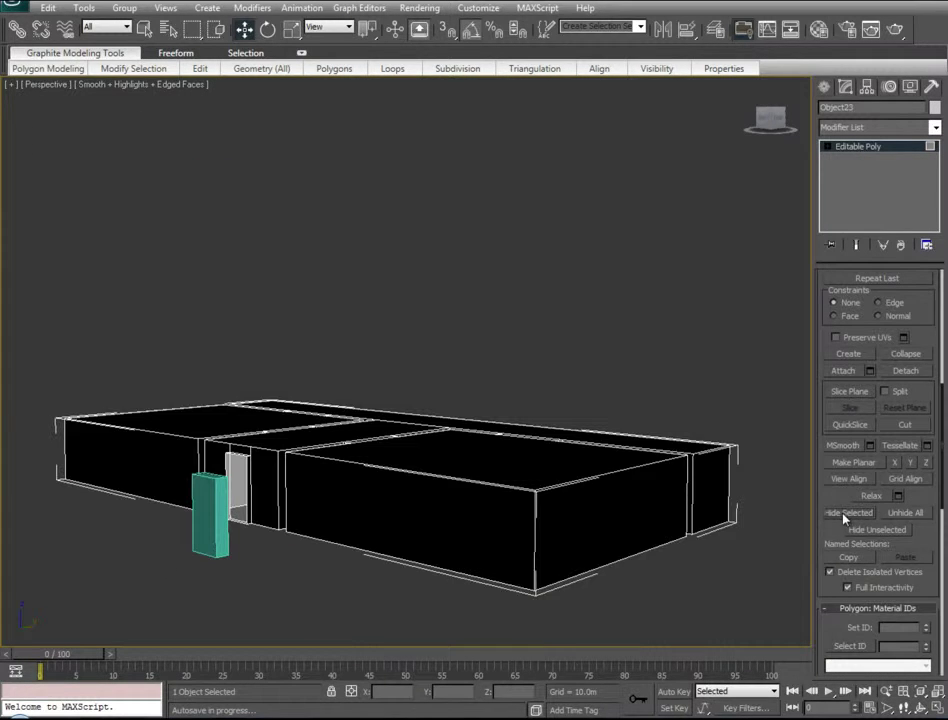
middle_click_drag(182, 510, 376, 633, "alt")
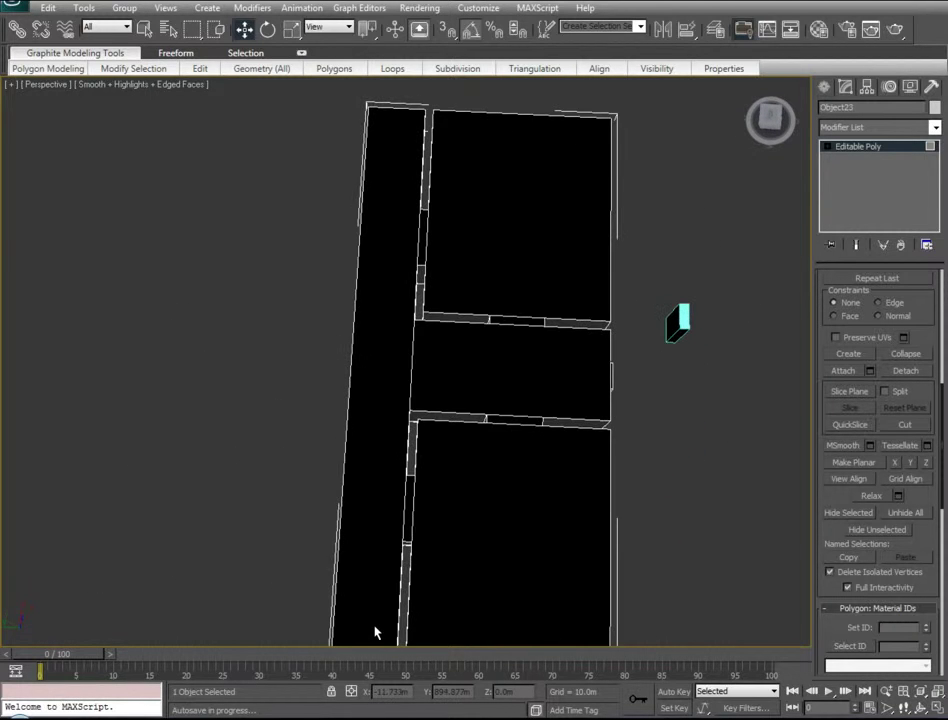
key("t")
key("z")
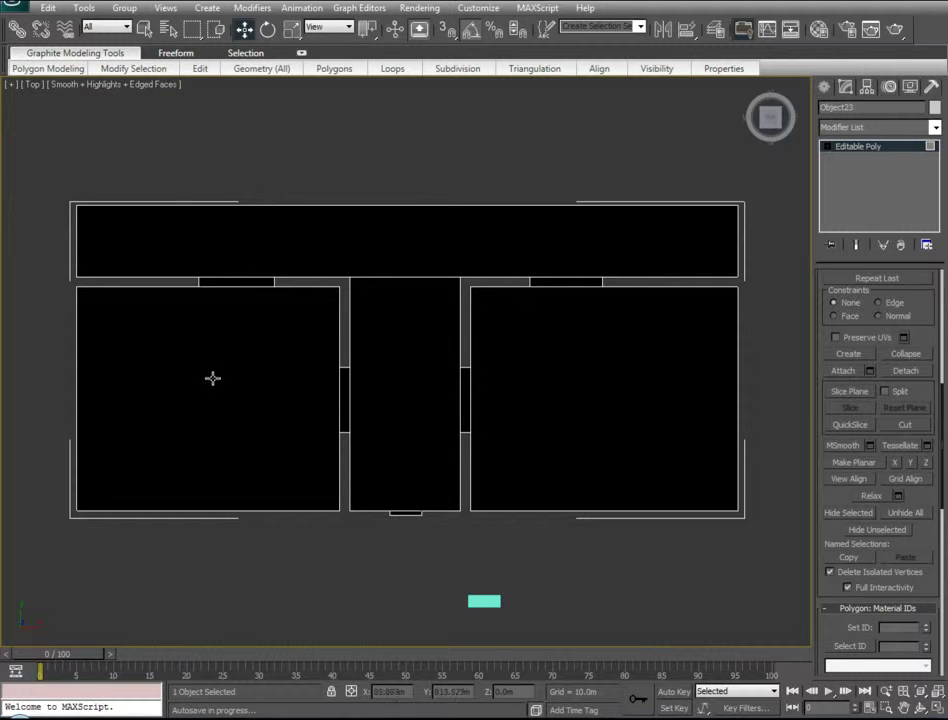
- Select the four ceiling polygons over the three rooms and the long corridor, and hide them
key("ctrl+d")
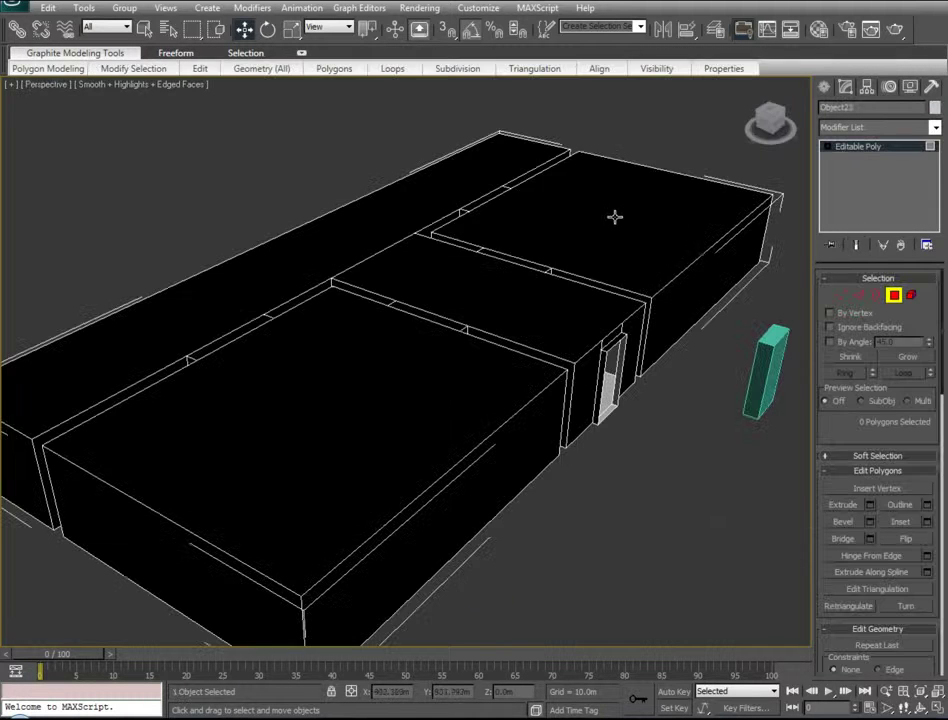
left_click(615, 217)
left_click(493, 173, "ctrl")
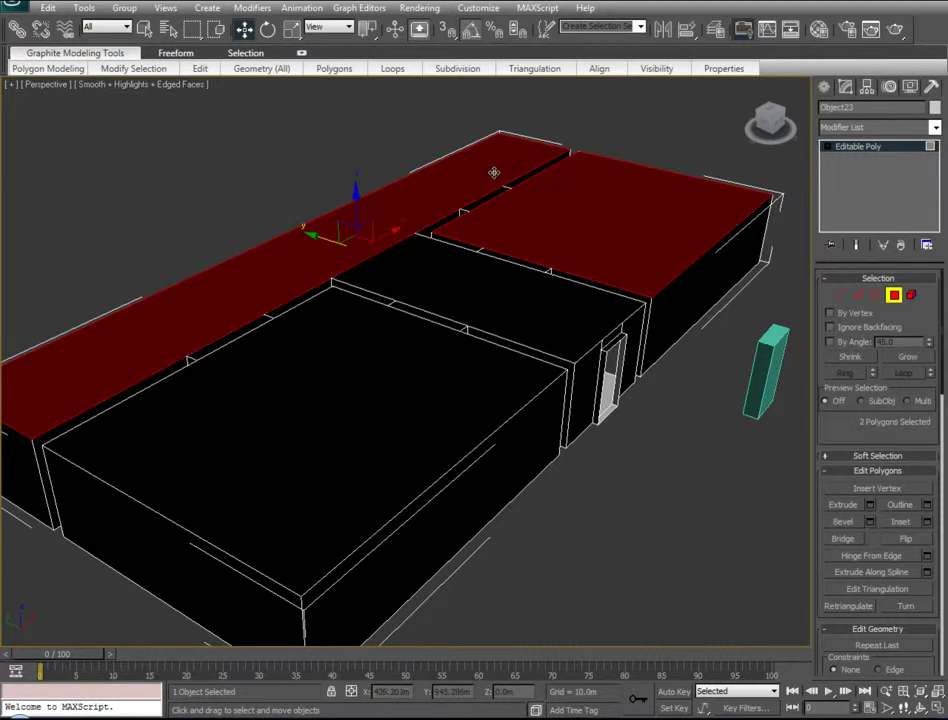
left_click(317, 397, "ctrl")
left_click(470, 294, "ctrl")
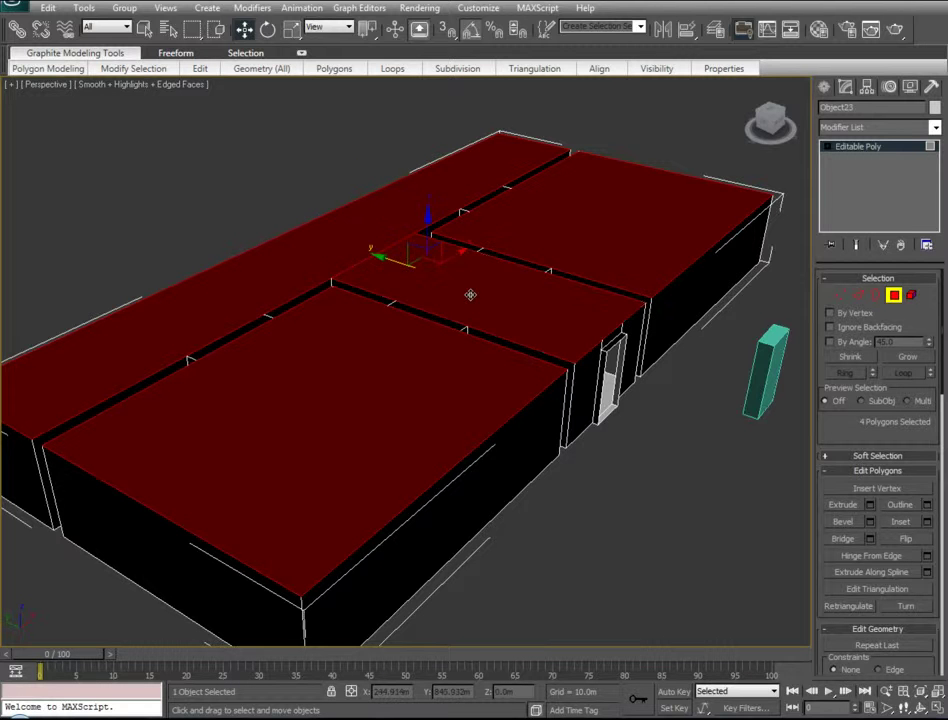
left_click_drag(838, 432, 838, 363)
scroll(912, 540, "down", 5)
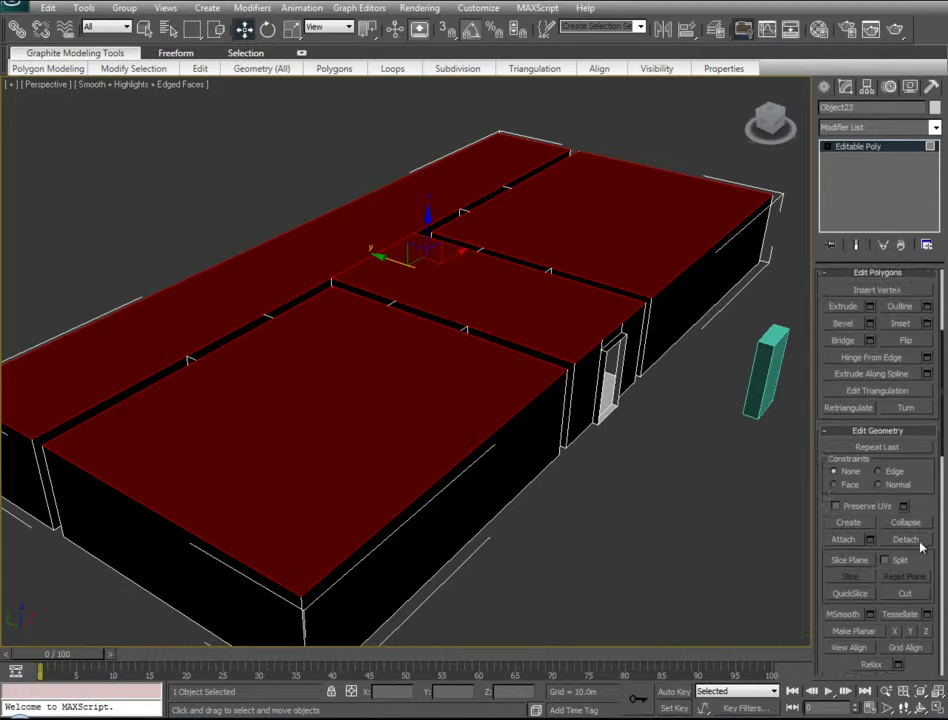
scroll(868, 557, "down", 2)
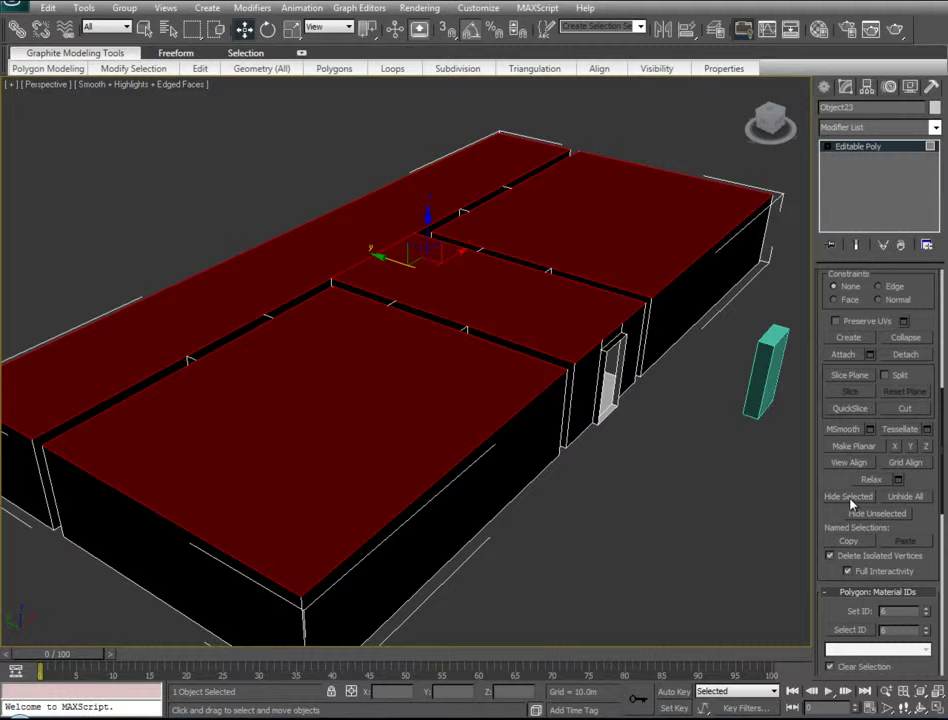
left_click(829, 497)
- Connect the top and bottom edges of the long corridor's outer wall and move the new vertical edge towards the far end
middle_click_drag(396, 413, 460, 460, "alt")
scroll(432, 360, "up", 8)
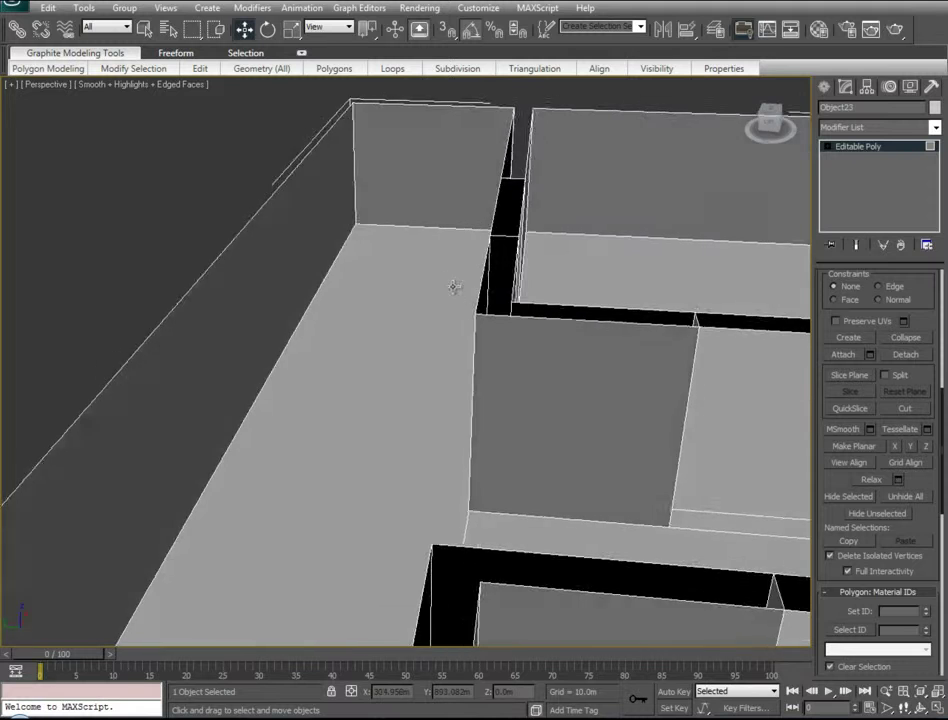
middle_click_drag(453, 287, 580, 368)
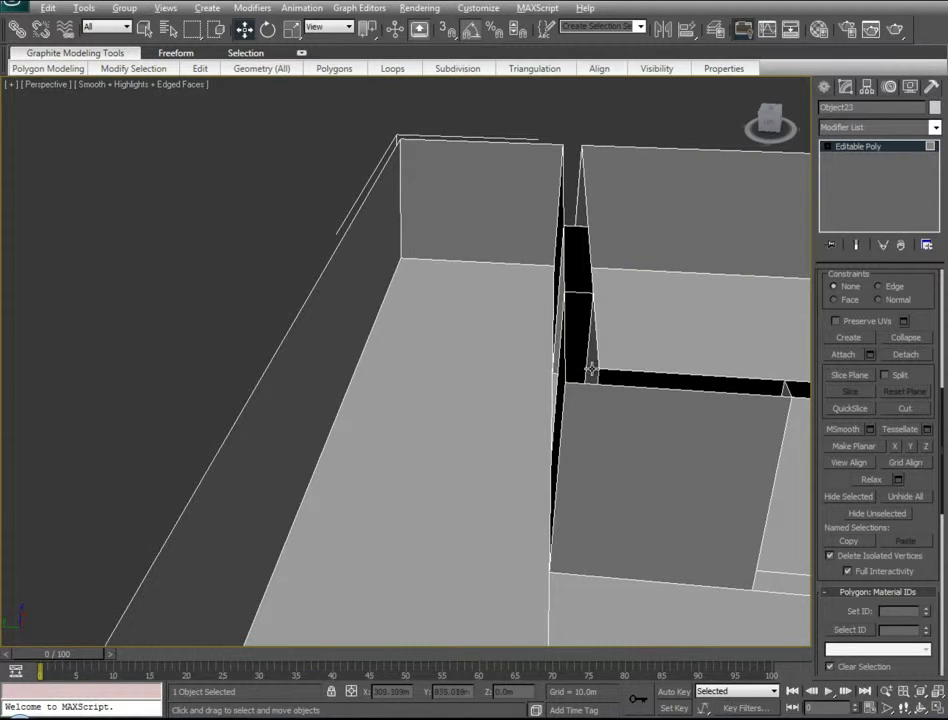
middle_click_drag(491, 374, 532, 371, "alt")
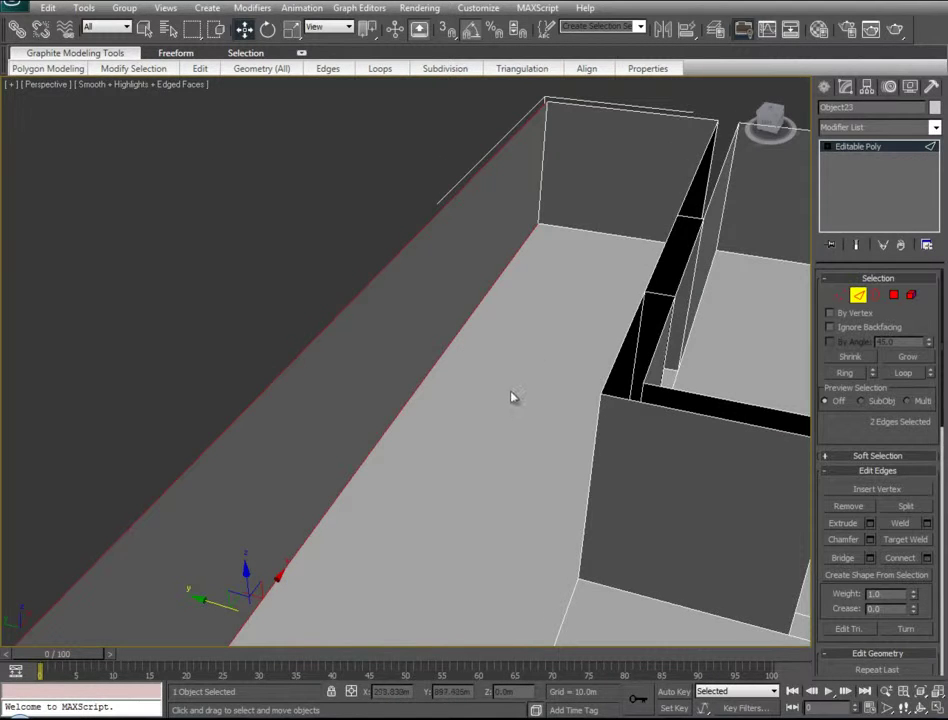
scroll(525, 380, "up", 1)
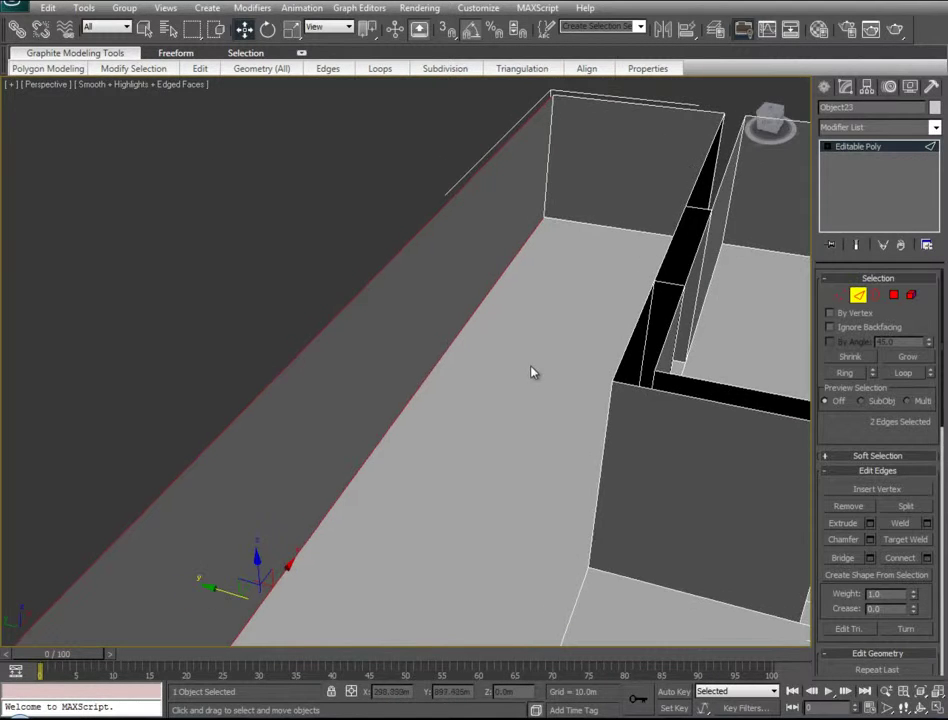
scroll(480, 398, "up", 2)
middle_click_drag(470, 400, 480, 399, "alt")
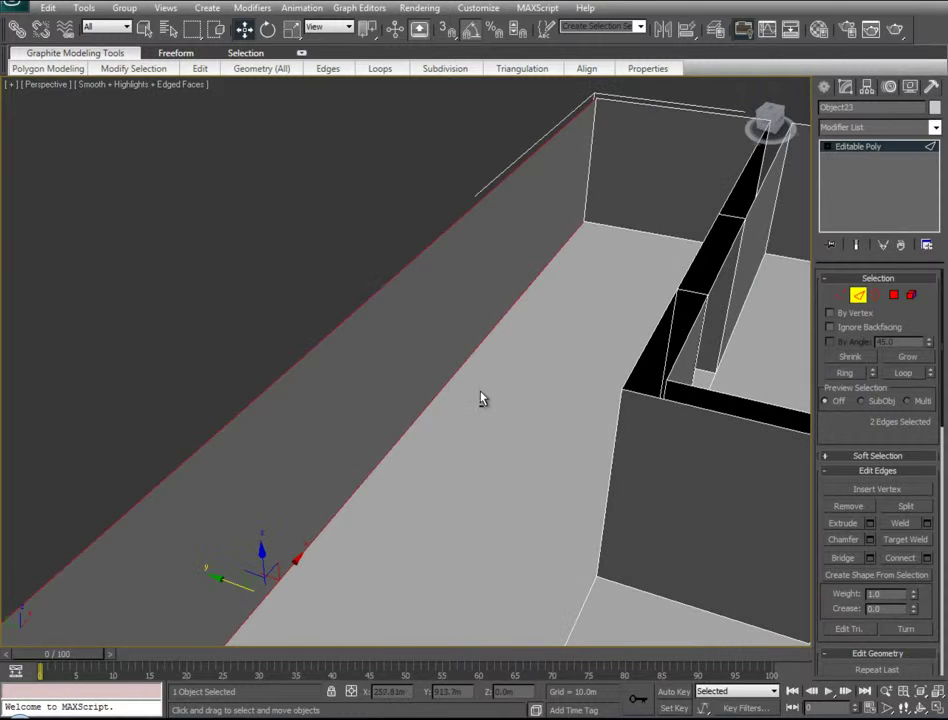
right_click(387, 349)
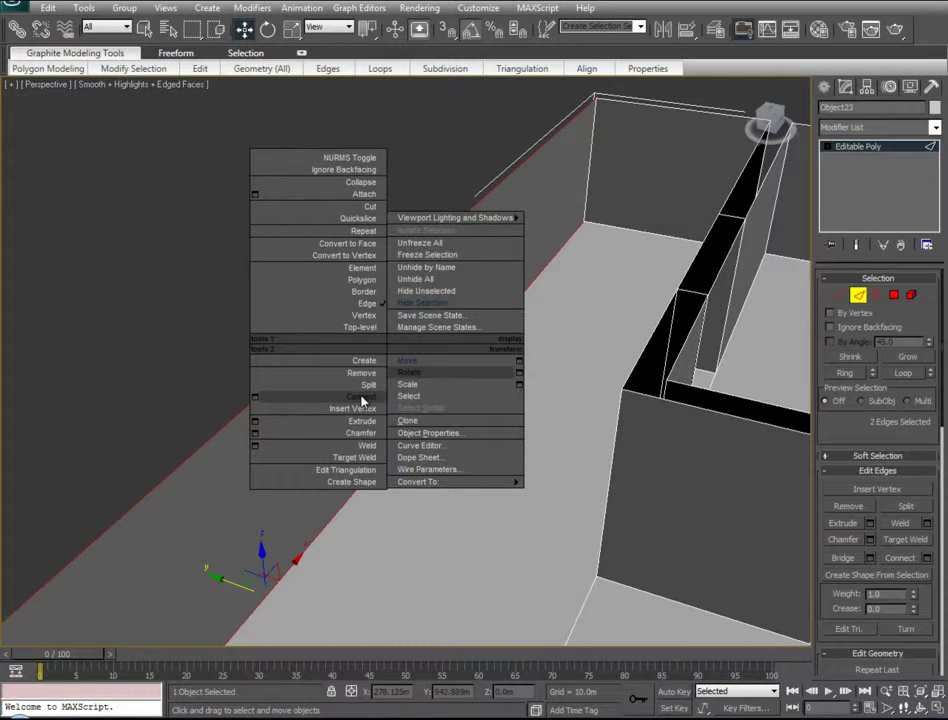
left_click(362, 396)
left_click_drag(285, 481, 491, 305)
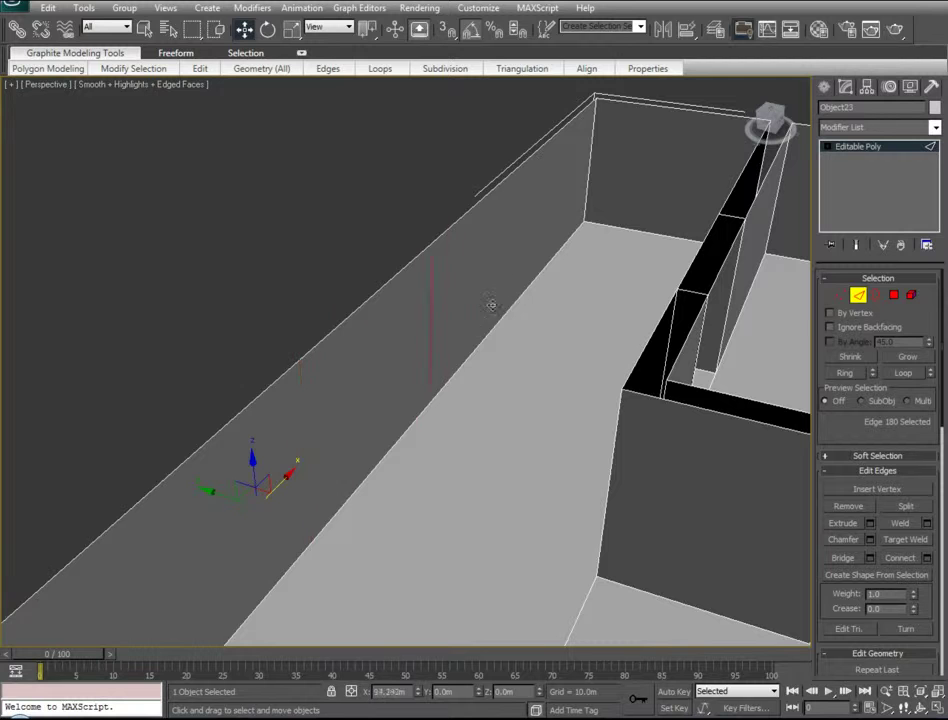
left_click_drag(538, 259, 575, 224)
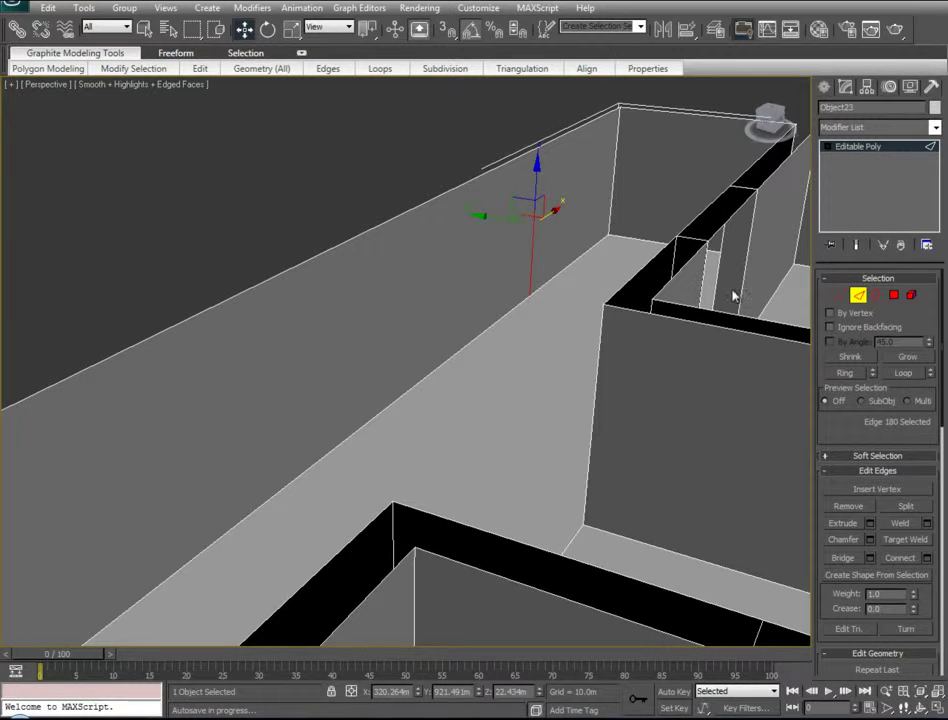
- Connect the remaining long wall edges with a second vertical edge and move it past the first one's side of the wall
left_click(343, 240)
left_click(389, 398, "ctrl")
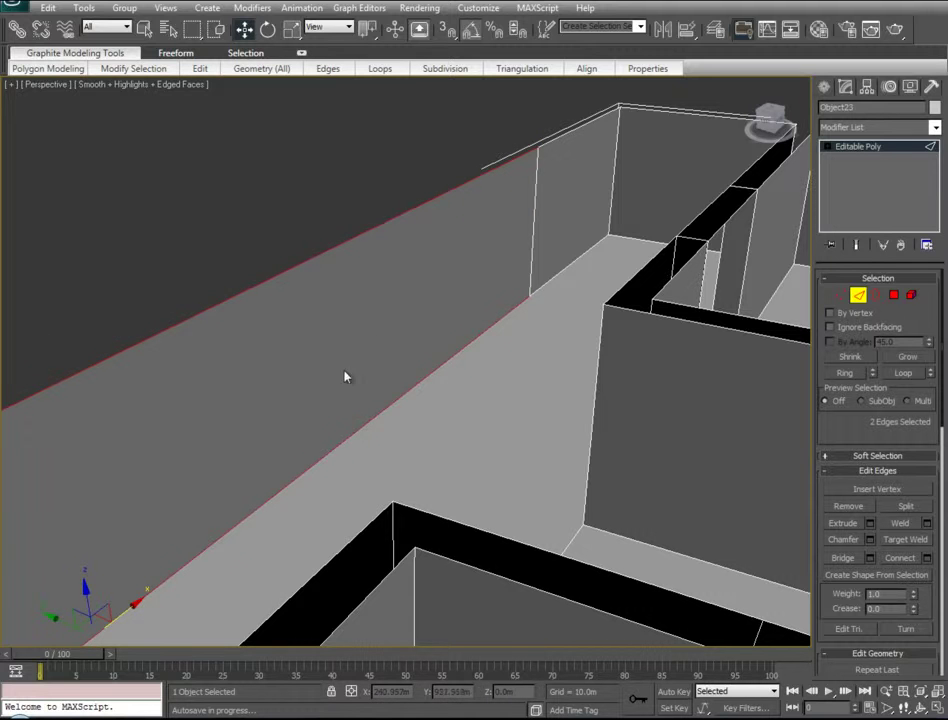
right_click(320, 345)
left_click(290, 387)
left_click_drag(107, 494, 559, 209)
- Select both new vertical edges and shift them together along the corridor wall, back from the far end
middle_click_drag(631, 322, 329, 329, "alt")
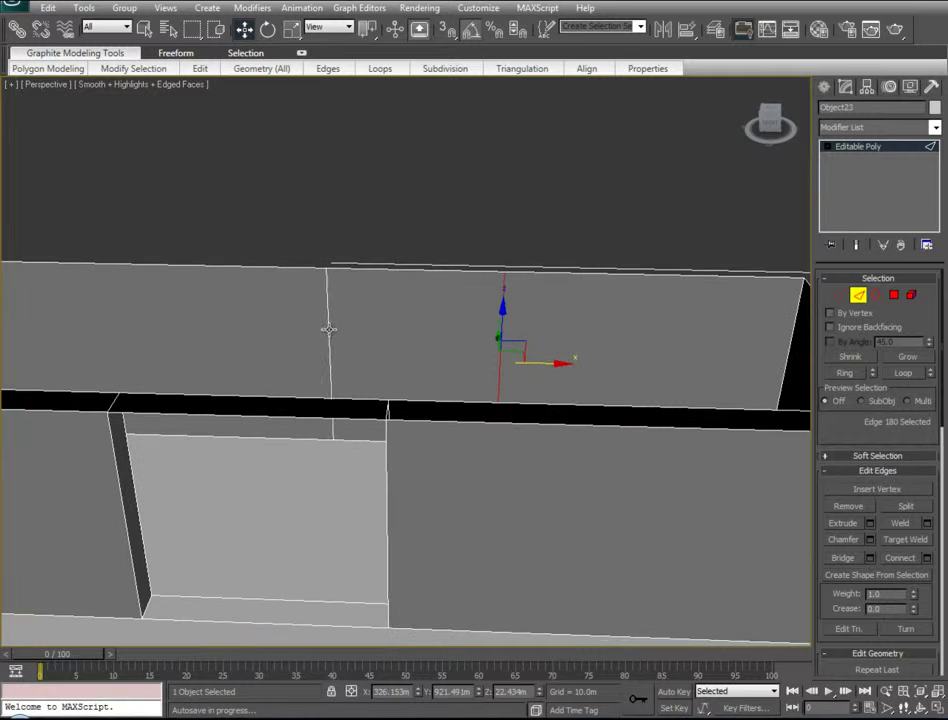
left_click(329, 329, "ctrl")
left_click_drag(553, 364, 455, 377)
- Extrude the corridor wall polygon between the two vertical edges and move it a short way outward as a doorway recess
middle_click_drag(237, 414, 339, 345, "alt")
left_click(893, 295)
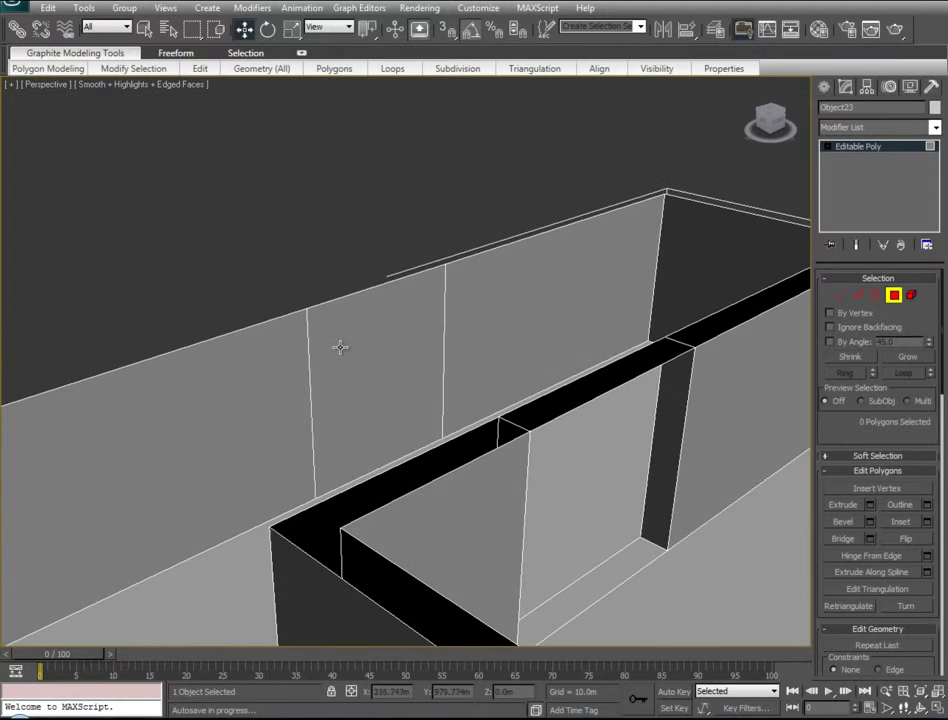
left_click(339, 345)
middle_click_drag(195, 389, 214, 393, "alt")
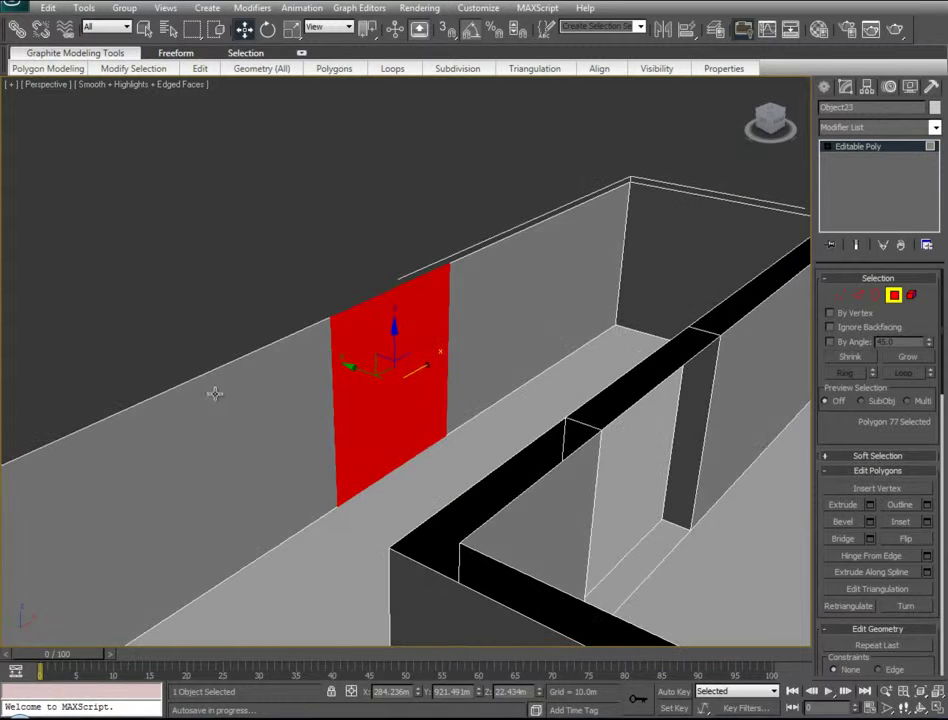
left_click(870, 505)
left_click(696, 510)
left_click_drag(370, 373, 339, 363)
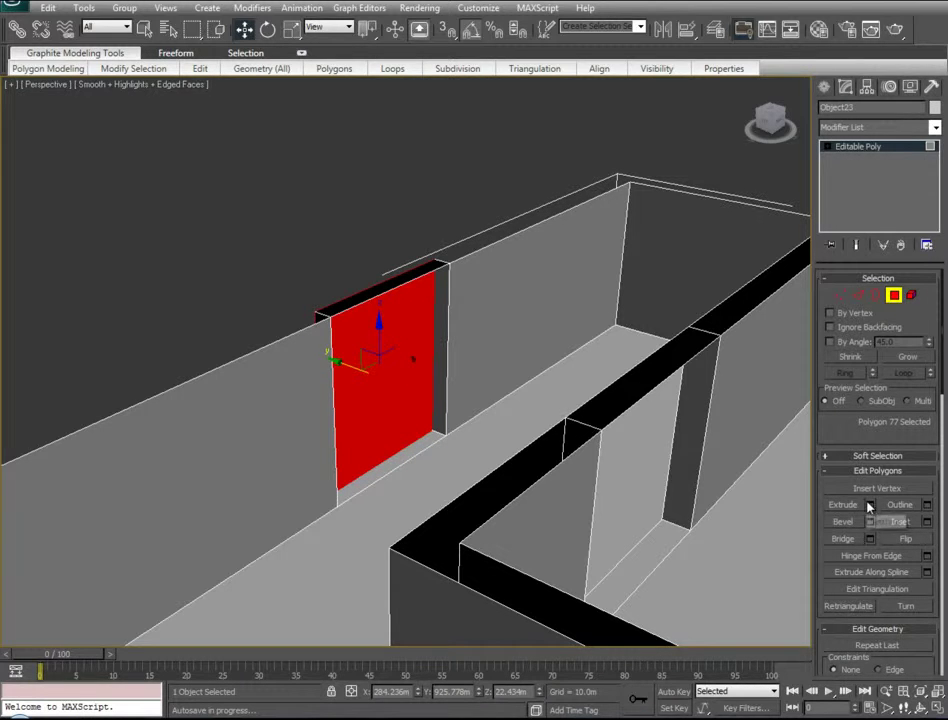
- Extrude the recess's outer polygon again and move it farther outward to form a passage section beyond the corridor wall
left_click(869, 505)
left_click(688, 512)
left_click_drag(338, 365, 257, 364)
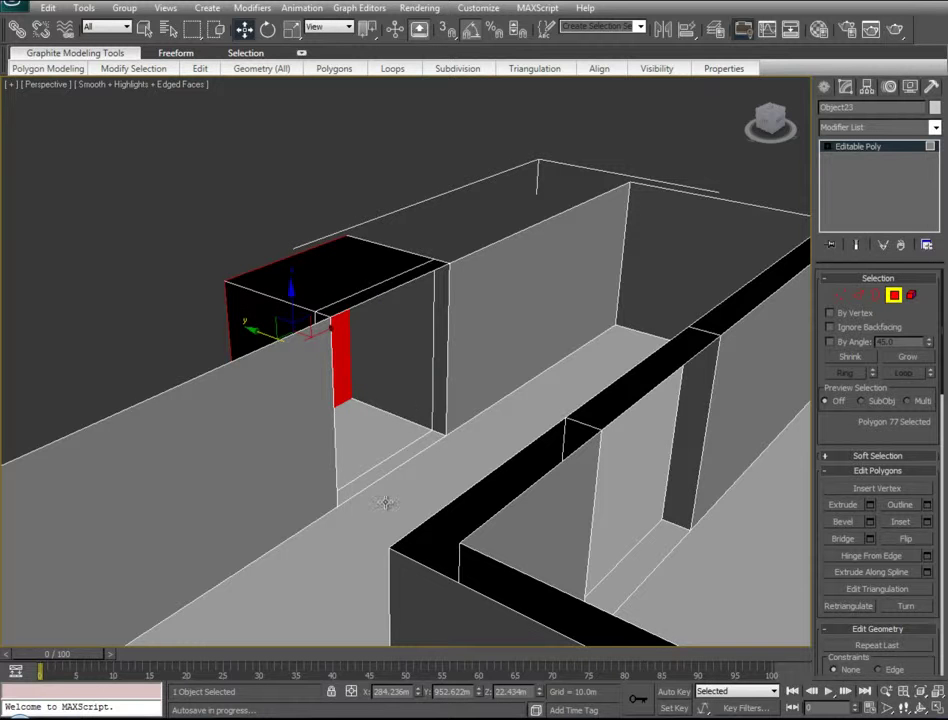
- Extrude the passage's side polygon facing the far end and move it along the outside of the corridor wall
left_click(384, 328)
left_click(870, 506)
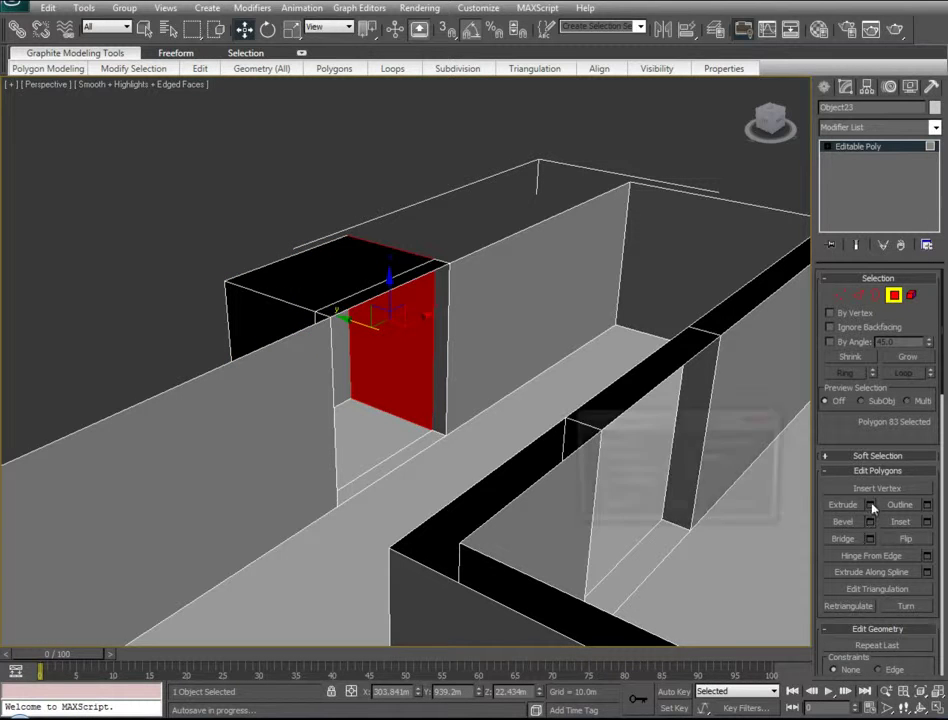
left_click_drag(428, 346, 543, 292)
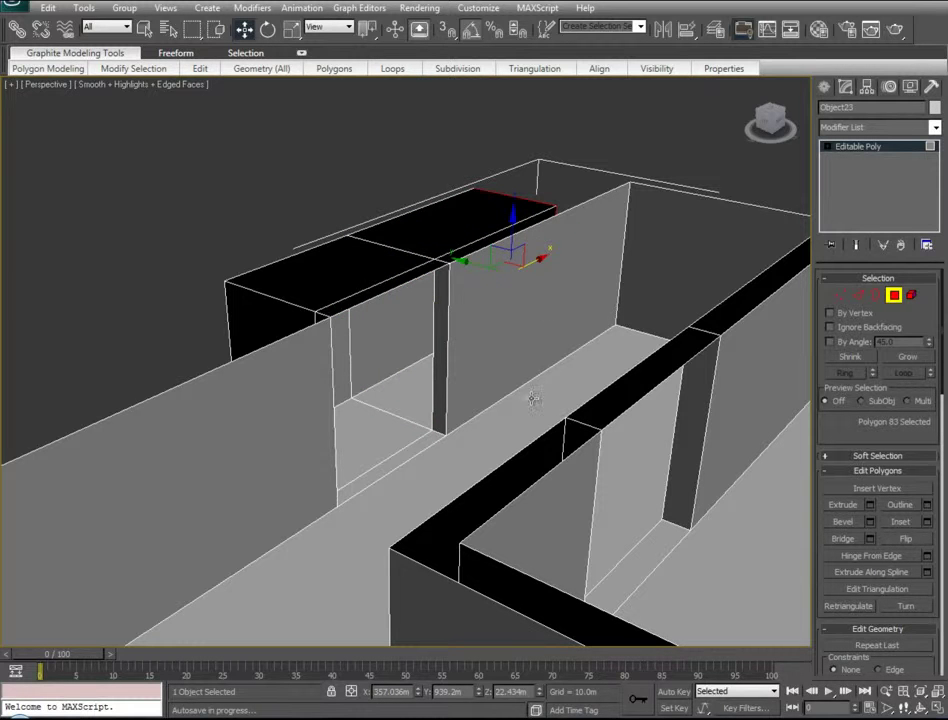
- Extrude the passage's end polygon again at 0 m height and move it out level with the corridor's far end
left_click(869, 505)
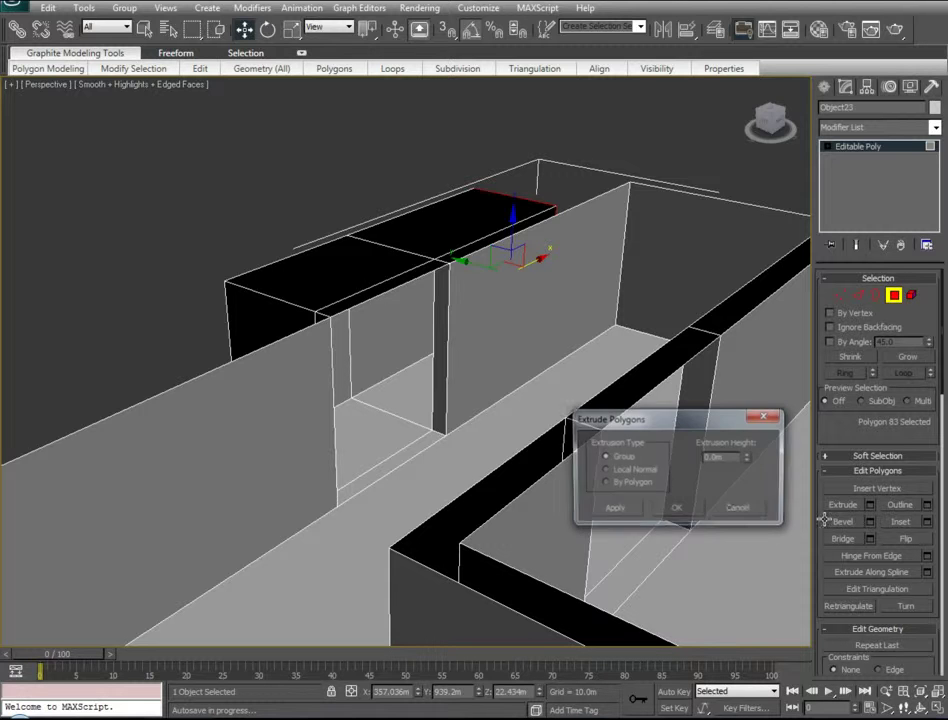
left_click(678, 510)
left_click_drag(543, 255, 598, 227)
key("t")
key("z")
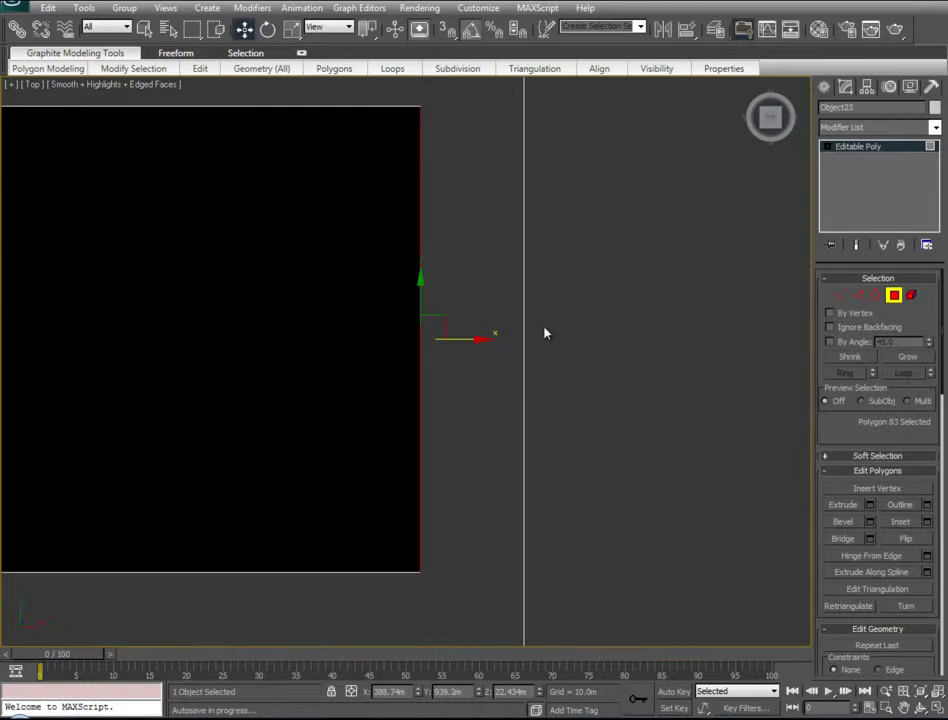
scroll(450, 426, "down", 3)
scroll(430, 390, "up", 3)
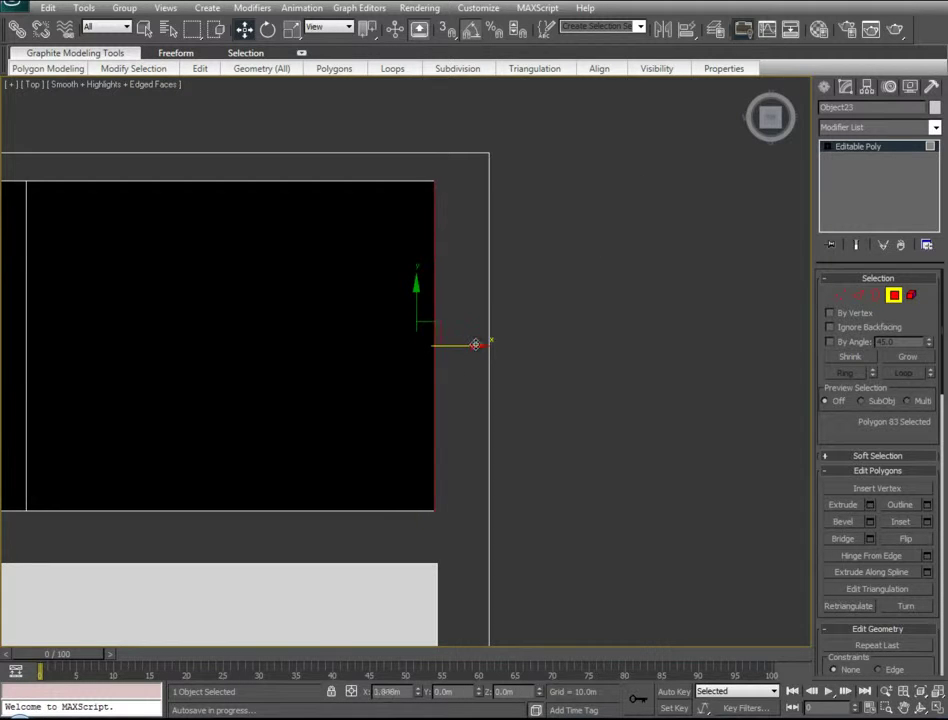
- Select the eight vertices of the passage's last section and raise them above the corridor, making the middle section a slope
key("p")
key("1")
middle_click_drag(544, 449, 690, 530, "alt")
left_click(547, 320)
left_click_drag(558, 297, 383, 361)
left_click_drag(599, 391, 406, 492, "ctrl")
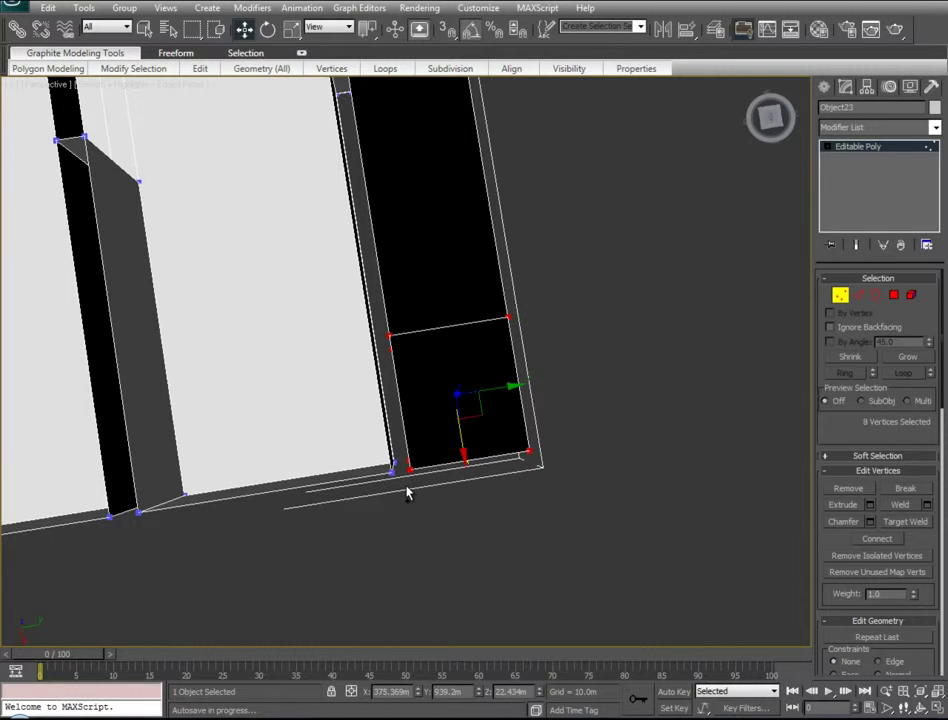
middle_click_drag(279, 394, 525, 300, "alt")
left_click_drag(565, 292, 521, 112)
- Lower the eight raised vertices by 0.125 m
key("f")
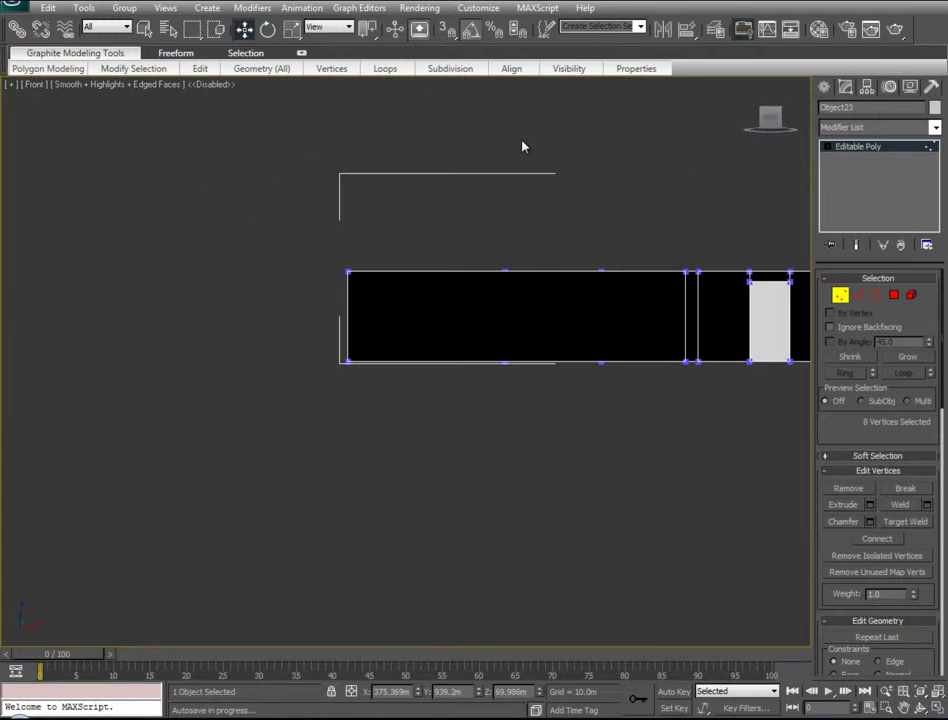
middle_click_drag(608, 248, 66, 318)
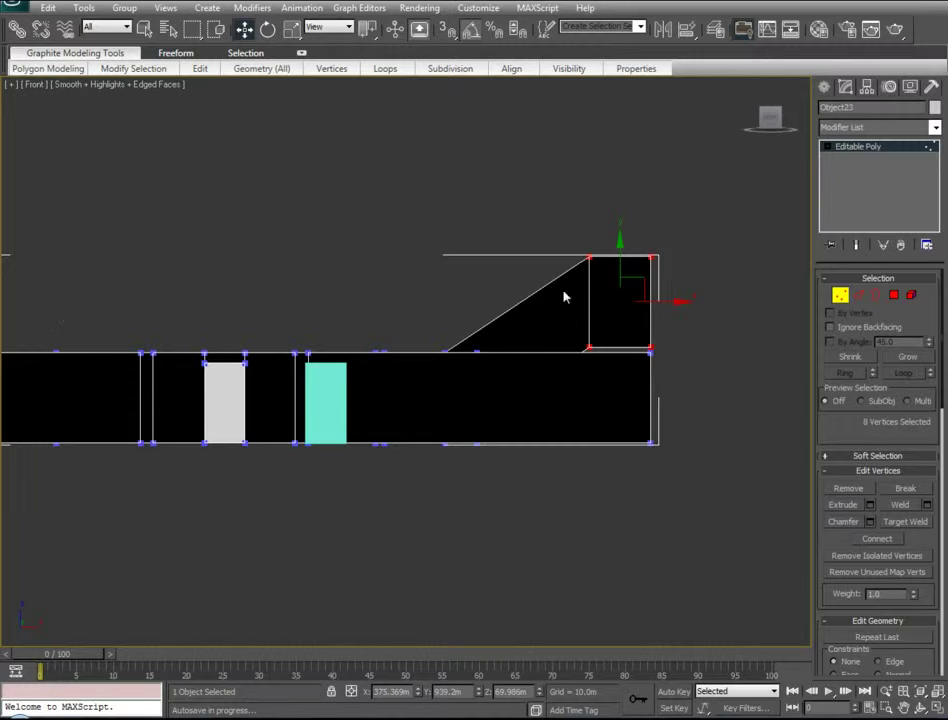
scroll(540, 320, "up", 5)
middle_click_drag(590, 334, 206, 342)
mouse_move(404, 90)
left_mouse_down()
mouse_move(389, 112)
mouse_move(389, 91)
left_mouse_up()
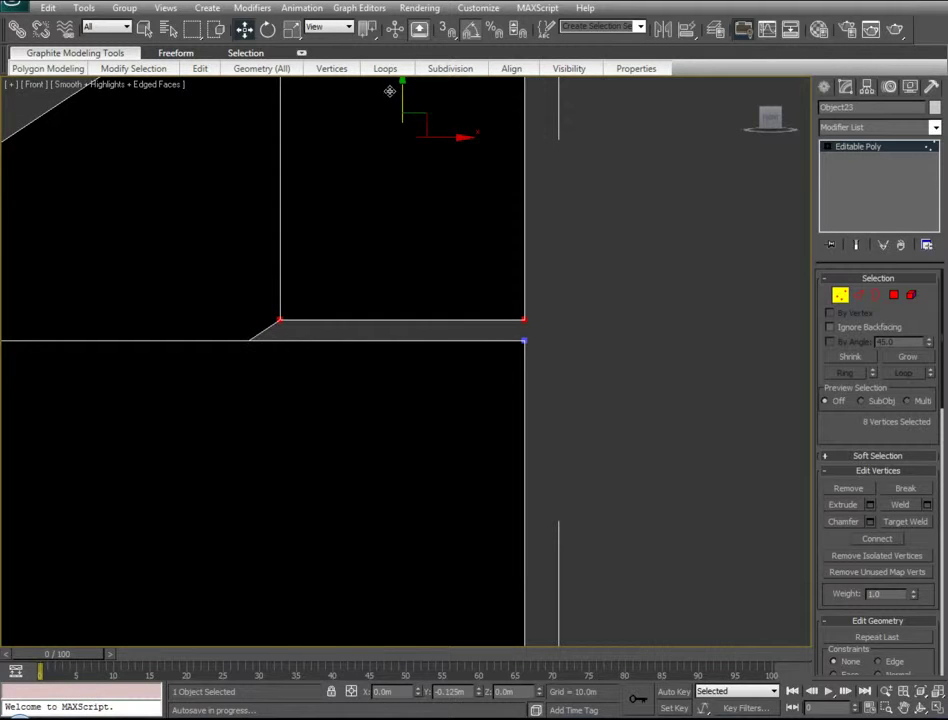
middle_click_drag(301, 345, 460, 368)
scroll(460, 367, "down", 3)
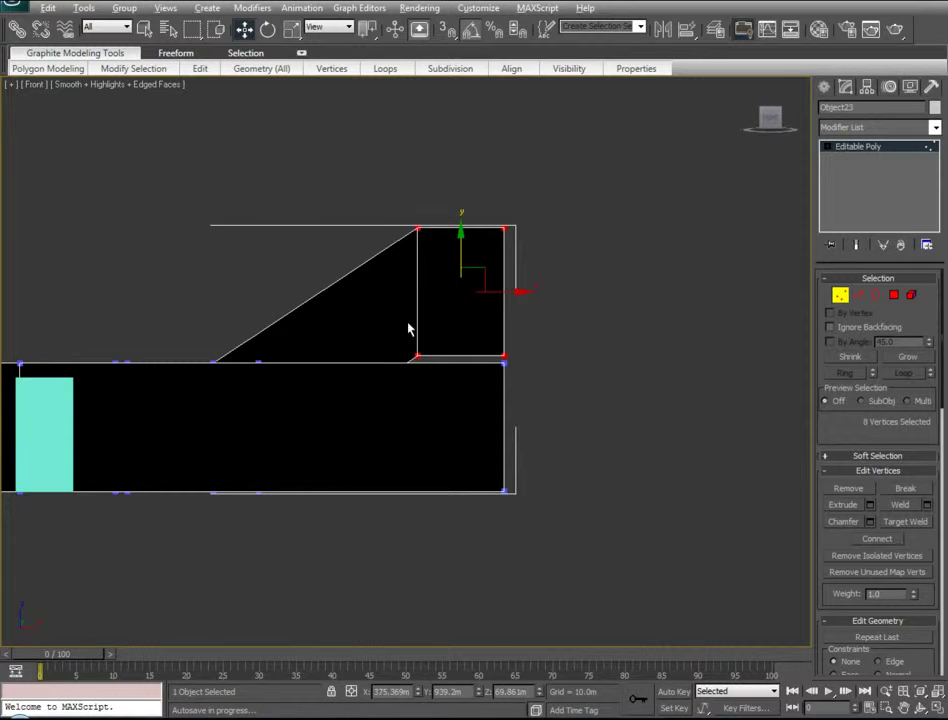
- Raise the eight end-section vertices to a Z of about 71.7 m, widening the gap above the lower corridor
middle_click_drag(408, 328, 408, 345, "alt")
key("p")
key("z")
middle_click_drag(504, 356, 847, 232, "alt")
scroll(473, 440, "down", 4)
middle_click_drag(468, 428, 525, 397, "alt")
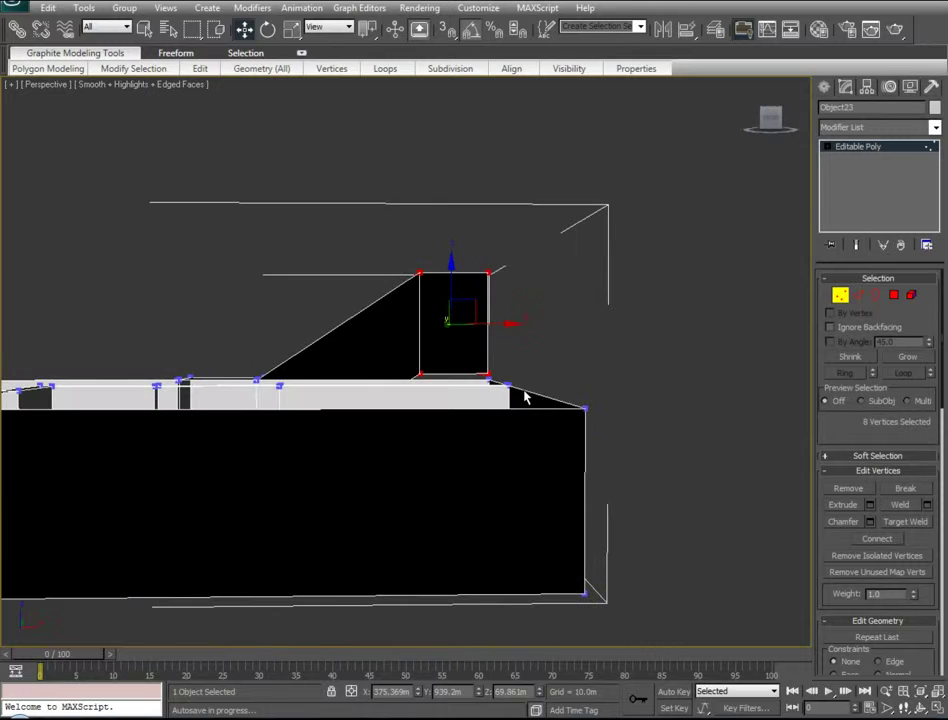
key("f")
key("z")
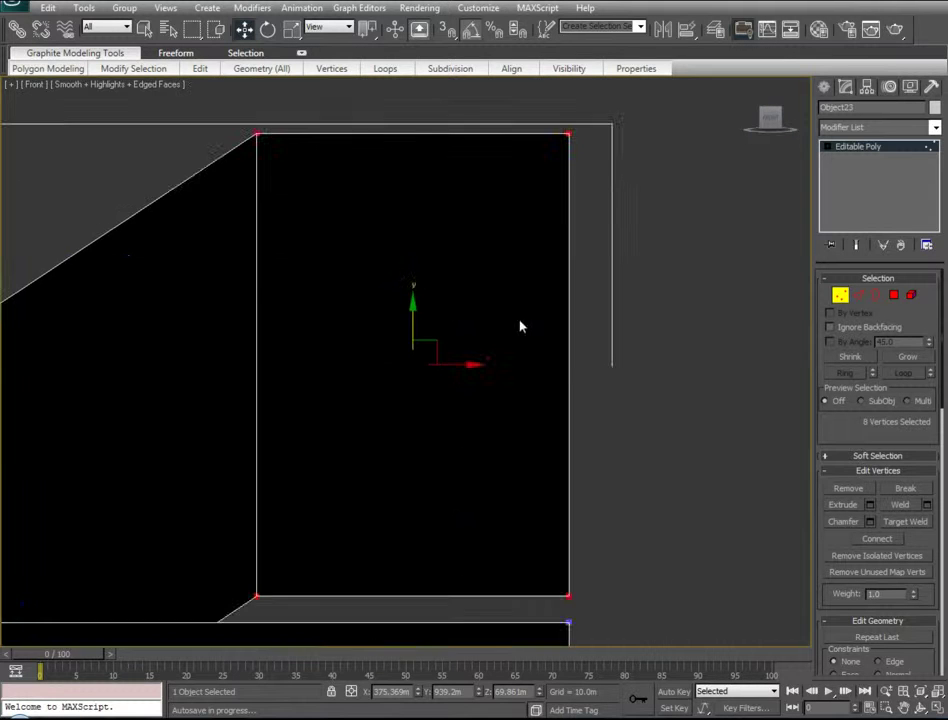
scroll(520, 326, "down", 4)
scroll(455, 434, "up", 3)
left_click_drag(409, 315, 409, 308)
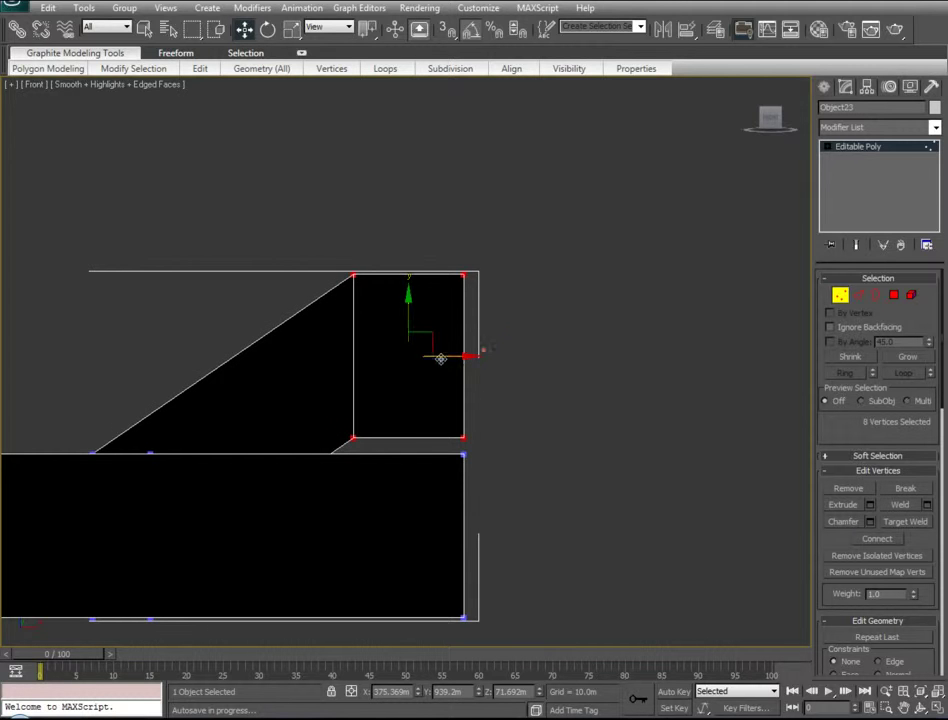
- Extrude the raised end section's polygon facing the building and move it inward to the corridor wall line
middle_click_drag(283, 414, 315, 442, "alt")
key("p")
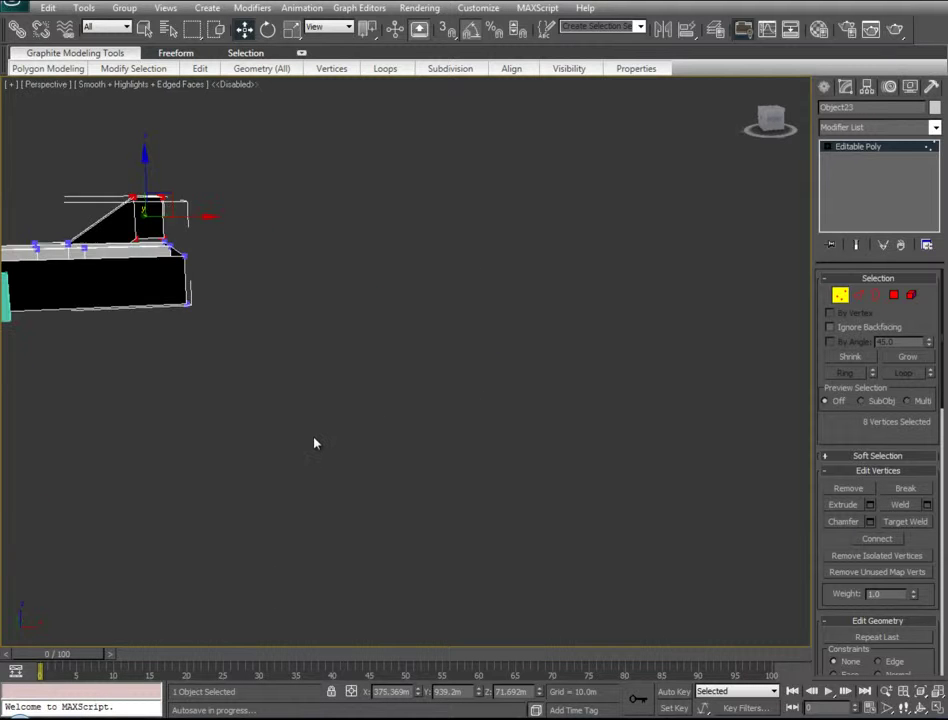
key("z")
scroll(332, 438, "down", 5)
scroll(315, 328, "up", 5)
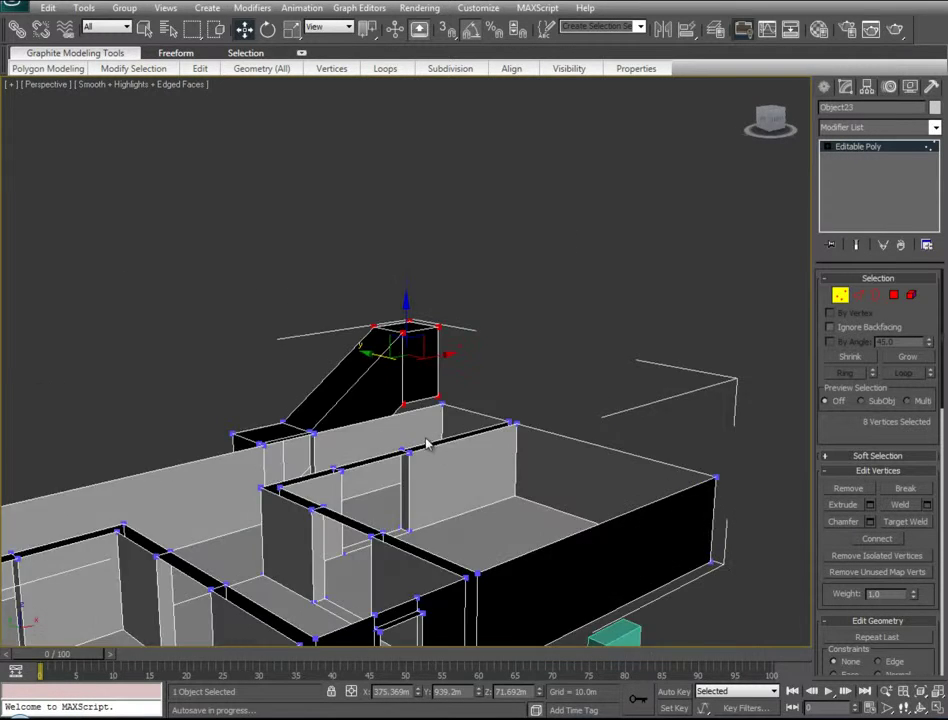
scroll(430, 420, "up", 2)
key("4")
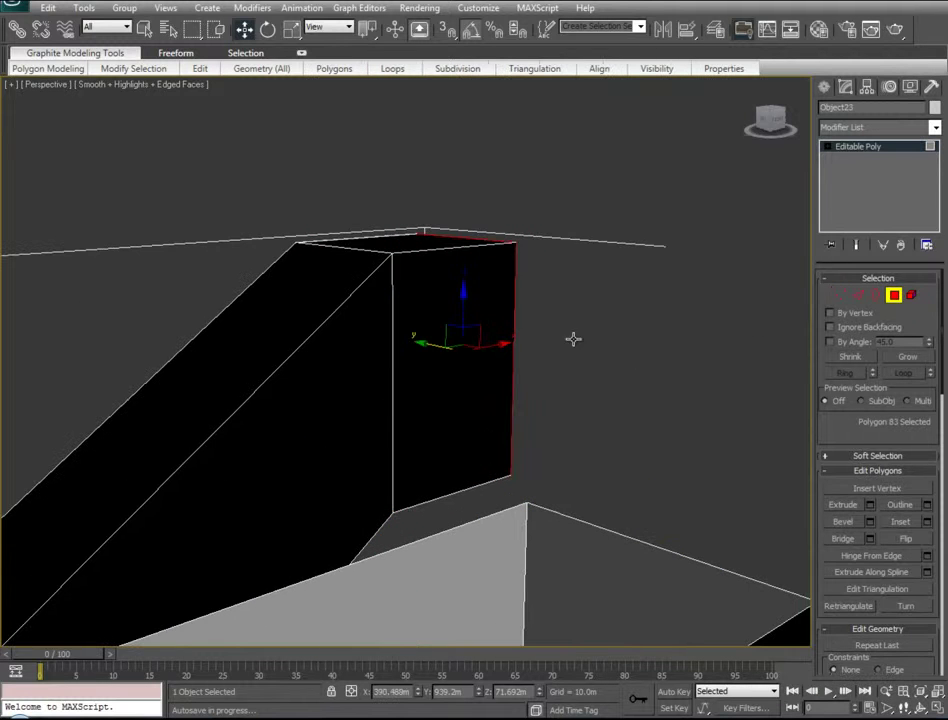
left_click(440, 386)
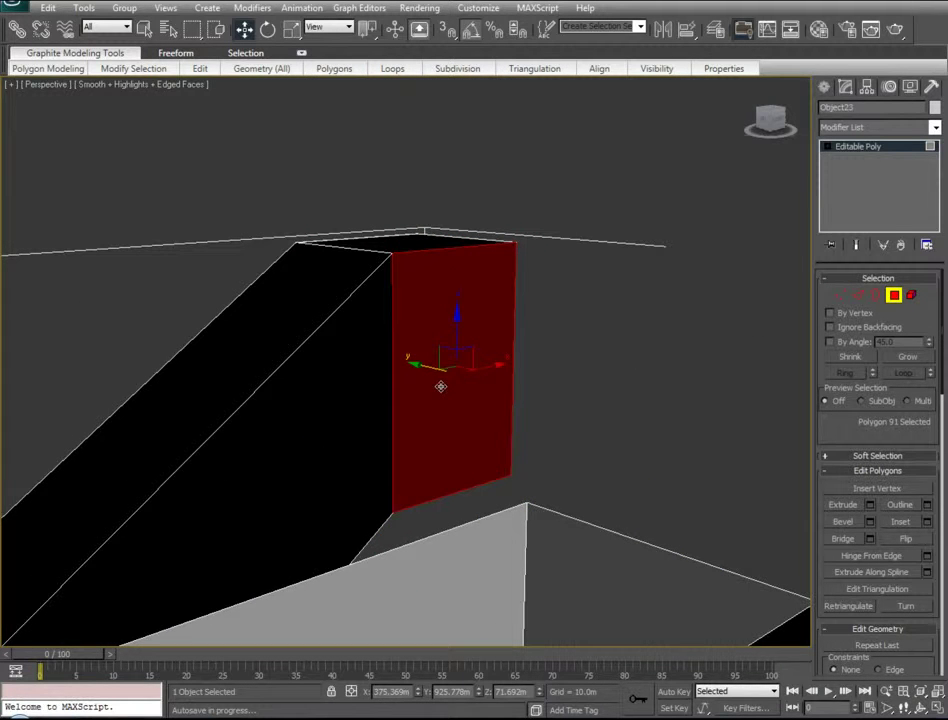
key("l")
key("z")
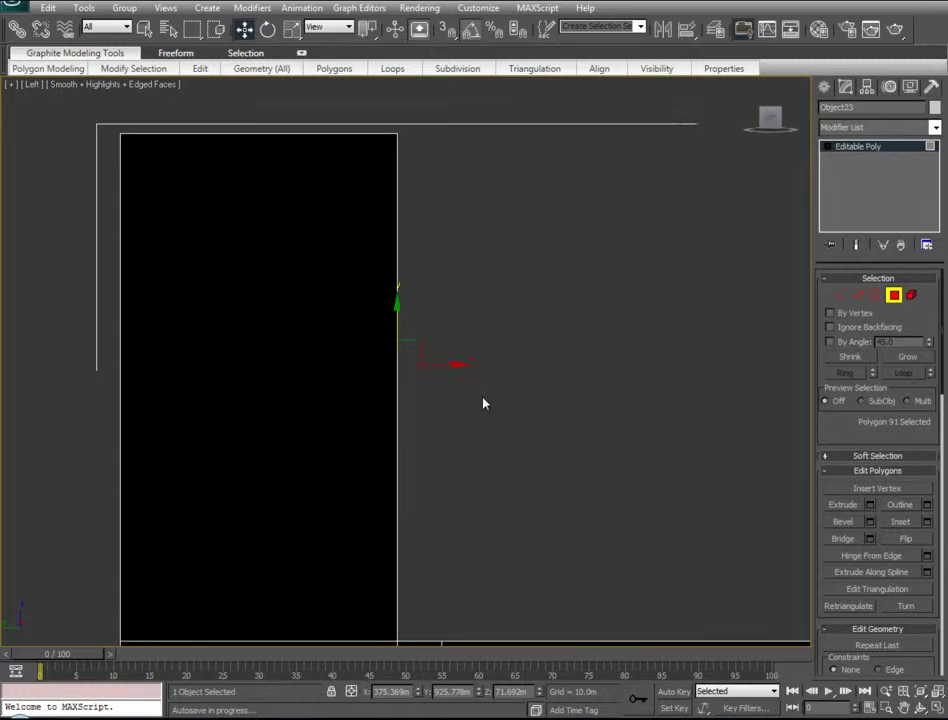
middle_click_drag(485, 402, 481, 358)
scroll(472, 346, "down", 2)
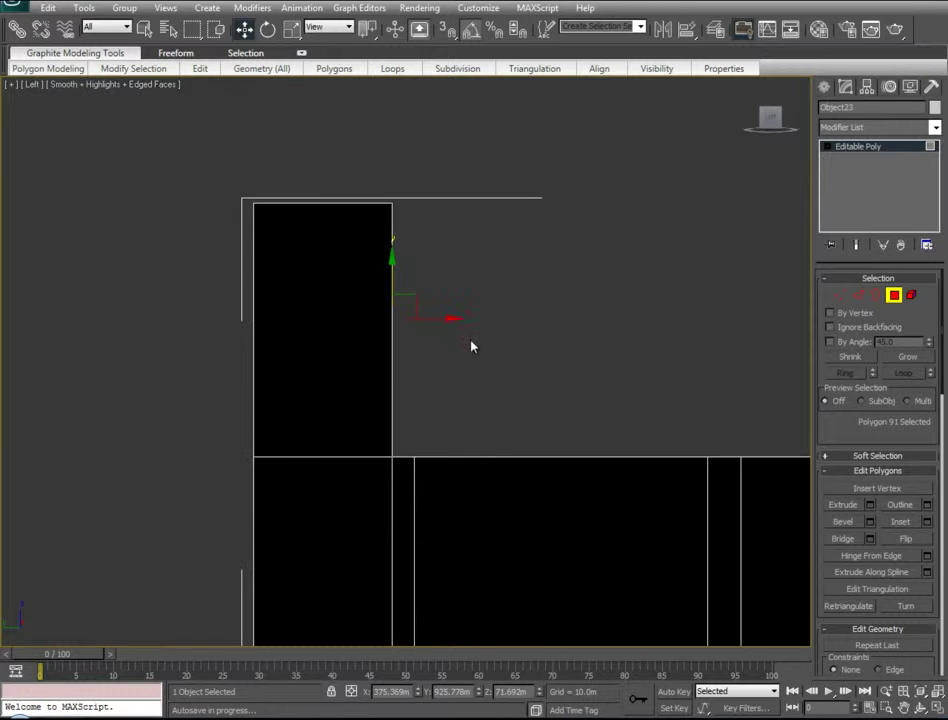
left_click(869, 505)
left_click(697, 511)
left_click_drag(439, 320, 466, 318)
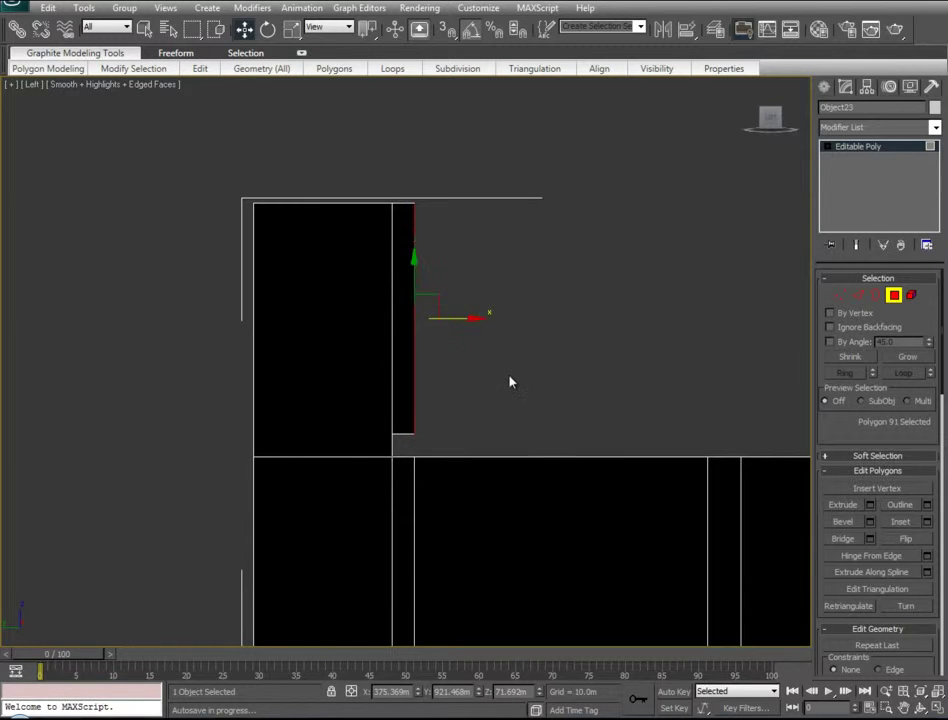
- Delete the extruded polygon to open the raised end section towards the building
key("p")
middle_click_drag(531, 392, 436, 413, "alt")
scroll(436, 413, "down", 5)
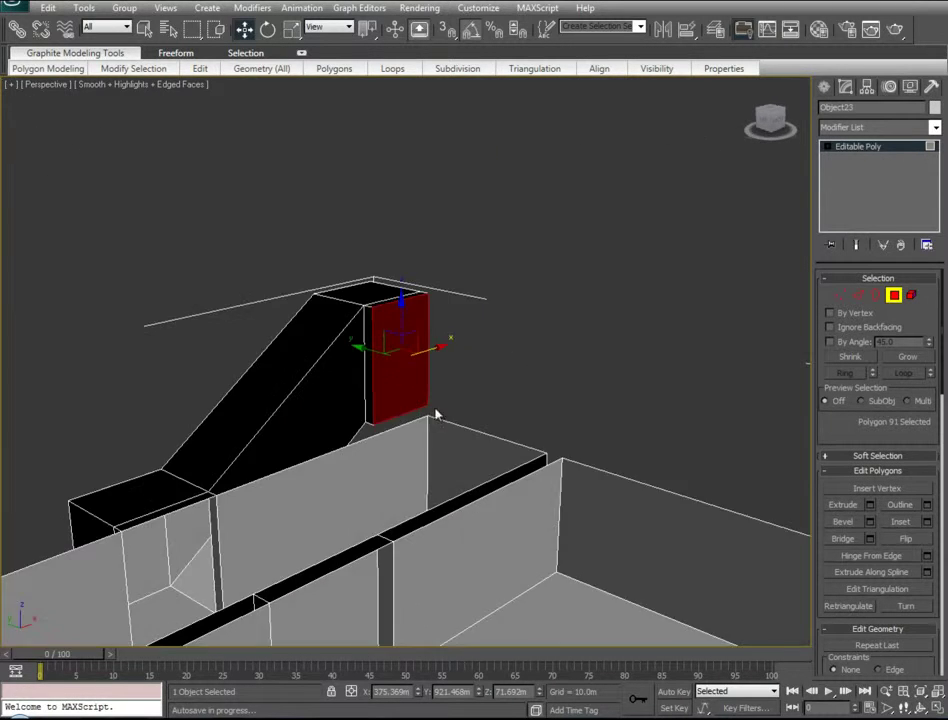
key("Delete")
middle_click_drag(509, 381, 523, 428, "alt")
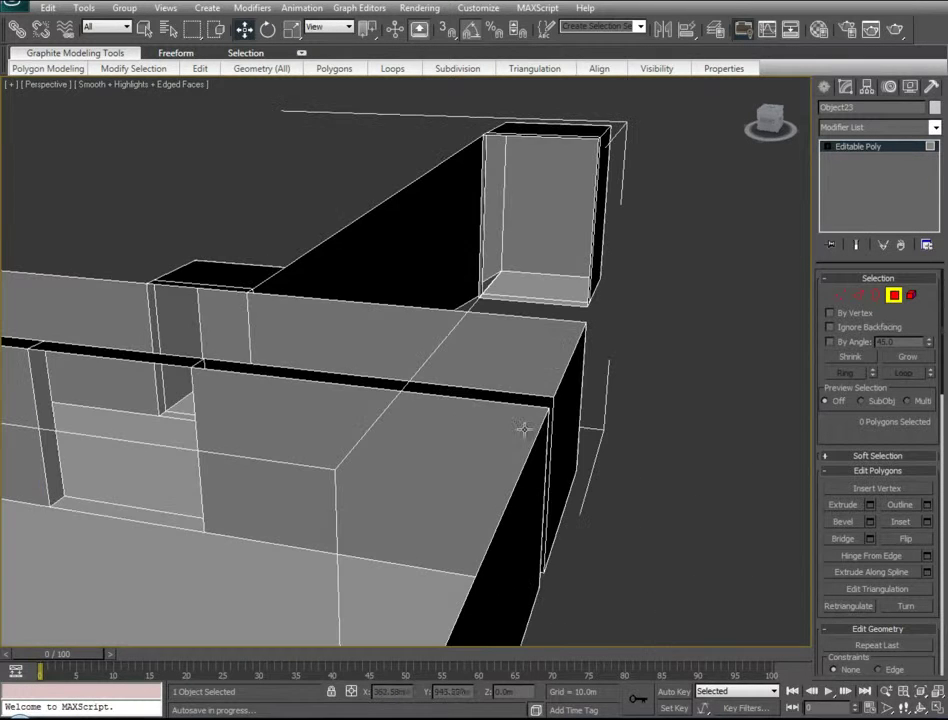
middle_click_drag(398, 446, 506, 500, "alt")
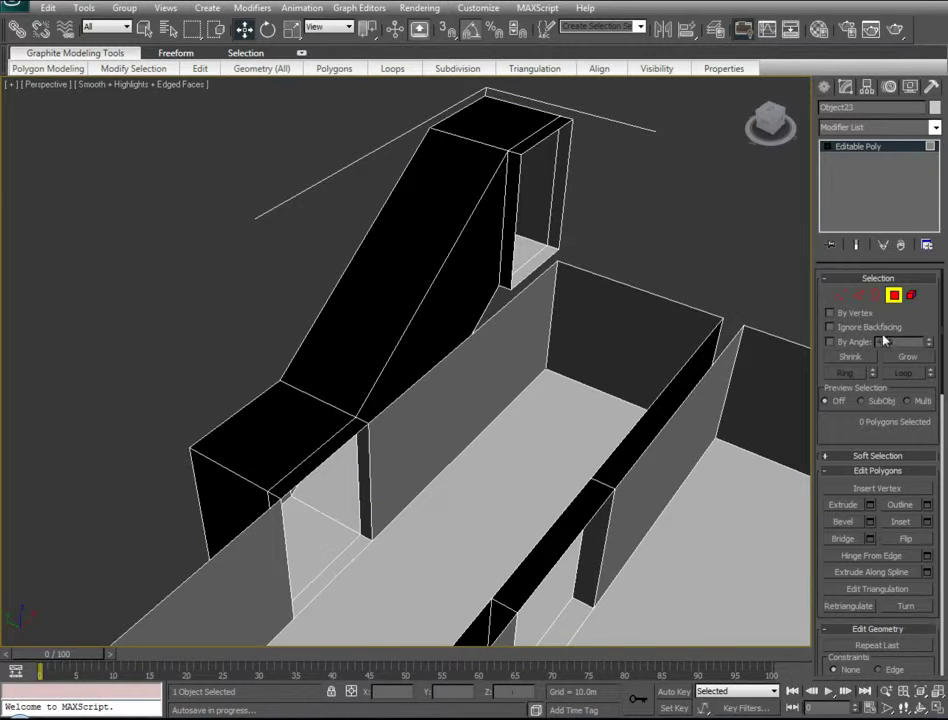
- Ring-select the four sloped edges of the passage and connect them with an edge loop halfway along the slope
left_click(859, 295)
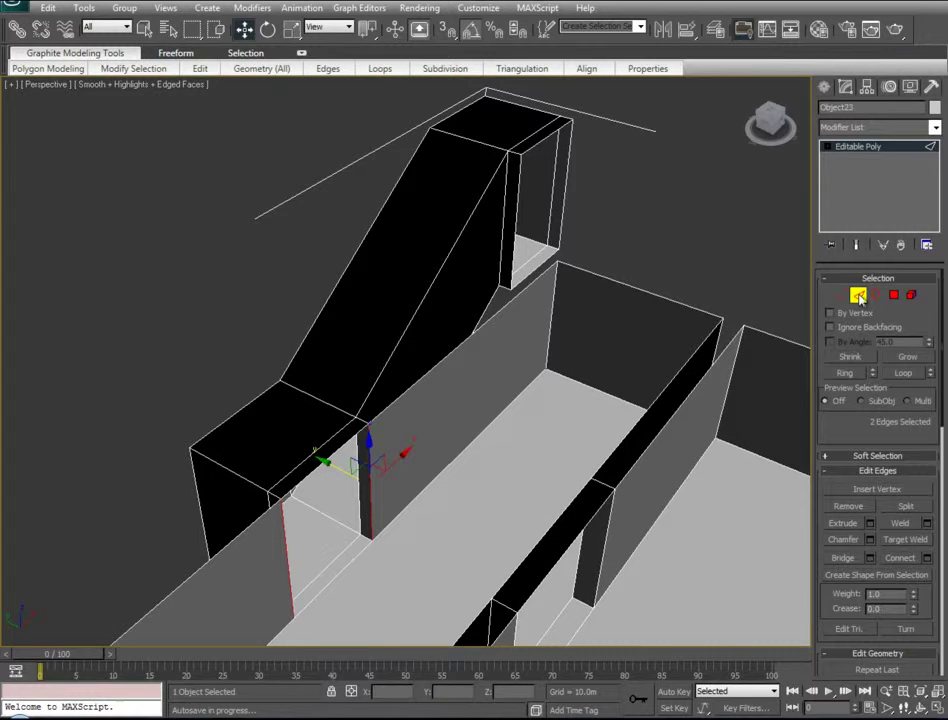
left_click(360, 248)
left_click_drag(849, 438, 849, 414)
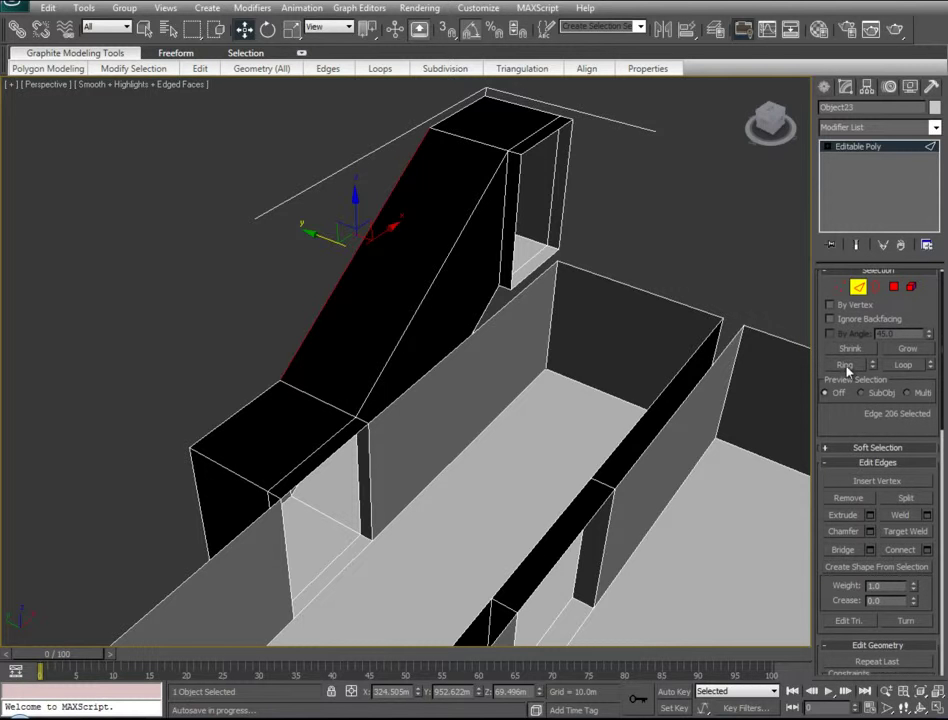
left_click(845, 365)
middle_click_drag(193, 351, 419, 275, "alt")
right_click(415, 270)
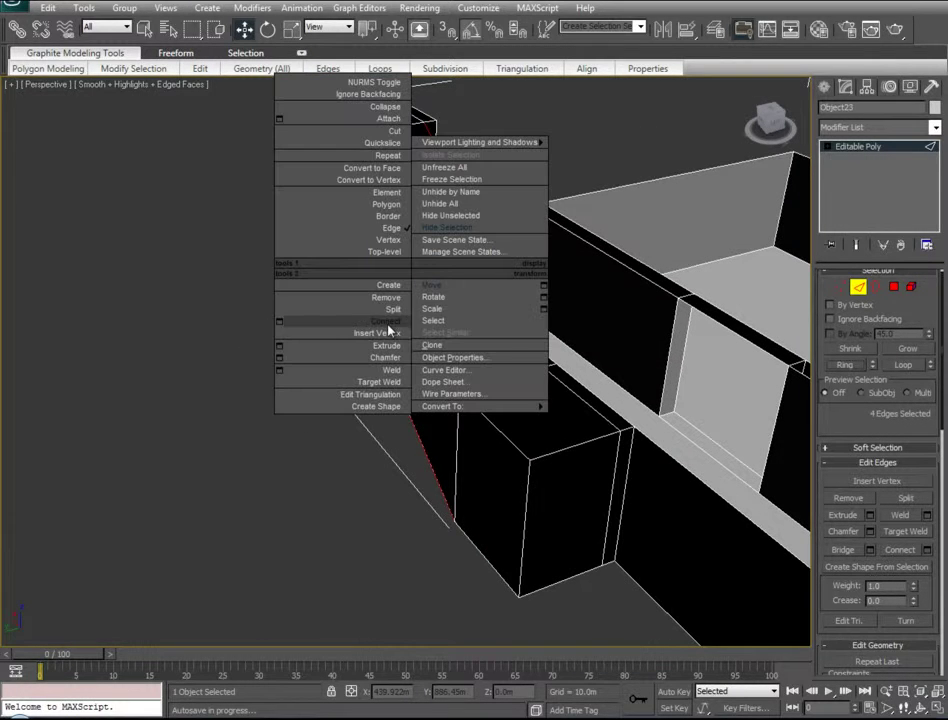
left_click(388, 321)
middle_click_drag(363, 402, 383, 298, "alt")
- Ring-select the four edges of the slope's upper half and connect them with another edge loop
left_click(378, 222)
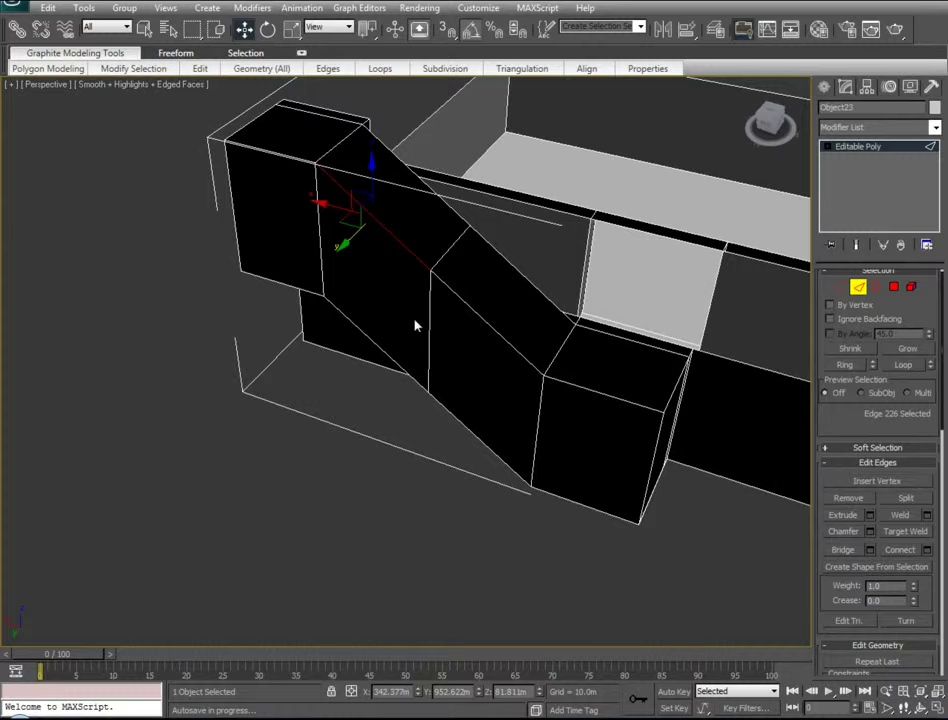
left_click(845, 365)
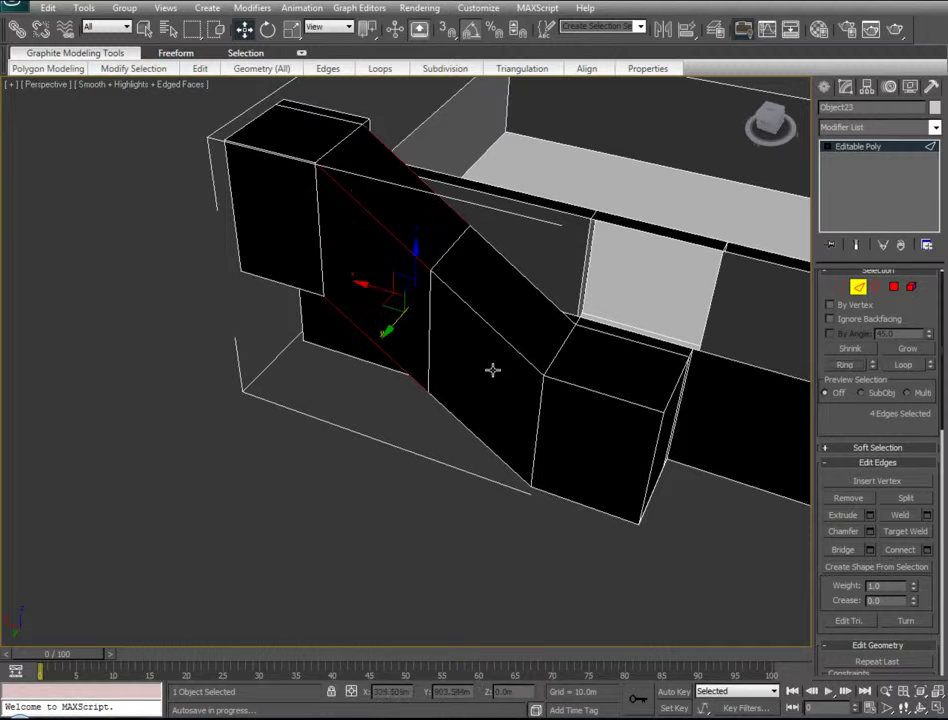
right_click(388, 211)
left_click(368, 262)
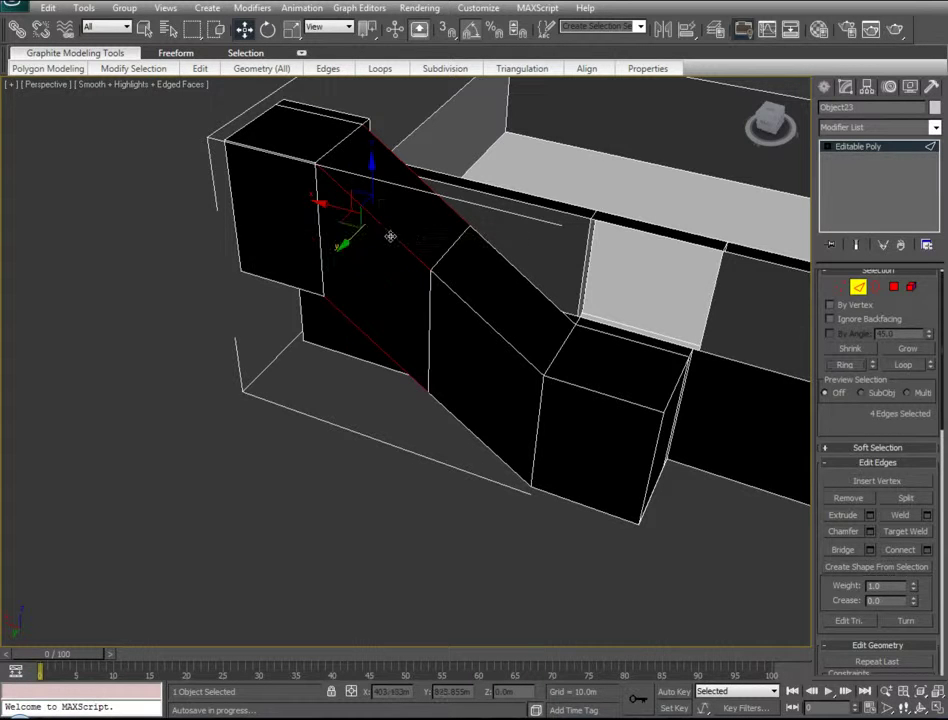
right_click(378, 222)
left_click(354, 269)
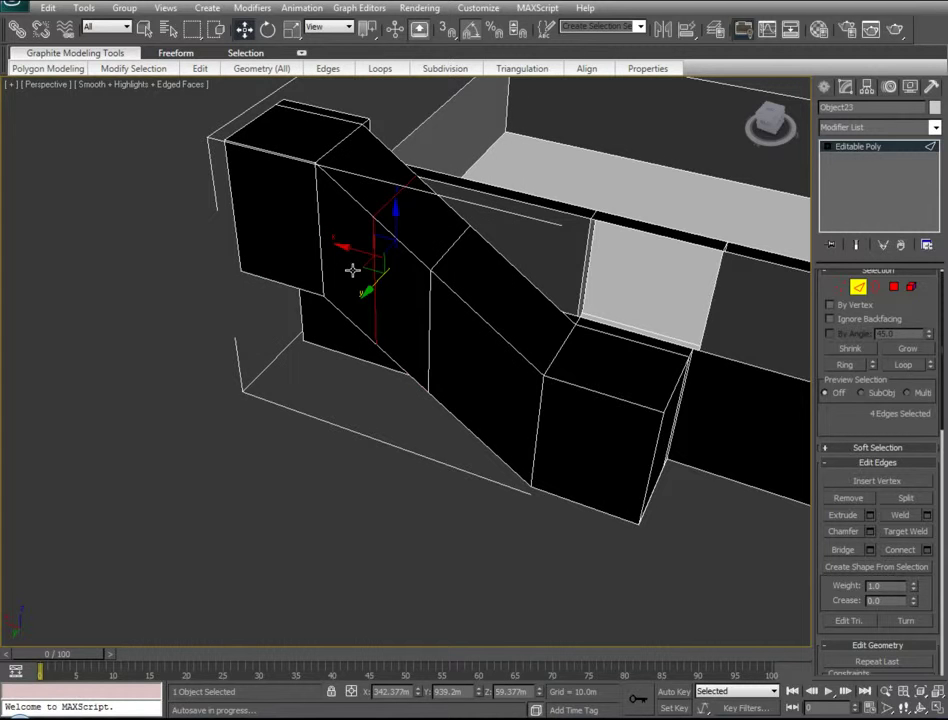
- Ring-select the four edges of the slope's lower half and connect them with an edge loop
left_click(550, 302)
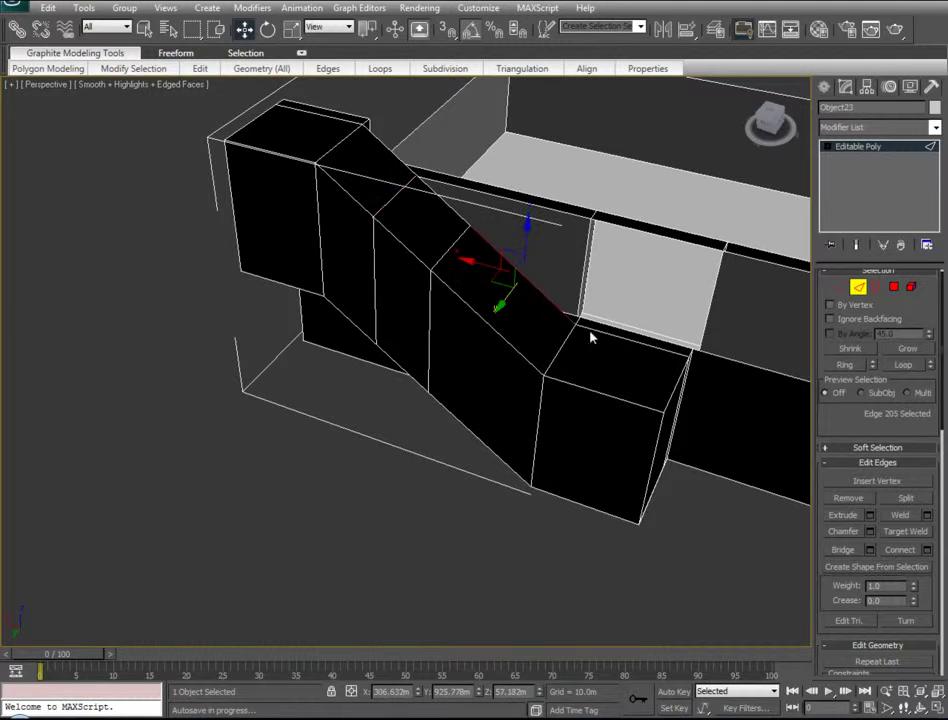
left_click(843, 364)
right_click(502, 321)
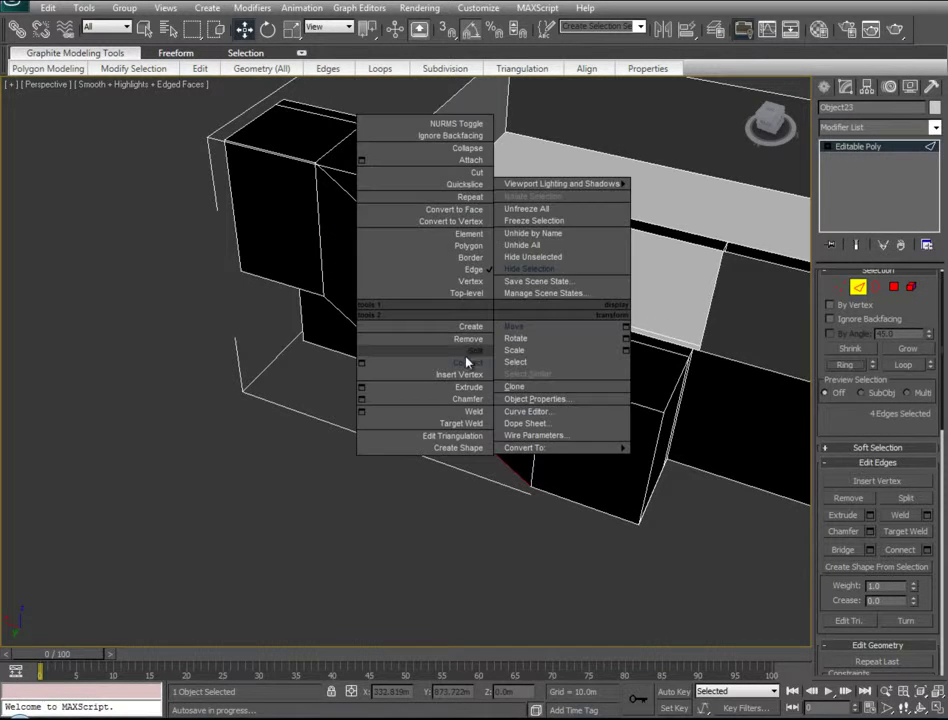
- Connect the edge ring of the sloped passage's lower half, plus the rings of the resulting first and third sections from its upper end
left_click(465, 345)
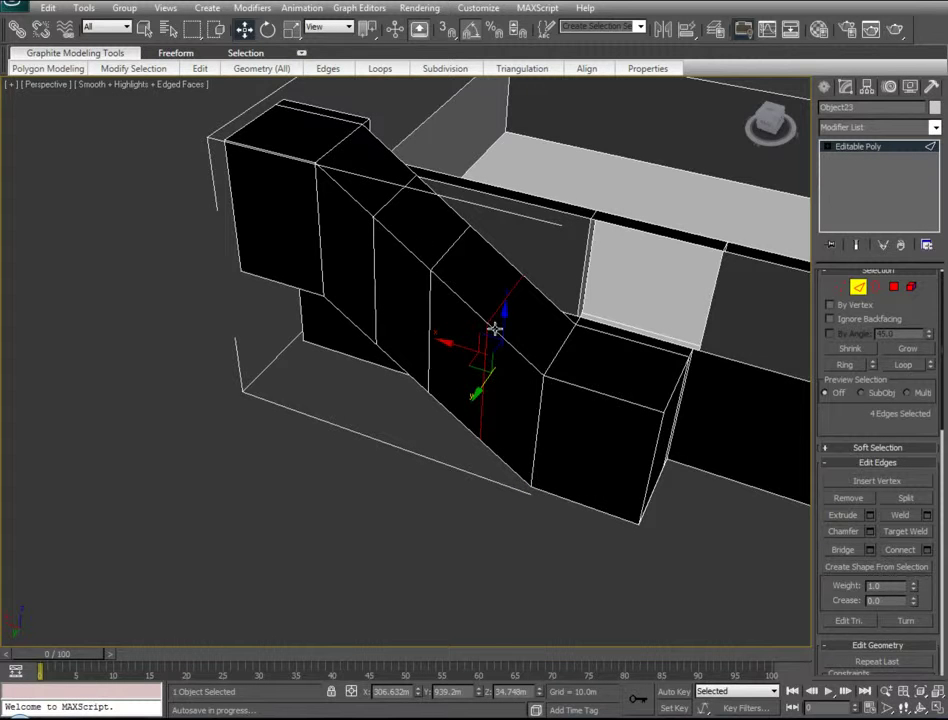
left_click(343, 191)
left_click(459, 296, "ctrl")
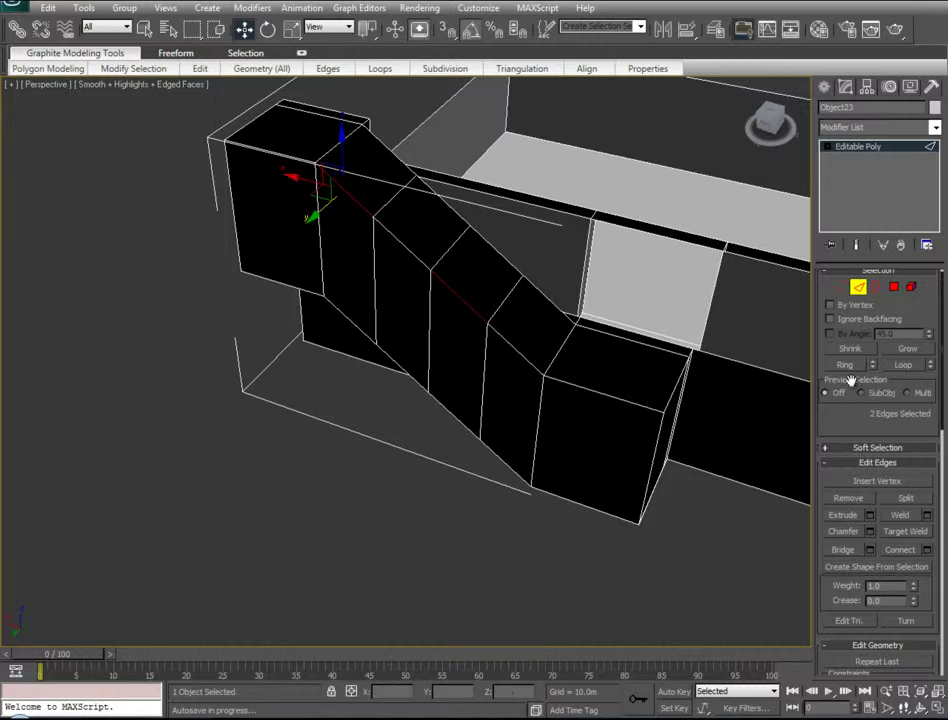
left_click(843, 365)
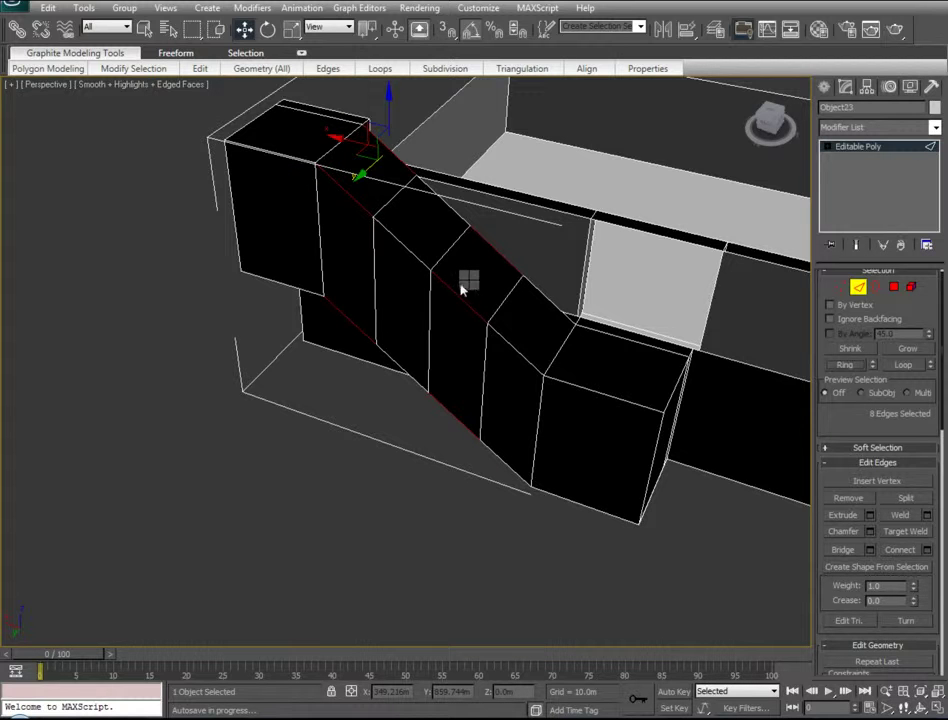
right_click(400, 278)
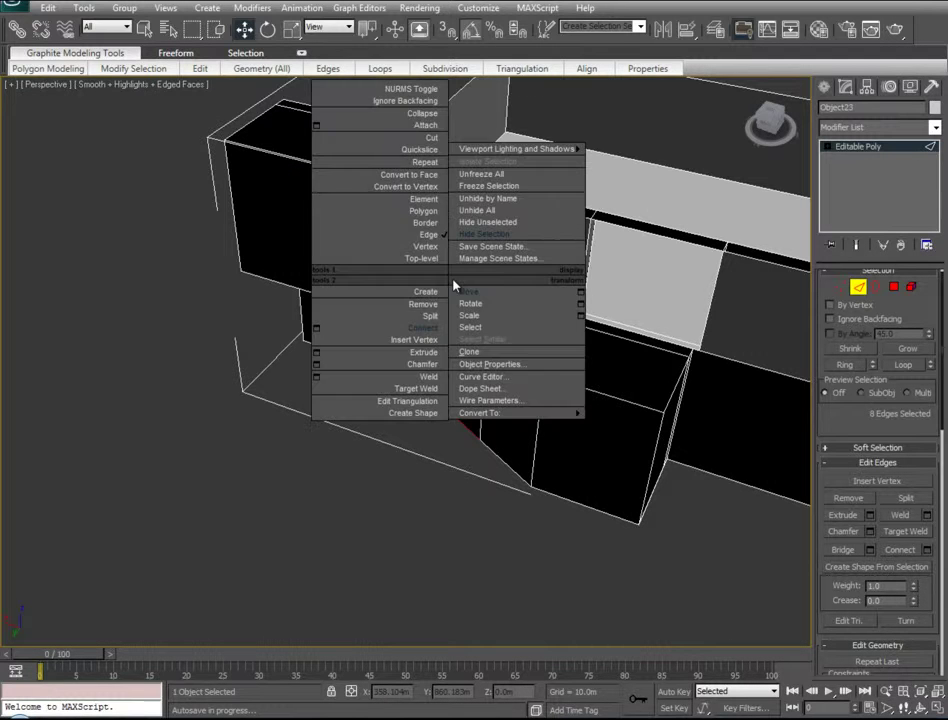
left_click(425, 330)
- Connect the edge rings of the two remaining wide sections so the slope is divided into eight equal segments
left_click(395, 236)
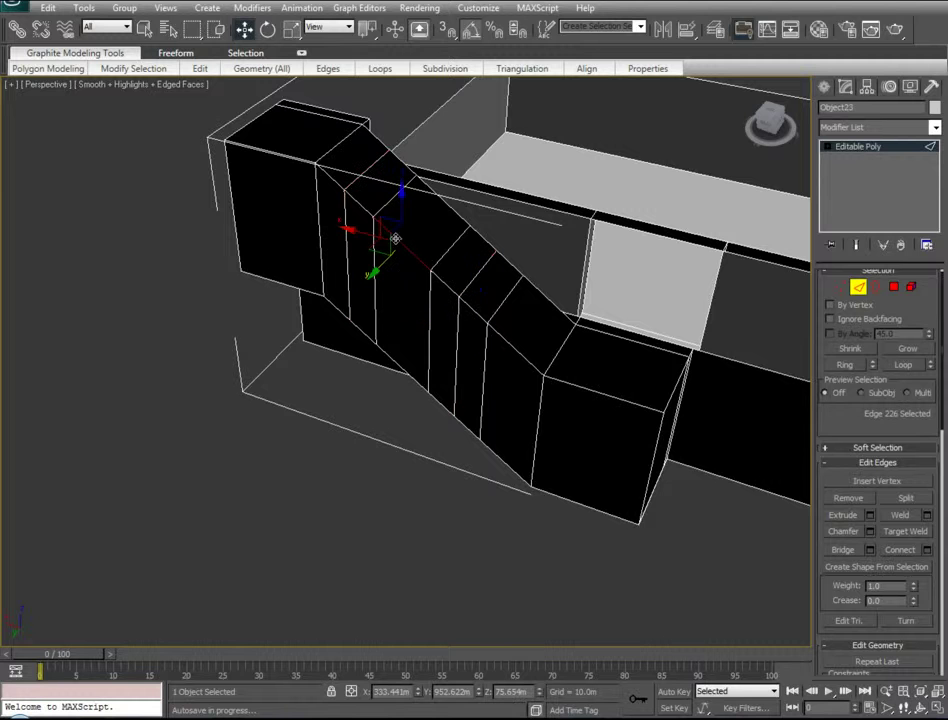
left_click(512, 347, "ctrl")
left_click(845, 365)
right_click(531, 326)
left_click(491, 370)
- Connect the edge rings of every second segment of the slope, starting with the one at its lower end
middle_click_drag(308, 372, 303, 397, "alt")
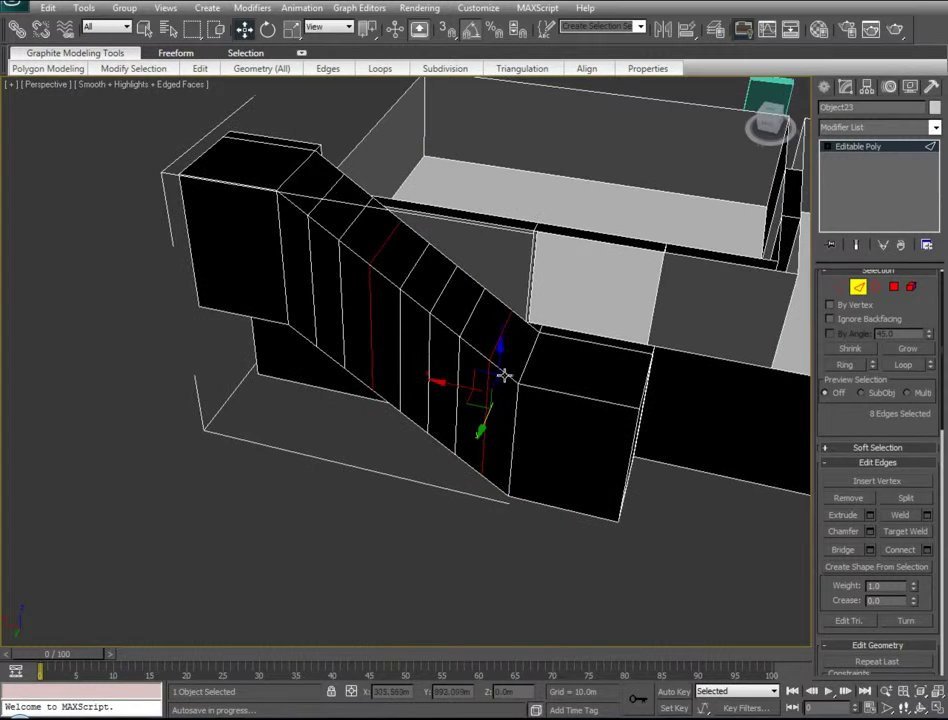
left_click(506, 374)
left_click(449, 326, "ctrl")
left_click(385, 276, "ctrl")
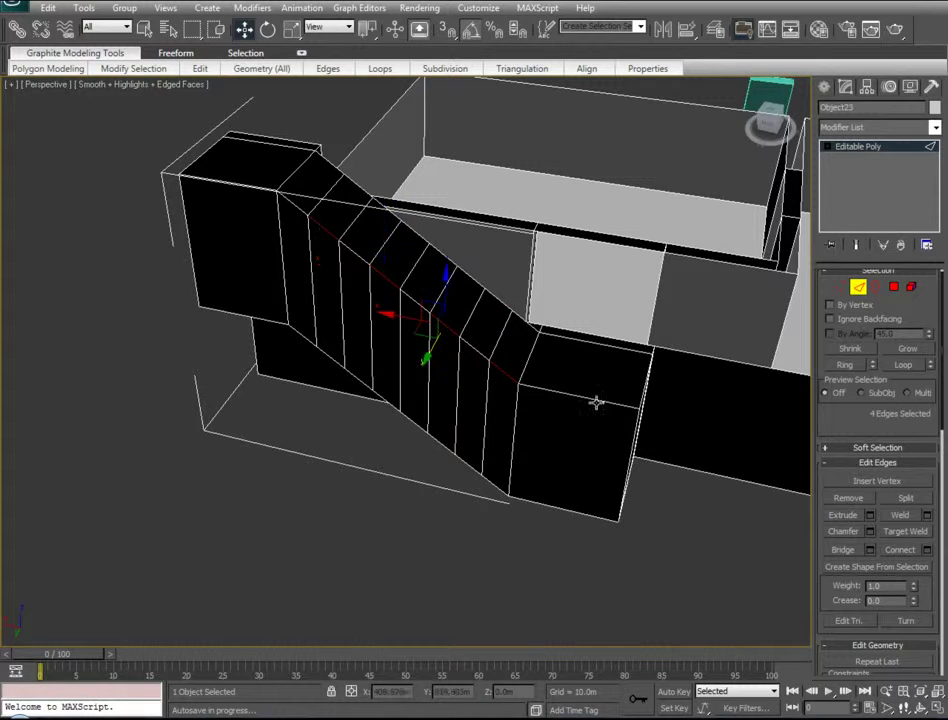
left_click(847, 364)
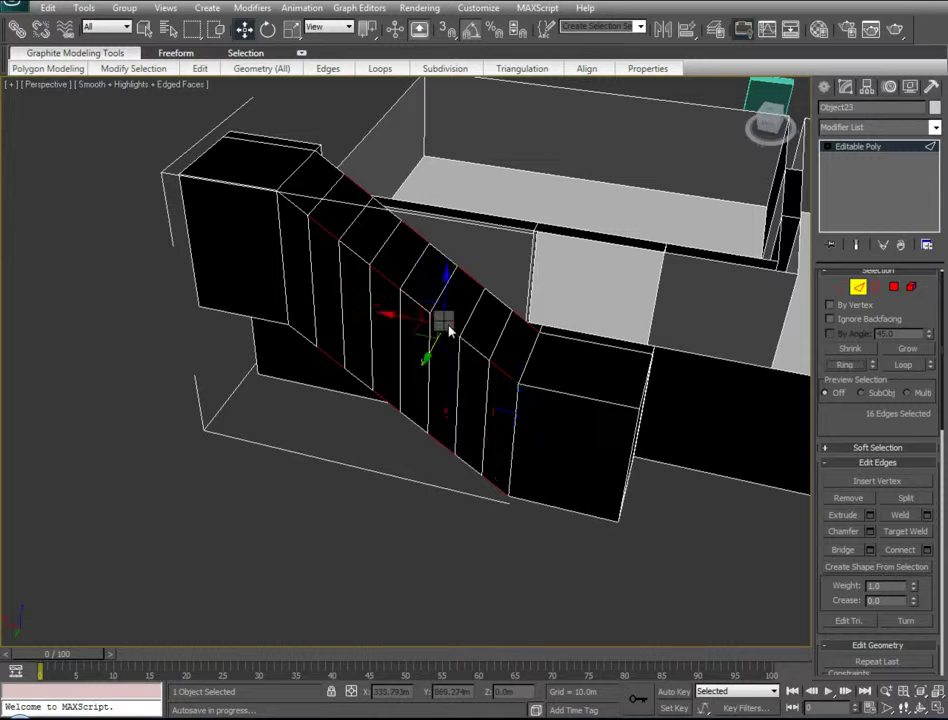
right_click(446, 330)
left_click(413, 378)
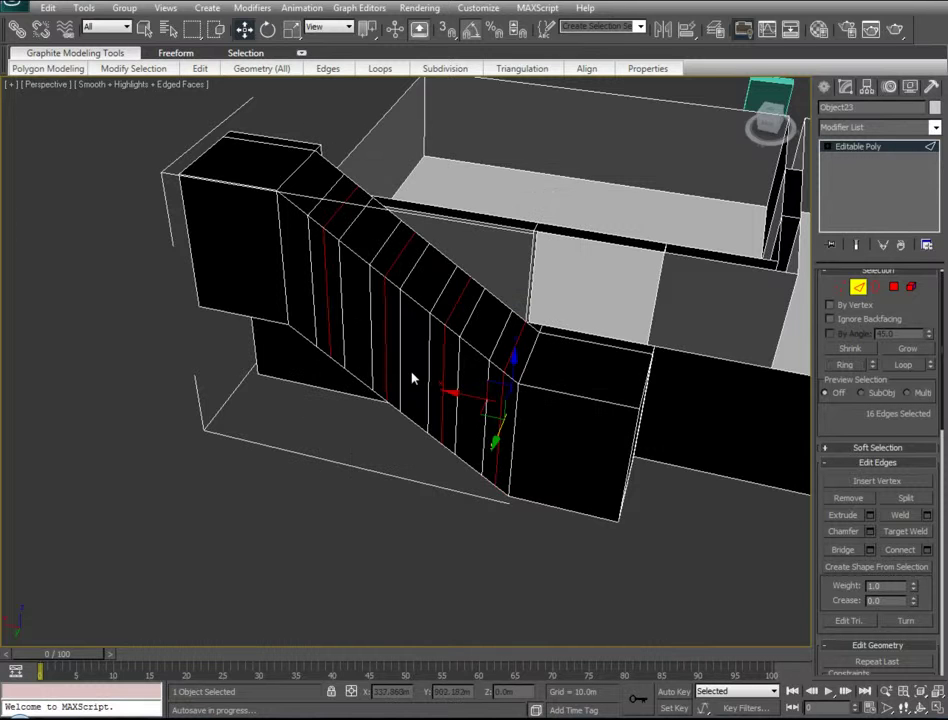
- Connect the edge rings of the four remaining wide segments to divide the whole slope into sixteen segments
left_click(476, 350)
left_click(418, 302, "ctrl")
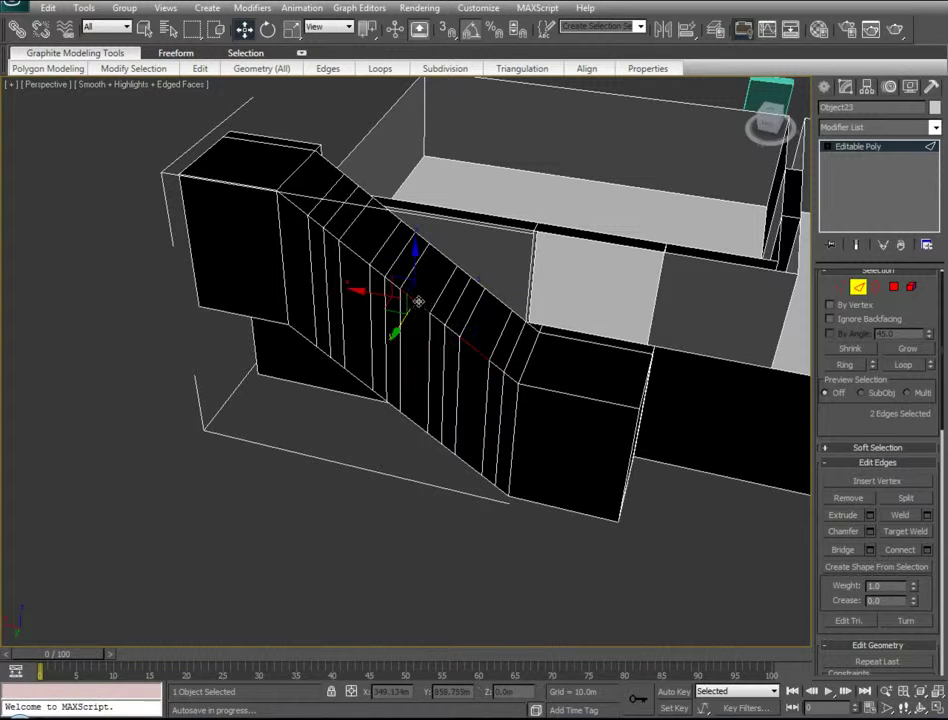
left_click(356, 256, "ctrl")
left_click(298, 208, "ctrl")
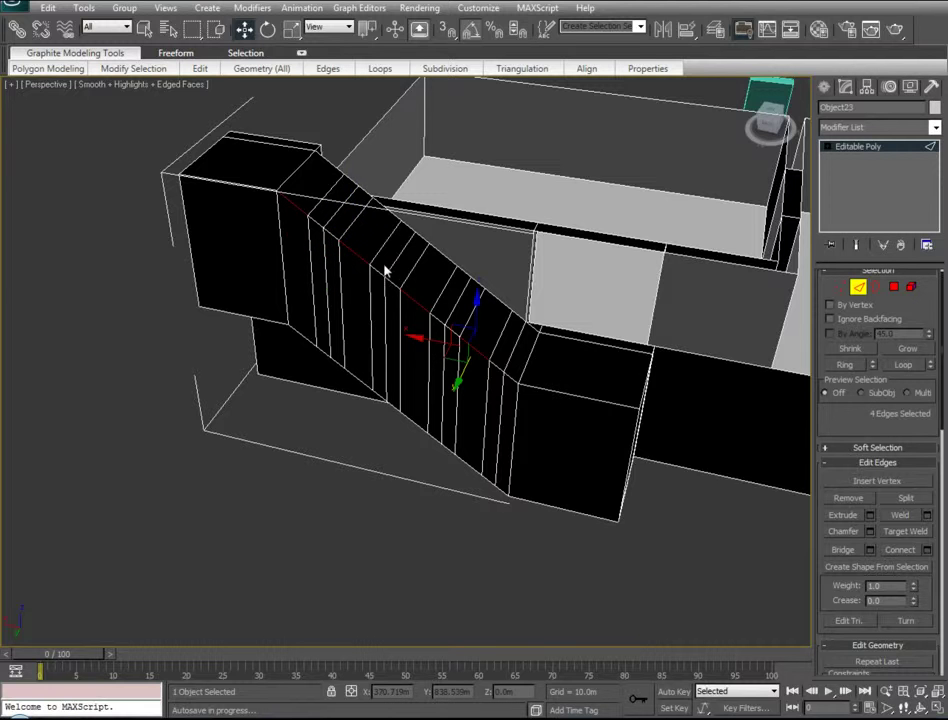
left_click(844, 364)
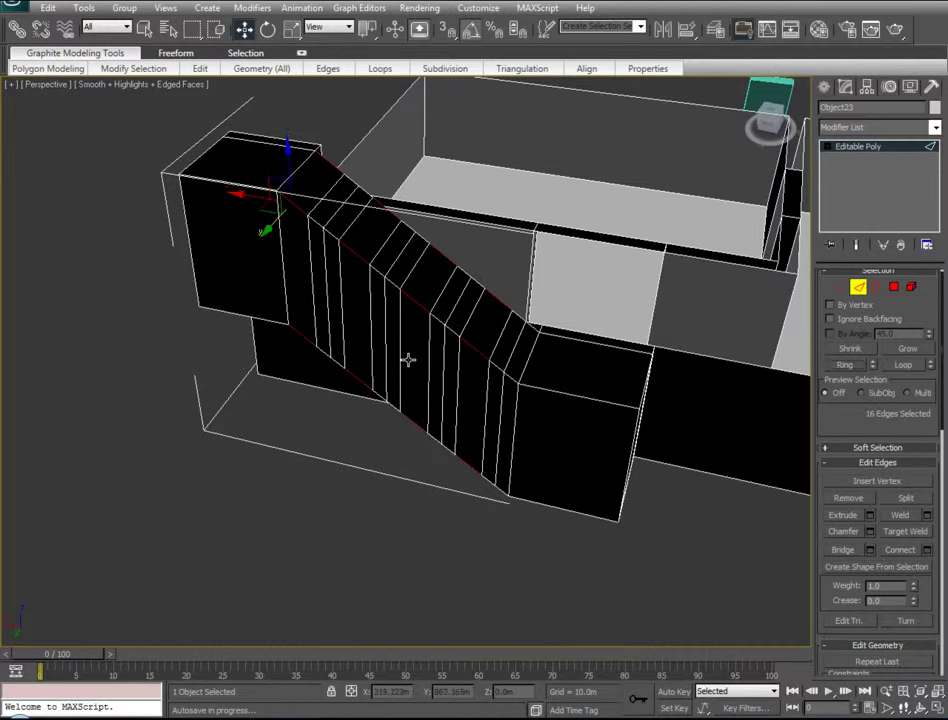
right_click(474, 352)
left_click(455, 381)
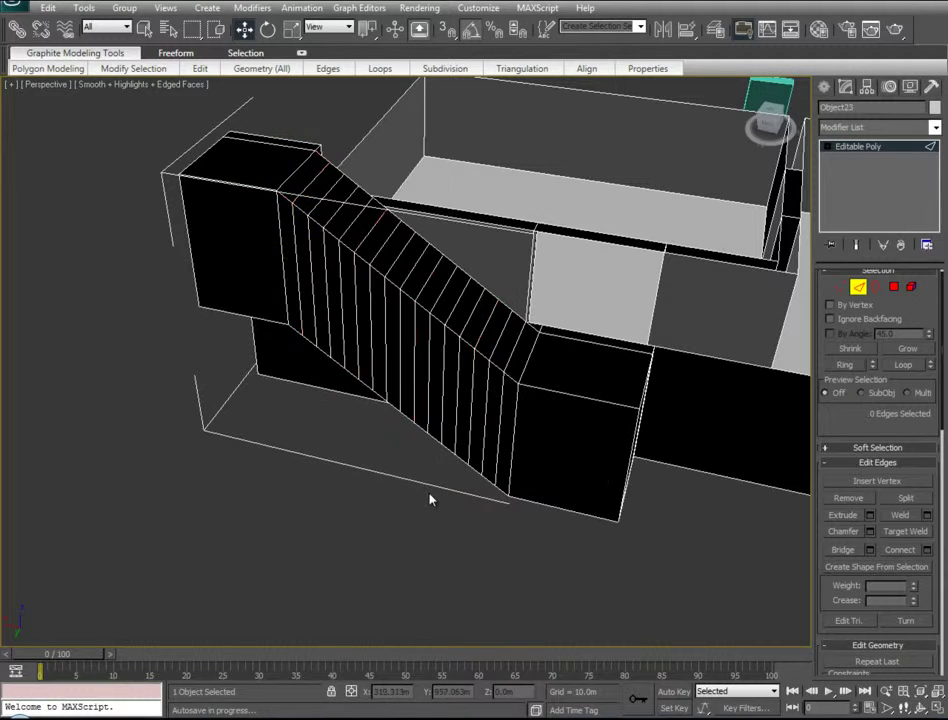
- In the front view, move every second column of slope vertices about 4.5 m in negative X and 3 m down onto the neighbouring columns
middle_click_drag(464, 541, 320, 515, "alt")
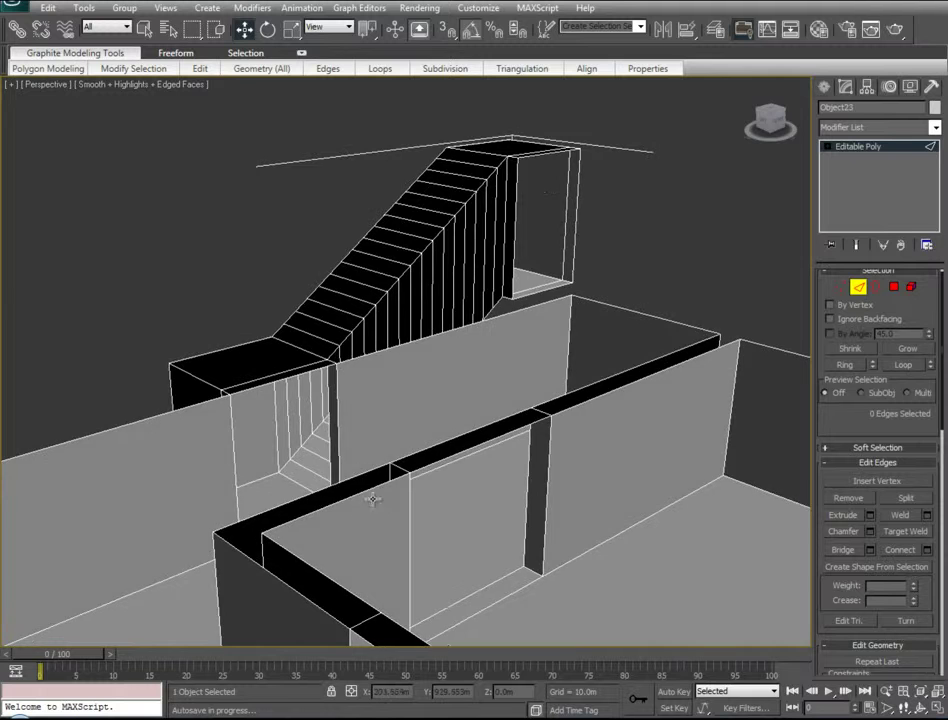
key("f")
key("z")
middle_click_drag(660, 444, 501, 446)
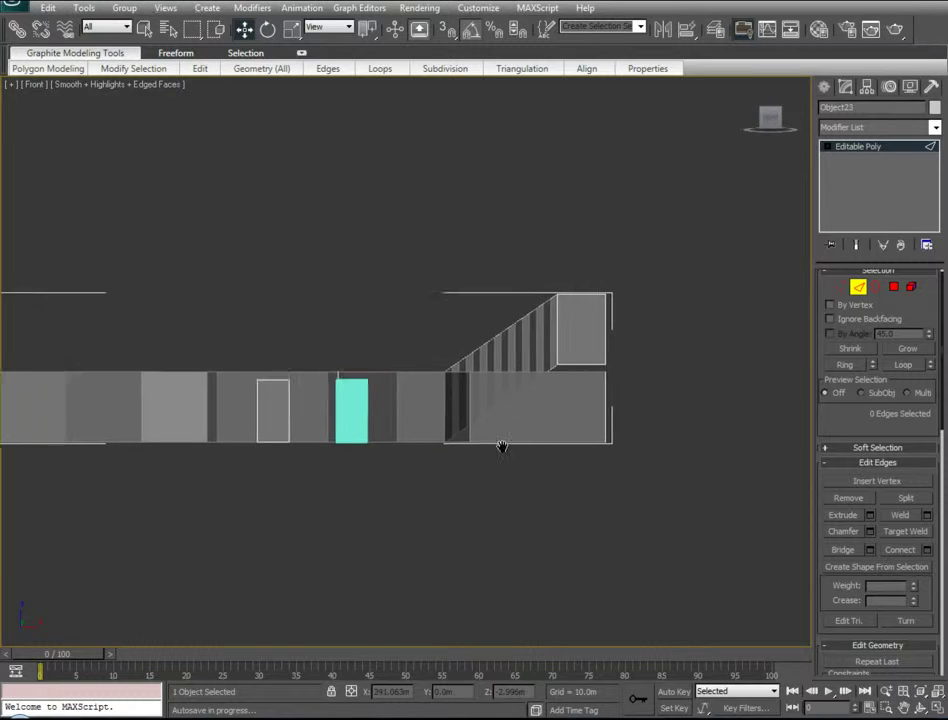
scroll(550, 446, "up", 6)
middle_click_drag(654, 473, 504, 371)
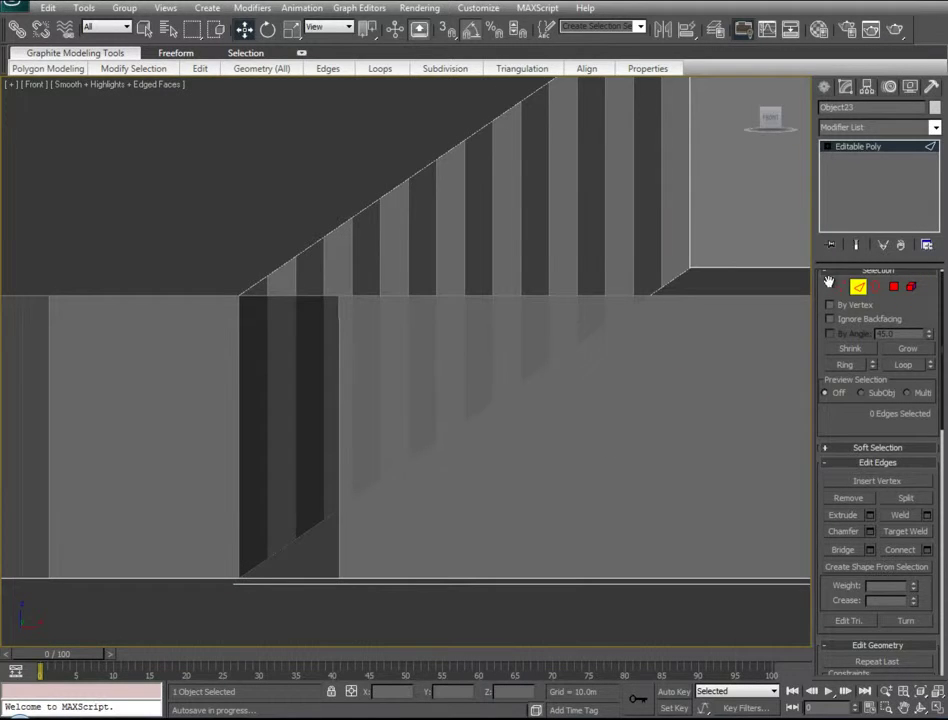
key("1")
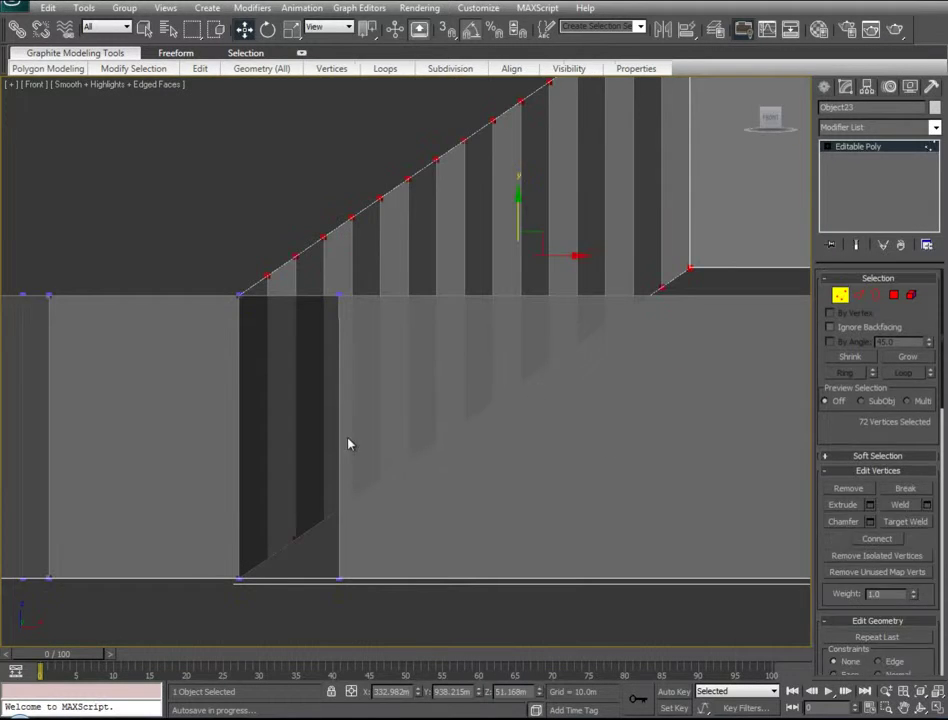
left_click(278, 572)
left_click_drag(276, 568, 261, 553)
left_click_drag(327, 528, 315, 511, "ctrl")
scroll(385, 502, "up", 1)
middle_click_drag(385, 502, 311, 504)
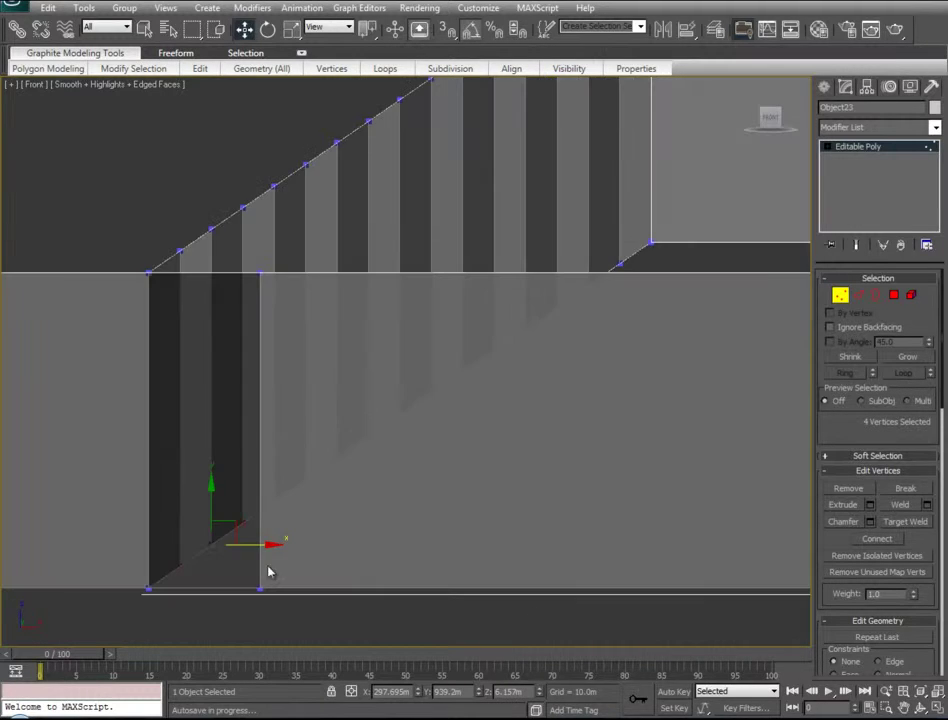
left_click_drag(174, 259, 198, 597, "ctrl")
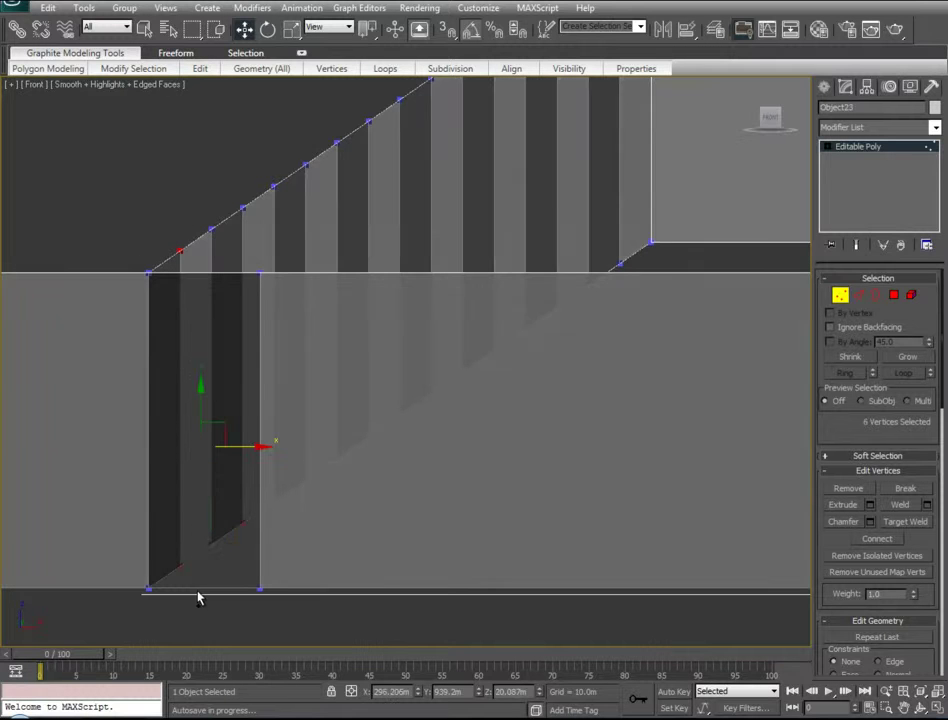
left_click_drag(233, 168, 258, 578, "ctrl")
left_click_drag(497, 95, 521, 482, "ctrl")
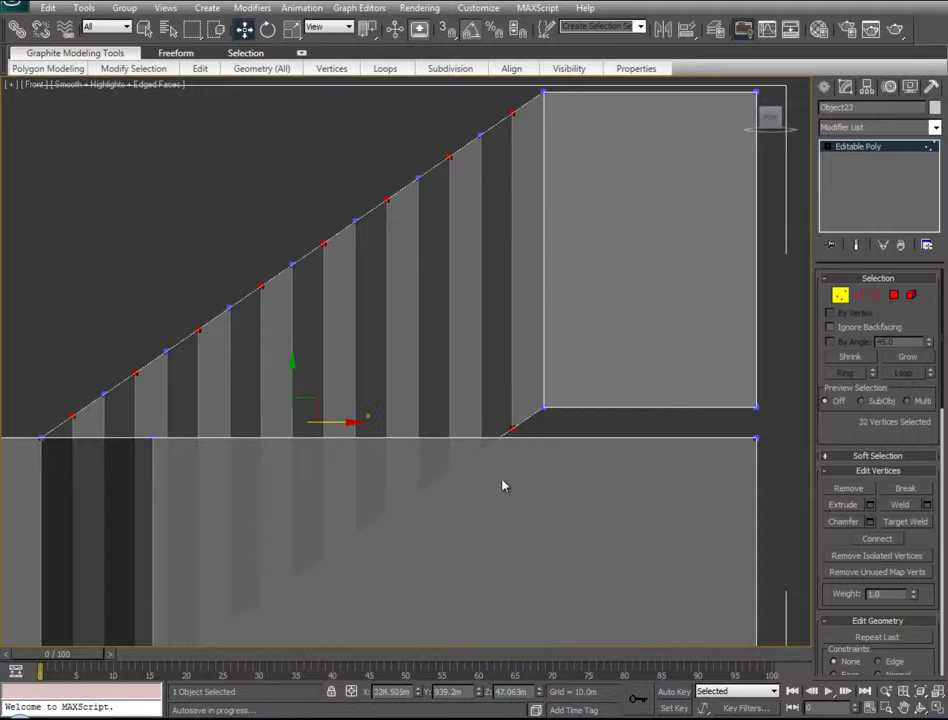
middle_click_drag(501, 485, 518, 424)
scroll(518, 424, "down", 3)
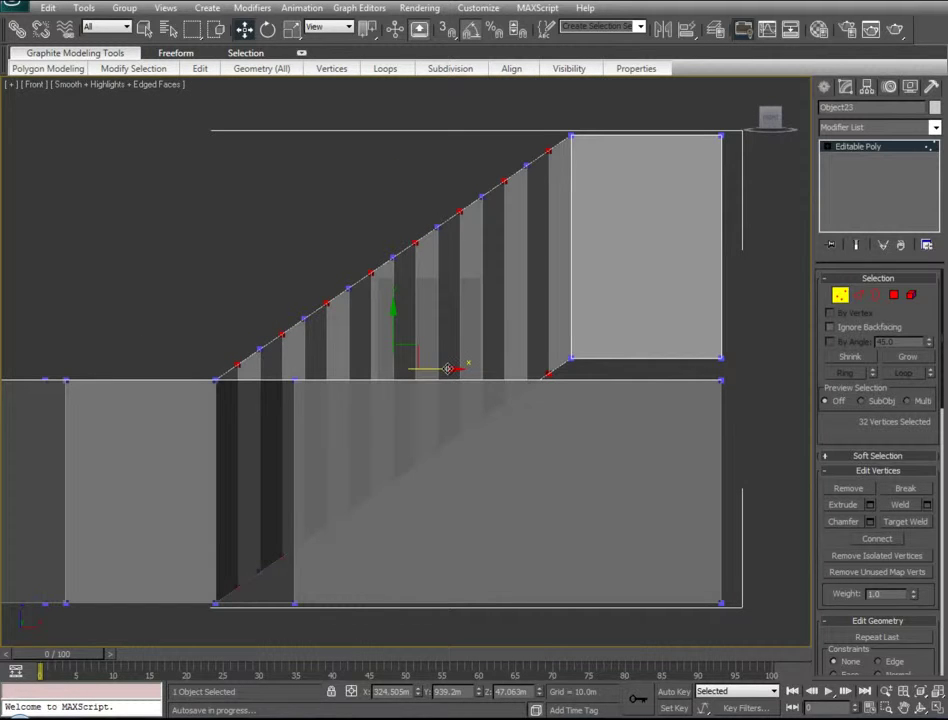
left_click_drag(449, 369, 423, 371)
left_click_drag(372, 330, 373, 346)
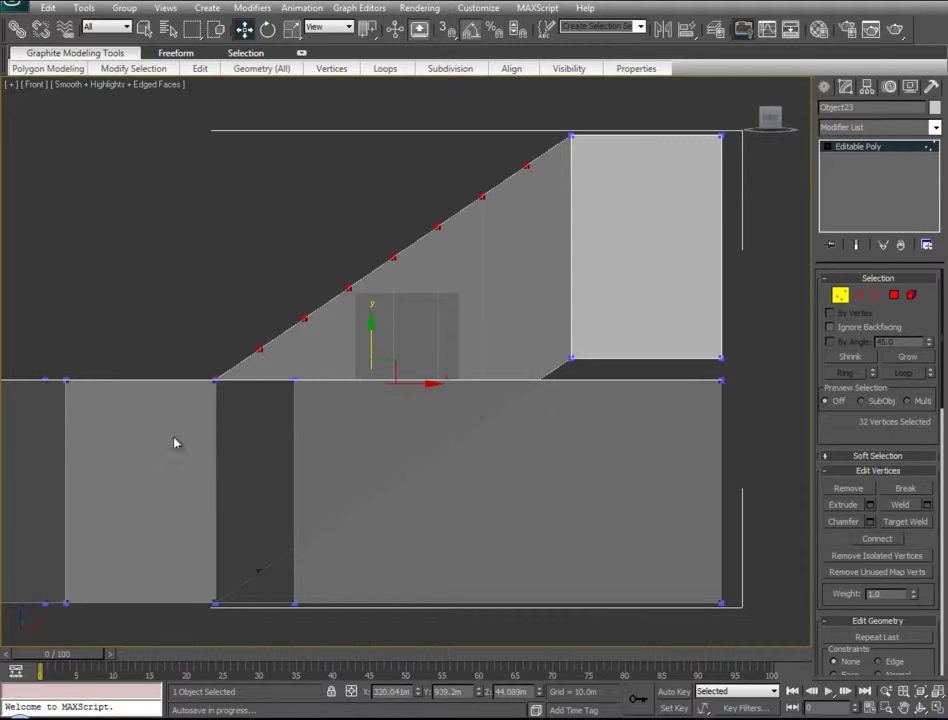
- Keep only the 16 floor vertices selected, raise them about 5.9 m to form stair steps and shift them about 0.9 m along positive X
left_click_drag(153, 466, 360, 305)
left_click_drag(359, 270, 332, 305, "alt")
left_click_drag(268, 364, 468, 188, "alt")
left_click_drag(409, 272, 528, 165, "alt")
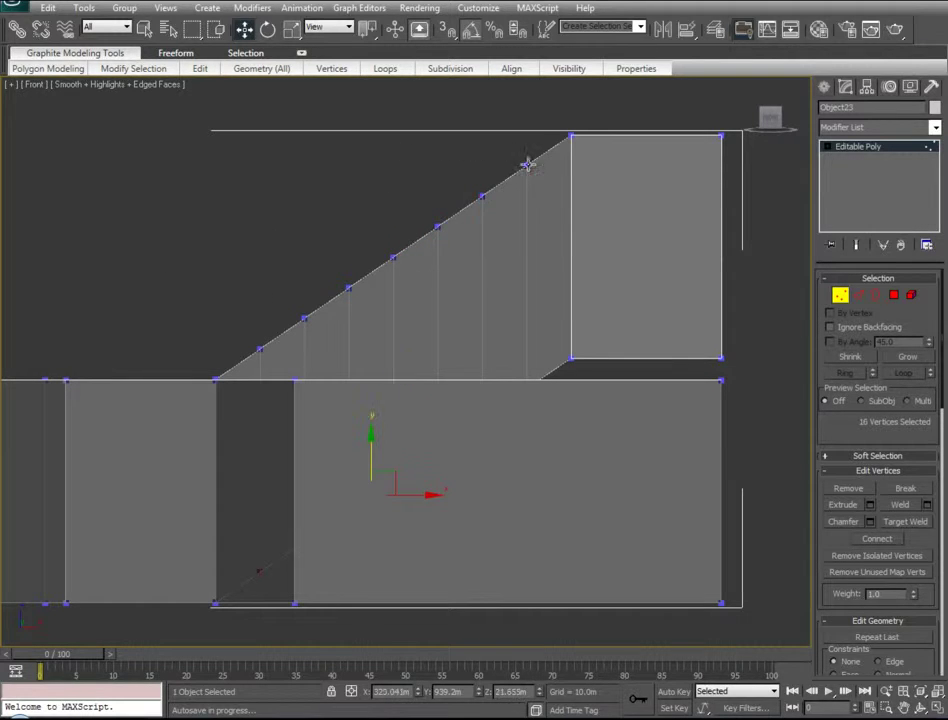
left_click_drag(371, 450, 375, 420)
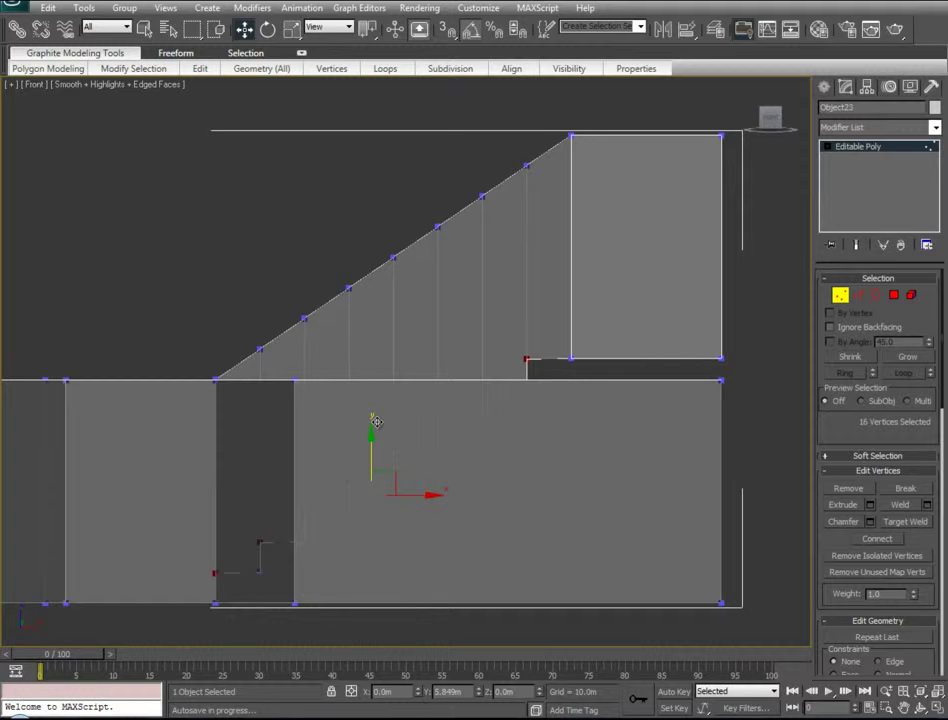
left_click_drag(375, 421, 376, 393)
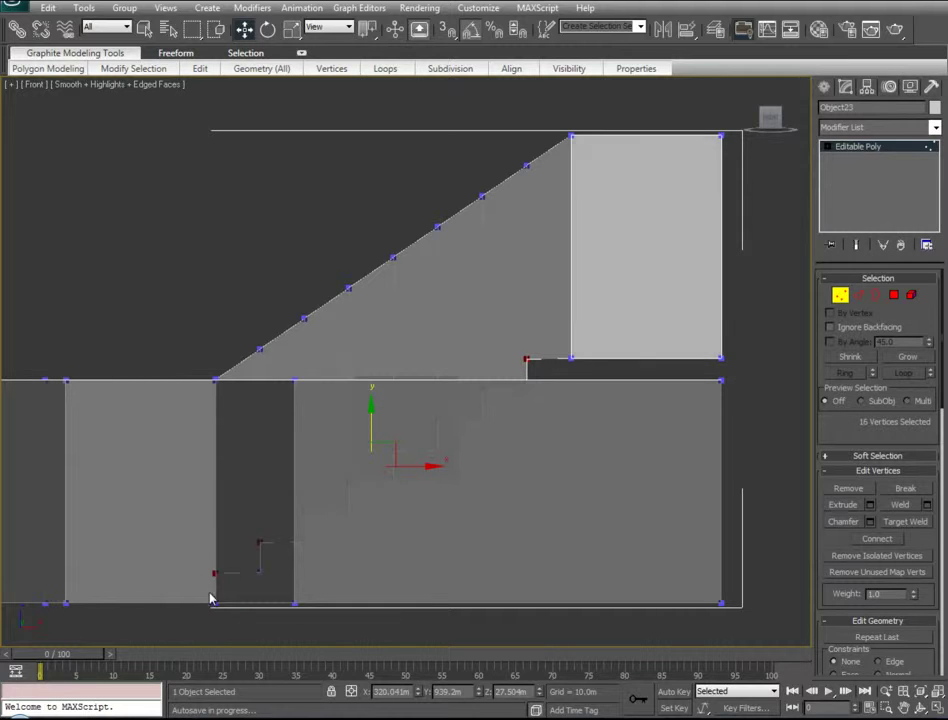
scroll(418, 458, "up", 1)
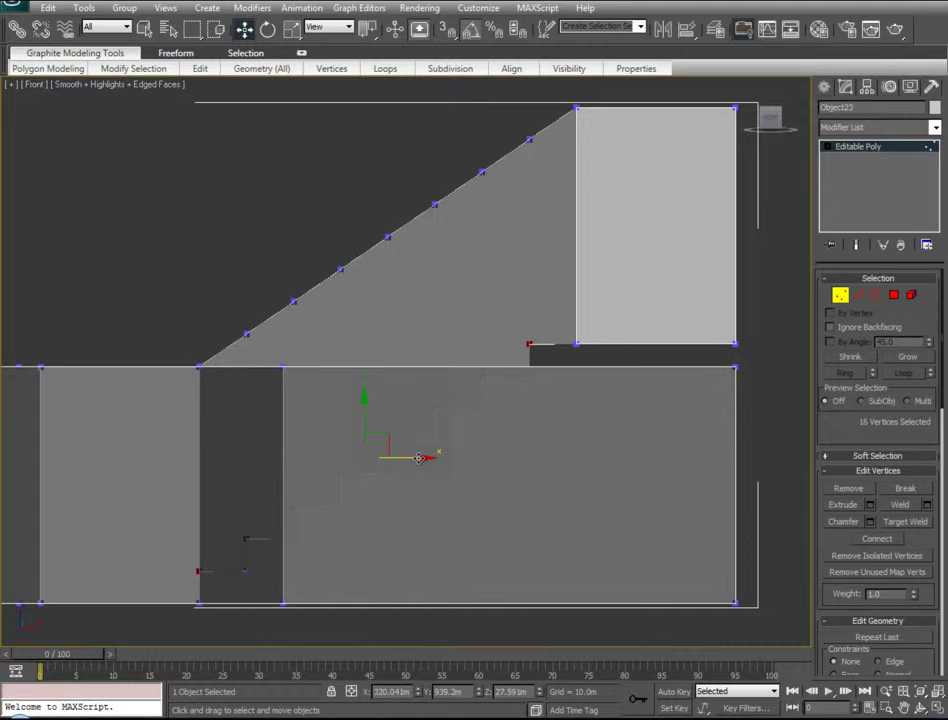
left_click_drag(418, 457, 434, 456)
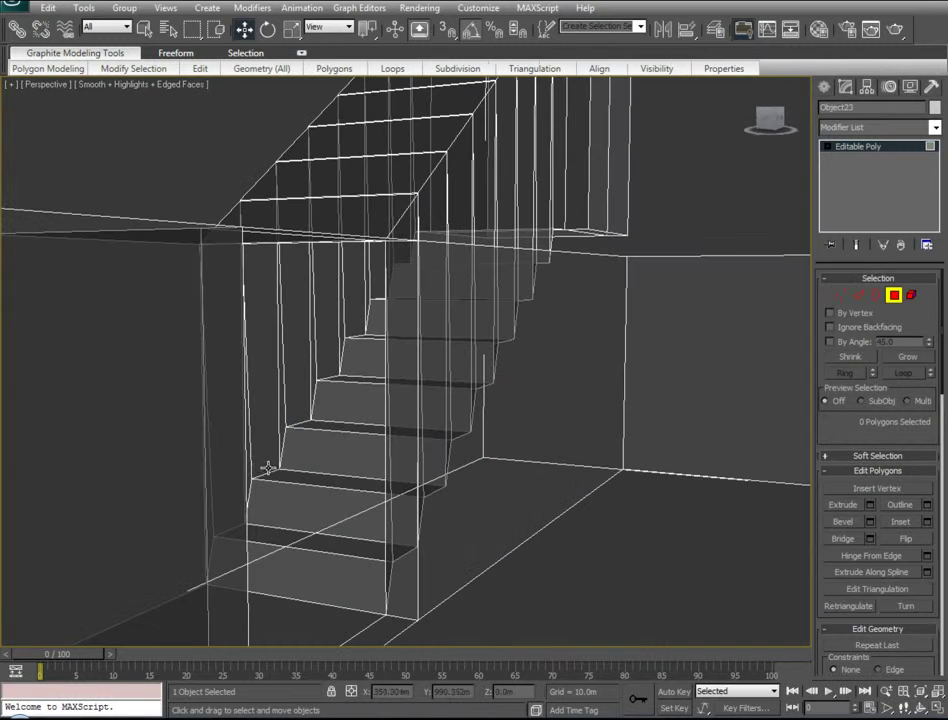
left_click(243, 495)
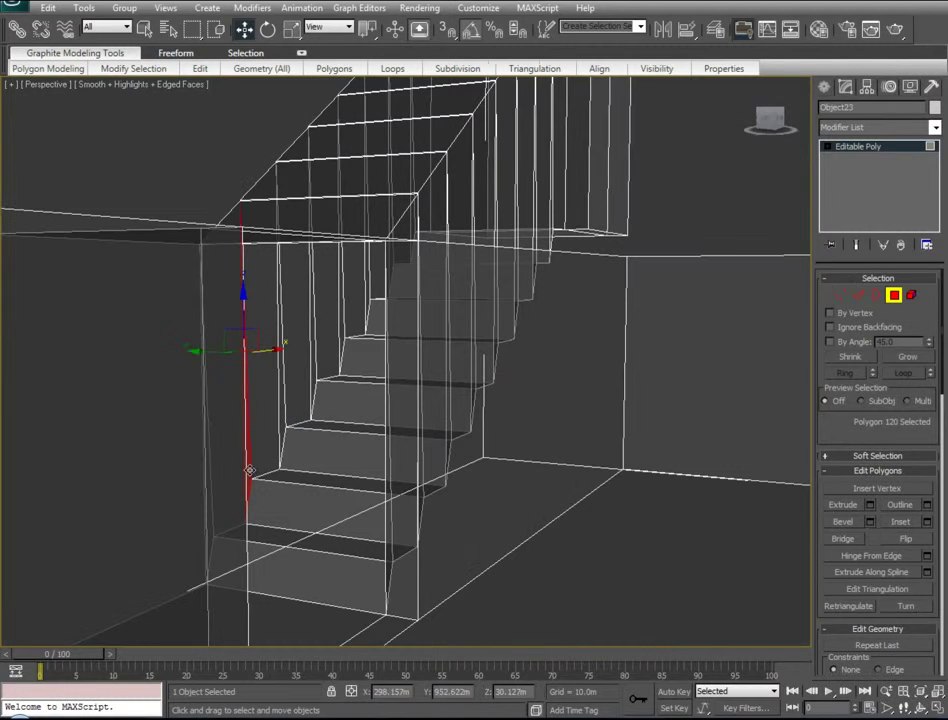
left_click(225, 493, "ctrl")
middle_click_drag(225, 493, 205, 573, "alt")
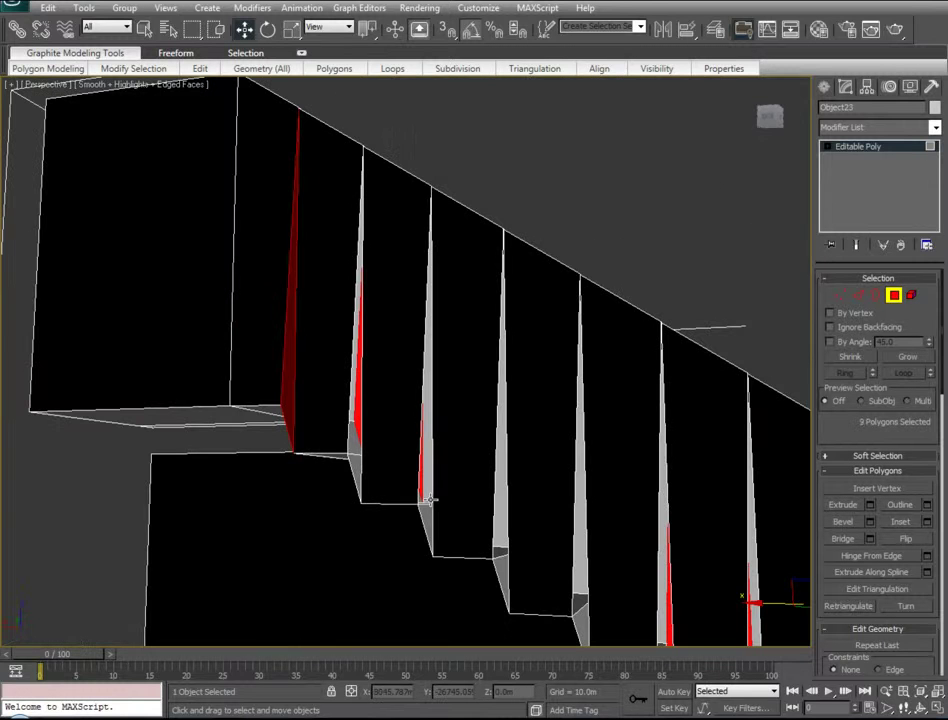
middle_click_drag(516, 483, 440, 427, "alt")
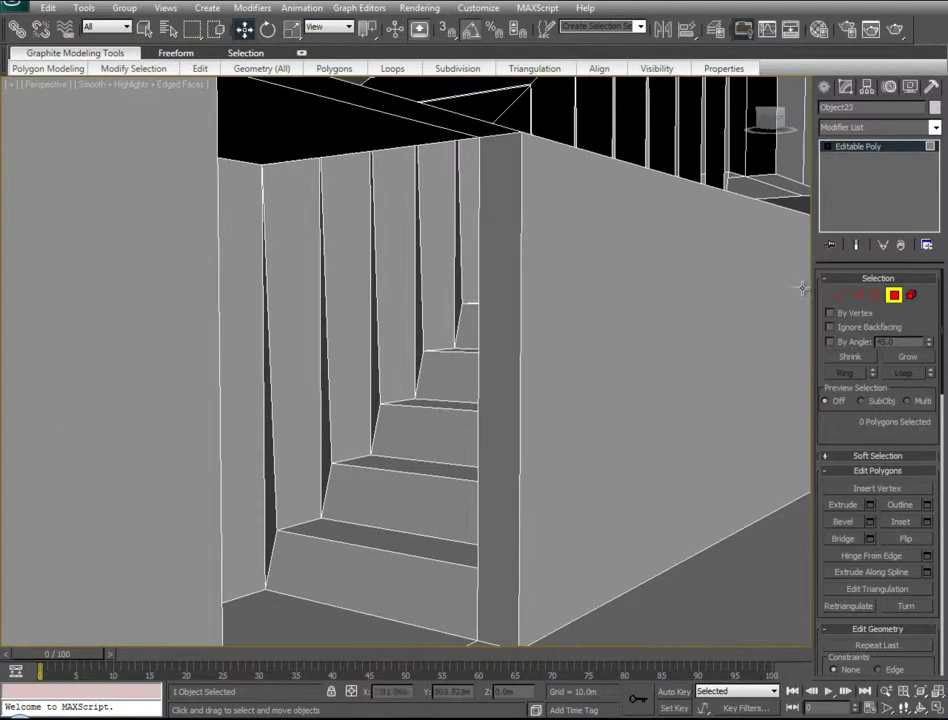
- Insert vertices on the vertical stairwell wall edges near the height of the step noses, and switch to vertex editing
left_click(858, 295)
left_click(265, 540)
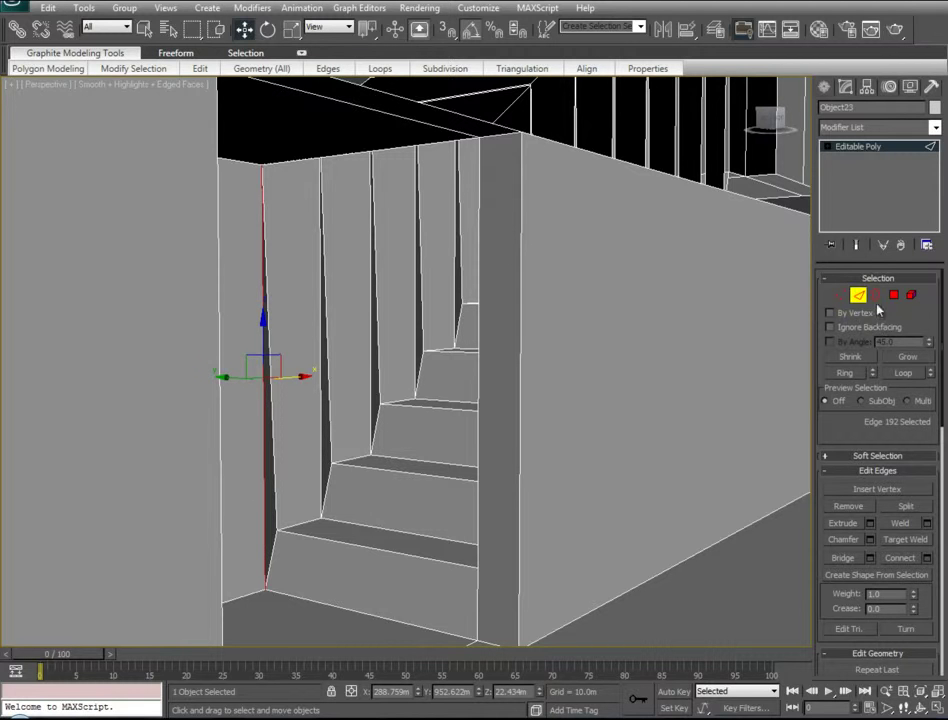
left_click(873, 490)
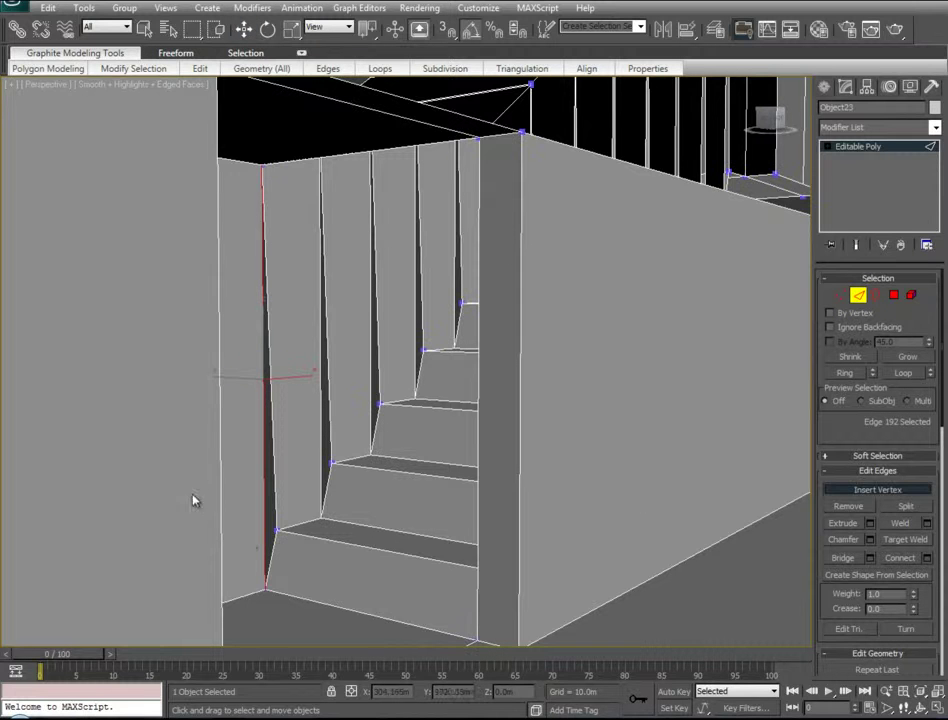
left_click(265, 535)
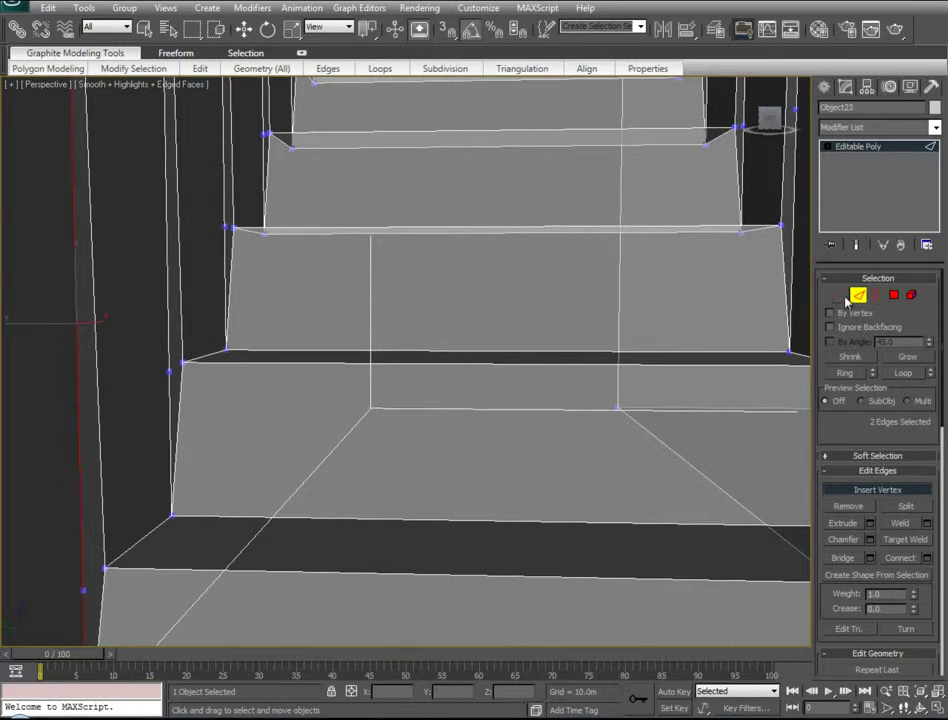
key("1")
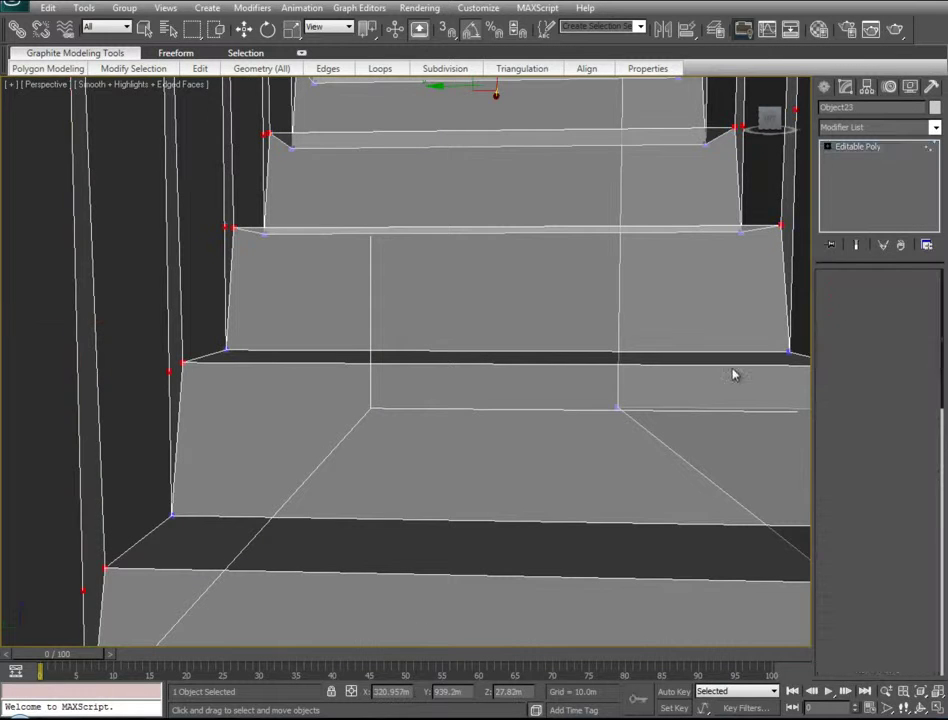
scroll(631, 521, "down", 5)
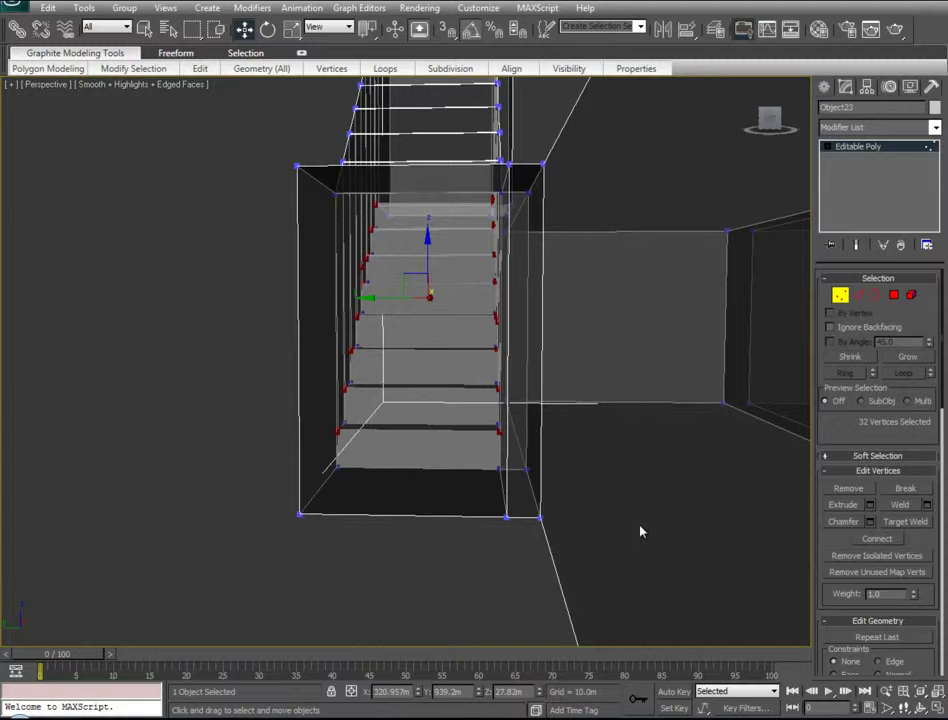
- In the front view, keep only the 16 step-nose vertices selected and move them about 1.9 m along negative X, making the risers vertical
key("f")
middle_click_drag(629, 434, 737, 348)
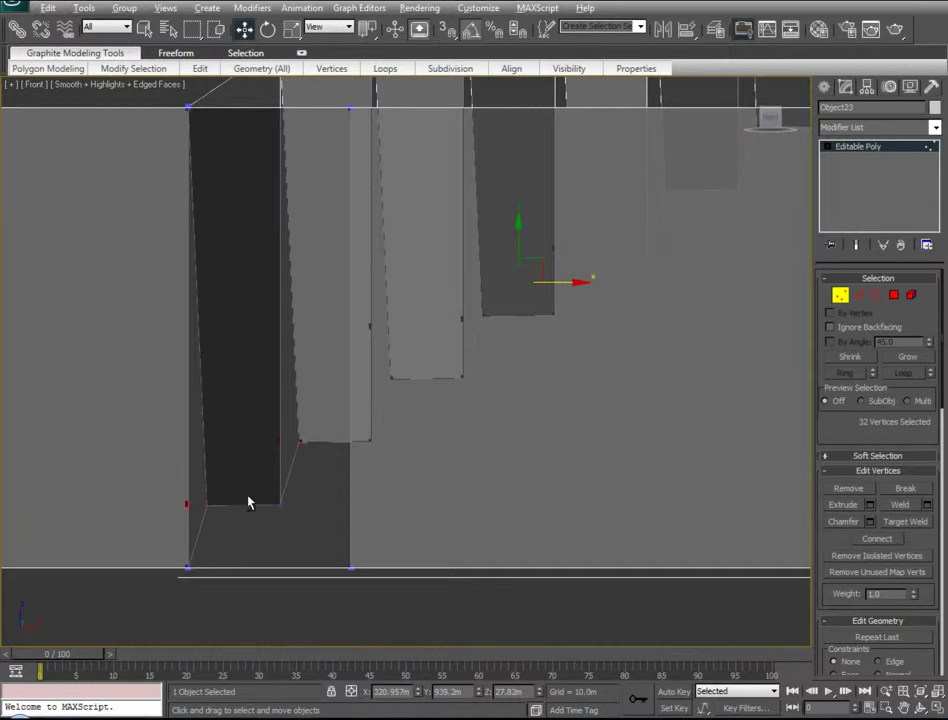
left_click_drag(197, 515, 199, 519, "alt")
left_click_drag(283, 476, 283, 476, "alt")
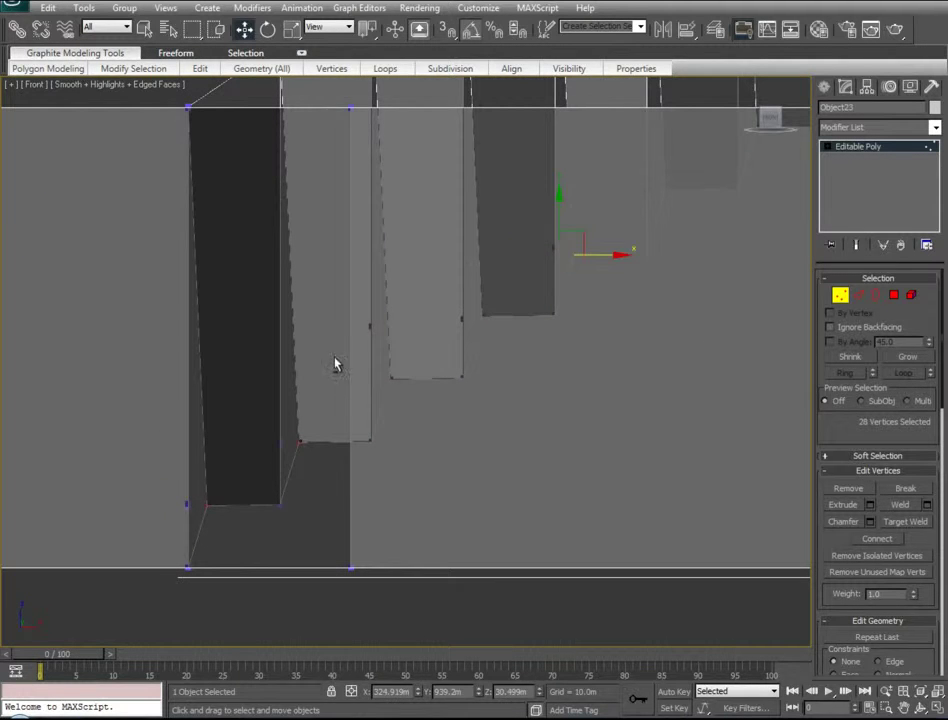
left_click_drag(529, 254, 569, 292, "alt")
middle_click_drag(569, 292, 374, 473)
left_click_drag(434, 328, 492, 364, "alt")
left_click_drag(551, 256, 578, 311, "alt")
left_click_drag(646, 196, 675, 259, "alt")
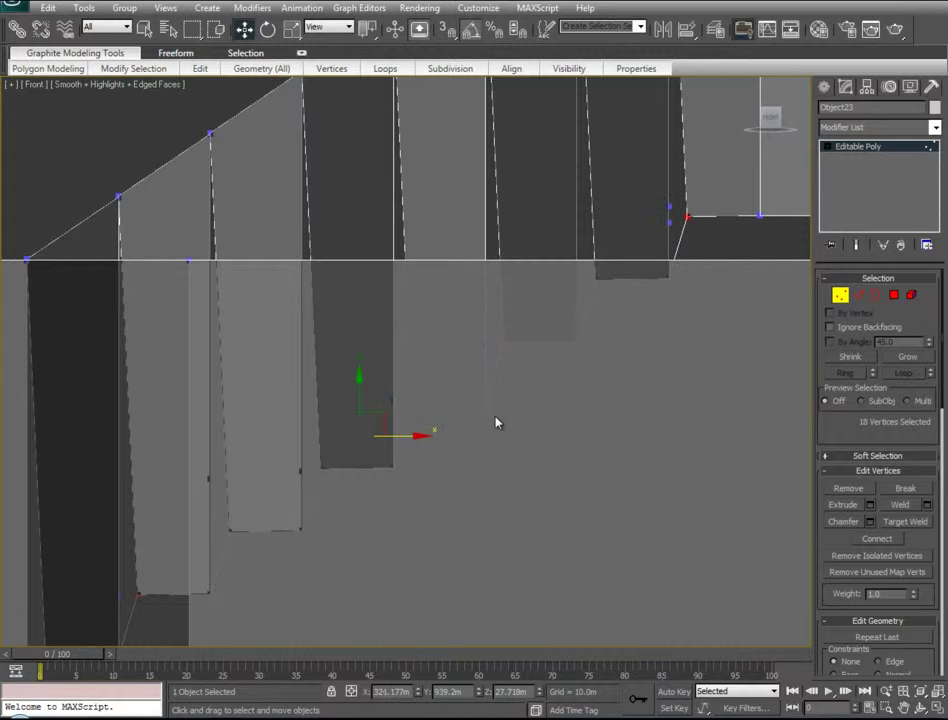
left_click_drag(414, 437, 397, 452)
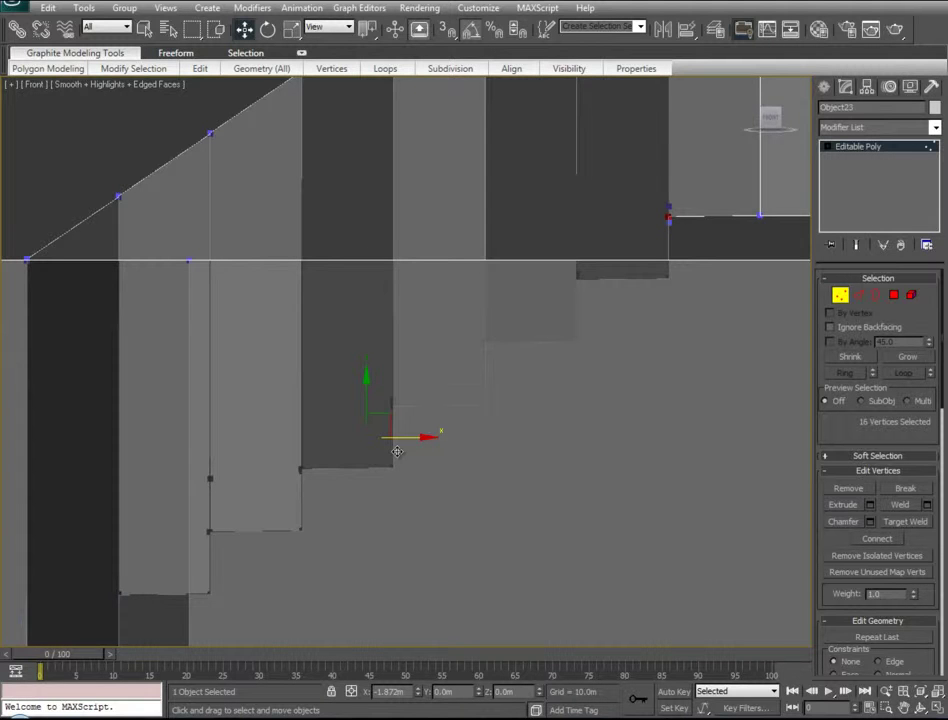
- Lower the inserted wall vertex at the upper landing about 1 m and flatten the landing-level vertices with a vertical scale
left_click(668, 217)
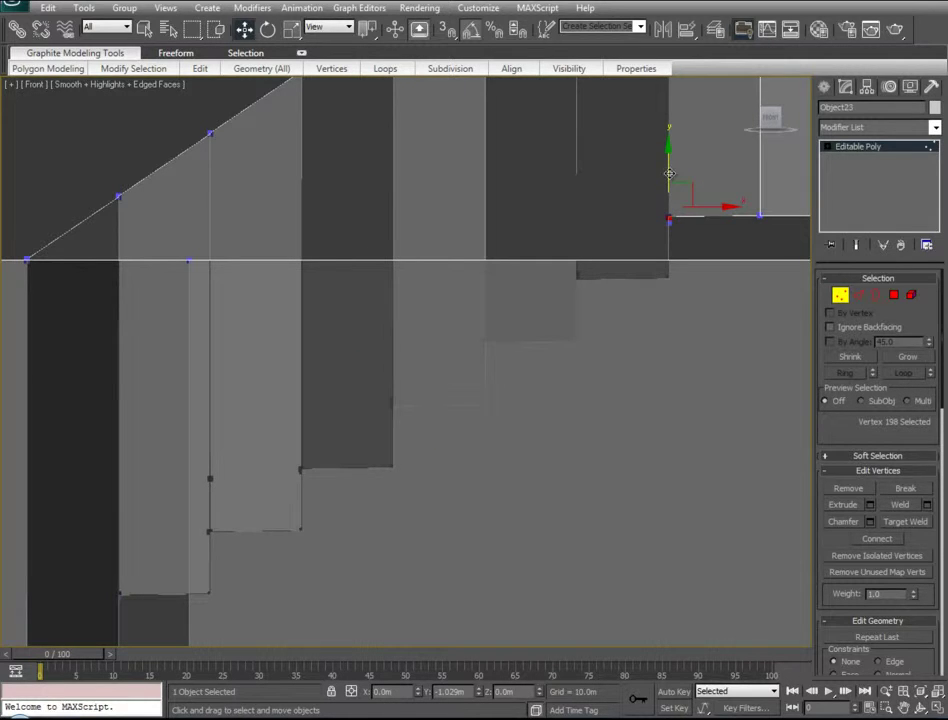
middle_click_drag(672, 205, 343, 332)
left_click_drag(703, 264, 193, 301)
right_click(388, 212)
left_click(415, 251)
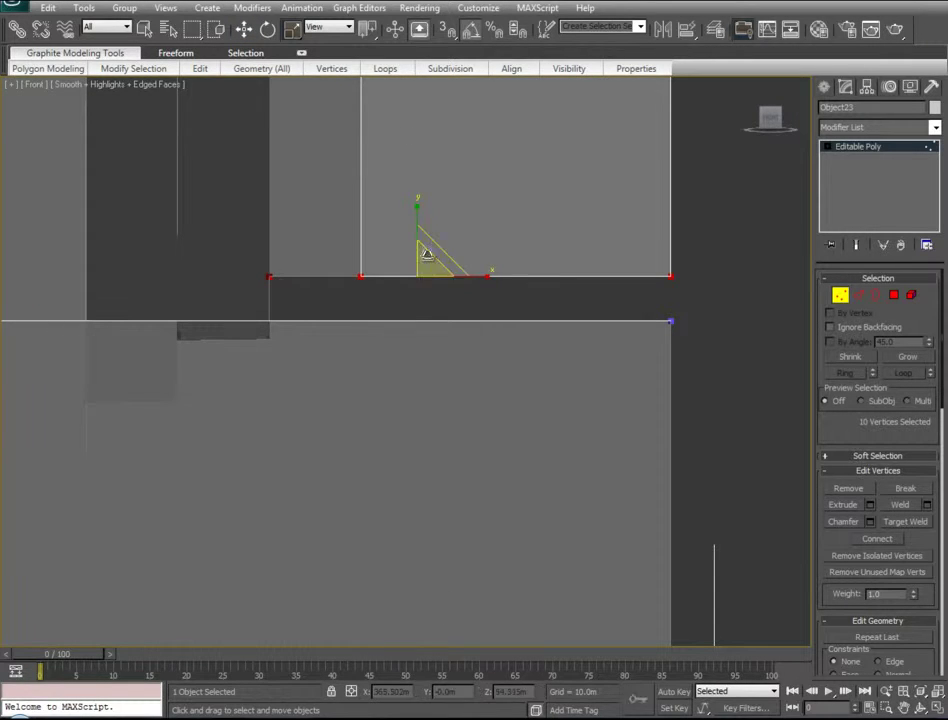
- Scale the vertices of each of the four treads below the landing flat in the vertical direction, one tread at a time
middle_click_drag(398, 281, 740, 192)
left_click_drag(663, 222, 505, 270)
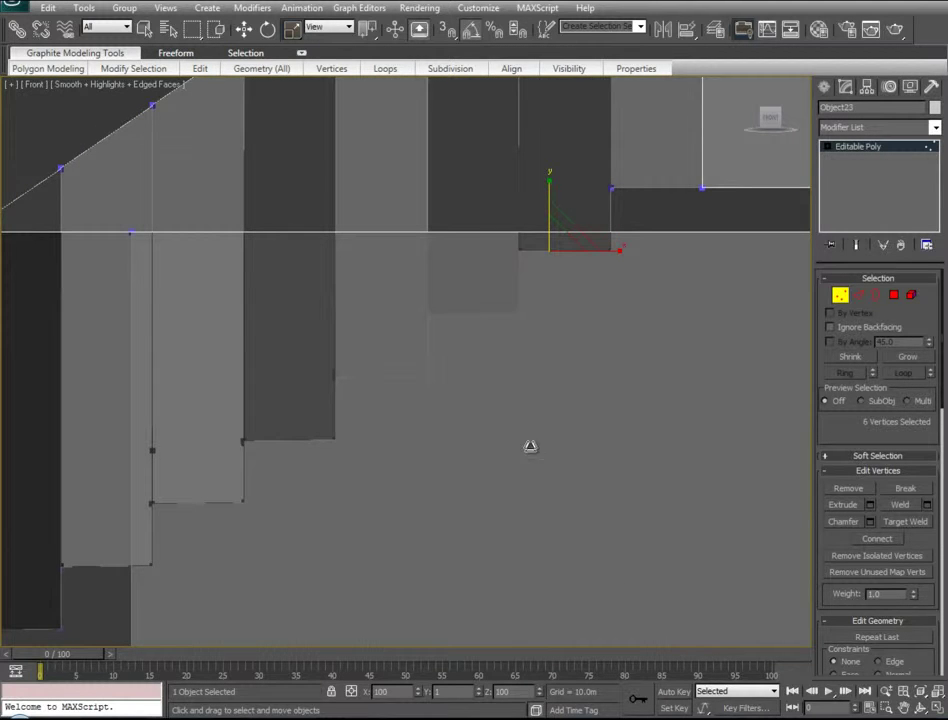
left_click_drag(395, 341, 395, 341)
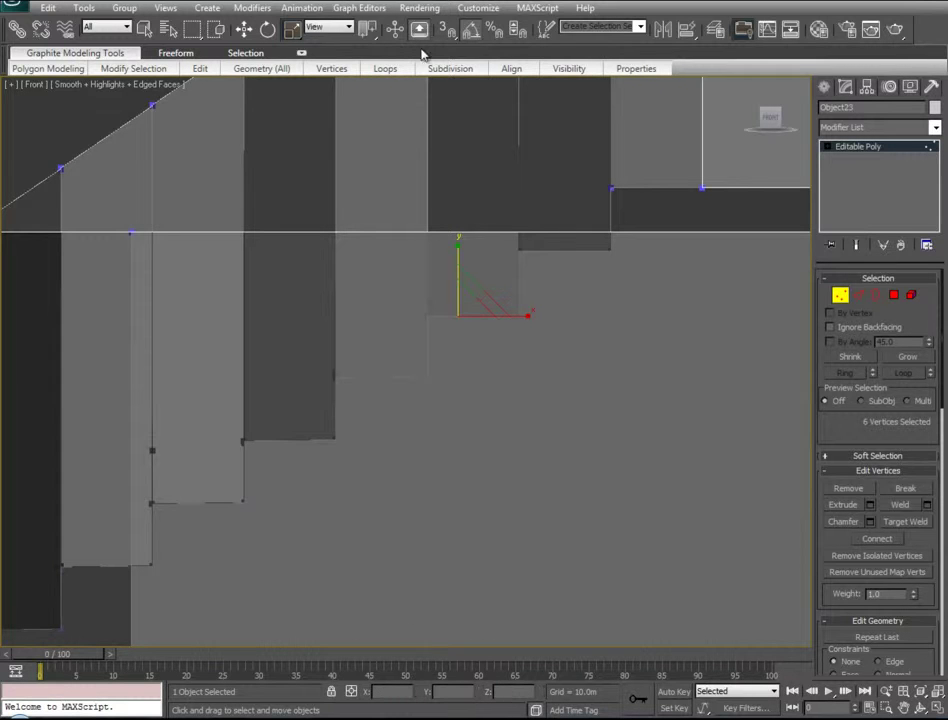
left_click_drag(343, 395, 330, 387)
left_click_drag(372, 304, 556, 543)
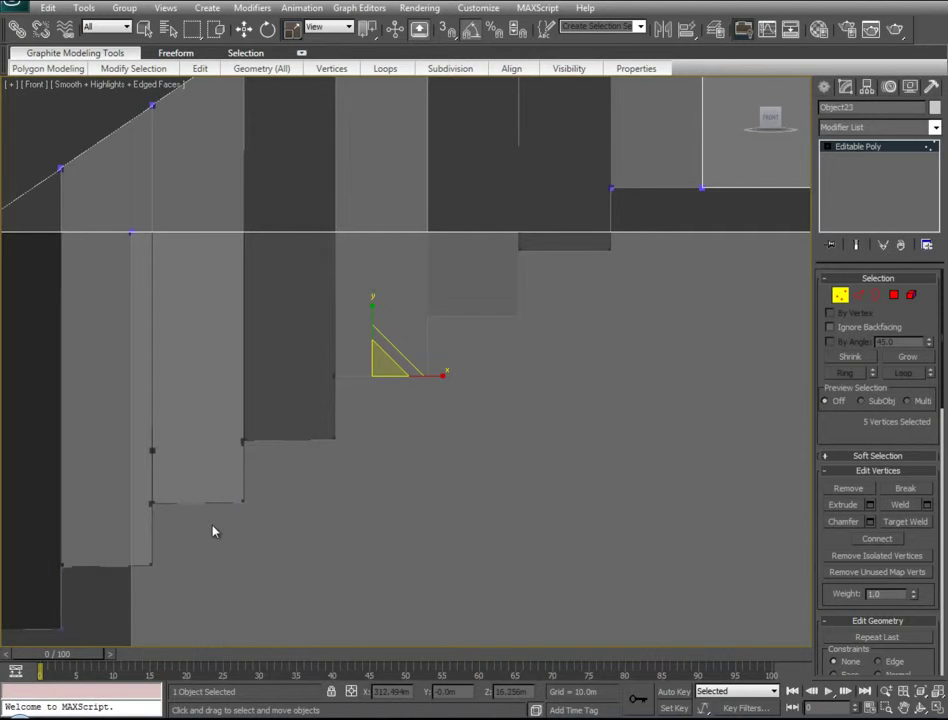
middle_click_drag(213, 531, 410, 425)
left_click_drag(525, 333, 358, 401)
left_click_drag(455, 288, 445, 690)
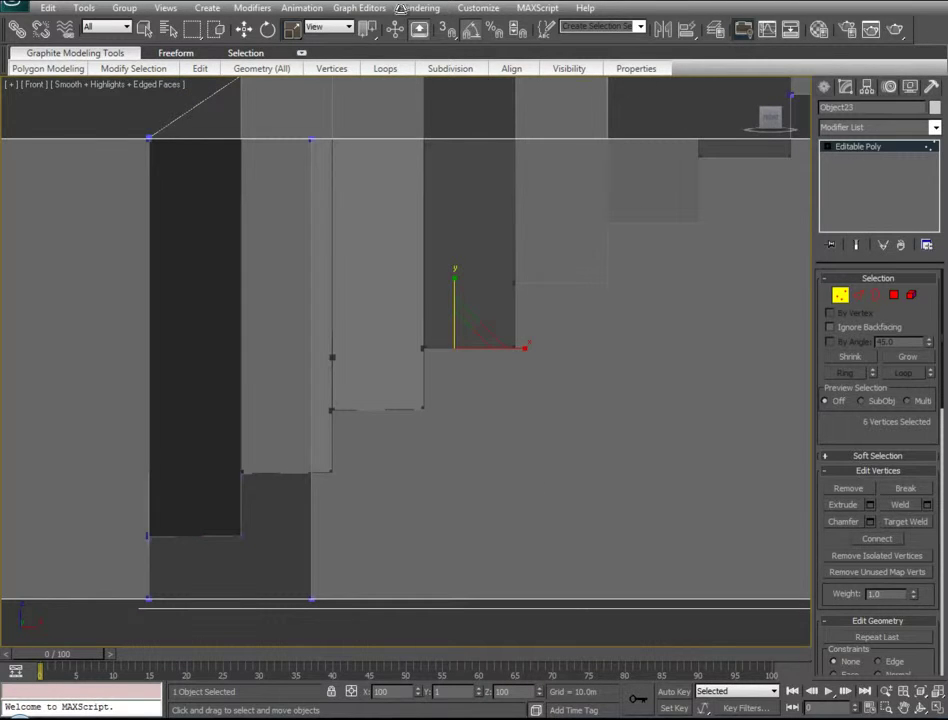
- Move the stray vertex on the vertical wall edge near the lower stairs down to the height of the tread below it
left_click(330, 358)
right_click(357, 333)
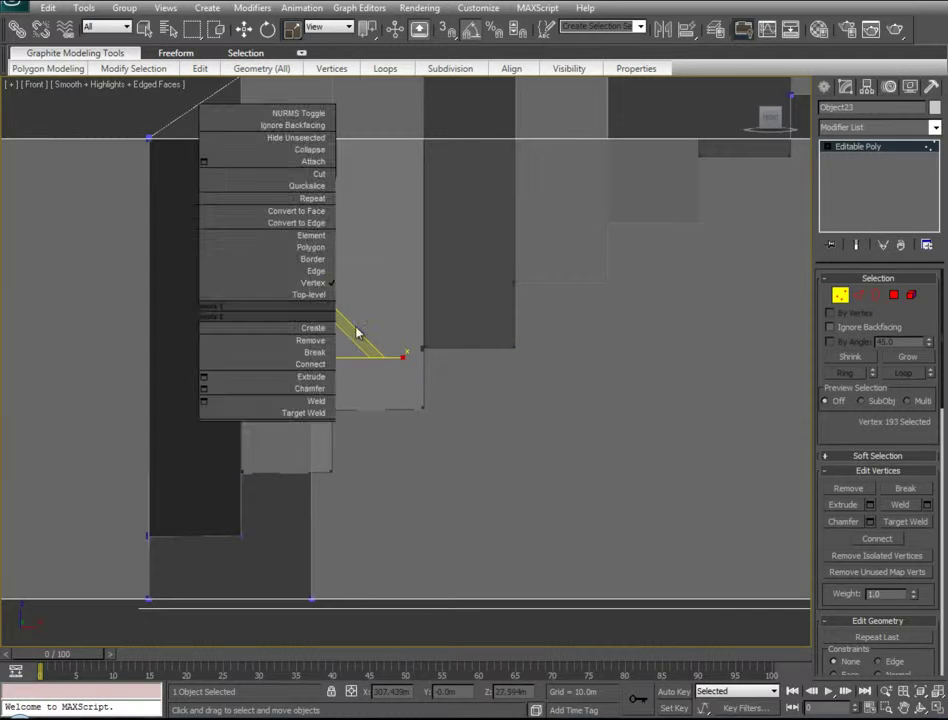
left_click(357, 333)
left_click_drag(332, 311, 325, 415)
- Scale the vertices of the next two lower treads flat in the vertical direction, one tread at a time
left_click_drag(443, 391, 306, 414)
right_click(344, 350)
left_click(364, 376)
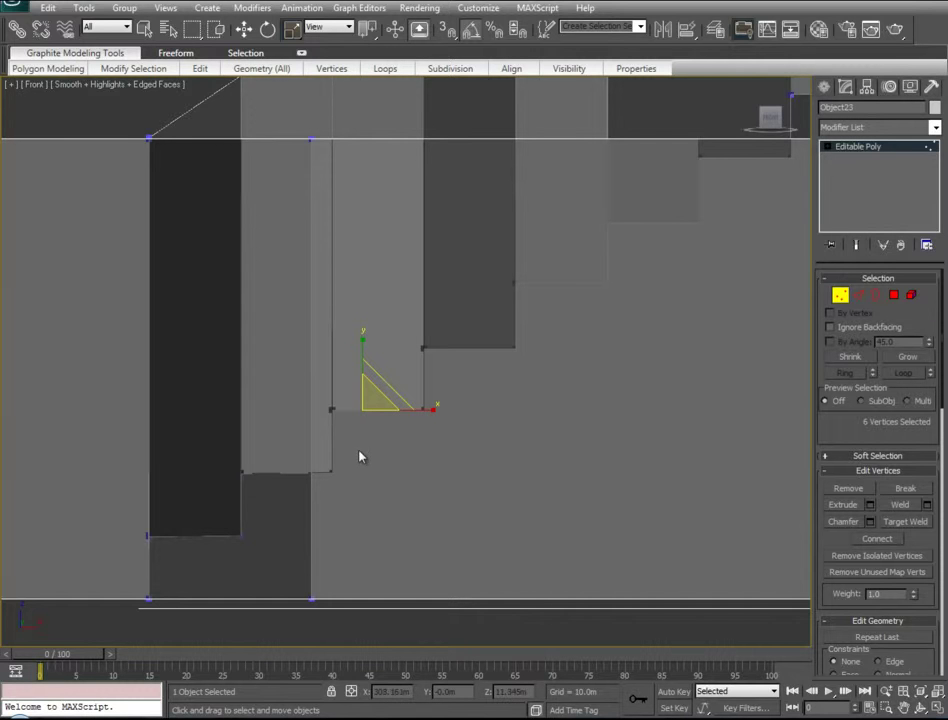
left_click_drag(239, 482, 240, 482)
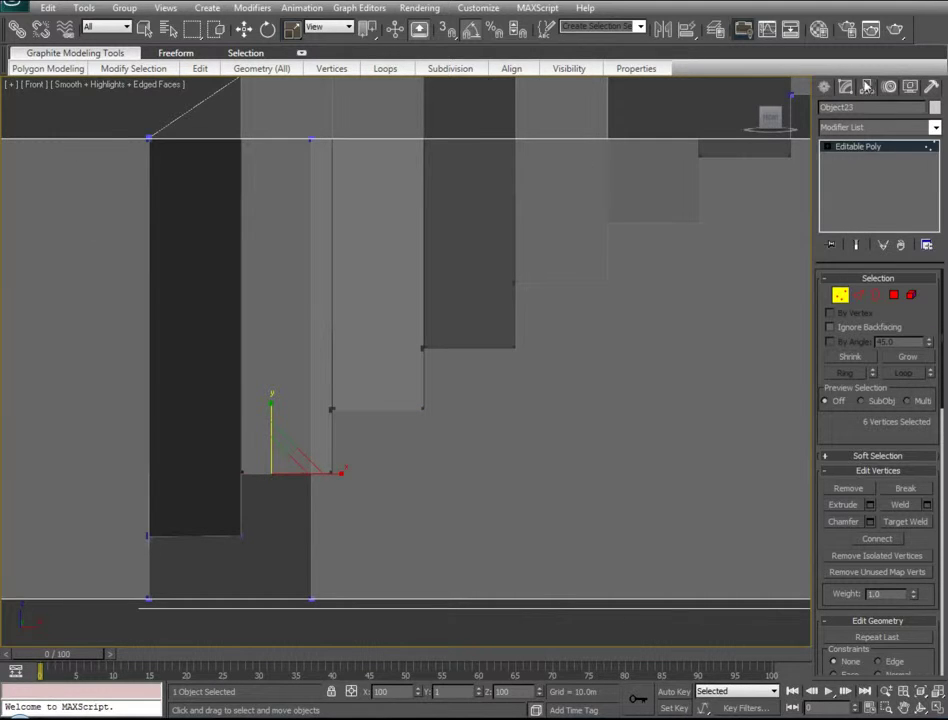
left_click_drag(204, 458, 366, 474)
- In the perspective view, select all vertices of the stair treads and risers plus the sloped ceiling vertices above them
key("p")
key("z")
middle_click_drag(412, 427, 491, 478, "alt")
scroll(449, 454, "down", 3)
left_click(840, 294)
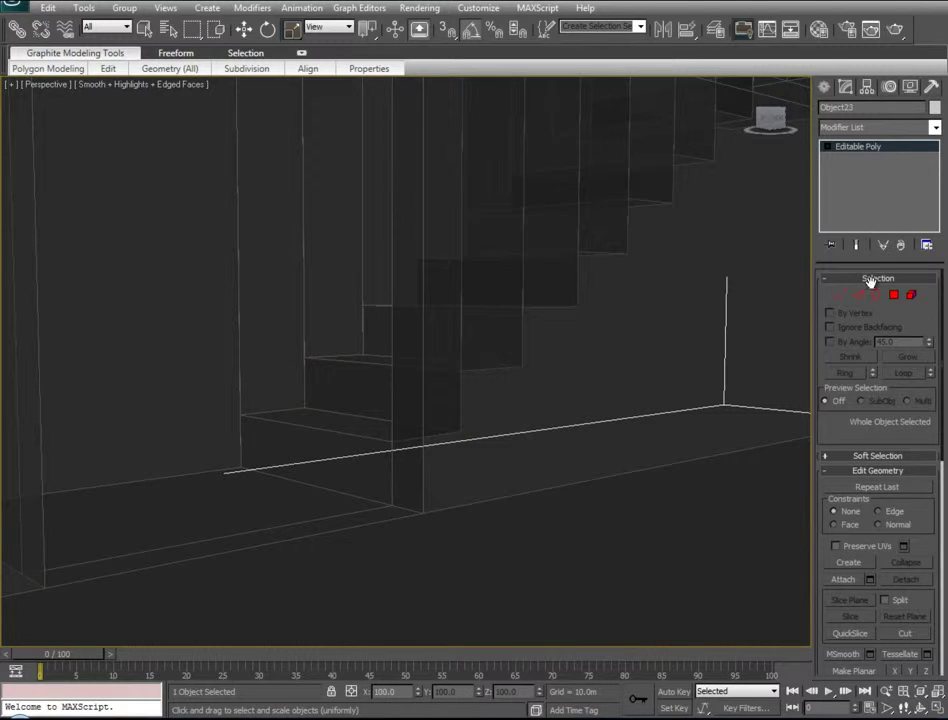
left_click(838, 295)
left_click_drag(215, 380, 466, 452)
left_click_drag(310, 286, 545, 398, "ctrl")
middle_click_drag(618, 262, 517, 322, "alt")
left_click_drag(258, 324, 546, 408, "ctrl")
middle_click_drag(527, 416, 401, 133, "alt")
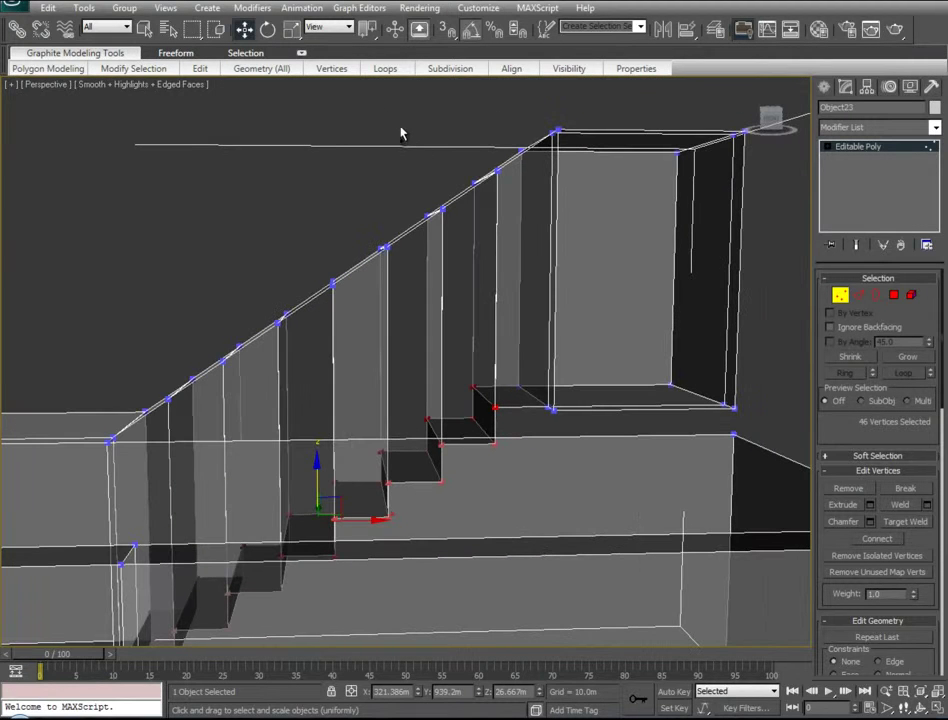
left_click_drag(80, 178, 489, 324, "ctrl")
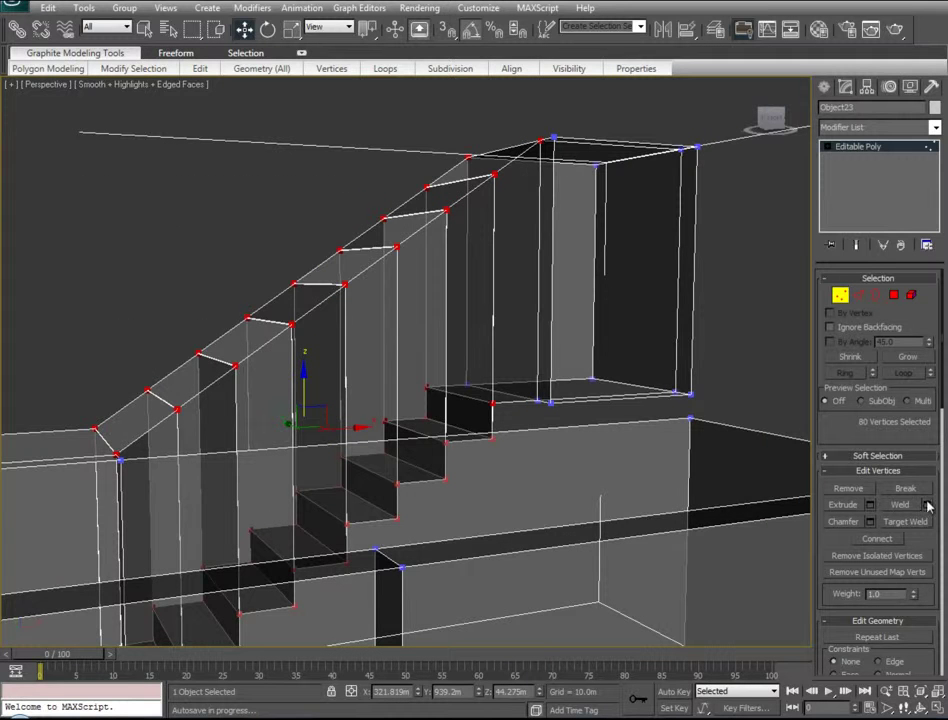
- Weld the selected stairwell vertices with a threshold of 2.484 m and check individual corner vertices of the lower steps
left_click(927, 505)
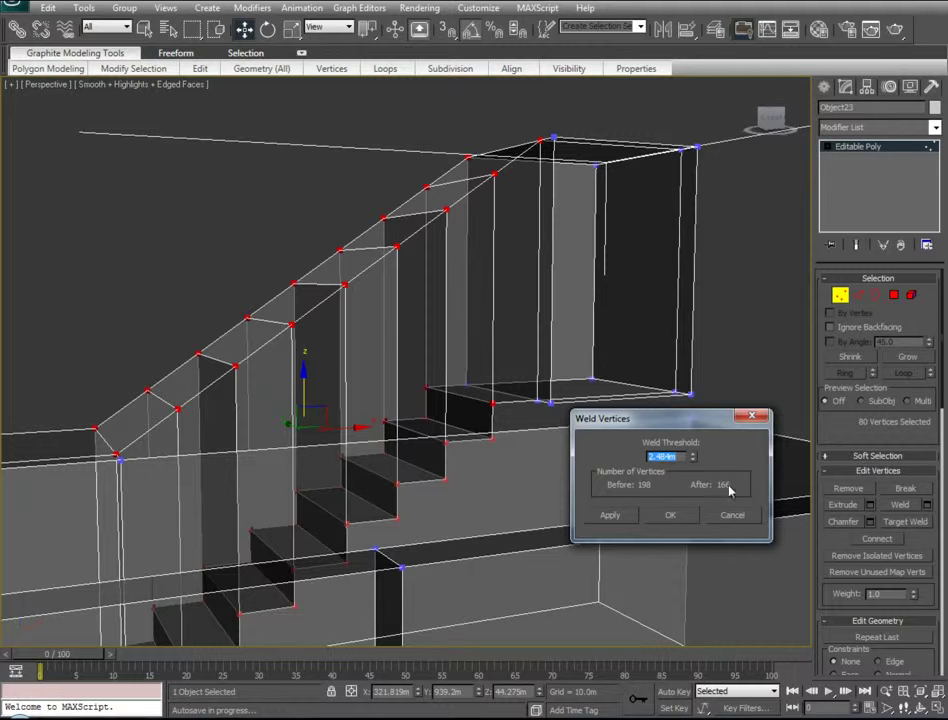
left_click(687, 519)
middle_click_drag(351, 516, 548, 290, "alt")
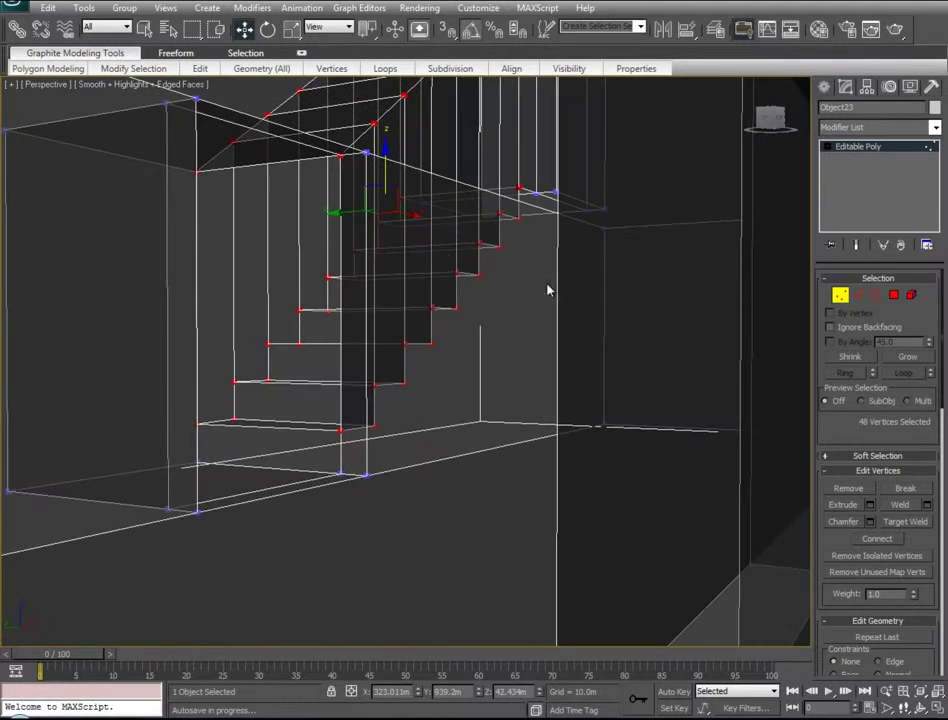
left_click(369, 393)
left_click(232, 381)
mouse_move(224, 366)
left_mouse_down()
mouse_move(246, 357)
mouse_move(222, 368)
mouse_move(214, 356)
left_mouse_up()
middle_click_drag(214, 356, 262, 515, "alt")
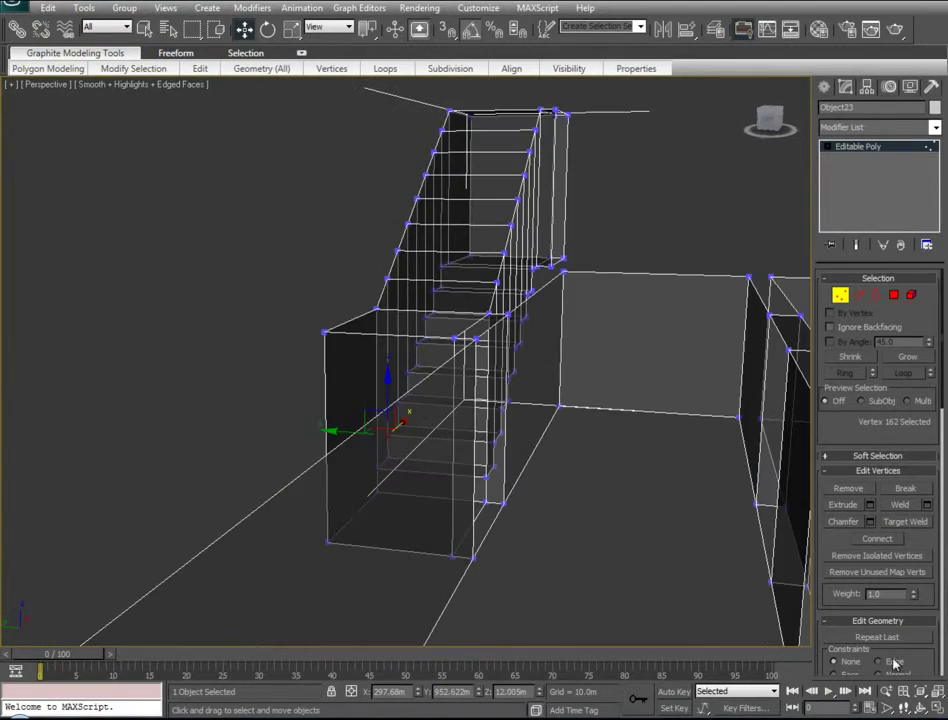
- Unhide all hidden polygons of the building model in polygon editing
middle_click_drag(267, 353, 300, 366, "alt")
scroll(300, 366, "down", 5)
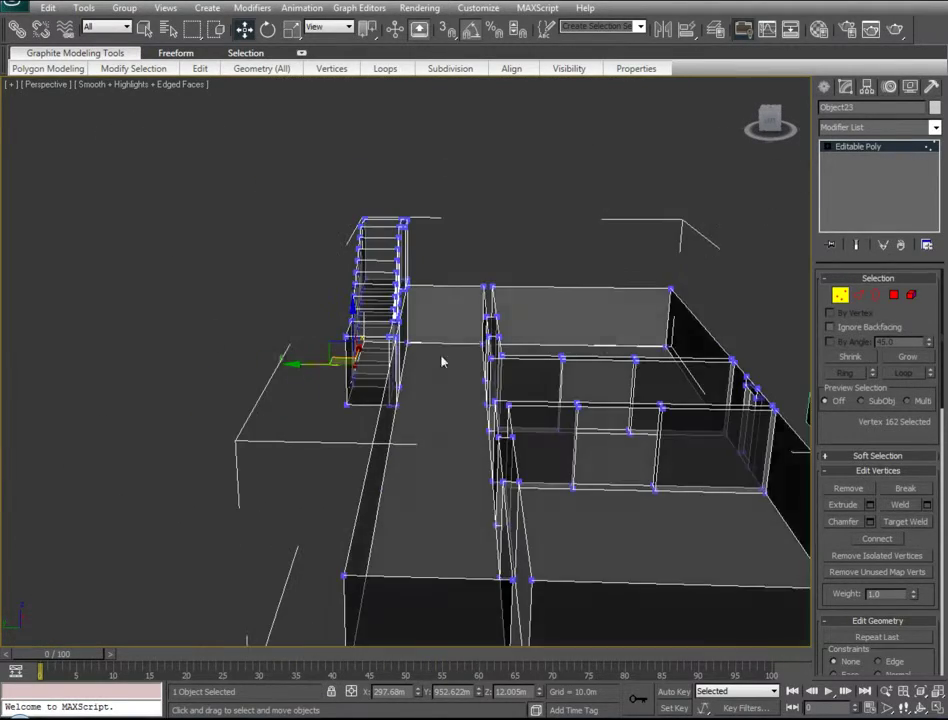
left_click(840, 296)
scroll(875, 480, "down", 6)
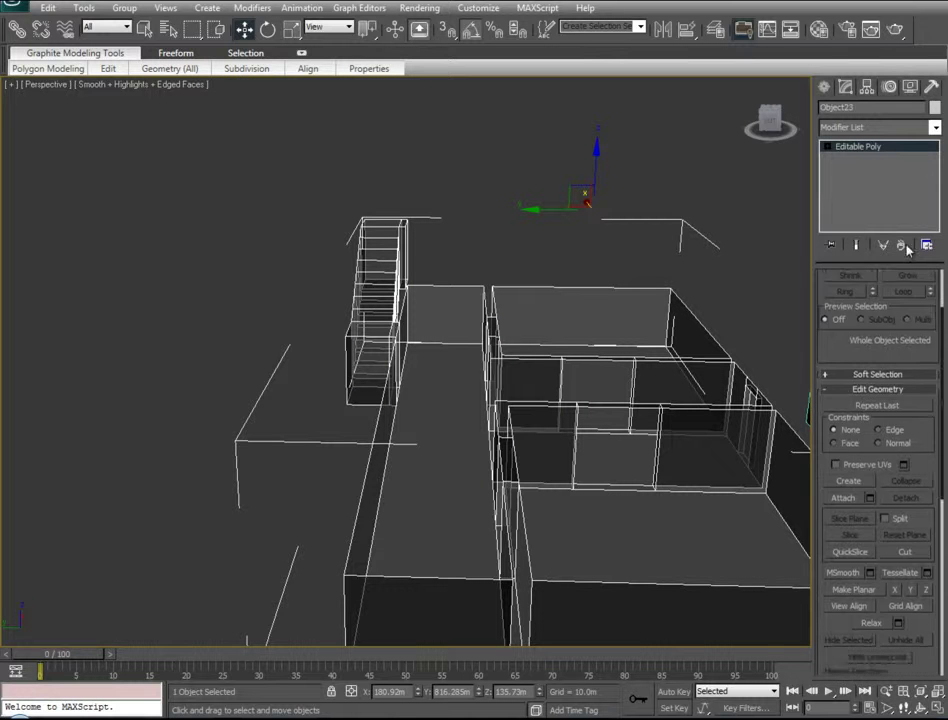
scroll(873, 561, "down", 3)
key("4")
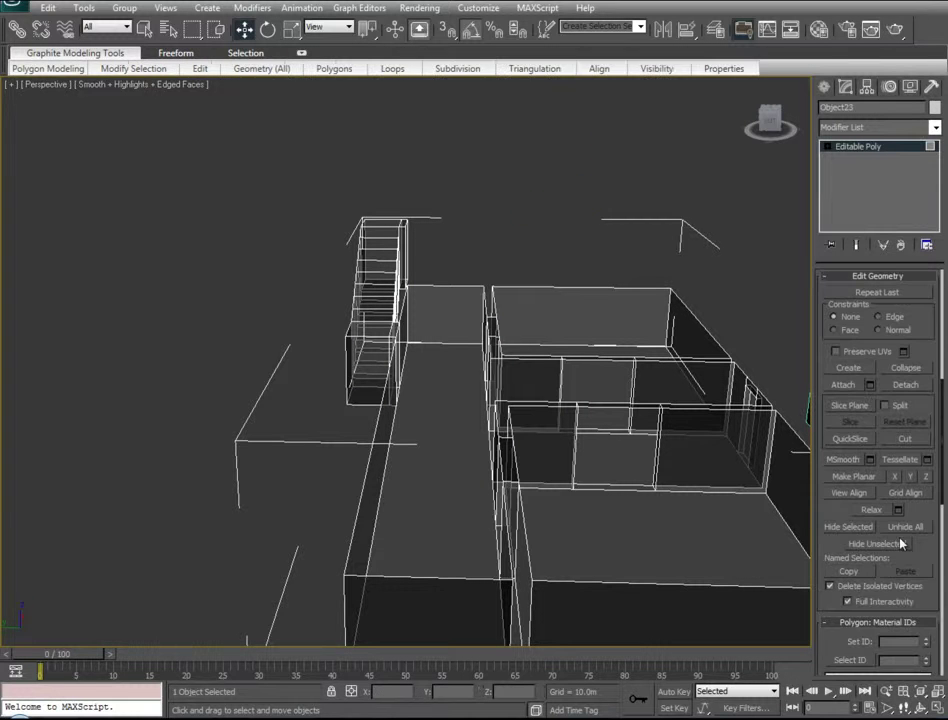
left_click(905, 526)
- In the top view, select the 12 corner vertices of the outer shell on the stairwell side and move them about 32 m along positive Y
scroll(300, 417, "up", 8)
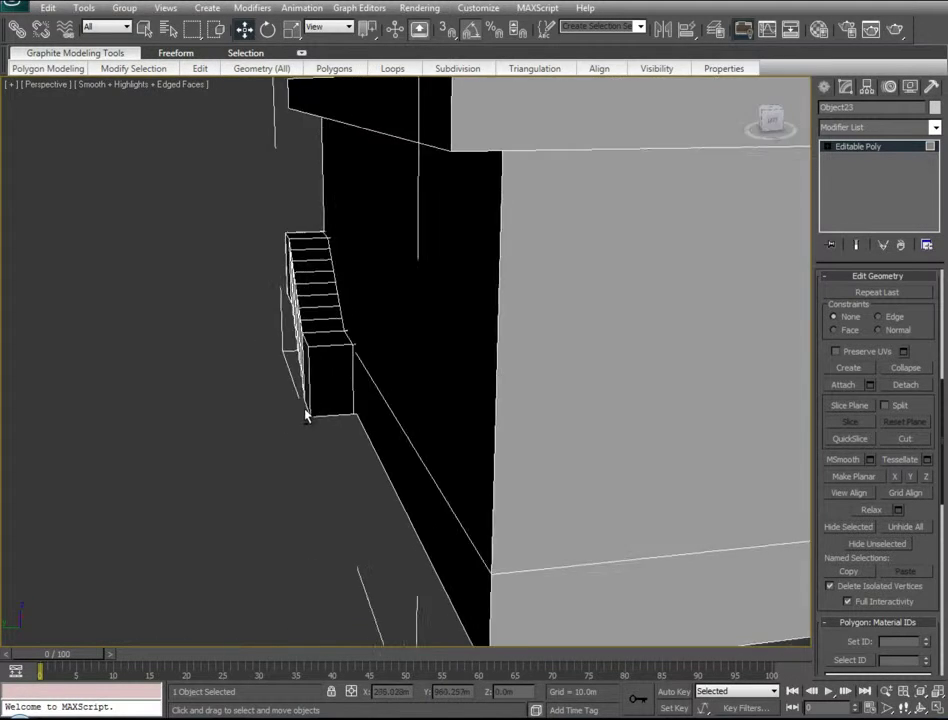
middle_click_drag(415, 404, 493, 410)
key("t")
key("d")
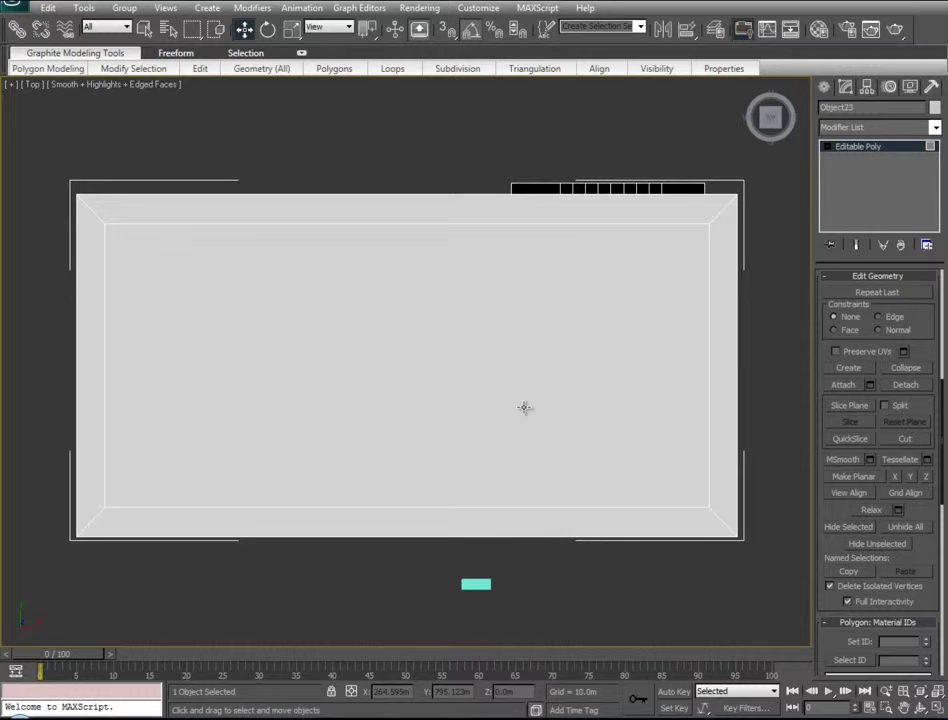
left_click(725, 282)
scroll(927, 319, "up", 10)
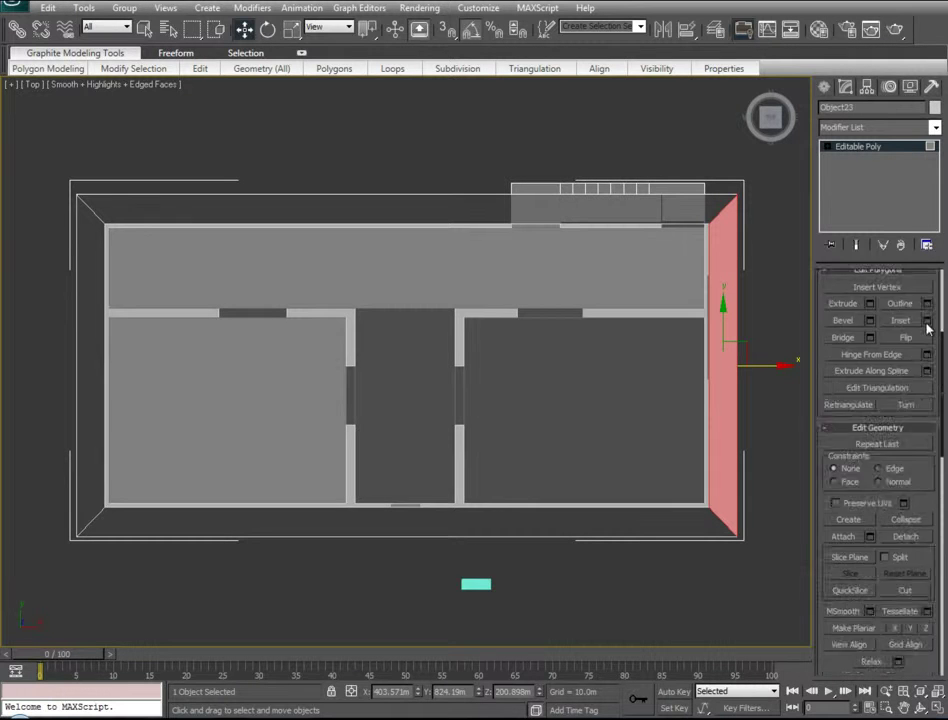
left_click(840, 295)
left_click_drag(753, 193, 695, 244)
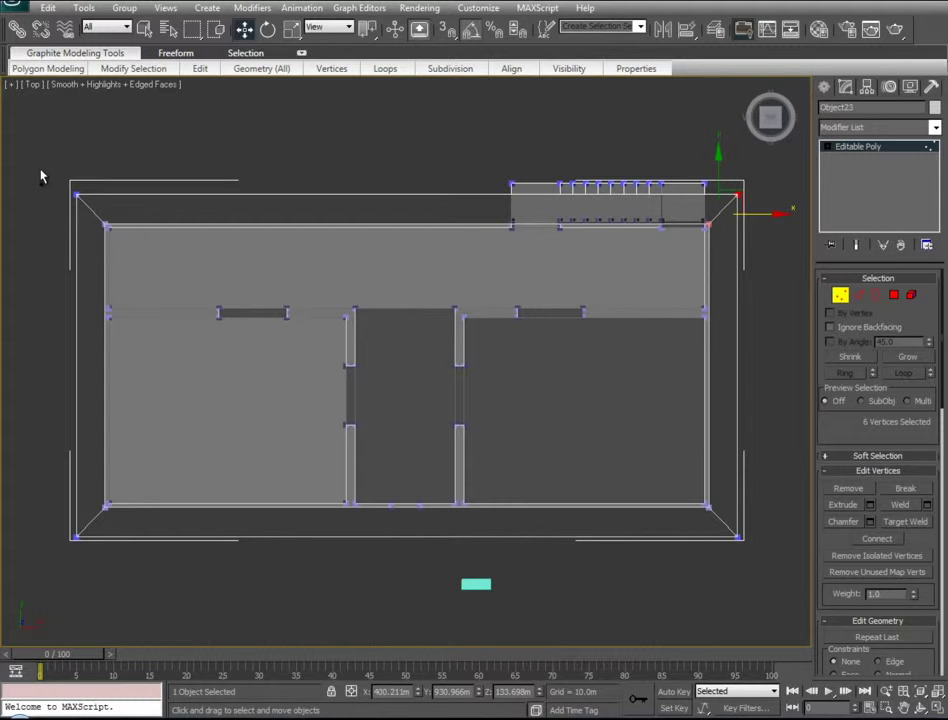
left_click_drag(92, 199, 114, 246, "ctrl")
left_click_drag(412, 171, 414, 120)
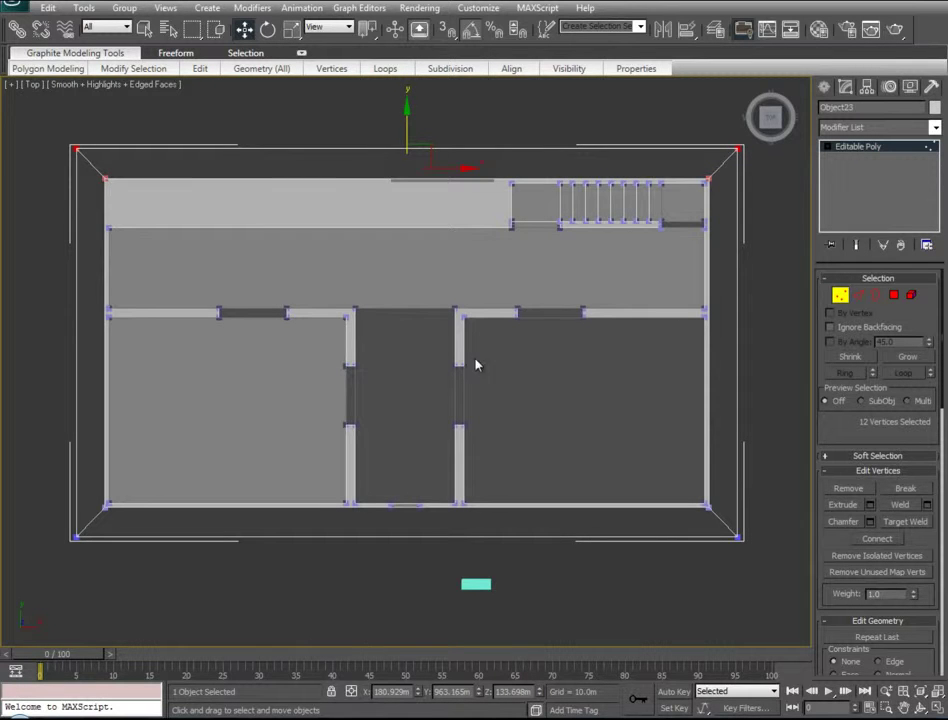
- Examine the enlarged shell in perspective, with see-through display, from outside and from inside the corridor beside the staircase
middle_click_drag(363, 422, 772, 312, "alt")
key("p")
scroll(735, 338, "down", 2)
key("alt+x")
middle_click_drag(316, 430, 226, 322, "alt")
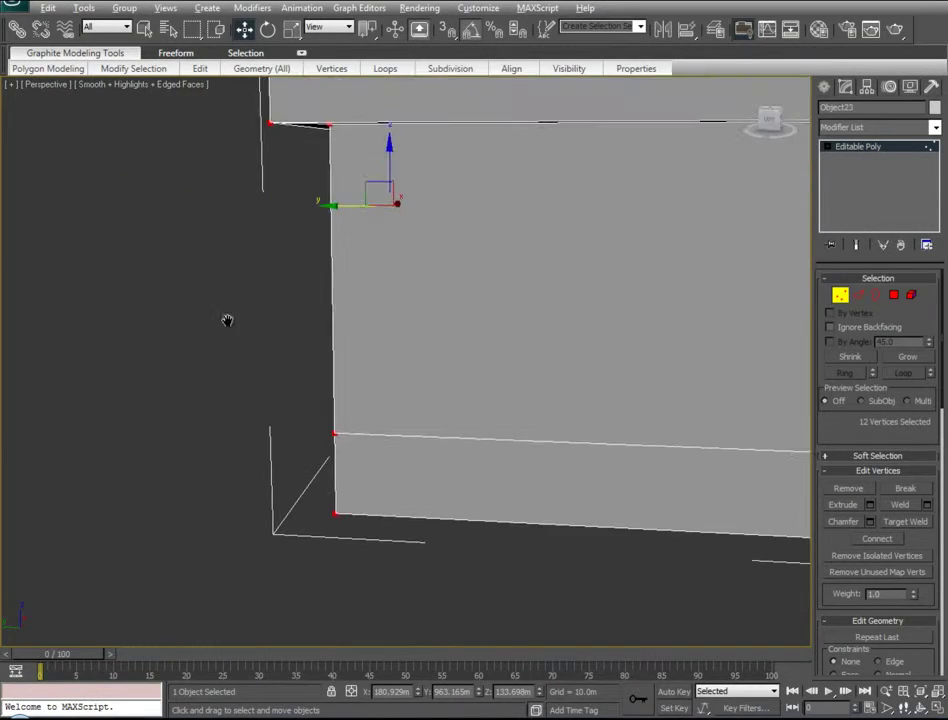
key("alt+x")
mouse_move(434, 450)
middle_mouse_down("alt")
mouse_move(449, 453)
mouse_move(452, 466)
mouse_move(435, 443)
middle_mouse_up("alt")
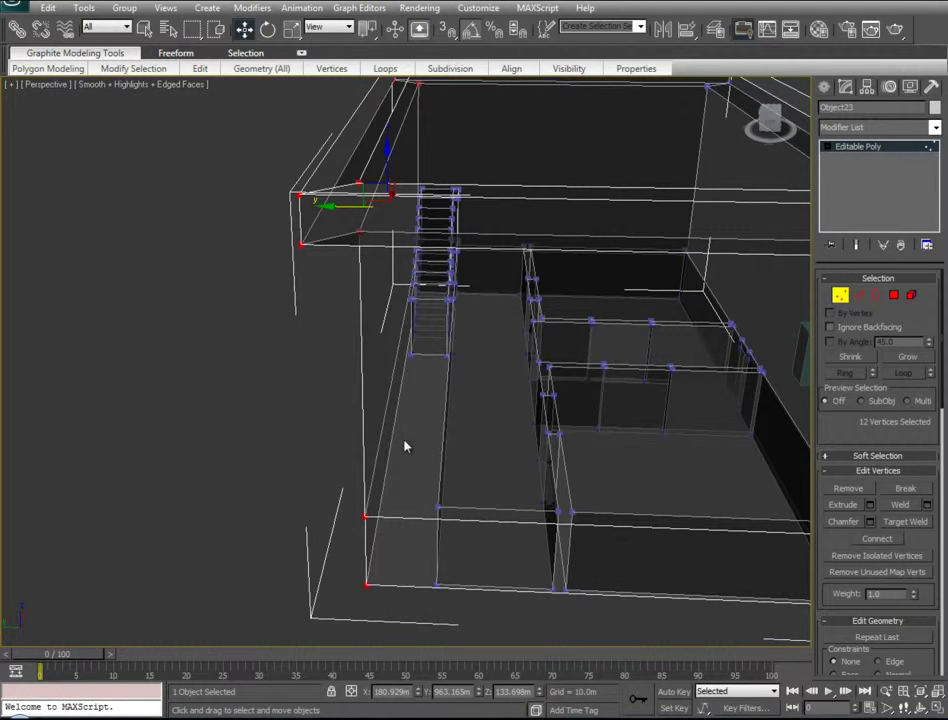
middle_click_drag(458, 543, 478, 424, "alt")
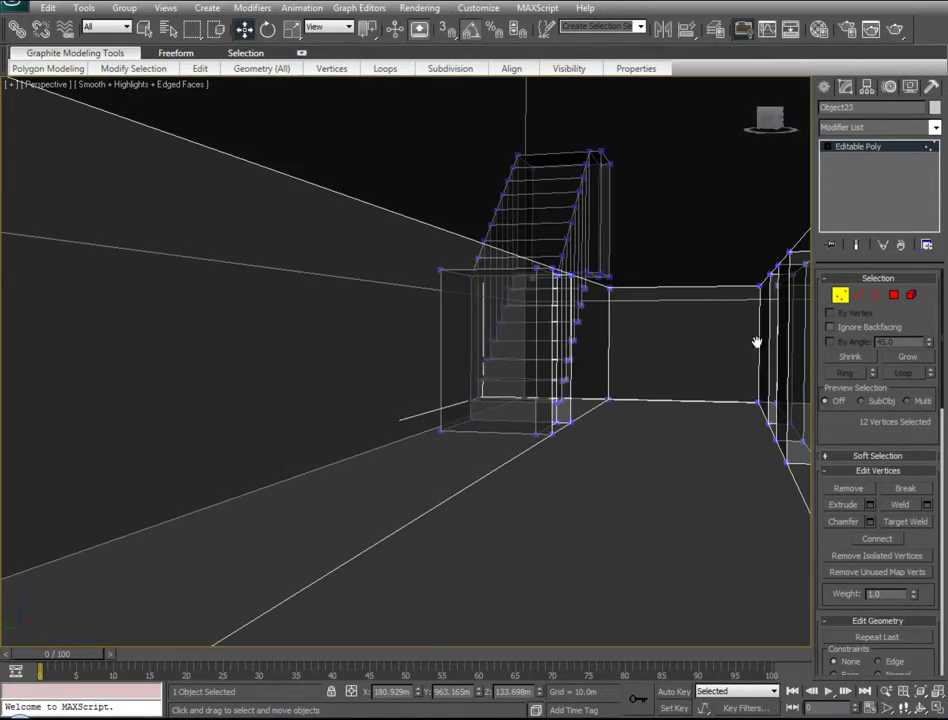
- Move the corridor's long side wall polygon about 31 m along positive Y to the stairwell's outer side, and turn off the see-through display
left_click(895, 296)
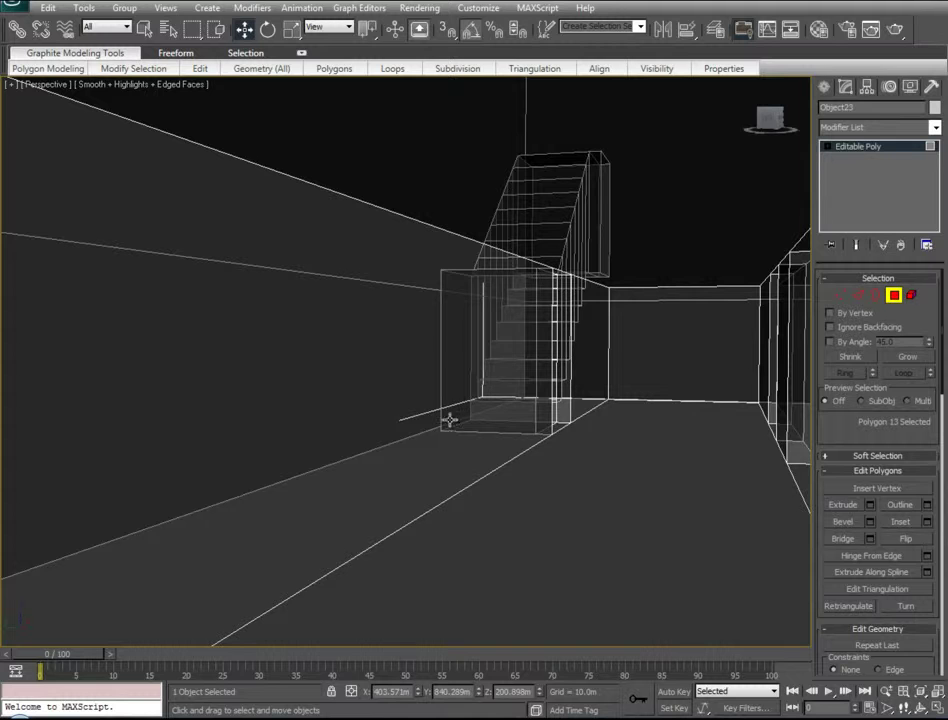
left_click(336, 438)
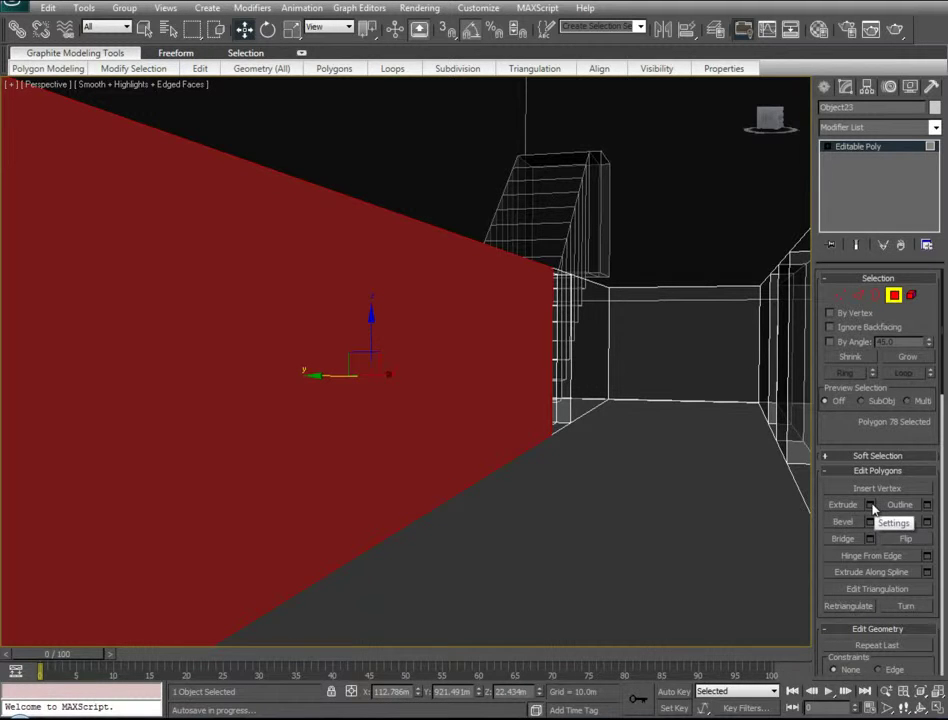
left_click(870, 505)
left_click(673, 508)
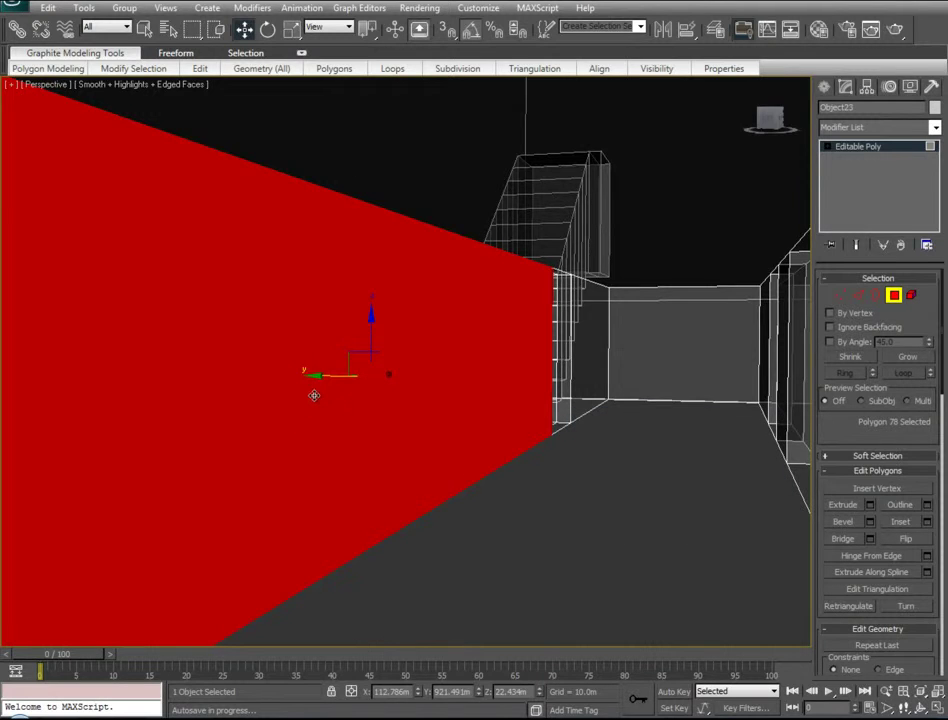
left_click_drag(307, 378, 116, 463)
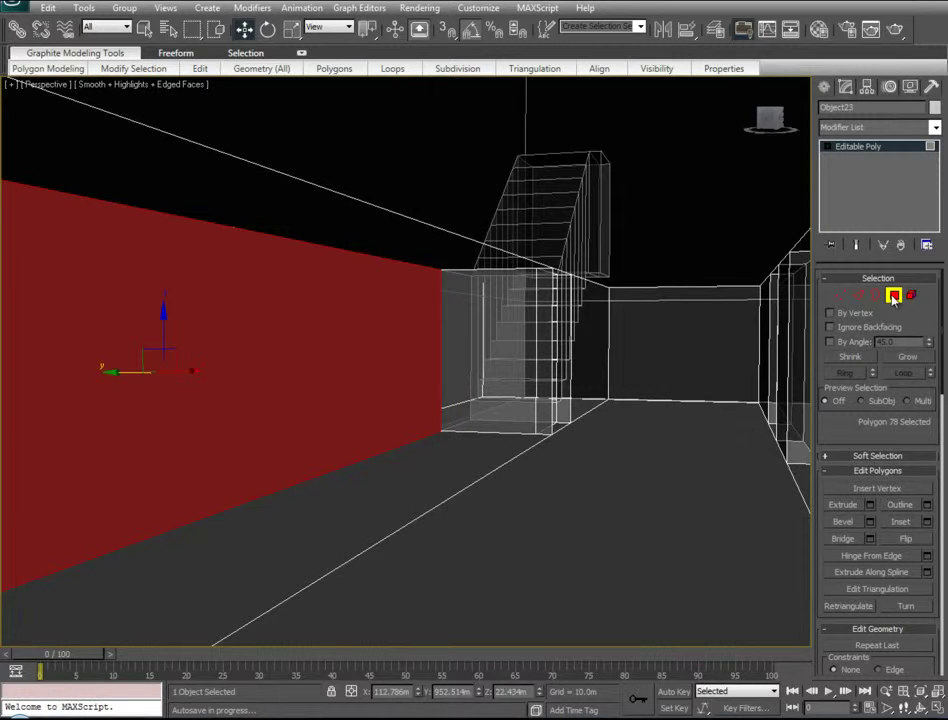
key("alt+x")
middle_click_drag(580, 421, 664, 377, "alt")
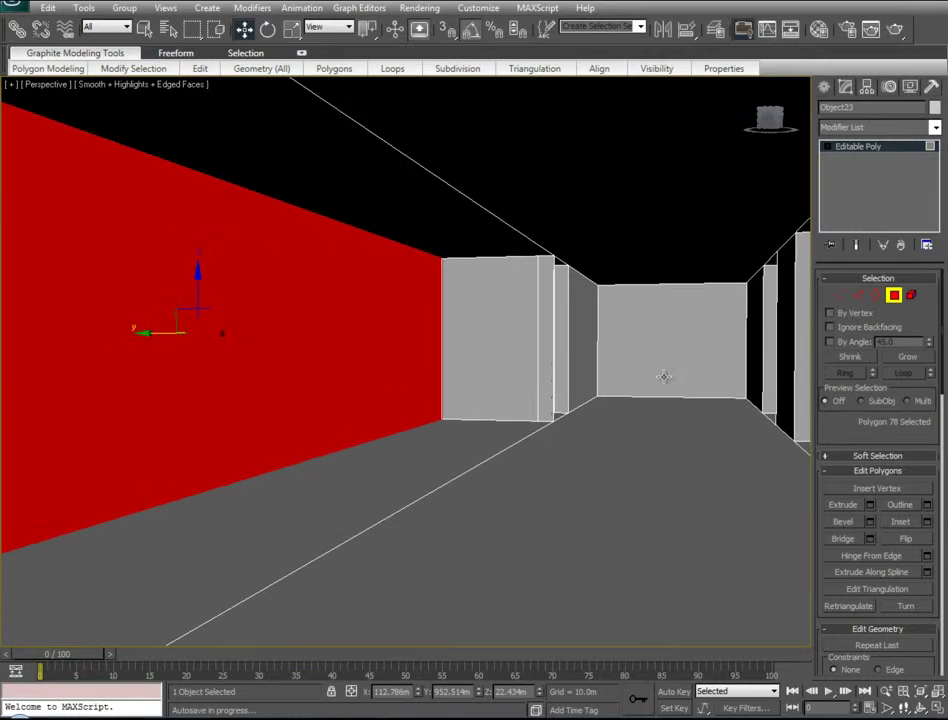
- Delete the wall polygons that close off the staircase's entrance from the corridor
left_click(512, 309)
left_click(512, 339)
key("Delete")
left_click(552, 365)
key("Delete")
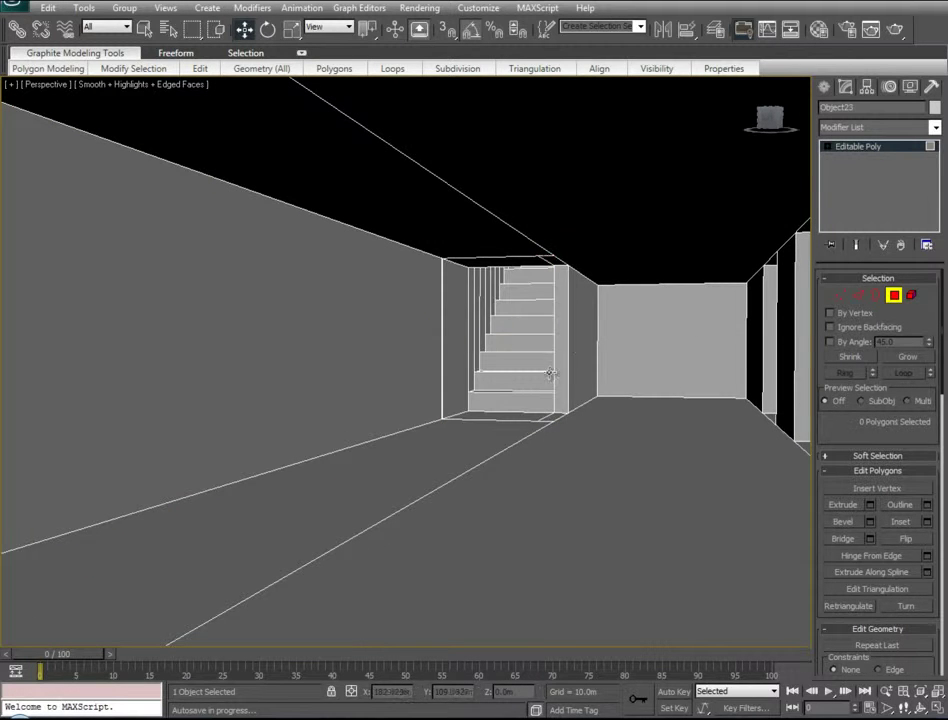
left_click(840, 295)
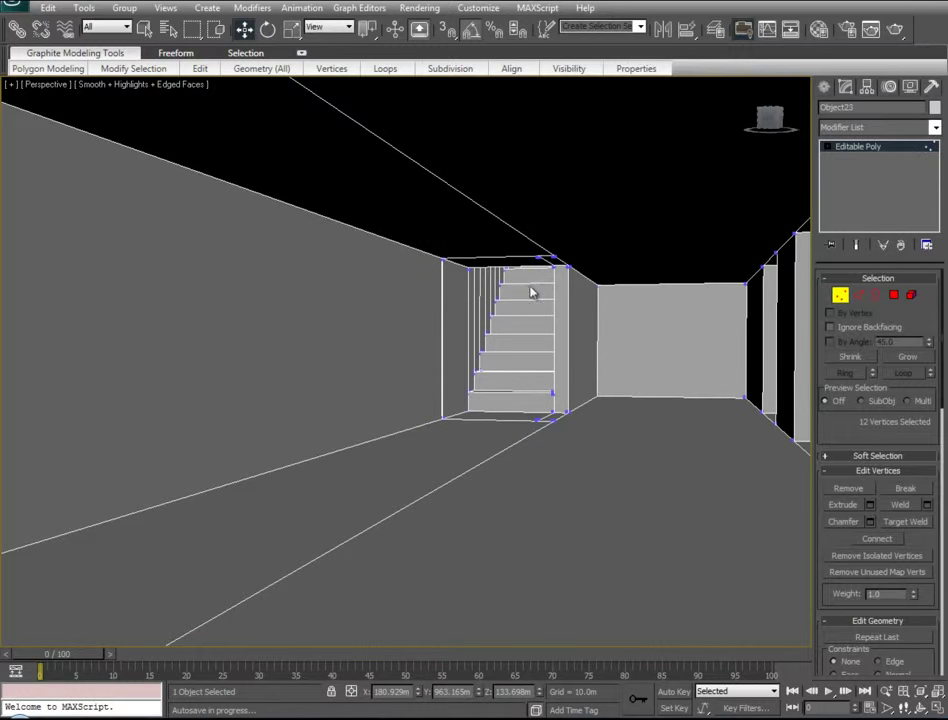
left_click_drag(605, 231, 322, 490)
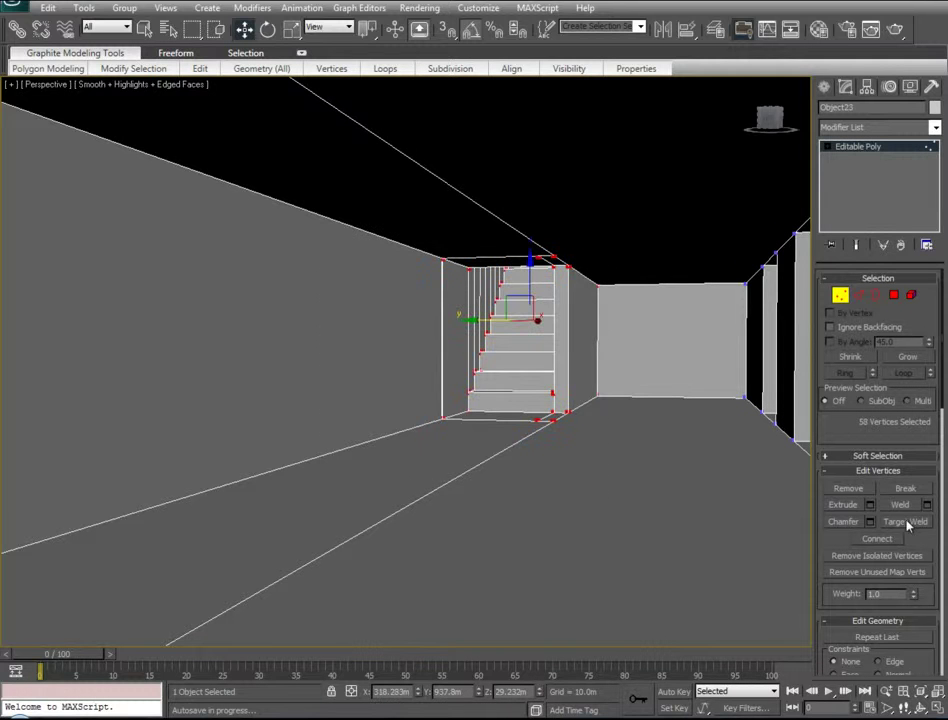
left_click(410, 400)
- With see-through display on, select the redundant edge loop running lengthwise around the corridor's floor, ceiling and end wall and remove it
key("alt+x")
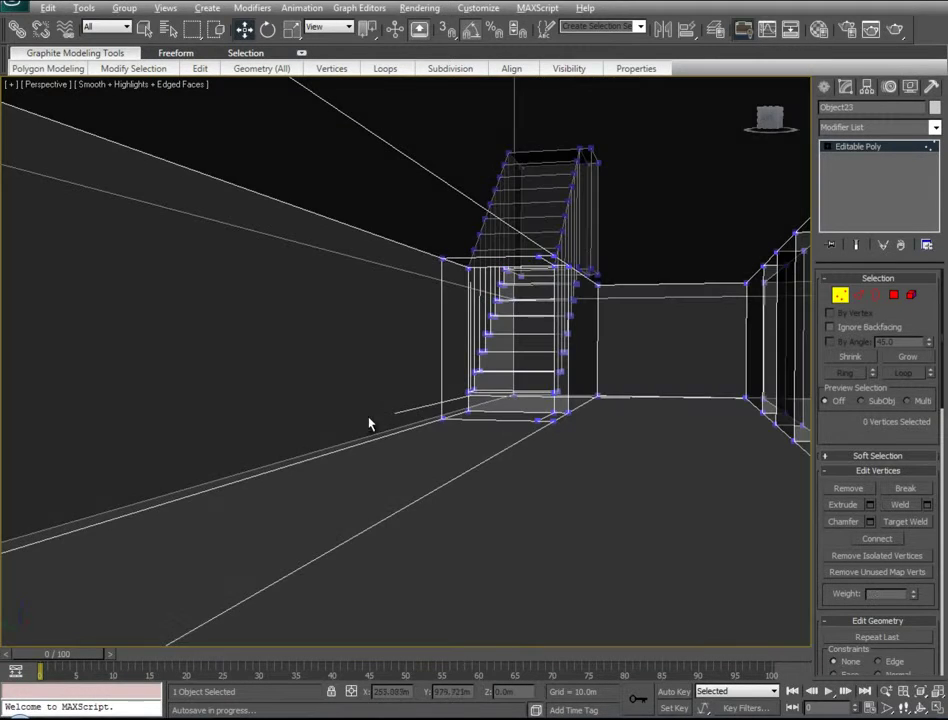
middle_click_drag(368, 424, 389, 438, "alt")
scroll(389, 438, "down", 3)
mouse_move(451, 453)
middle_mouse_down("alt")
mouse_move(474, 466)
mouse_move(439, 448)
middle_mouse_up("alt")
key("alt+x")
scroll(438, 449, "down", 6)
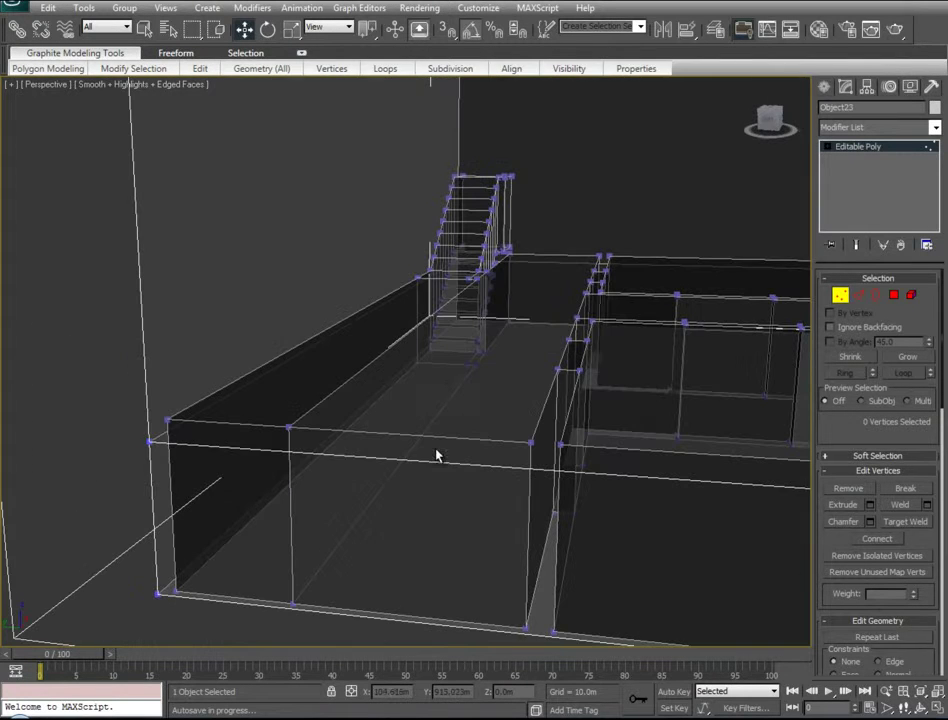
key("2")
left_click(437, 425)
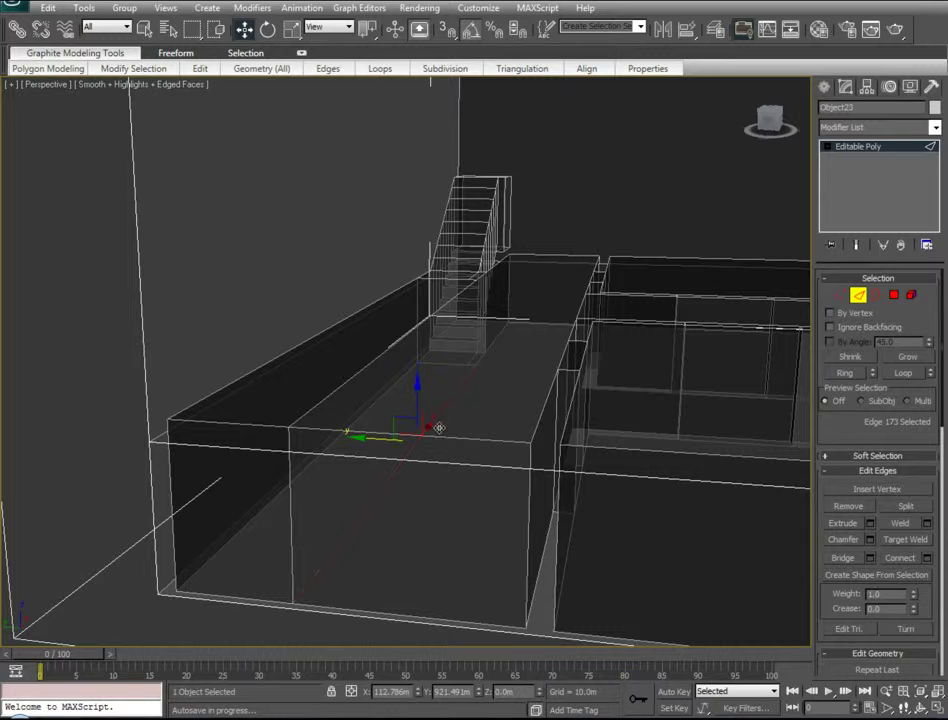
left_click(903, 372)
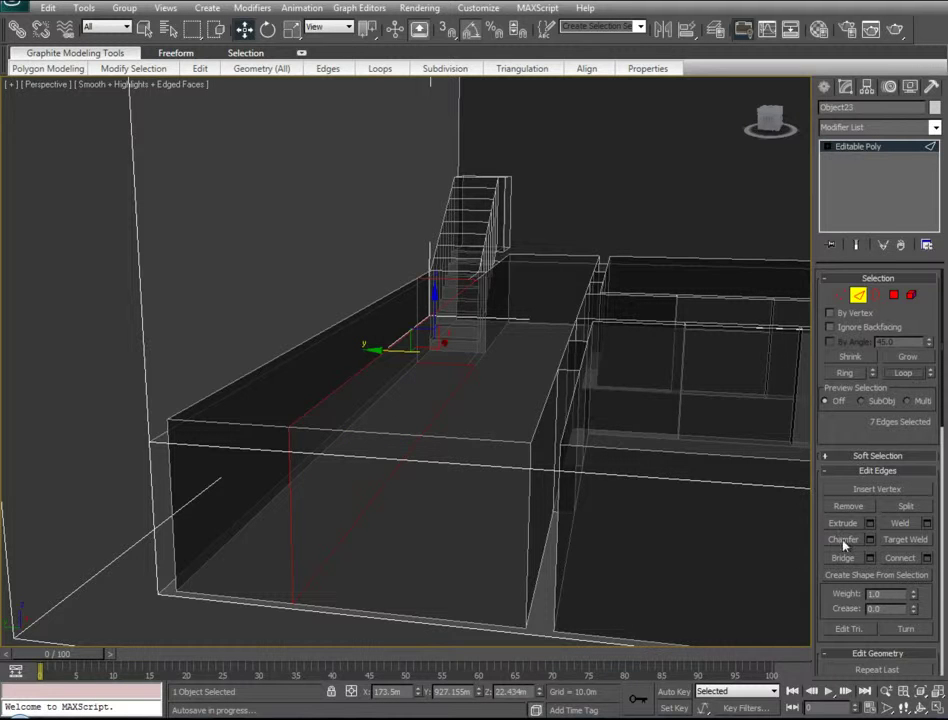
left_click(850, 506)
- Remove the two leftover vertices on the upper and lower edges of the corridor's end wall
left_click(840, 295)
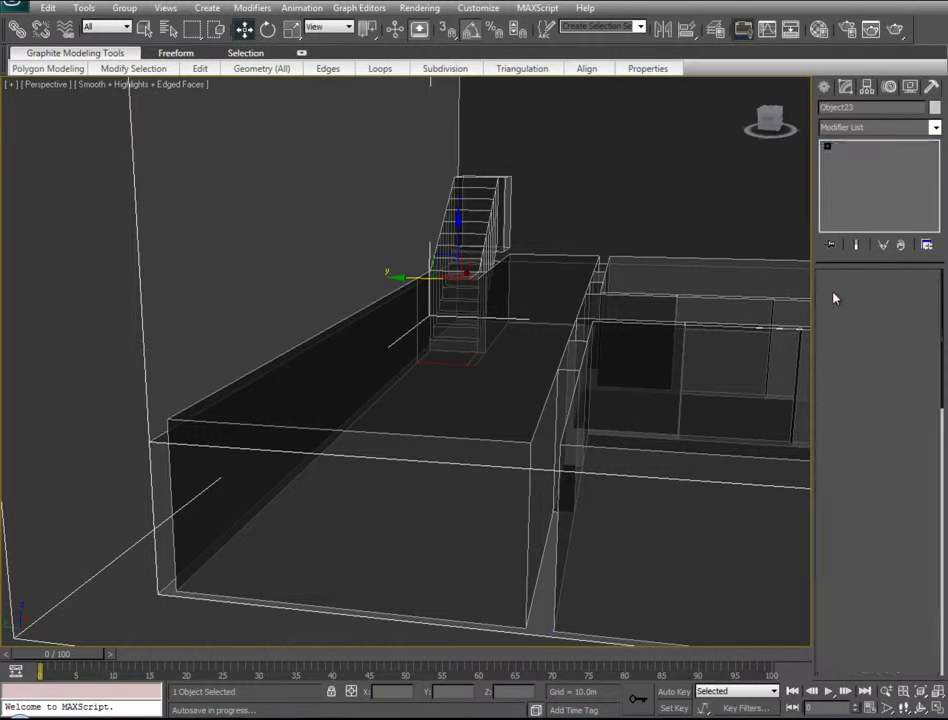
left_click(287, 425)
left_click(294, 603, "ctrl")
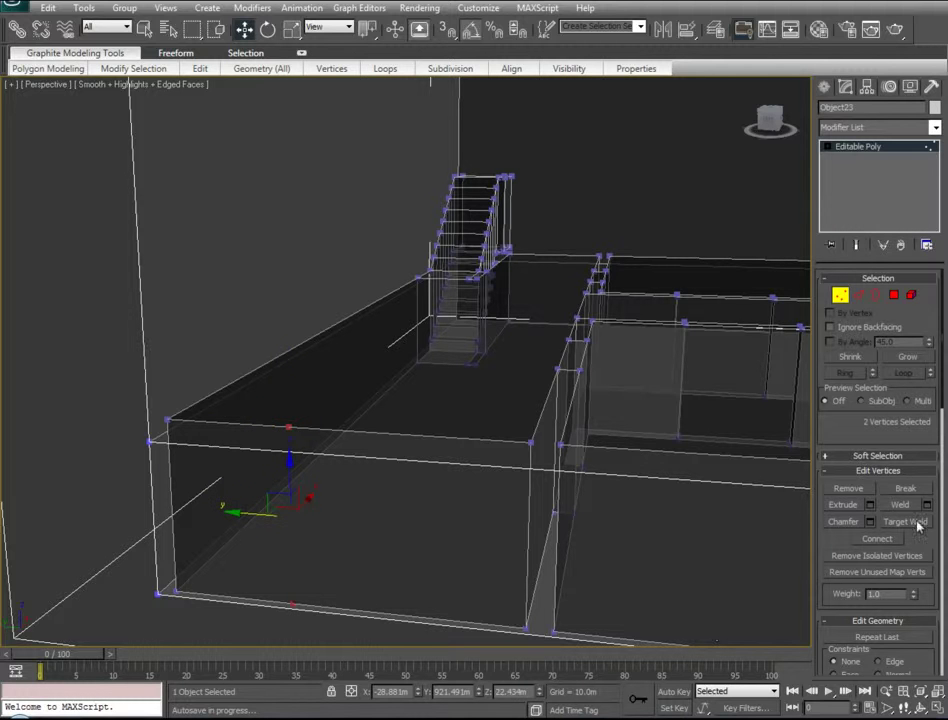
left_click(858, 488)
- Connect the ceiling vertex at the stairwell's entrance corner with the ceiling vertex at the corner of the opposite wall
scroll(611, 358, "up", 5)
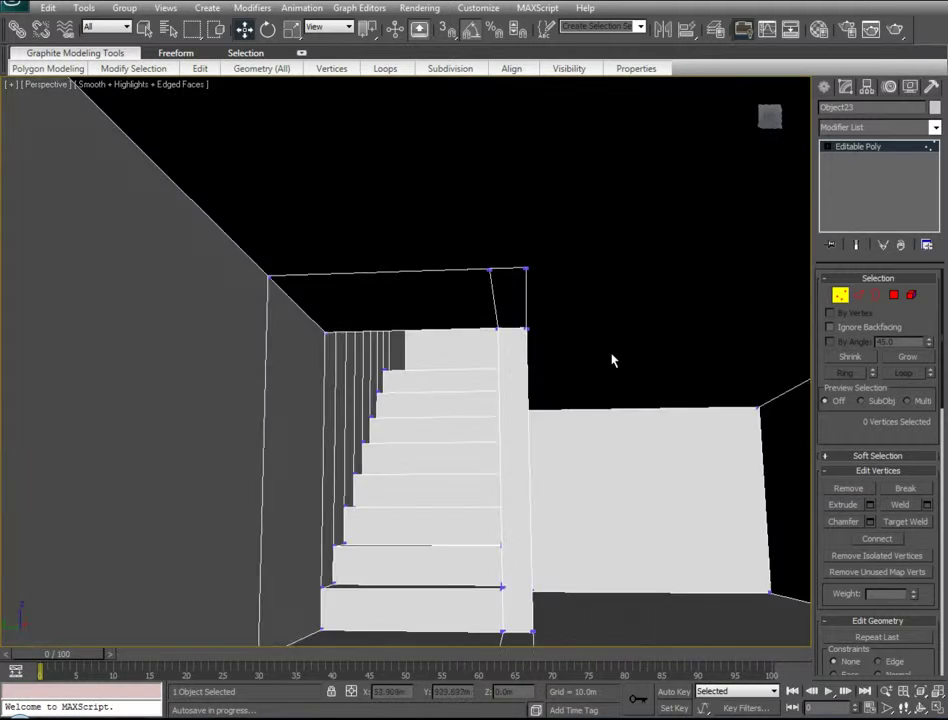
middle_click_drag(636, 362, 570, 356)
left_click(745, 275)
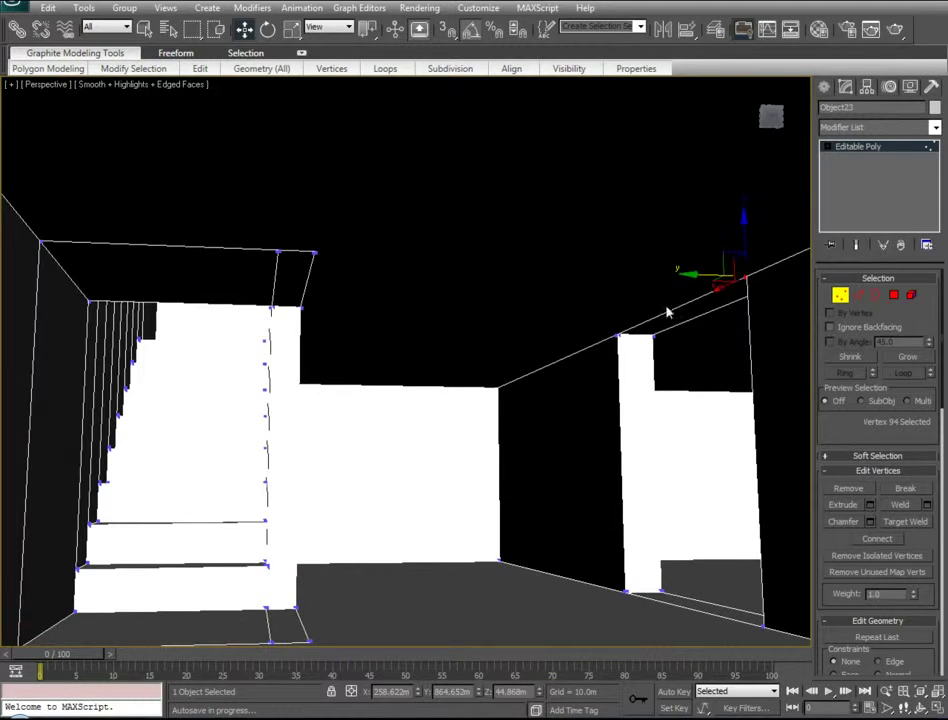
left_click(314, 251, "ctrl")
right_click(314, 266)
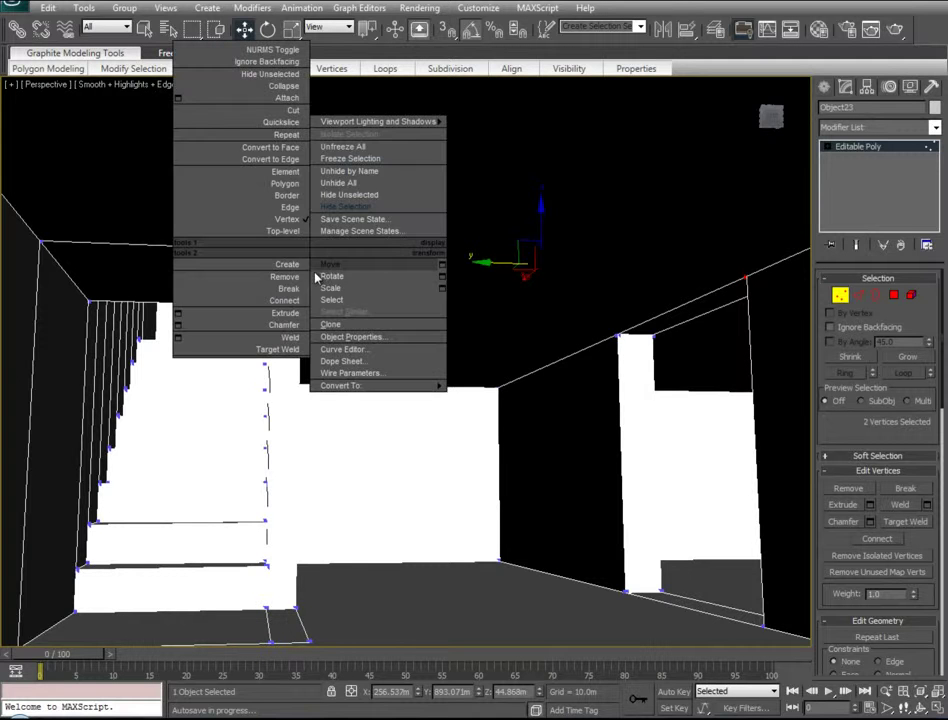
left_click(298, 305)
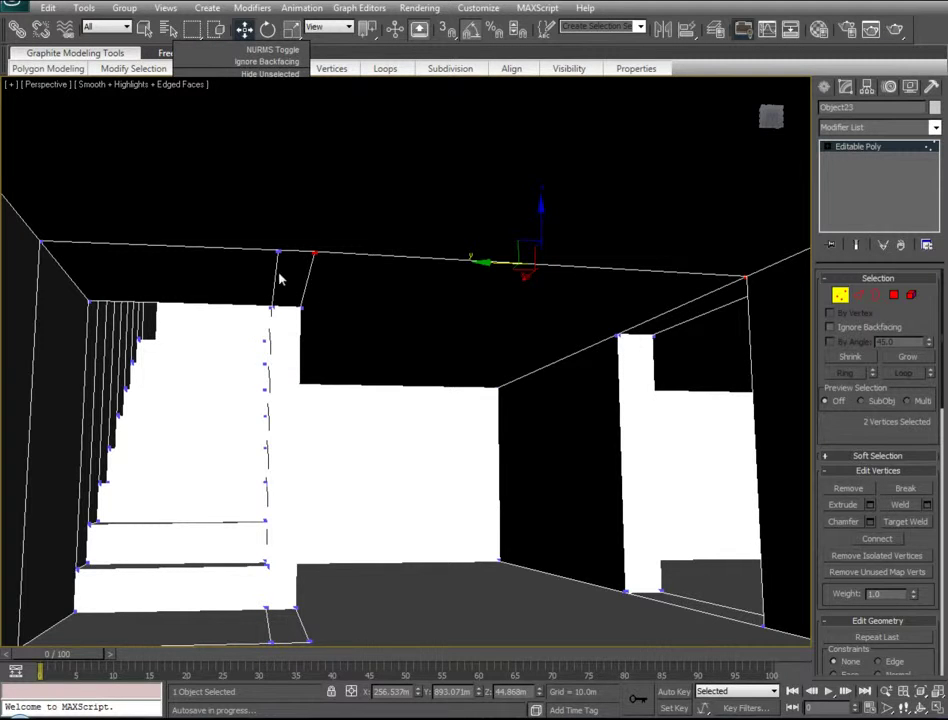
- Connect the floor vertex at the stairwell's entrance corner with the matching floor vertex at the opposite wall
middle_click_drag(424, 462, 437, 495, "alt")
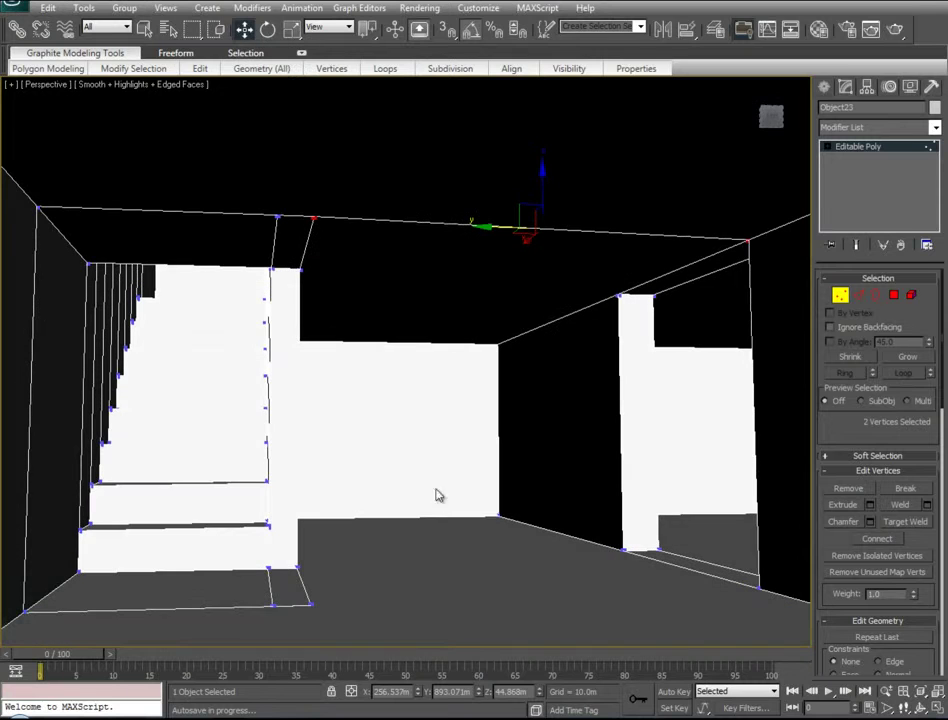
left_click(759, 588)
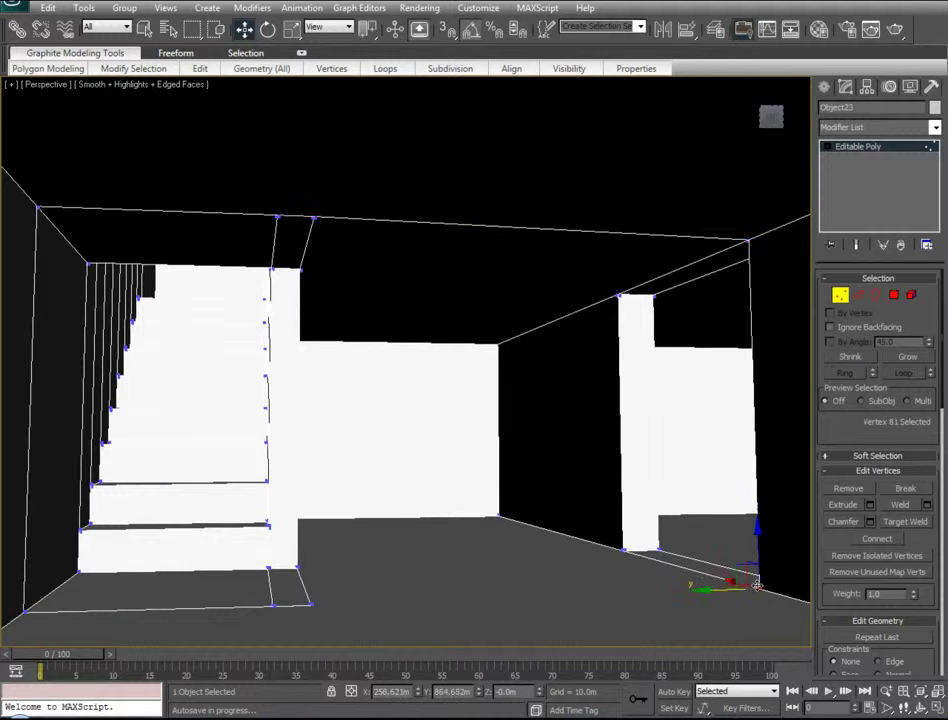
left_click(313, 606, "ctrl")
right_click(313, 605)
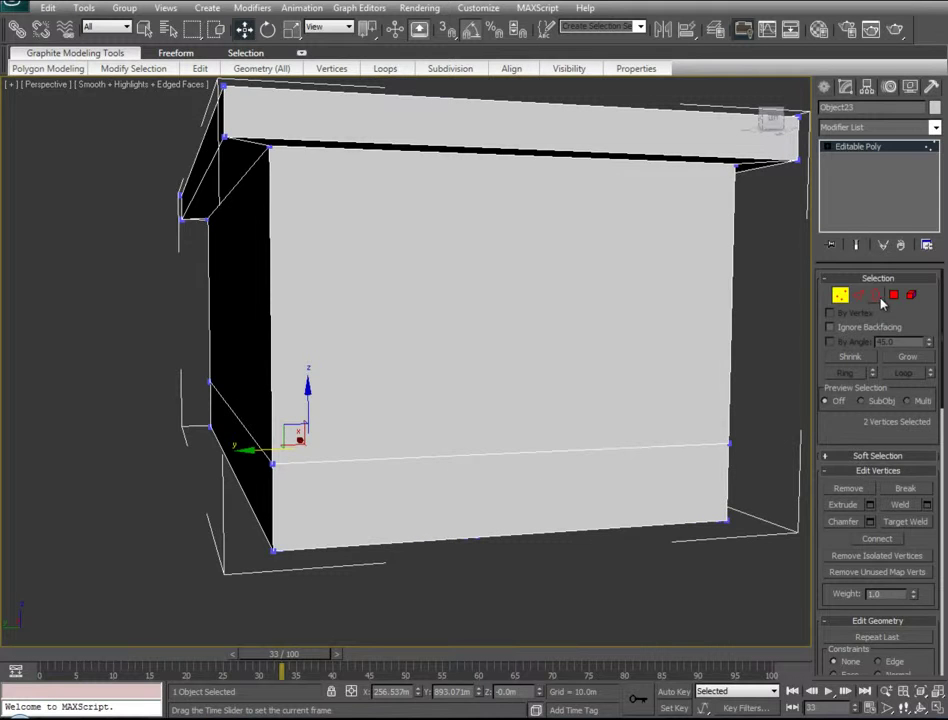
- Select all polygons of the building's outer shell, including roof overhang and base, and hide them
left_click(893, 296)
left_click(664, 240)
left_click(451, 150, "ctrl")
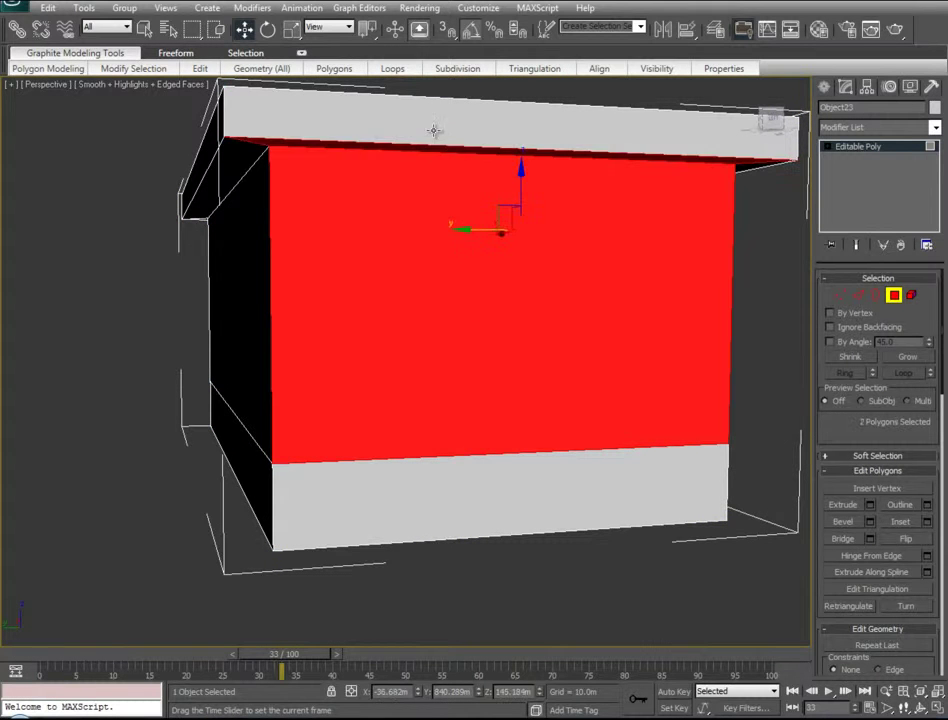
left_click(433, 131, "ctrl")
left_click(207, 147, "ctrl")
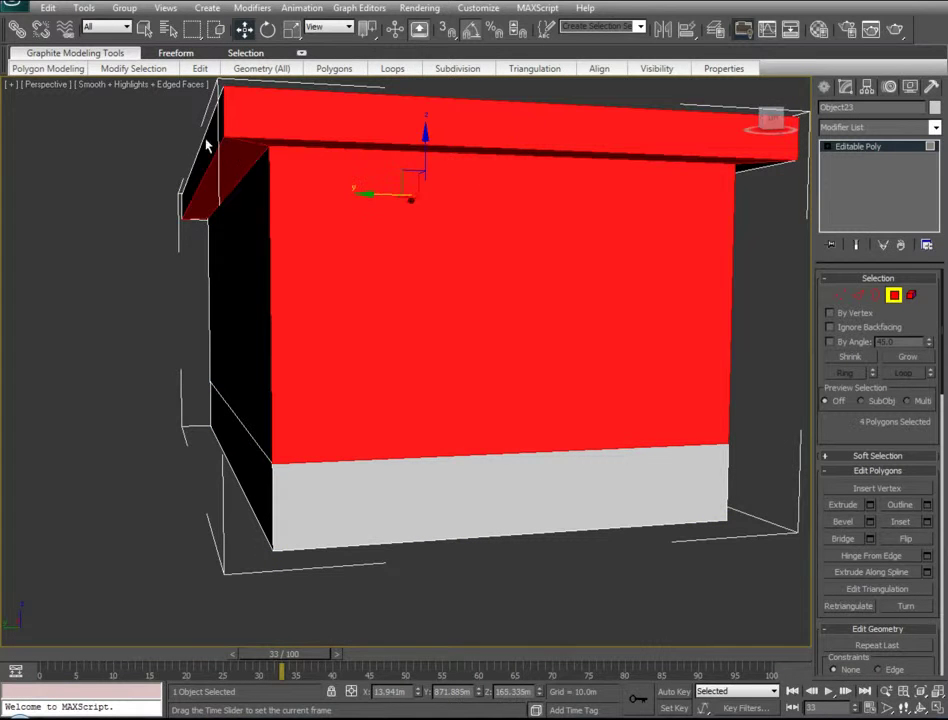
left_click(320, 474, "ctrl")
left_click(252, 479, "ctrl")
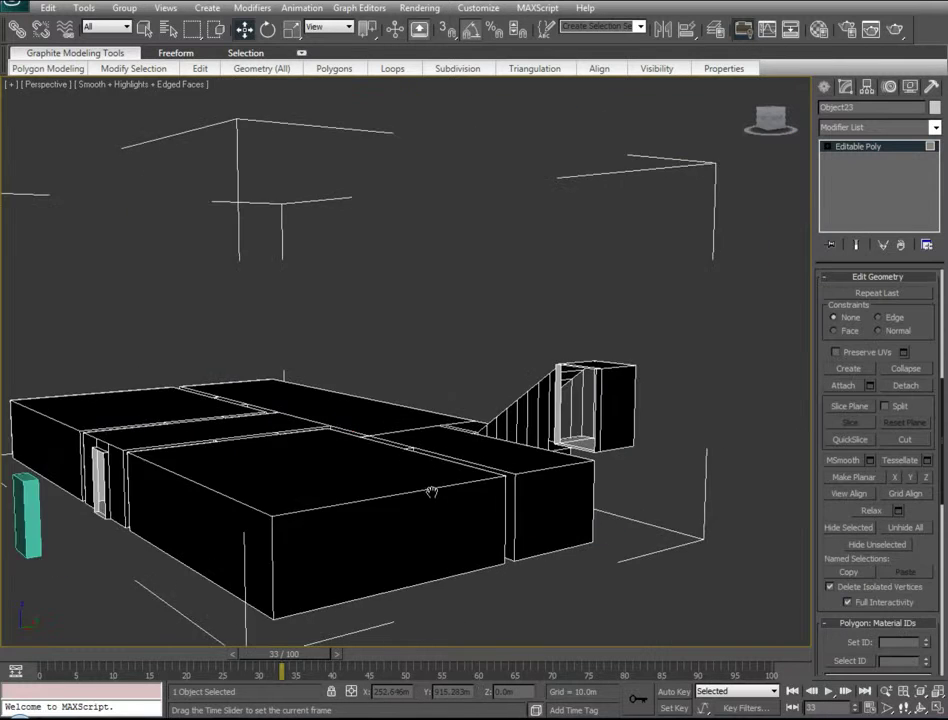
- Select all 111 interior polygons and clone them as an element about 50 m upward to form a second floor
middle_click_drag(480, 460, 620, 440, "alt")
key("alt+x")
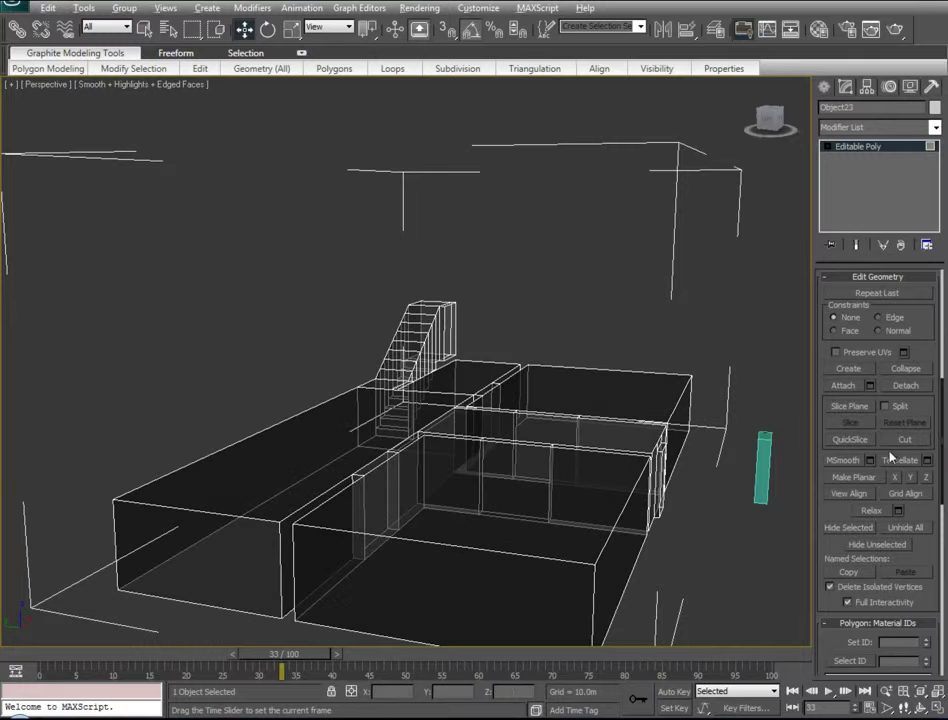
key("4")
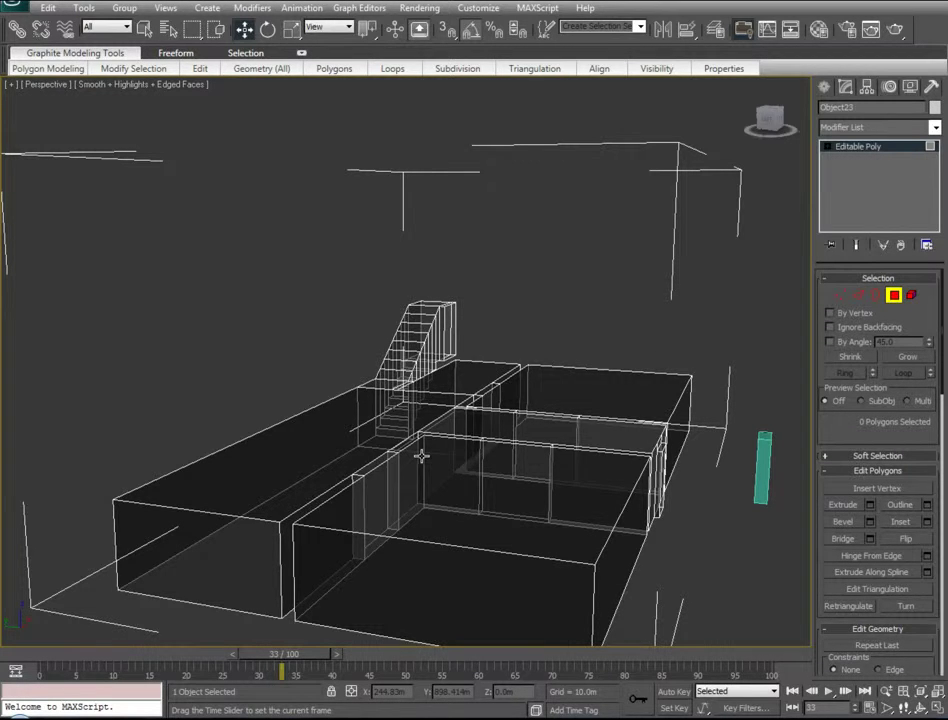
key("ctrl+a")
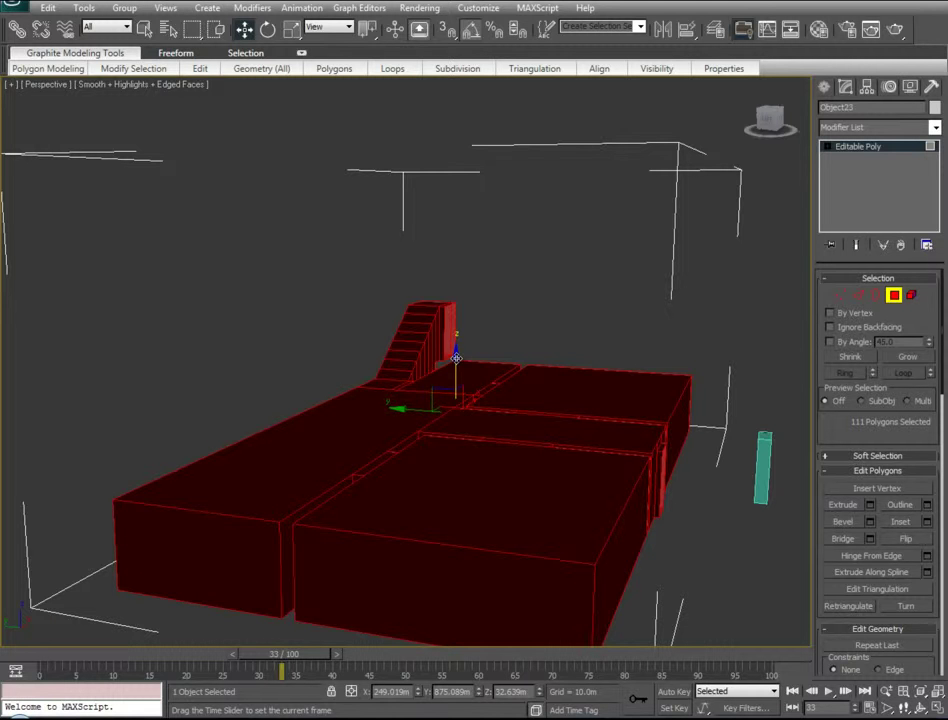
left_click_drag(455, 357, 455, 289, "shift")
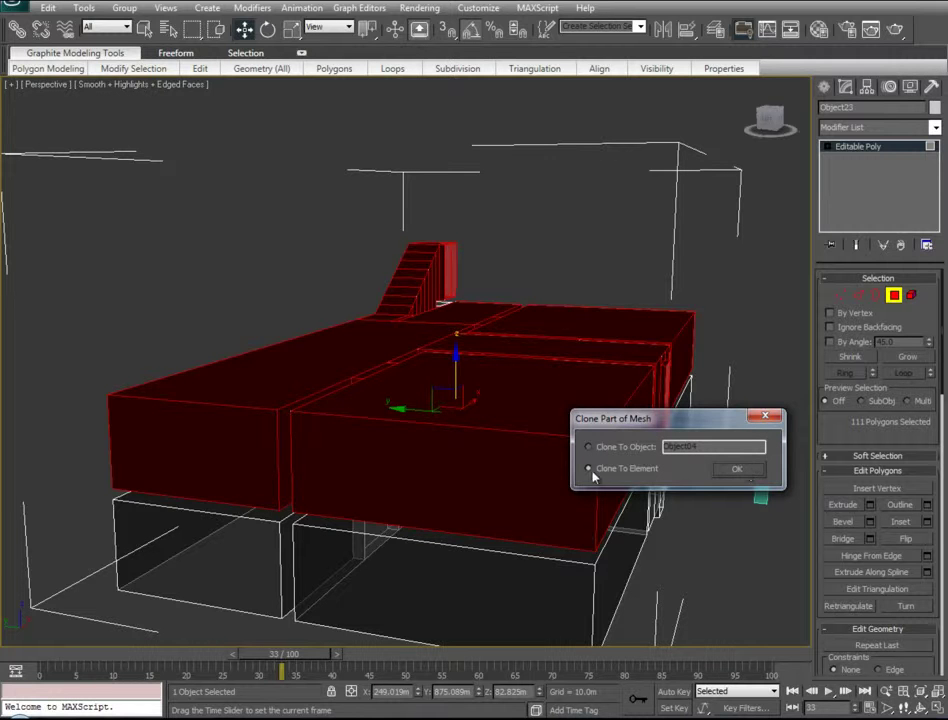
left_click(745, 474)
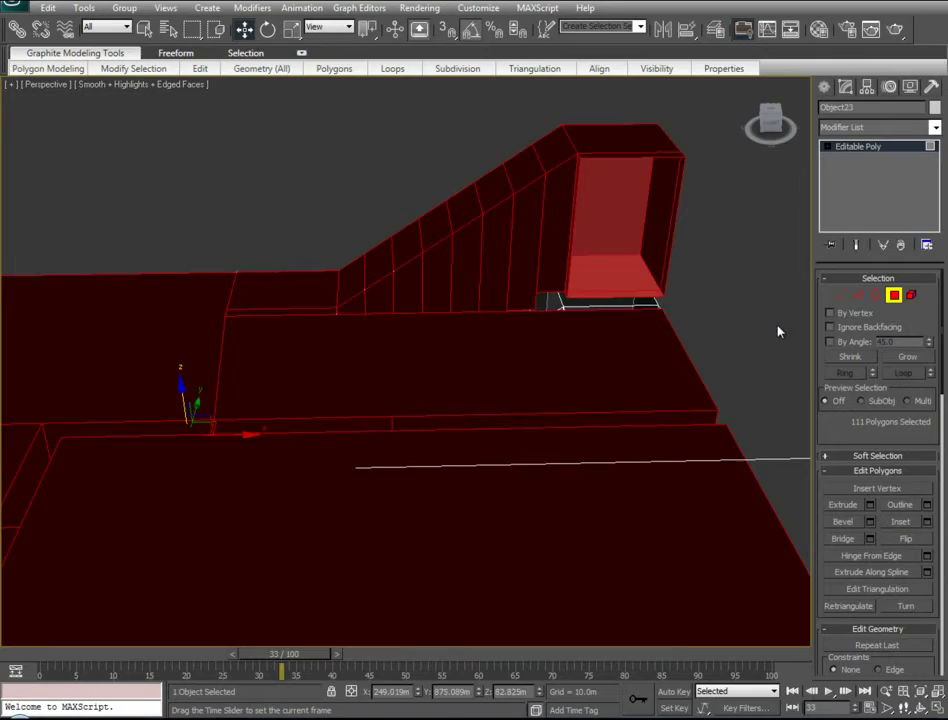
- Connect the top and bottom edges of the upper-floor wall beside the staircase and move the new vertical edge about 20 m along positive X
left_click(779, 330)
middle_click_drag(446, 469, 630, 202, "alt")
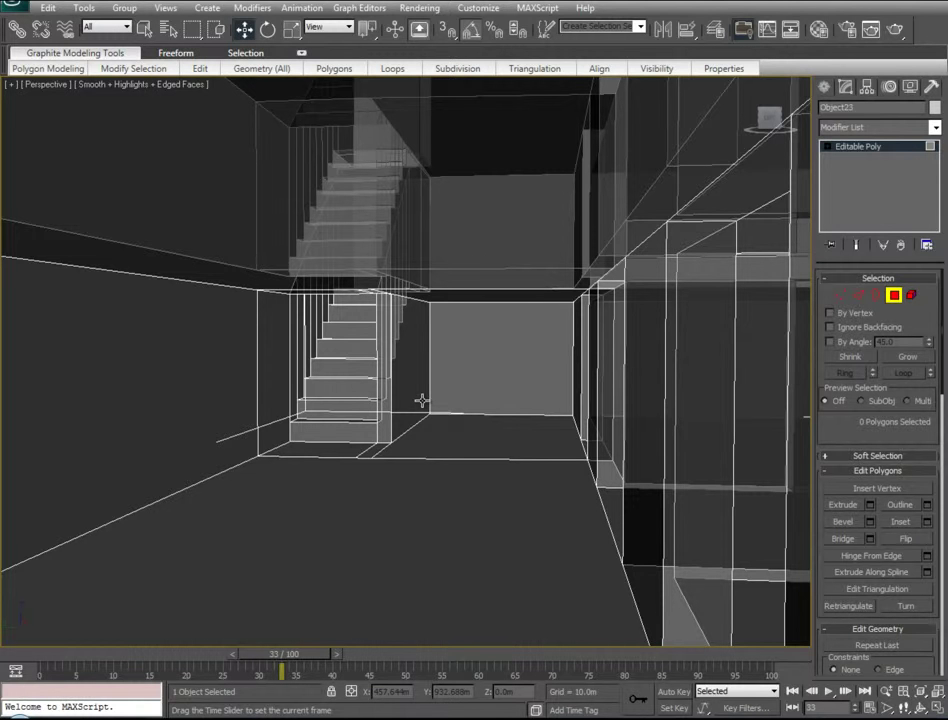
scroll(477, 266, "up", 5)
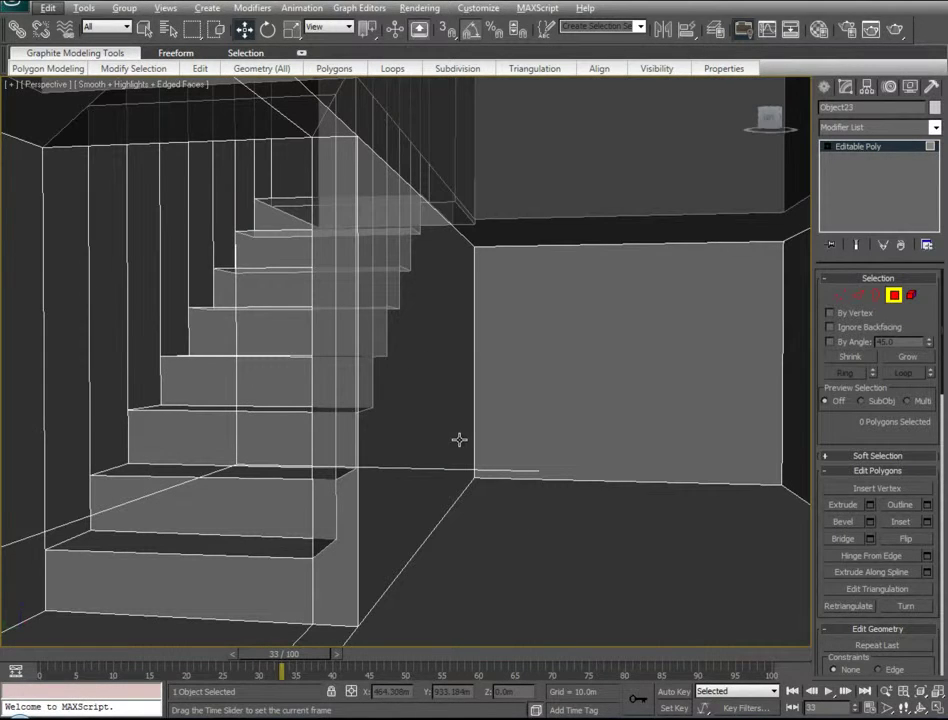
key("alt+x")
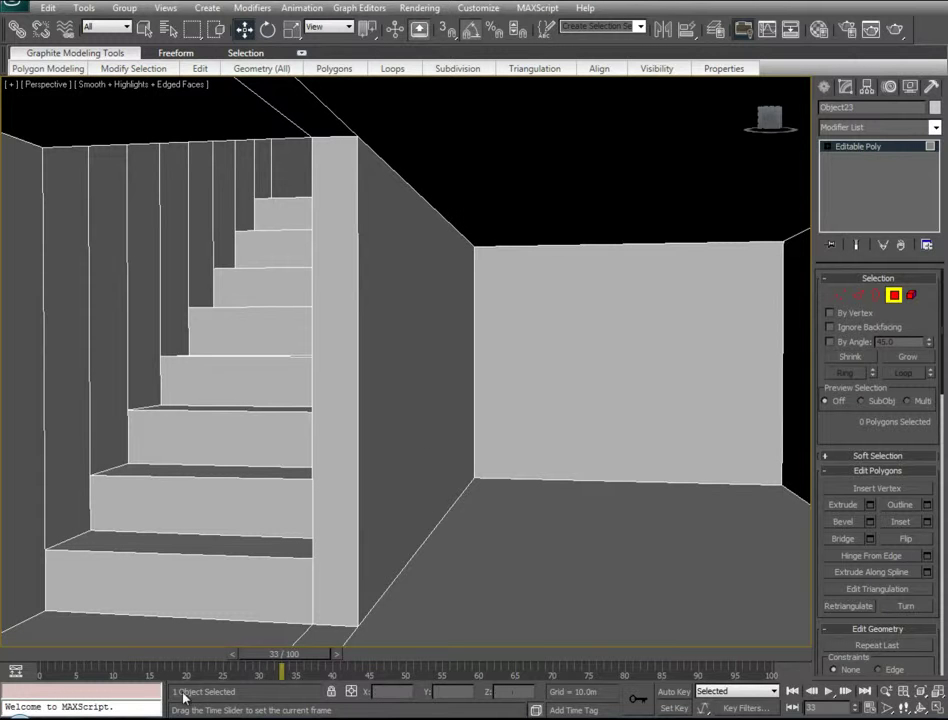
middle_click_drag(501, 250, 440, 716)
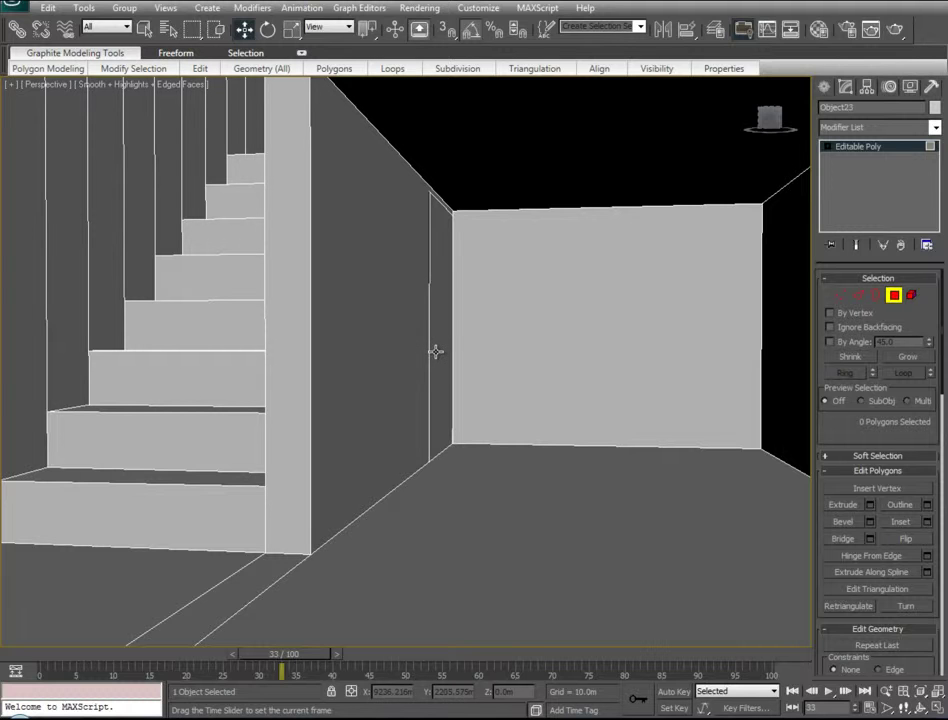
left_click(857, 298)
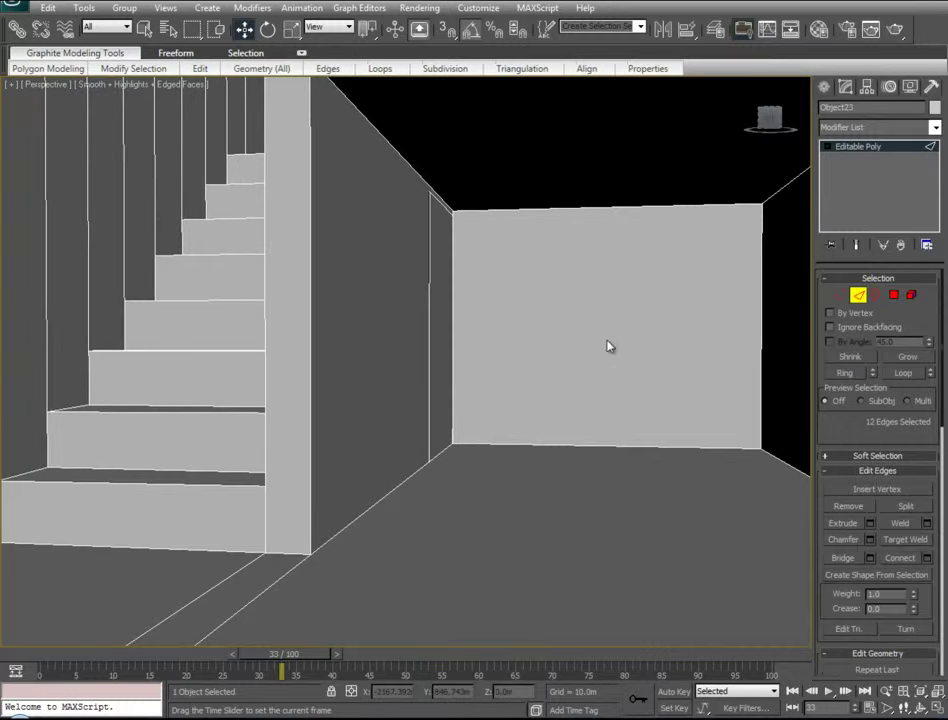
left_click(391, 142)
left_click(387, 494, "ctrl")
right_click(368, 327)
left_click(338, 372)
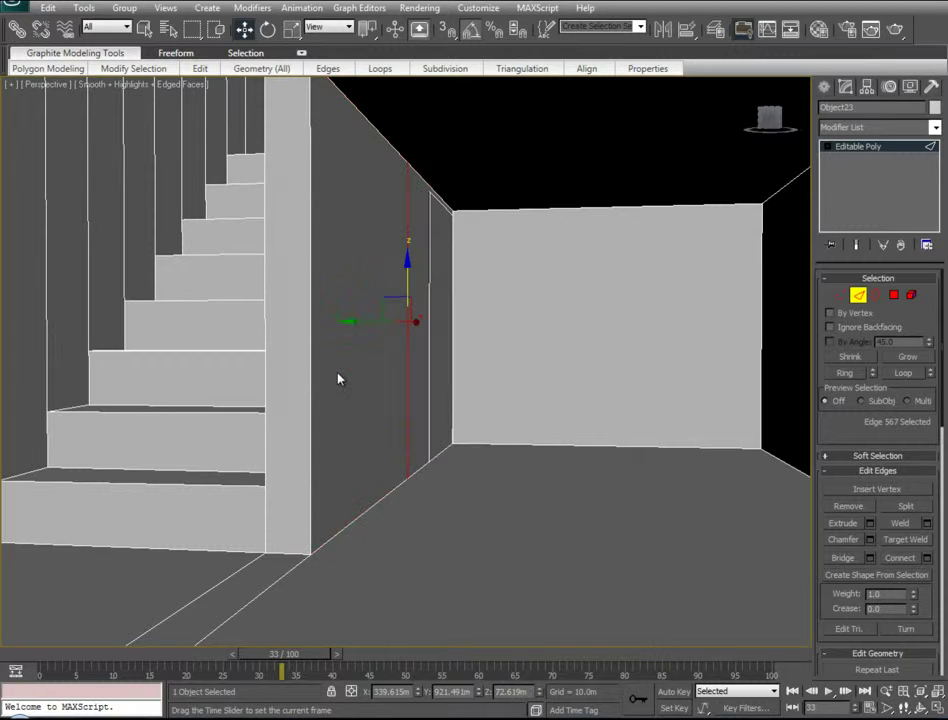
middle_click_drag(491, 361, 472, 360, "alt")
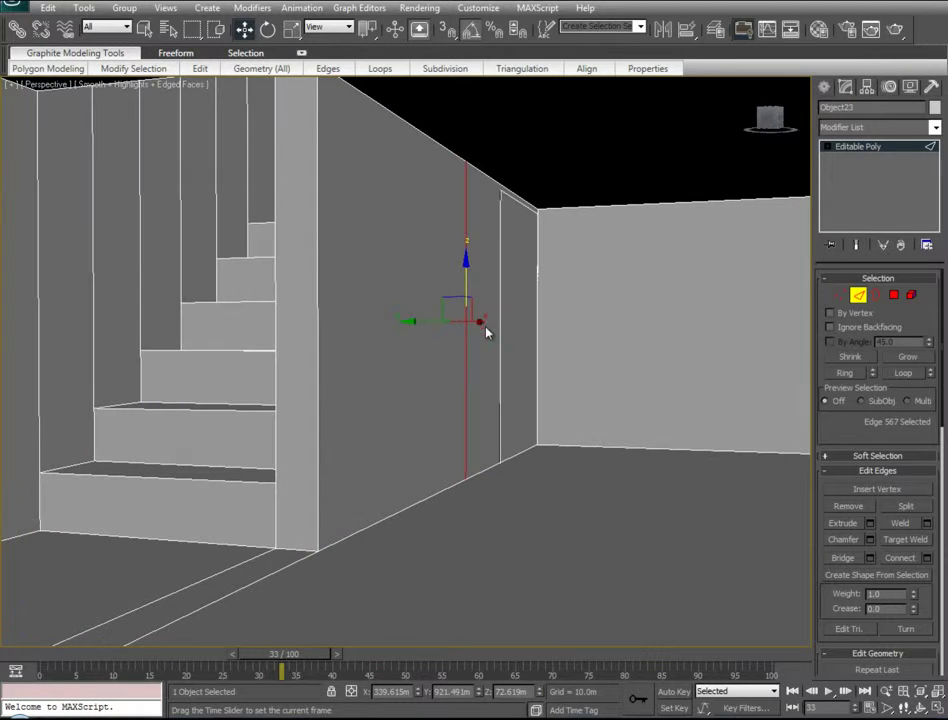
left_click_drag(478, 318, 457, 503)
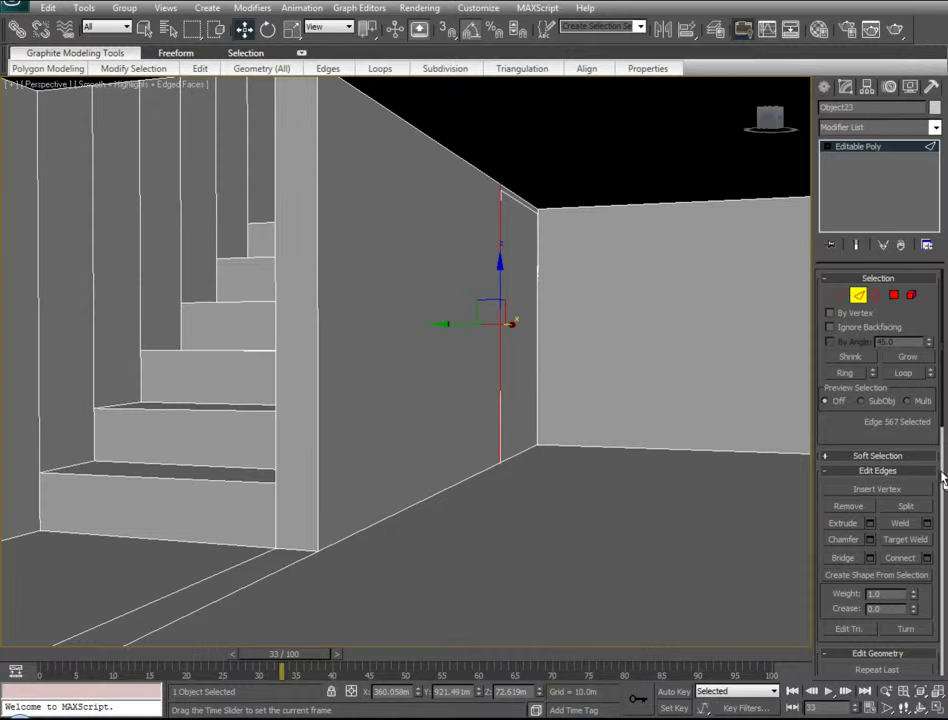
- Delete the narrow wall polygon between the new edge and the room corner to open the lower staircase's landing to the upper floor
left_click(893, 294)
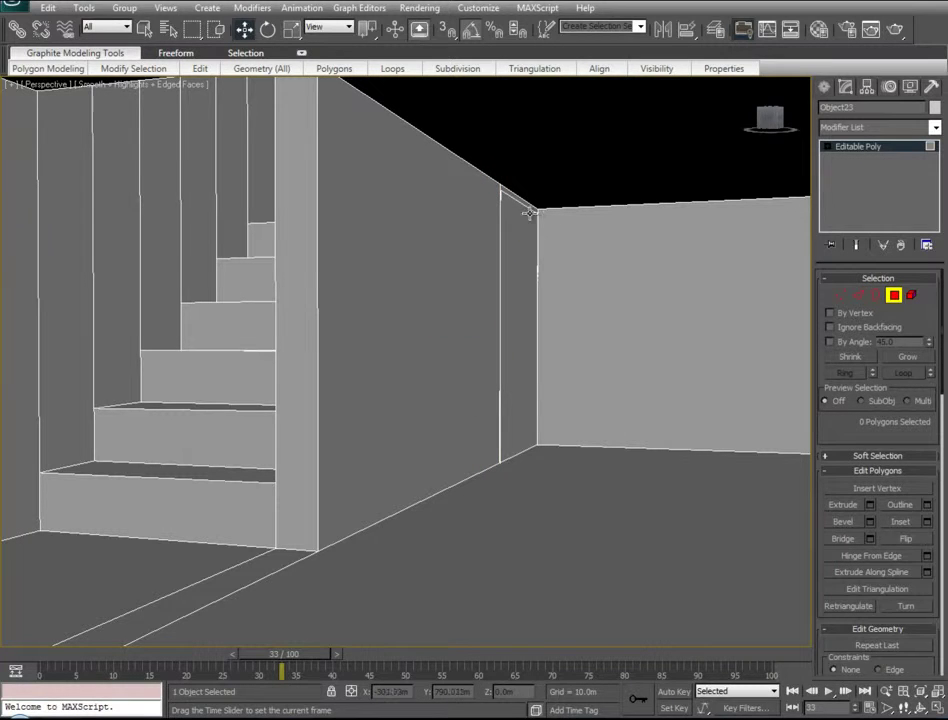
left_click(534, 340)
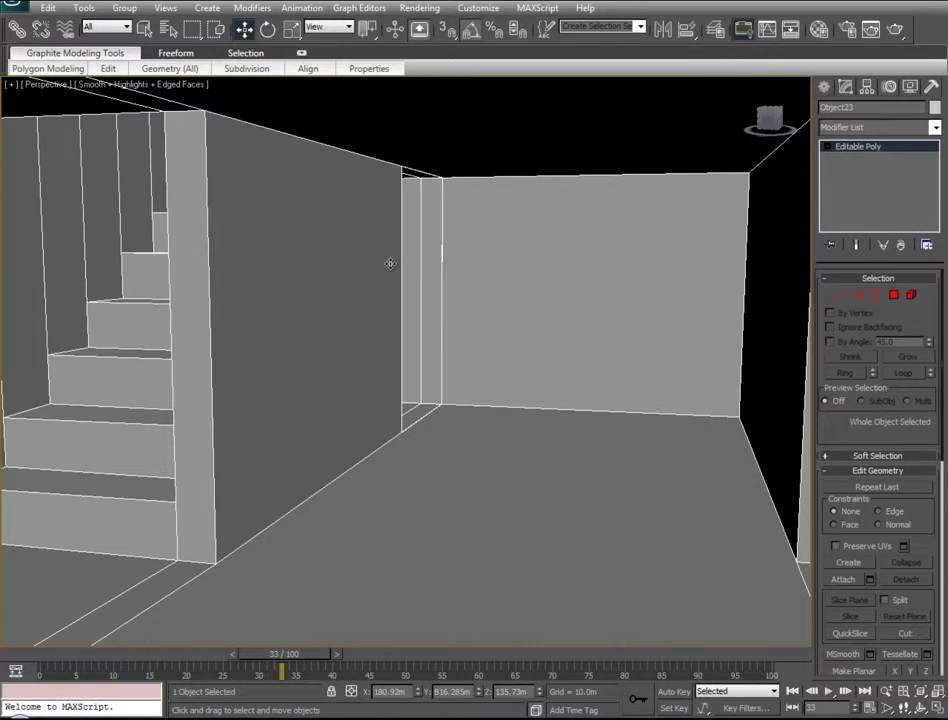
middle_click_drag(582, 450, 632, 452, "alt")
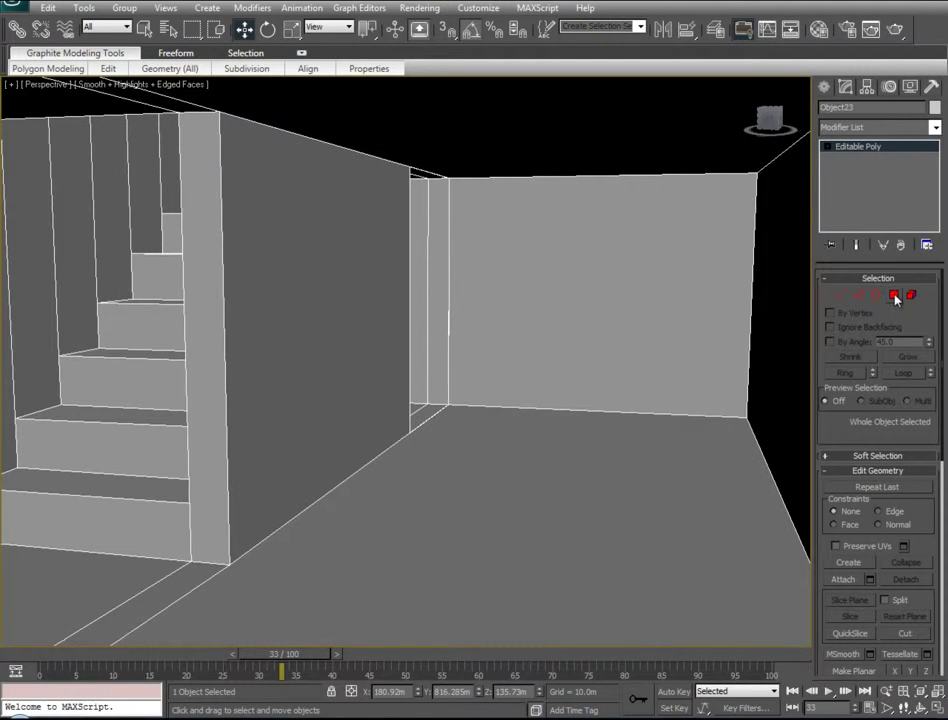
- Select the upper floor's polygons, invert the selection to the lower floor, and hide the lower-floor polygons
left_click(894, 295)
key("ctrl+a")
key("z")
mouse_move(526, 465)
middle_mouse_down("alt")
mouse_move(366, 455)
mouse_move(215, 463)
mouse_move(377, 468)
mouse_move(513, 453)
middle_mouse_up("alt")
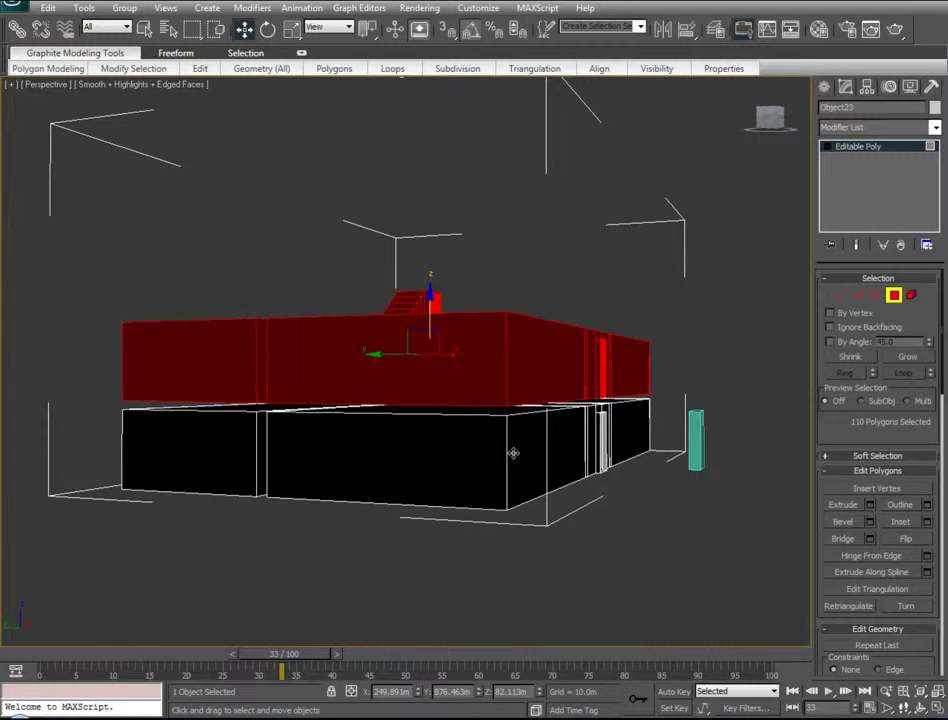
key("ctrl+i")
middle_click_drag(501, 422, 876, 411, "alt")
left_click_drag(852, 431, 852, 427)
scroll(851, 427, "down", 10)
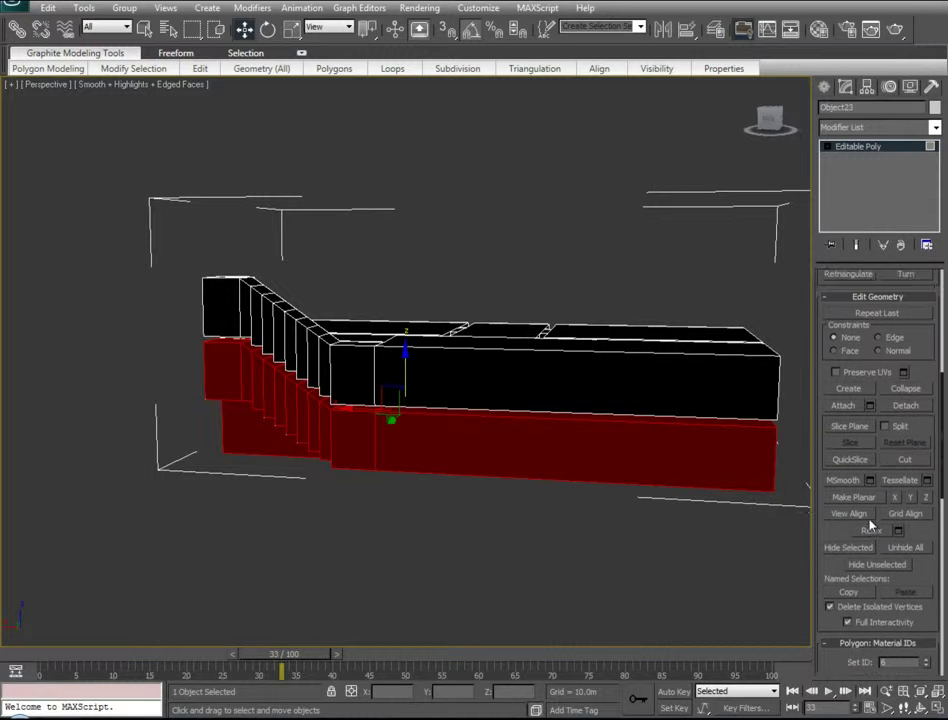
scroll(872, 513, "down", 1)
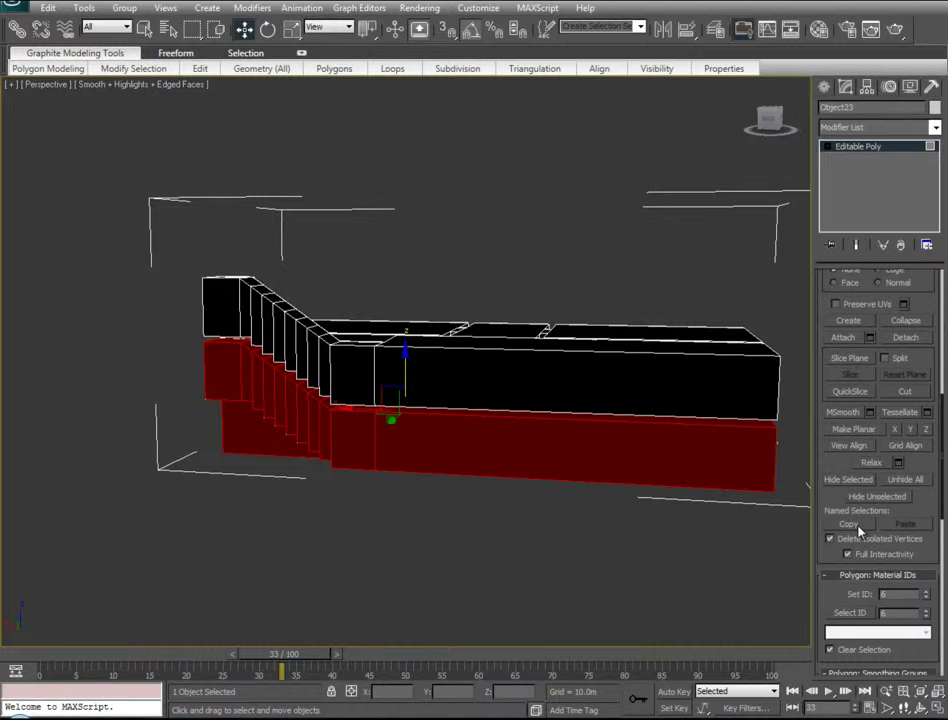
left_click(852, 480)
- Select the teal door-sized box and move it up to the upper floor's front wall
middle_click_drag(711, 529, 343, 404, "alt")
left_click_drag(923, 370, 934, 422)
left_click(535, 497)
left_click_drag(575, 494, 243, 543)
mouse_move(181, 530)
middle_mouse_down("alt")
mouse_move(251, 521)
mouse_move(194, 512)
middle_mouse_up("alt")
left_click_drag(450, 474, 348, 367)
- Position the door box in the front view at about X 24.4 m and Z 69.3 m, with its base on the upper floor's base line
key("f")
key("z")
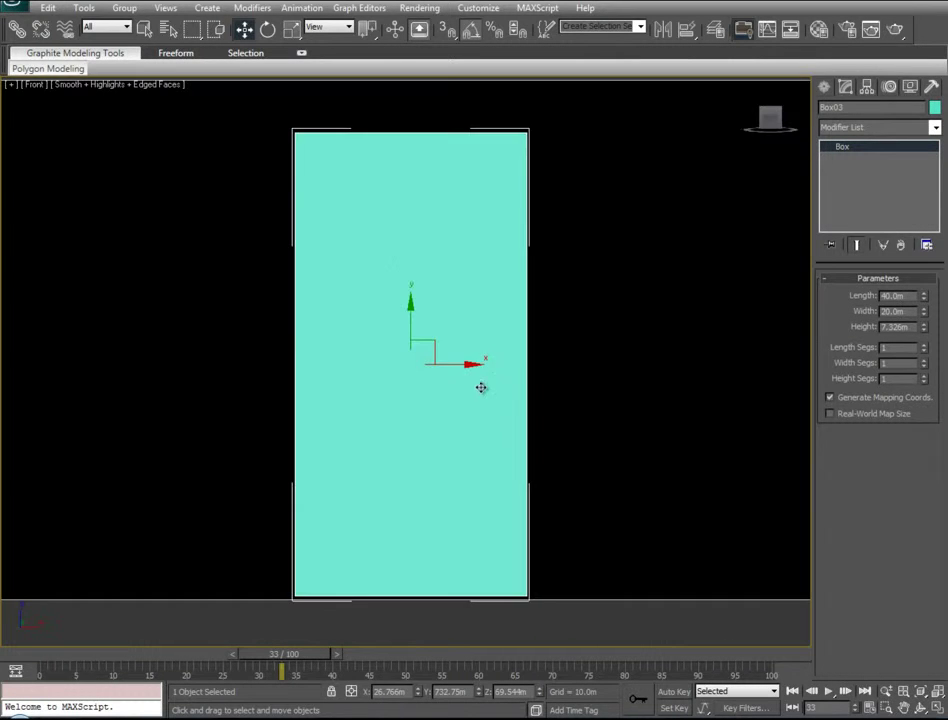
scroll(481, 388, "down", 10)
scroll(481, 388, "up", 6)
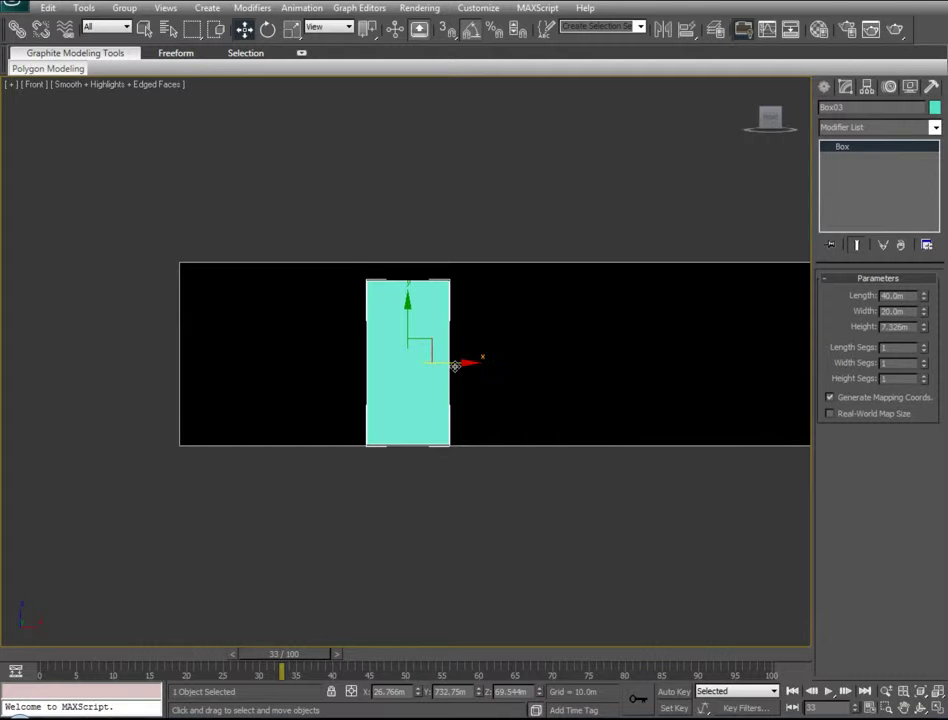
scroll(454, 364, "up", 5)
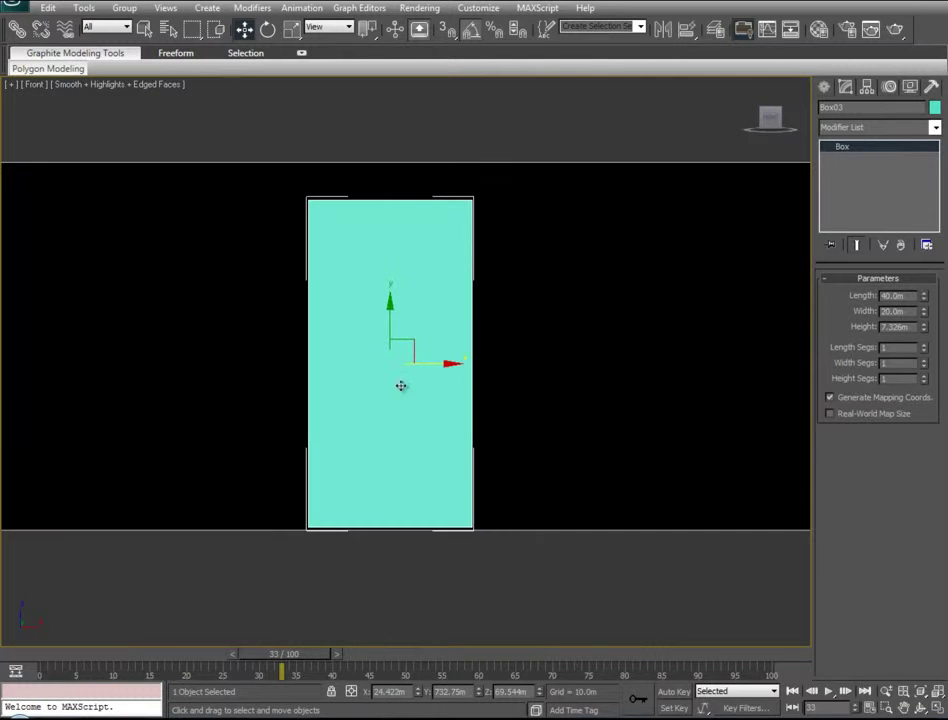
middle_click_drag(416, 435, 435, 406)
left_click_drag(409, 286, 411, 287)
- Clone the door box as one copy along X to about 336 m, in front of the opposite room's front wall
scroll(410, 371, "down", 10)
middle_click_drag(544, 415, 453, 402)
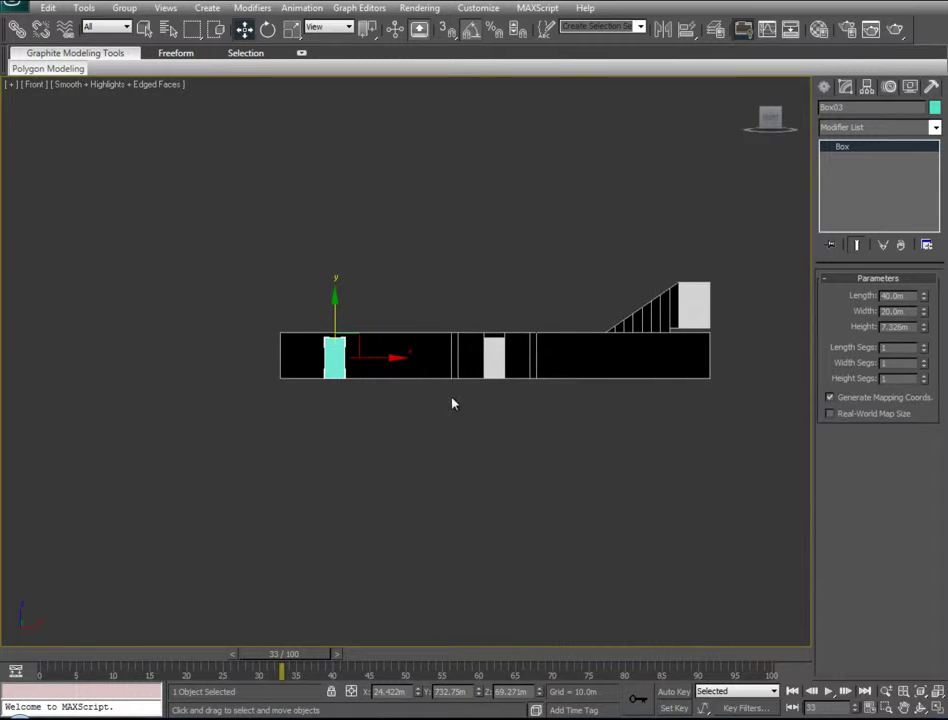
left_click_drag(383, 372, 702, 380, "shift")
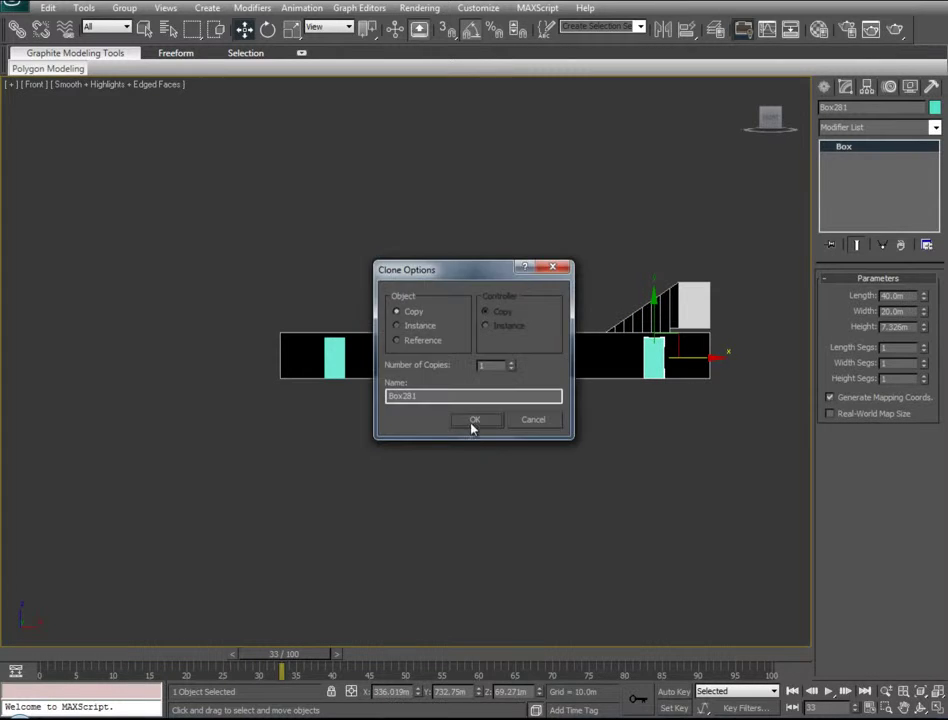
left_click(474, 358)
key("p")
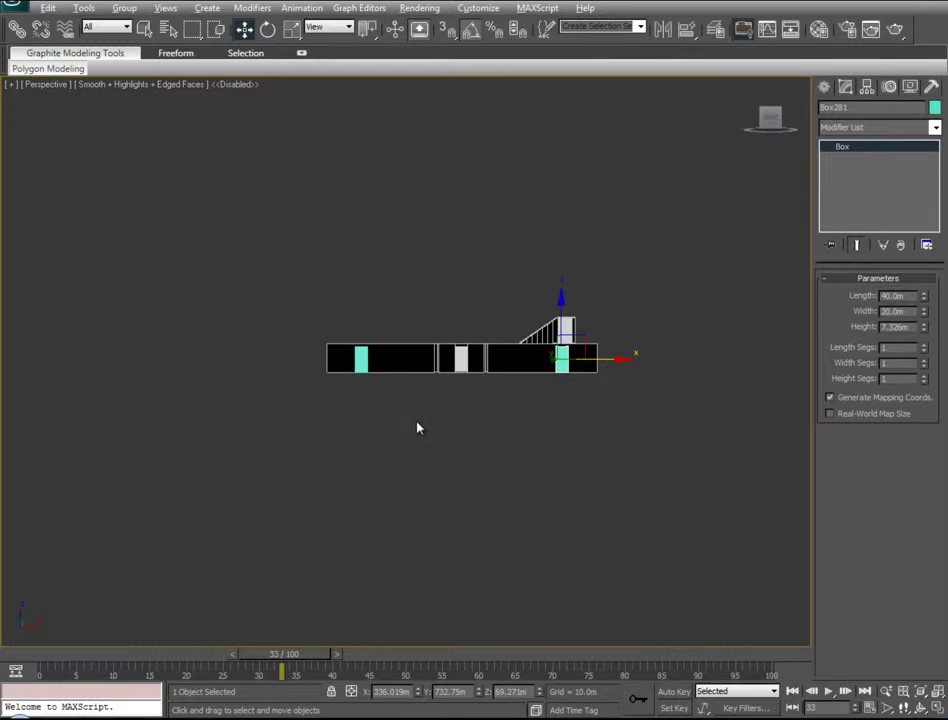
- Add edges to the two outer rooms' front walls and align them with the sides and tops of the door boxes
scroll(400, 426, "up", 5)
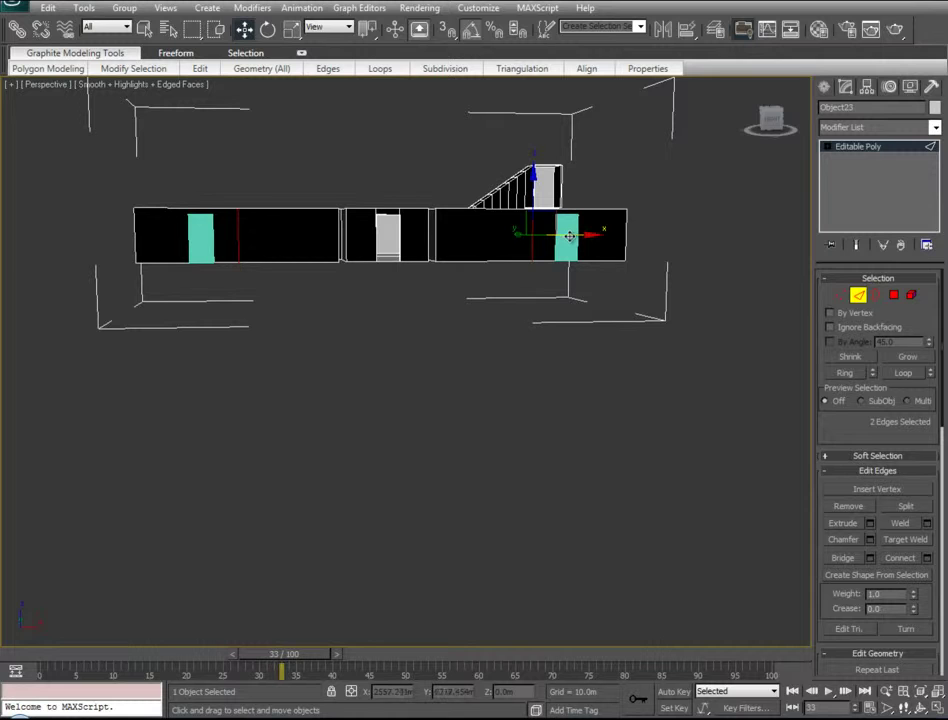
left_click_drag(569, 236, 547, 243)
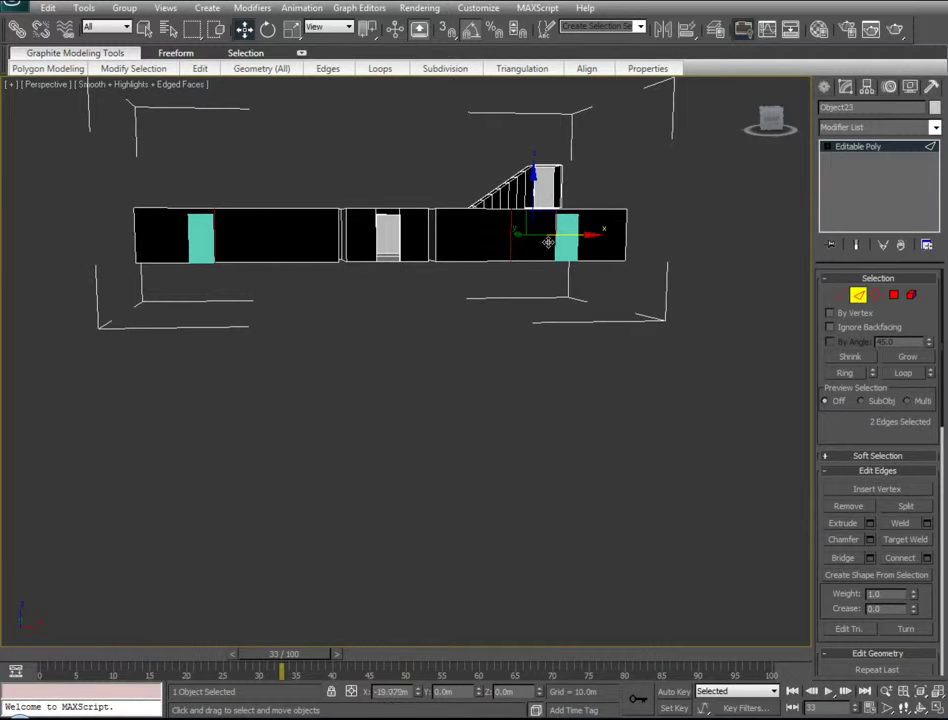
left_click(564, 250)
left_click_drag(551, 235, 592, 229)
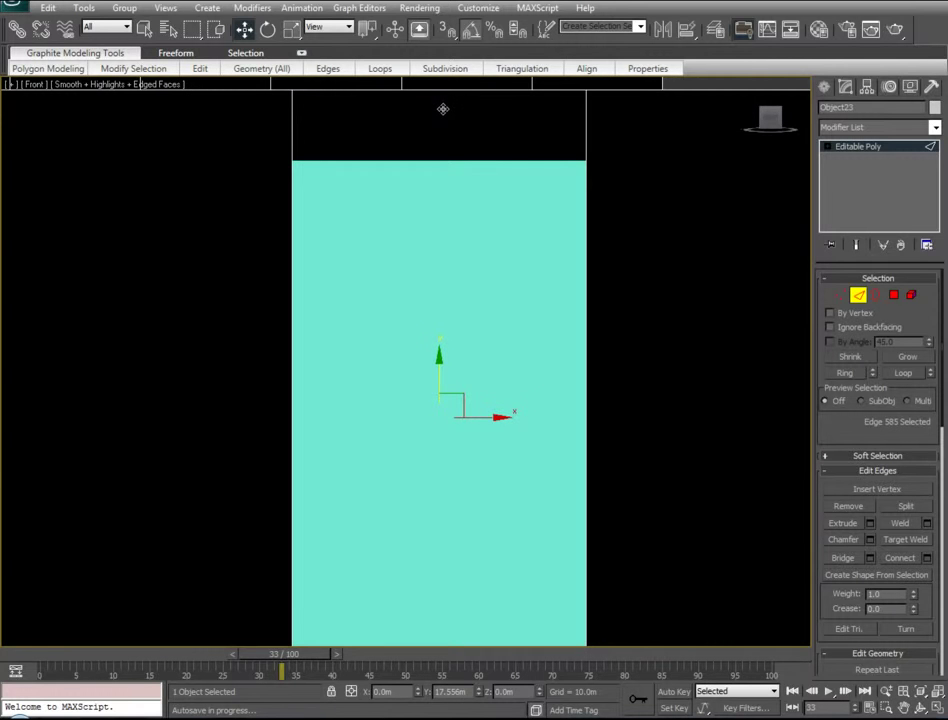
left_click_drag(443, 109, 442, 108)
scroll(474, 269, "down", 6)
middle_click_drag(501, 376, 660, 372)
left_click(859, 295)
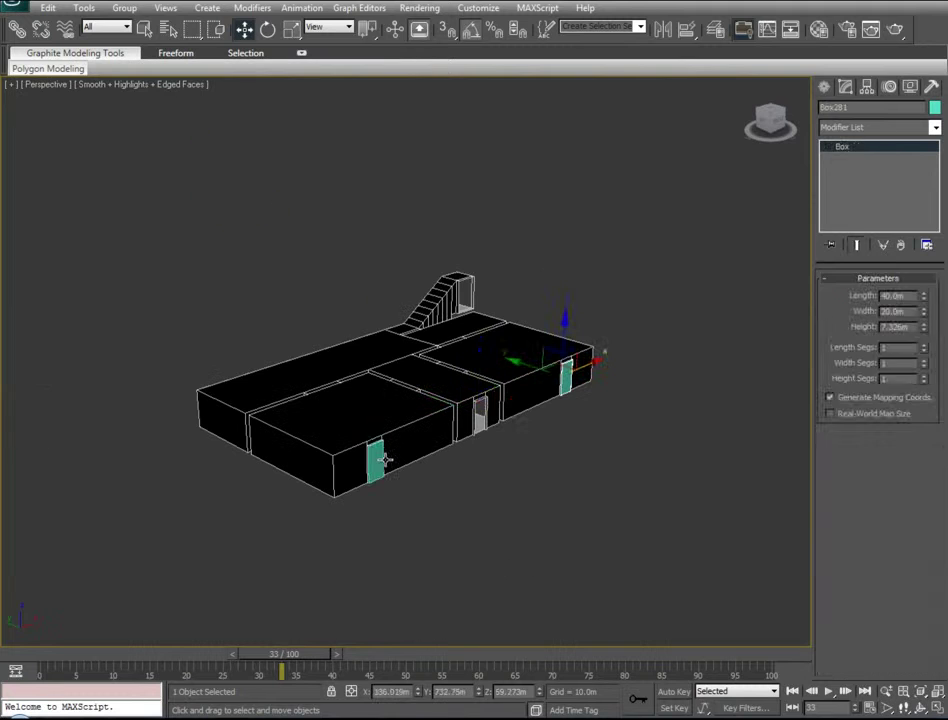
- Select both door boxes and move them away from the building's front wall
left_click(375, 460, "ctrl")
left_click_drag(375, 458, 625, 516)
scroll(497, 453, "up", 3)
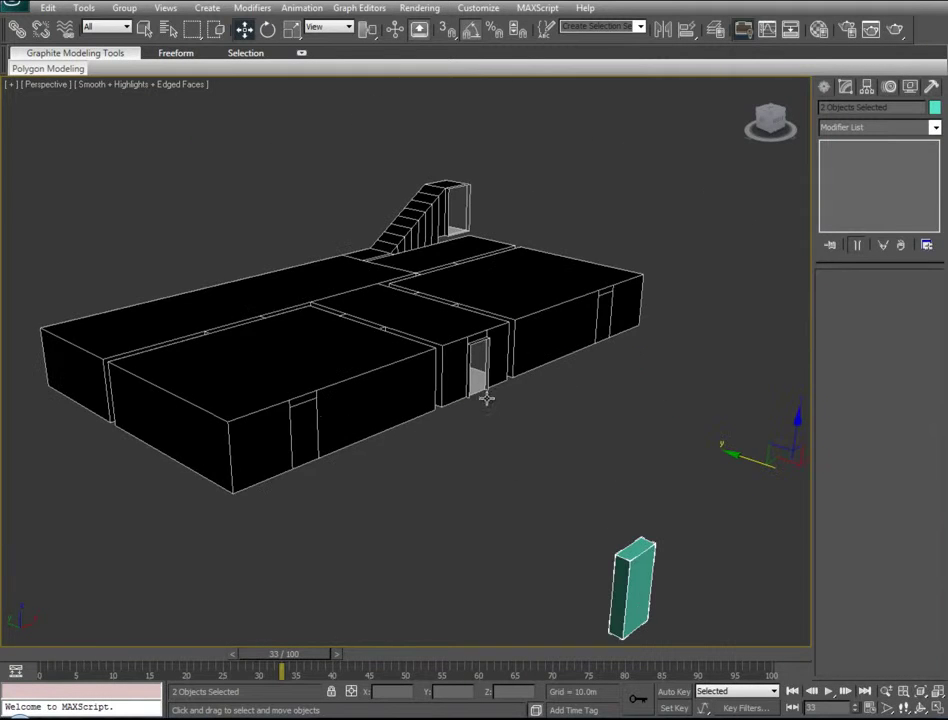
- Select the two outlined doorway polygons on the front walls and extrude them outward to the depth of the middle doorway
left_click(596, 312)
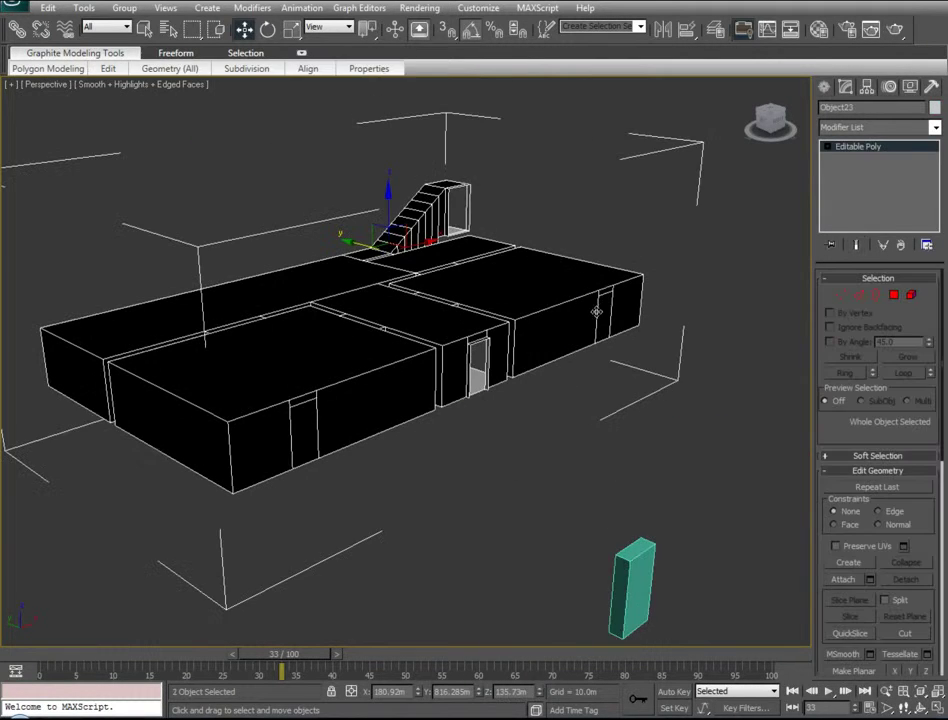
left_click(893, 295)
left_click(606, 312)
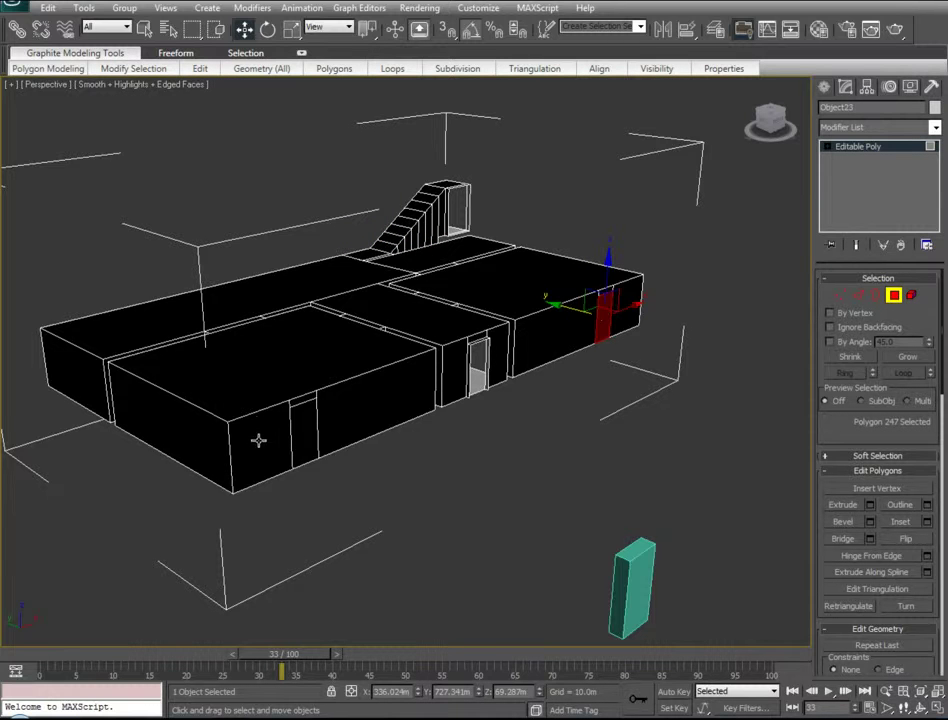
left_click(313, 432, "ctrl")
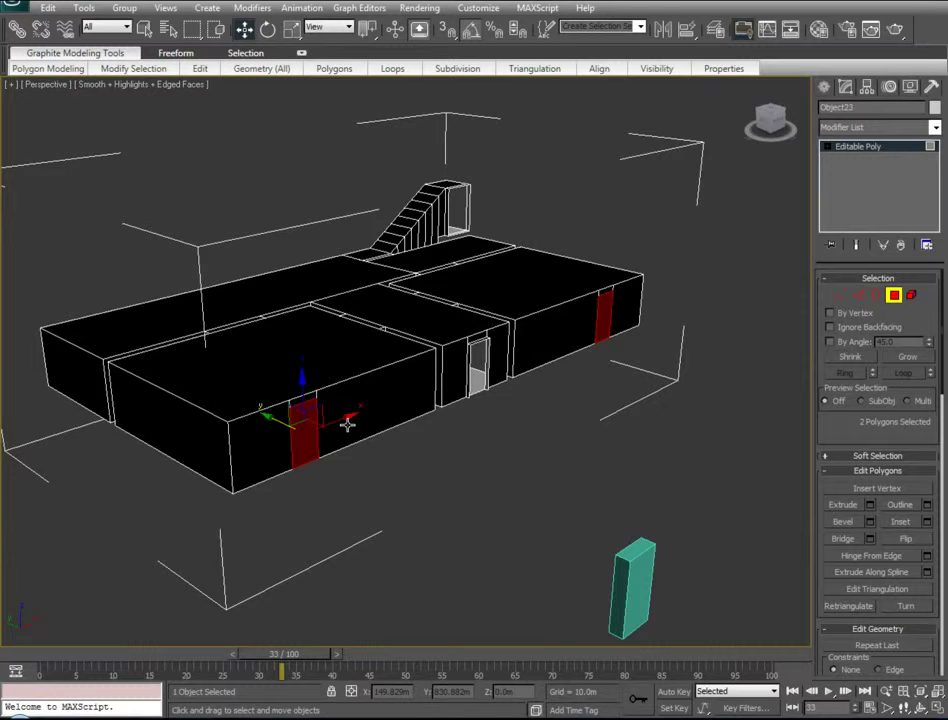
key("l")
key("z")
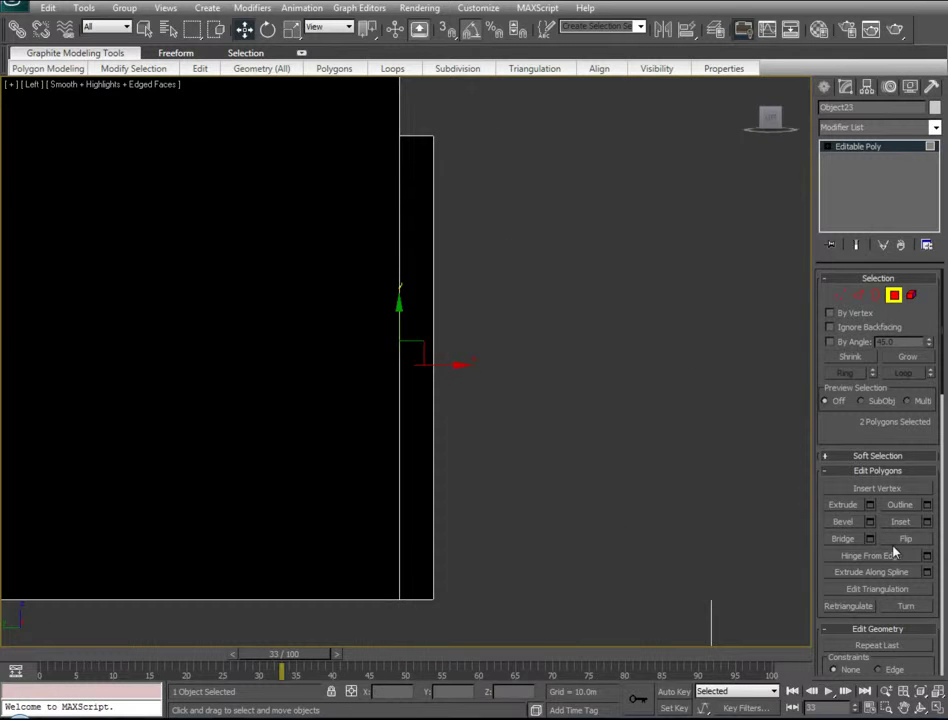
left_click(870, 505)
left_click(673, 508)
left_click_drag(451, 366, 485, 365)
key("f")
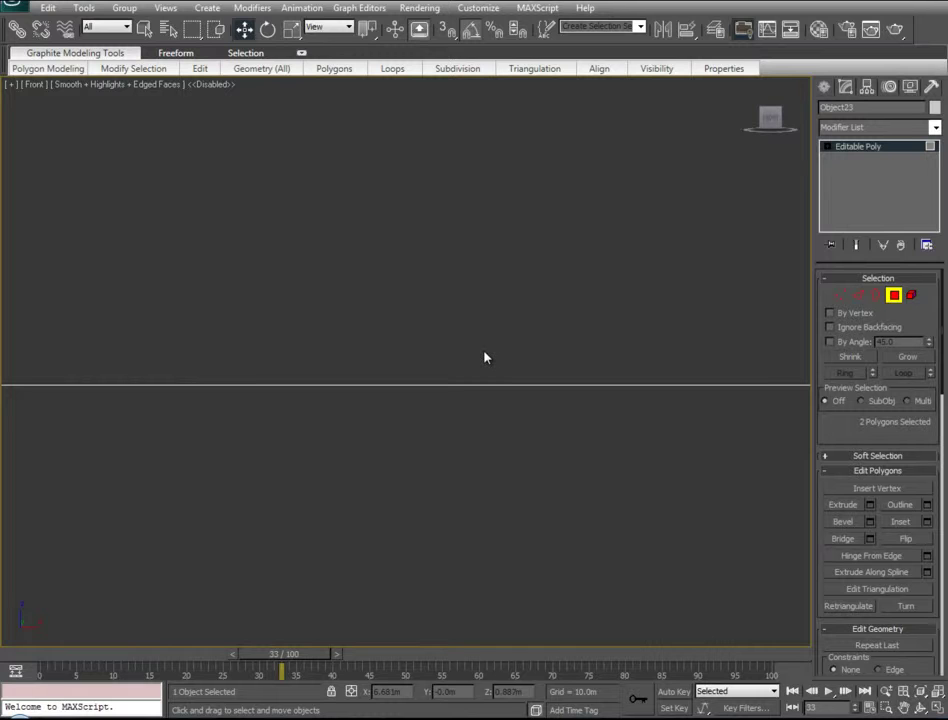
key("z")
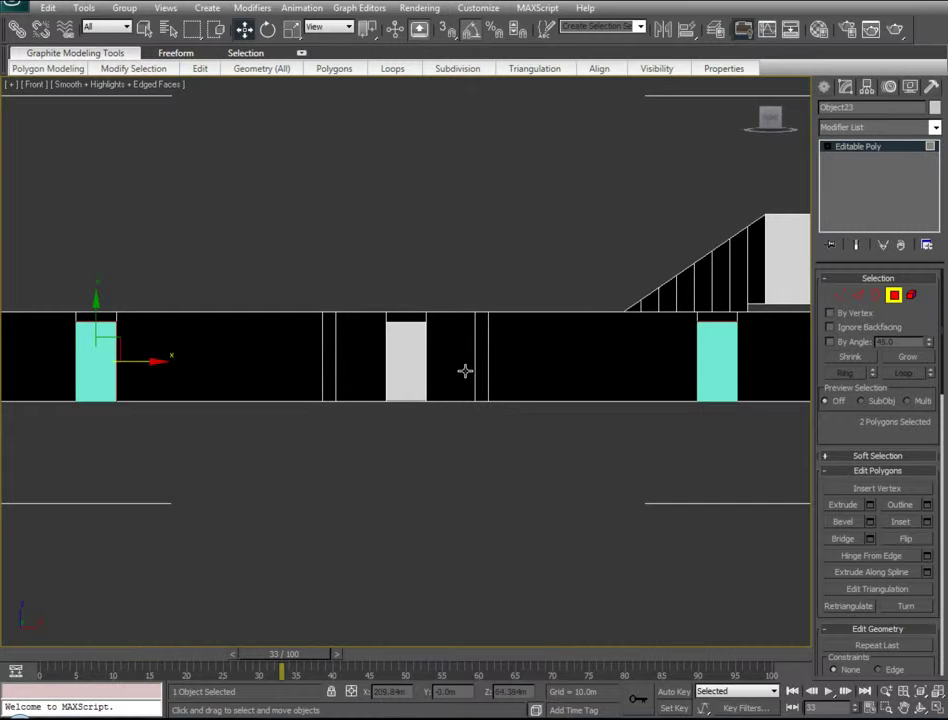
- Lower the top vertices of the two extruded doorways by about 0.4 m to line up with the middle doorway
key("l")
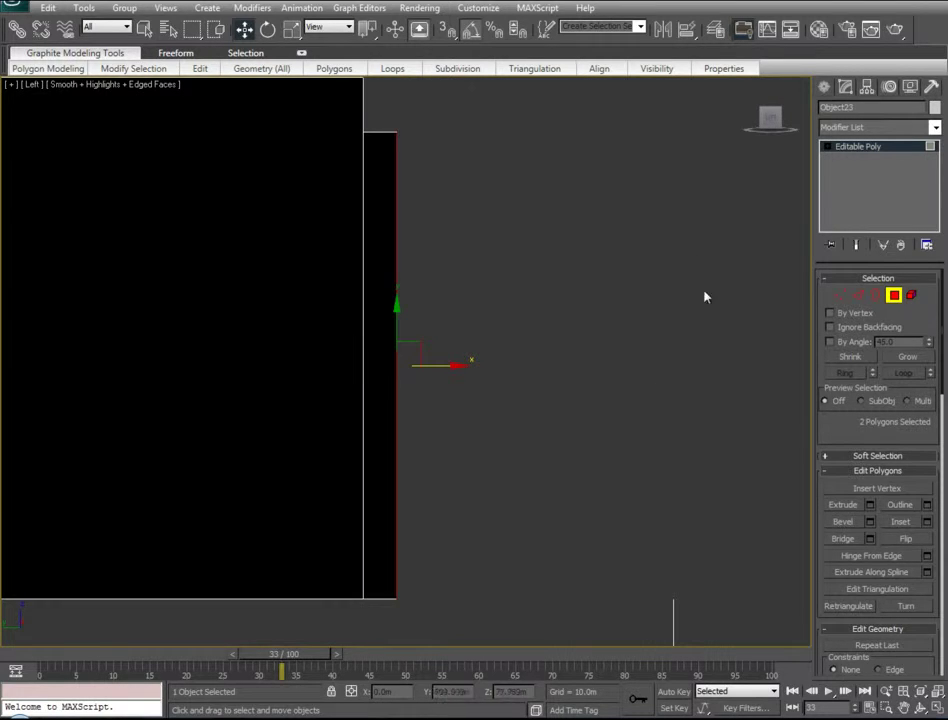
key("1")
left_click_drag(410, 124, 343, 141)
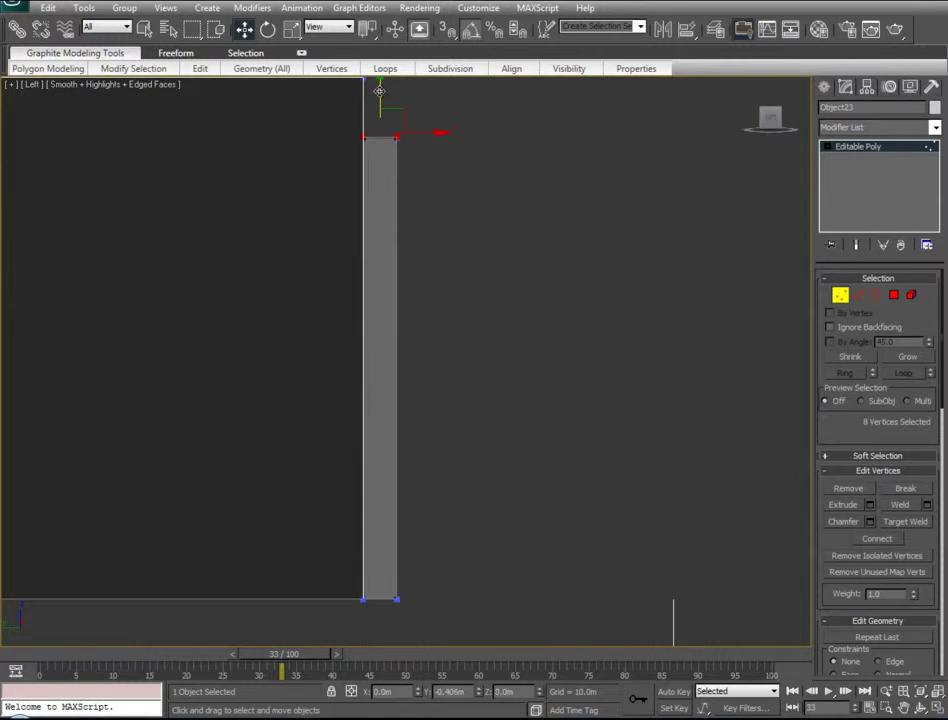
- Select the two side polygons and the top polygon framing the middle front doorway and delete them
key("p")
middle_click_drag(521, 371, 287, 437, "alt")
middle_click_drag(625, 343, 870, 403, "alt")
key("2")
scroll(331, 338, "up", 2)
middle_click_drag(333, 338, 478, 352, "alt")
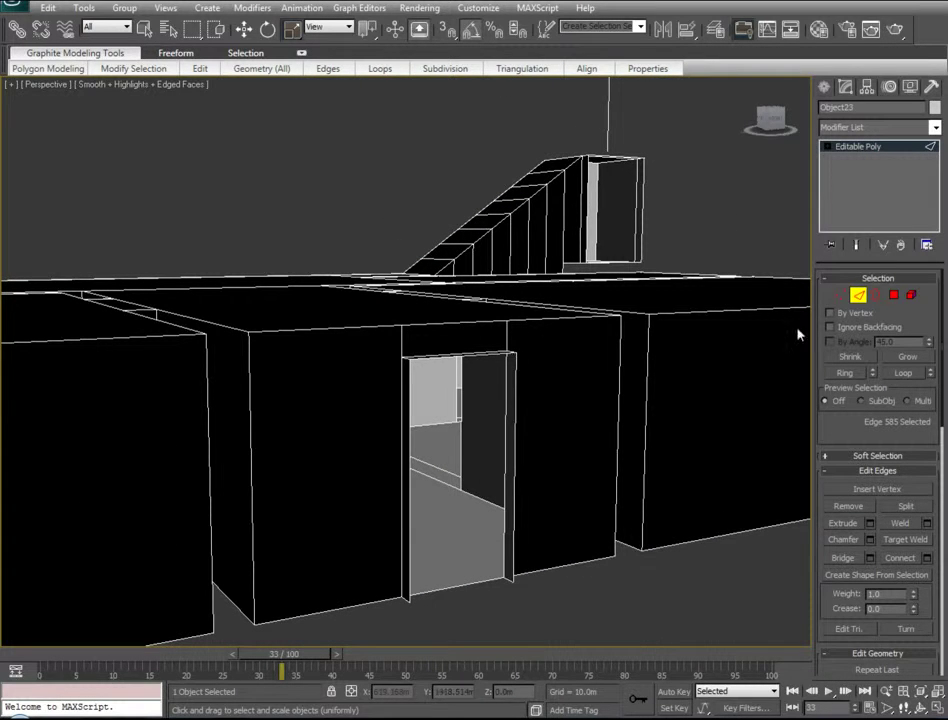
key("4")
left_click(509, 470)
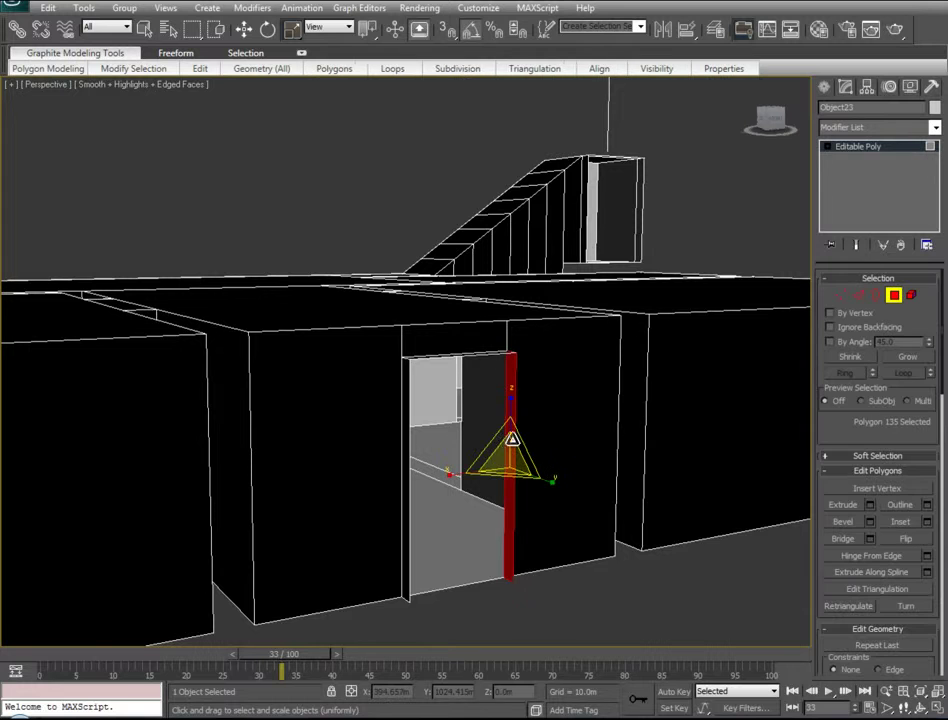
left_click(452, 358, "ctrl")
left_click(404, 402, "ctrl")
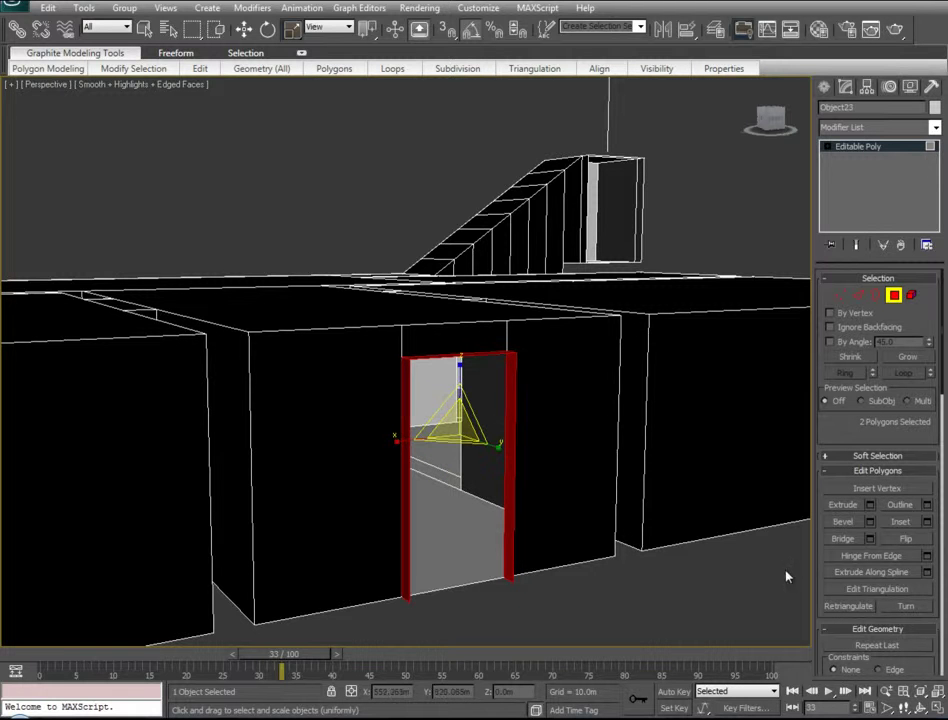
key("Delete")
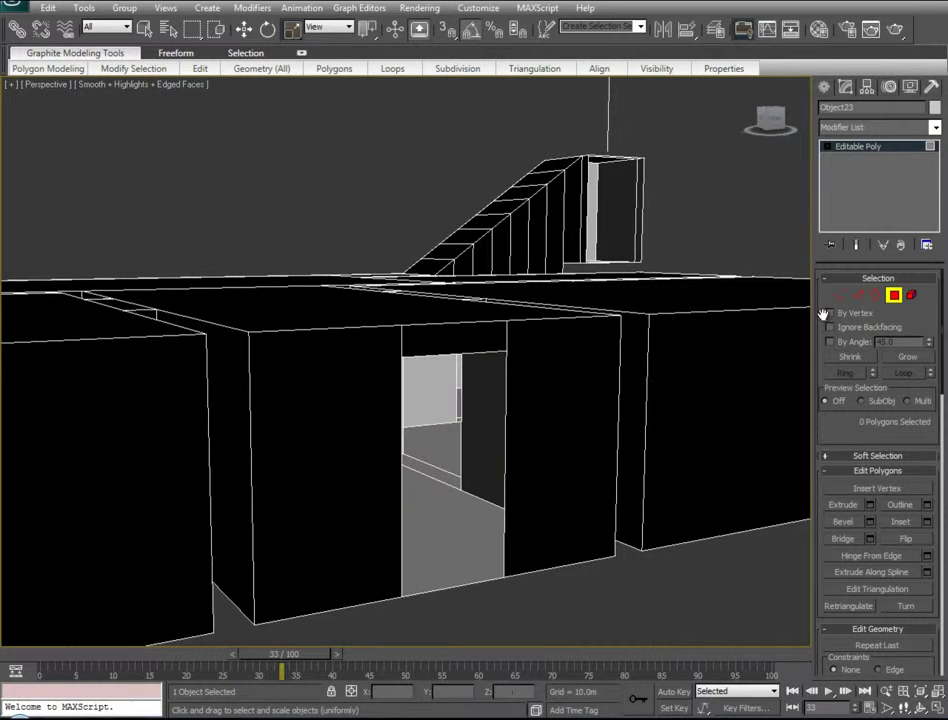
- Move the middle doorway's top edge down about 39.6 m to the floor line to close the opening
left_click(858, 295)
left_click(490, 354)
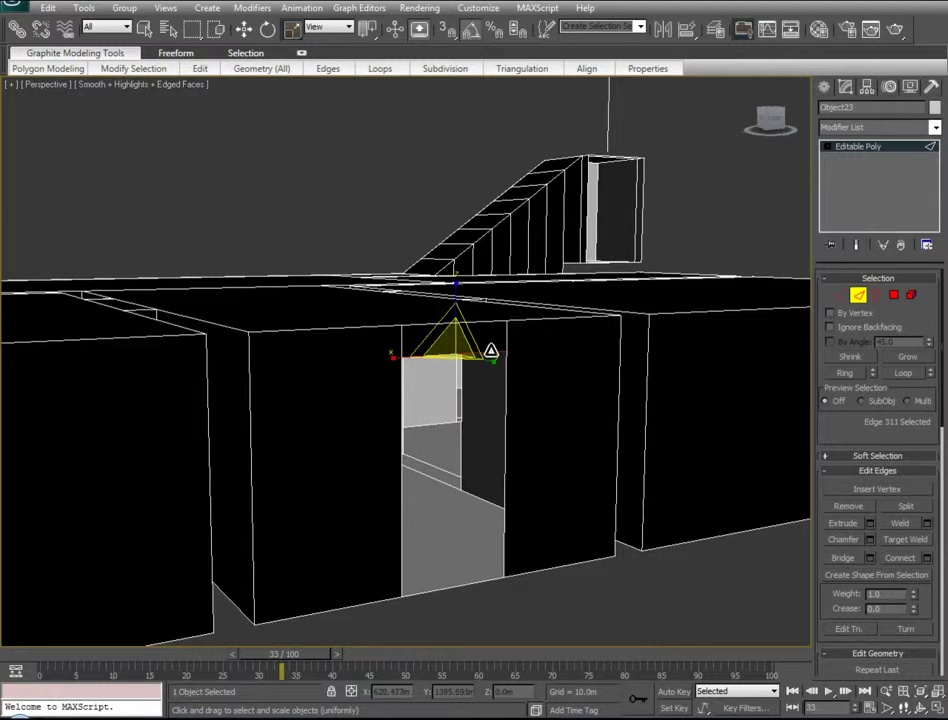
right_click(461, 318)
left_click(470, 333)
left_click_drag(456, 302, 457, 536)
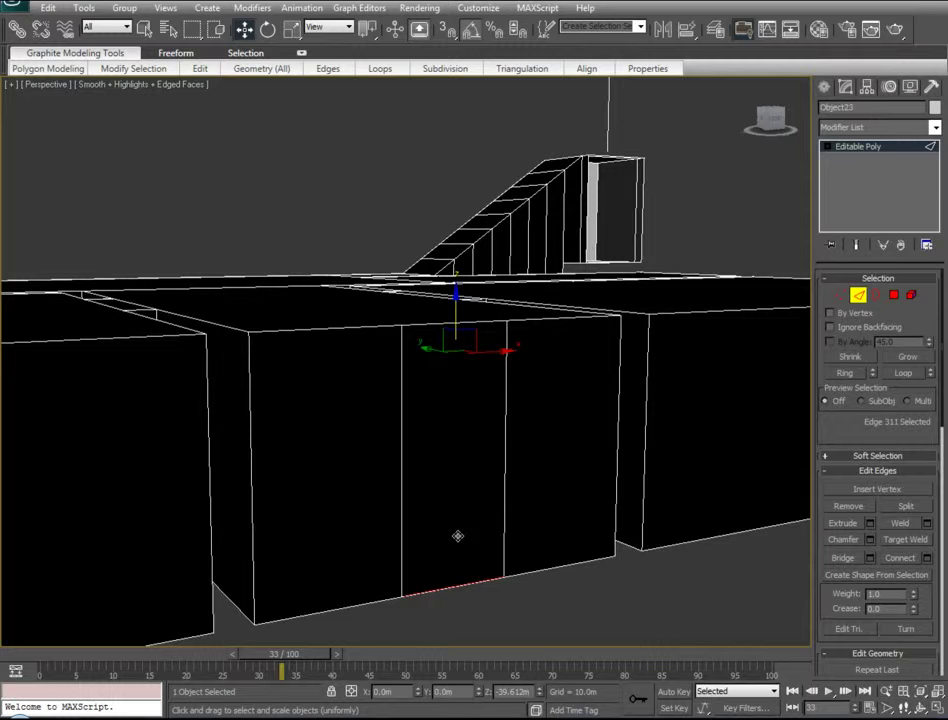
- Weld the overlapping vertices at the two lower corners of the closed middle doorway
left_click(858, 295)
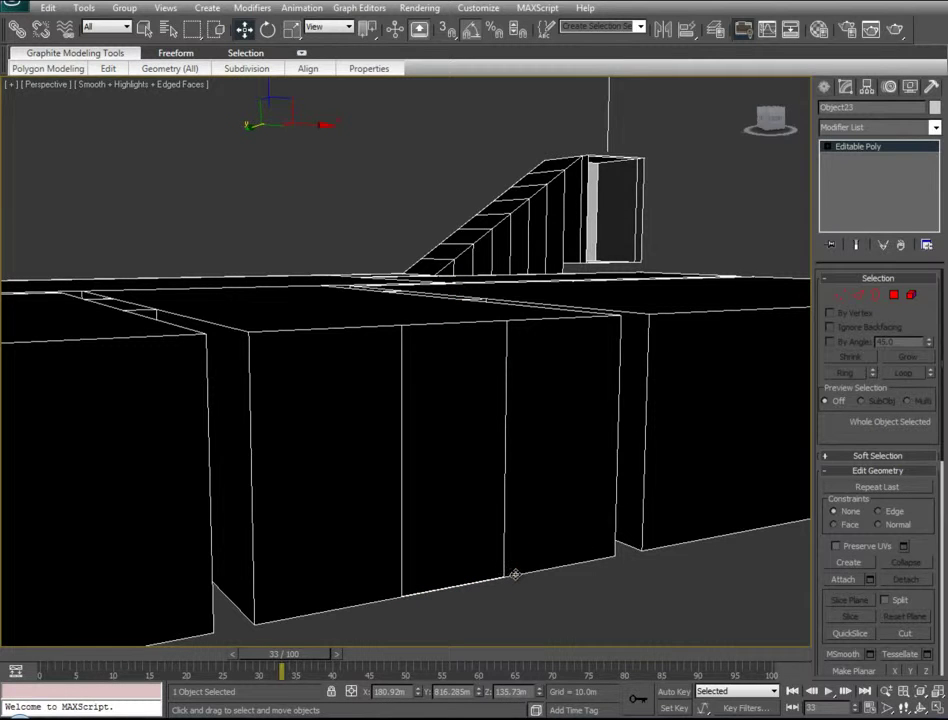
left_click(839, 296)
left_click(511, 583)
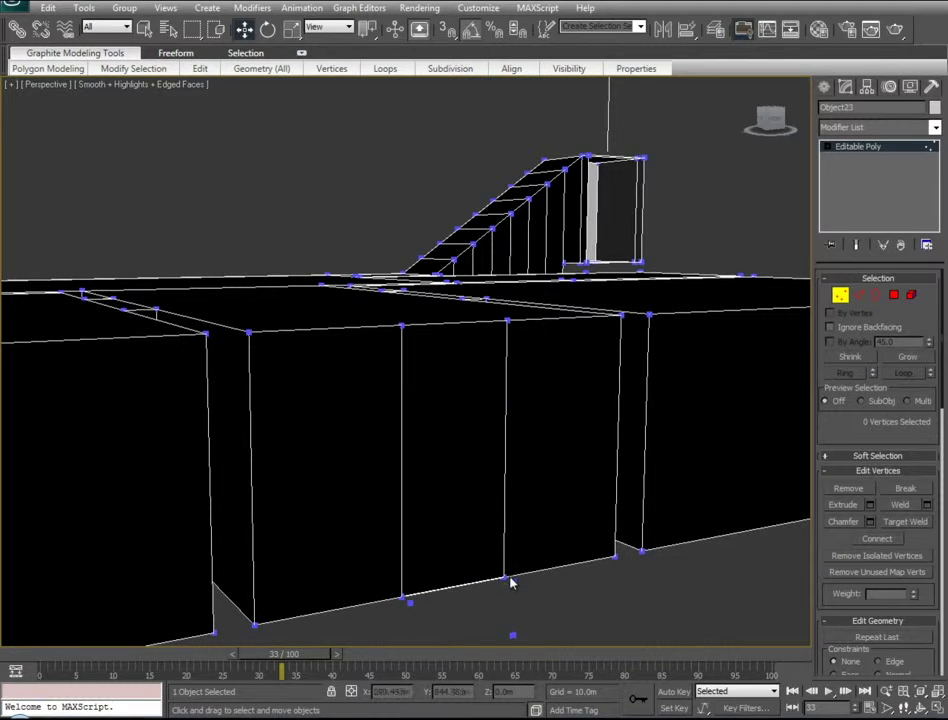
left_click(502, 580)
left_click(406, 601, "ctrl")
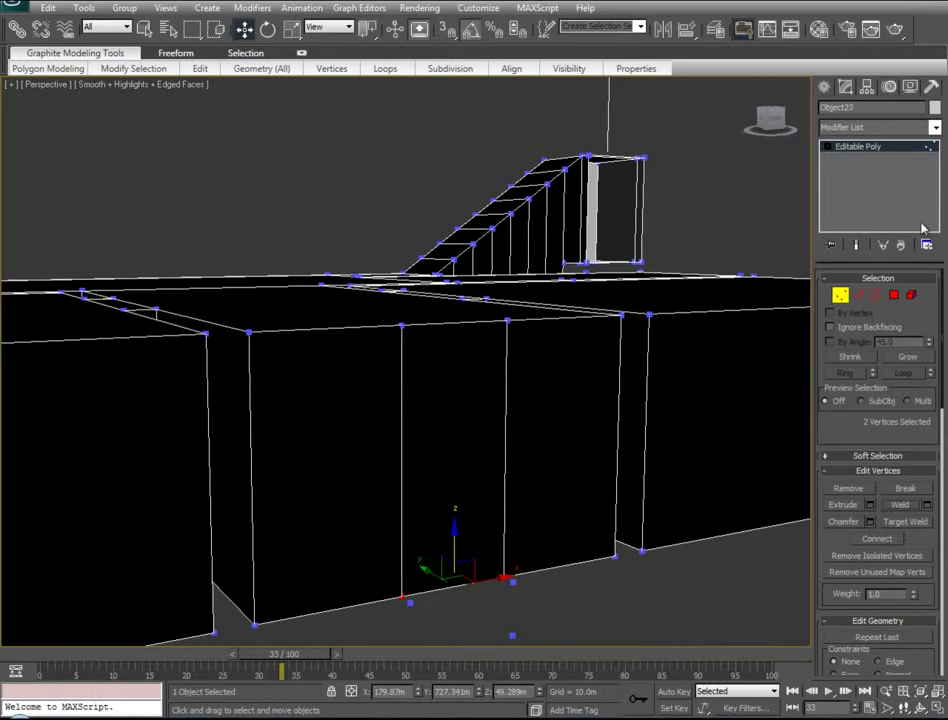
- Remove the two vertical edges of the closed middle doorway and the four leftover vertices at their ends
left_click(860, 296)
left_click(505, 355)
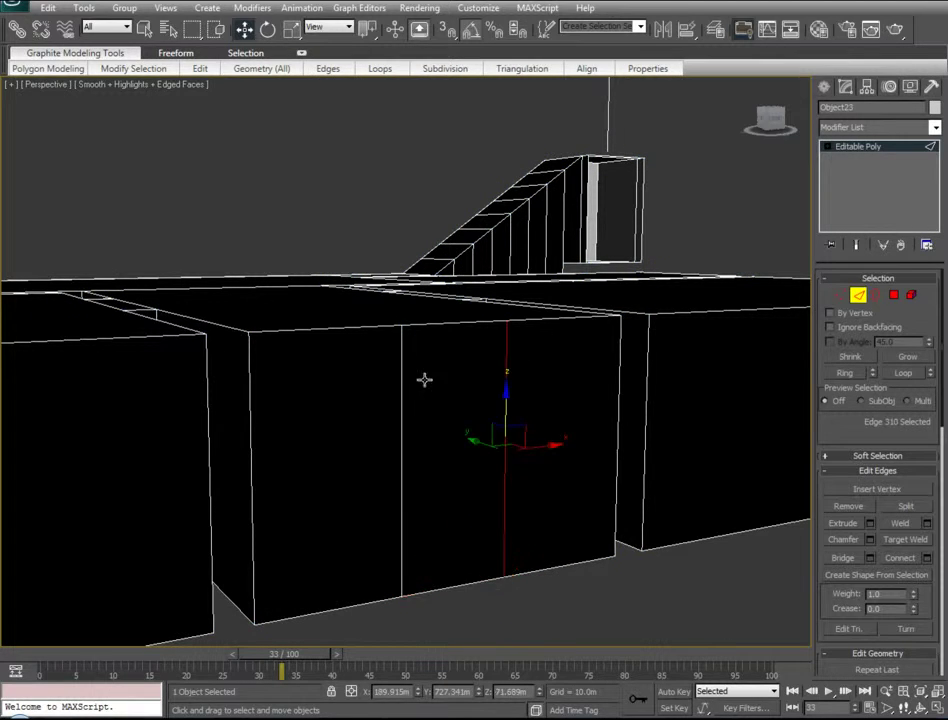
left_click(400, 376, "ctrl")
left_click(845, 506)
left_click(840, 296)
left_click(505, 320)
left_click(401, 325, "ctrl")
left_click(403, 599, "ctrl")
left_click(505, 579, "ctrl")
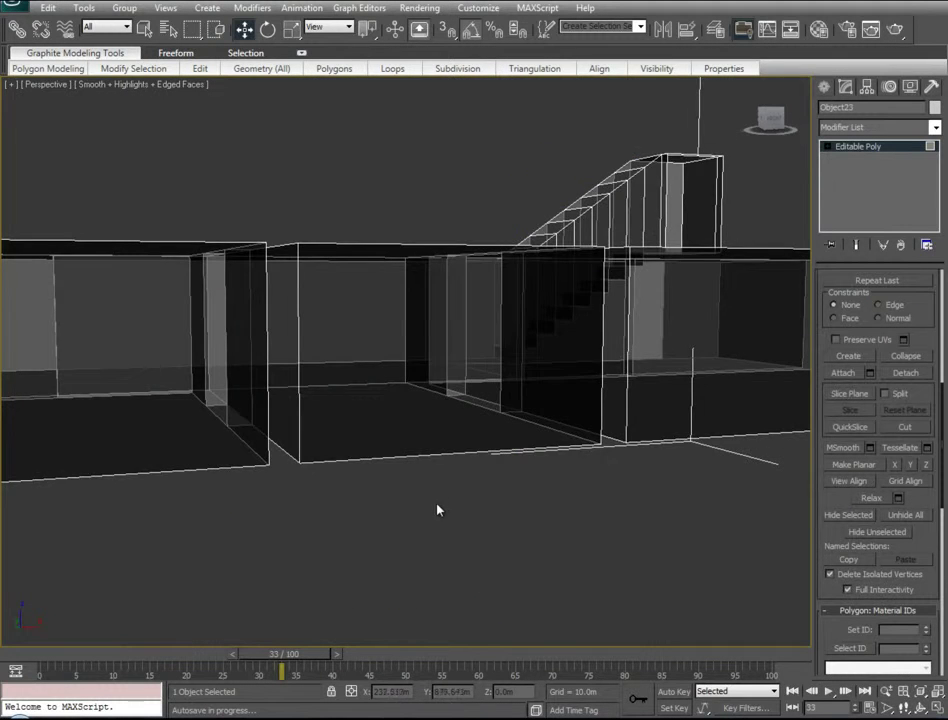
middle_click_drag(438, 567, 503, 512, "alt")
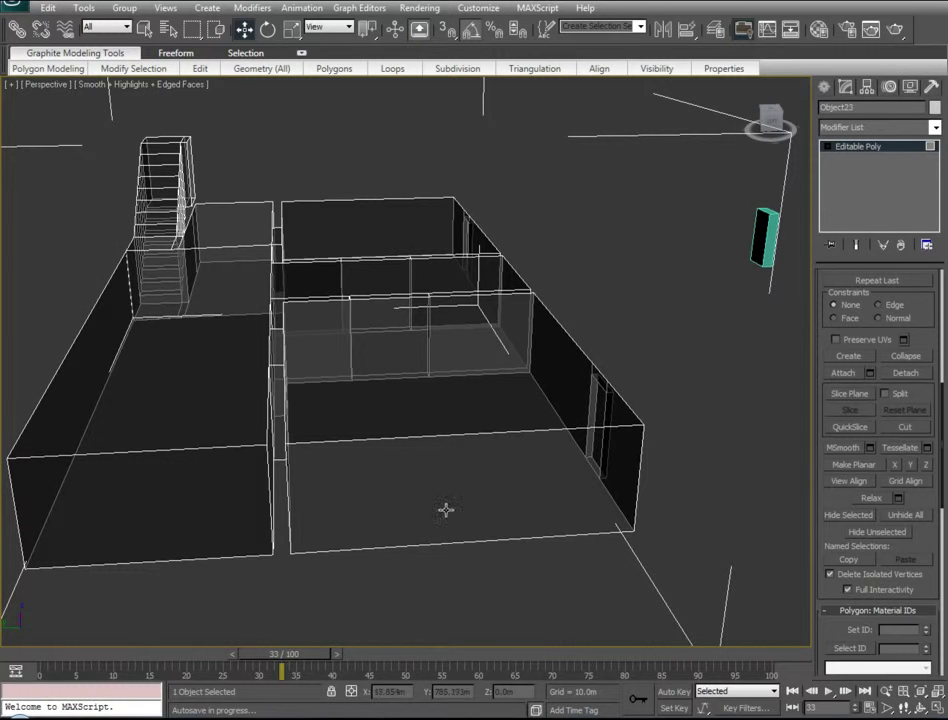
middle_click_drag(179, 501, 348, 501)
middle_click_drag(223, 502, 297, 411, "alt")
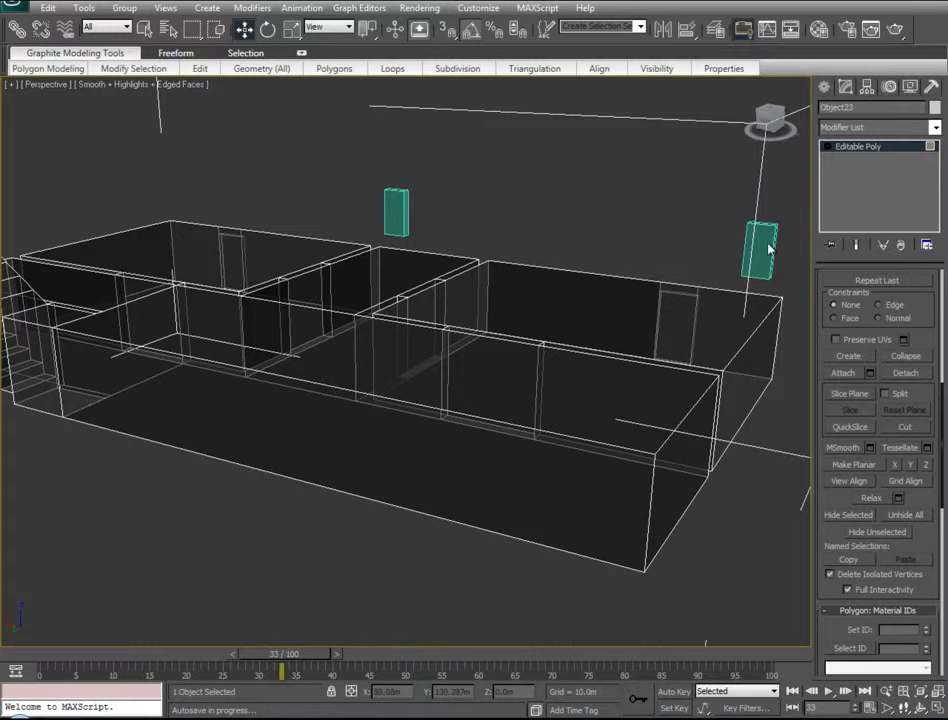
- Position one of the door-sized boxes against the middle of the second floor's rear wall
left_click(836, 149)
left_click(784, 226)
left_click_drag(757, 268, 565, 500)
middle_click_drag(230, 465, 420, 405, "alt")
left_click_drag(516, 405, 284, 427)
key("f")
key("z")
left_click_drag(400, 312, 401, 312)
key("p")
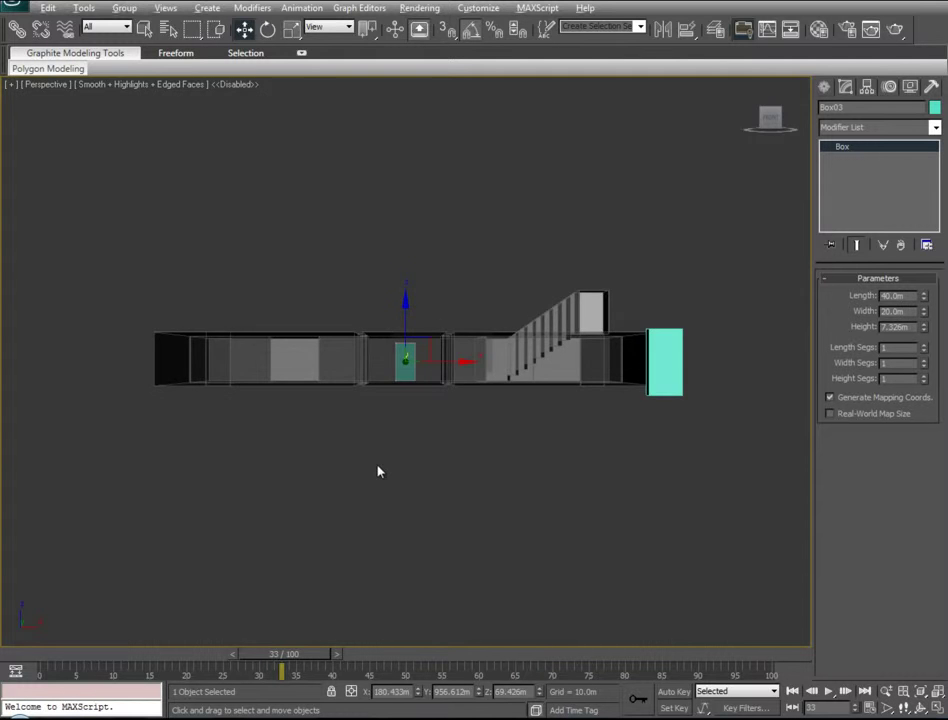
- Connect the rear wall's top and bottom edges with a vertical edge beside the door-sized box
key("z")
middle_click_drag(437, 476, 573, 527, "alt")
left_click(585, 487)
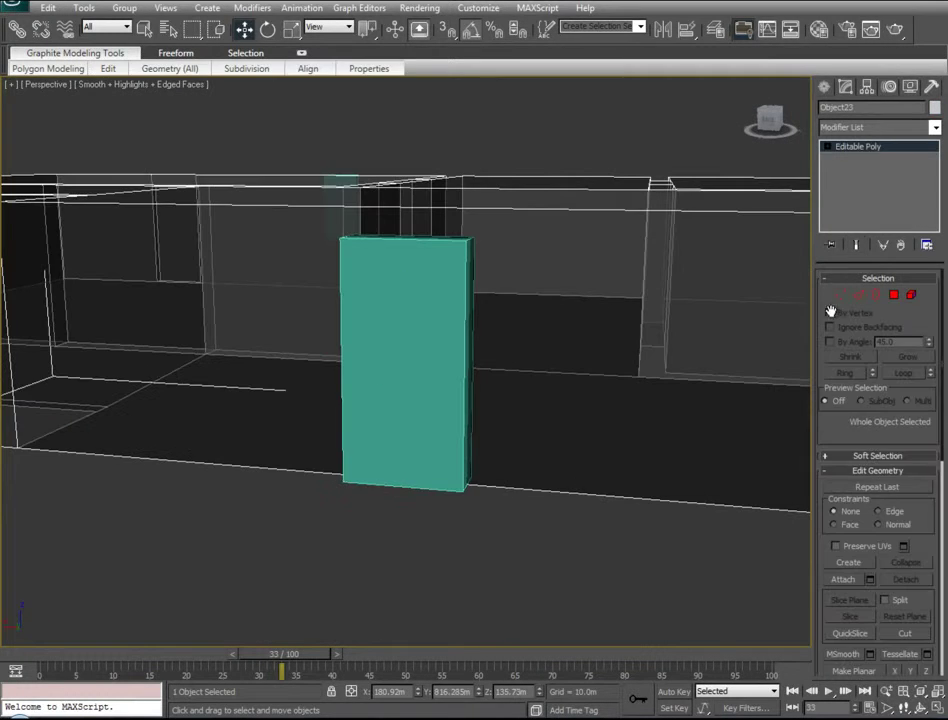
key("2")
left_click(569, 491)
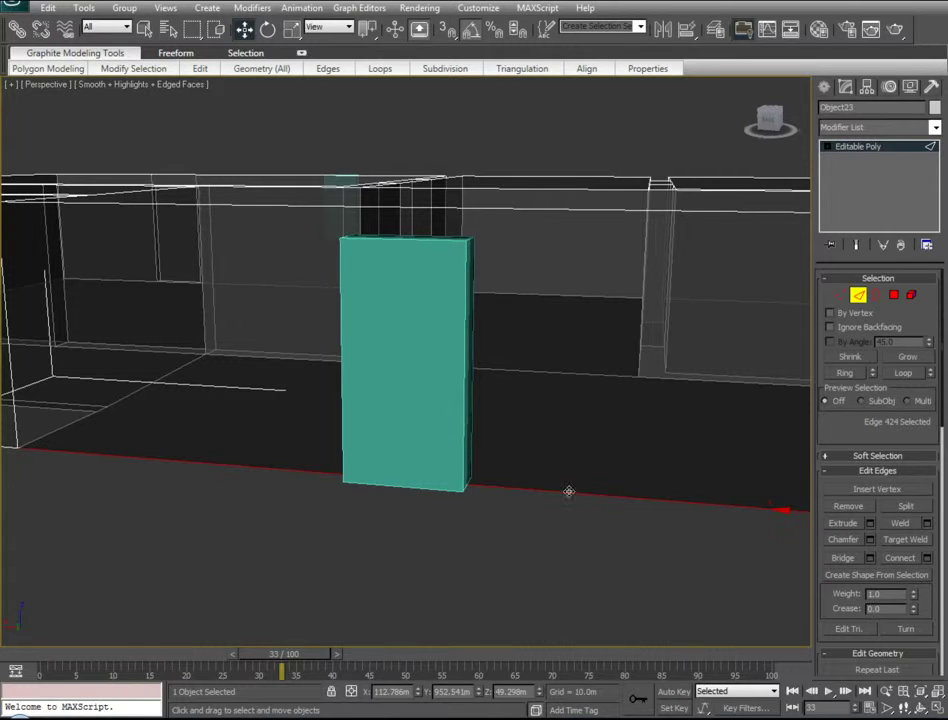
left_click(547, 210, "ctrl")
right_click(548, 212)
left_click(527, 259)
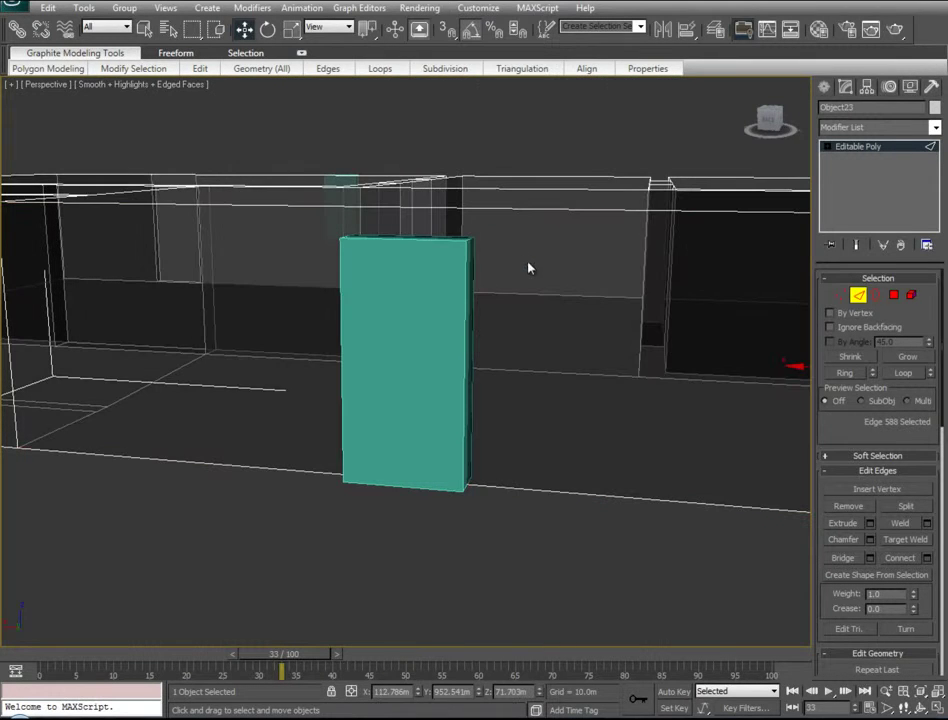
- Align the added edges with the box's sides and top to outline the rear doorway
middle_click_drag(723, 405, 624, 410)
left_click_drag(781, 372, 495, 397)
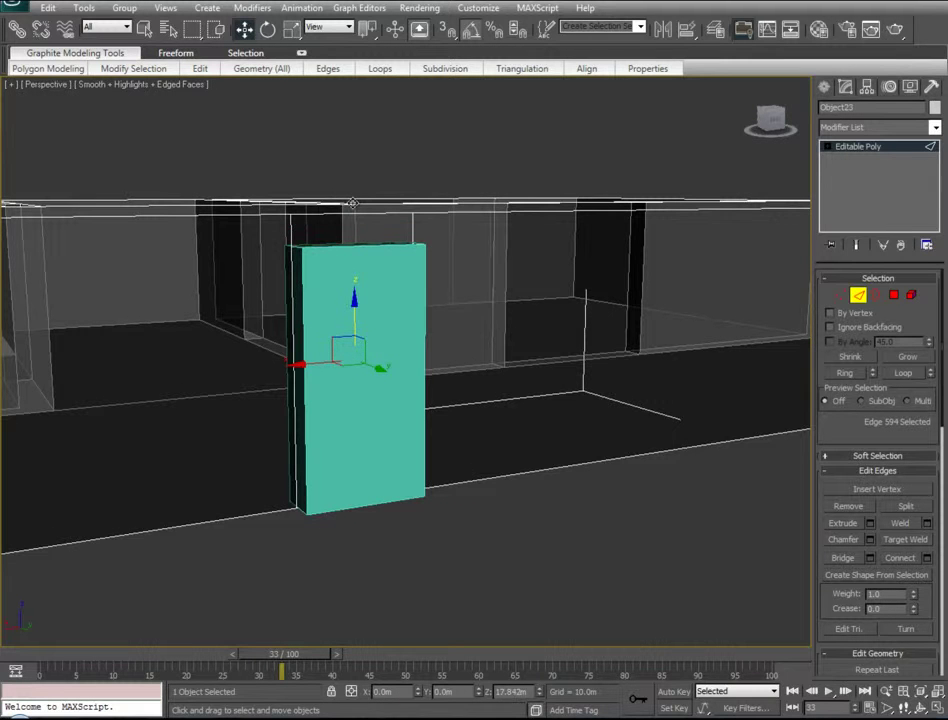
left_click(501, 394)
middle_click_drag(501, 394, 360, 503, "alt")
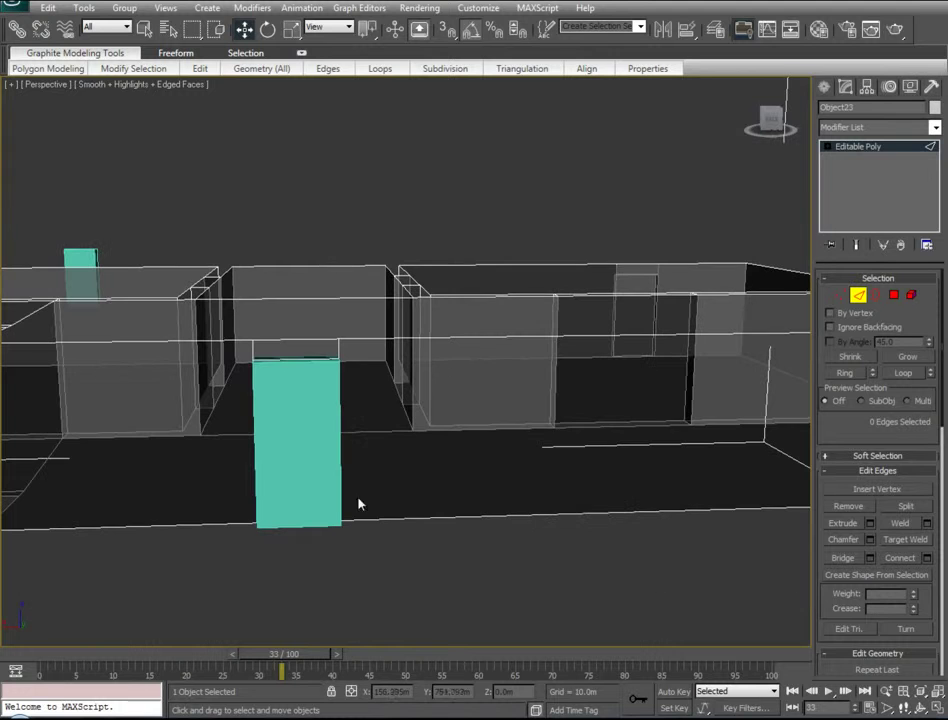
left_click(860, 296)
- Move the other door-sized box to the end wall on the staircase side of the floor
middle_click_drag(239, 370, 210, 388, "alt")
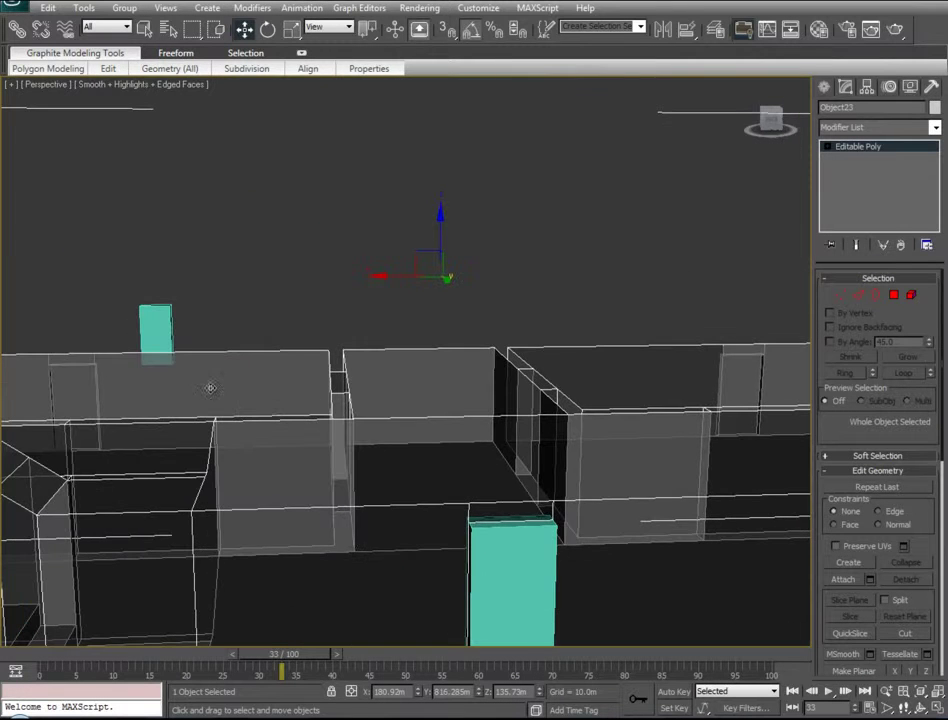
left_click(154, 323)
middle_click_drag(104, 465, 487, 424, "alt")
left_click_drag(198, 338, 450, 476)
left_click(456, 488)
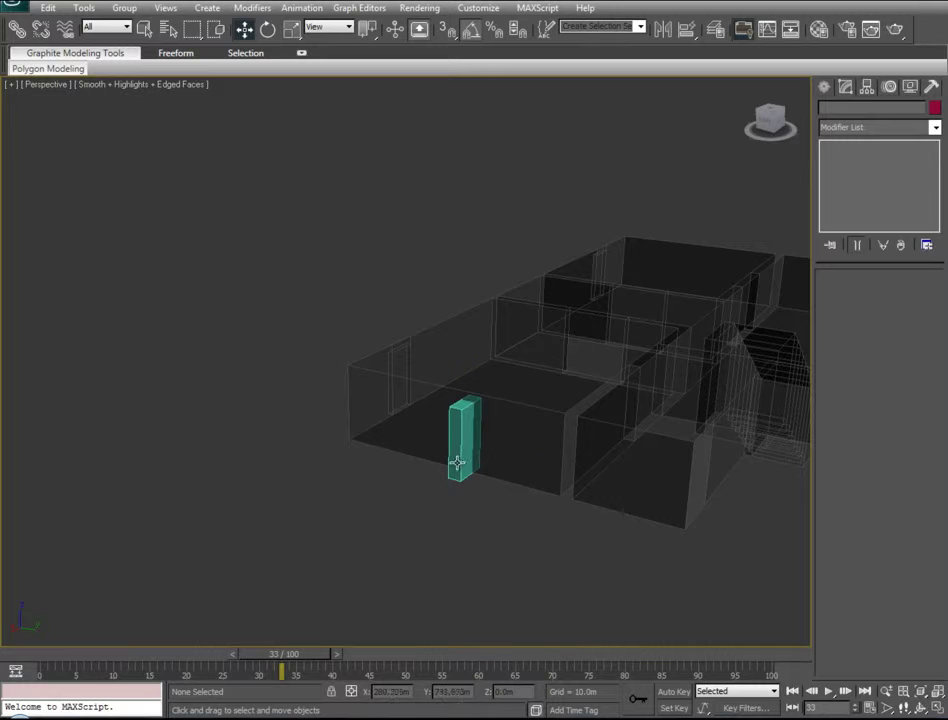
- Rotate the end-wall box a quarter turn about its vertical axis and shift it about 2.4 m along X to meet the wall
left_click(457, 462)
key("e")
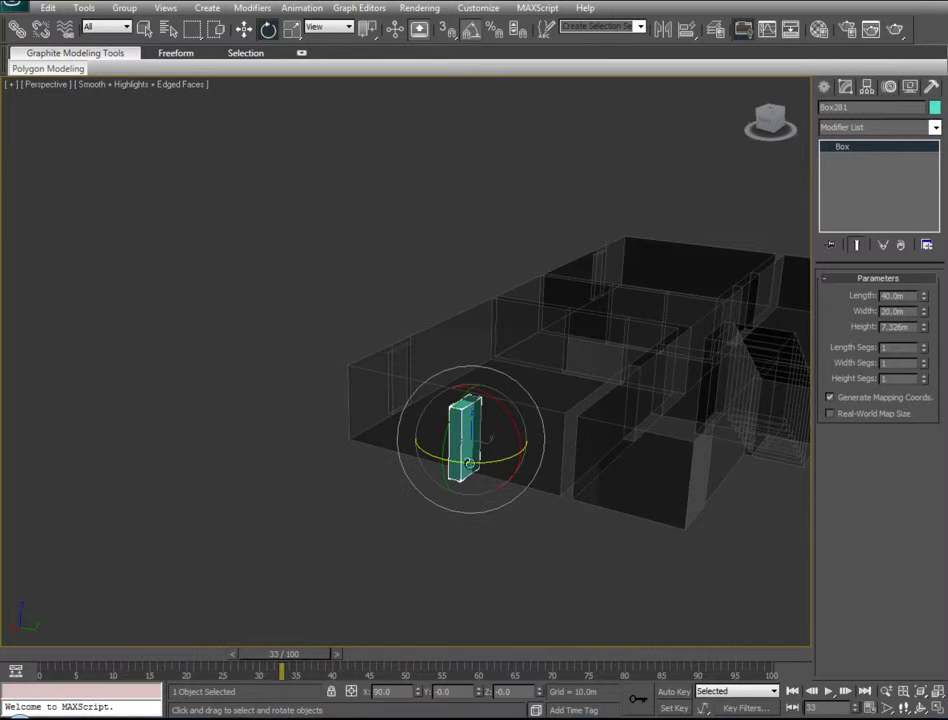
left_click_drag(479, 462, 417, 474)
right_click(428, 433)
left_click(438, 448)
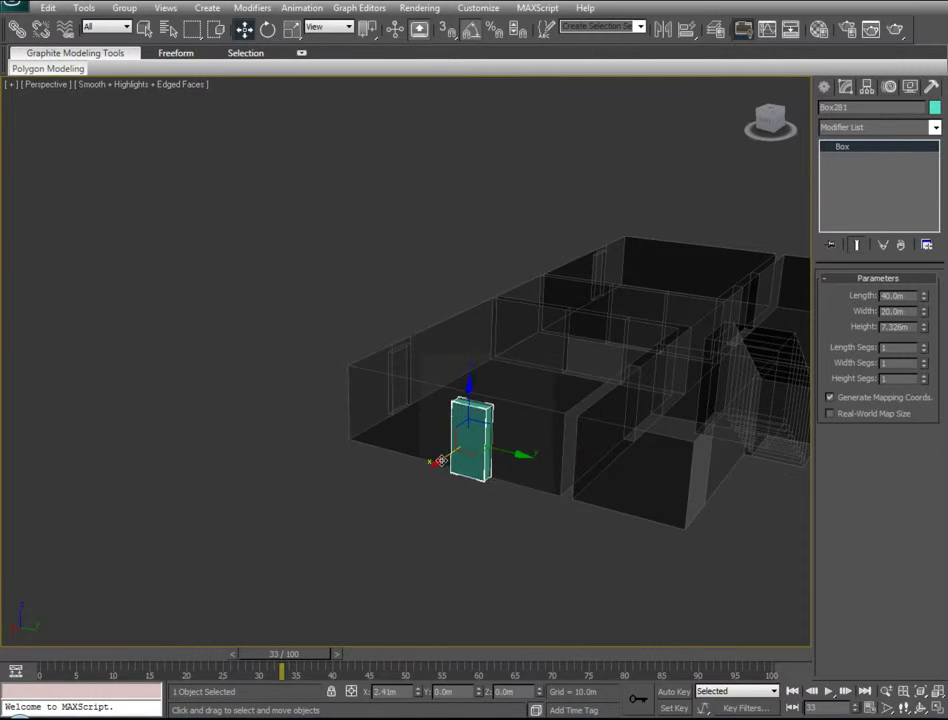
- Make one copy of the rotated box and place it at the opposite end wall
middle_click_drag(398, 472, 485, 510, "alt")
mouse_move(432, 487)
left_mouse_down("shift")
mouse_move(451, 263)
mouse_move(444, 142)
mouse_move(458, 148)
left_mouse_up("shift")
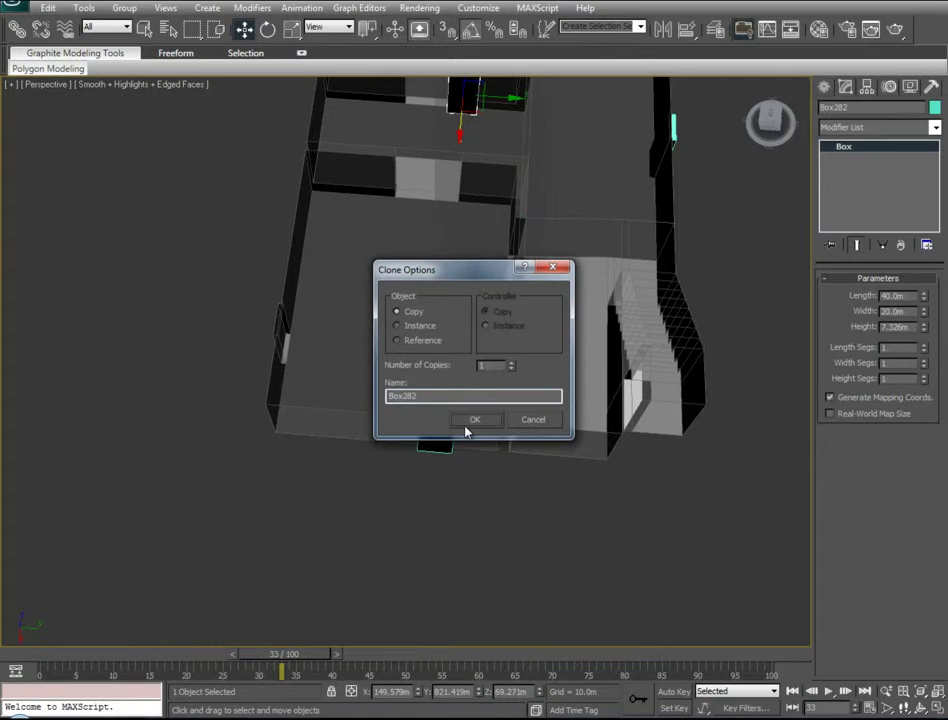
left_click(470, 424)
middle_click_drag(273, 159, 296, 387)
middle_click_drag(409, 306, 352, 380)
scroll(352, 380, "up", 3)
left_click_drag(423, 467, 476, 184)
- Move the three door-sized boxes away from the two end walls and the rear wall
mouse_move(446, 317)
middle_mouse_down()
mouse_move(441, 385)
mouse_move(436, 273)
mouse_move(200, 297)
middle_mouse_up()
scroll(362, 423, "down", 3)
middle_click_drag(362, 423, 450, 437, "alt")
left_click_drag(617, 381, 779, 415)
left_click(242, 398)
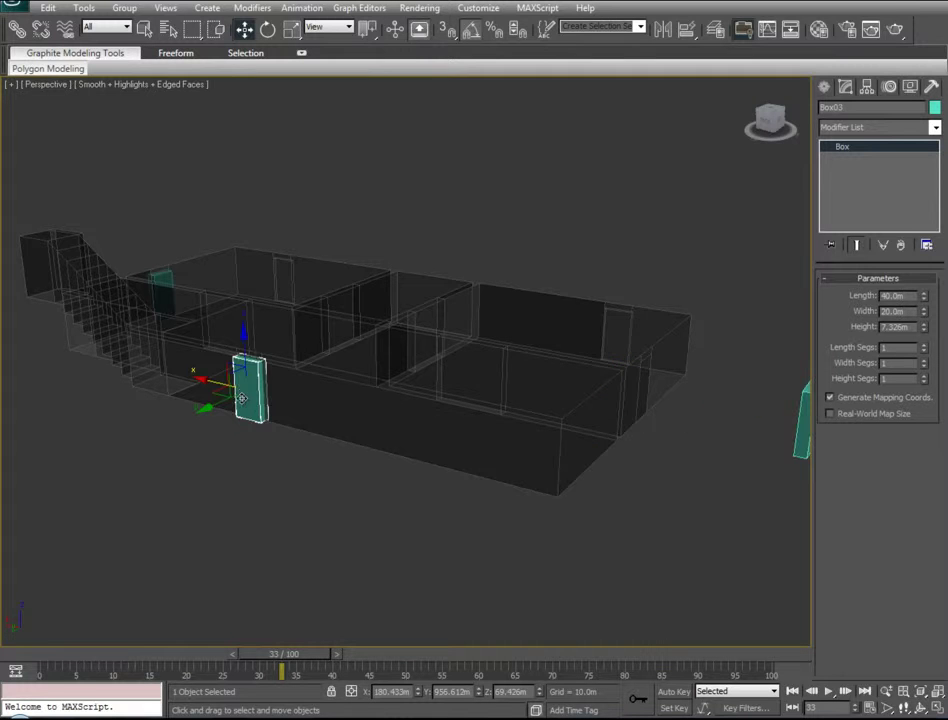
left_click_drag(241, 398, 70, 442)
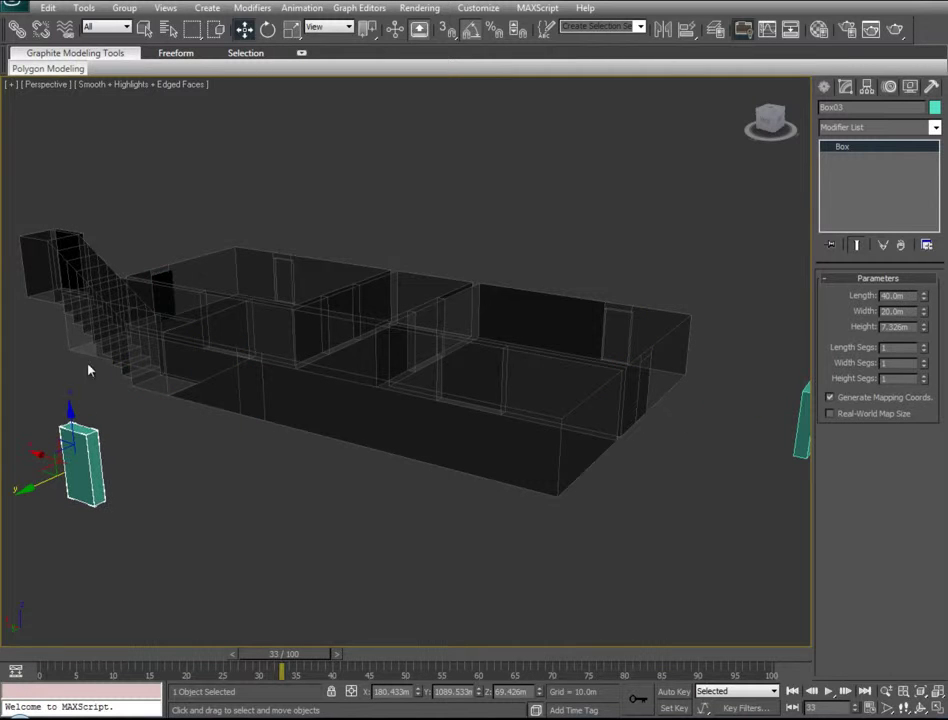
left_click(162, 287)
left_click(166, 276)
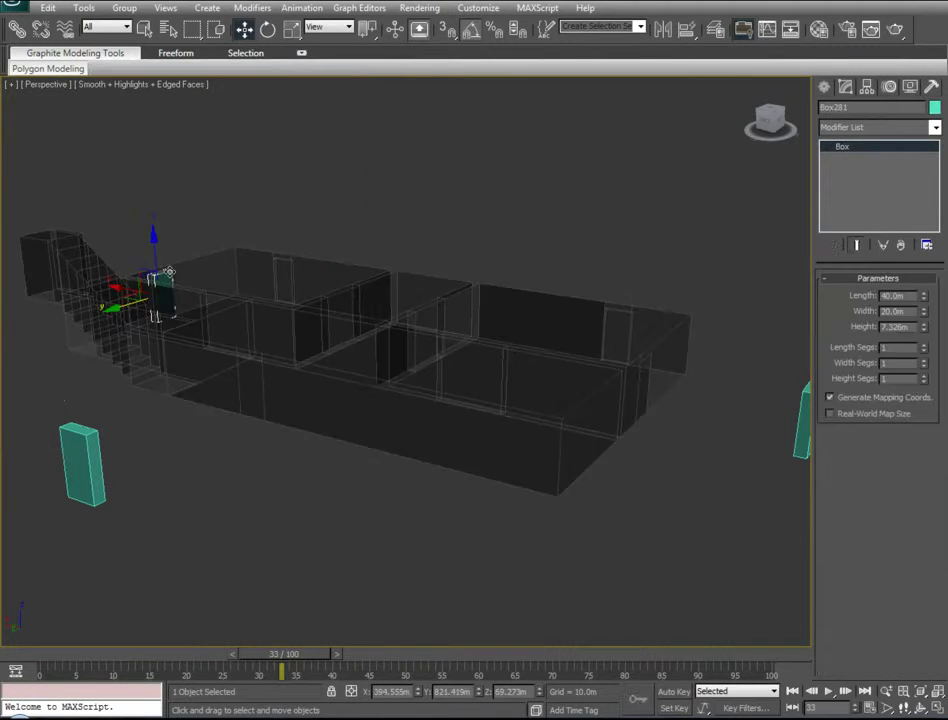
left_click_drag(117, 287, 2, 270)
middle_click_drag(137, 450, 277, 465, "alt")
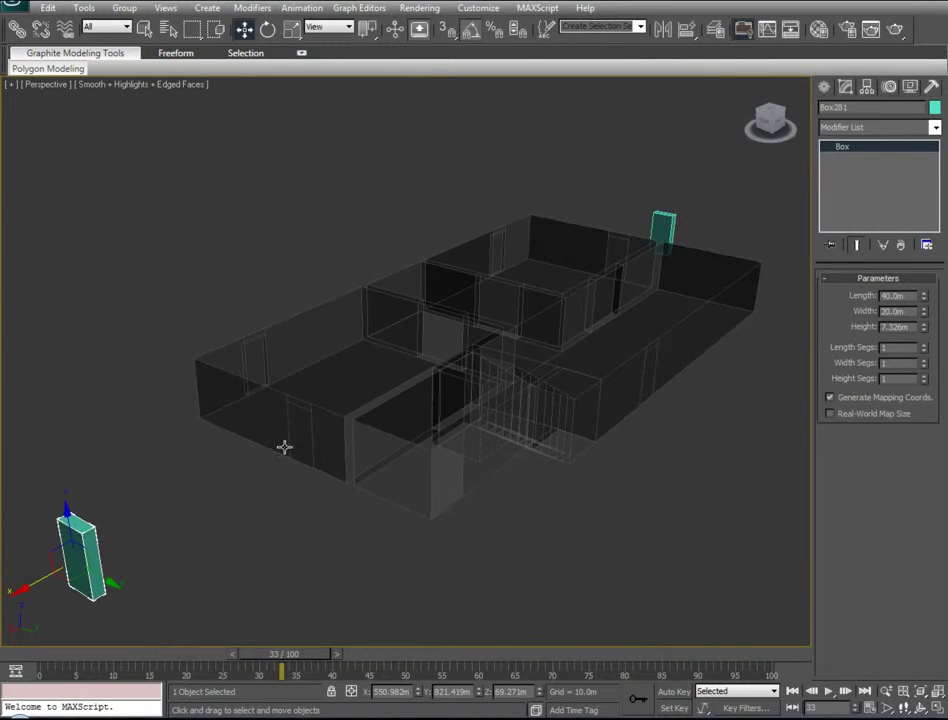
- Extrude the doorway polygons of both end walls and the rear wall as a group with a height of 0 m
left_click(310, 424)
left_click(895, 297)
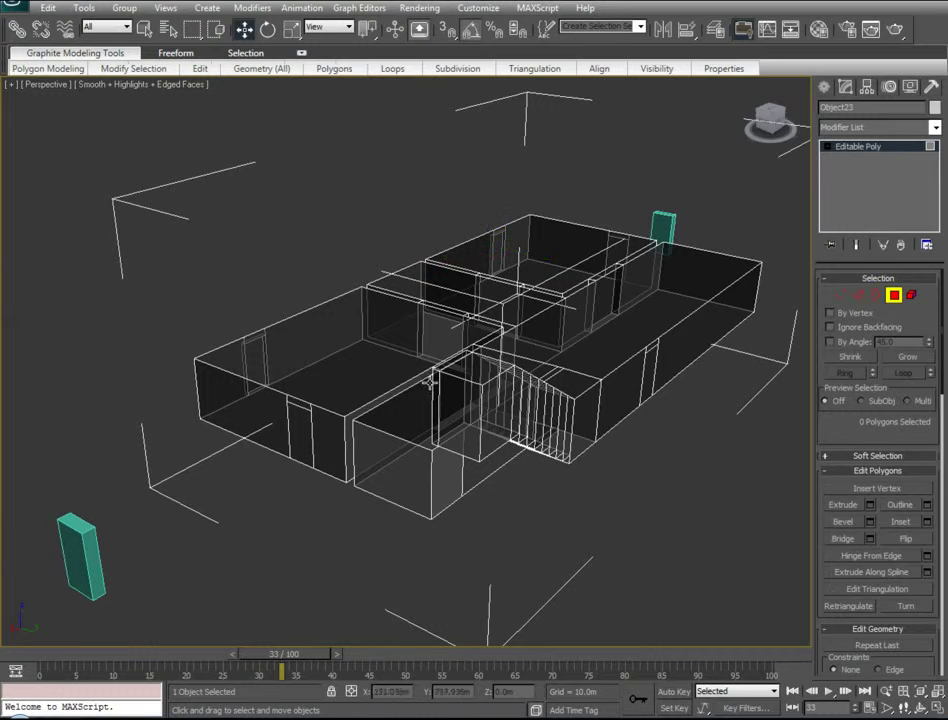
left_click(300, 430)
left_click(655, 377, "ctrl")
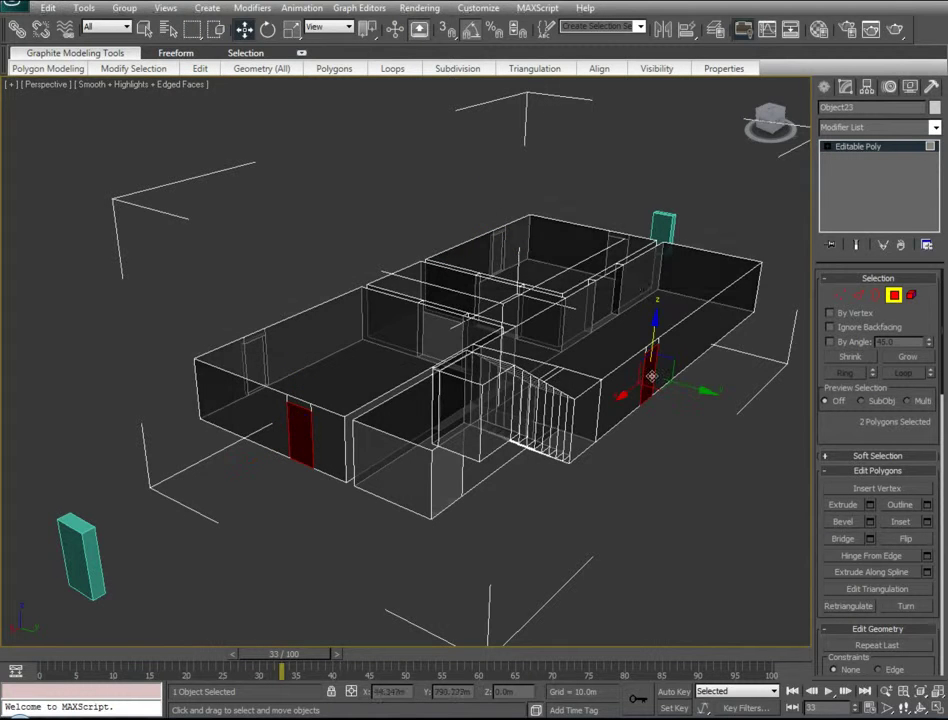
middle_click_drag(639, 290, 459, 383, "alt")
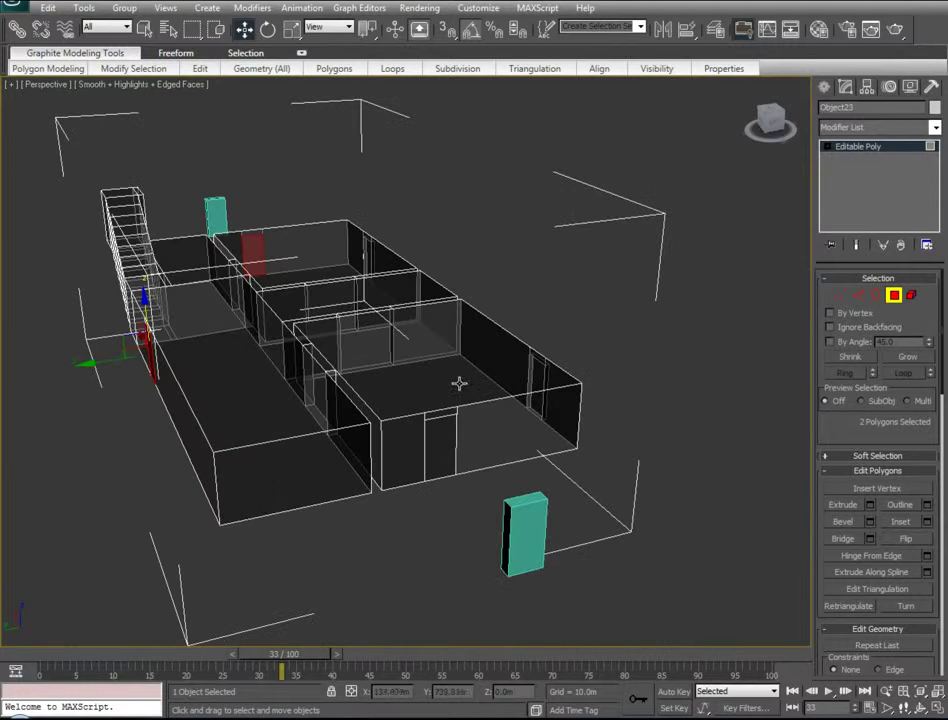
left_click(438, 434, "ctrl")
left_click(870, 505)
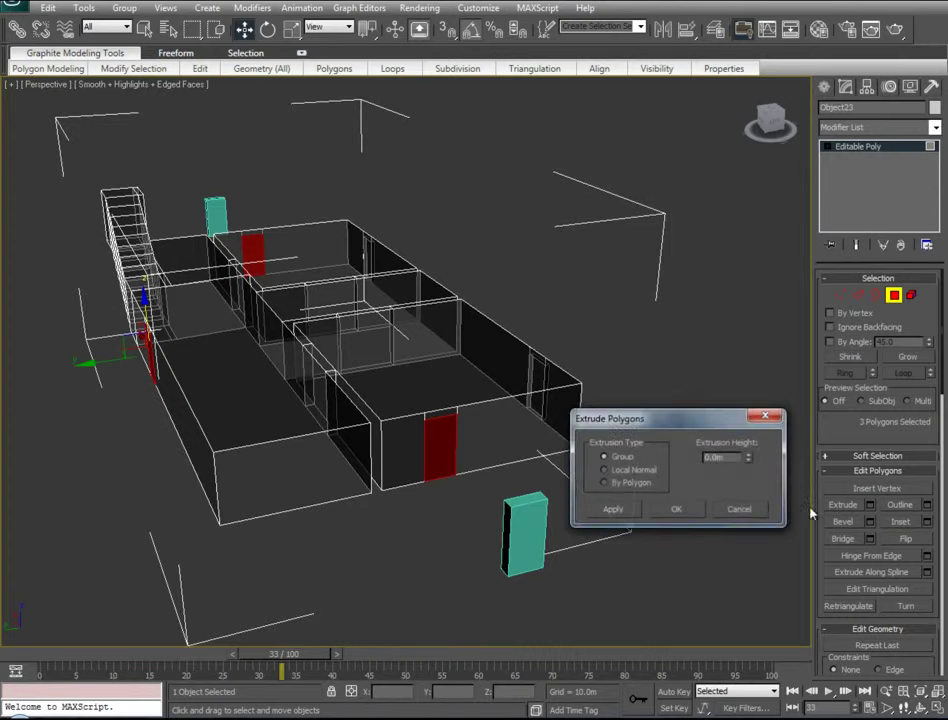
left_click(673, 508)
- Move the doorway polygon farthest from the staircase outward about 3 m and the rear doorway polygon outward about 4.1 m
middle_click_drag(485, 499, 400, 406, "alt")
scroll(385, 412, "up", 5)
left_click(268, 473)
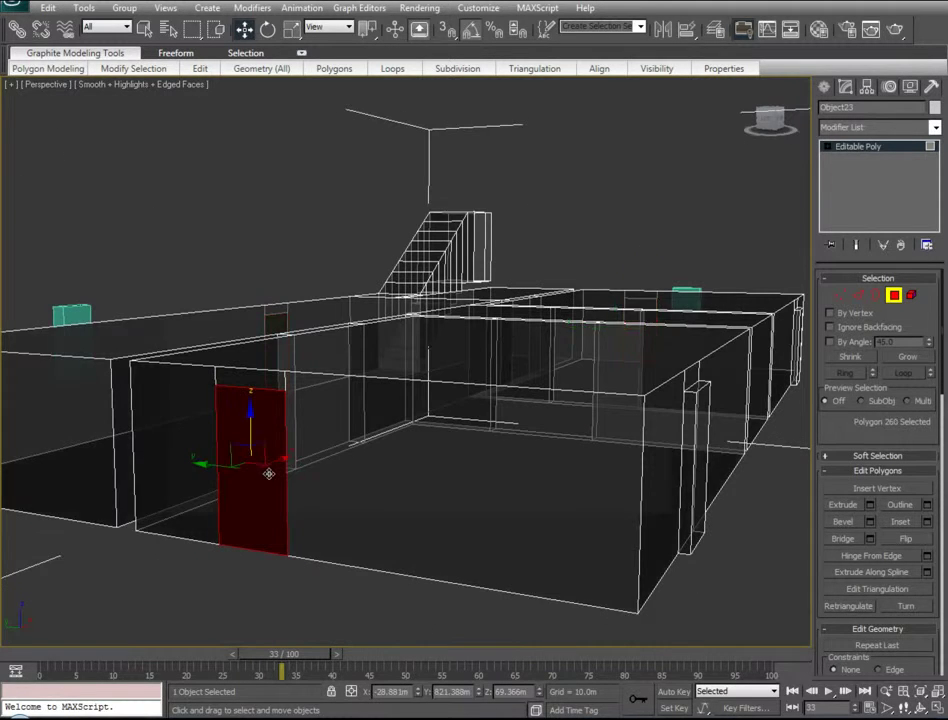
middle_click_drag(315, 488, 717, 438)
left_click_drag(416, 362, 405, 370)
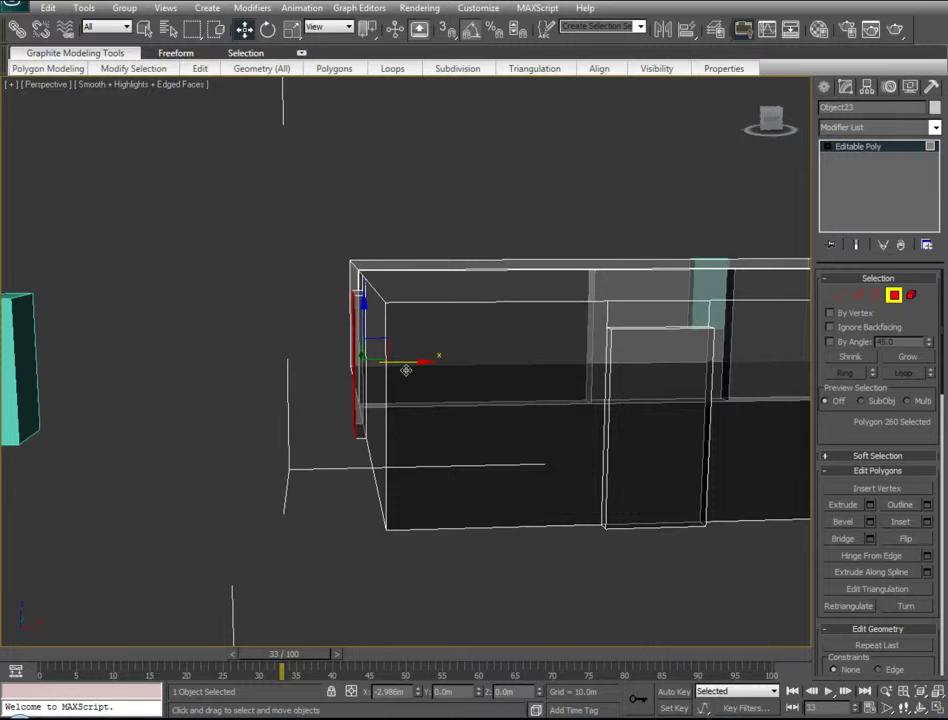
middle_click_drag(497, 461, 637, 636, "alt")
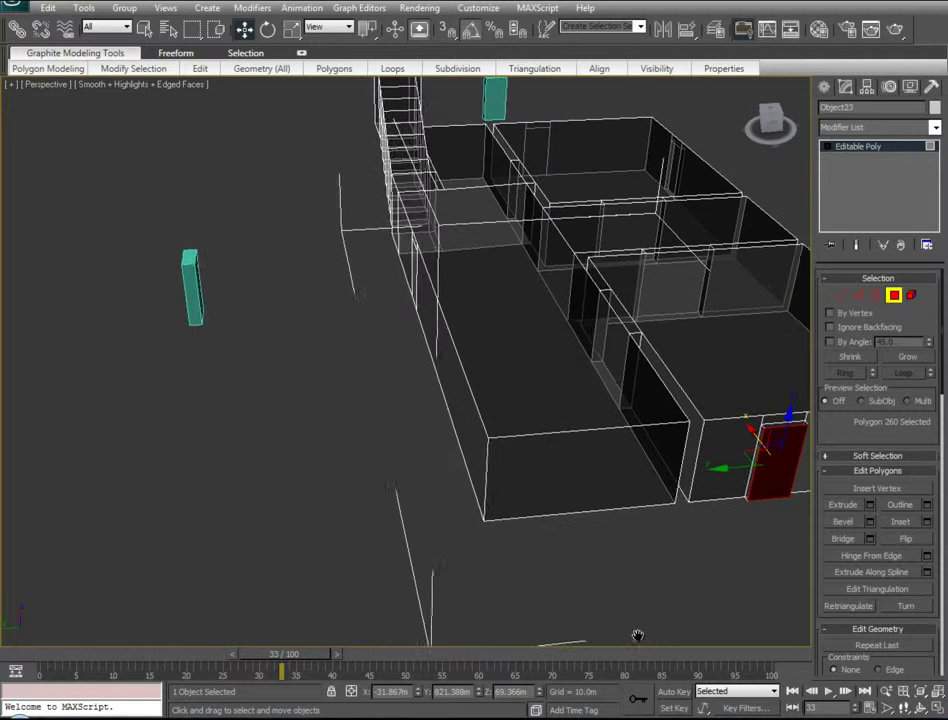
left_click(417, 272)
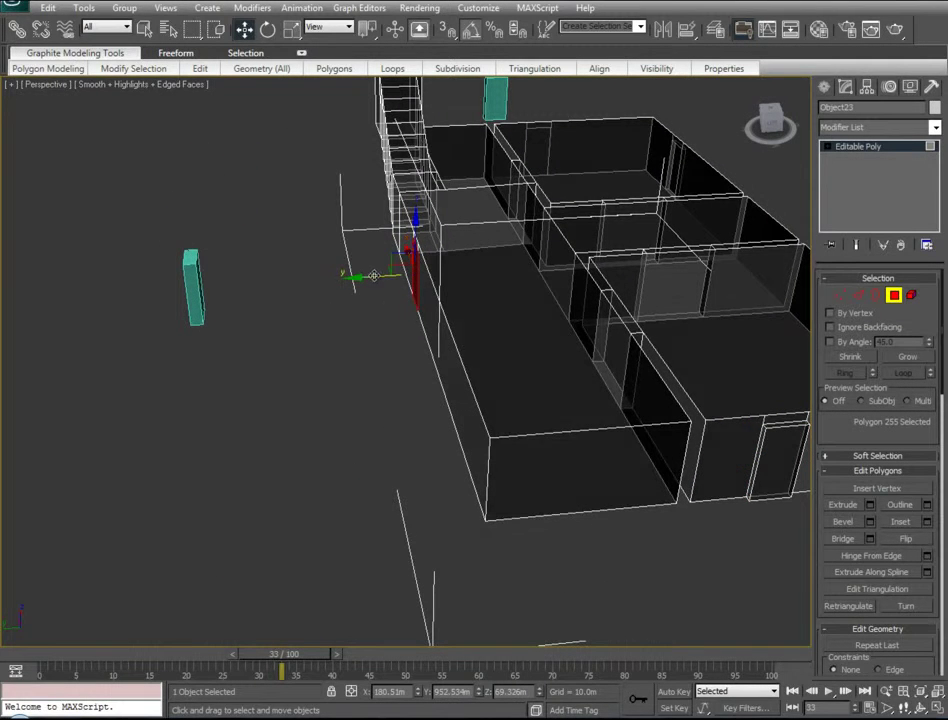
left_click_drag(368, 279, 358, 282)
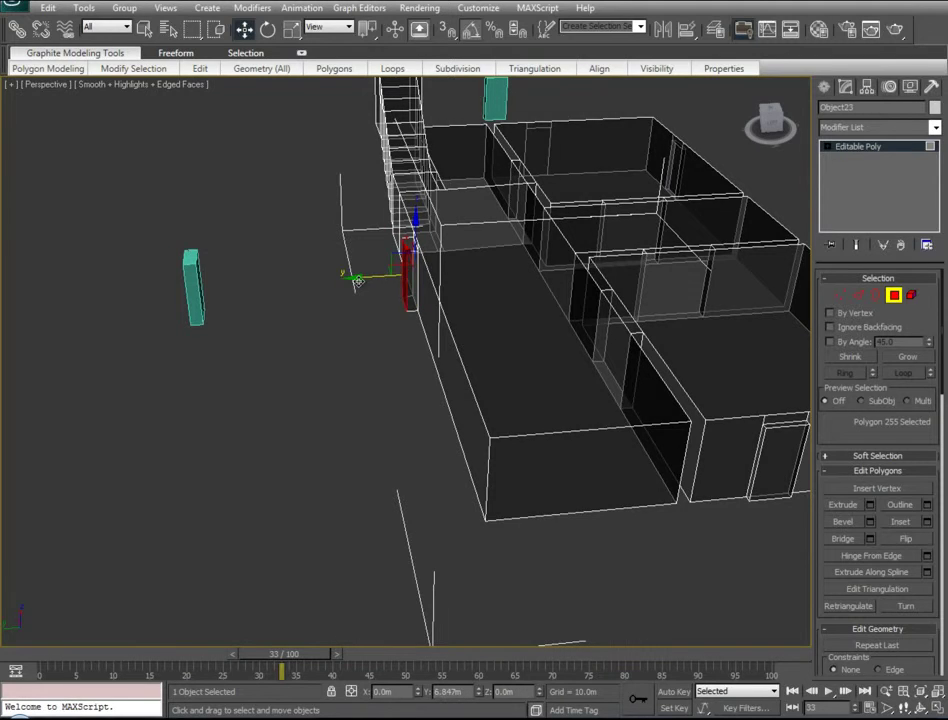
- Move the doorway polygon in the staircase-side end wall outward to give the opening depth
middle_click_drag(432, 287, 532, 216, "alt")
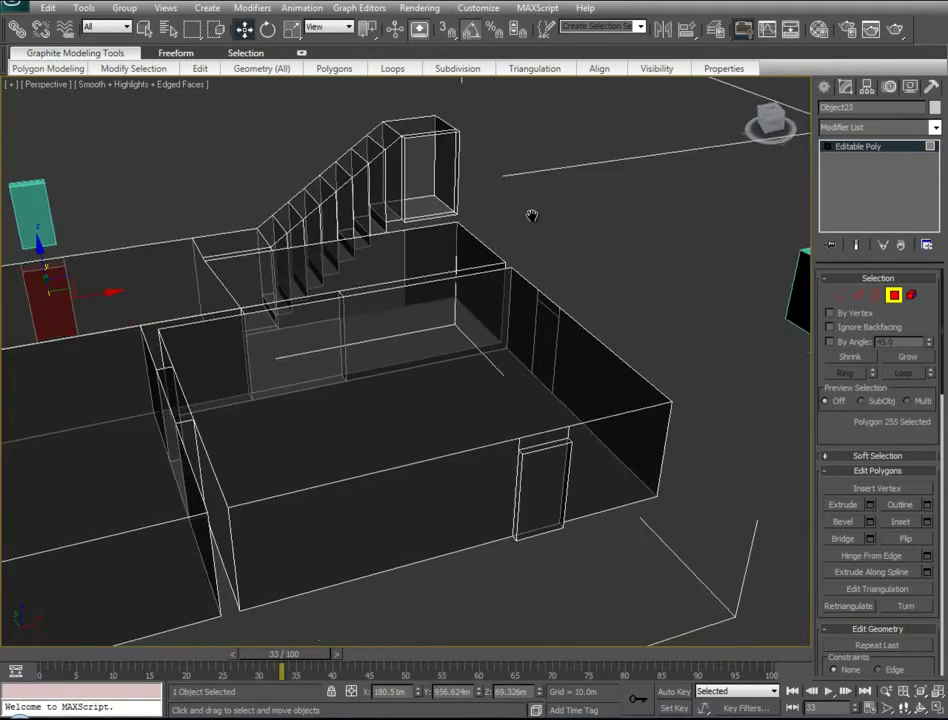
middle_click_drag(631, 288, 548, 452, "alt")
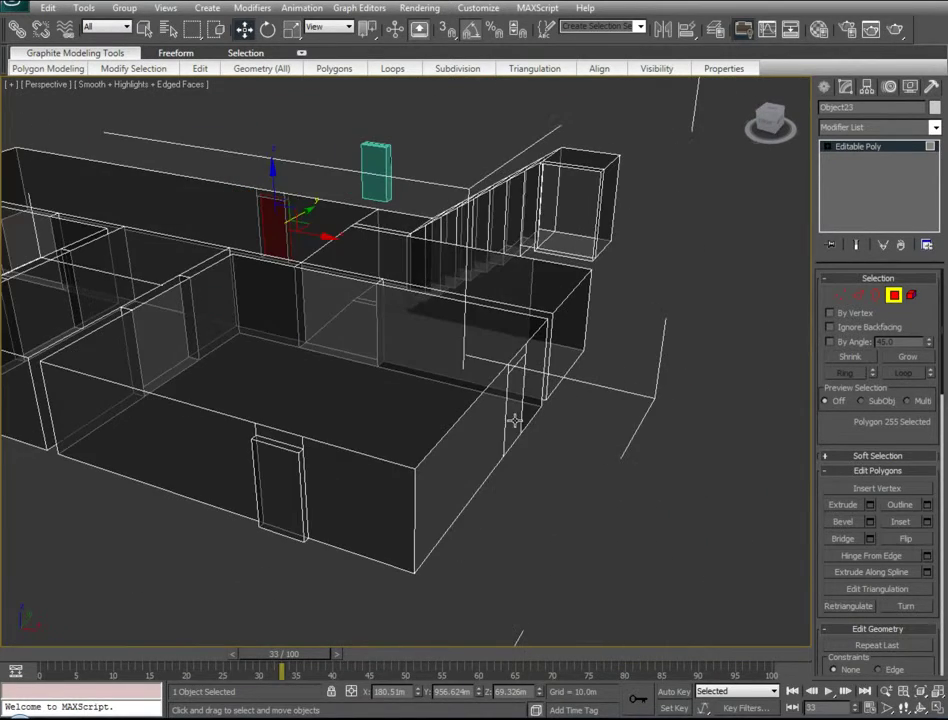
left_click(514, 421)
left_click_drag(572, 420, 579, 422)
- Delete the outer polygons of the two end-wall doorways and the rear doorway to open them
key("Delete")
middle_click_drag(571, 330, 207, 292, "alt")
left_click(599, 420)
key("Delete")
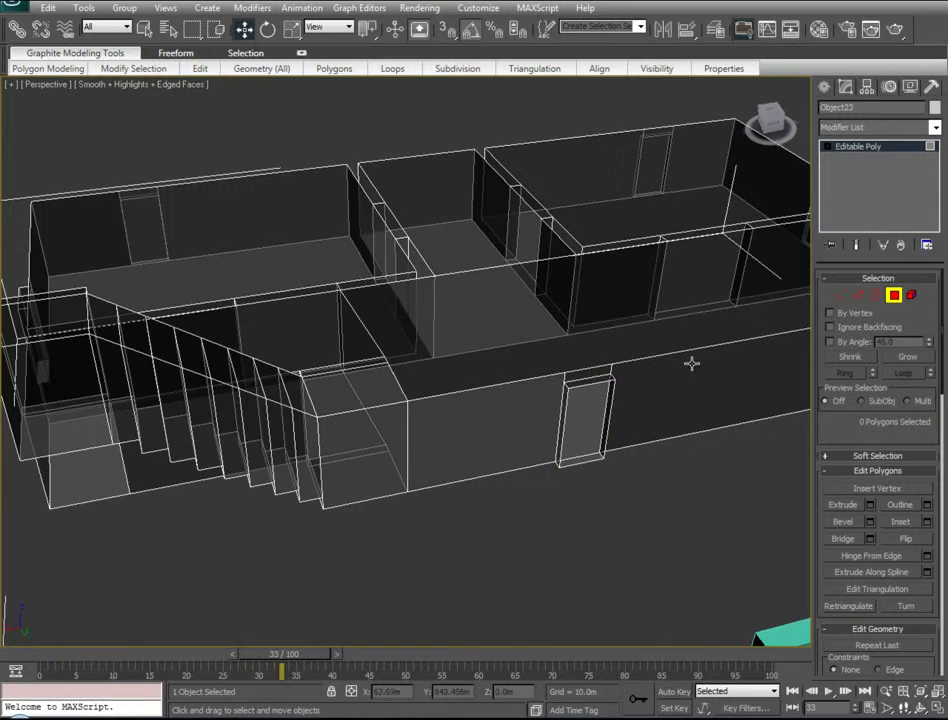
middle_click_drag(652, 358, 351, 216, "alt")
left_click(743, 478)
key("Delete")
middle_click_drag(740, 514, 508, 532, "alt")
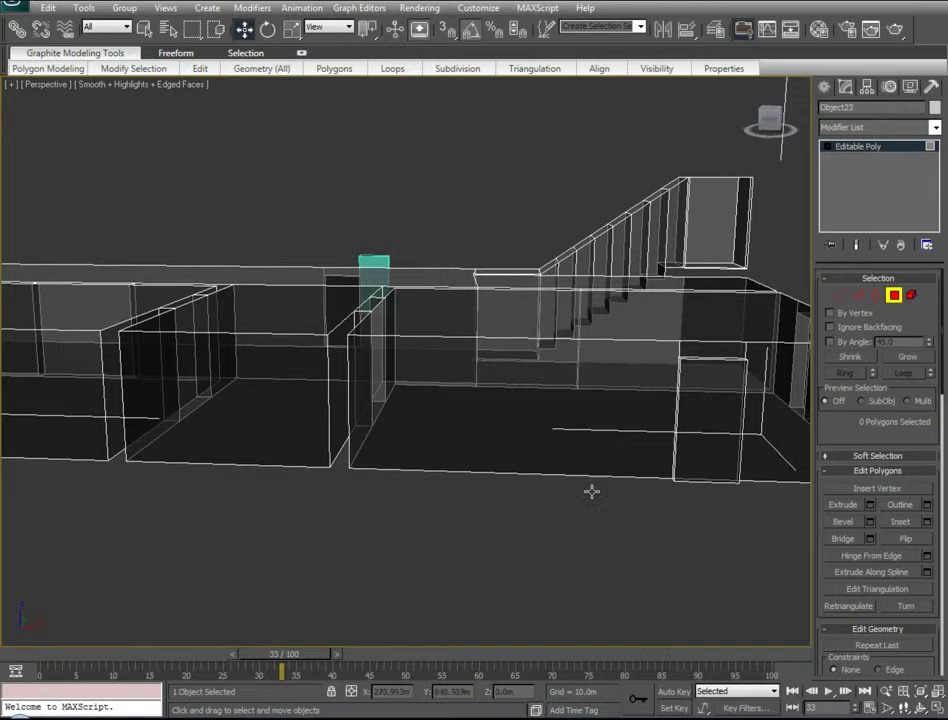
- Select all polygons of the second floor and clone them about 49.1 m upward as an element
left_click(895, 296)
middle_click_drag(480, 420, 552, 424, "alt")
scroll(510, 435, "down", 3)
left_click(895, 296)
middle_click_drag(490, 420, 503, 409, "alt")
left_click_drag(793, 198, 30, 499)
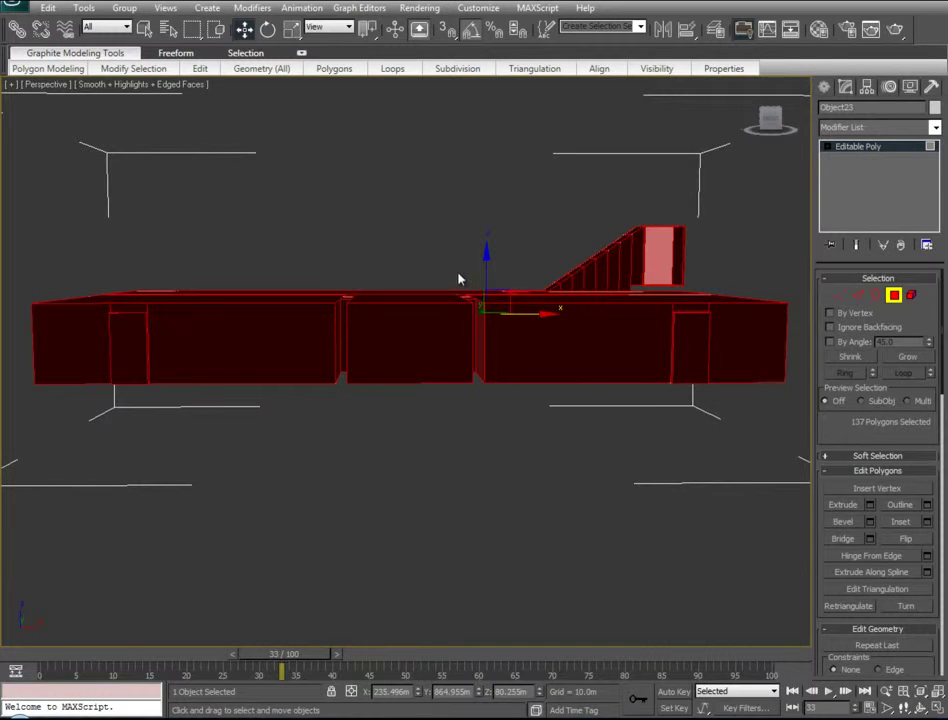
left_click_drag(487, 271, 476, 207)
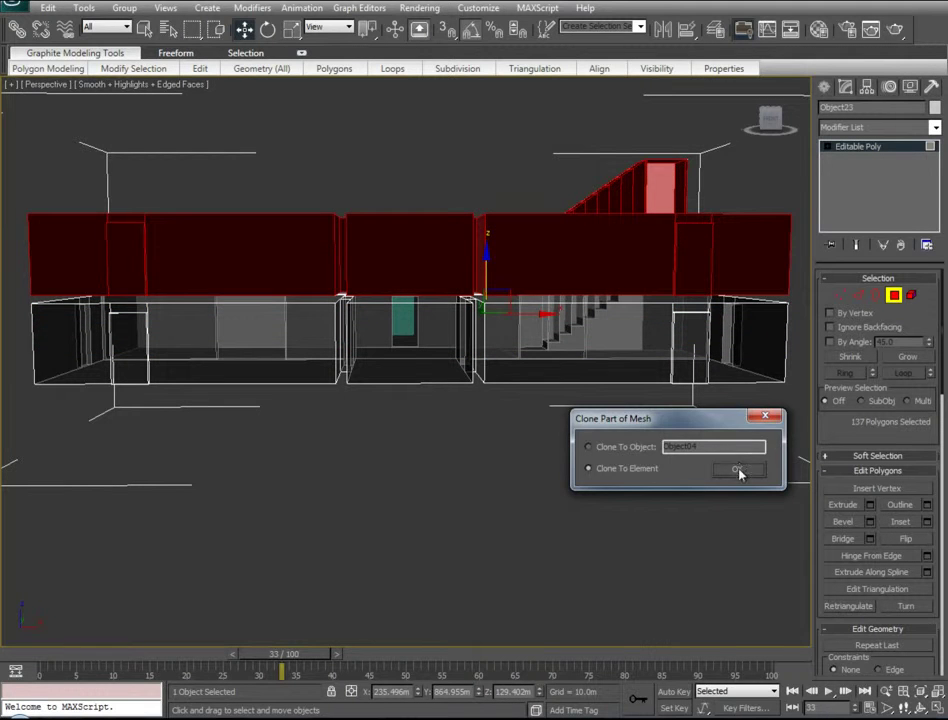
left_click(737, 352)
- Fine-tune the cloned floor's height so it lines up with the top of the lower staircase
scroll(450, 449, "up", 5)
middle_click_drag(613, 334, 499, 320, "alt")
left_click_drag(469, 249, 469, 249)
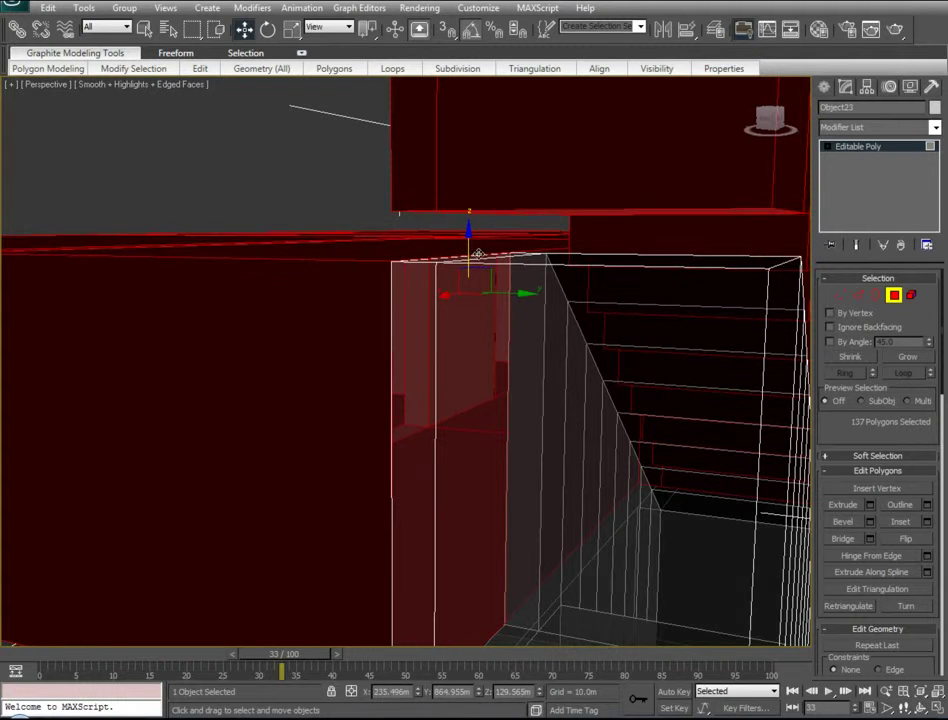
scroll(494, 281, "up", 3)
scroll(445, 339, "up", 5)
left_click_drag(468, 234, 468, 235)
- Clear the polygon selection and unhide all the hidden parts of the building
middle_click_drag(325, 428, 654, 372, "alt")
scroll(424, 428, "down", 5)
left_click(694, 258)
scroll(908, 403, "down", 5)
scroll(908, 403, "down", 10)
left_click(905, 360)
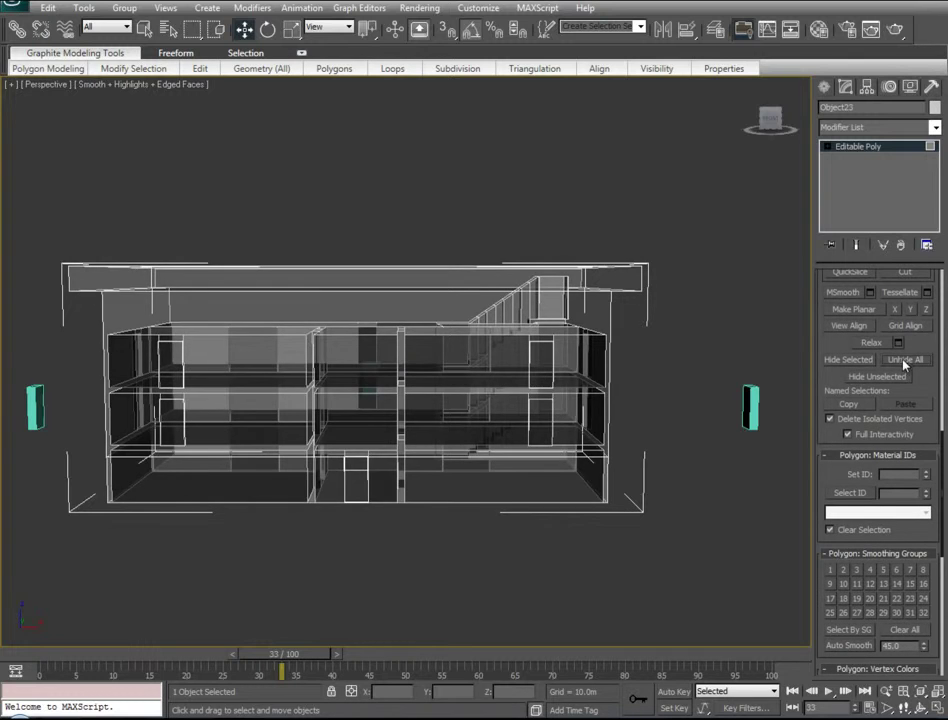
middle_click_drag(628, 490, 546, 529, "alt")
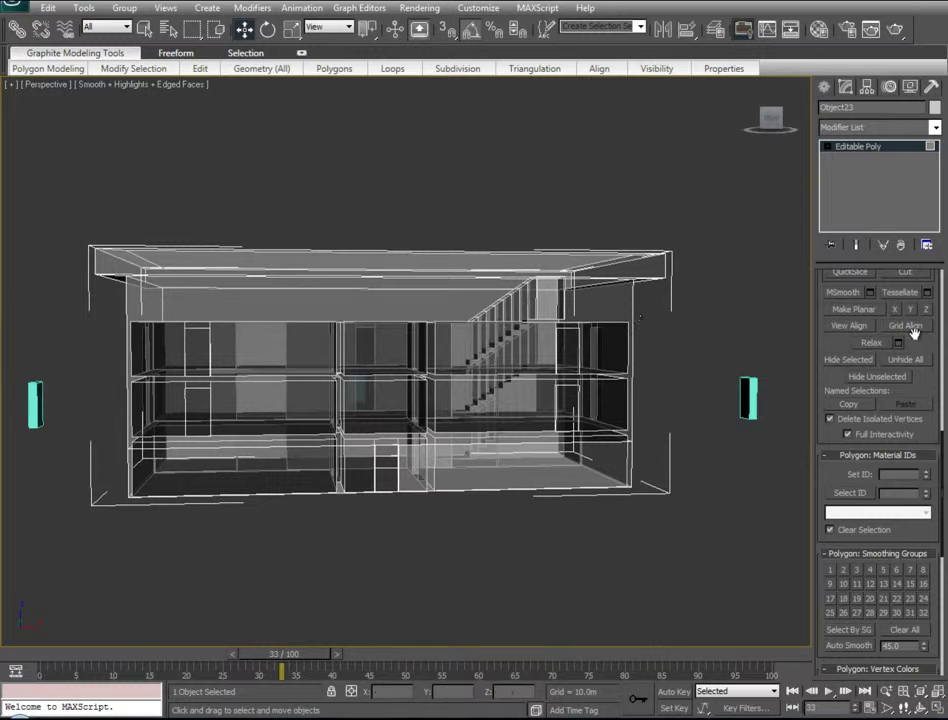
- Select all 16 vertices at both ends of the overhanging roof slab
scroll(870, 360, "up", 10)
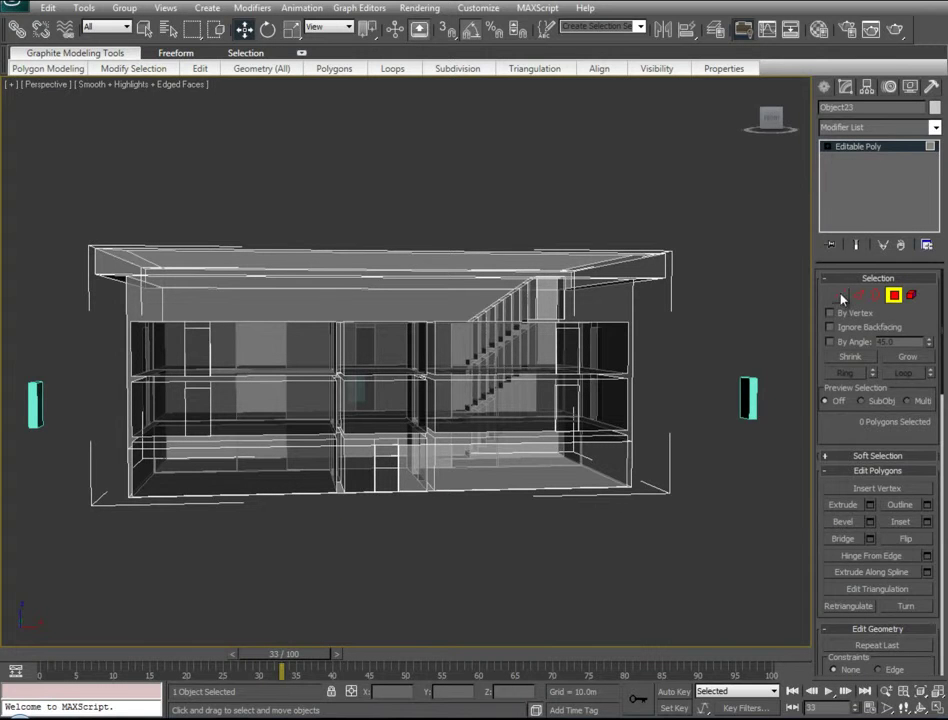
left_click(841, 296)
left_click_drag(693, 238, 621, 293)
left_click_drag(132, 282, 86, 309, "ctrl")
middle_click_drag(143, 334, 493, 381, "alt")
scroll(381, 343, "up", 2)
scroll(350, 327, "up", 2)
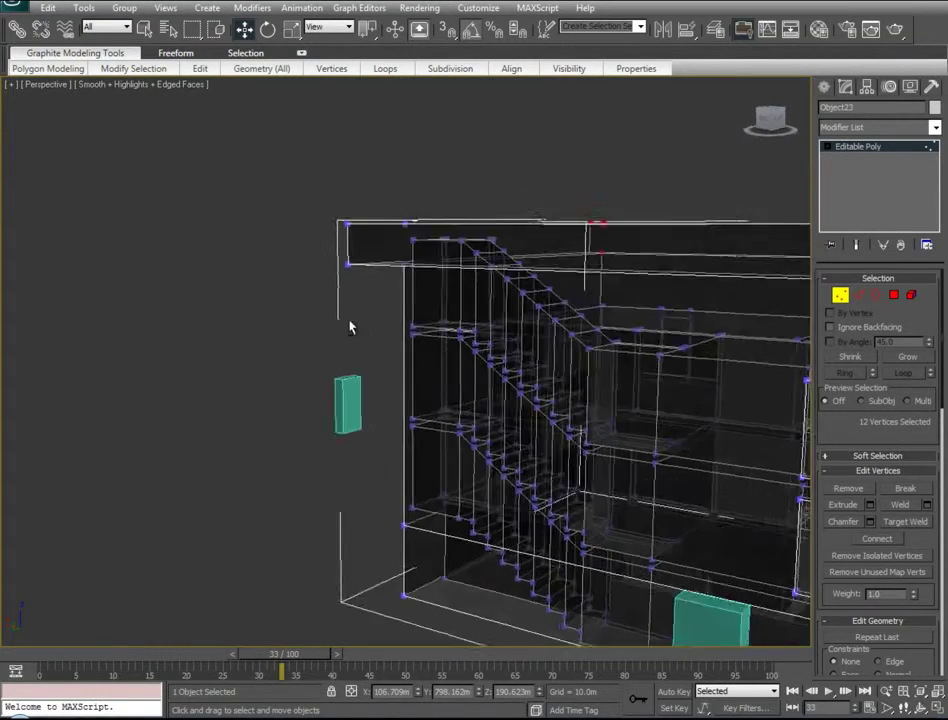
middle_click_drag(350, 327, 322, 281, "alt")
left_click_drag(313, 203, 436, 298)
middle_click_drag(383, 334, 453, 347, "alt")
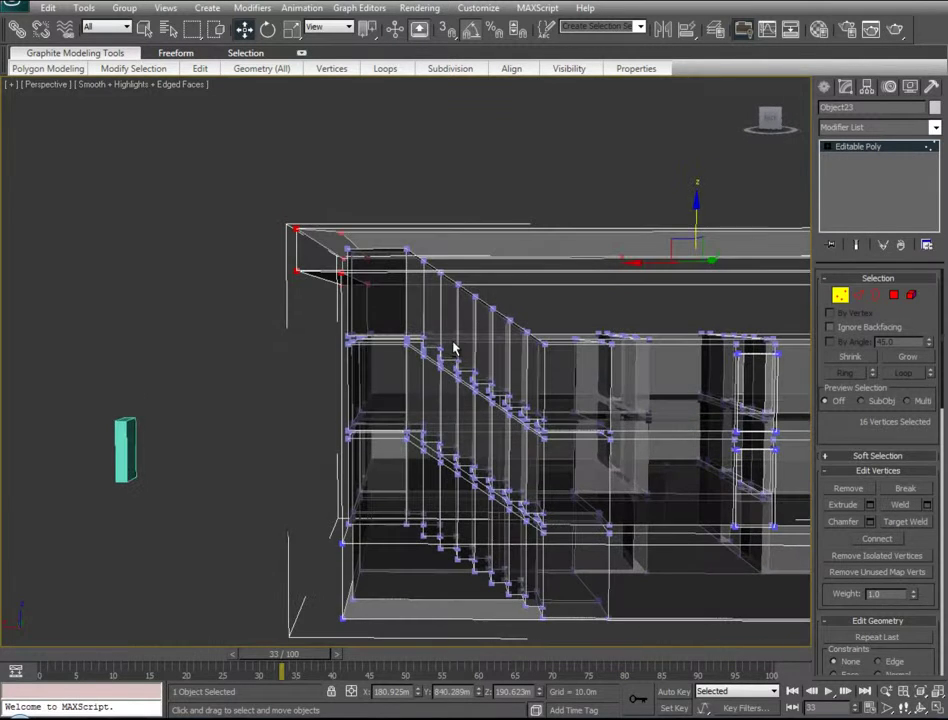
- Lower the selected roof vertices in the front view so the slab sits just above the cloned floor, and leave vertex editing
key("f")
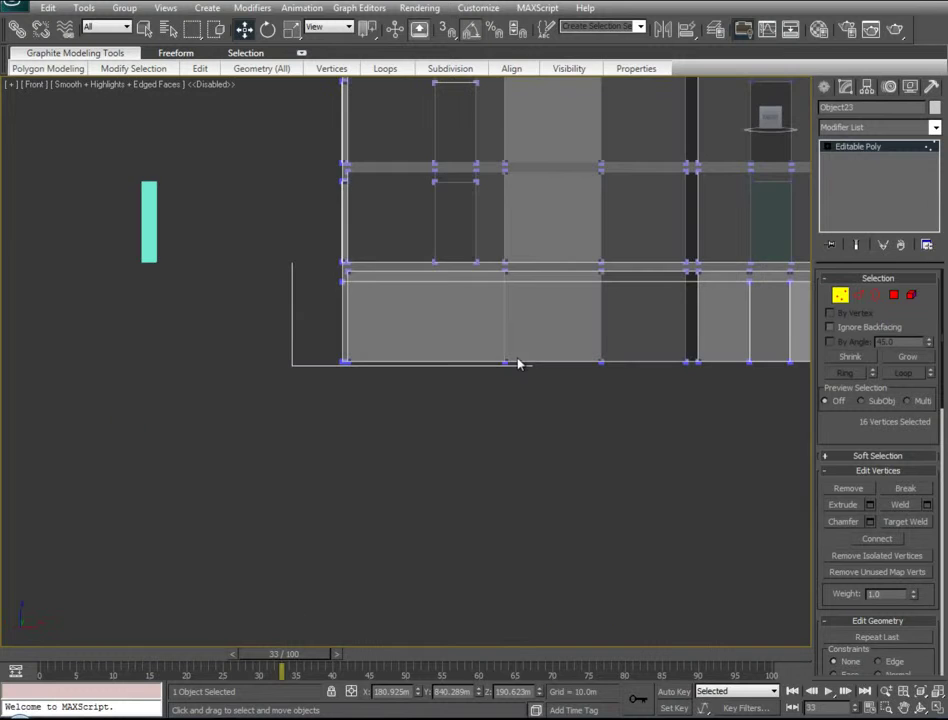
middle_click_drag(583, 300, 381, 461)
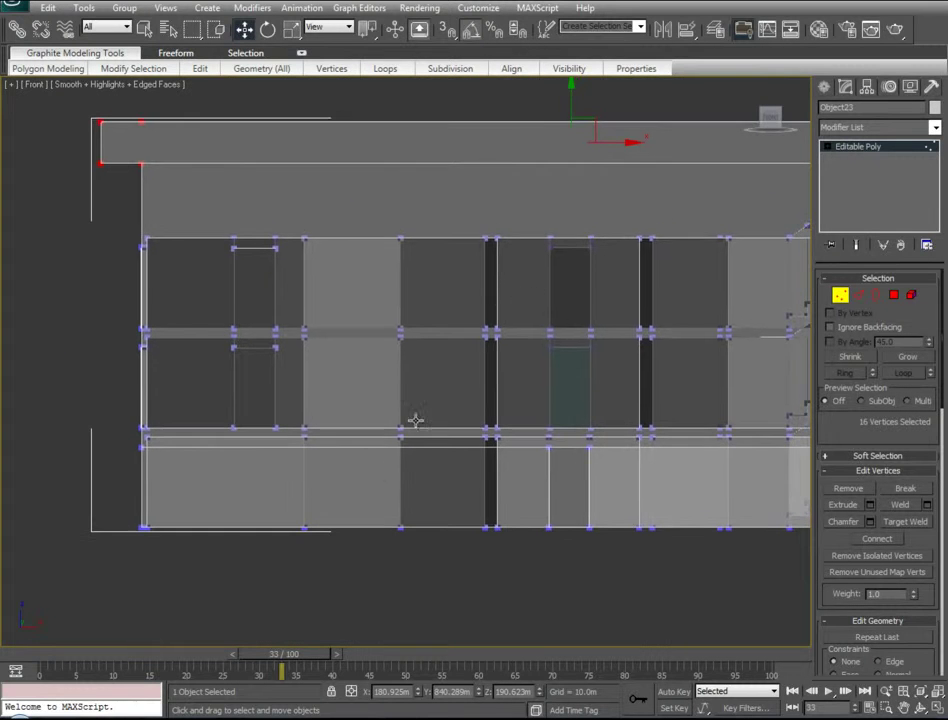
middle_click_drag(570, 104, 578, 168)
key("p")
middle_click_drag(488, 368, 507, 398, "alt")
left_click(840, 295)
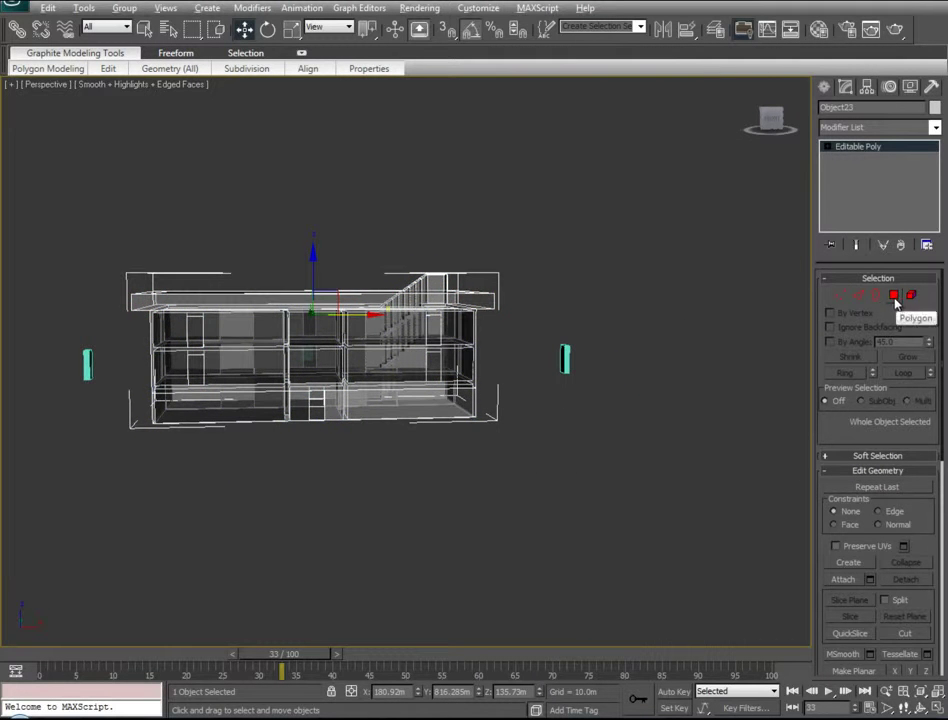
- Turn off see-through display and inspect the building's exterior, its interior staircase and the stairs protruding through the roof
key("alt+x")
left_click(895, 295)
middle_click_drag(296, 387, 258, 401, "alt")
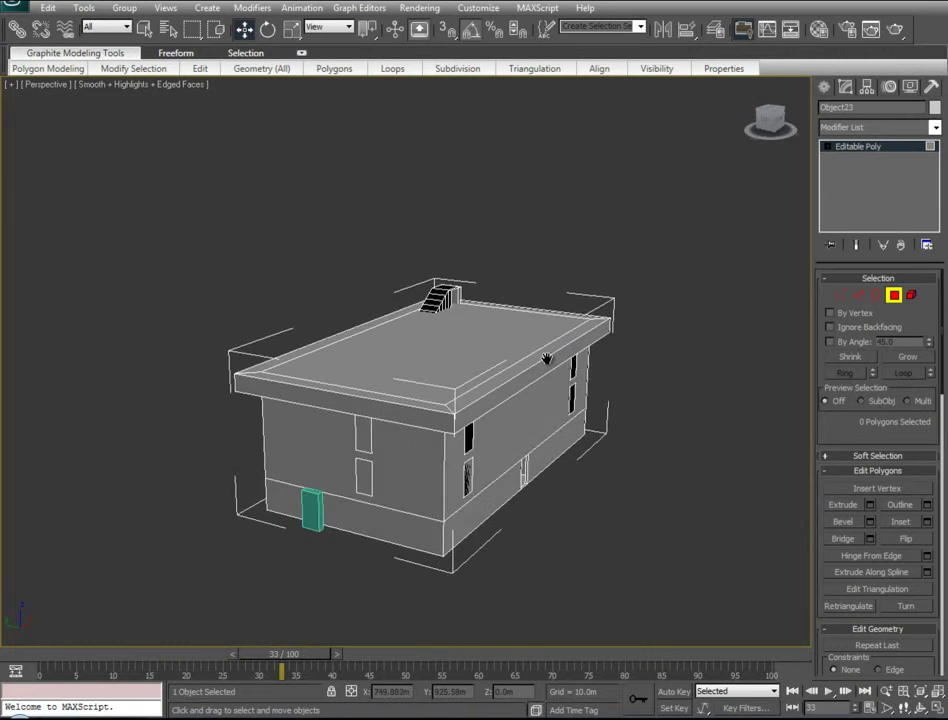
scroll(497, 388, "up", 5)
middle_click_drag(371, 395, 450, 388, "alt")
middle_click_drag(579, 392, 387, 368, "alt")
scroll(605, 413, "up", 3)
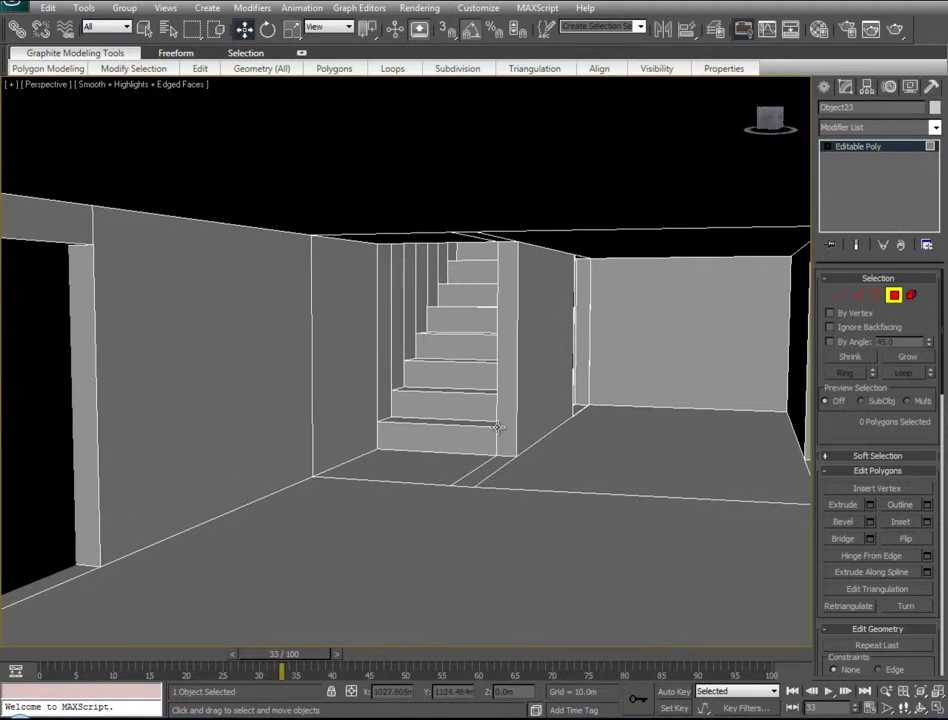
middle_click_drag(572, 238, 474, 343, "alt")
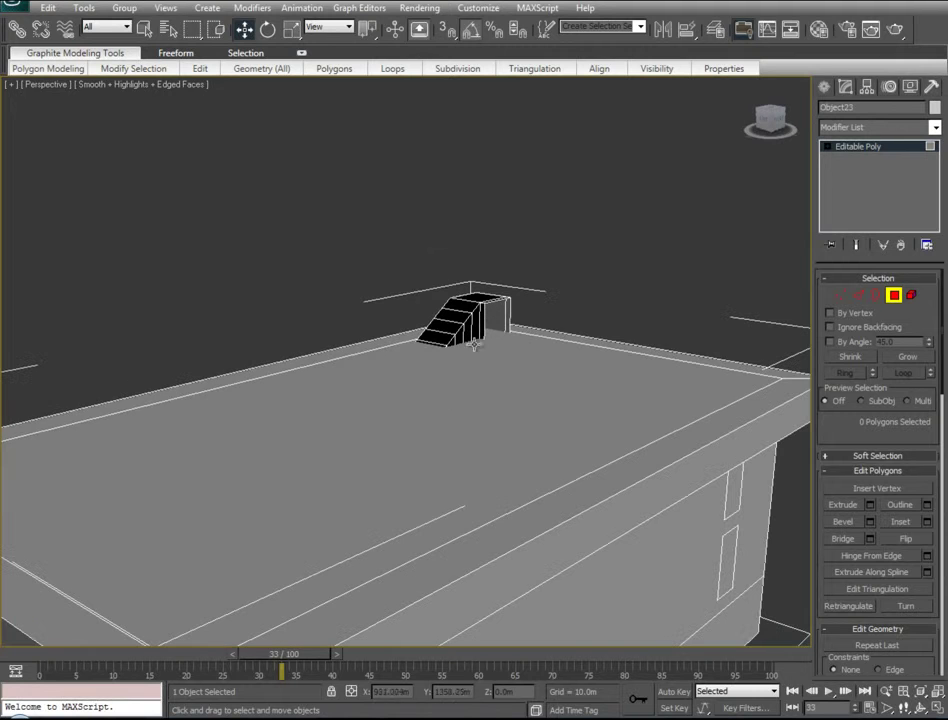
- Extrude the large top roof polygon with zero height and lower it to about Z 147.8 m, leaving a parapet around it
left_click(620, 414)
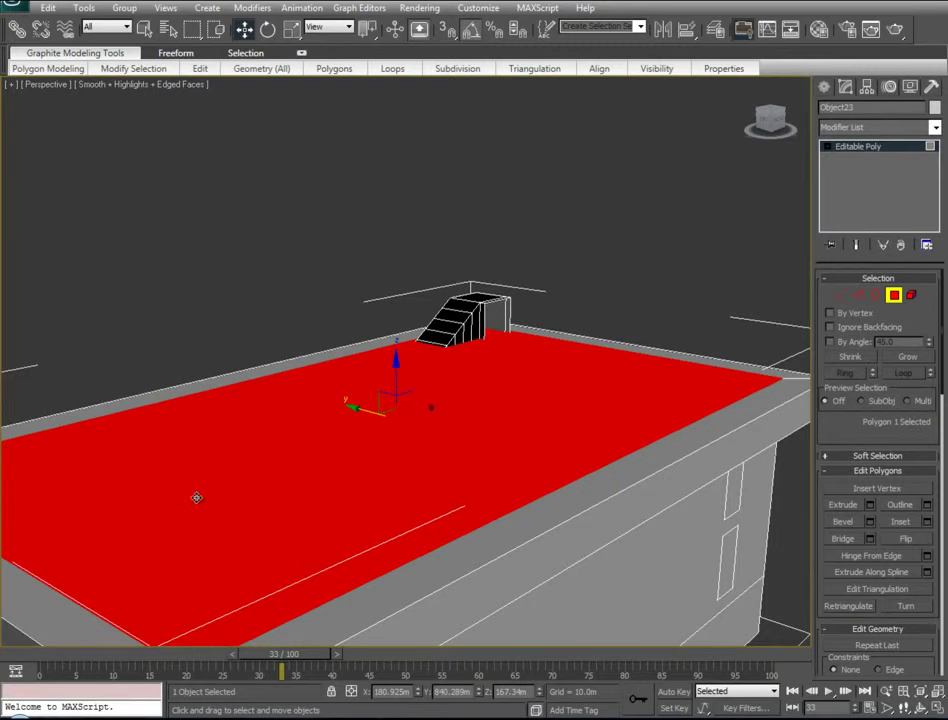
middle_click_drag(178, 505, 300, 474, "alt")
left_click(869, 505)
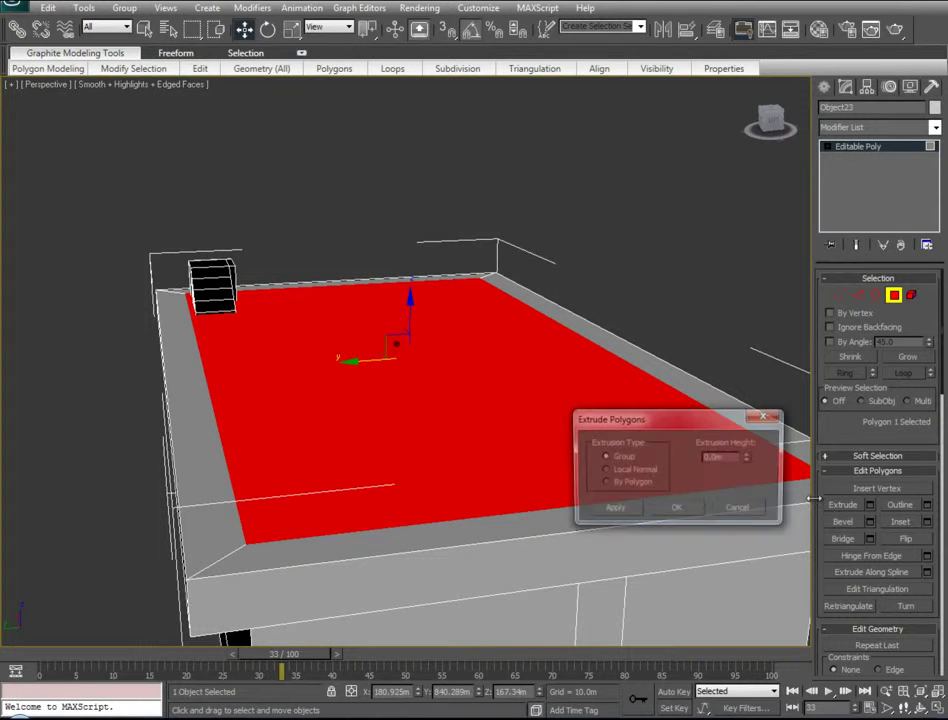
left_click(673, 508)
key("f")
key("z")
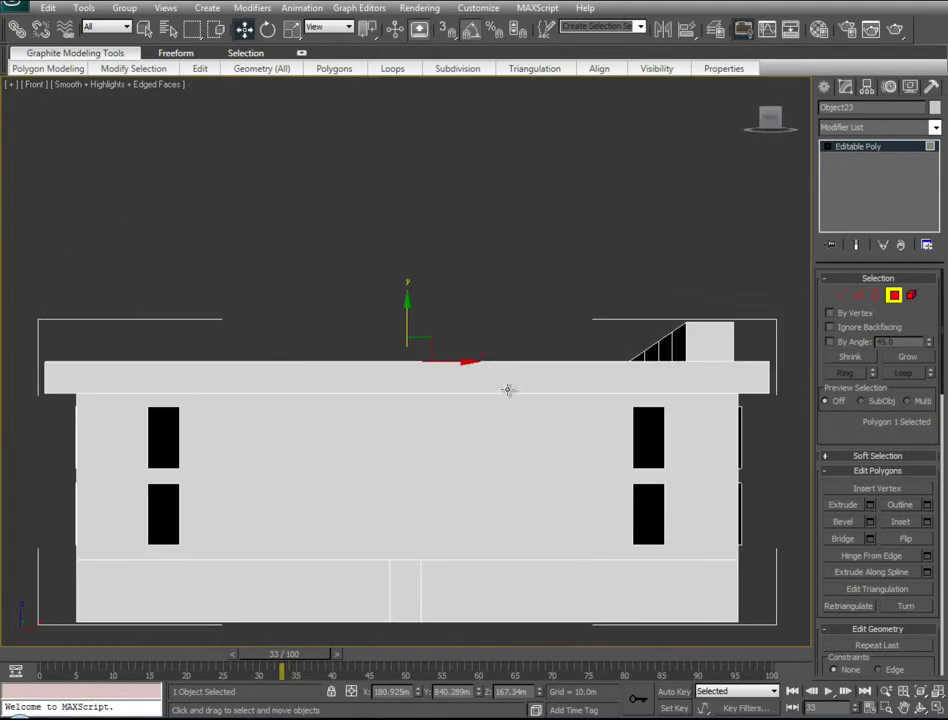
key("alt+x")
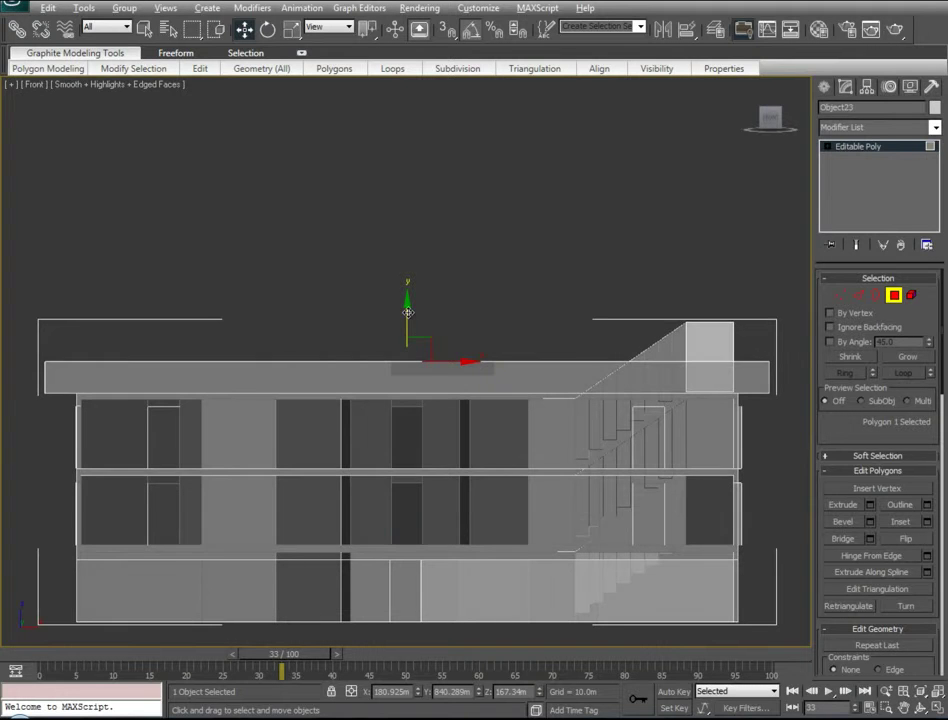
left_click_drag(406, 316, 406, 343)
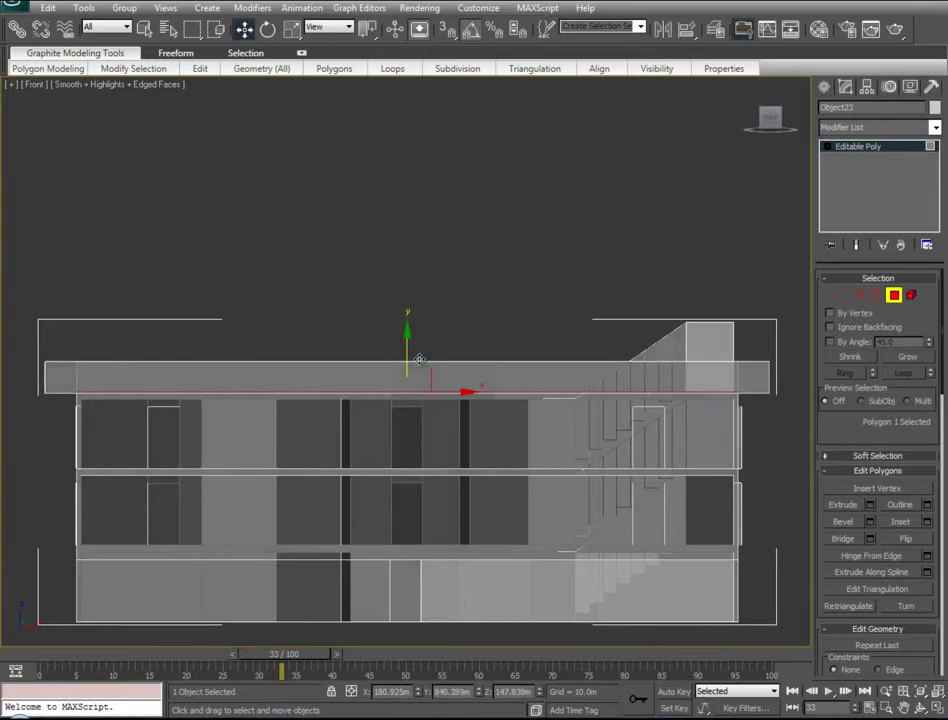
- Connect the two short edges of the sunken roof surface and move the new edge alongside the protruding staircase
key("t")
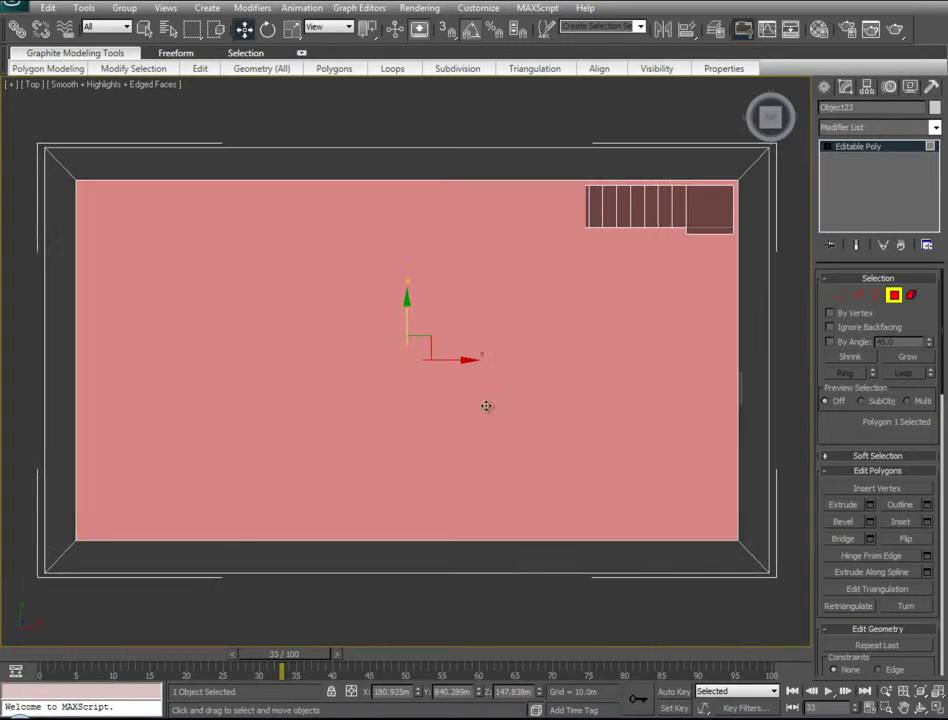
left_click(859, 296)
key("p")
middle_click_drag(523, 392, 546, 561, "alt")
key("alt+x")
middle_click_drag(580, 265, 586, 250, "alt")
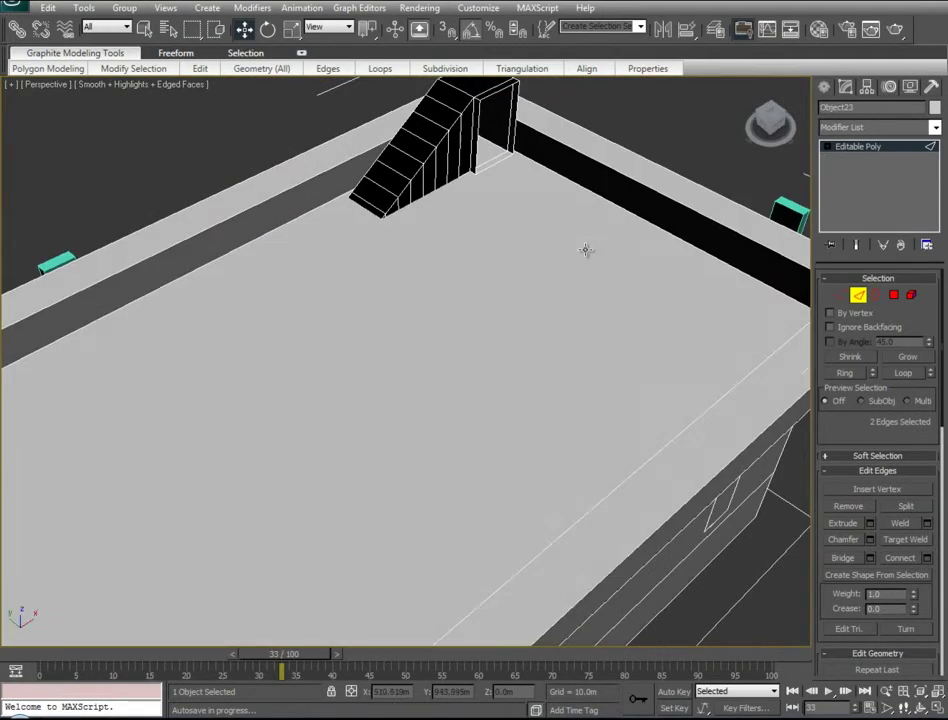
middle_click_drag(573, 186, 309, 262, "alt")
right_click(301, 253)
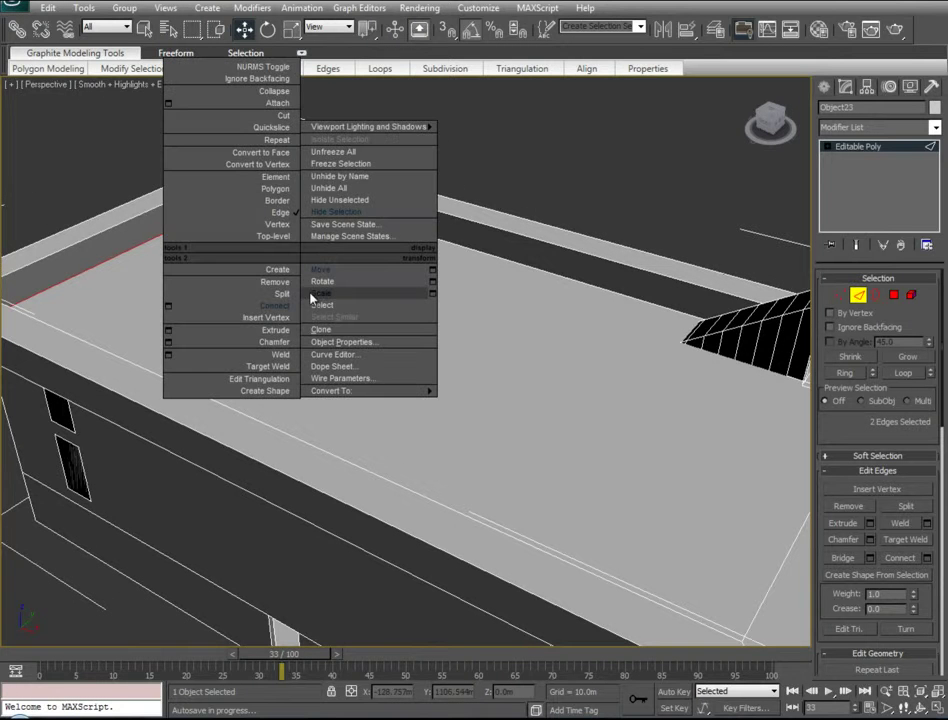
left_click(279, 310)
middle_click_drag(341, 320, 558, 330, "alt")
left_click_drag(346, 361, 194, 398)
- Connect the two long edges of the narrow roof strip and move the new edge to the foot of the protruding staircase
middle_click_drag(194, 398, 233, 303, "alt")
left_click(208, 287, "ctrl")
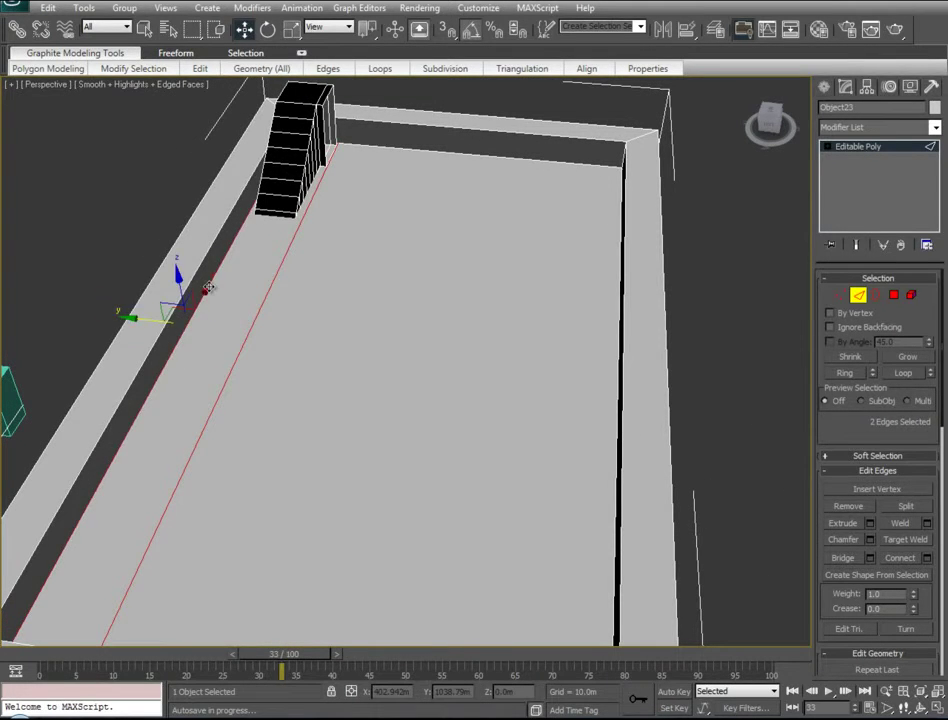
right_click(208, 286)
left_click(187, 333)
left_click_drag(233, 299, 274, 214)
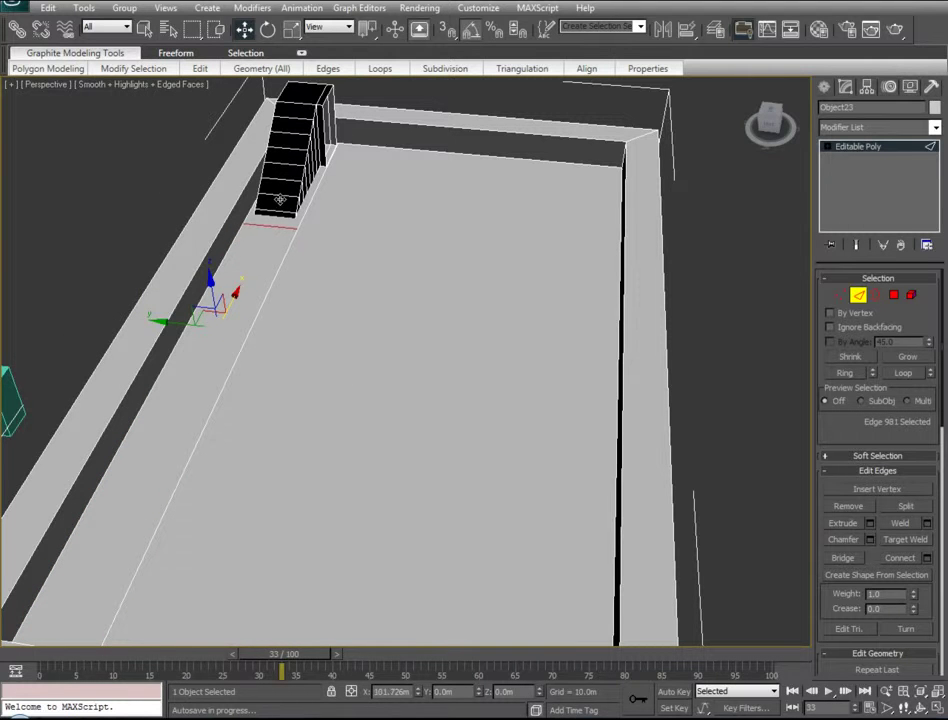
- Extrude the polygon around the staircase with zero height and raise it to about Z 198.1 m, enclosing the stairs
left_click(893, 295)
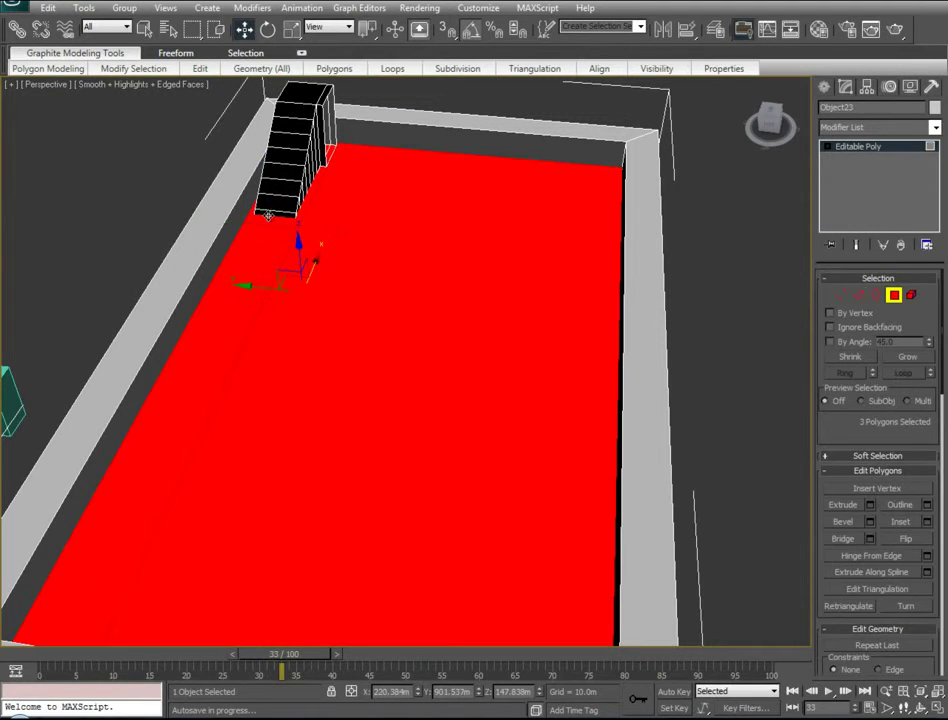
left_click(293, 222)
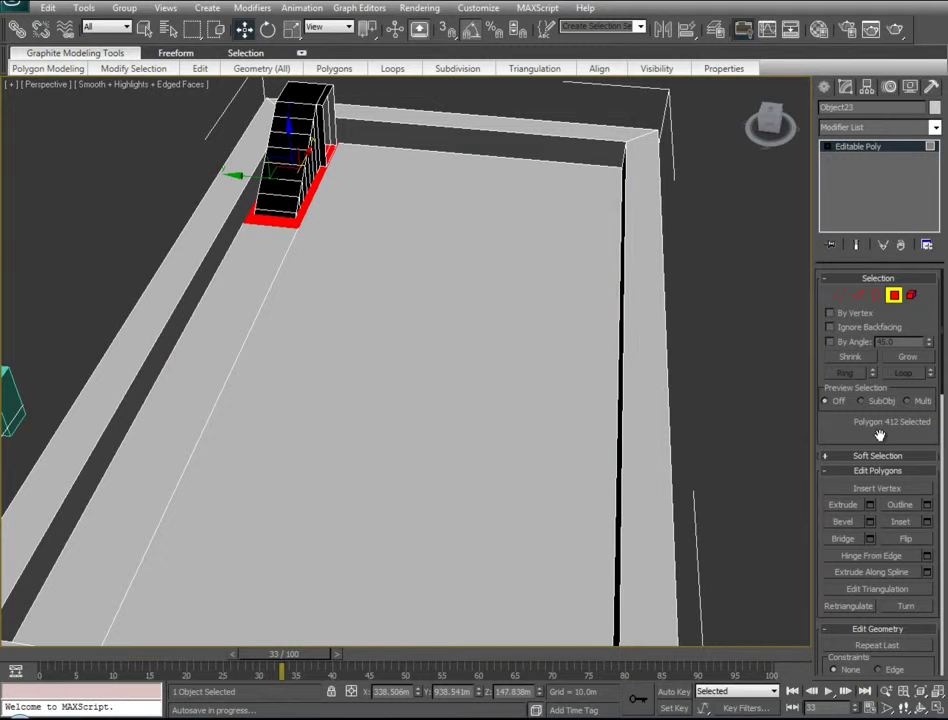
left_click(870, 505)
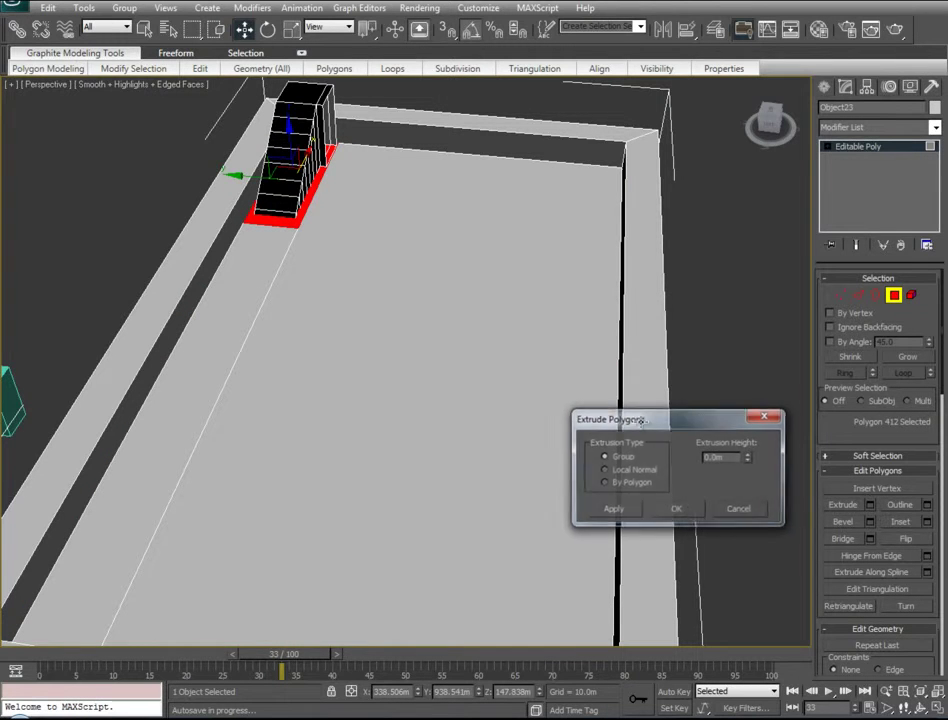
left_click(668, 503)
left_click_drag(287, 124, 271, 53)
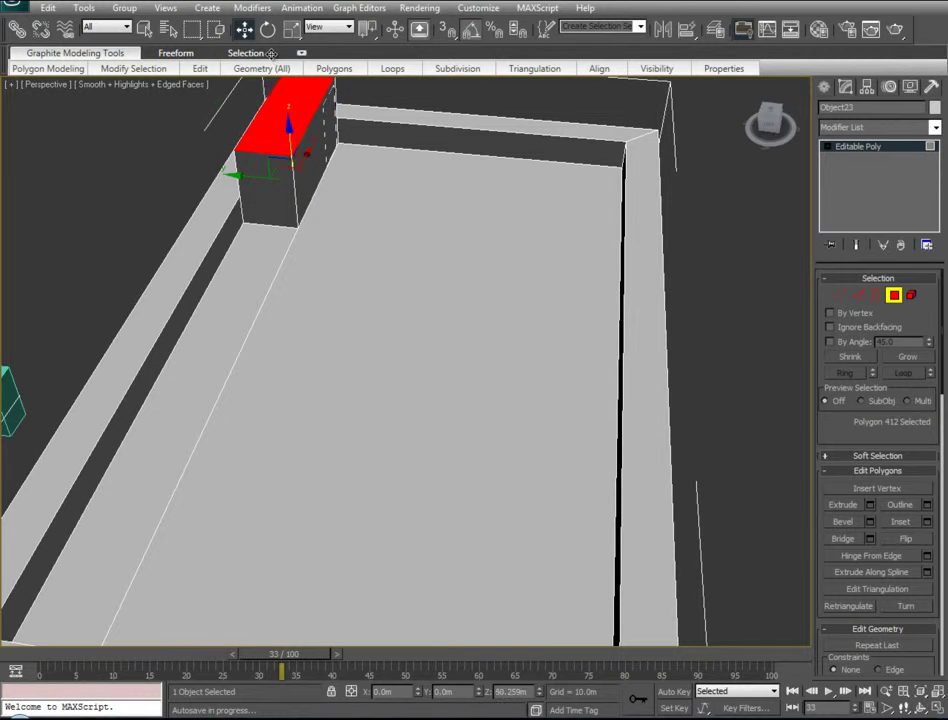
mouse_move(296, 224)
middle_mouse_down()
mouse_move(336, 328)
mouse_move(271, 311)
mouse_move(95, 296)
mouse_move(157, 304)
mouse_move(345, 290)
mouse_move(485, 294)
mouse_move(468, 302)
mouse_move(273, 267)
middle_mouse_up()
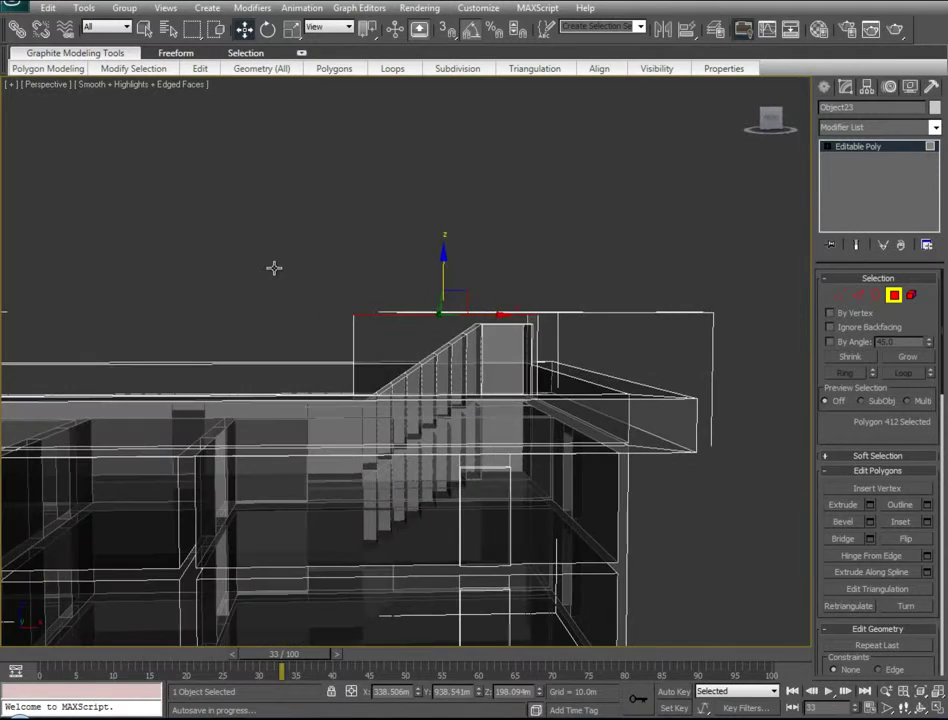
- Connect the two long top edges of the stair enclosure and move the new edge to the top of the stair slope
left_click(858, 295)
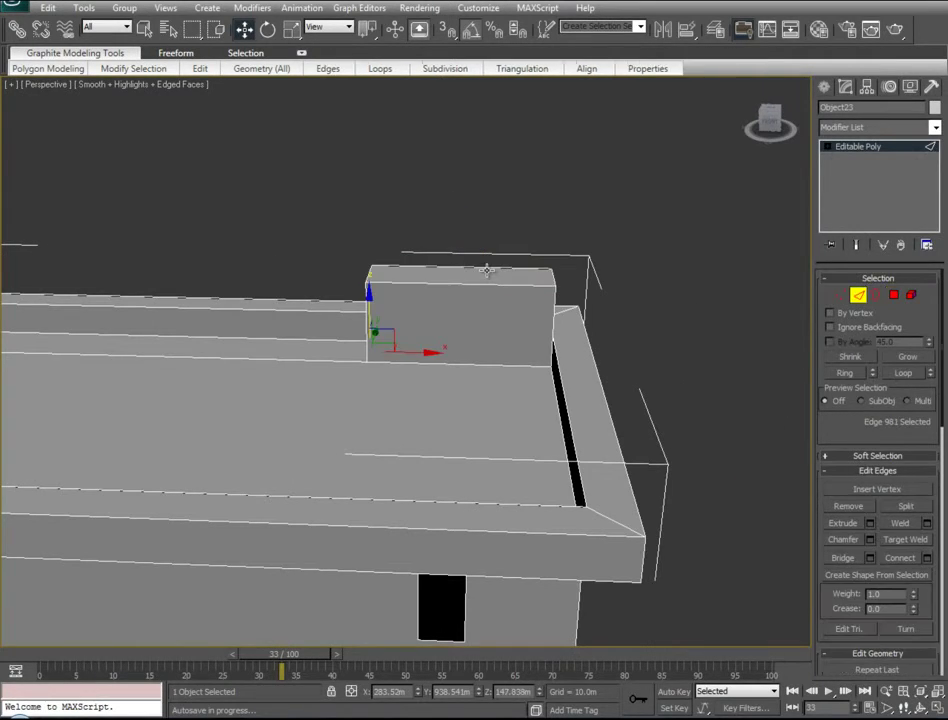
left_click(474, 284)
right_click(472, 297)
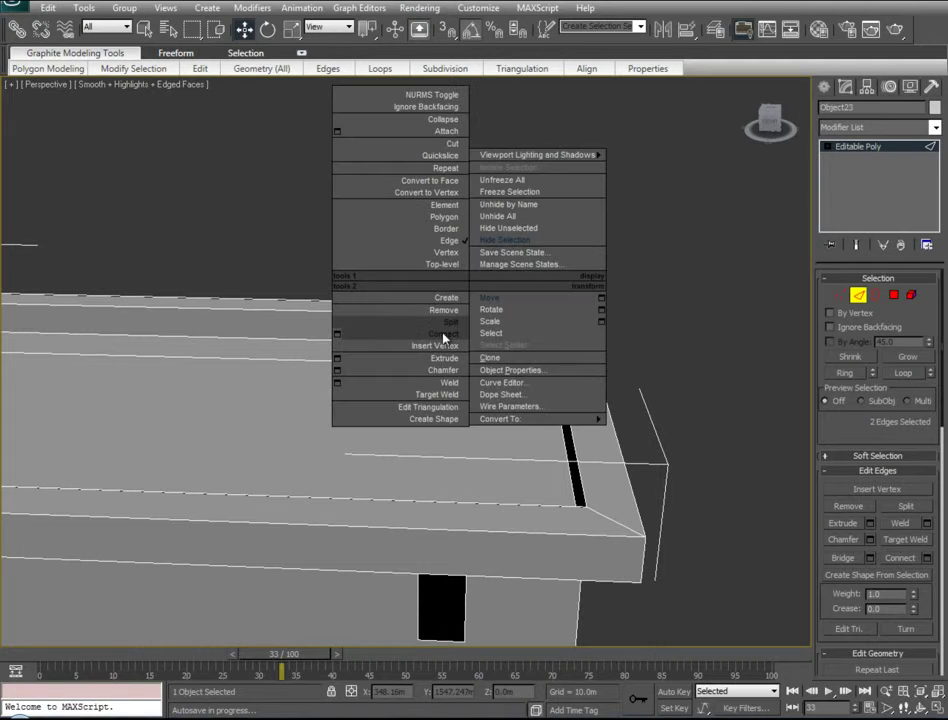
left_click(443, 334)
left_click_drag(506, 276, 577, 275)
- Lower the two top vertices at the enclosure's stair-foot end so its top slopes closely above the stairs
left_click(841, 296)
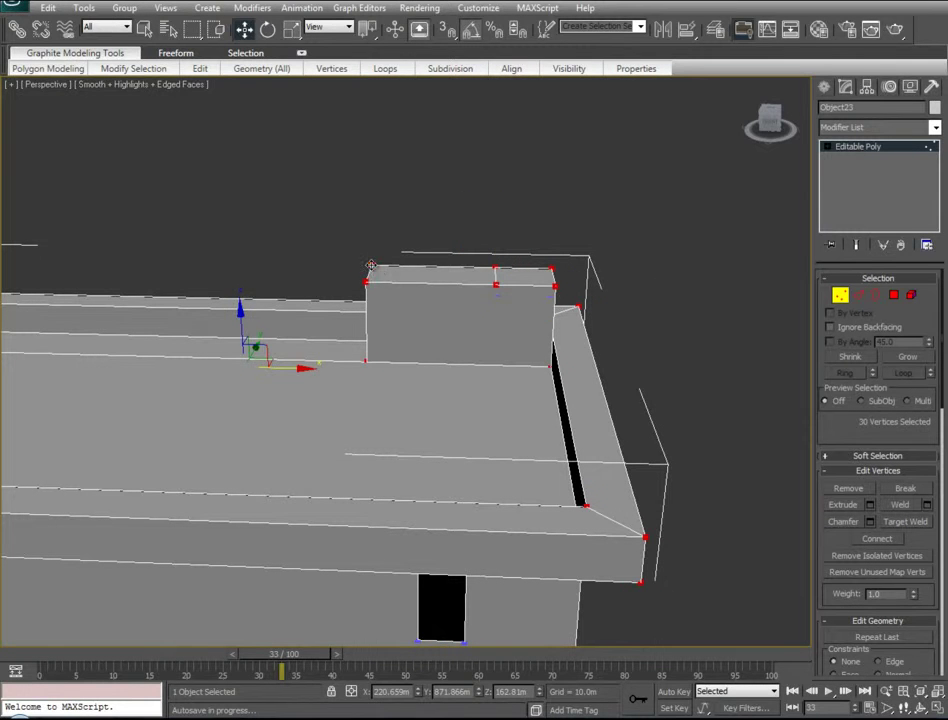
left_click(371, 265)
left_click(366, 282, "ctrl")
left_click_drag(368, 219, 366, 276)
key("alt+x")
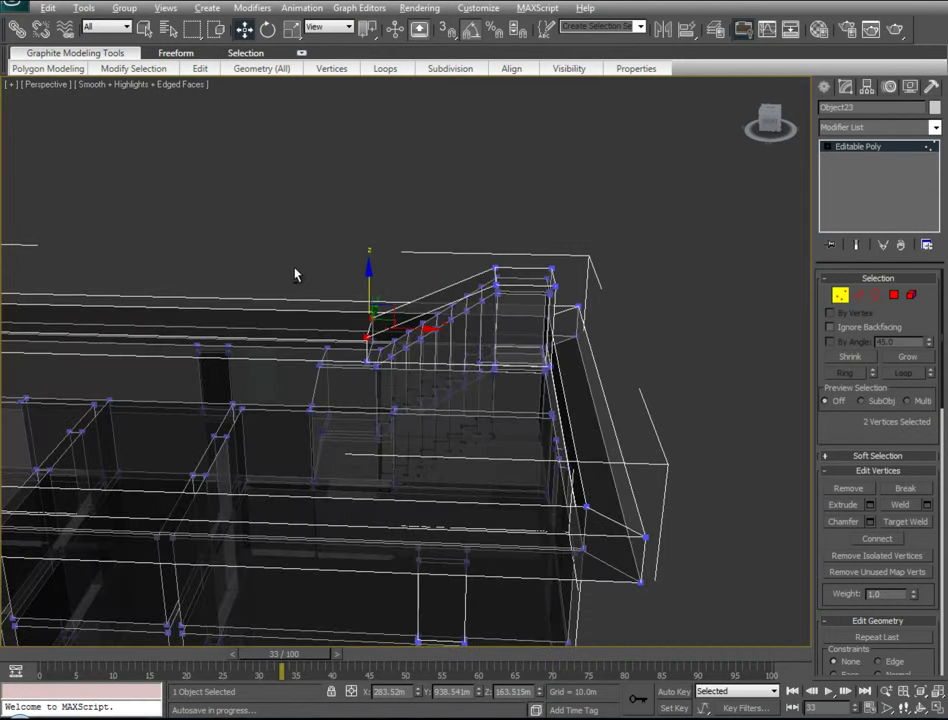
middle_click_drag(294, 268, 300, 246, "alt")
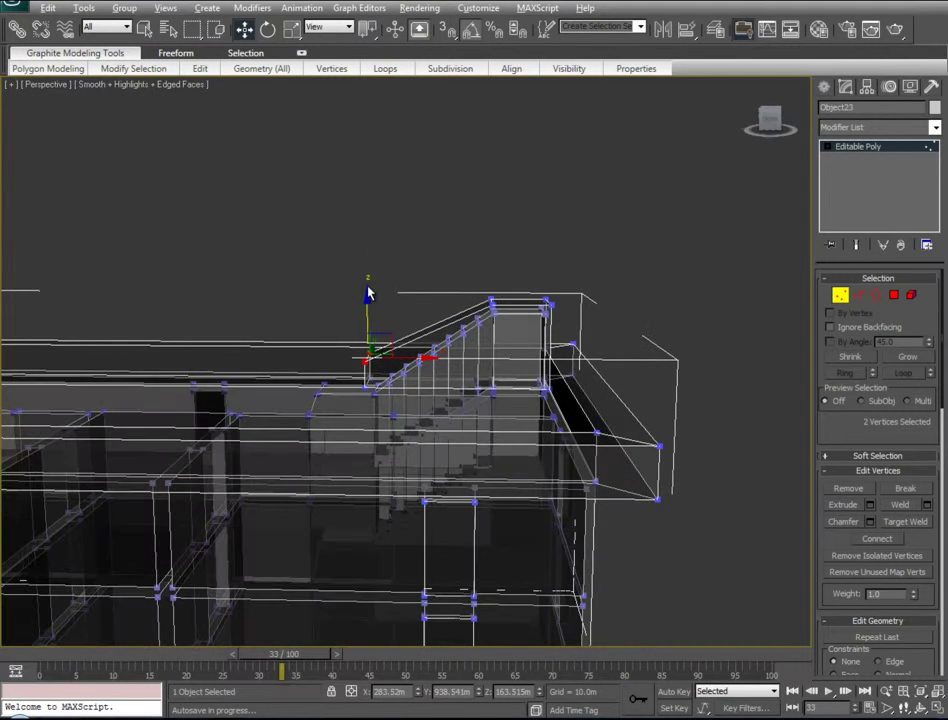
key("alt+x")
left_click_drag(369, 309, 368, 320)
- Extrude the enclosure's sloped and flat top polygons with zero height and raise them slightly to form a thin cap
left_click(798, 307)
middle_click_drag(449, 328, 465, 340, "alt")
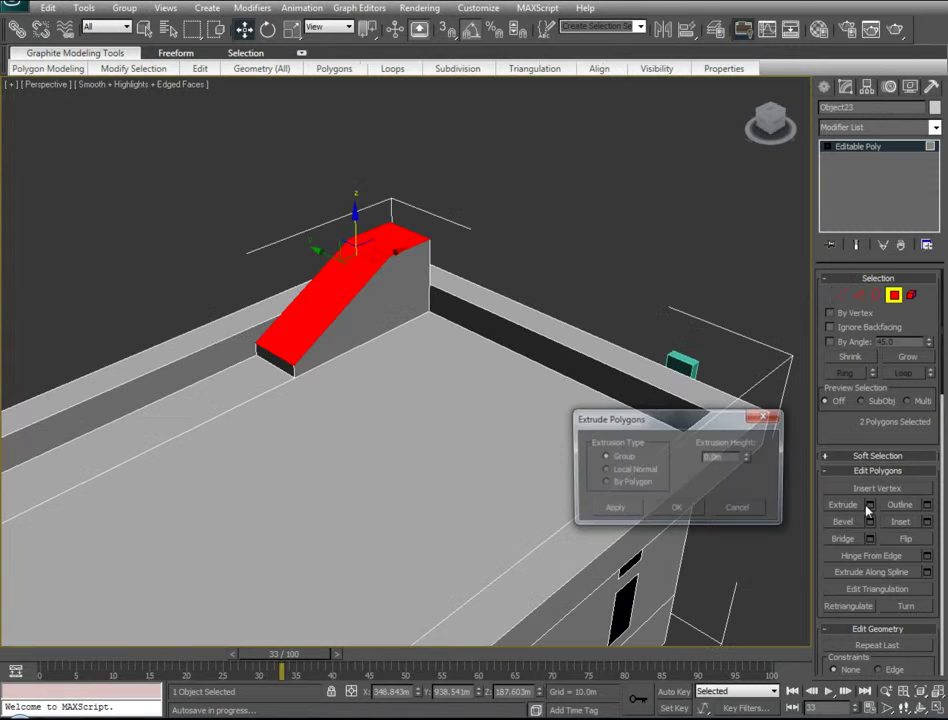
left_click(673, 508)
left_click_drag(356, 211, 356, 200)
middle_click_drag(356, 200, 354, 194, "alt")
- Extrude the narrow polygons at both ends of the enclosure's cap with zero height and clear the selection
left_click(268, 344)
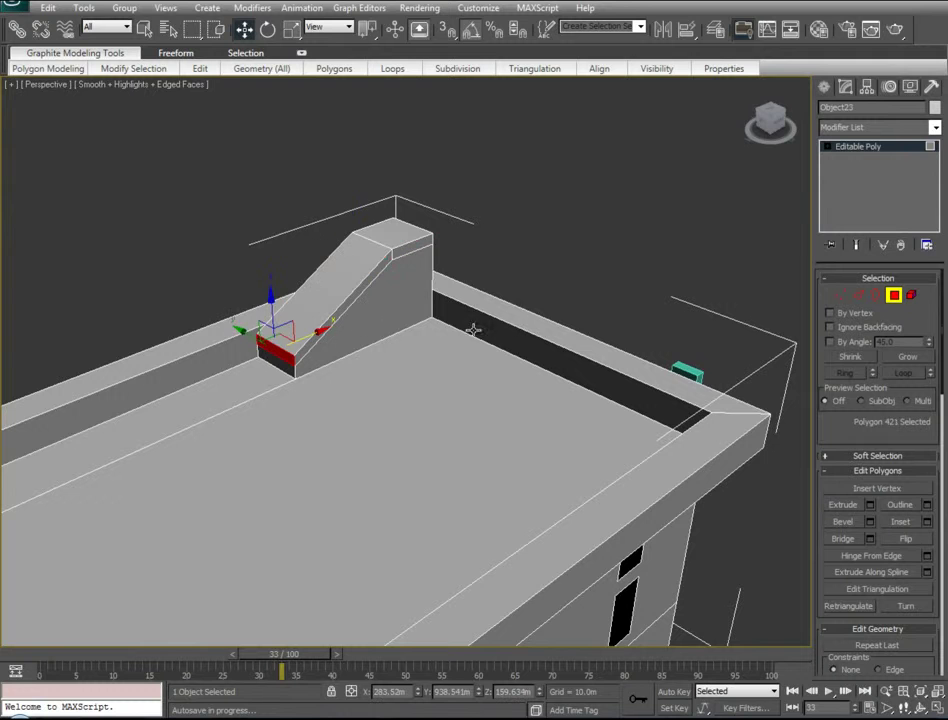
middle_click_drag(762, 362, 571, 366, "alt")
left_click(620, 314, "ctrl")
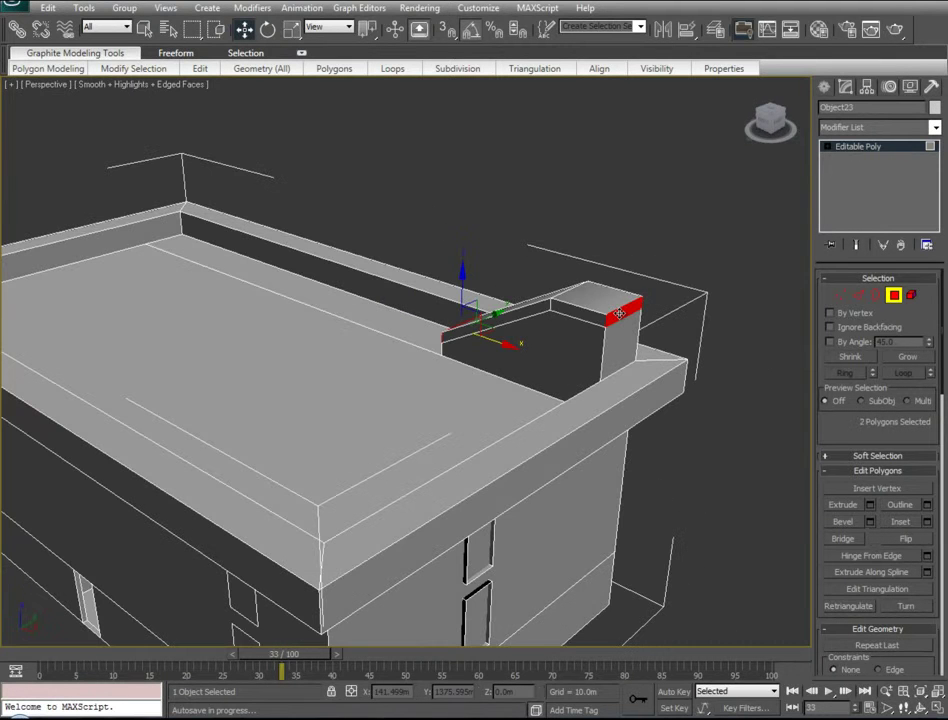
left_click(870, 505)
left_click(673, 510)
left_click(716, 254)
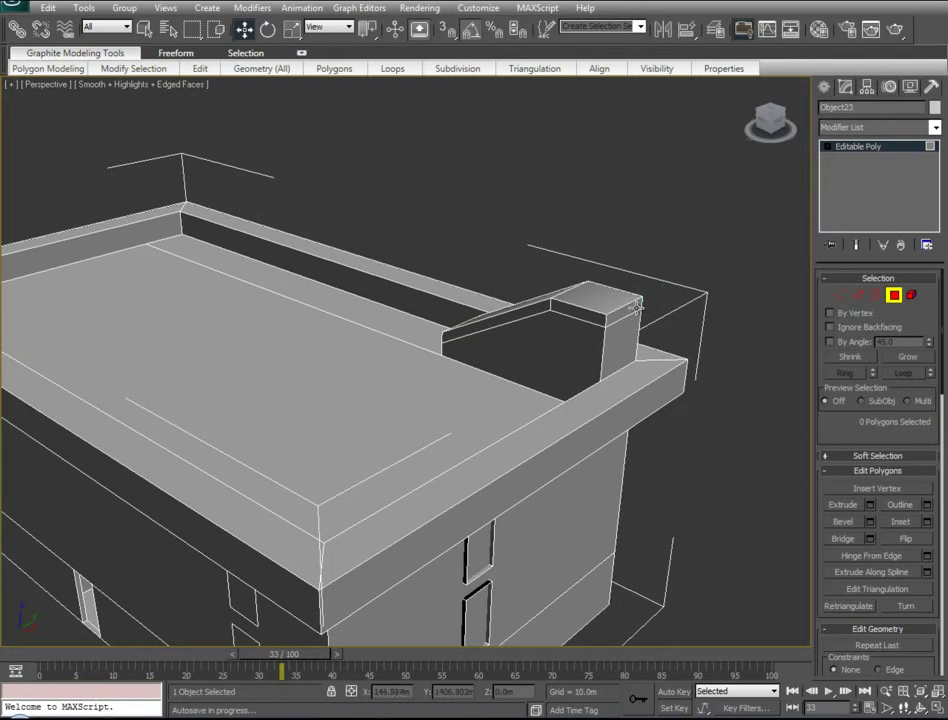
- Pull the cap's upper-end and lower-end polygons outward one at a time to create overhangs at both ends
left_click(636, 309)
left_click(621, 316)
left_click_drag(666, 321, 678, 325)
middle_click_drag(455, 366, 542, 363, "alt")
left_click(325, 340)
left_click_drag(376, 334, 352, 336)
- Extrude the four polygons along the cap's roof-facing long side with zero height and pull them outward about 7 m as an overhang
left_click(518, 267)
left_click(485, 264, "ctrl")
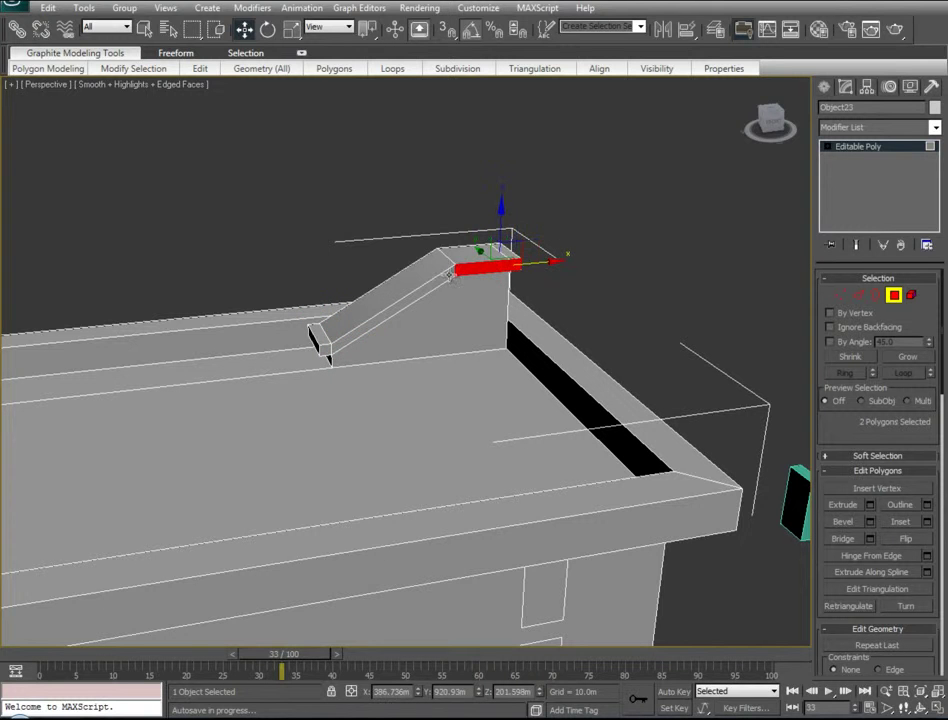
left_click(427, 289, "ctrl")
left_click(327, 349, "ctrl")
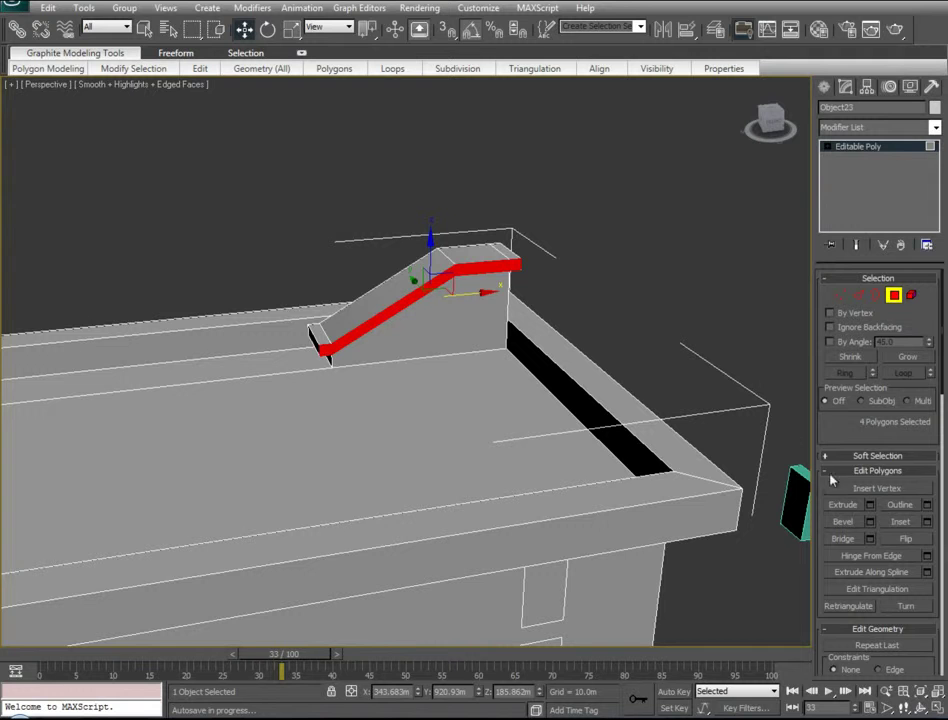
left_click(871, 509)
left_click(673, 508)
mouse_move(398, 417)
middle_mouse_down("alt")
mouse_move(472, 482)
mouse_move(390, 405)
middle_mouse_up("alt")
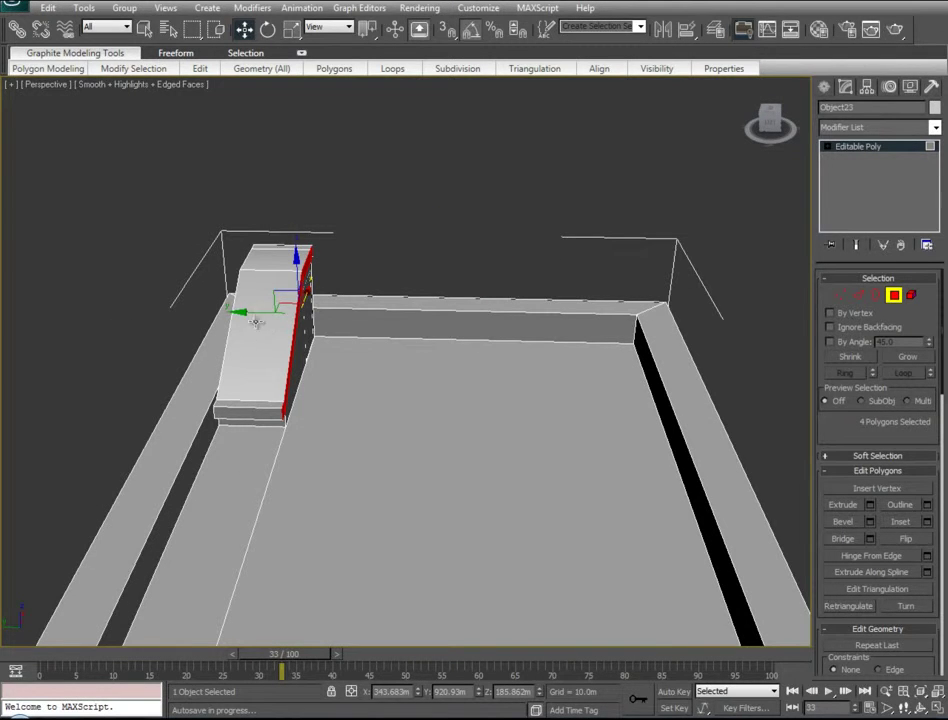
left_click_drag(254, 314, 266, 314)
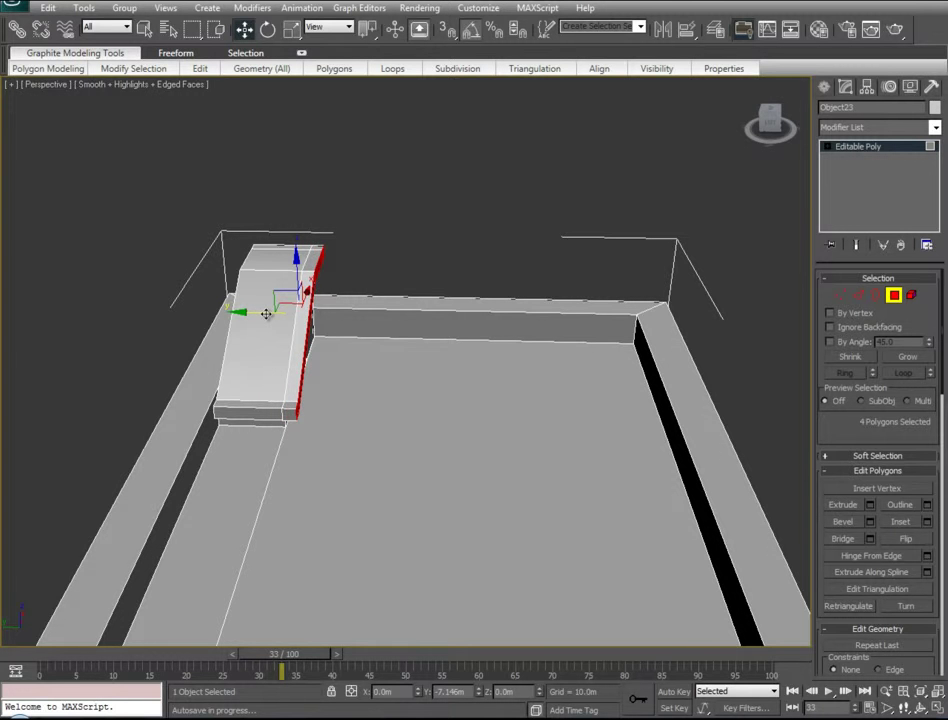
left_click(440, 261)
- Insert a vertex on the base edge of the enclosure's long side wall, below the cap's bend
middle_click_drag(391, 307, 493, 326, "alt")
left_click(859, 297)
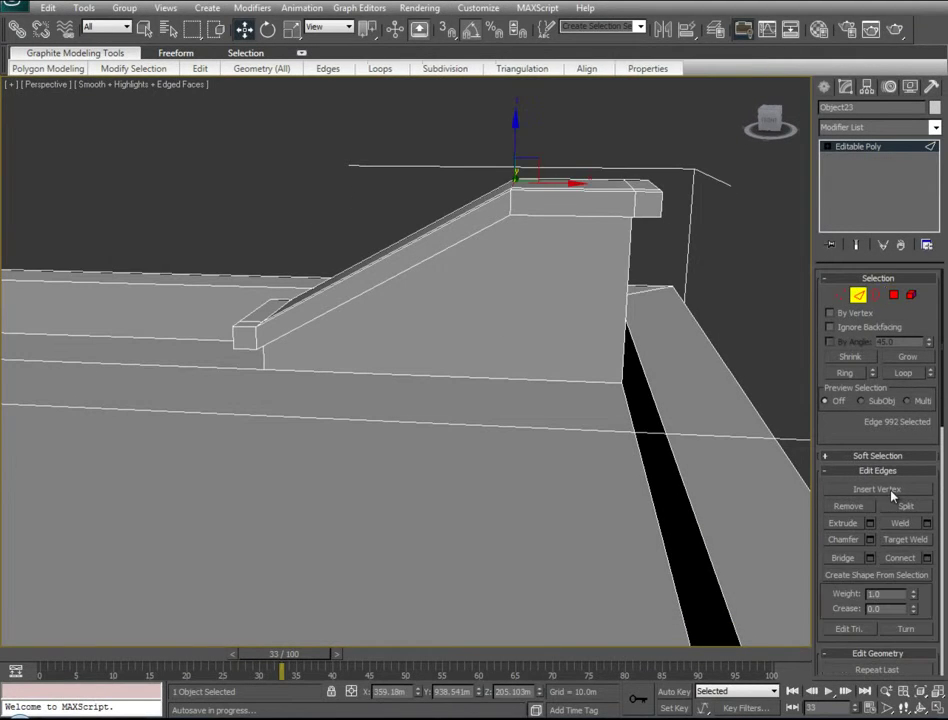
left_click(890, 490)
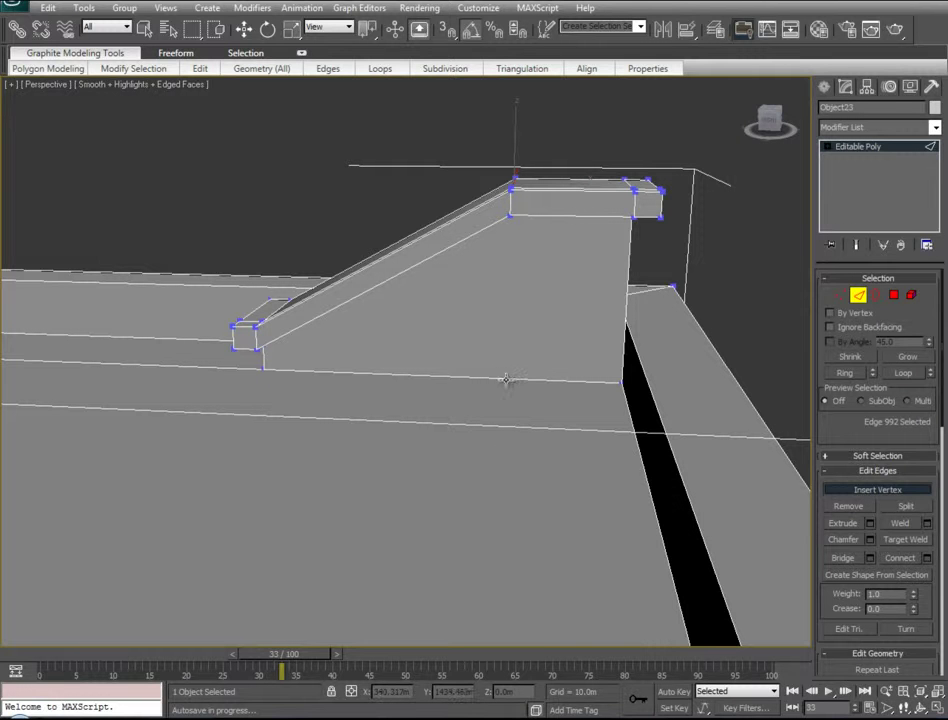
key("1")
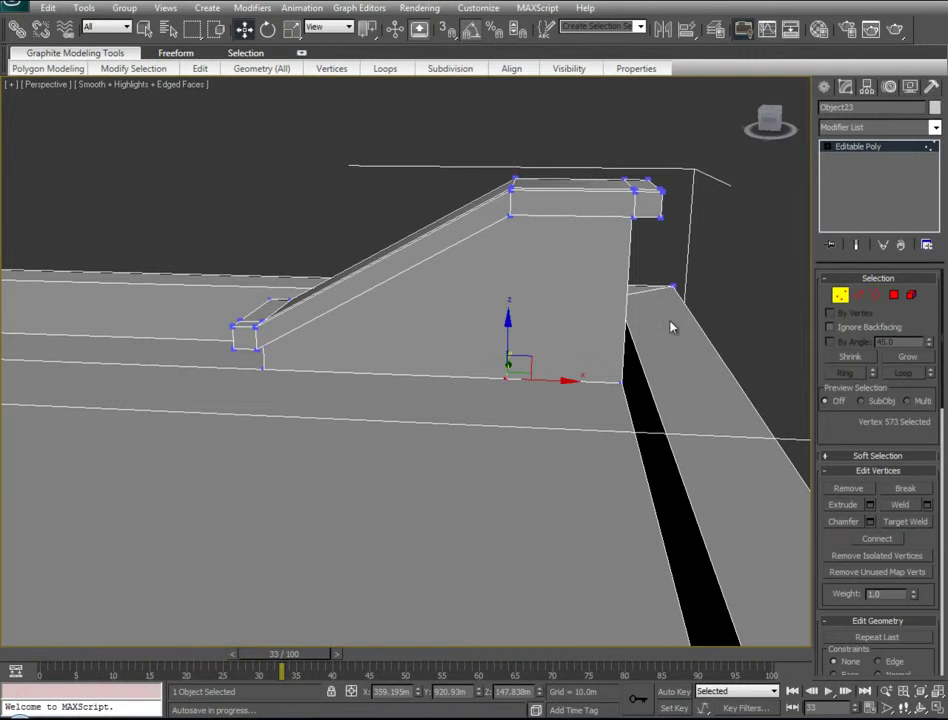
- Connect the base vertex to the wall vertex at the cap's bend and select the rectangular wall polygon this separates
middle_click_drag(490, 346, 506, 320, "alt")
key("alt+x")
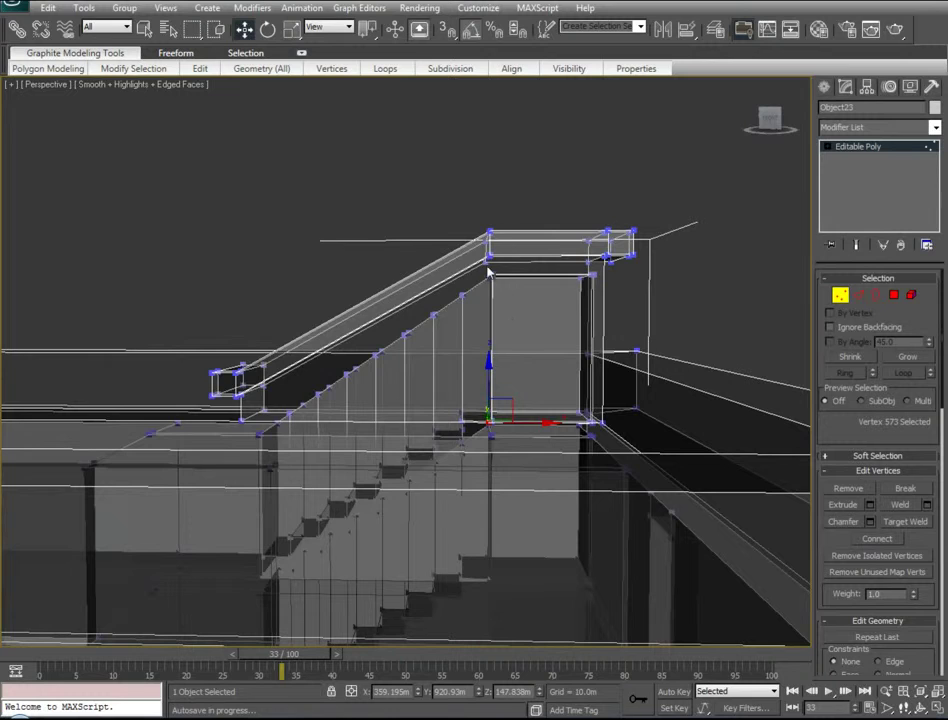
middle_click_drag(452, 348, 565, 396, "alt")
scroll(364, 250, "up", 3)
left_click(387, 186, "ctrl")
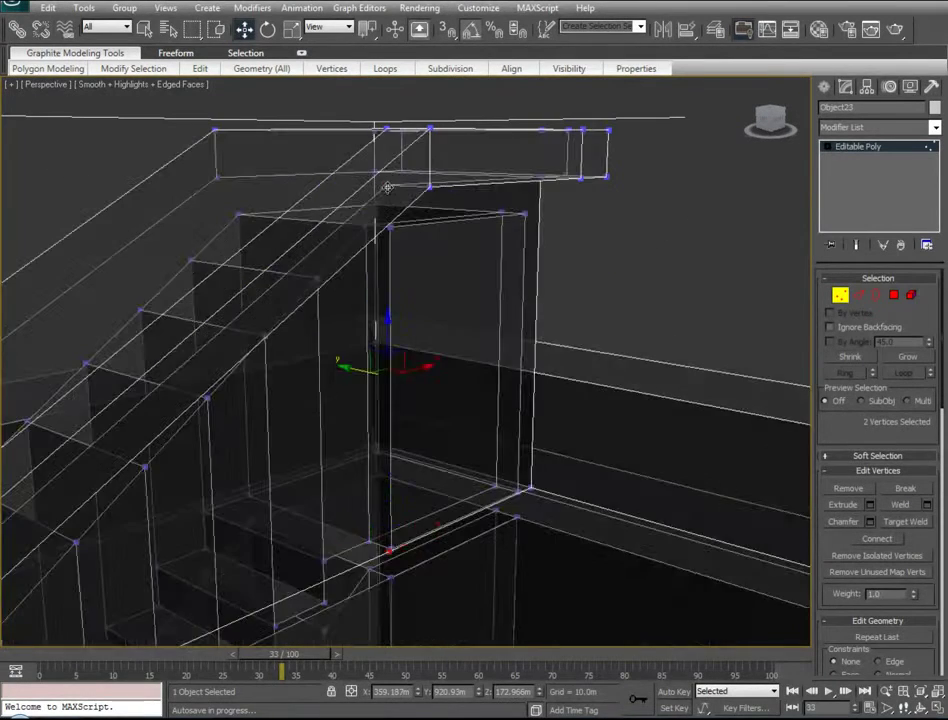
key("alt+x")
right_click(432, 362)
left_click(395, 370)
middle_click_drag(395, 370, 483, 358, "alt")
scroll(590, 373, "down", 3)
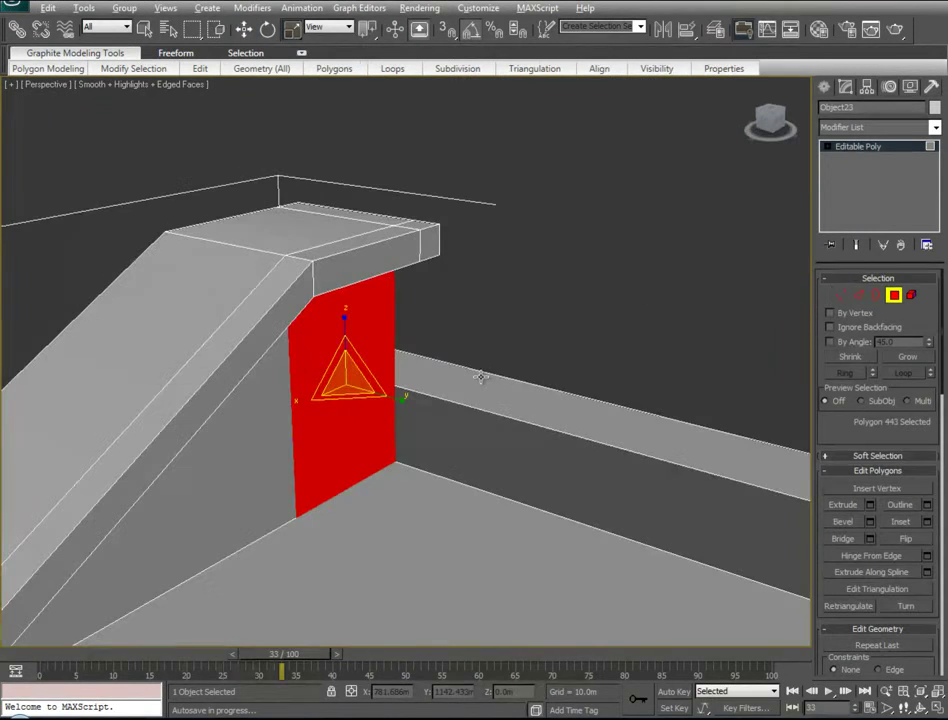
- Connect the rectangular wall section's two vertical edges and raise the new horizontal edge to the stairwell's inner ceiling height
key("f")
scroll(478, 376, "up", 5)
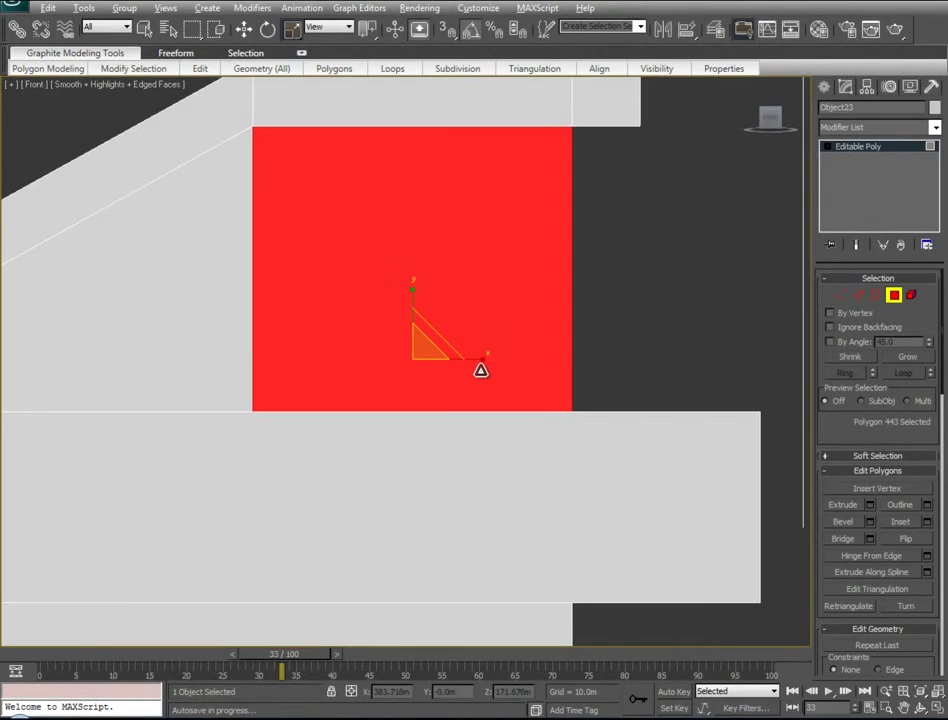
key("alt+x")
left_click(860, 295)
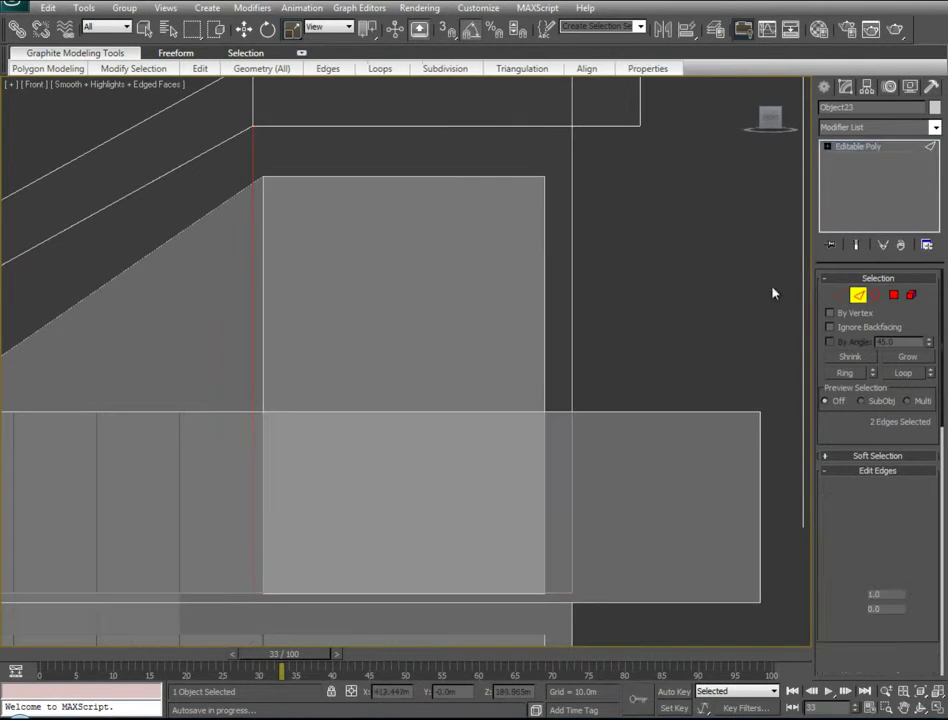
left_click(570, 173)
left_click(253, 168, "ctrl")
right_click(256, 185)
left_click(241, 236)
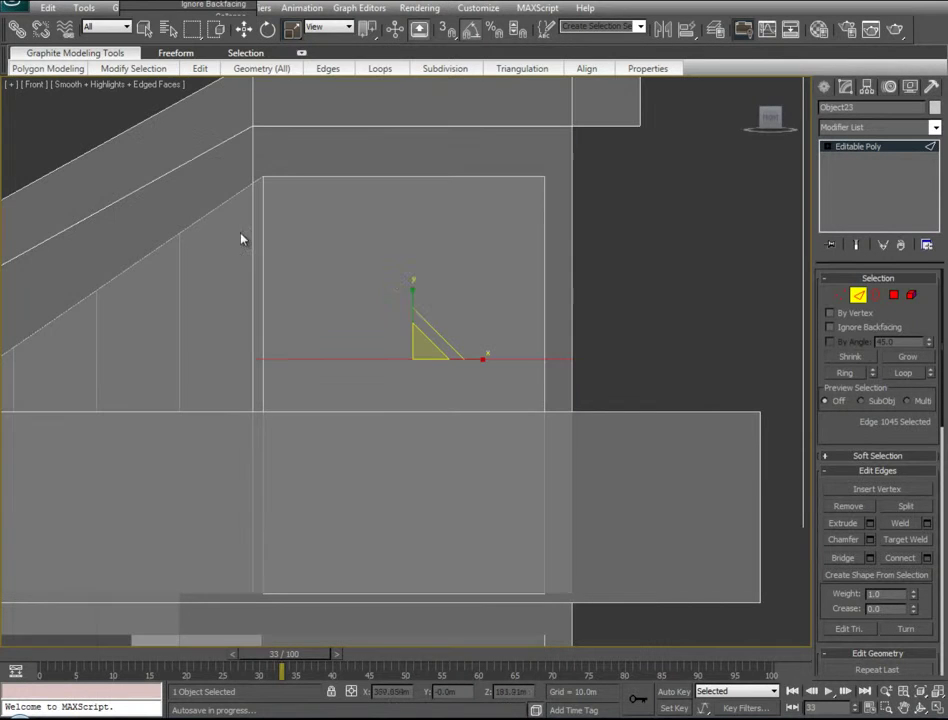
key("w")
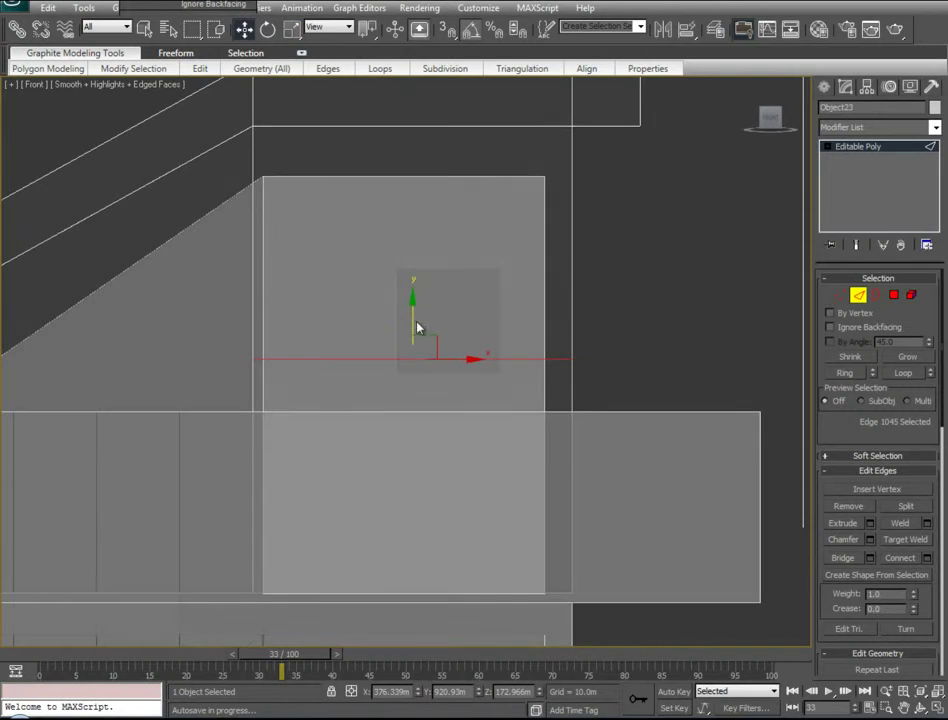
left_click_drag(412, 313, 447, 133)
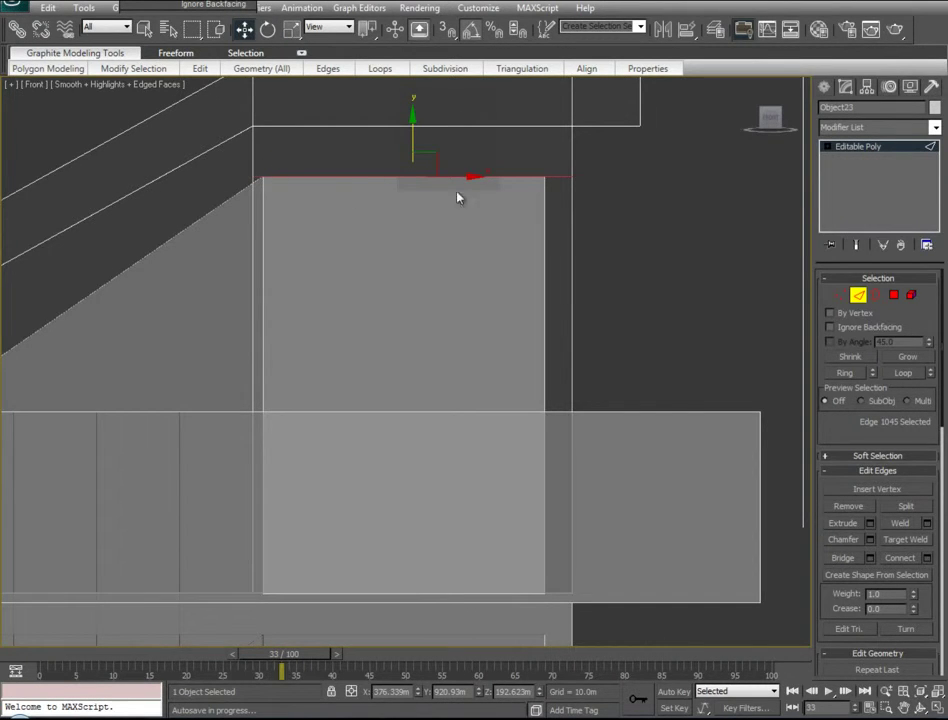
- Connect the wall section's top and base edges and move the new vertical edge to the inner wall's stair-side edge
key("p")
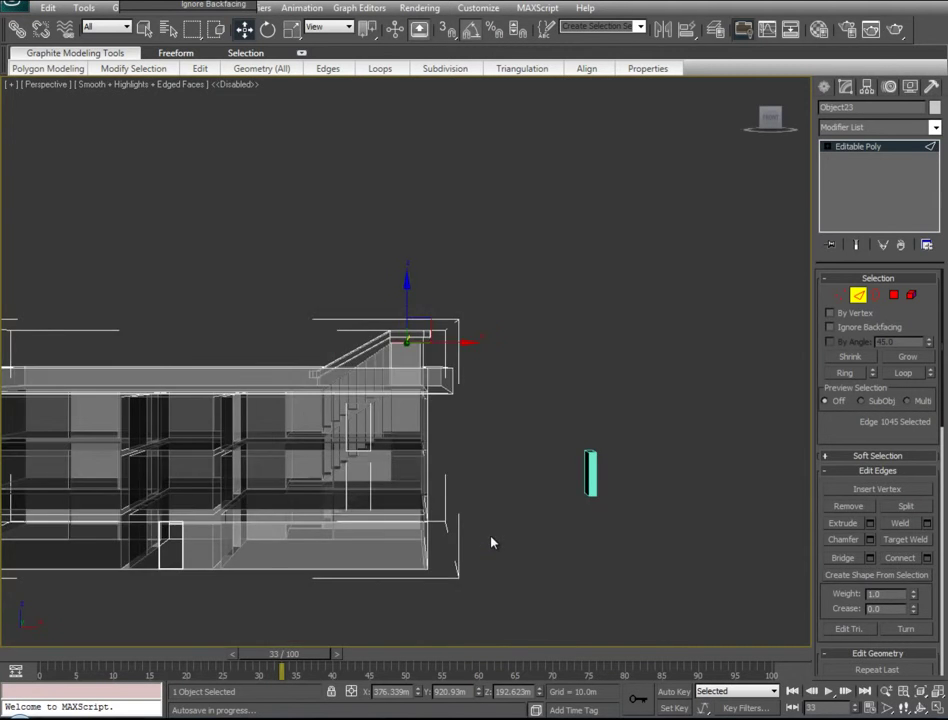
key("z")
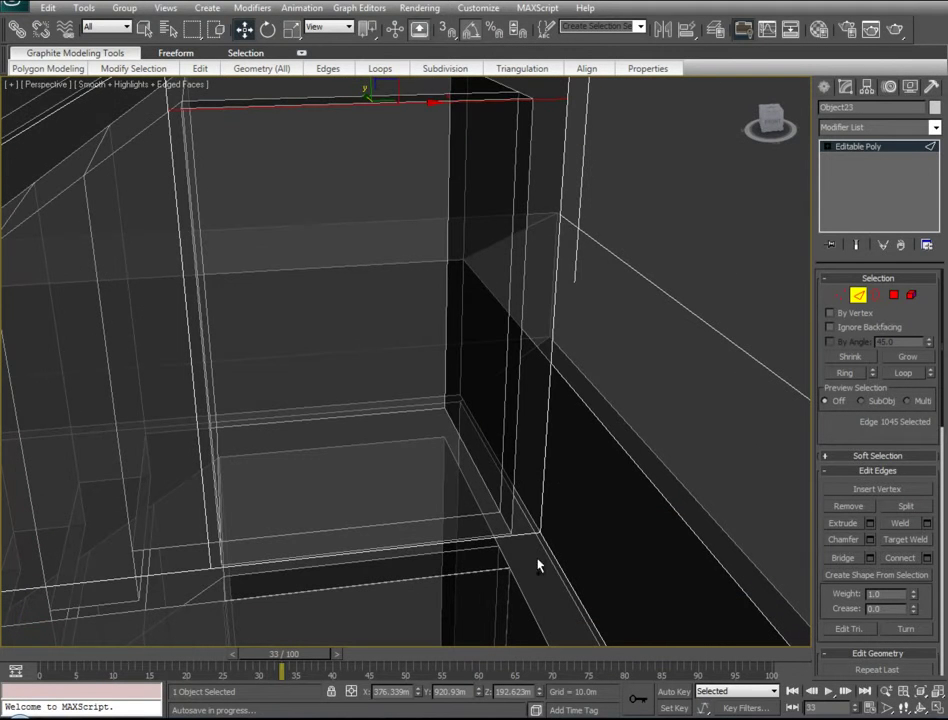
left_click(527, 533, "ctrl")
right_click(522, 539)
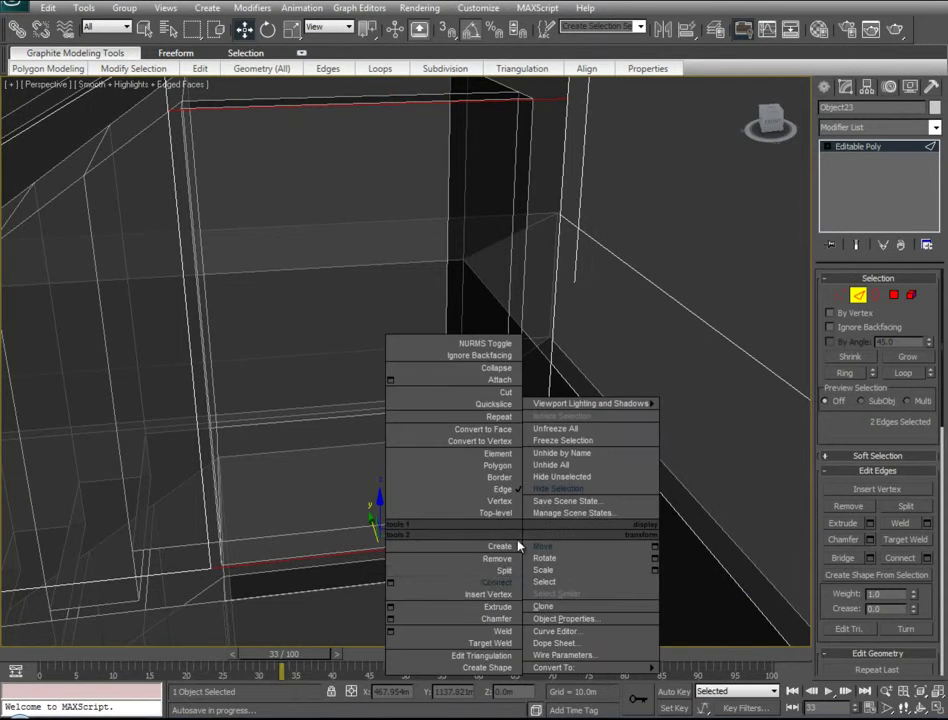
left_click(491, 586)
left_click_drag(430, 344, 323, 365)
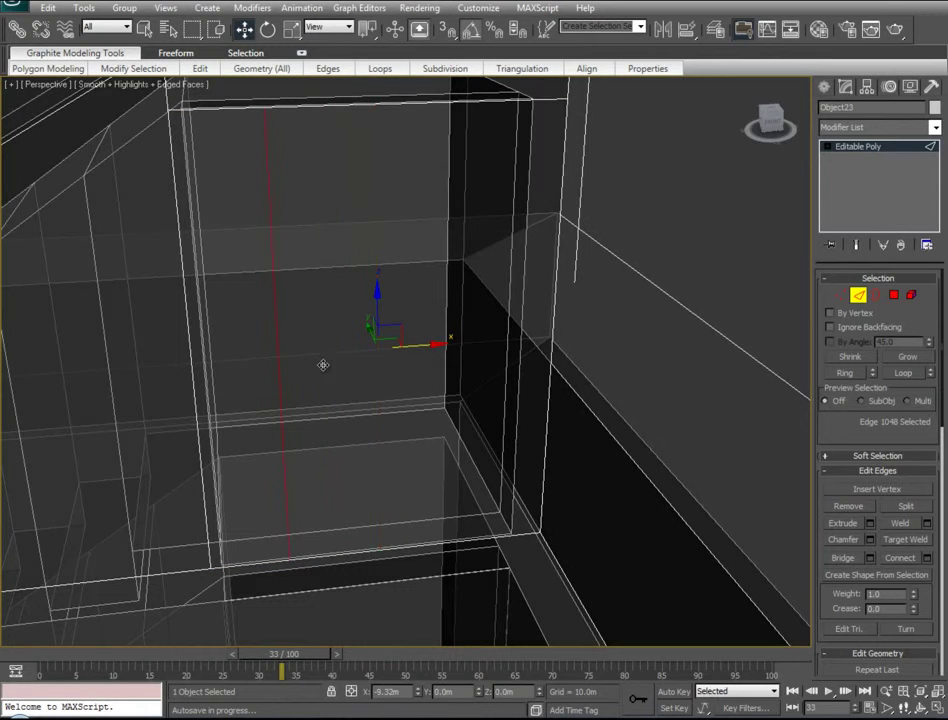
left_click_drag(266, 378, 258, 386)
- Connect the remaining top and base edges and move the second vertical edge about 13.5 m to the inner wall's far edge
left_click(551, 101)
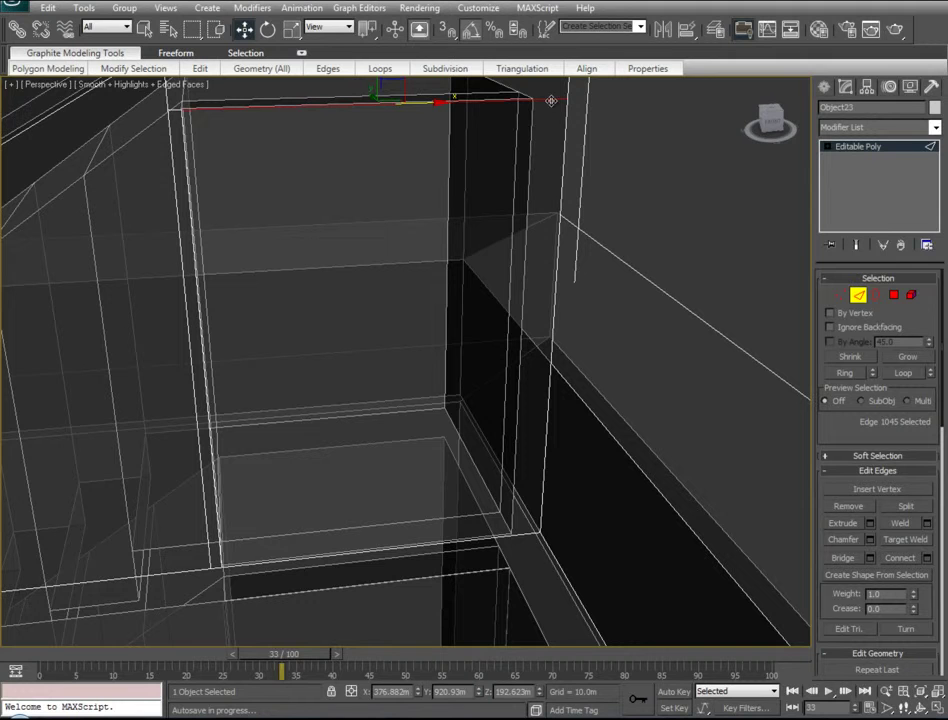
left_click(527, 536, "ctrl")
right_click(529, 533)
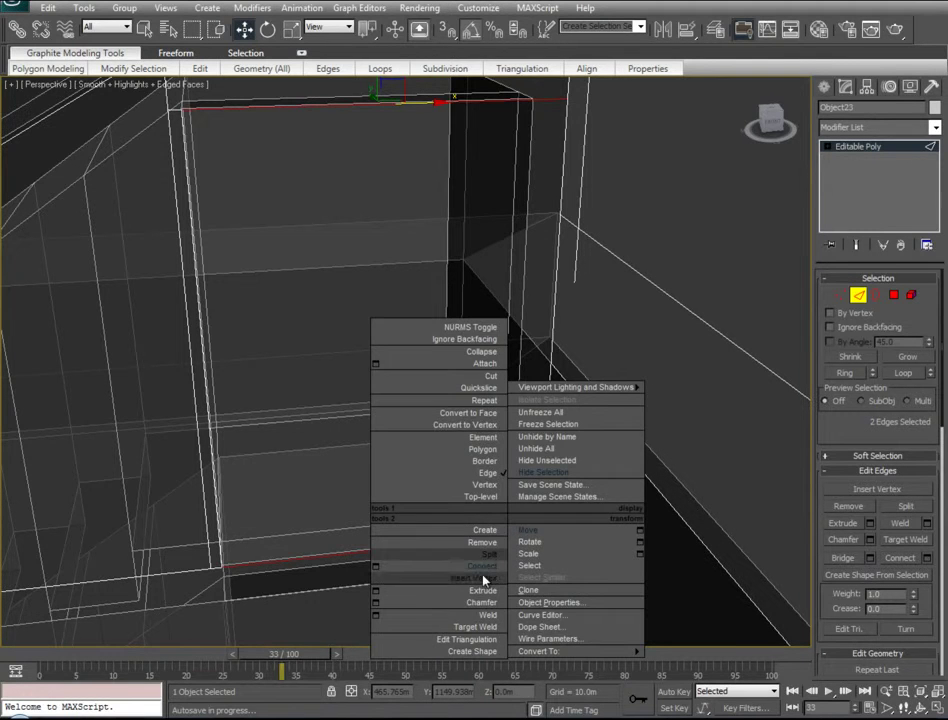
left_click(483, 576)
key("f")
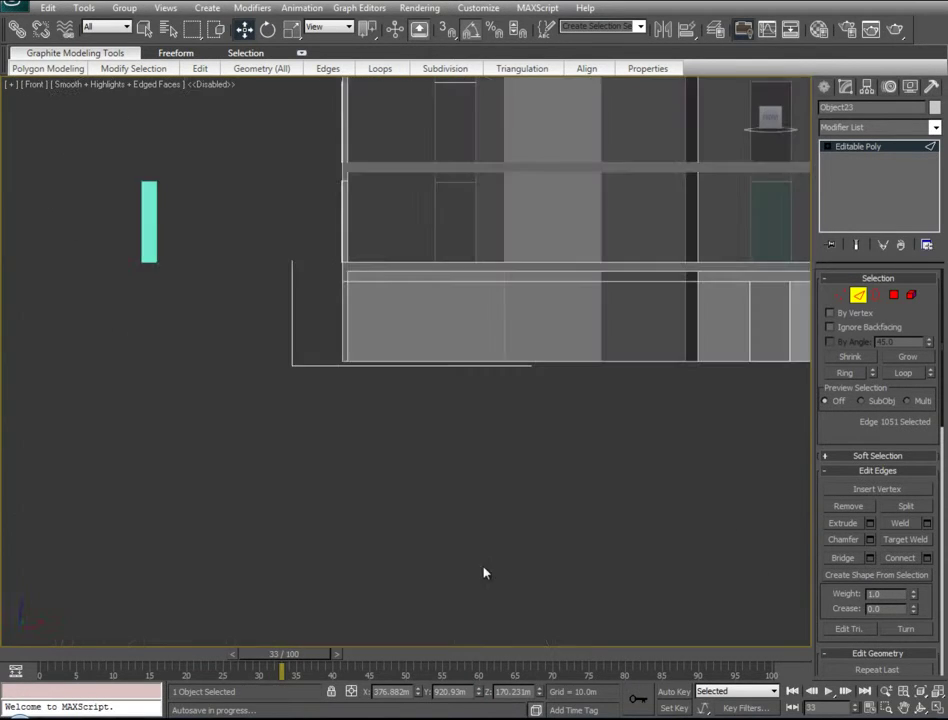
key("z")
left_click_drag(465, 360, 604, 357)
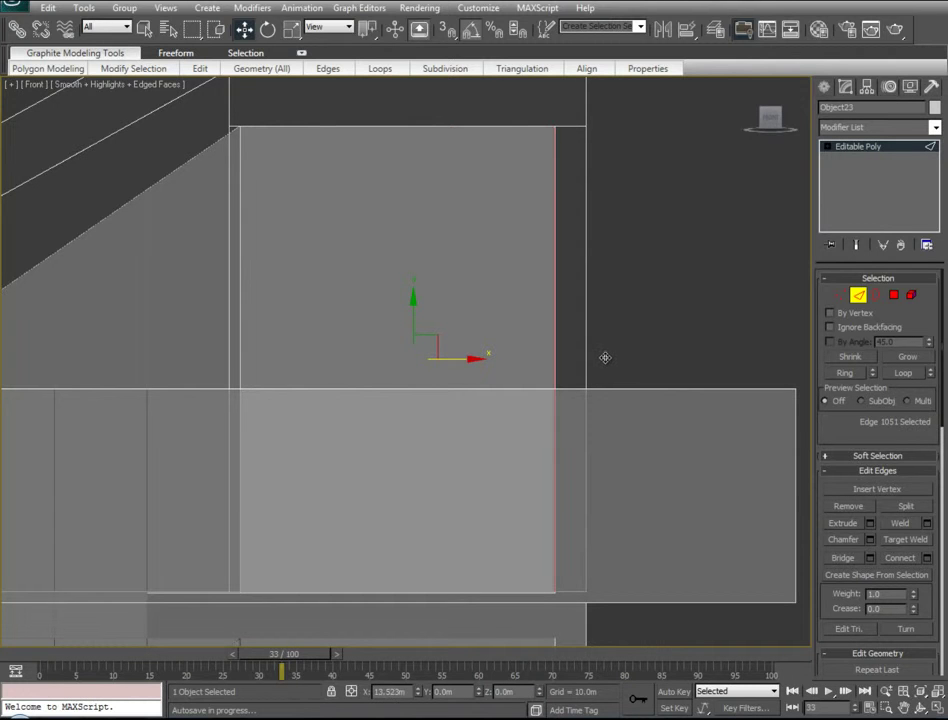
- Delete the polygon framed by the new edges to open a doorway in the enclosure's side wall
key("p")
key("z")
mouse_move(430, 397)
middle_mouse_down("alt")
mouse_move(496, 449)
mouse_move(550, 440)
middle_mouse_up("alt")
key("alt+x")
left_click(893, 295)
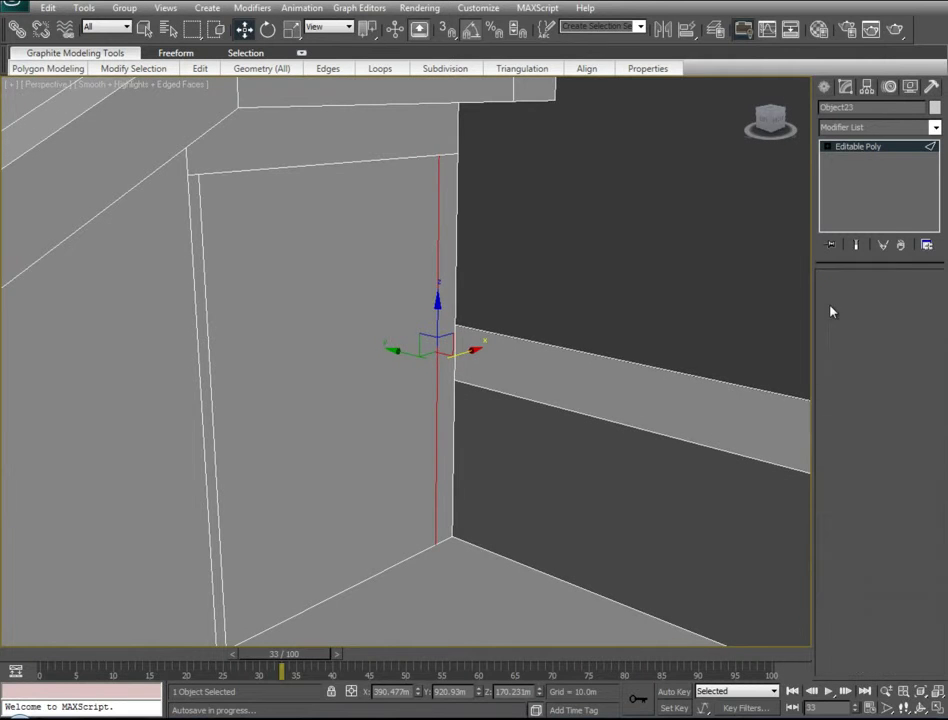
key("4")
left_click(391, 311)
key("Delete")
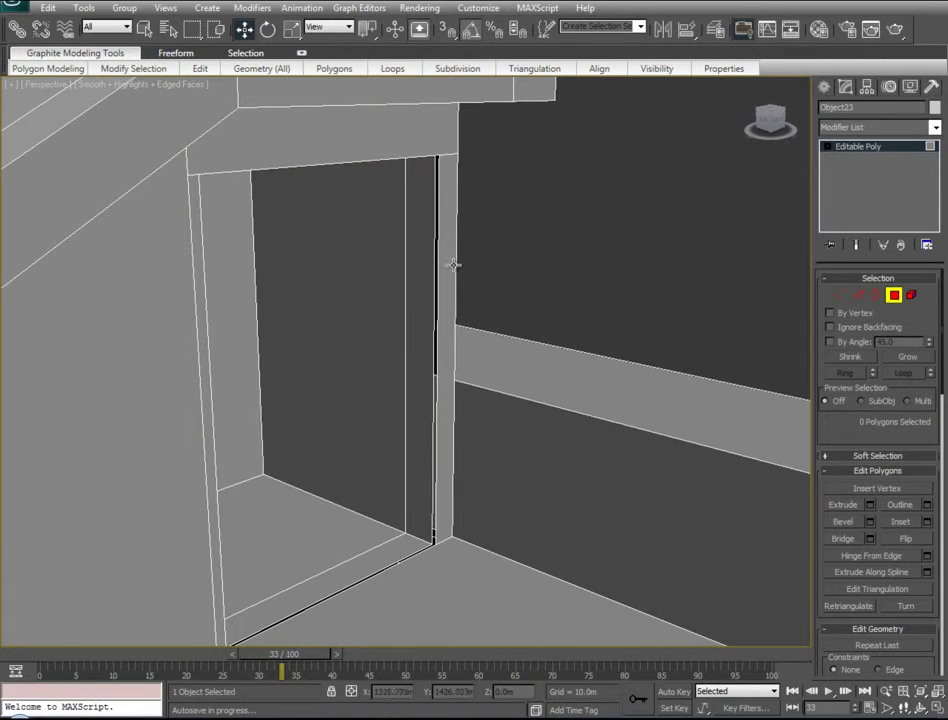
- Select the edge loop around the inner wall's doorway and move it out against the outer wall's opening
left_click(858, 295)
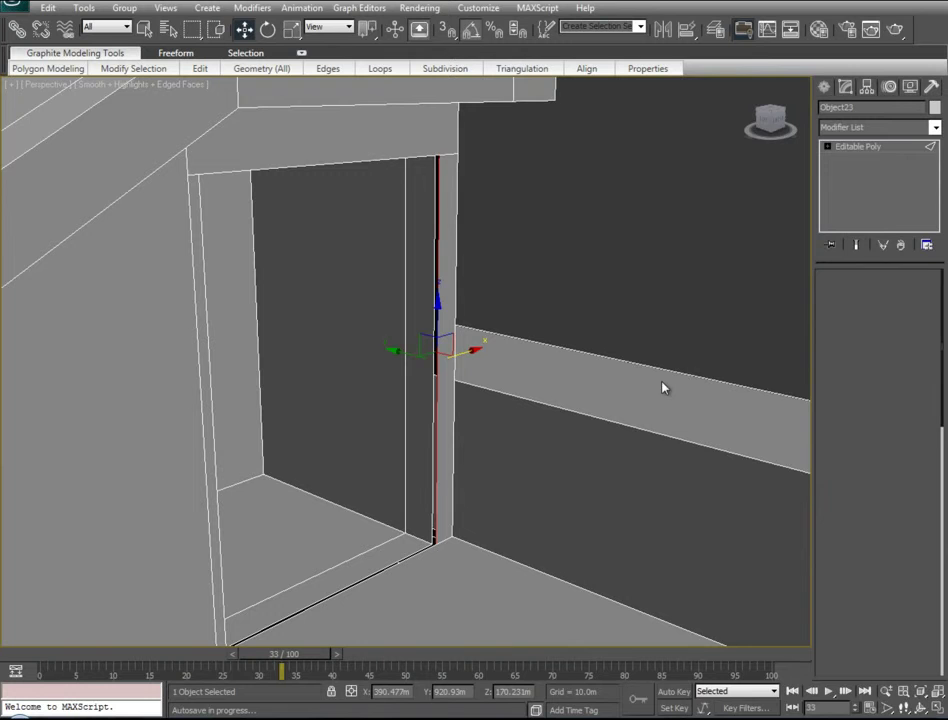
left_click(430, 493)
left_click(903, 373)
left_click_drag(298, 378, 303, 381)
- Weld the overlapping inner and outer vertices at the four corners of the doorway
left_click(841, 296)
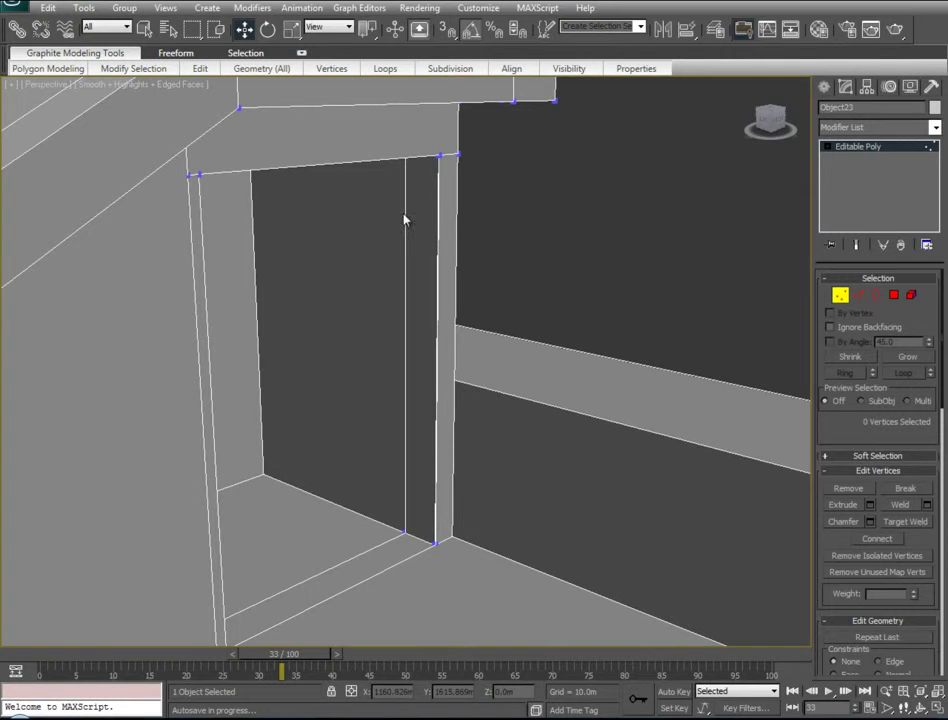
left_click_drag(428, 175, 426, 176)
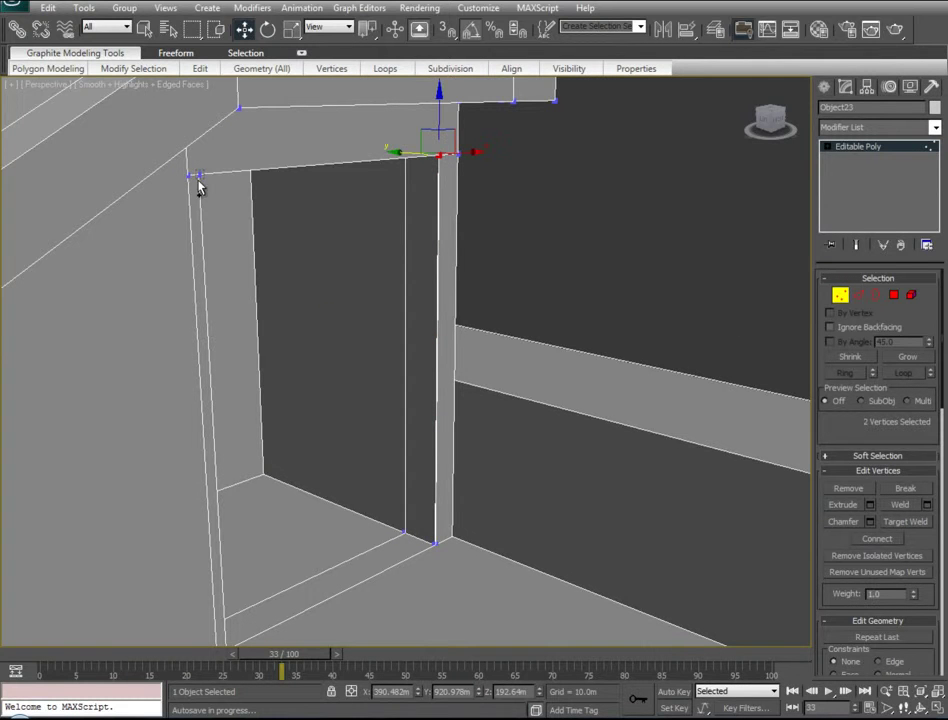
left_click_drag(198, 186, 180, 165, "ctrl")
left_click_drag(447, 540, 424, 555, "ctrl")
middle_click_drag(364, 556, 440, 431)
left_click_drag(285, 574, 266, 538, "ctrl")
left_click(903, 507)
left_click(705, 256)
- Remove the surplus edges across the cap's top surface next to its side and end overhangs
middle_click_drag(668, 318, 567, 404, "alt")
scroll(594, 444, "down", 3)
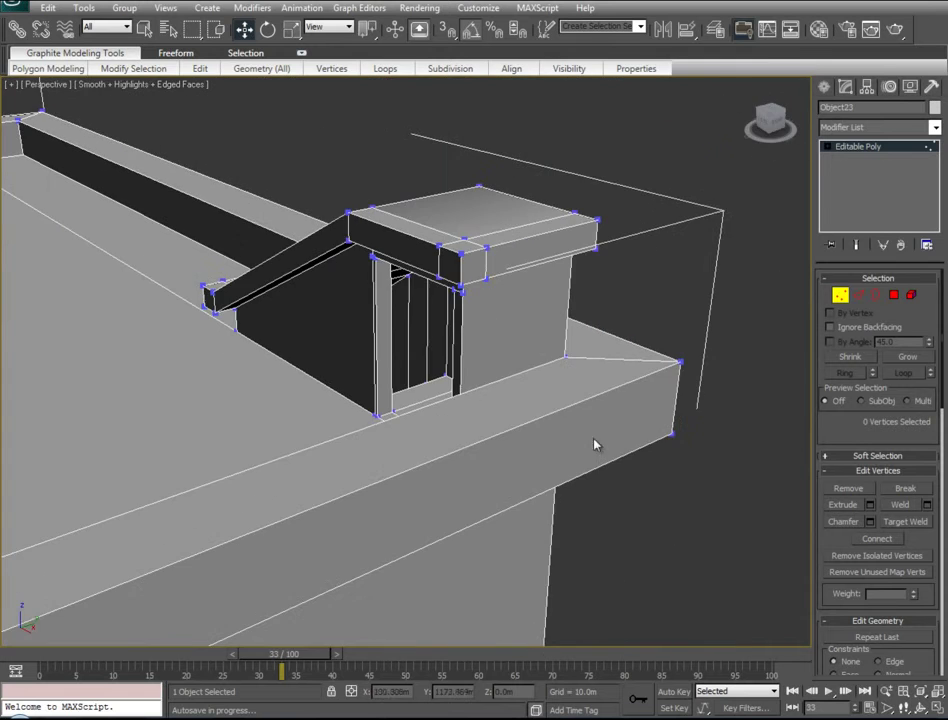
middle_click_drag(347, 436, 370, 383, "alt")
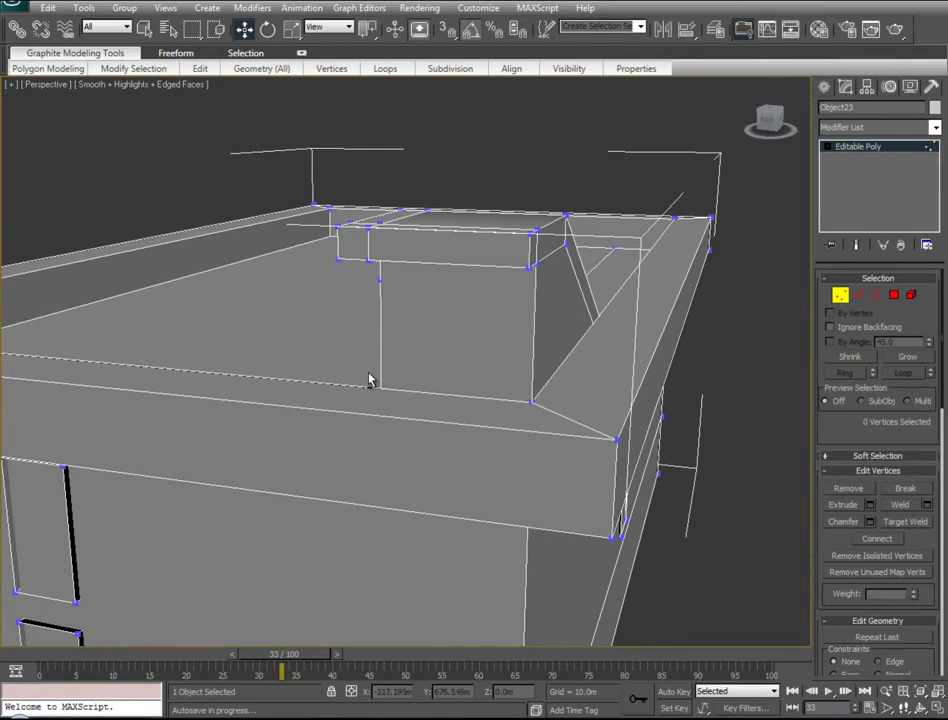
scroll(428, 453, "up", 3)
middle_click_drag(428, 453, 690, 377, "alt")
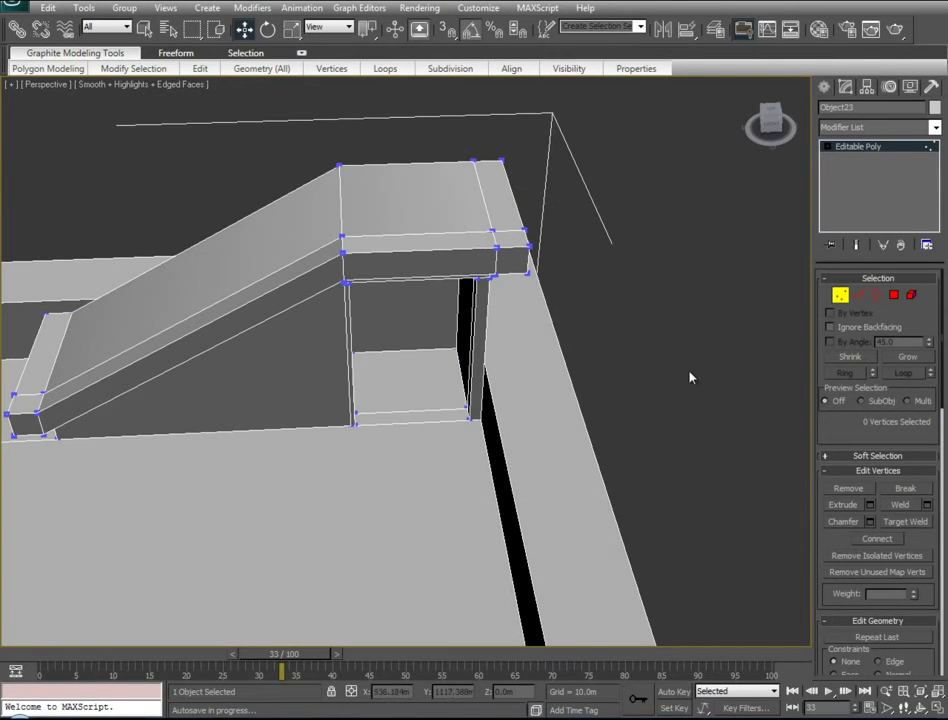
left_click(859, 296)
left_click(487, 214)
left_click(489, 220, "ctrl")
left_click_drag(489, 220, 506, 232)
left_click(473, 233)
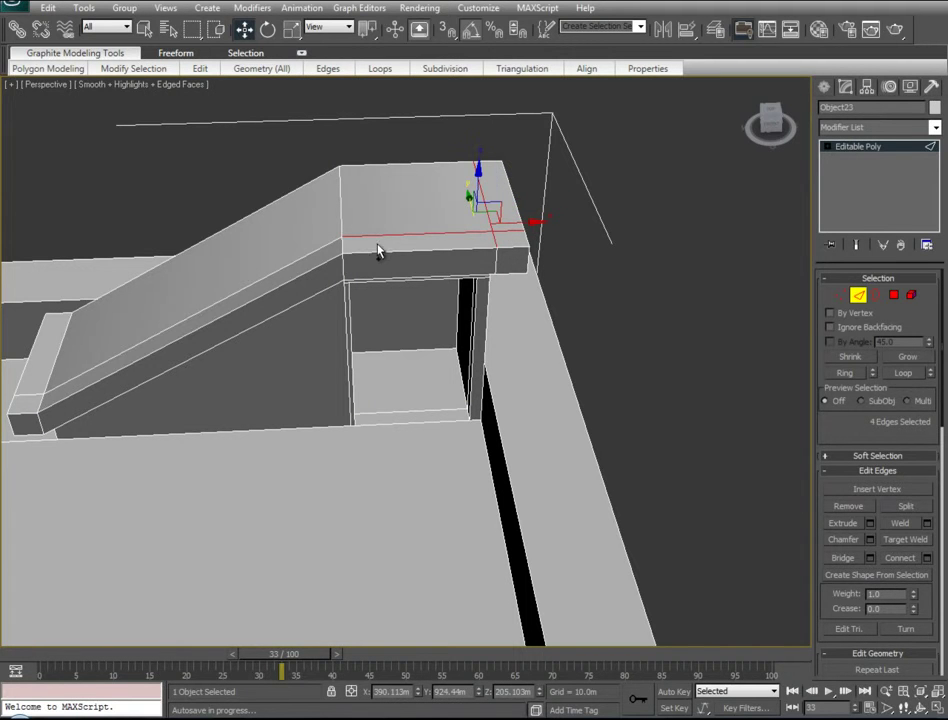
left_click(322, 248, "ctrl")
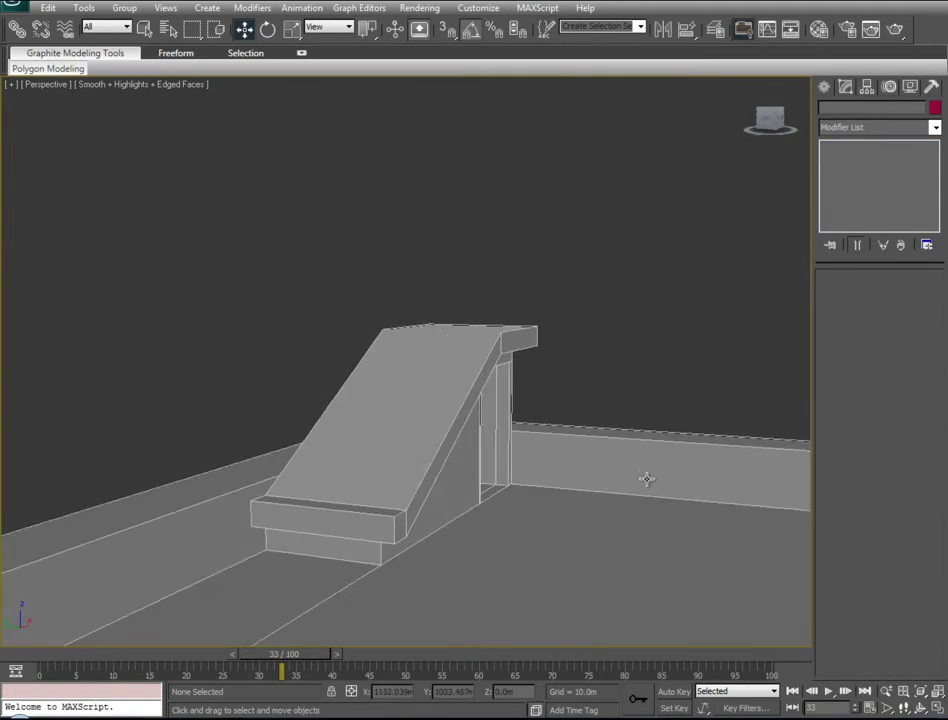
- Select the house and examine the whole building with its finished rooftop stair enclosure
scroll(602, 512, "down", 3)
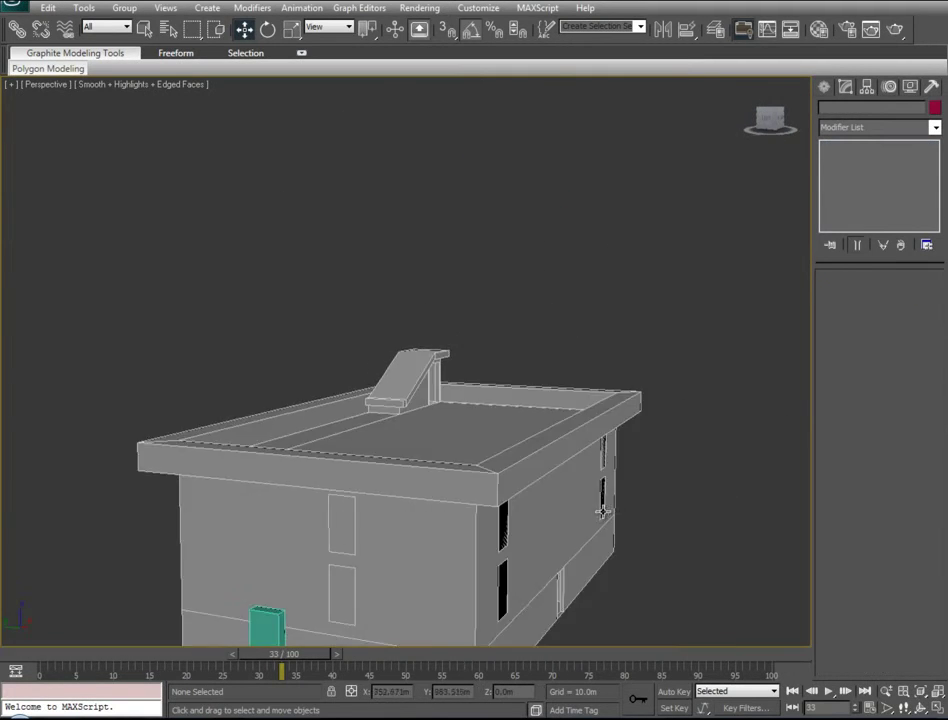
middle_click_drag(547, 505, 560, 606, "alt")
left_click(600, 529)
key("z")
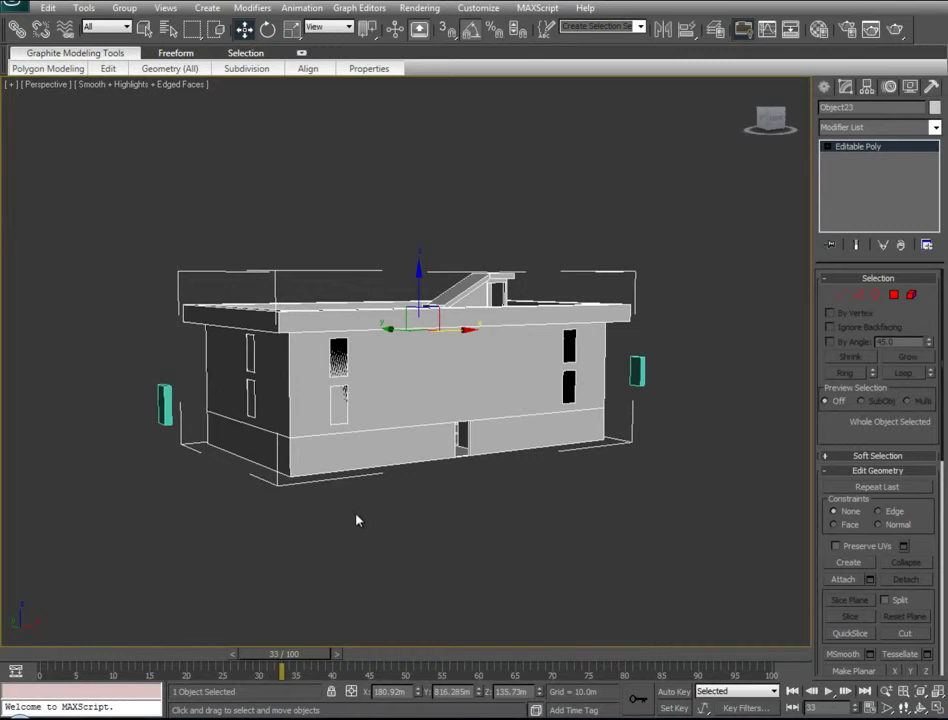
- Select the vertical corner edges of the upper outer walls and remove the overlapping outer wall surface covering the floor bands
middle_click_drag(421, 453, 564, 541, "alt")
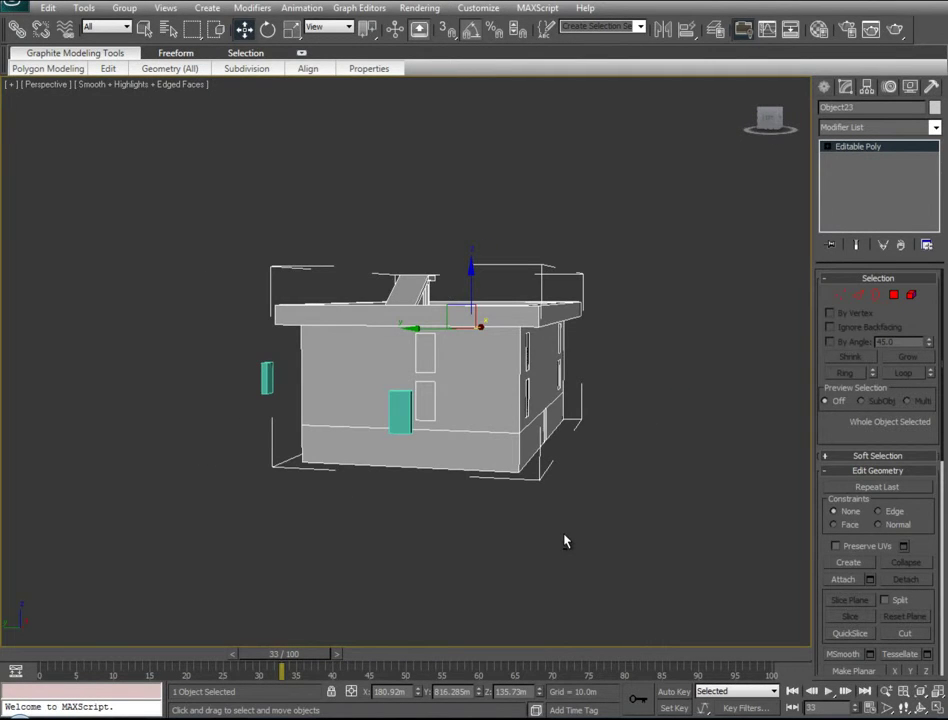
key("2")
middle_click_drag(658, 427, 421, 388, "alt")
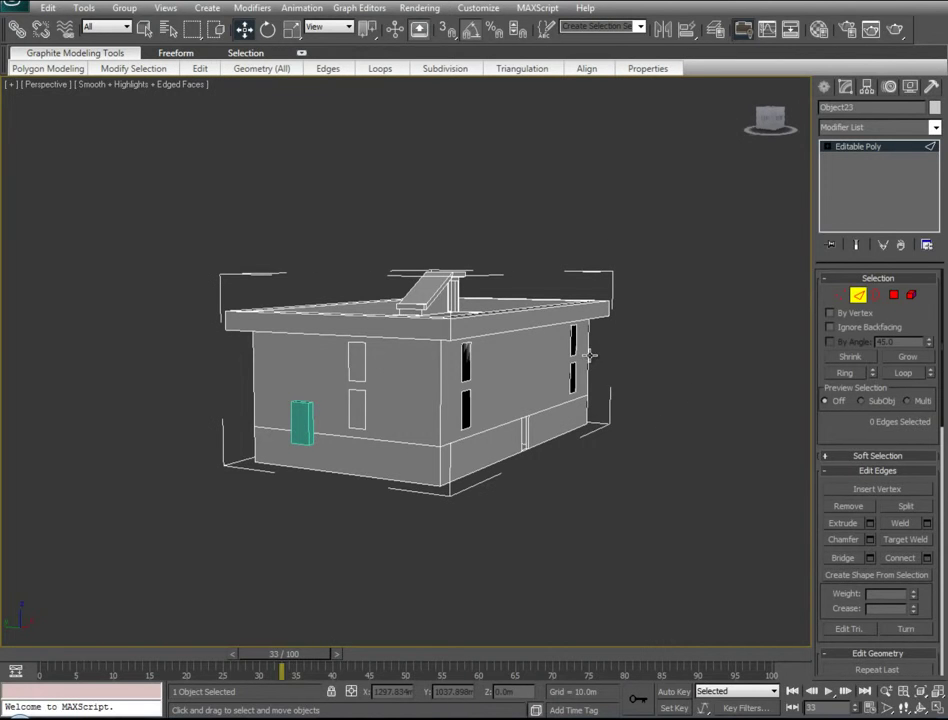
left_click(440, 376)
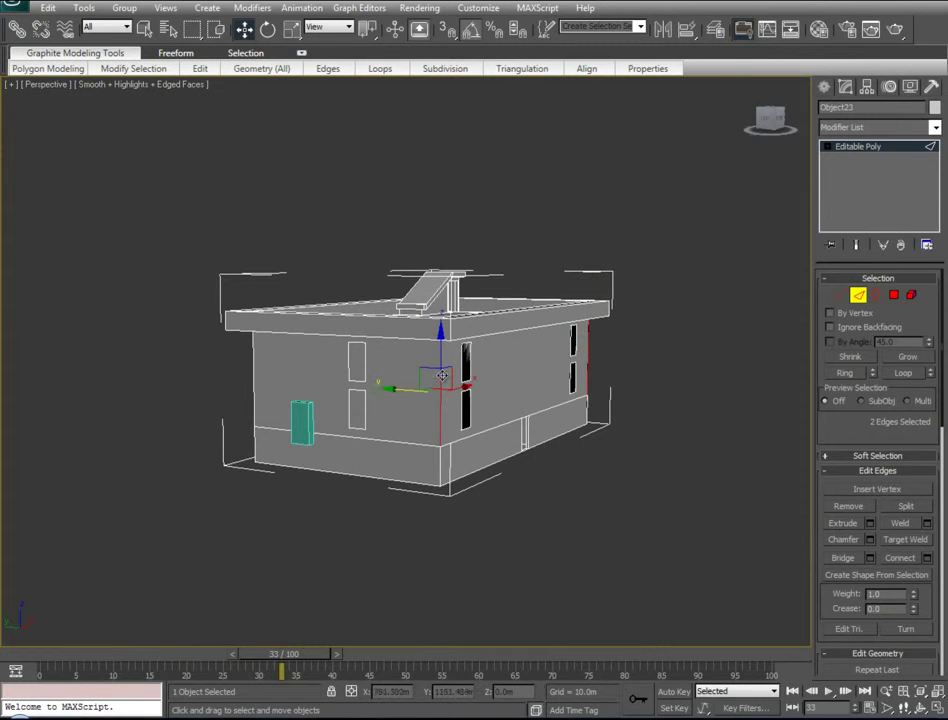
left_click(256, 390, "ctrl")
middle_click_drag(184, 459, 348, 462, "alt")
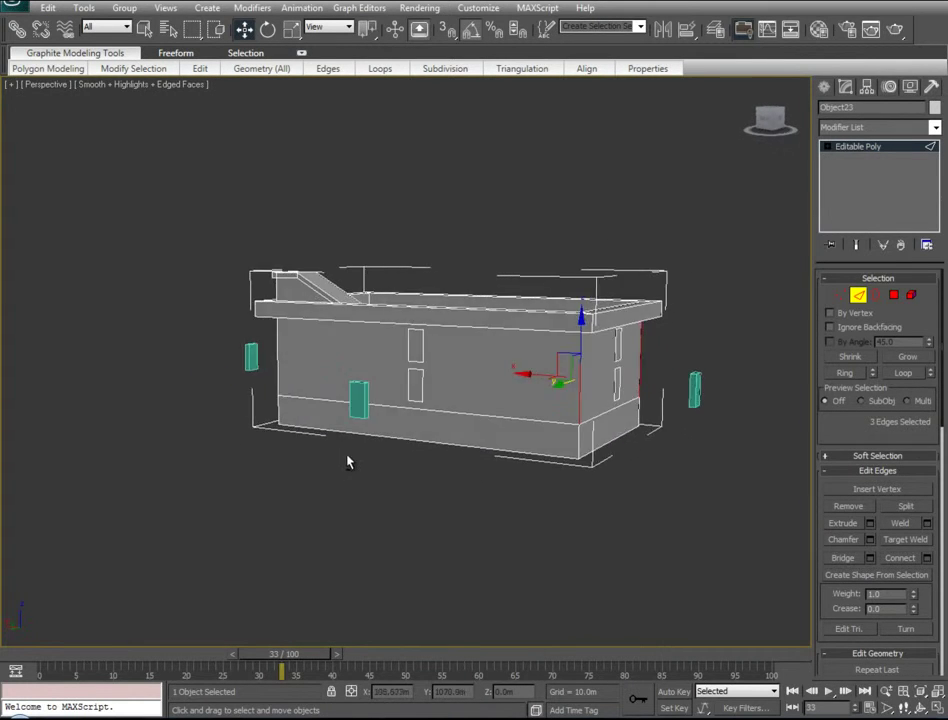
middle_click_drag(193, 444, 260, 370, "alt")
left_click(270, 358, "ctrl")
middle_click_drag(185, 432, 411, 372, "alt")
right_click(406, 372)
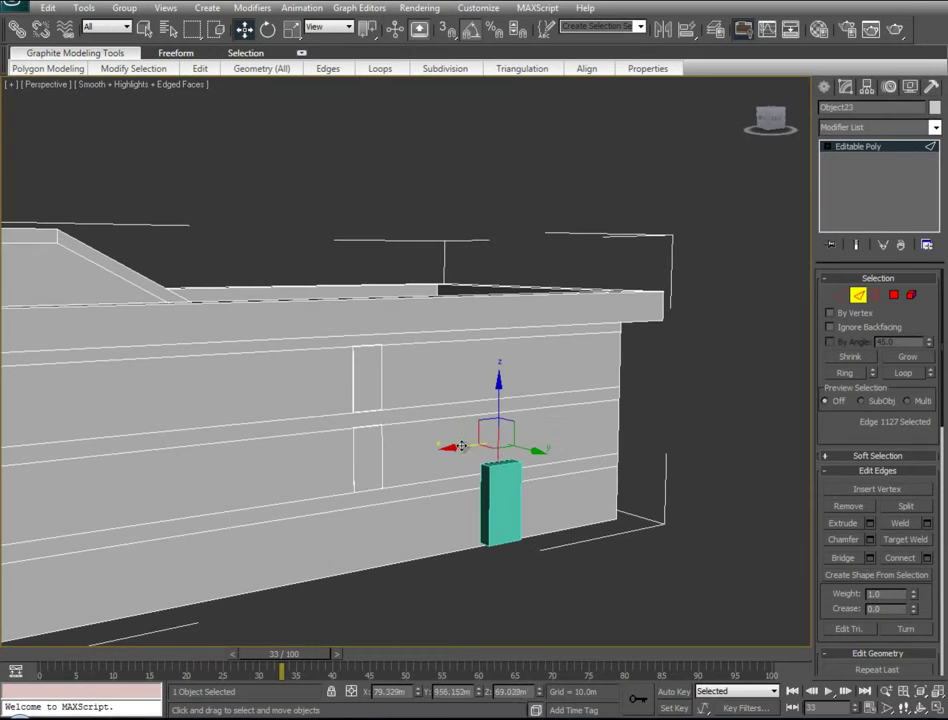
left_click_drag(350, 480, 347, 480)
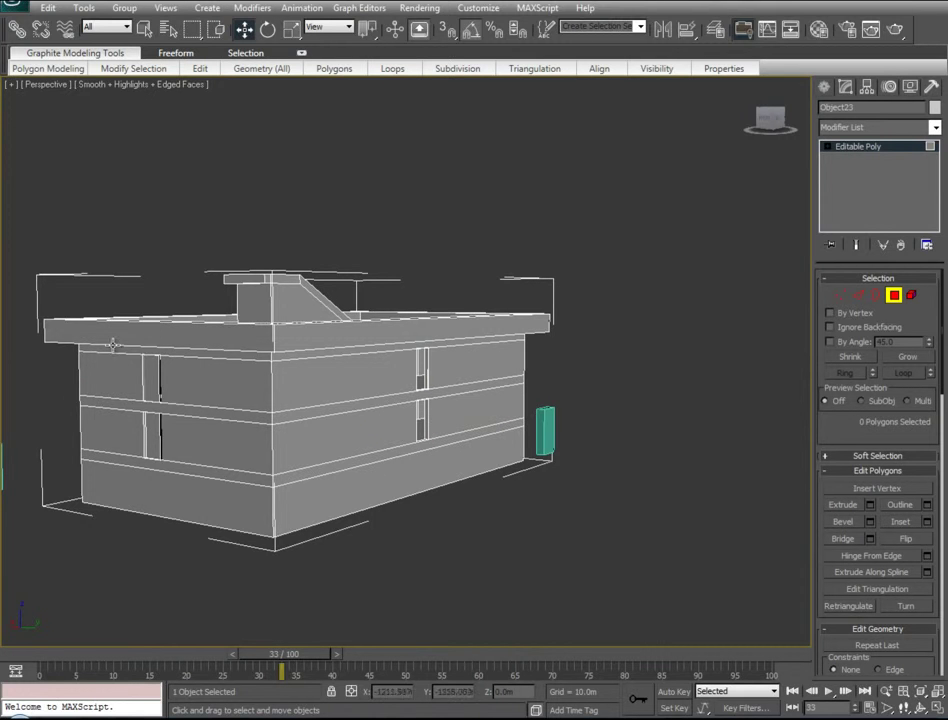
- Delete the polygons covering the upper and lower window openings on the end wall beside the stair enclosure
left_click(147, 376)
key("Delete")
left_click(152, 440)
key("Delete")
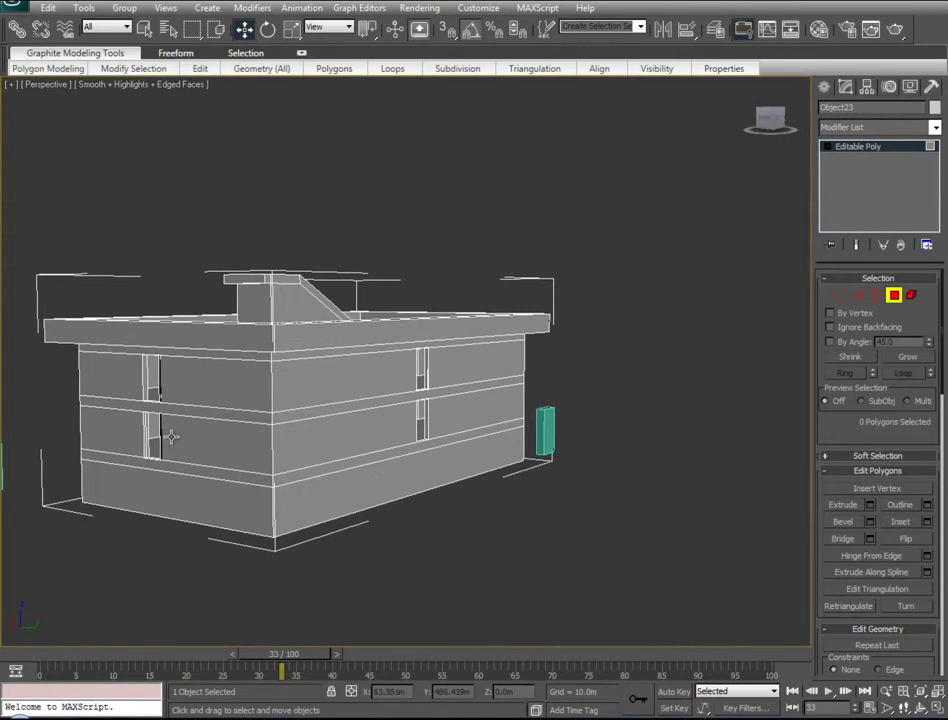
middle_click_drag(155, 443, 332, 452, "alt")
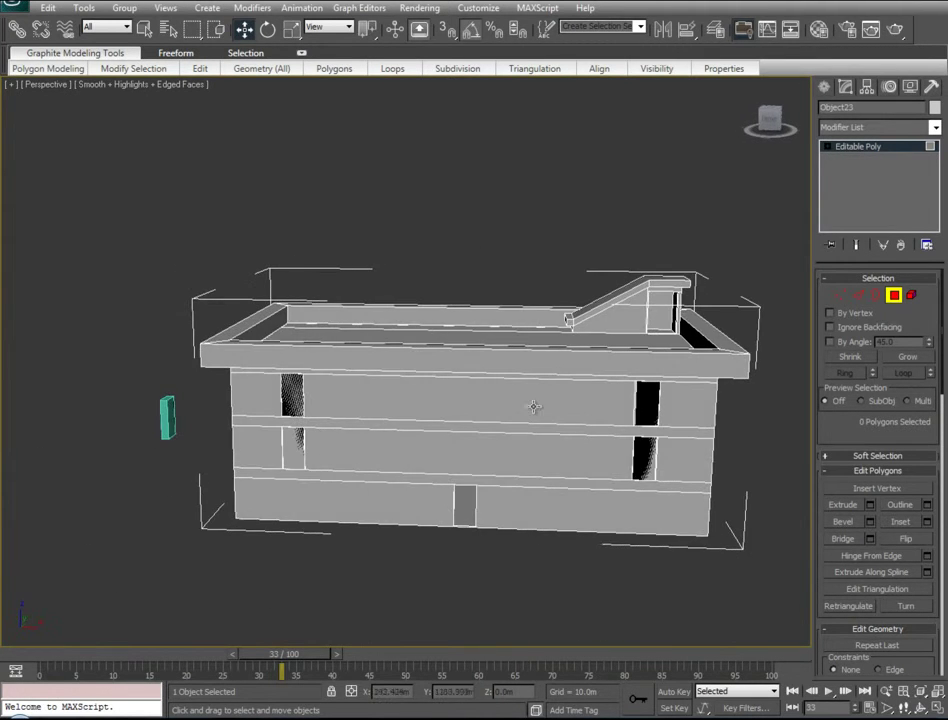
- Delete the stacked polygons filling the upper and lower window openings at the long wall's stair-enclosure end
left_click(645, 403)
key("Delete")
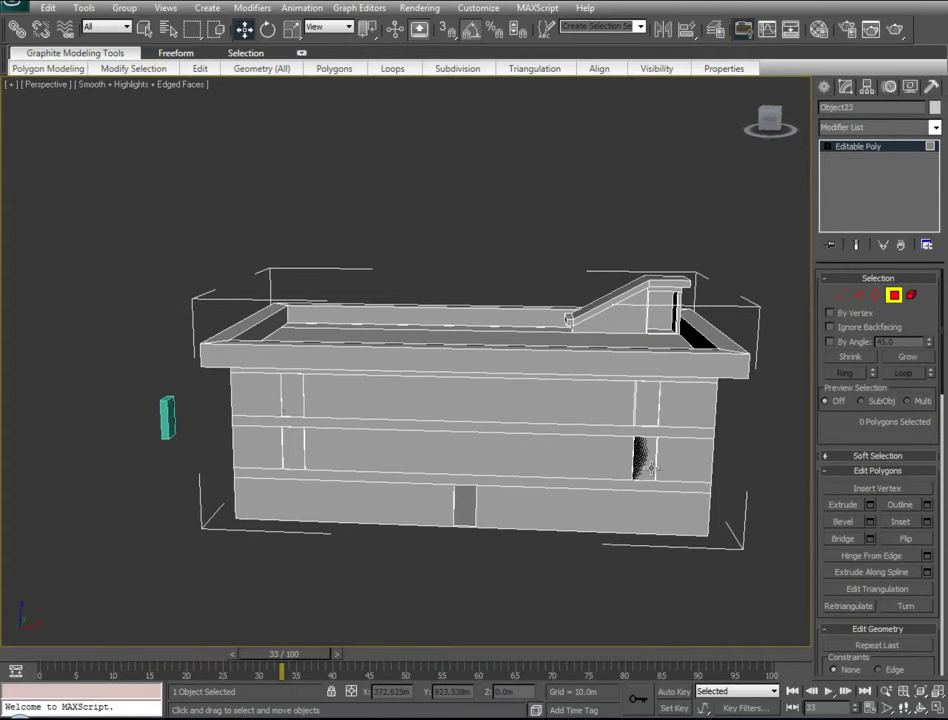
left_click(642, 459)
key("Delete")
left_click(649, 398)
key("Delete")
left_click(649, 460)
key("Delete")
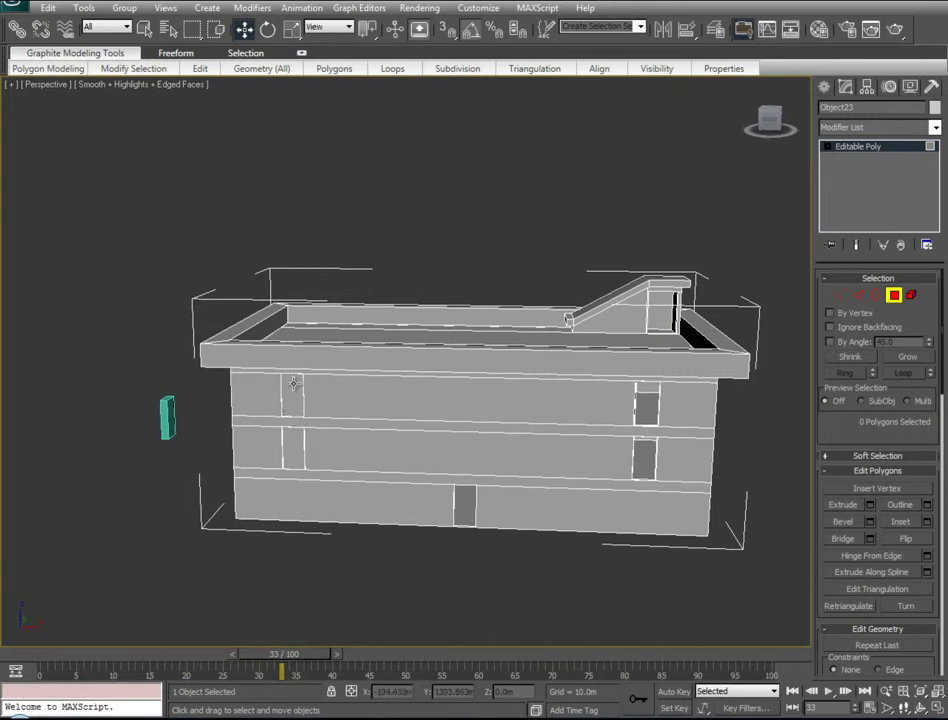
- Delete the stacked polygons filling the two window openings at the opposite end of the same long wall
left_click(293, 384)
key("Delete")
left_click(294, 444)
key("Delete")
left_click(292, 398)
key("Delete")
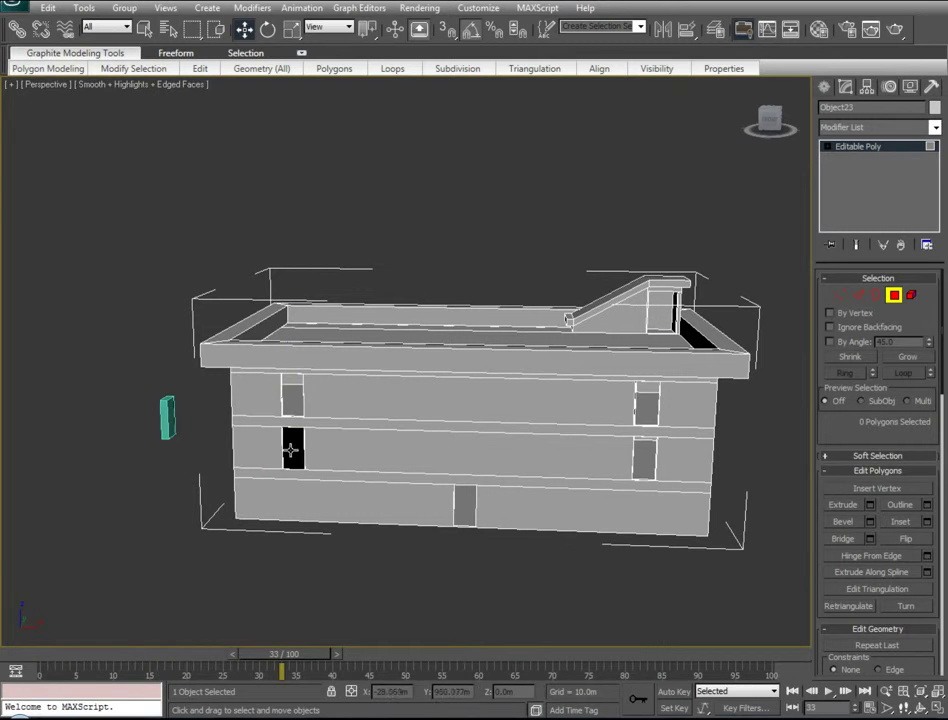
key("ctrl+z")
- Delete the polygons covering the upper and lower window openings on the other end wall
middle_click_drag(300, 462, 453, 449, "alt")
left_click(483, 376)
key("Delete")
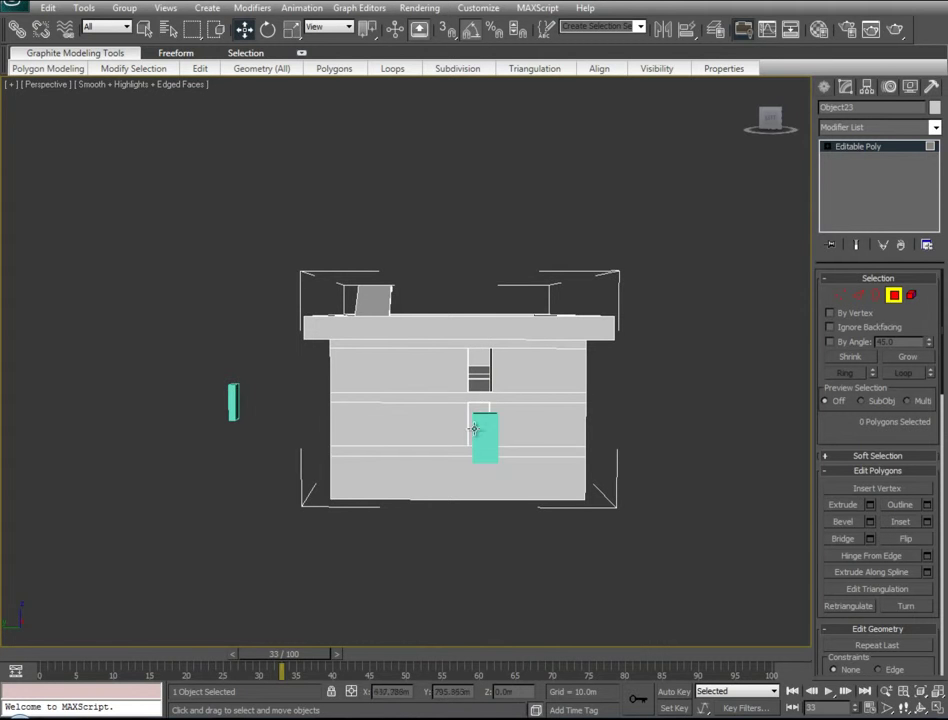
left_click(474, 420)
key("Delete")
- Weld all vertices of the house with a weld threshold of 0.836 m
middle_click_drag(279, 471, 533, 381, "alt")
scroll(421, 377, "up", 8)
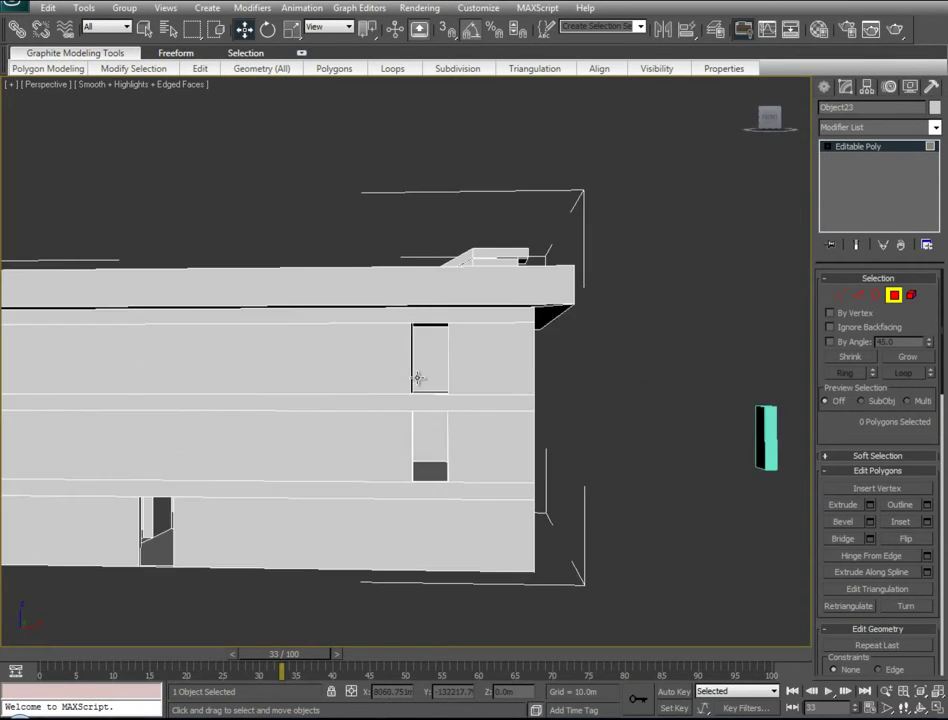
middle_click_drag(395, 382, 396, 380, "alt")
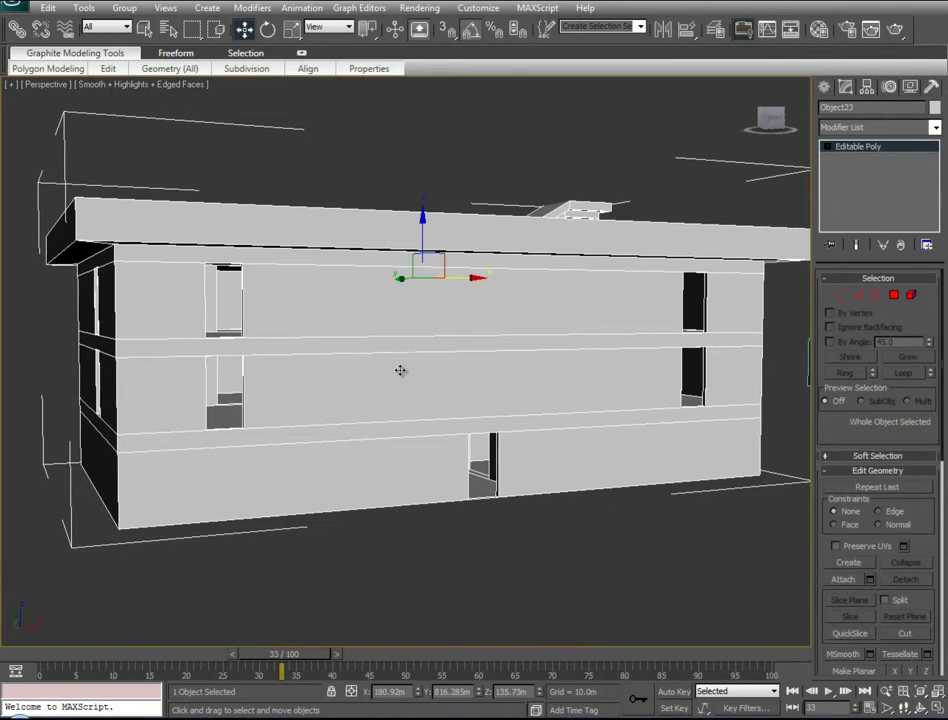
left_click(840, 295)
key("ctrl+a")
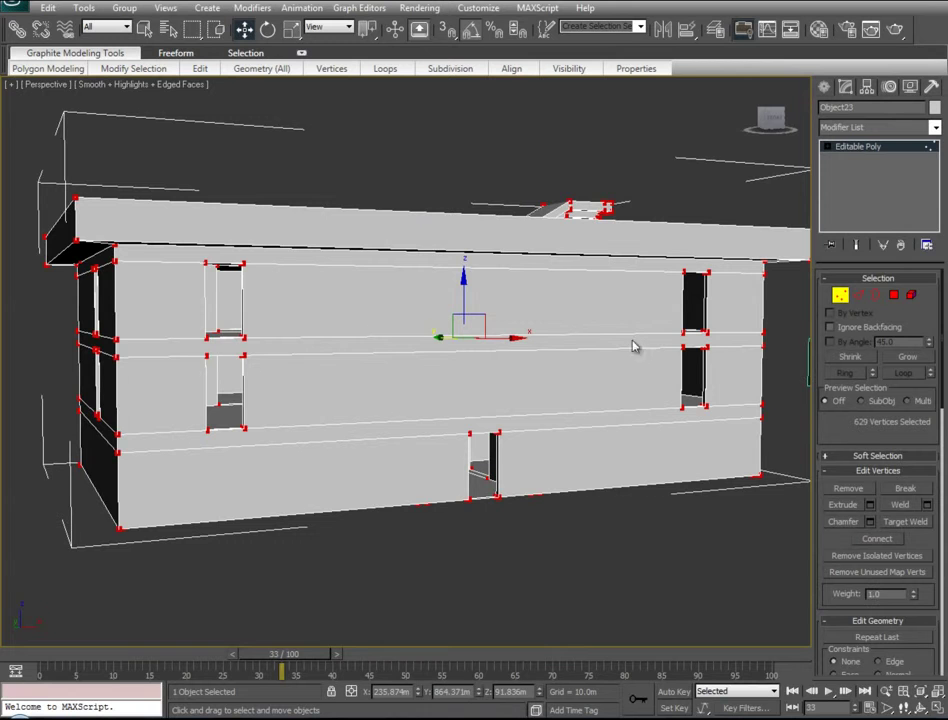
left_click(927, 507)
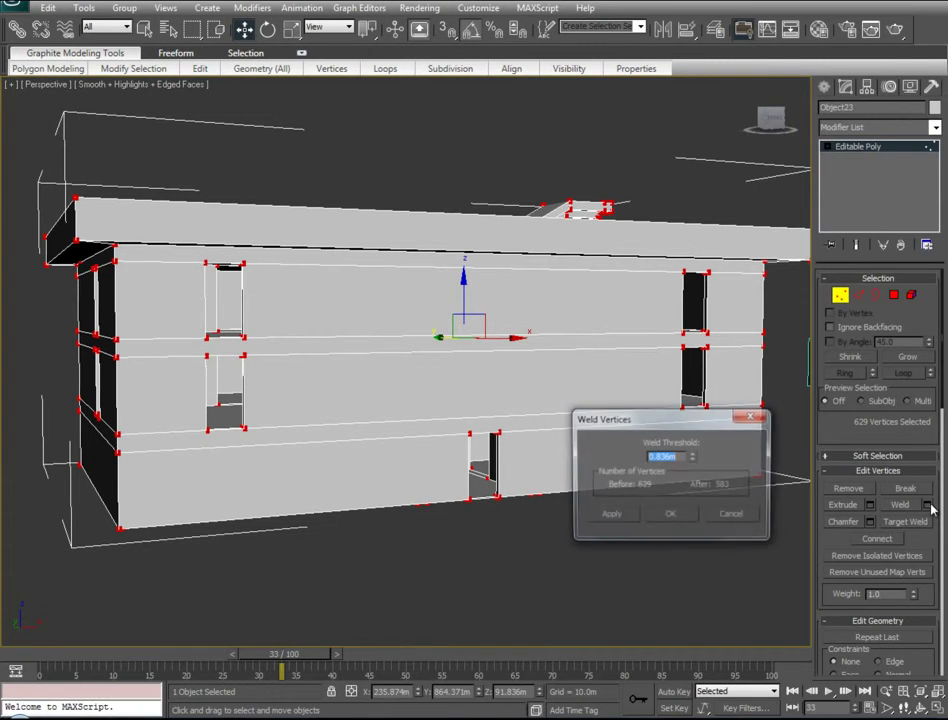
left_click(662, 514)
left_click(433, 560)
- Create a box about 133 m wide, 24 m long and 23.5 m high above the building in the front view
middle_click_drag(226, 466, 720, 440, "alt")
scroll(458, 446, "down", 4)
middle_click_drag(363, 449, 488, 410, "alt")
key("1")
key("f")
key("z")
left_click(824, 87)
left_click(851, 182)
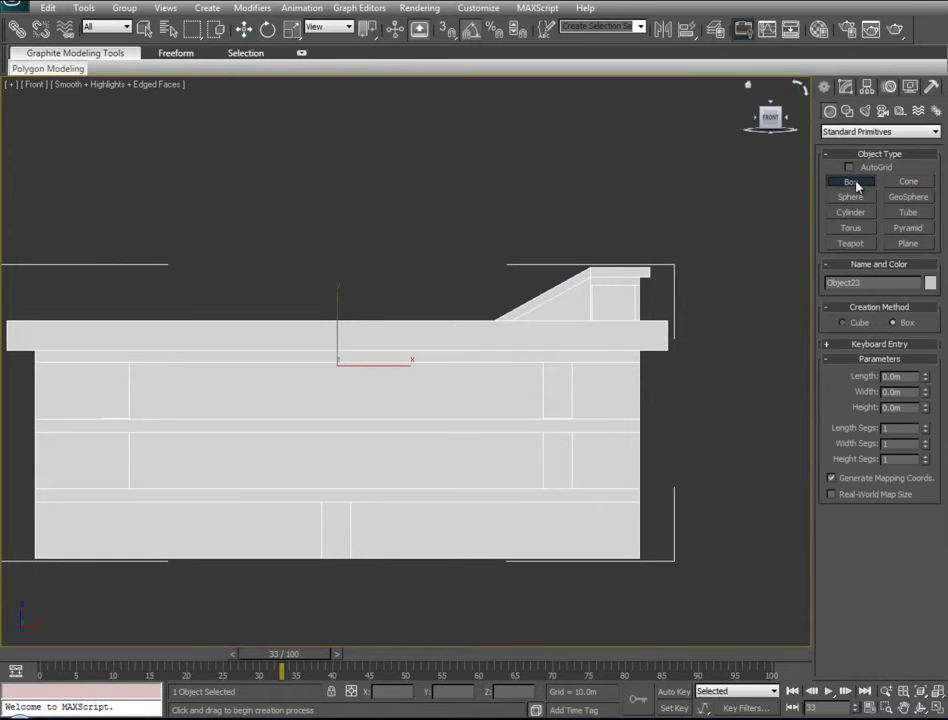
left_click_drag(286, 160, 476, 194)
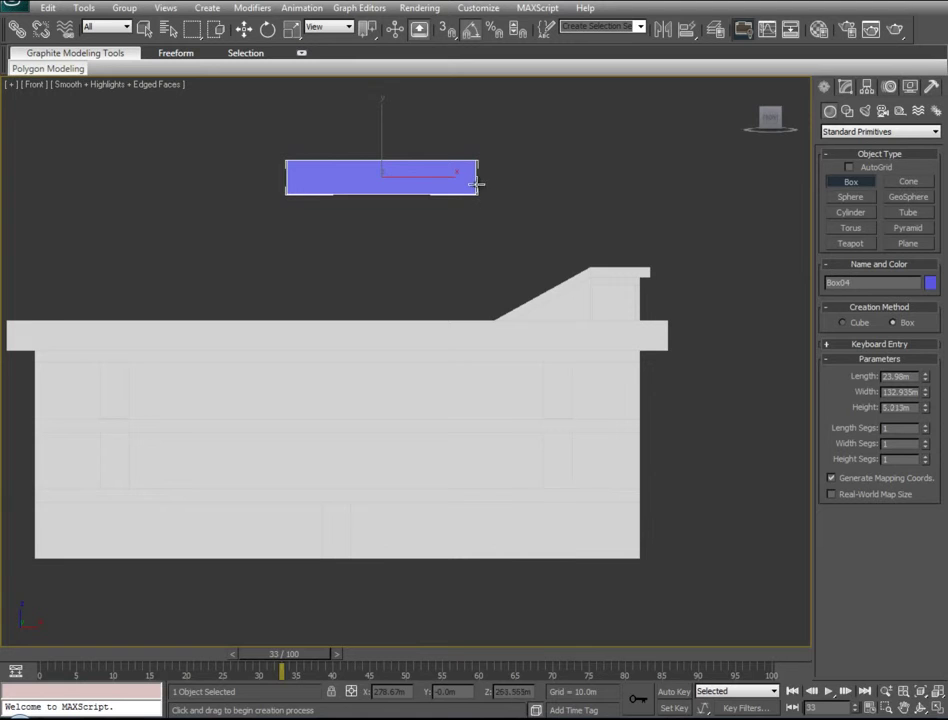
key("w")
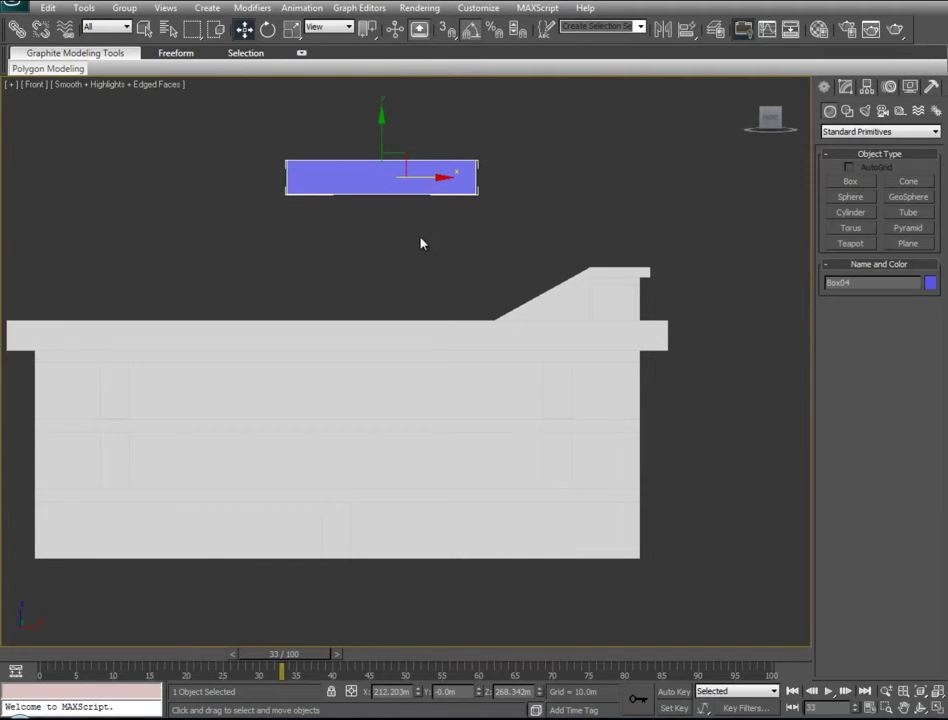
- Move the box down in front of the long wall, just below the lower corner window
key("p")
key("alt+q")
middle_click_drag(453, 334, 332, 342, "alt")
scroll(482, 357, "down", 6)
middle_click_drag(512, 353, 436, 338)
left_click_drag(405, 330, 690, 432)
scroll(700, 455, "up", 6)
left_click_drag(590, 323, 543, 349)
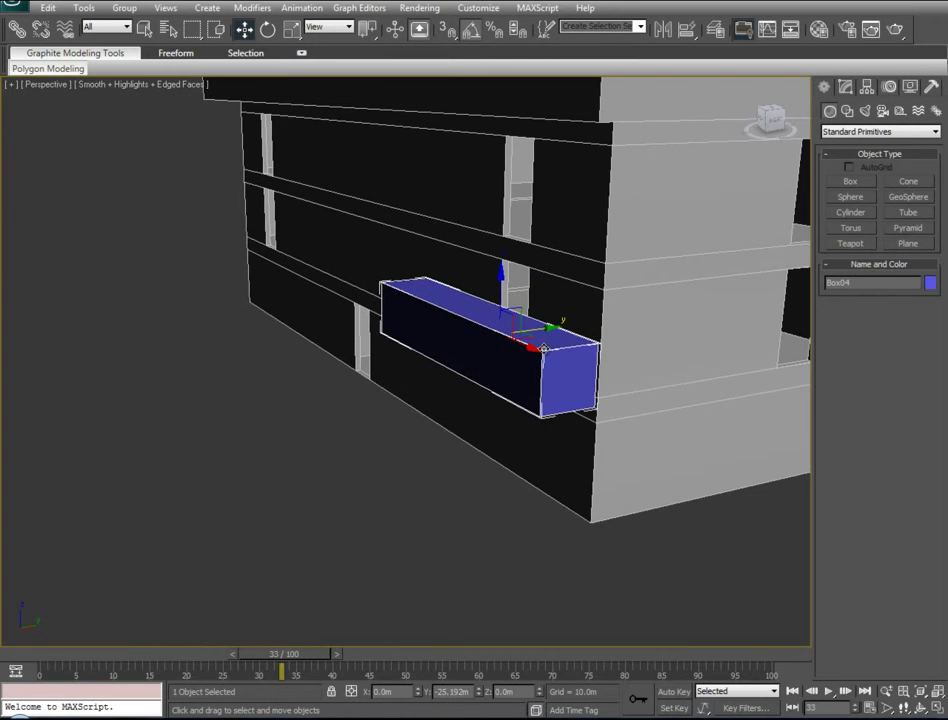
- Lower the box slightly below the window and shift it along the wall away from the building's corner
middle_click_drag(449, 377, 435, 380, "alt")
key("alt+x")
middle_click_drag(514, 385, 480, 381)
scroll(484, 381, "up", 4)
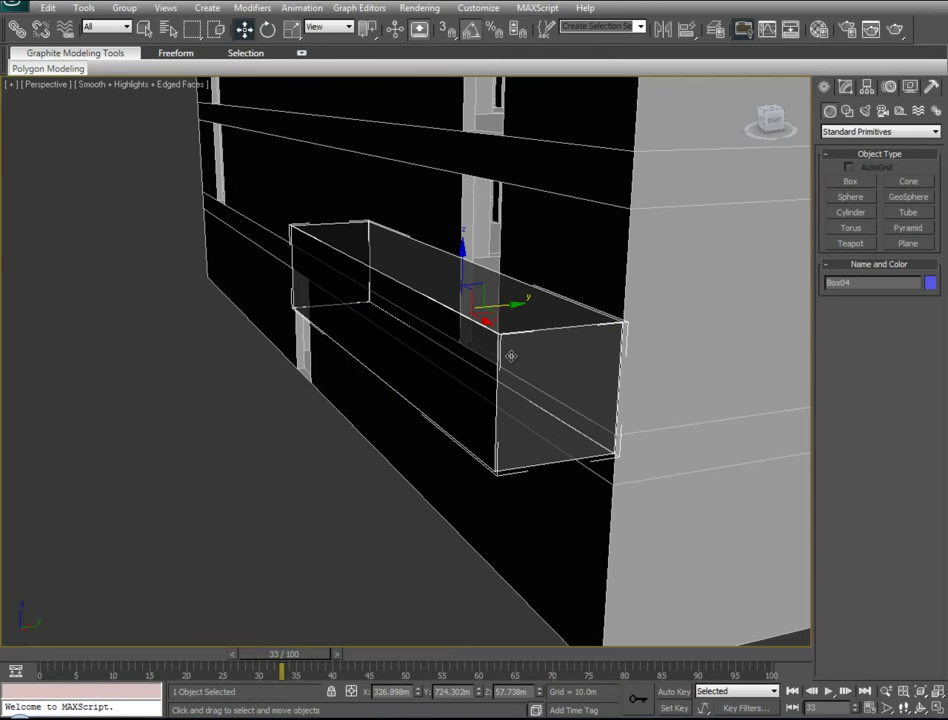
left_click_drag(462, 265, 461, 290)
key("alt+x")
middle_click_drag(356, 382, 172, 456, "alt")
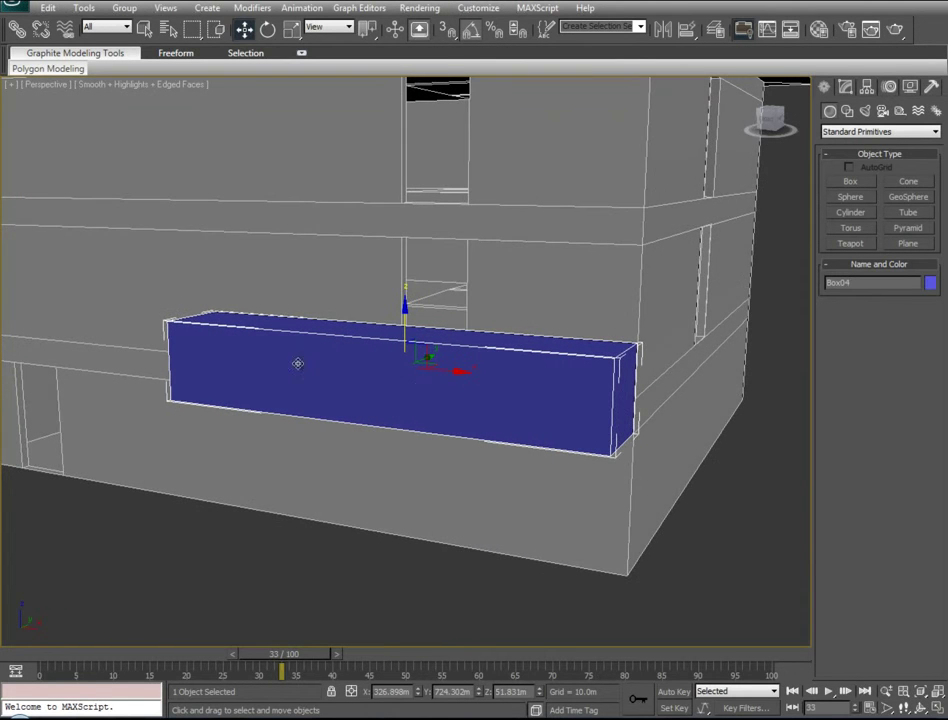
left_click_drag(447, 371, 430, 373)
middle_click_drag(444, 381, 375, 398, "alt")
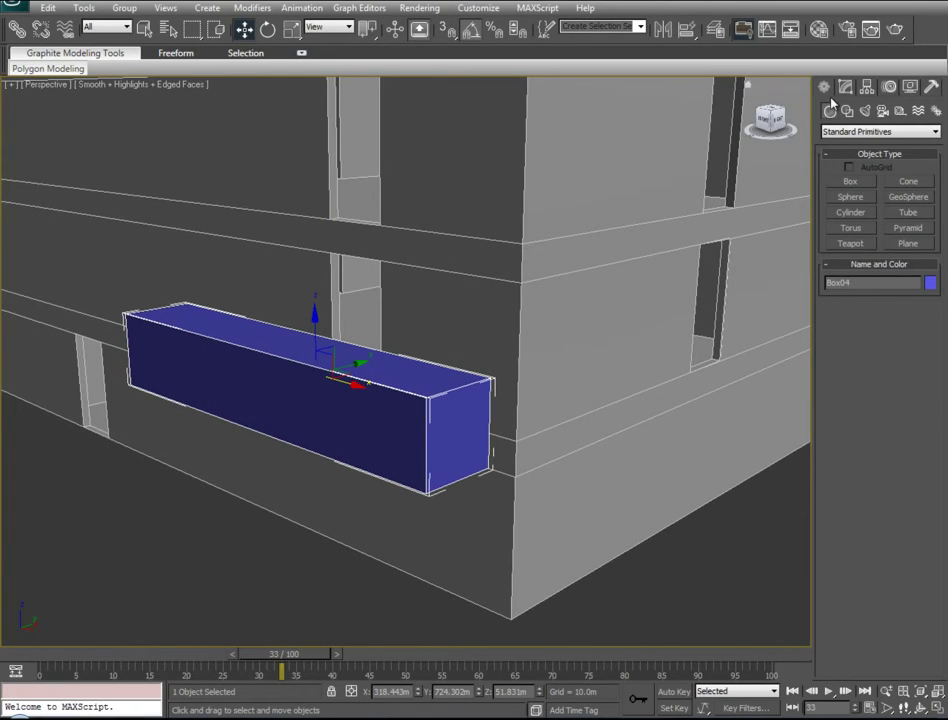
- Convert the box to Editable Poly and pull its front polygon outward to deepen it
left_click(845, 87)
right_click(402, 389)
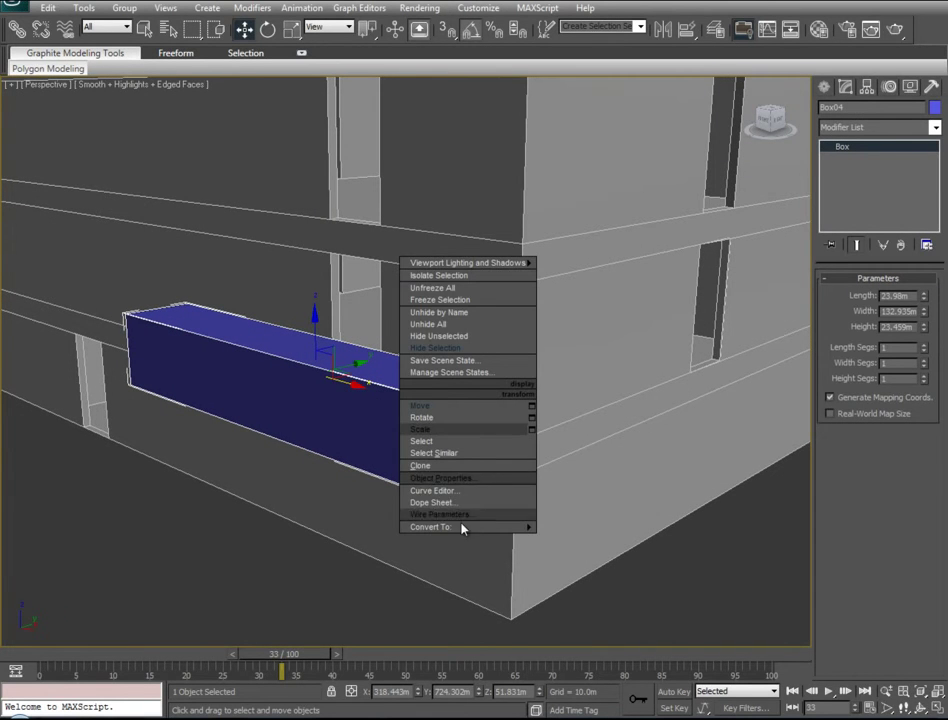
mouse_move(500, 528)
left_click(597, 538)
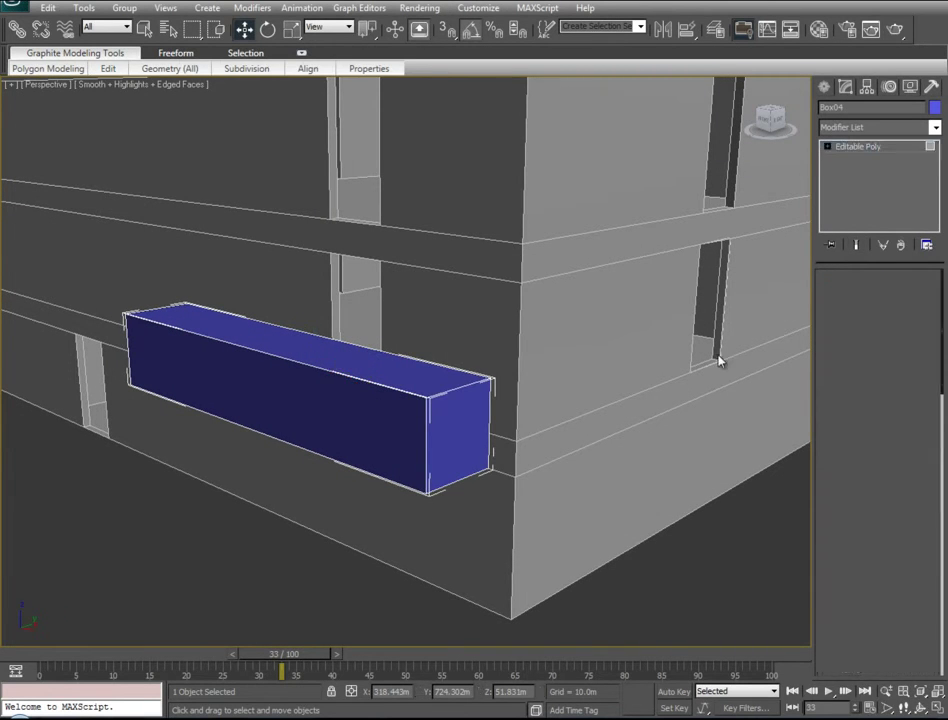
key("4")
left_click(373, 412)
left_click_drag(309, 375, 296, 381)
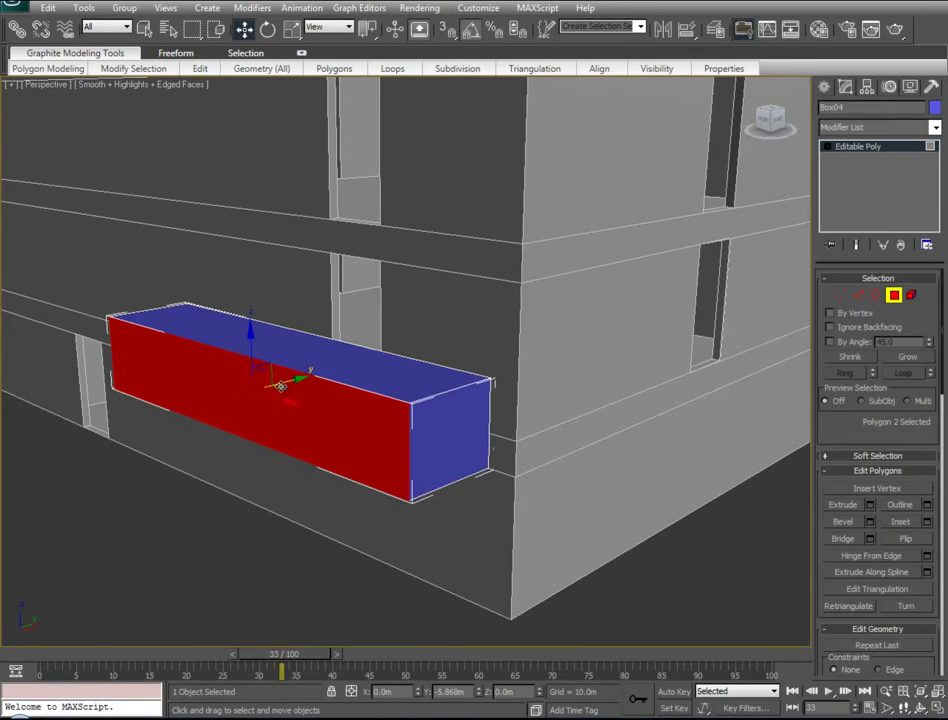
- Extrude the box's top polygon with an extrusion height of 0 m
left_click(337, 367)
left_click(871, 505)
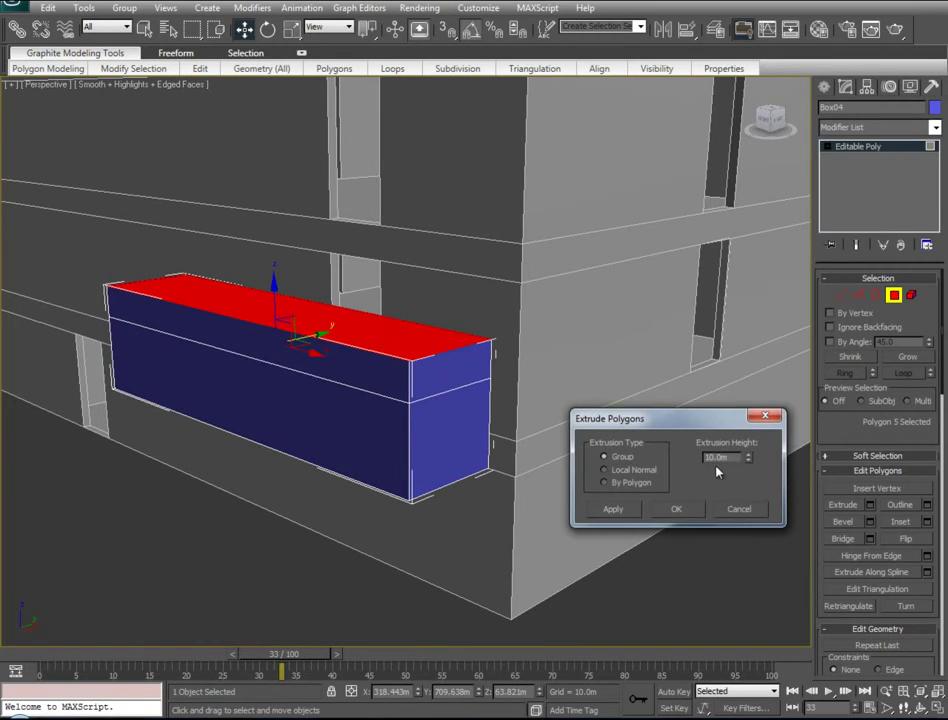
type("0")
left_click(692, 510)
- Scale the extruded top polygon inward along its length and width to leave a rim around it
right_click(346, 355)
left_click(370, 396)
mouse_move(273, 352)
left_mouse_down()
mouse_move(272, 336)
mouse_move(276, 358)
left_mouse_up()
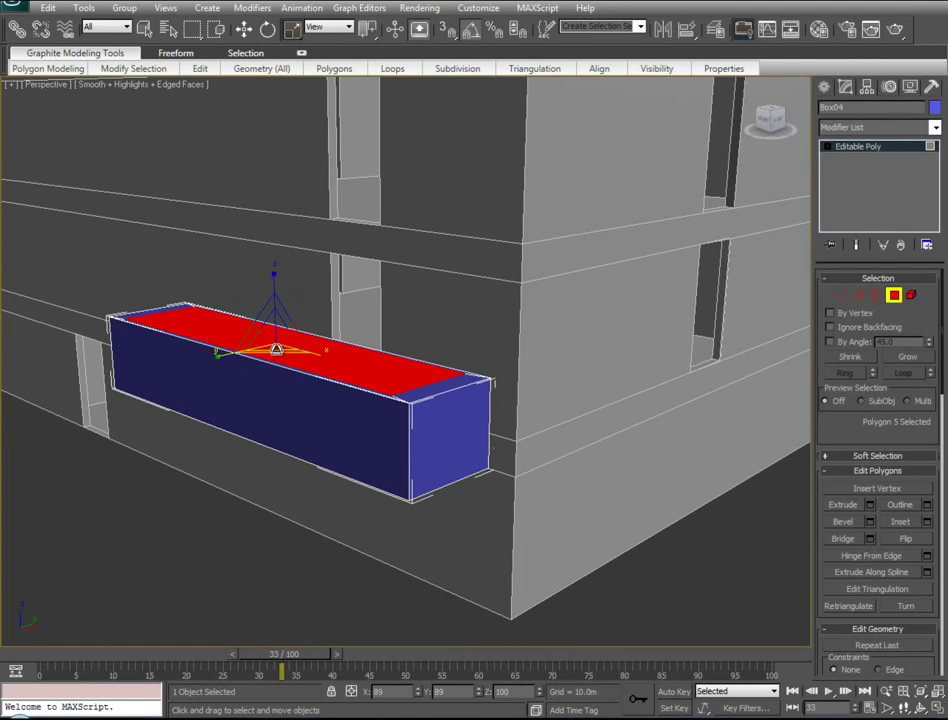
key("z")
left_click_drag(371, 529, 372, 520)
right_click(420, 494)
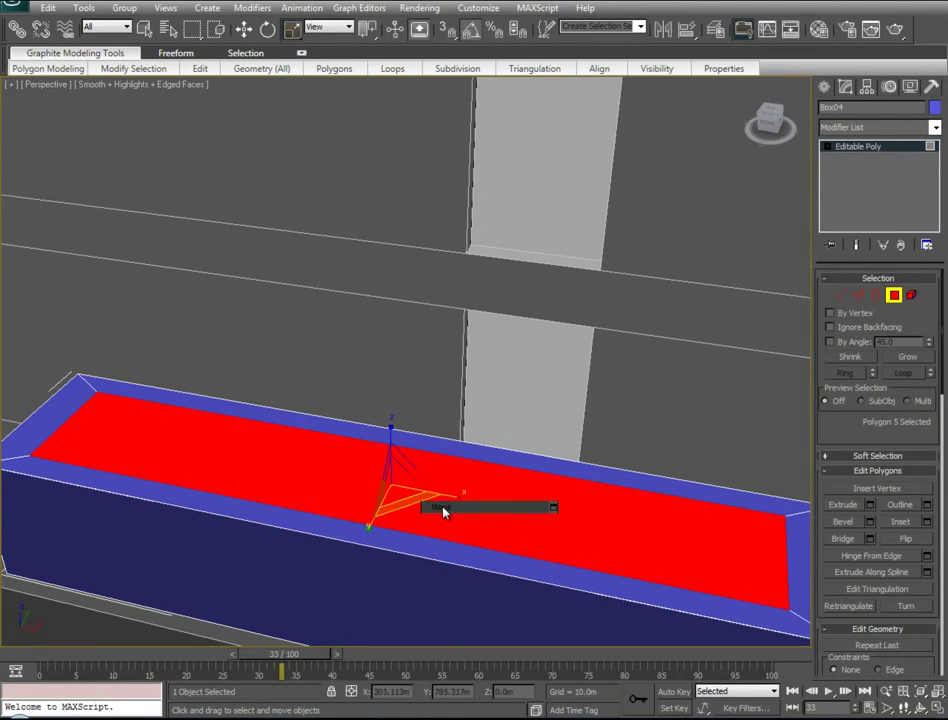
- Move the inset top polygon toward the house wall and delete the narrow rim polygon on the wall side
key("w")
left_click_drag(417, 455, 411, 444)
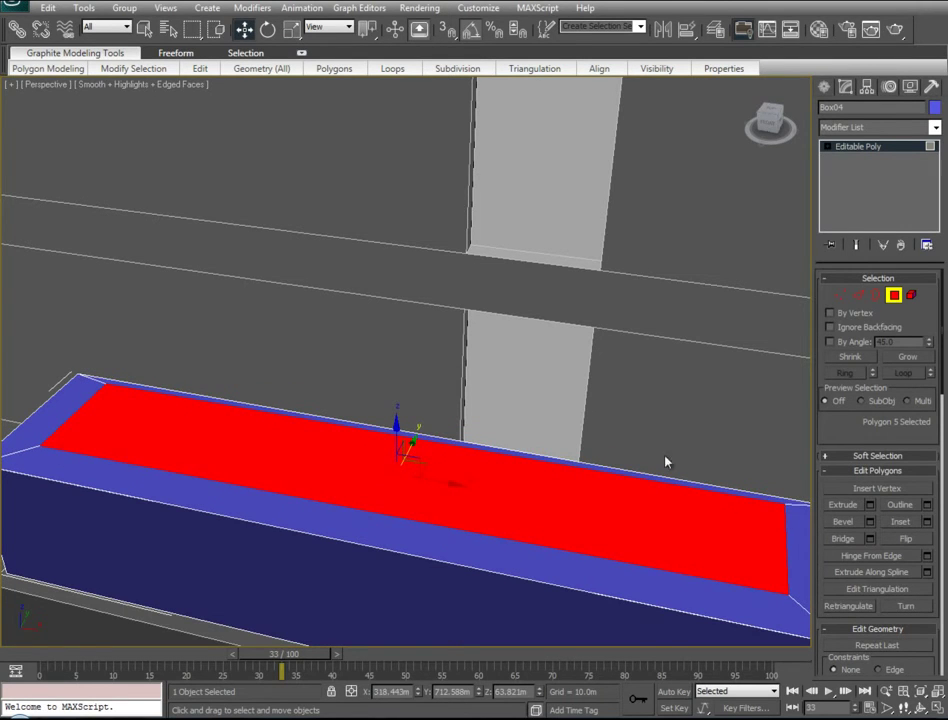
left_click(651, 478)
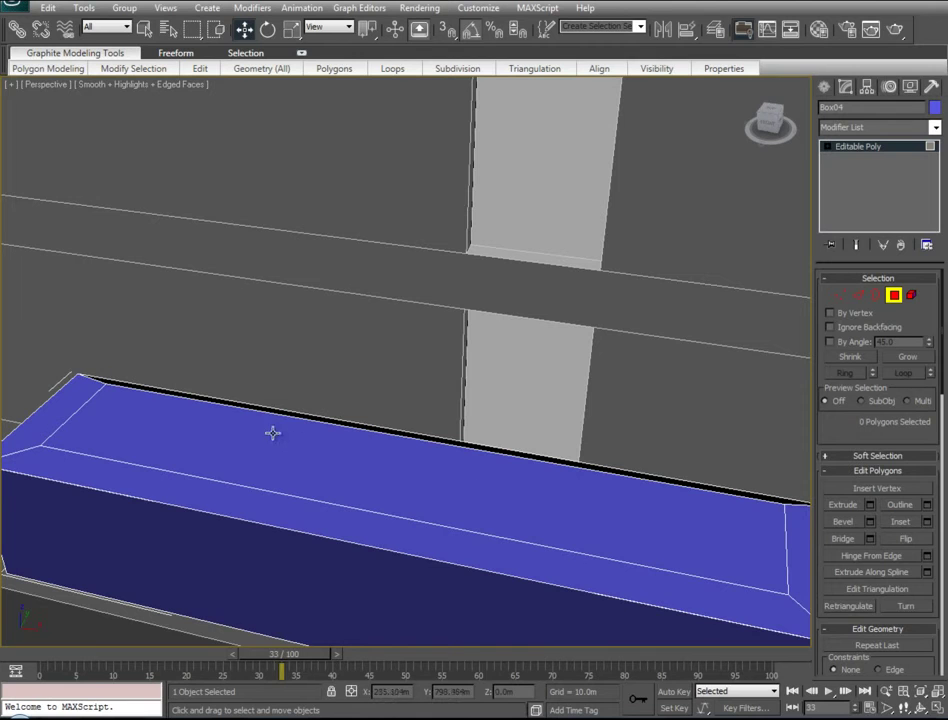
- Shift the inset top polygon the rest of the way to the box's wall-side edge
left_click(861, 295)
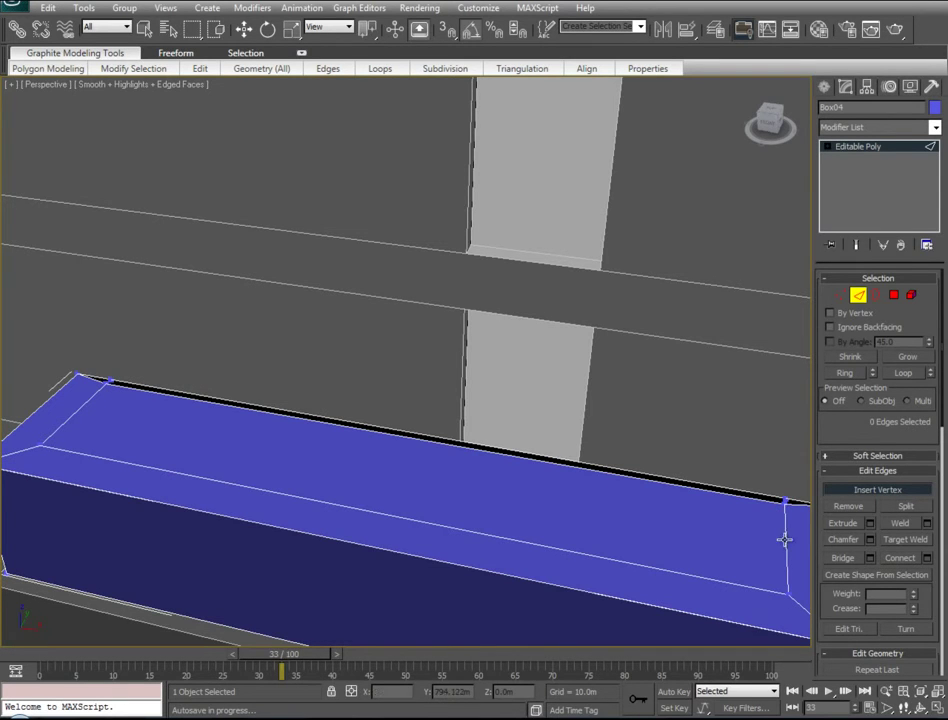
key("4")
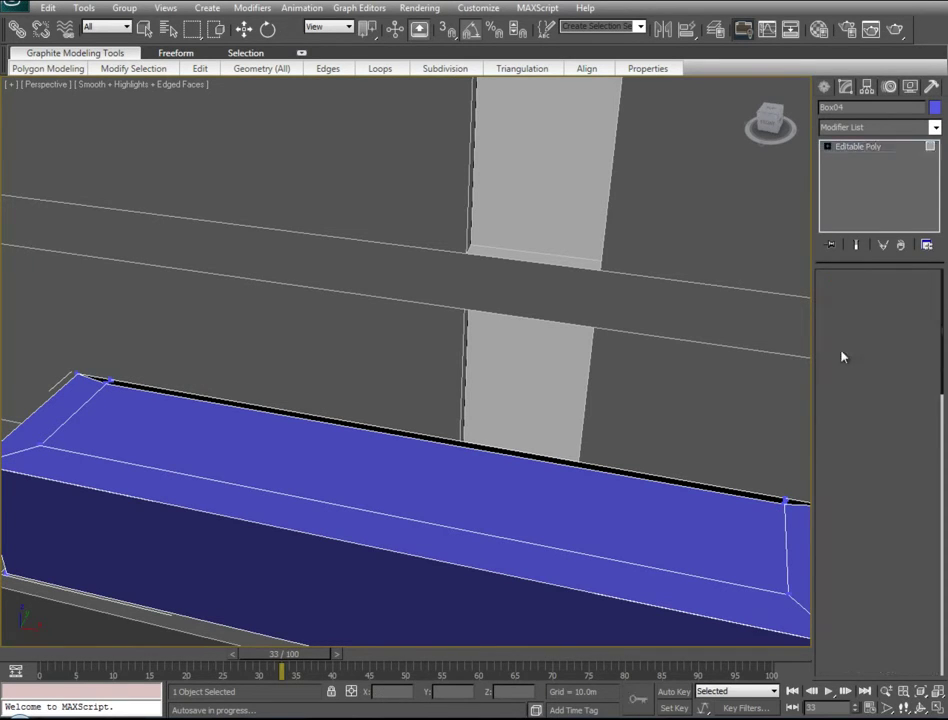
key("w")
left_click(492, 460)
left_click_drag(416, 440, 420, 434)
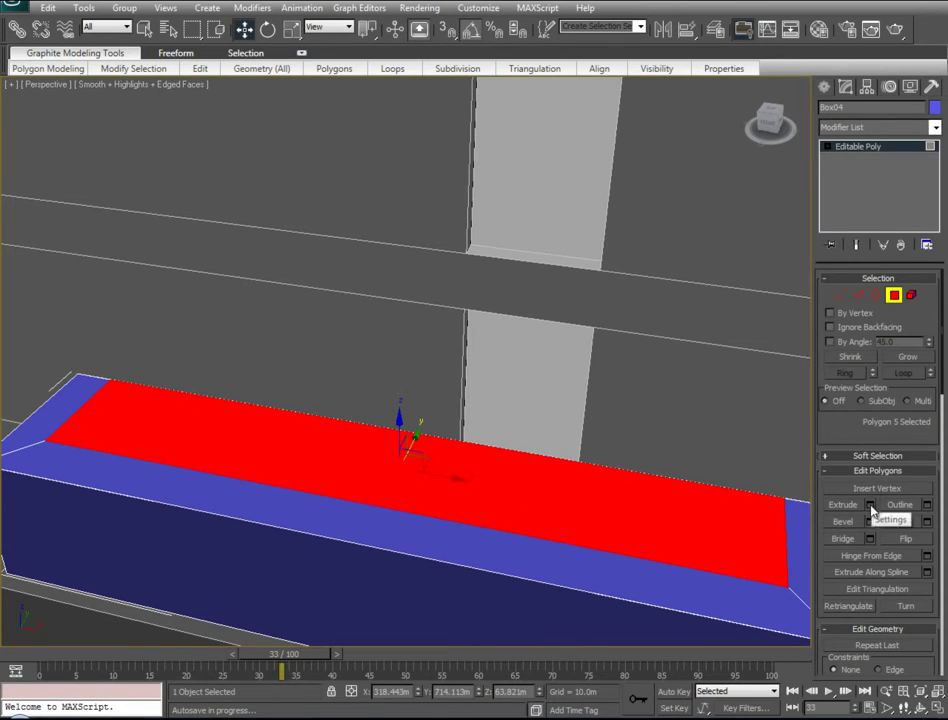
- Extrude the inset top polygon in place and lower it inside the box to about Z 50 m as a floor
left_click(870, 505)
left_click(677, 509)
left_click_drag(399, 425, 395, 484)
mouse_move(466, 383)
middle_mouse_down("alt")
mouse_move(430, 451)
mouse_move(514, 391)
mouse_move(490, 392)
mouse_move(535, 303)
mouse_move(523, 307)
mouse_move(514, 262)
mouse_move(552, 309)
middle_mouse_up("alt")
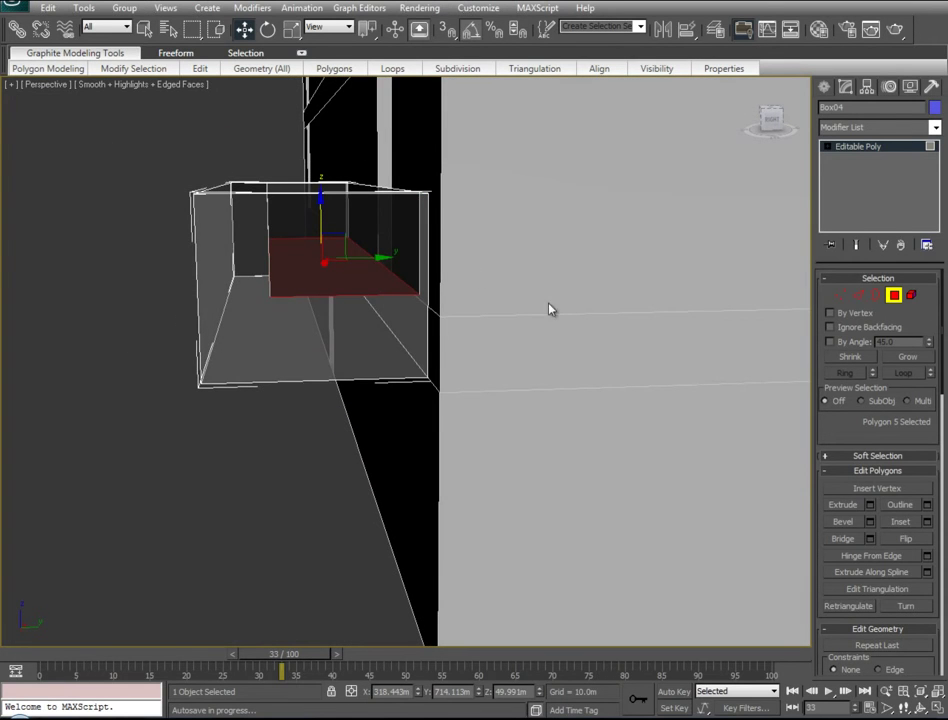
- Lower the balcony's floor polygon slightly inside the box to about Z 49.5 m
mouse_move(319, 205)
left_mouse_down()
mouse_move(317, 240)
mouse_move(323, 209)
left_mouse_up()
middle_click_drag(328, 290, 343, 284, "alt")
left_click_drag(402, 366, 402, 357)
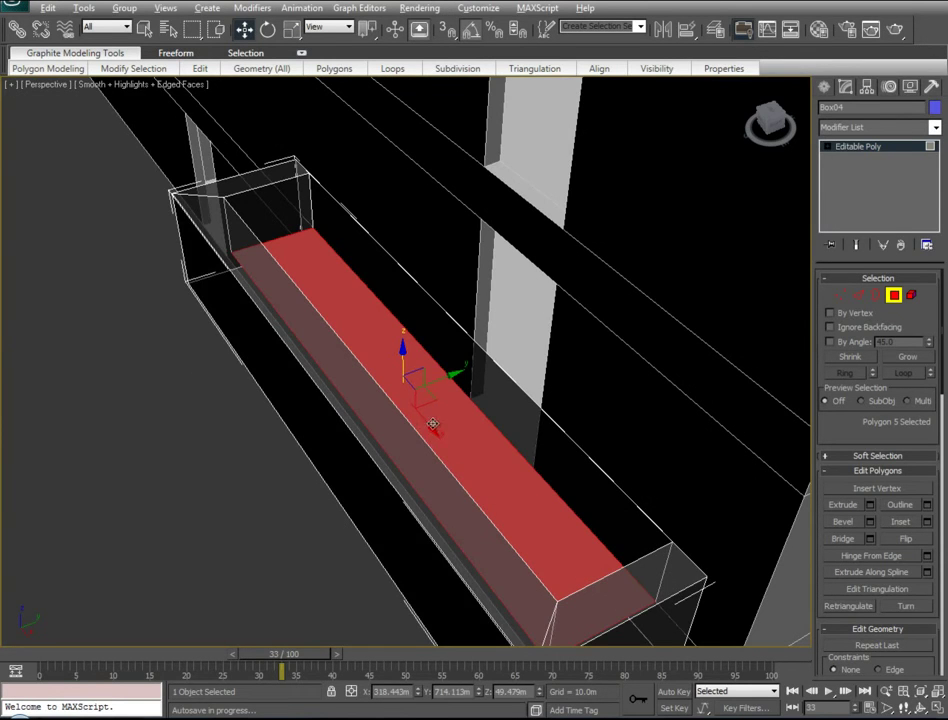
middle_click_drag(434, 423, 412, 392, "alt")
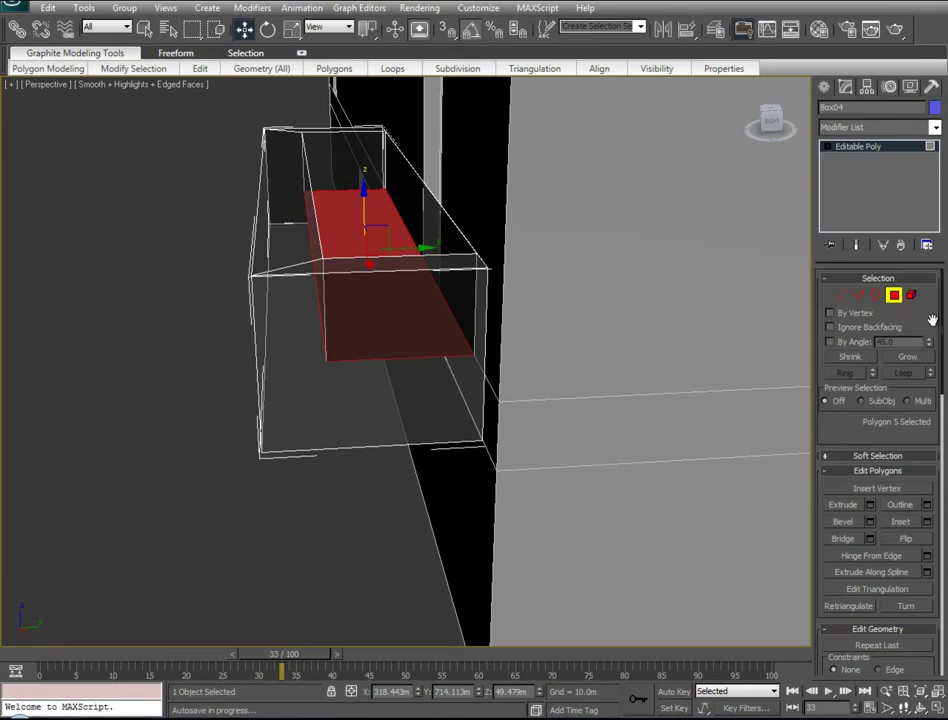
- Move the four inner vertices of the balcony's outer railing away from the house to make that railing thinner
left_click(840, 298)
left_click_drag(294, 192, 297, 210)
left_click_drag(338, 309, 316, 369, "ctrl")
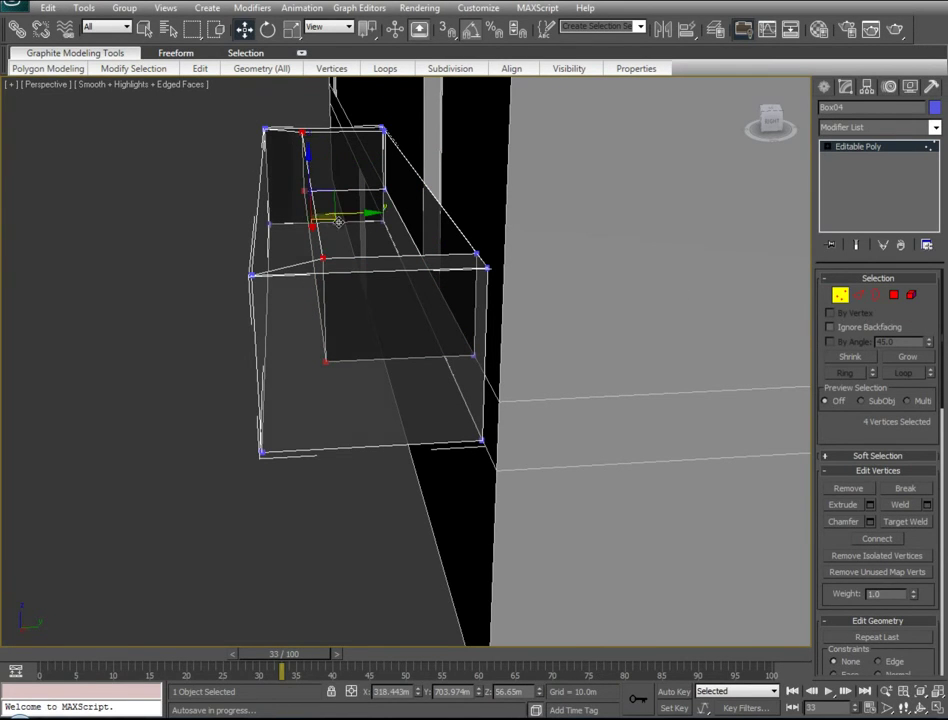
left_click_drag(355, 213, 333, 229)
- Select all top vertices of the balcony and raise them to about Z 69 m to make the railing taller
mouse_move(268, 280)
middle_mouse_down("alt")
mouse_move(269, 262)
mouse_move(263, 296)
middle_mouse_up("alt")
left_click_drag(189, 178, 497, 236, "ctrl")
left_click_drag(352, 152, 345, 109)
middle_click_drag(294, 265, 325, 382, "alt")
scroll(325, 382, "down", 3)
middle_click_drag(241, 389, 172, 379, "alt")
left_click_drag(291, 230, 291, 239)
middle_click_drag(160, 318, 247, 328, "alt")
key("shift+z")
key("shift+z")
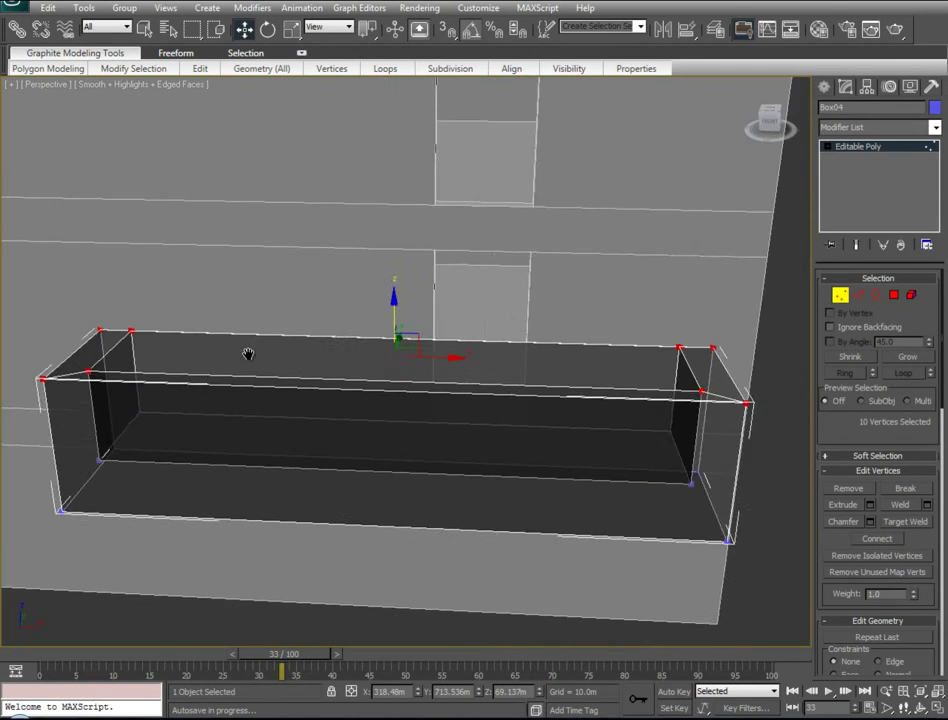
- Delete the inner and outer polygons on the balcony's house side, leaving it open toward the window
left_click(895, 296)
left_click(474, 361)
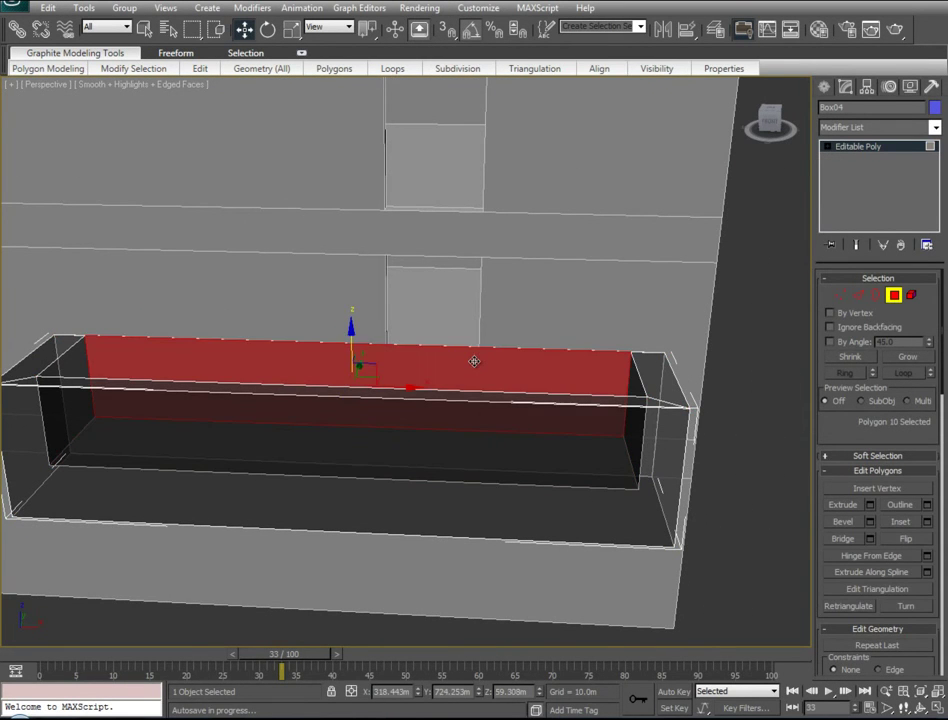
key("Delete")
left_click(435, 352)
key("Delete")
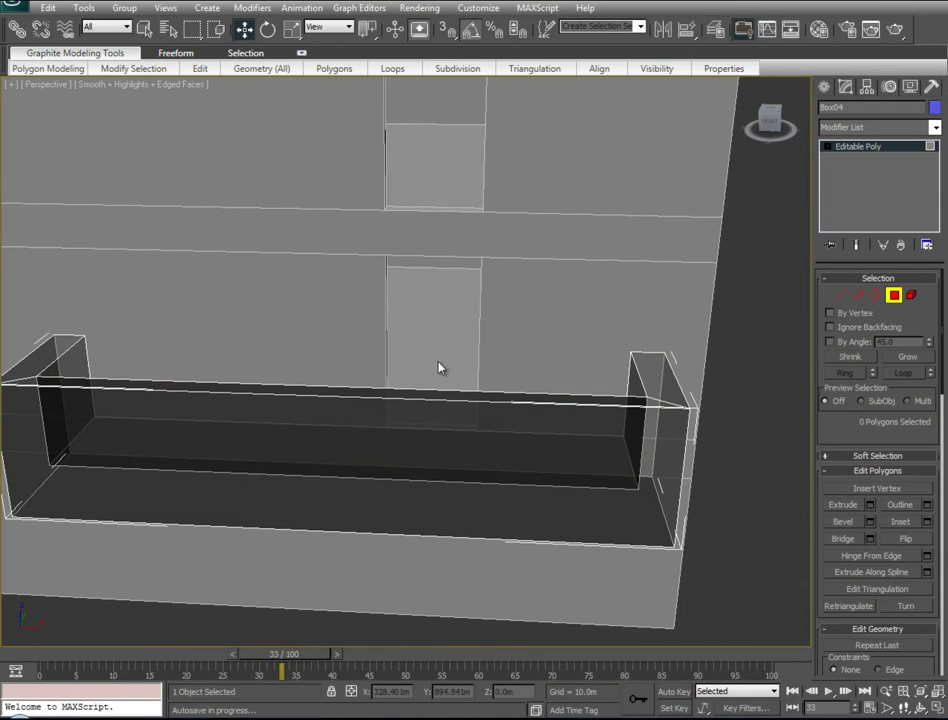
- Select all vertices of the balcony and weld the coincident ones, using see-through display while selecting
middle_click_drag(538, 408, 640, 405, "alt")
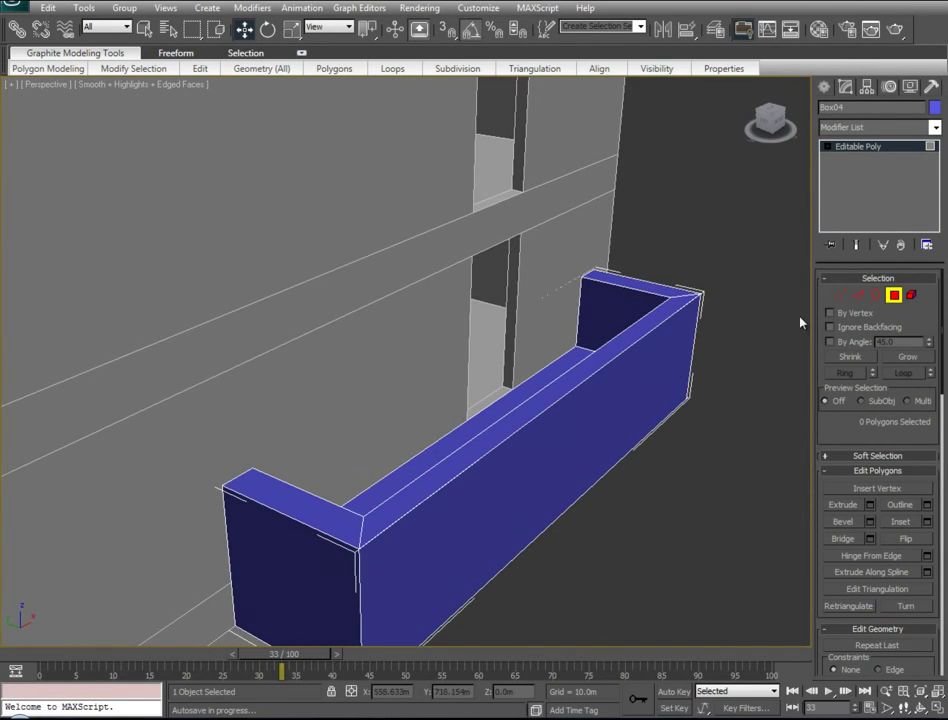
key("alt+x")
middle_click_drag(411, 384, 450, 372, "alt")
left_click(840, 296)
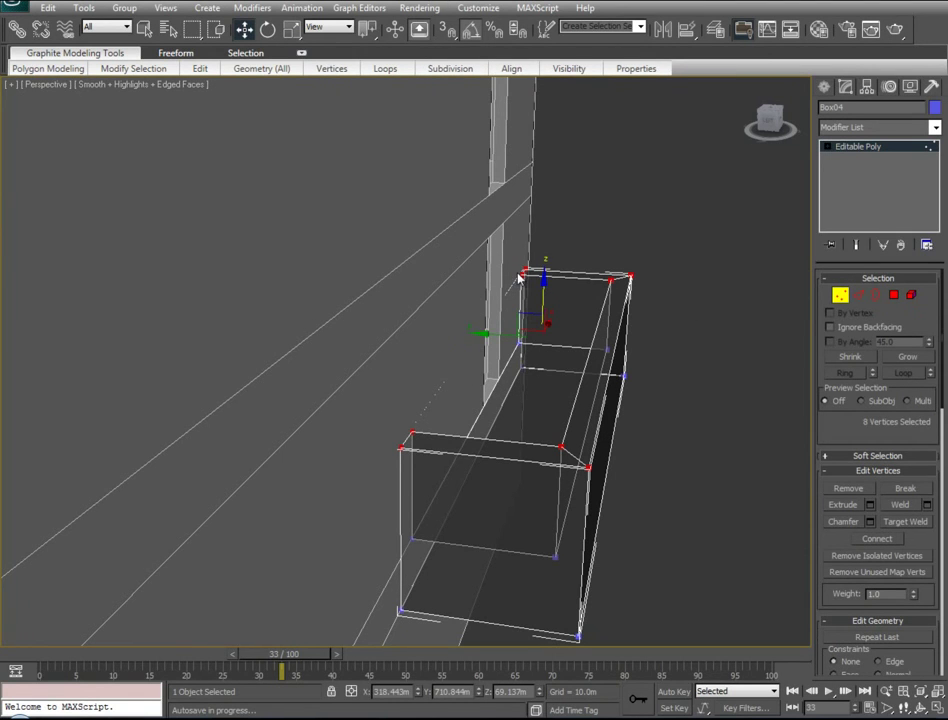
left_click(522, 274)
left_click(410, 436, "ctrl")
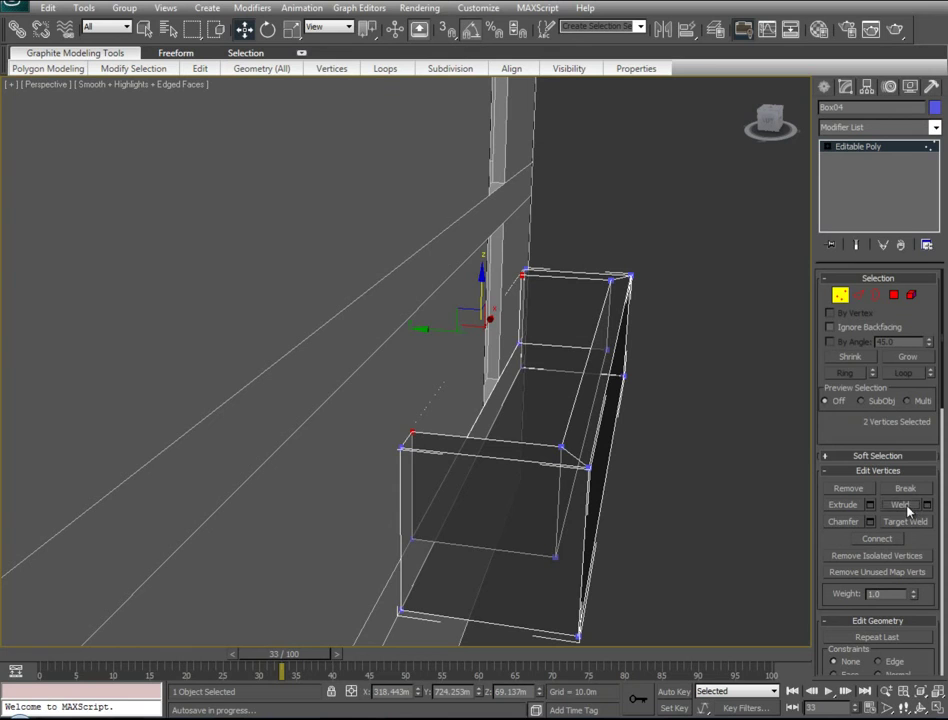
left_click_drag(714, 248, 362, 645)
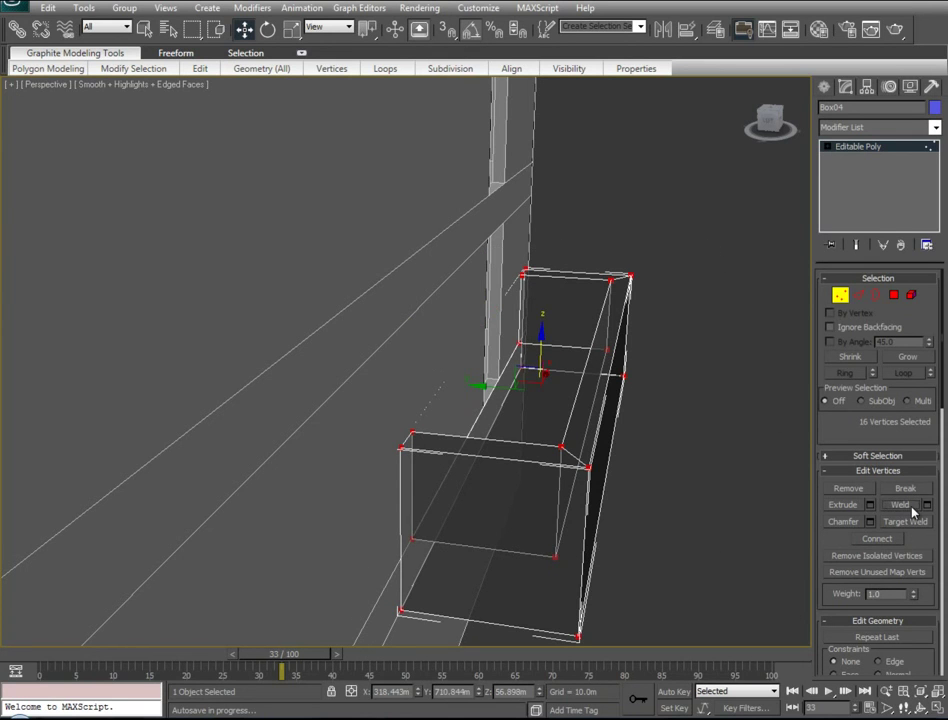
left_click(723, 446)
key("alt+x")
middle_click_drag(692, 462, 630, 460, "alt")
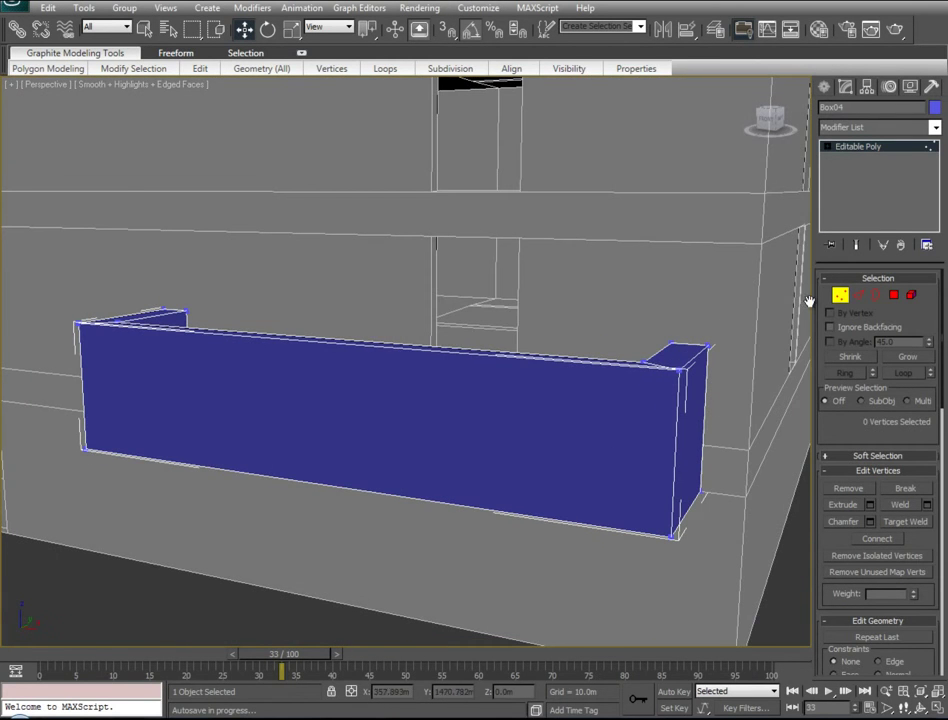
- Make one copy of the whole balcony straight above it at the next floor's window, at about Z 98 m
left_click(840, 295)
middle_click_drag(533, 436, 490, 388, "alt")
left_click_drag(458, 352, 458, 215, "shift")
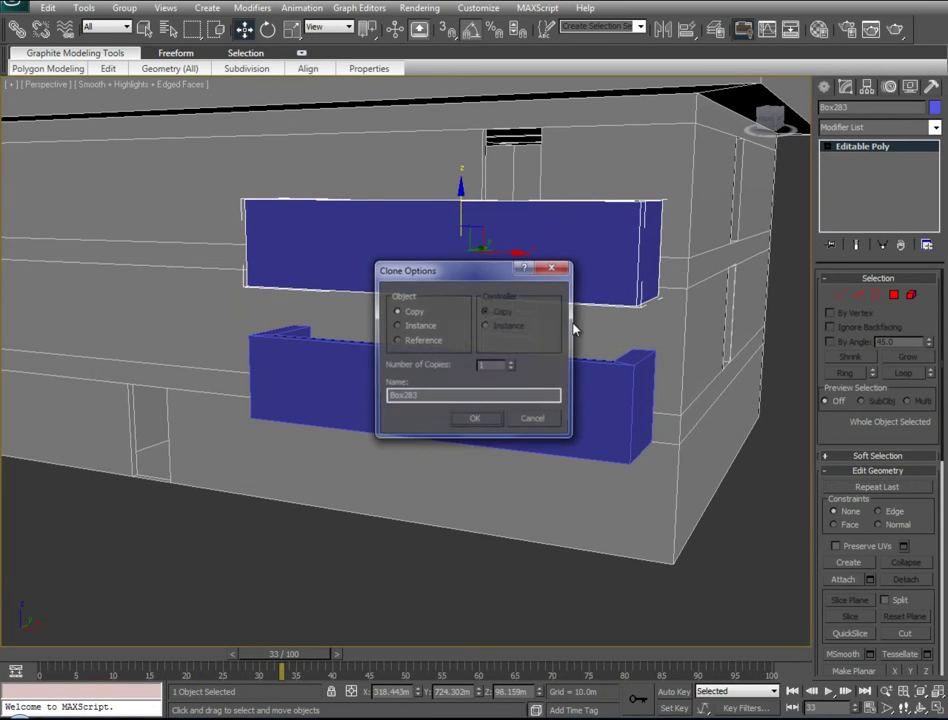
left_click(475, 418)
mouse_move(489, 421)
middle_mouse_down("alt")
mouse_move(508, 343)
mouse_move(481, 383)
middle_mouse_up("alt")
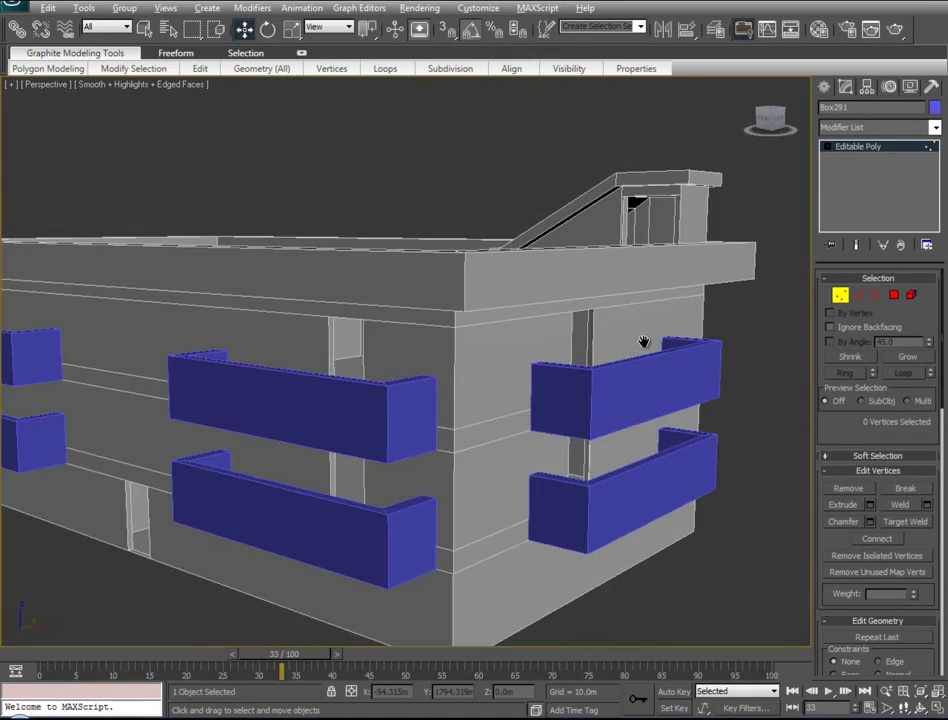
middle_click_drag(645, 343, 618, 358, "alt")
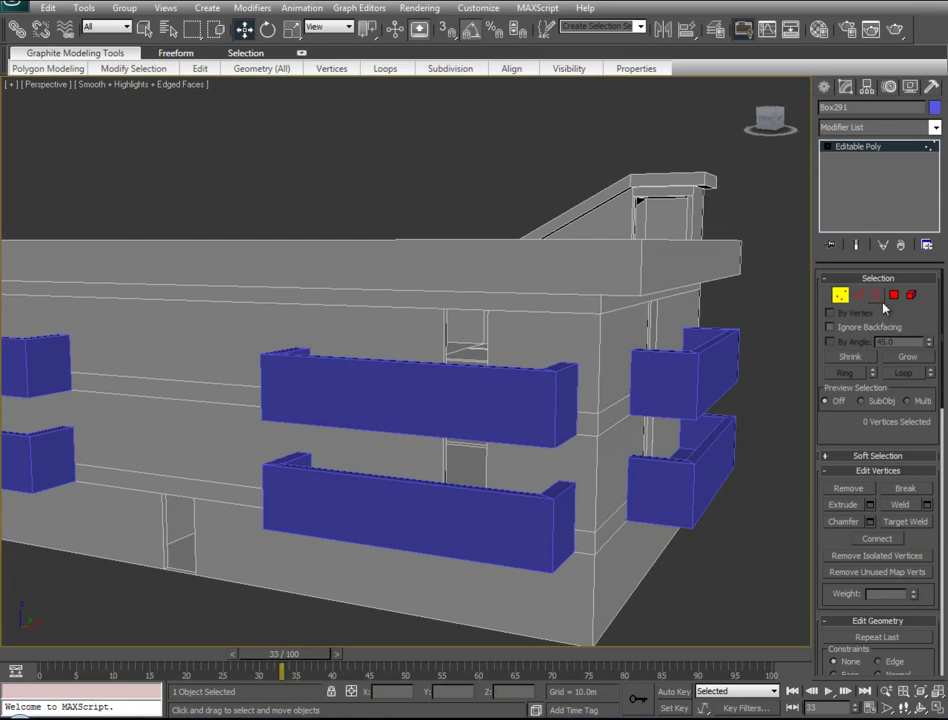
- Attach the six balconies on the front wall and adjoining side wall to the building's editable poly
left_click(840, 295)
left_click(446, 220)
left_click(472, 260)
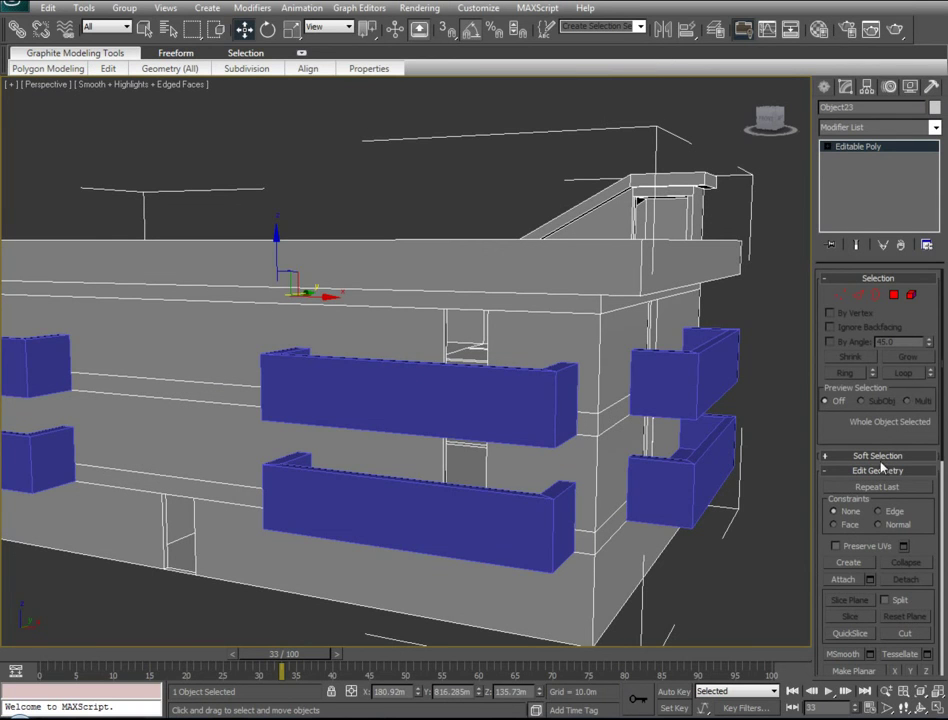
left_click(843, 579)
left_click(509, 417)
left_click(500, 544)
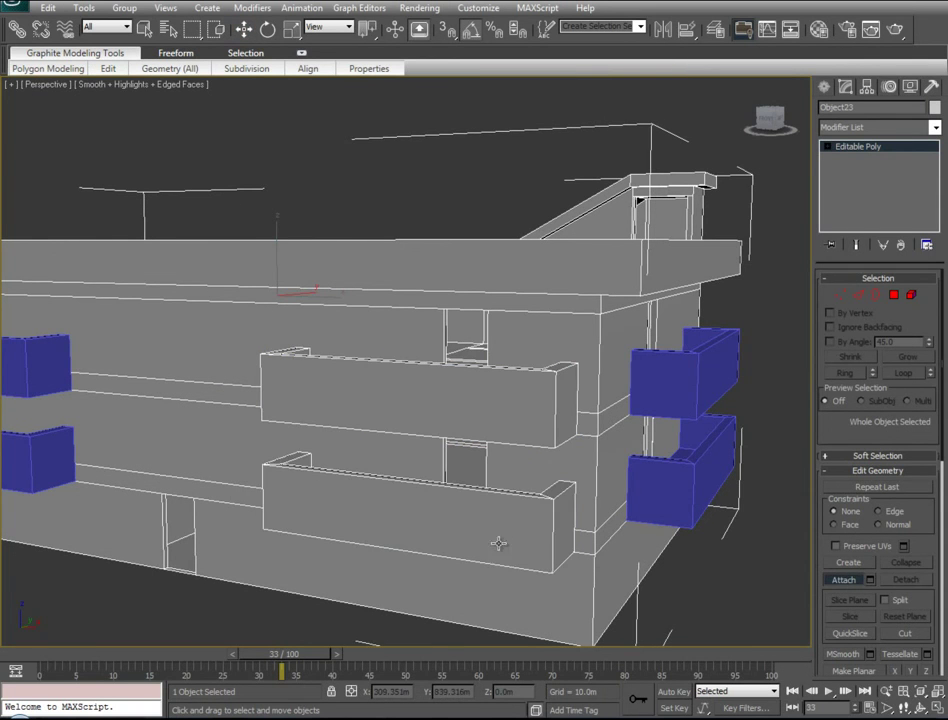
left_click(679, 490)
left_click(671, 424)
left_click(17, 362)
left_click(36, 470)
- Attach the four remaining balconies on the other side wall and rear wall to the building, and end Attach
middle_click_drag(125, 413, 460, 451, "alt")
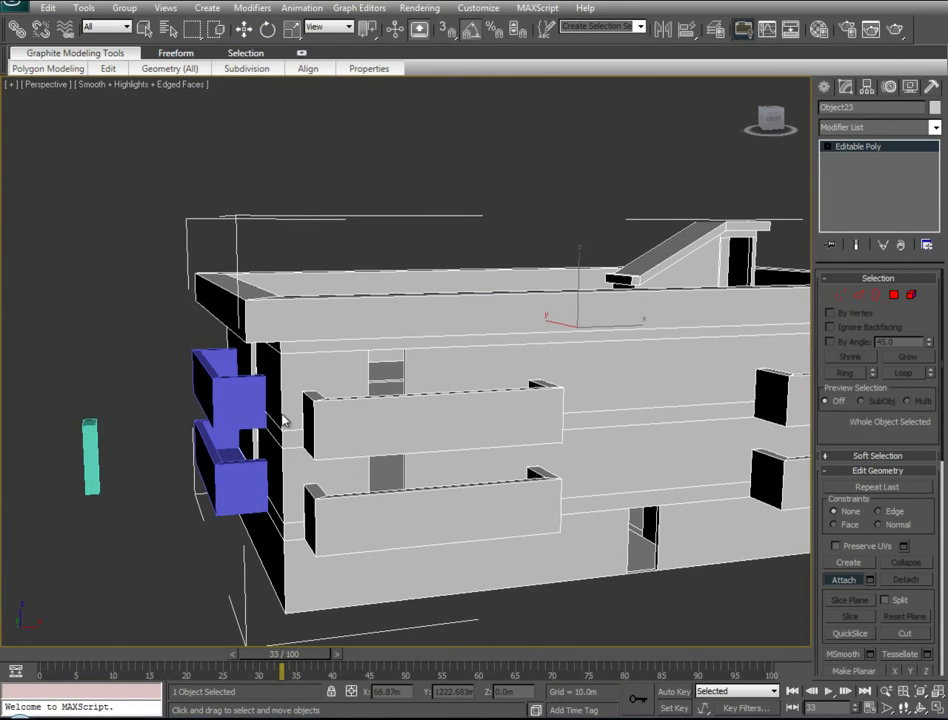
left_click(265, 408)
left_click(220, 478)
middle_click_drag(190, 504, 353, 498, "alt")
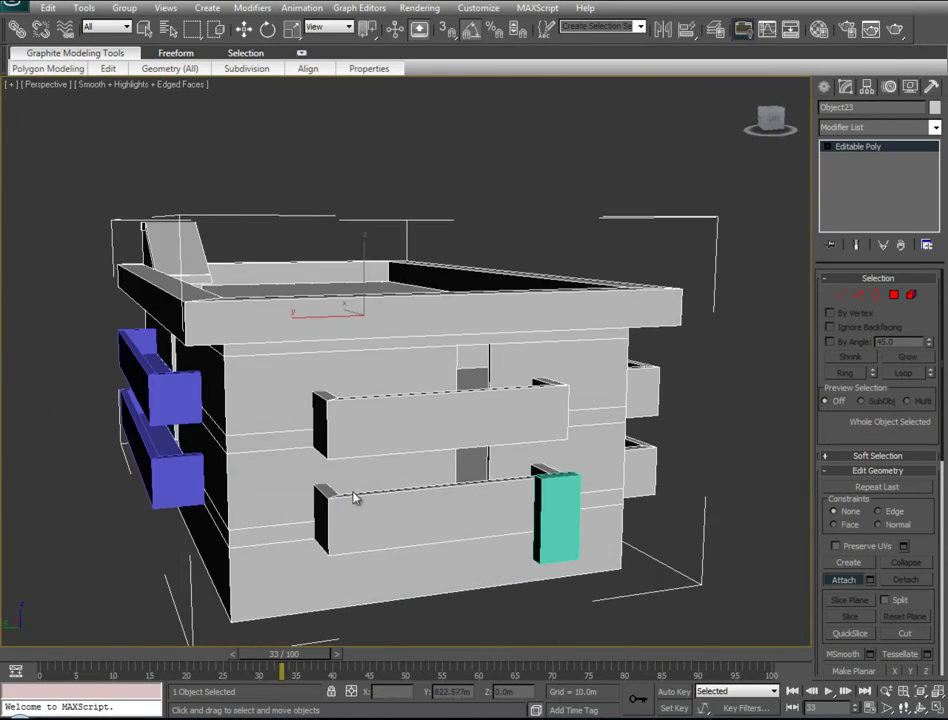
left_click(169, 400)
left_click(165, 487)
middle_click_drag(272, 520, 580, 430, "alt")
middle_click_drag(445, 445, 502, 405)
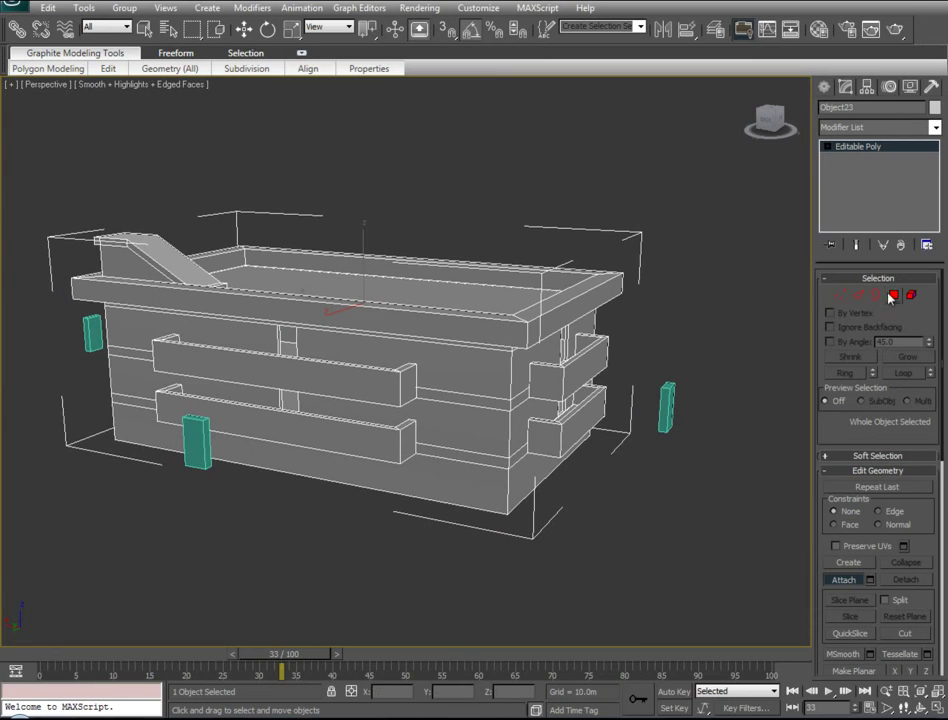
left_click(847, 580)
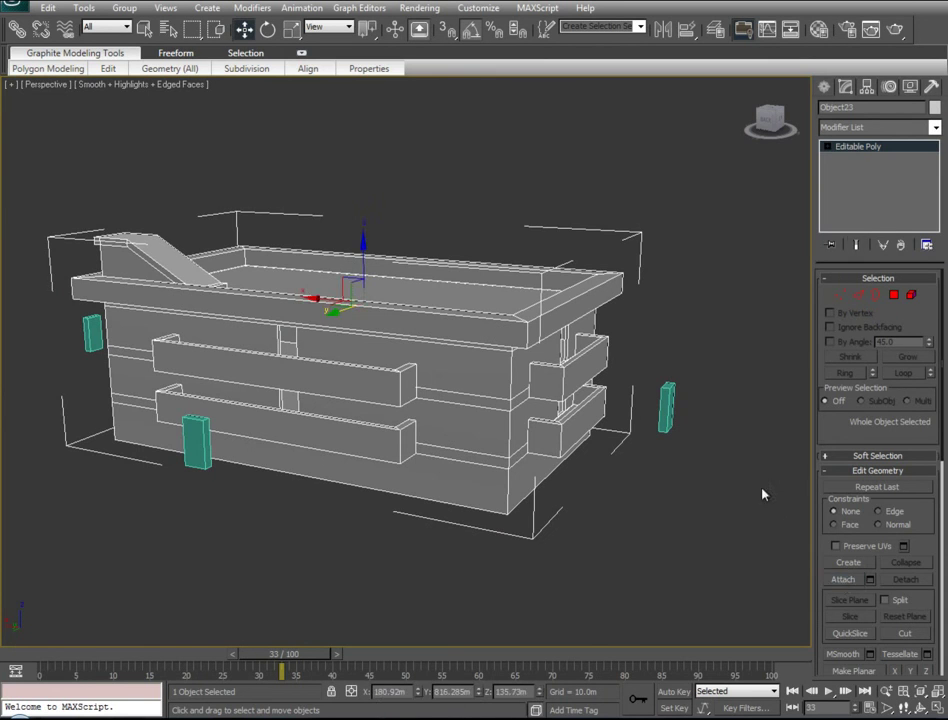
- Delete the three leftover teal boxes standing around the building
left_click(764, 493)
left_click(667, 415)
key("Delete")
left_click(197, 445)
key("Delete")
left_click(92, 333)
key("Delete")
- Inspect the finished house from several sides and bring the hidden city buildings back into the scene
middle_click_drag(686, 438, 360, 420, "alt")
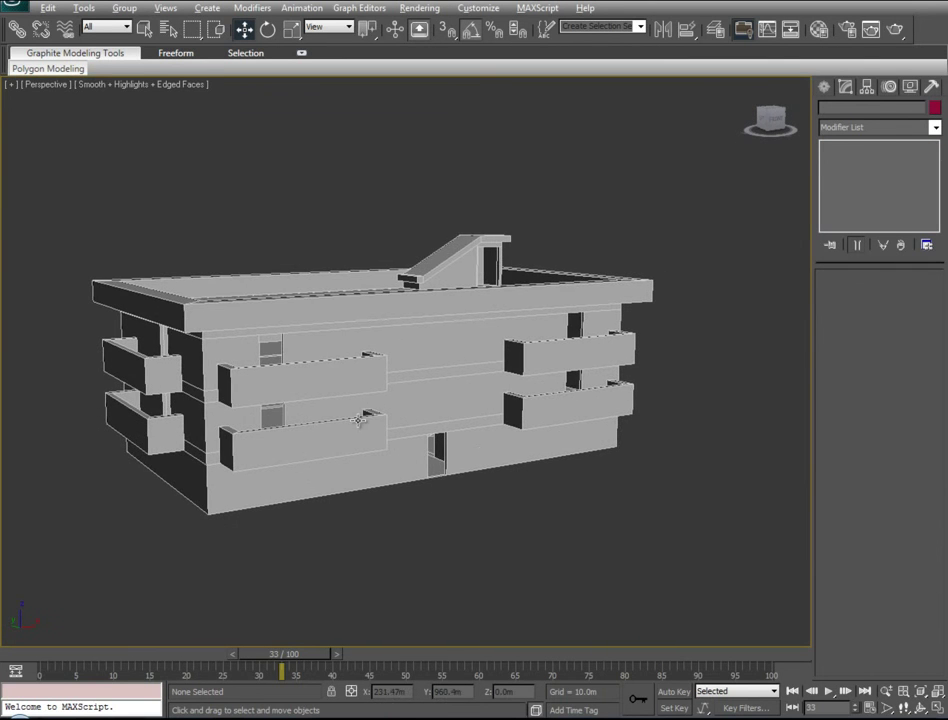
middle_click_drag(449, 415, 427, 425, "alt")
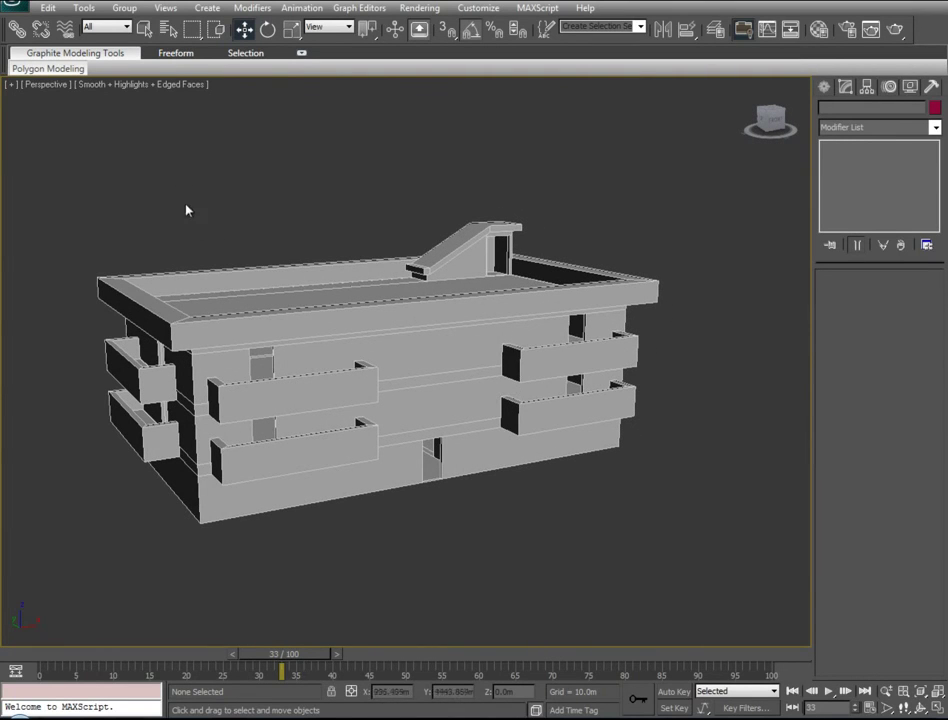
middle_click_drag(424, 443, 451, 462, "alt")
scroll(451, 462, "down", 4)
right_click(250, 258)
left_click(277, 186)
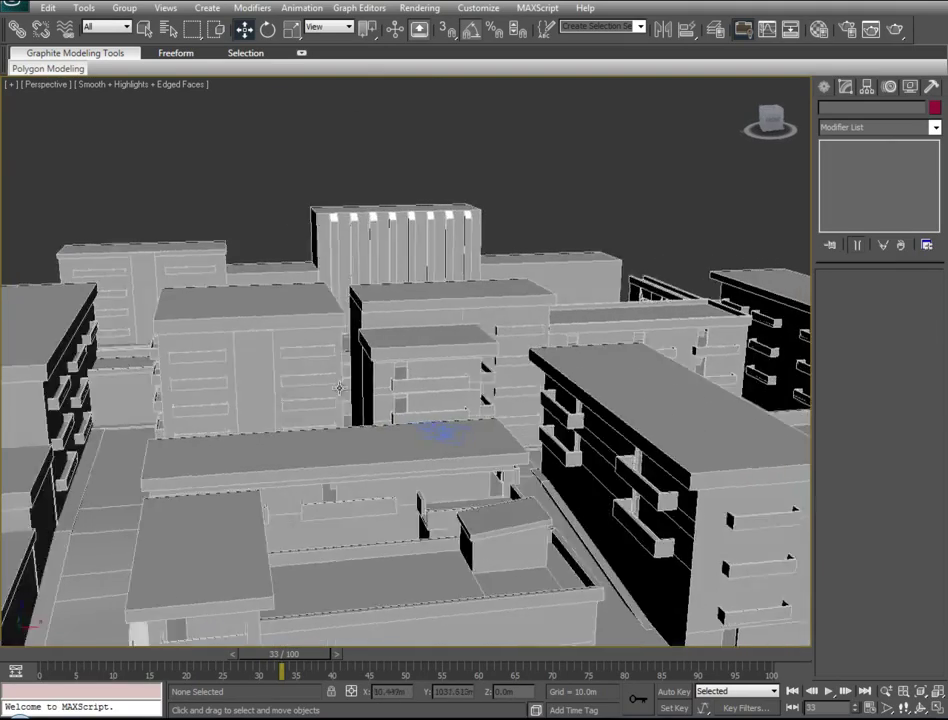